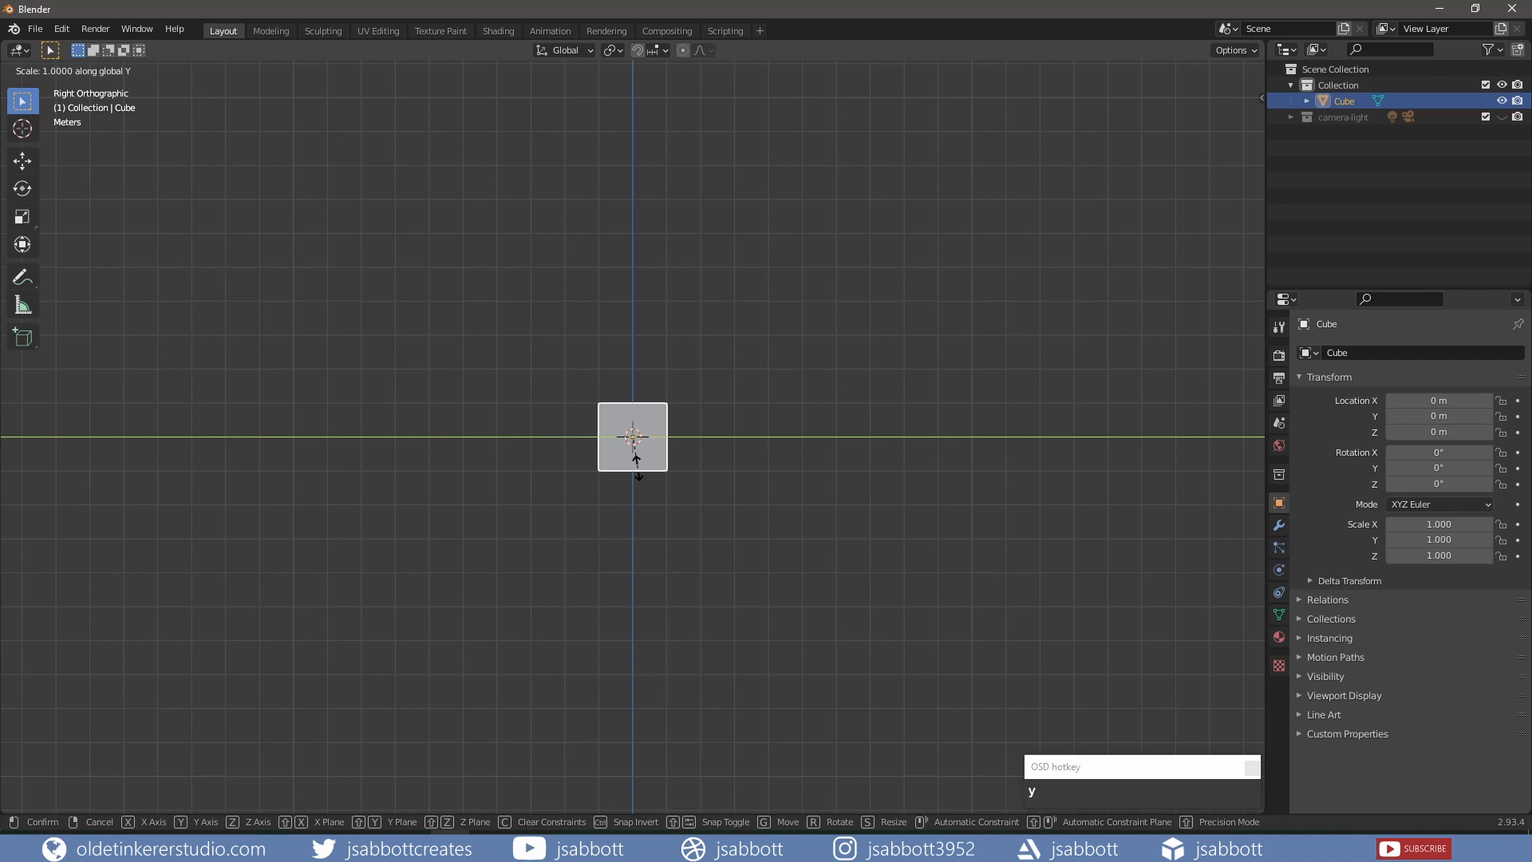
Scale the cube by 15 along the global Y axis to make a long bar.
type("15")
left_click(638, 473)
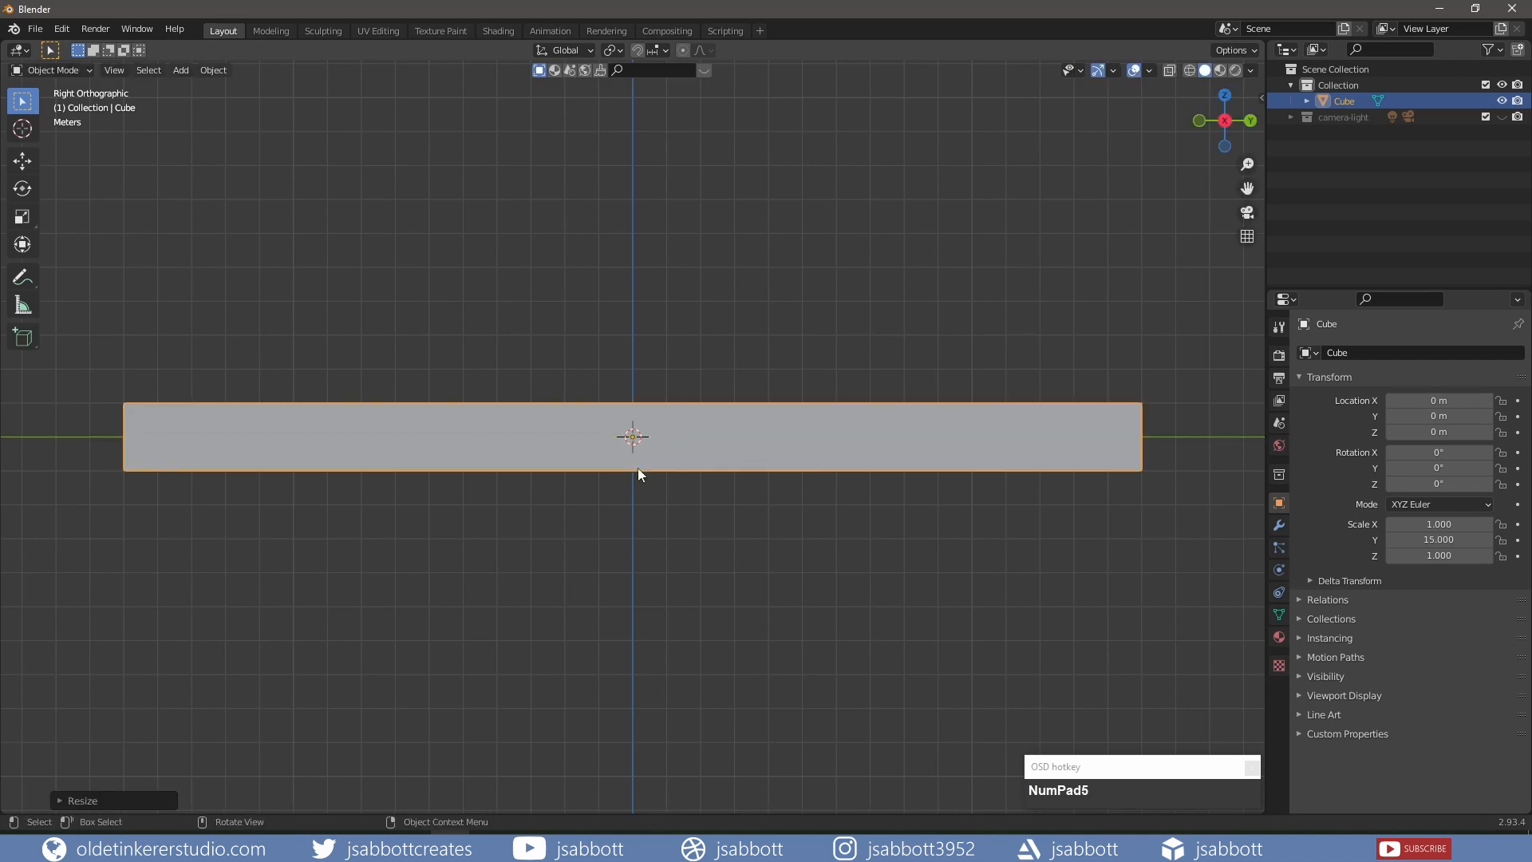
scroll(641, 476, "down", 1)
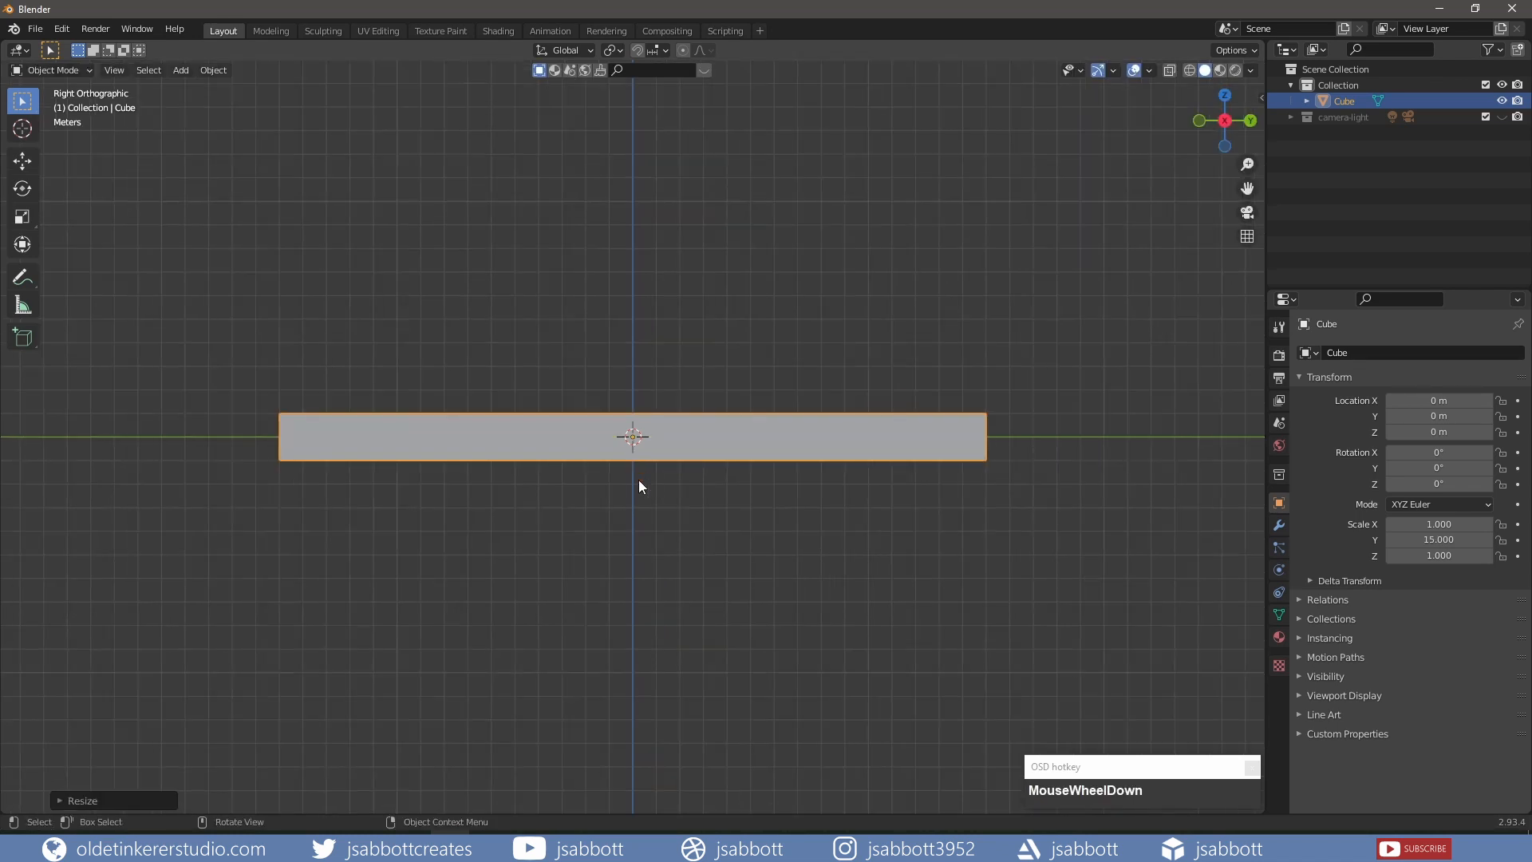
middle_click_drag(571, 504, 619, 509, "shift")
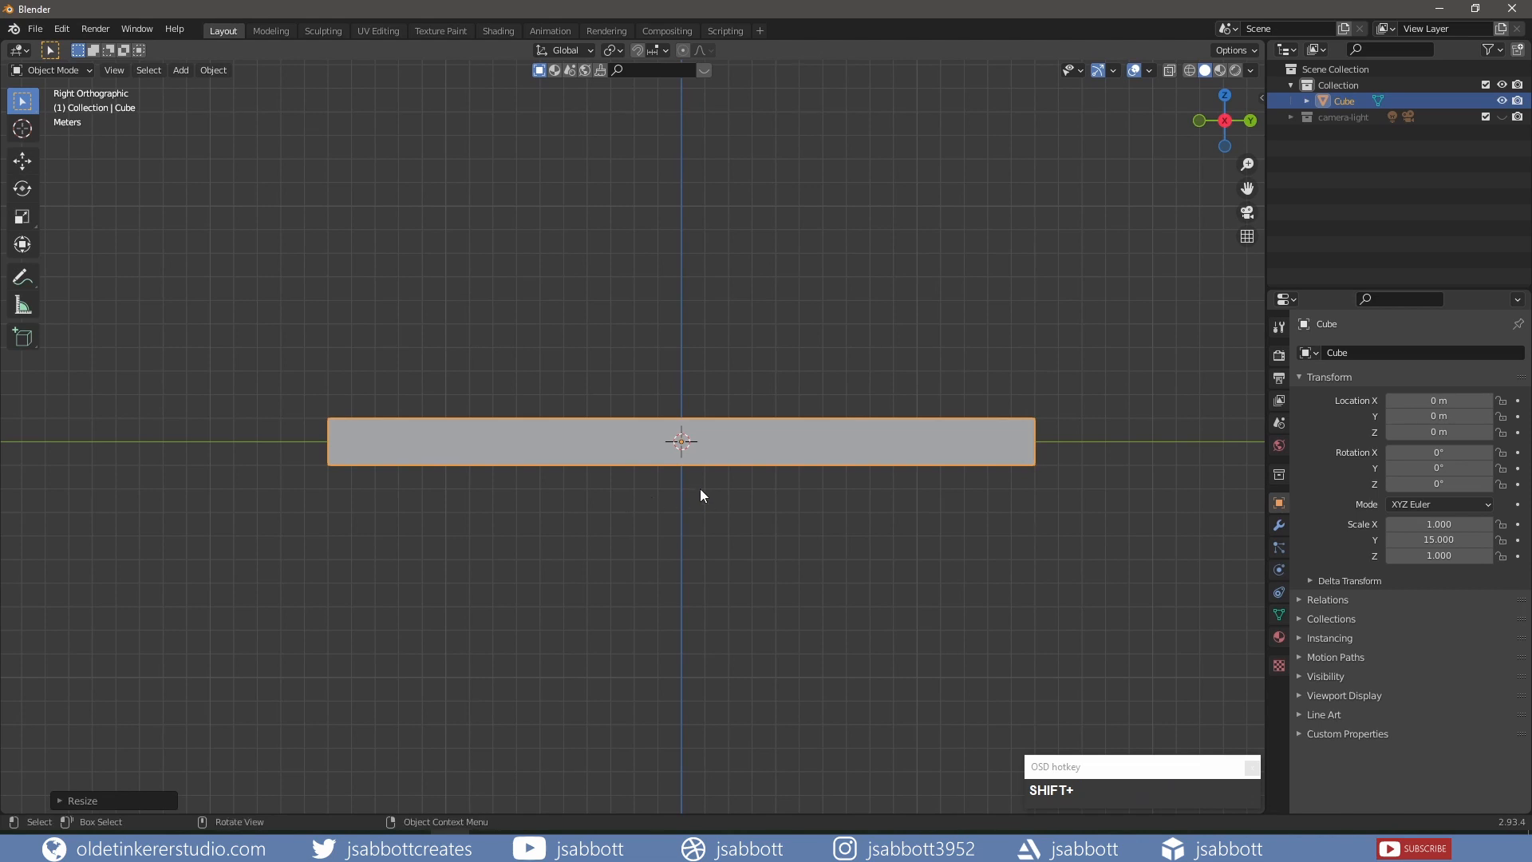
In Edit Mode, select the bar's end face on the positive Y side and scale it down almost to a point.
key("Tab")
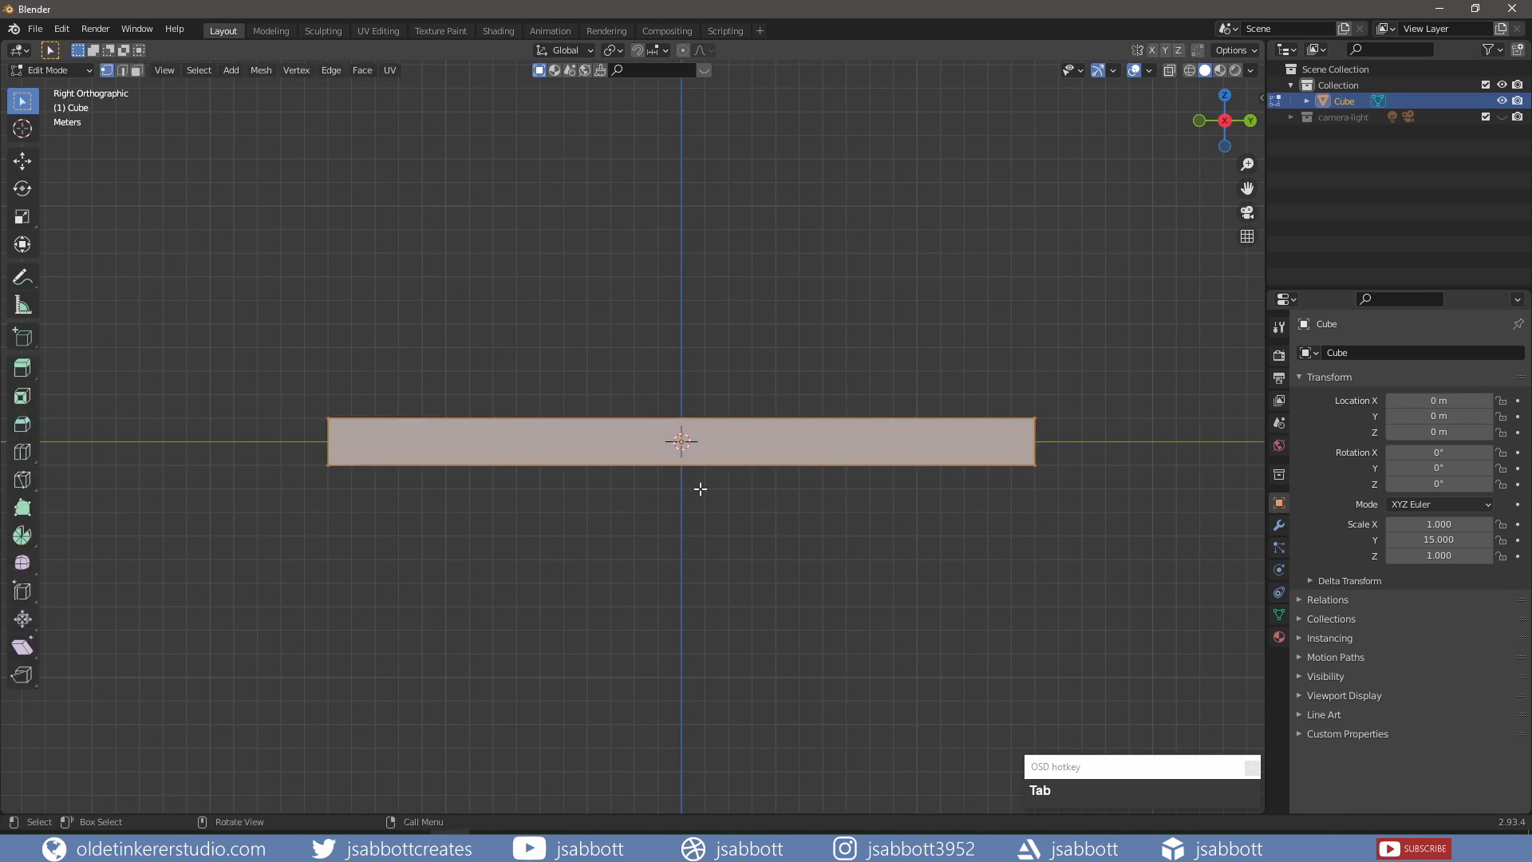
key("3")
middle_click_drag(965, 492, 1047, 485)
scroll(943, 505, "up", 1)
left_click(1028, 489)
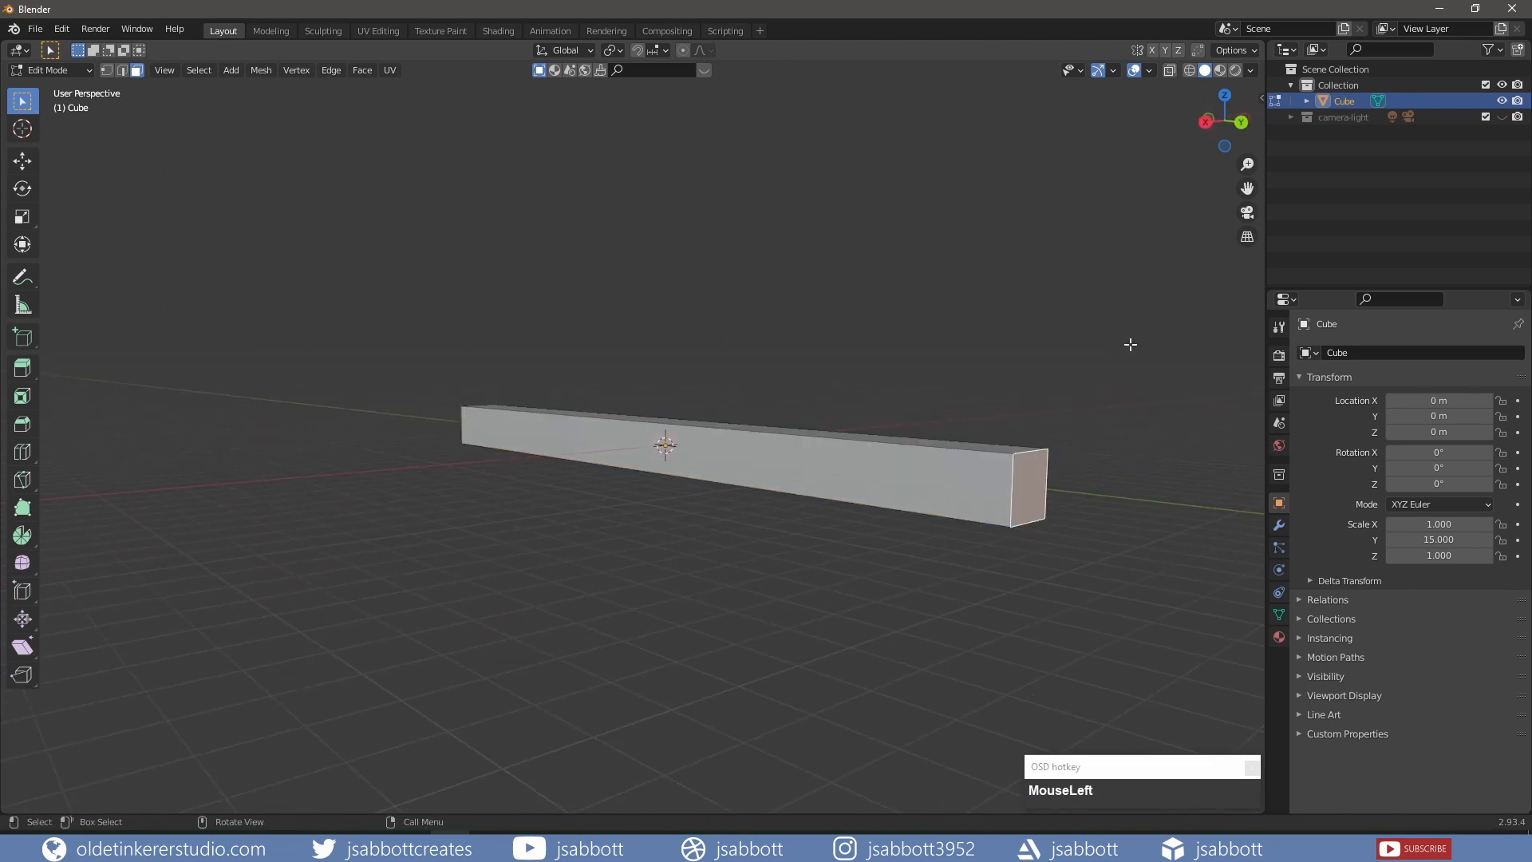
key("s")
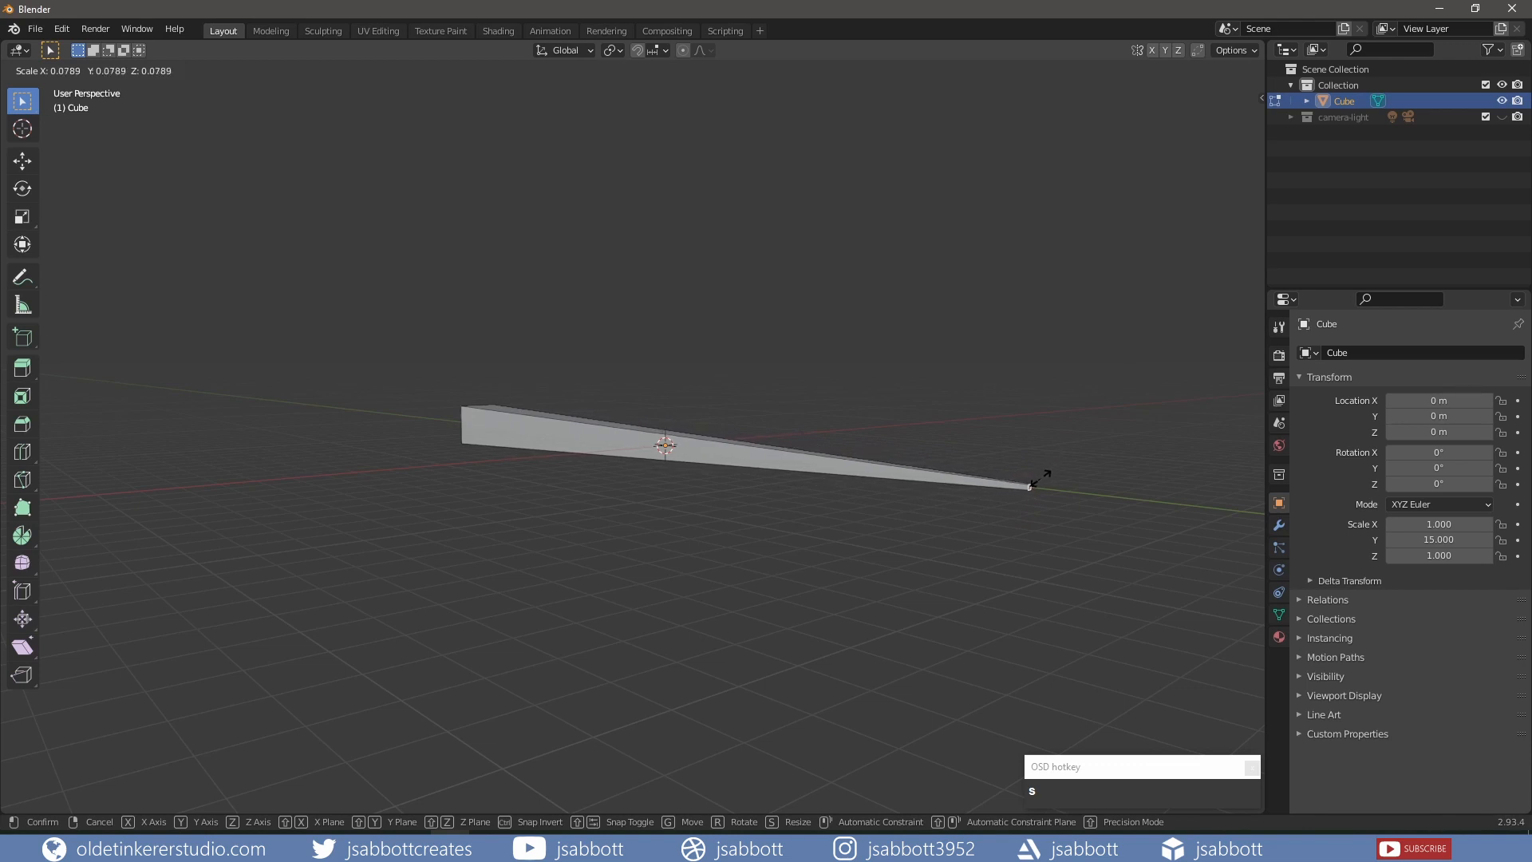
left_click(1040, 478)
Add 25 evenly spaced loop cuts across the length of the tapered bar without sliding them.
key("KP_7")
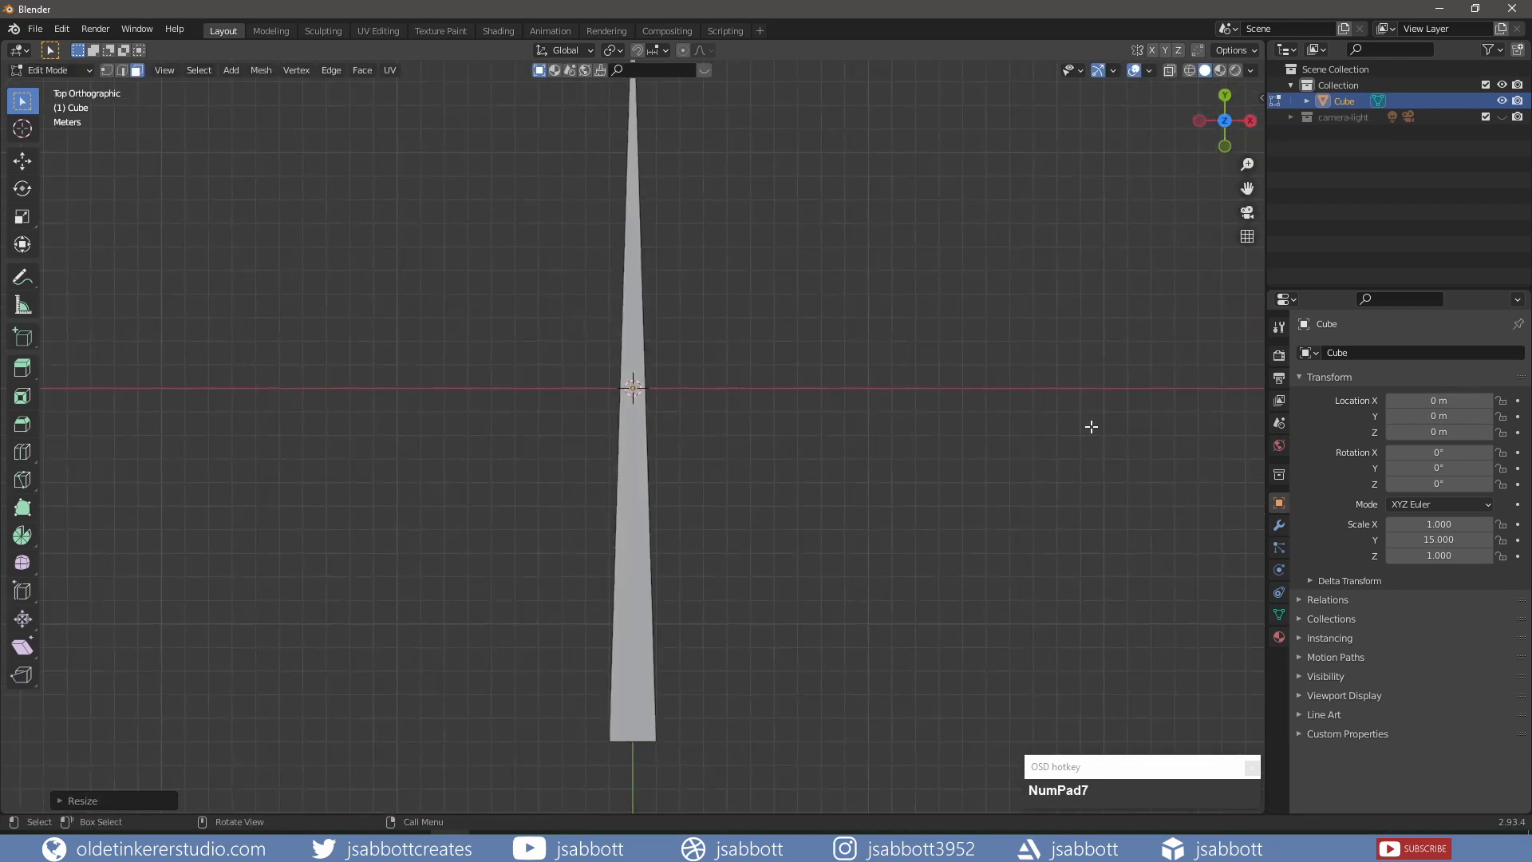
scroll(684, 482, "down", 2)
middle_click_drag(694, 431, 659, 476, "shift")
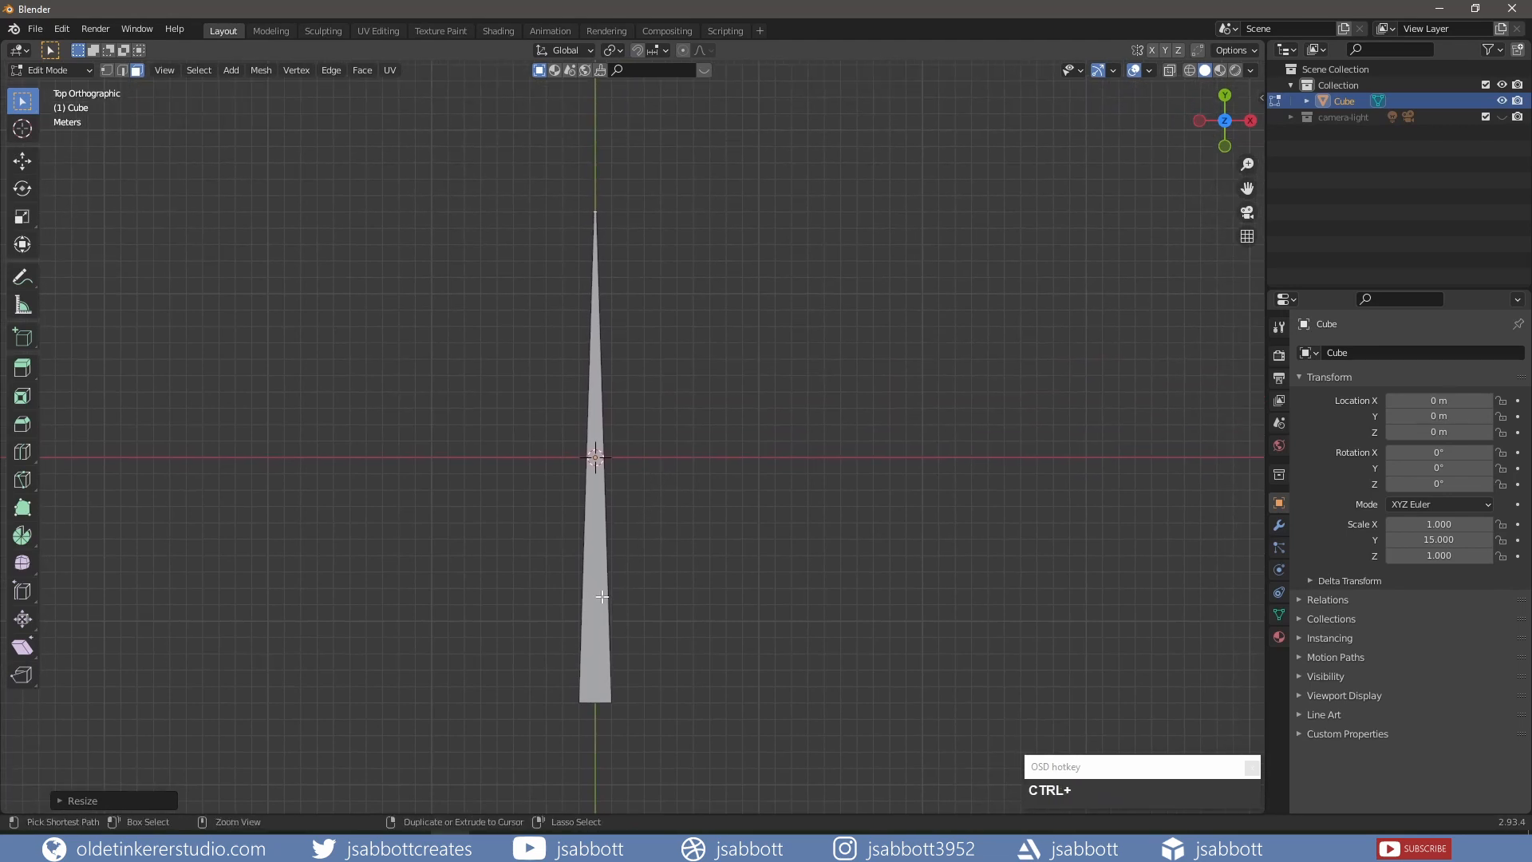
key("ctrl+r")
key("KP_5")
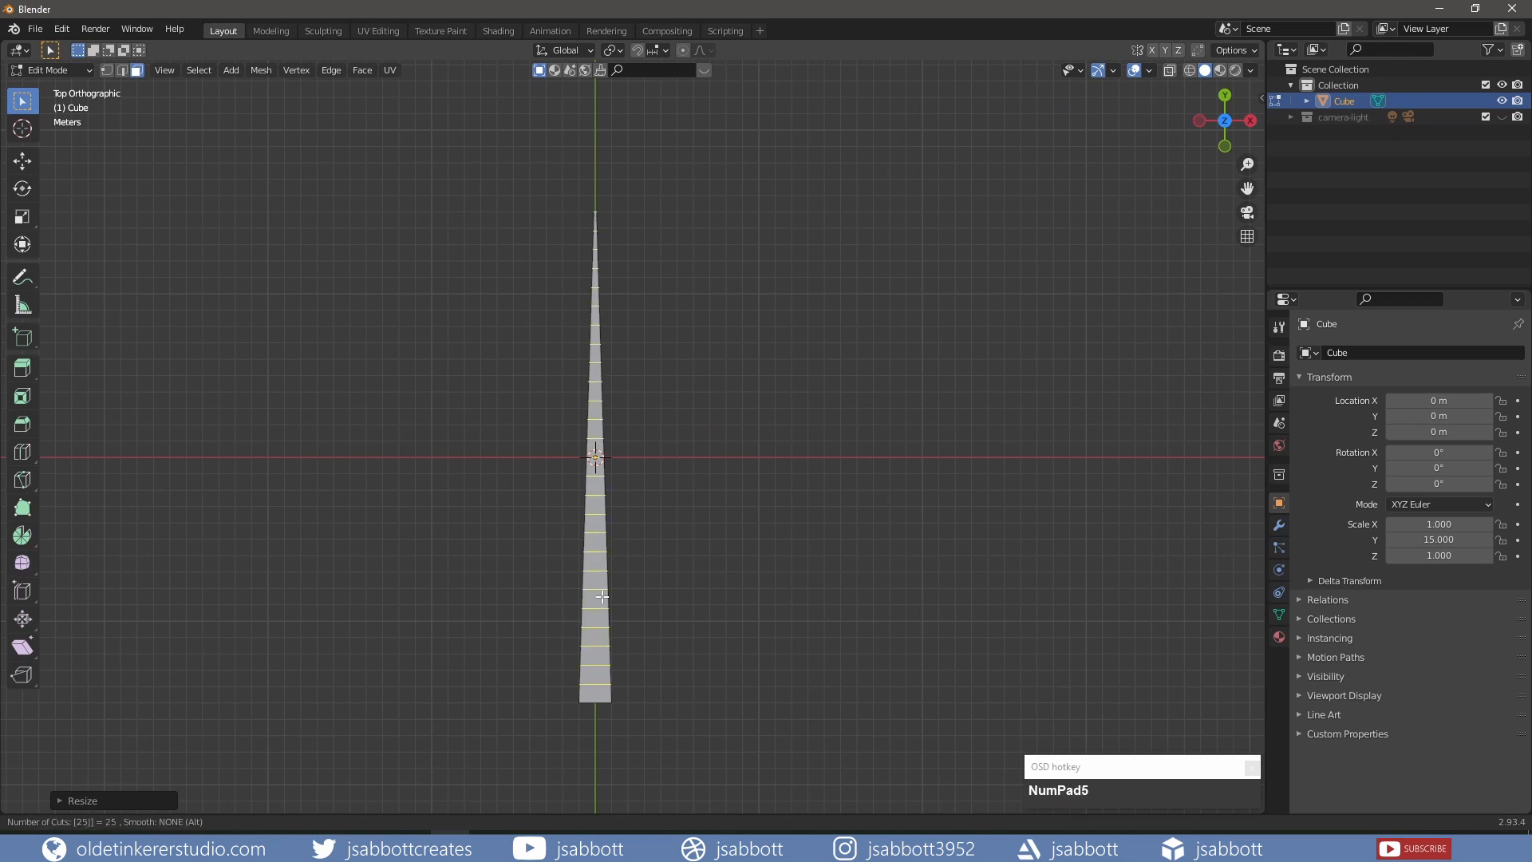
left_click(602, 597)
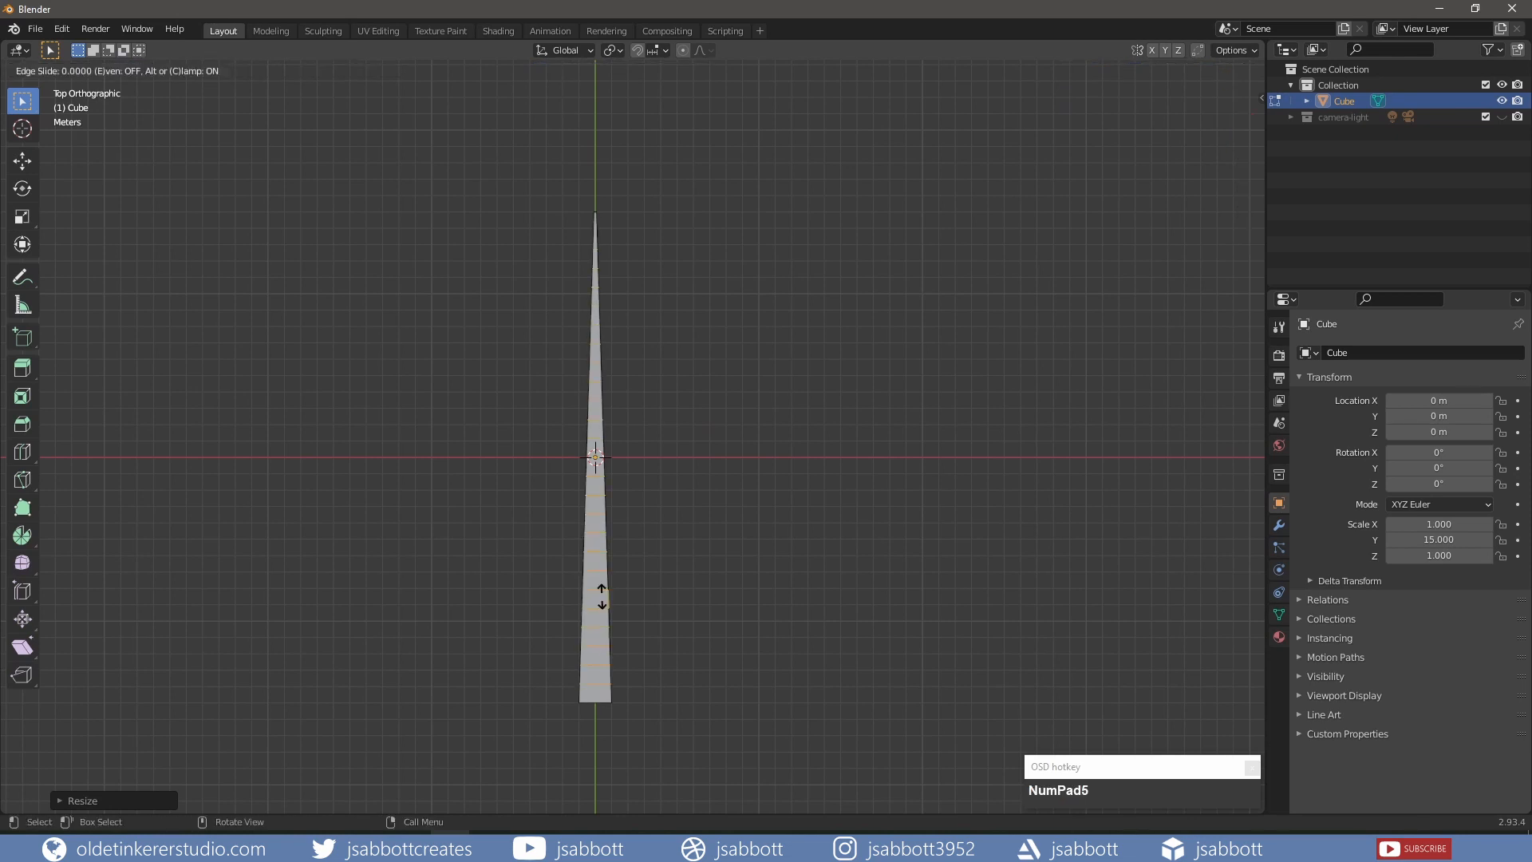
right_click(602, 597)
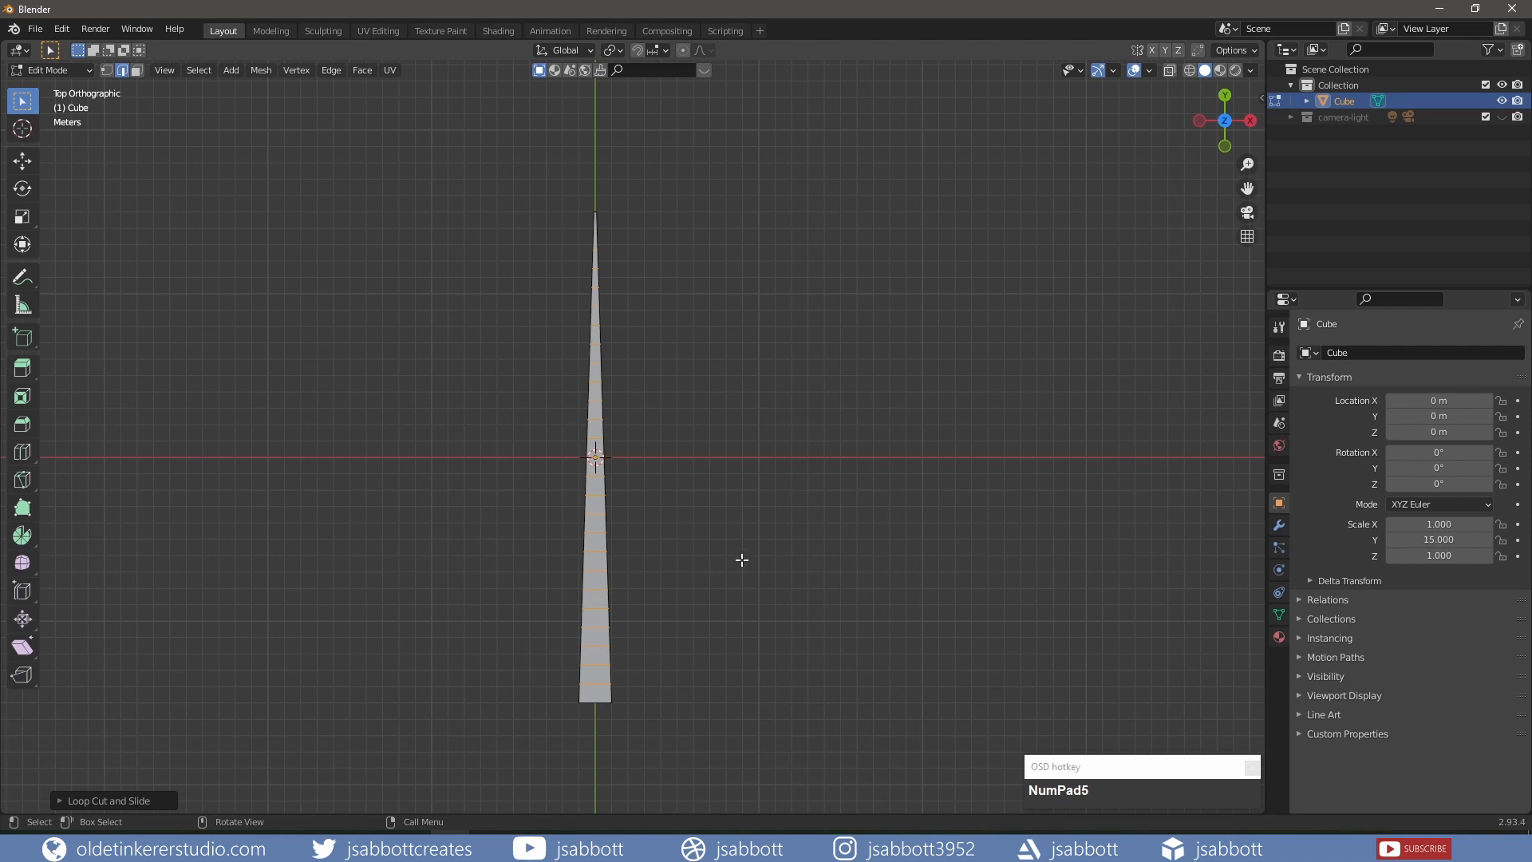
With X-ray on, select the vertices of the two segments at the wide end and scale them up uniformly to form a head.
key("KP_3")
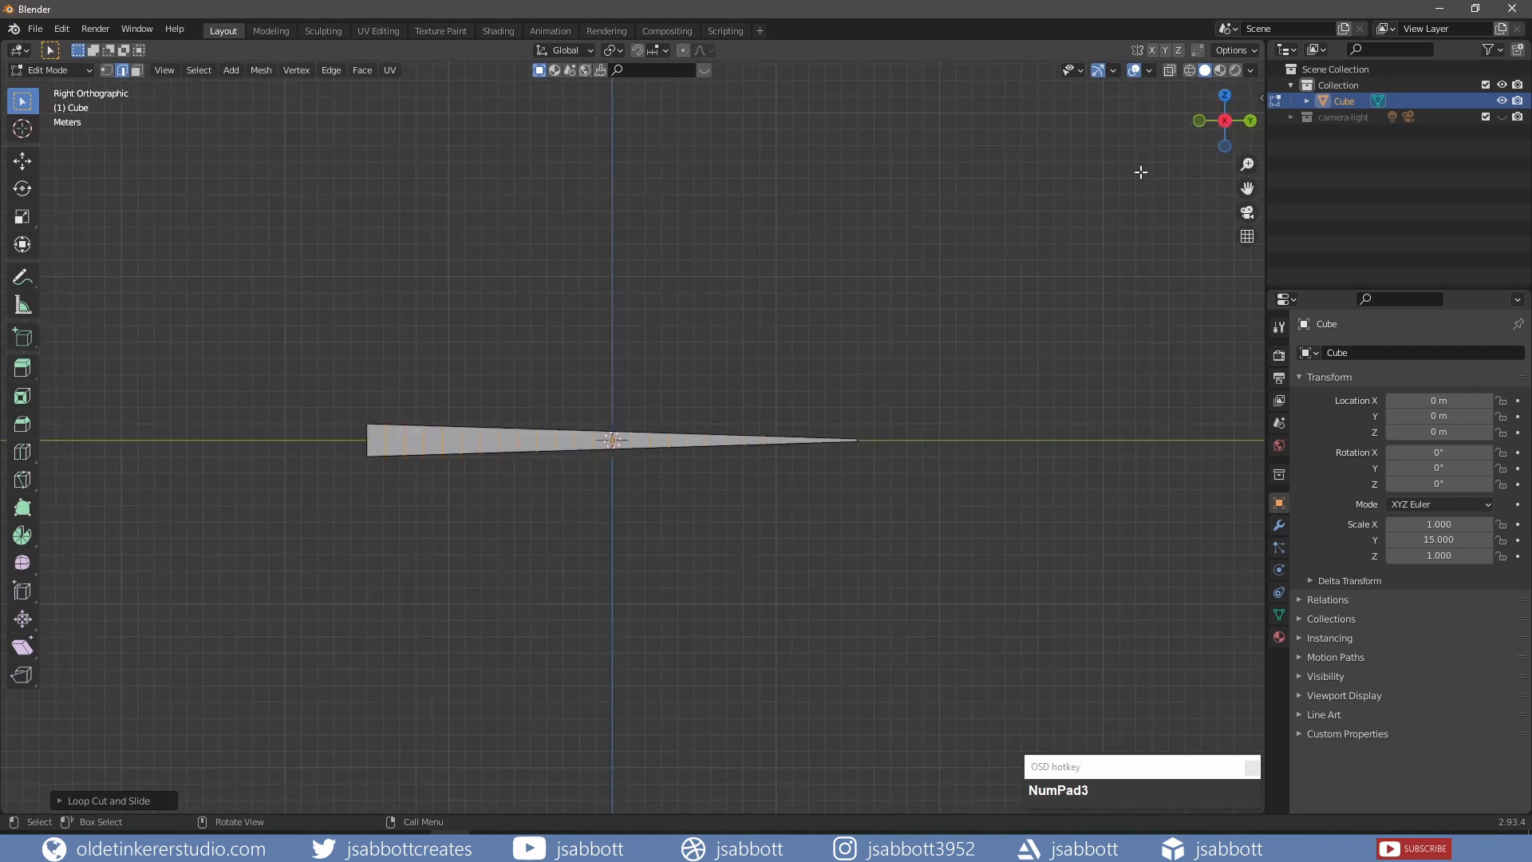
left_click(1172, 70)
middle_click_drag(283, 372, 434, 397, "shift")
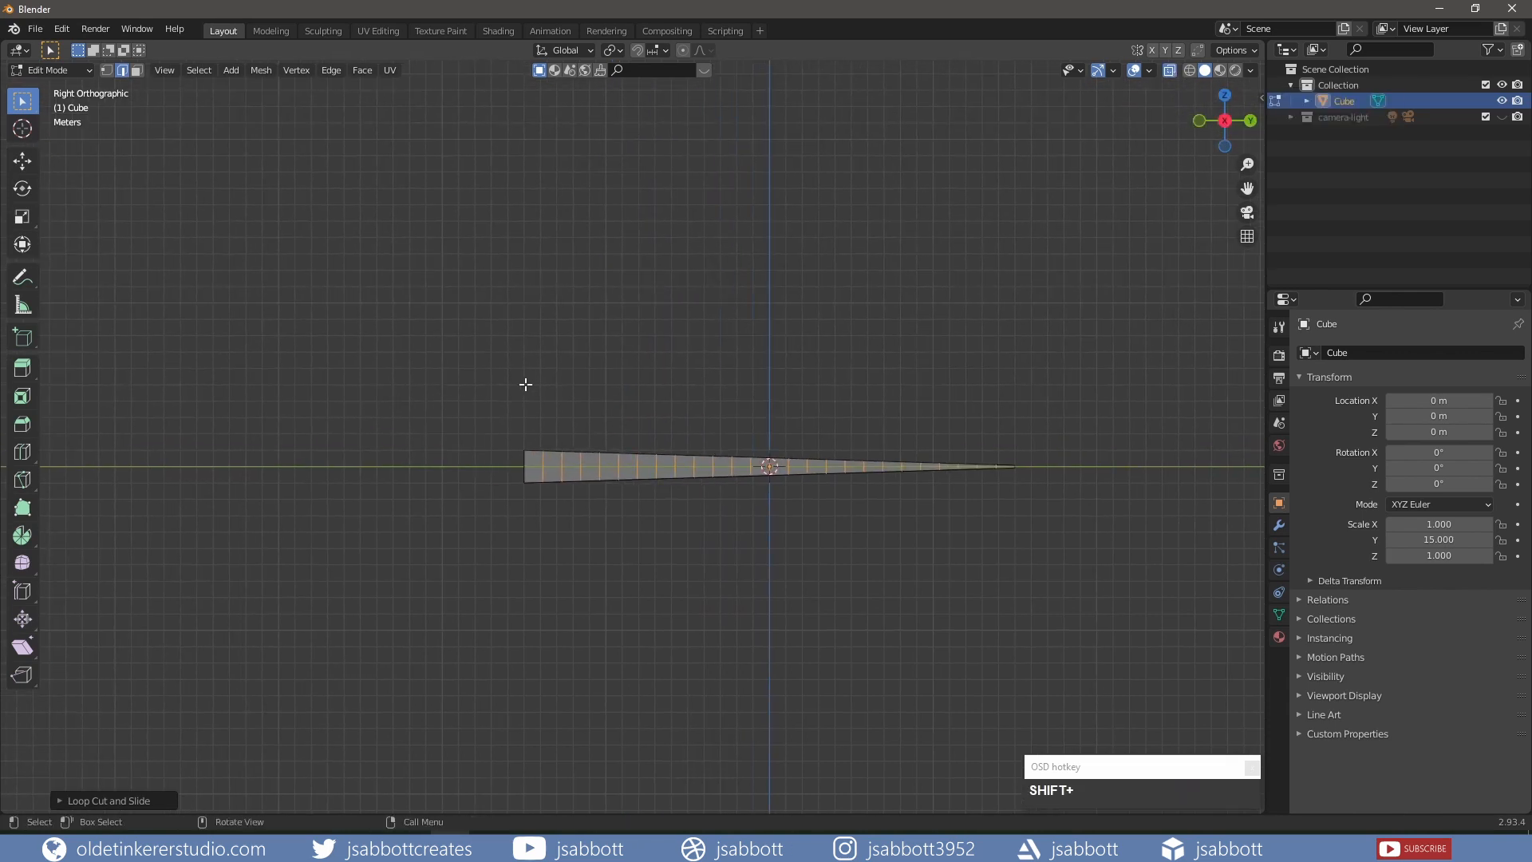
scroll(531, 397, "up", 4)
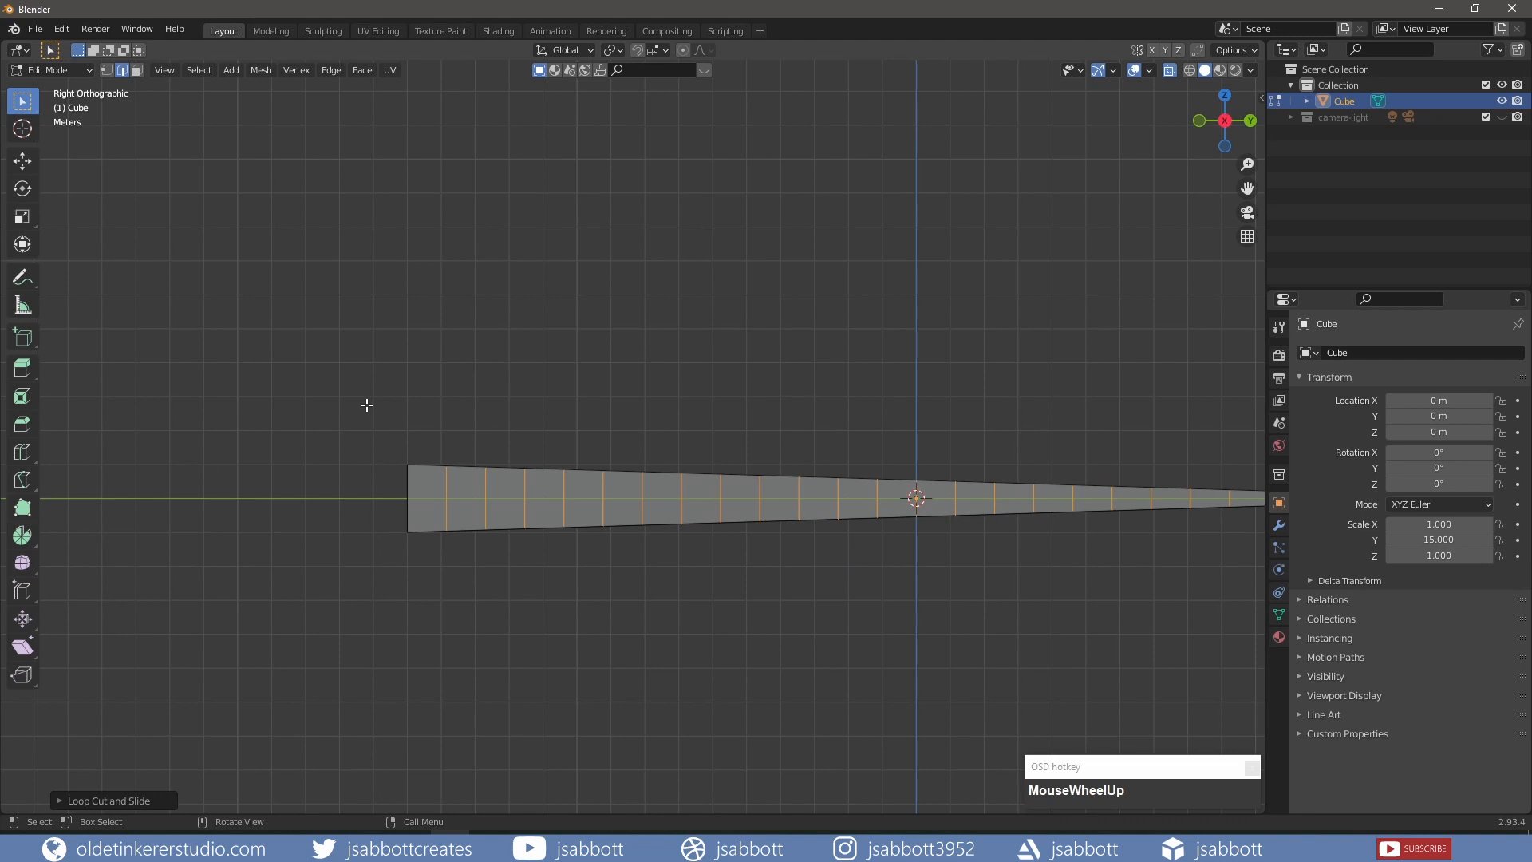
key("1")
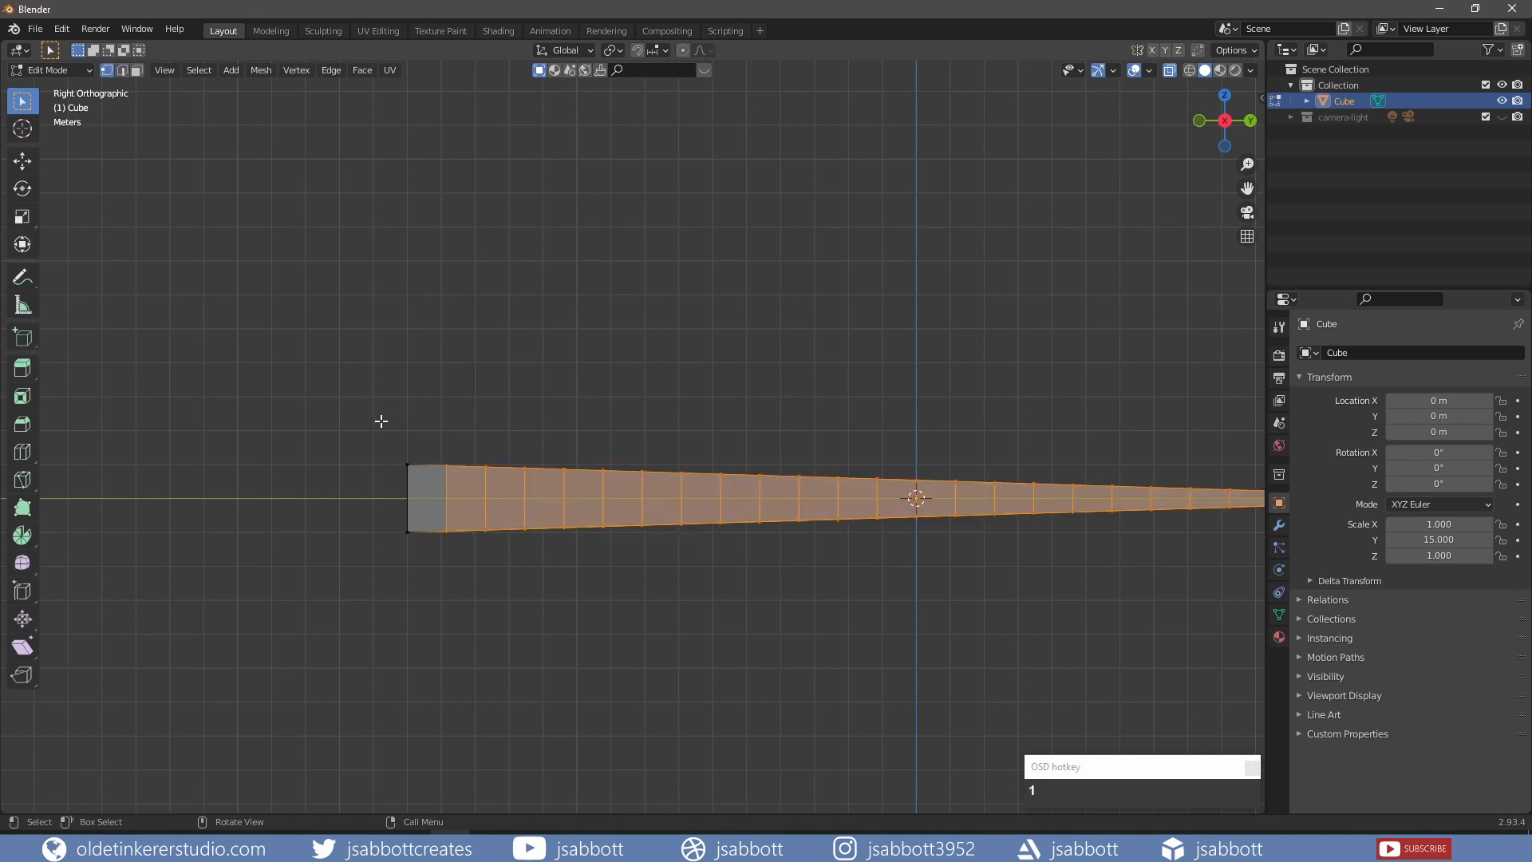
left_click(377, 427)
left_click_drag(369, 430, 487, 579)
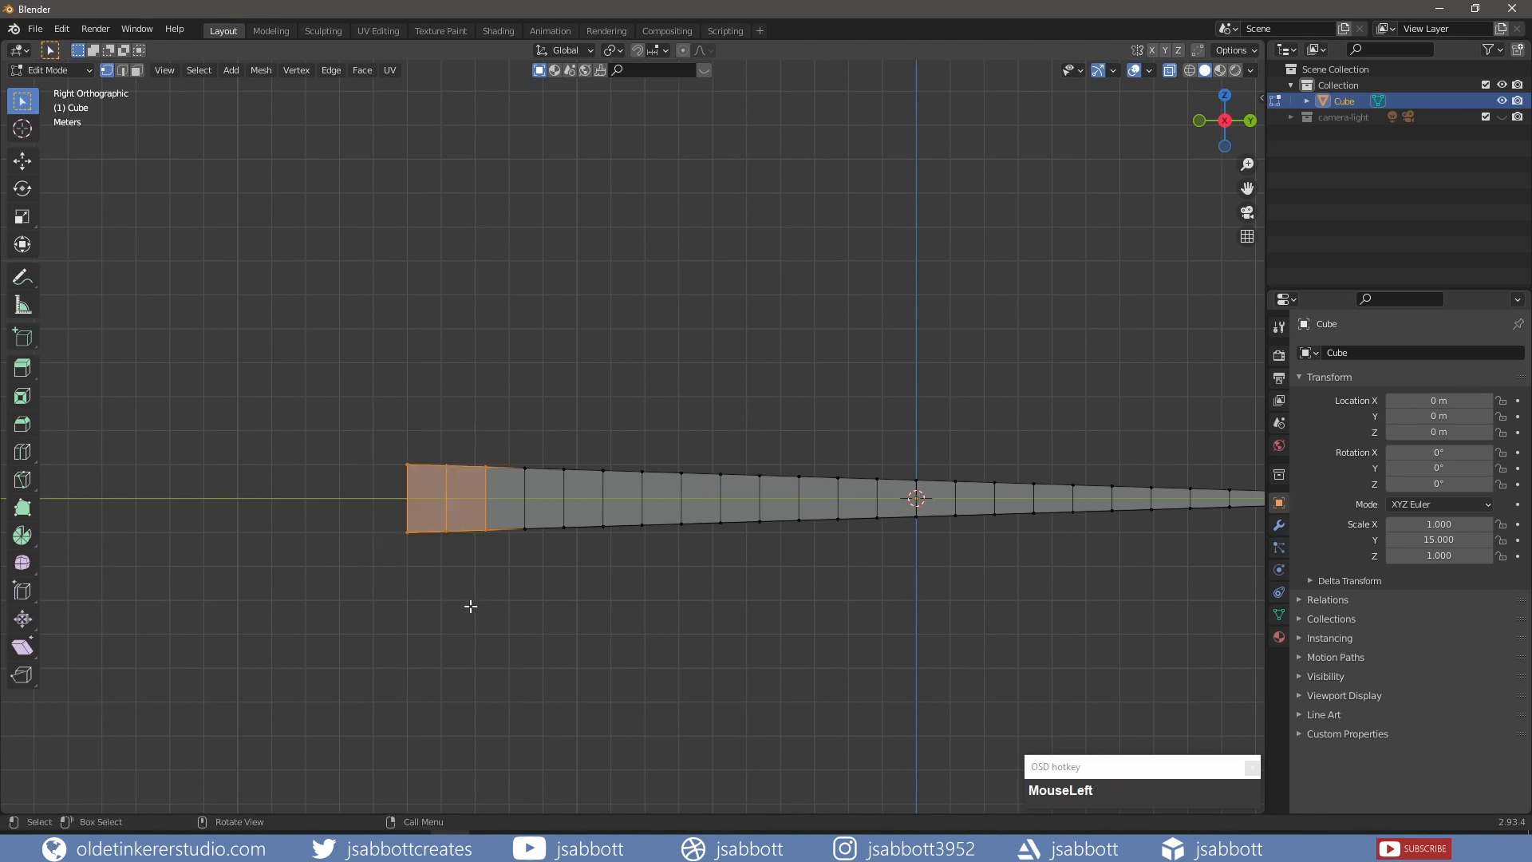
scroll(444, 619, "down", 1)
middle_click_drag(445, 619, 536, 625)
key("s")
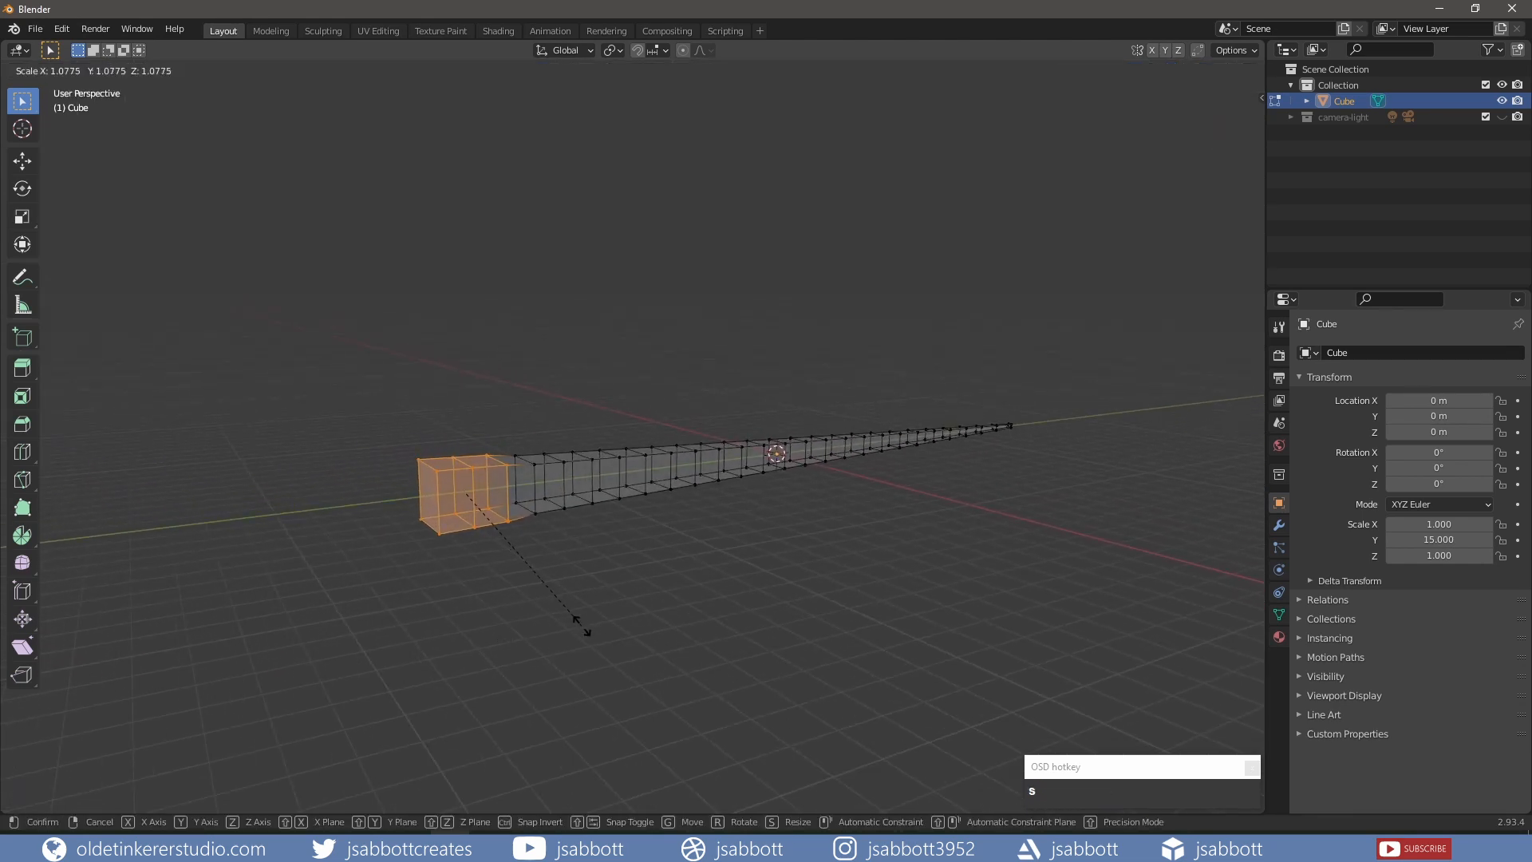
left_click(622, 634)
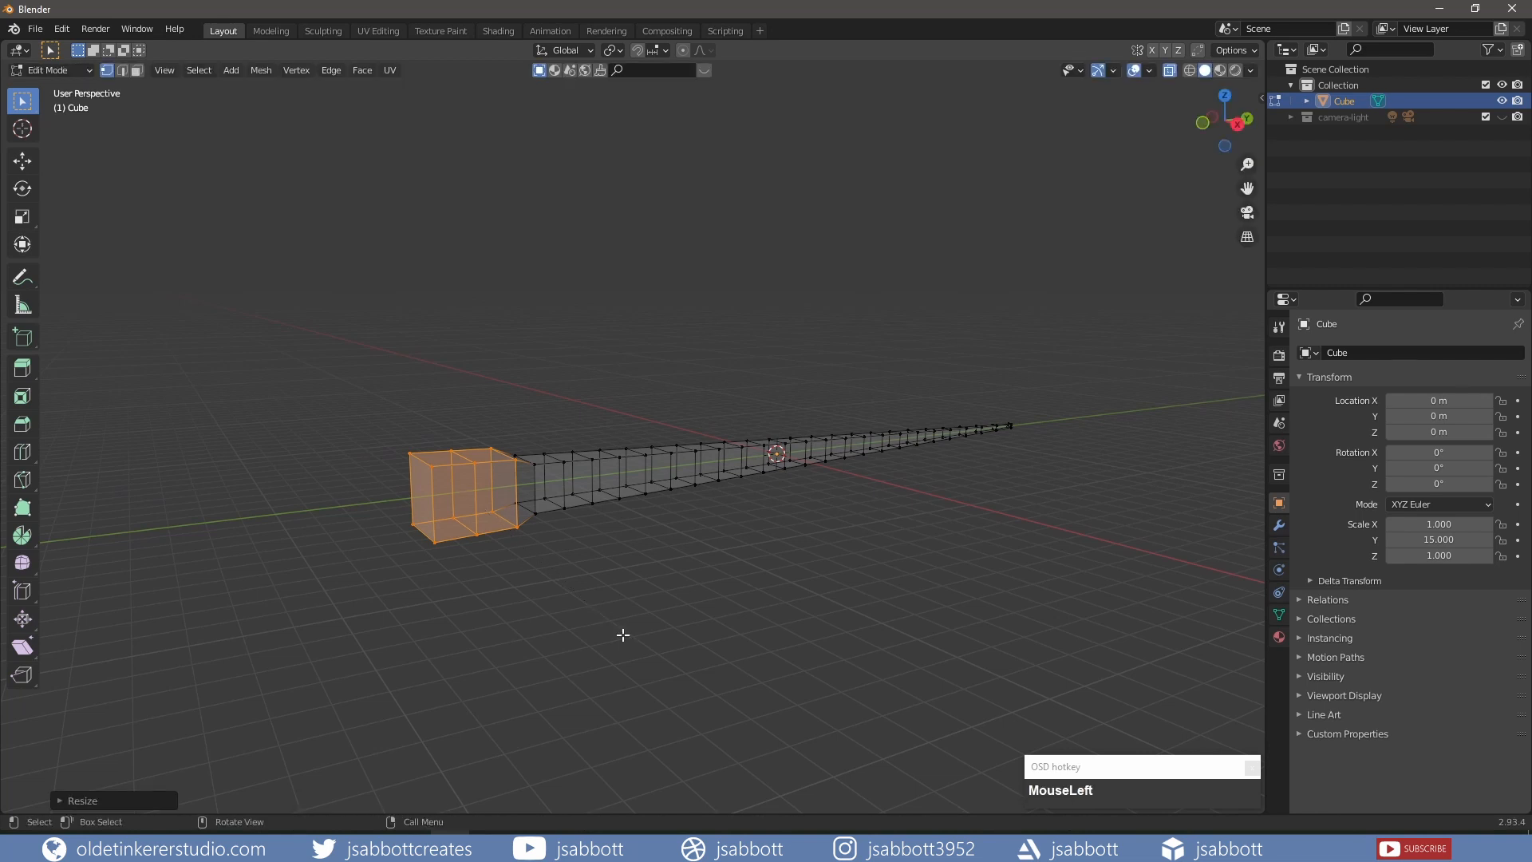
Move the enlarged head segments up about 0.48 m along the global Z axis.
key("KP_3")
key("g")
key("z")
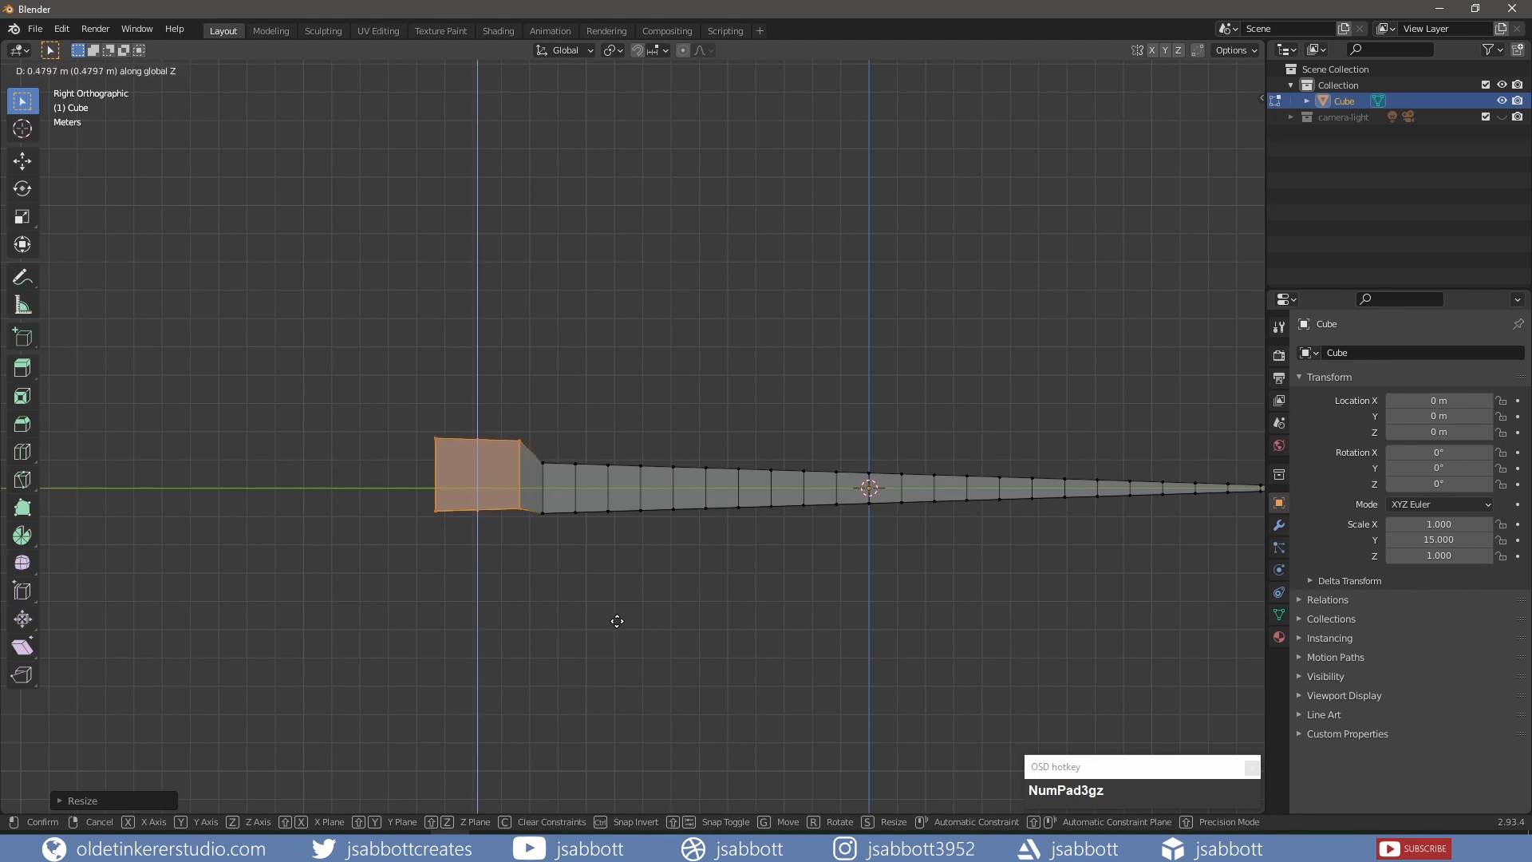
left_click(617, 621)
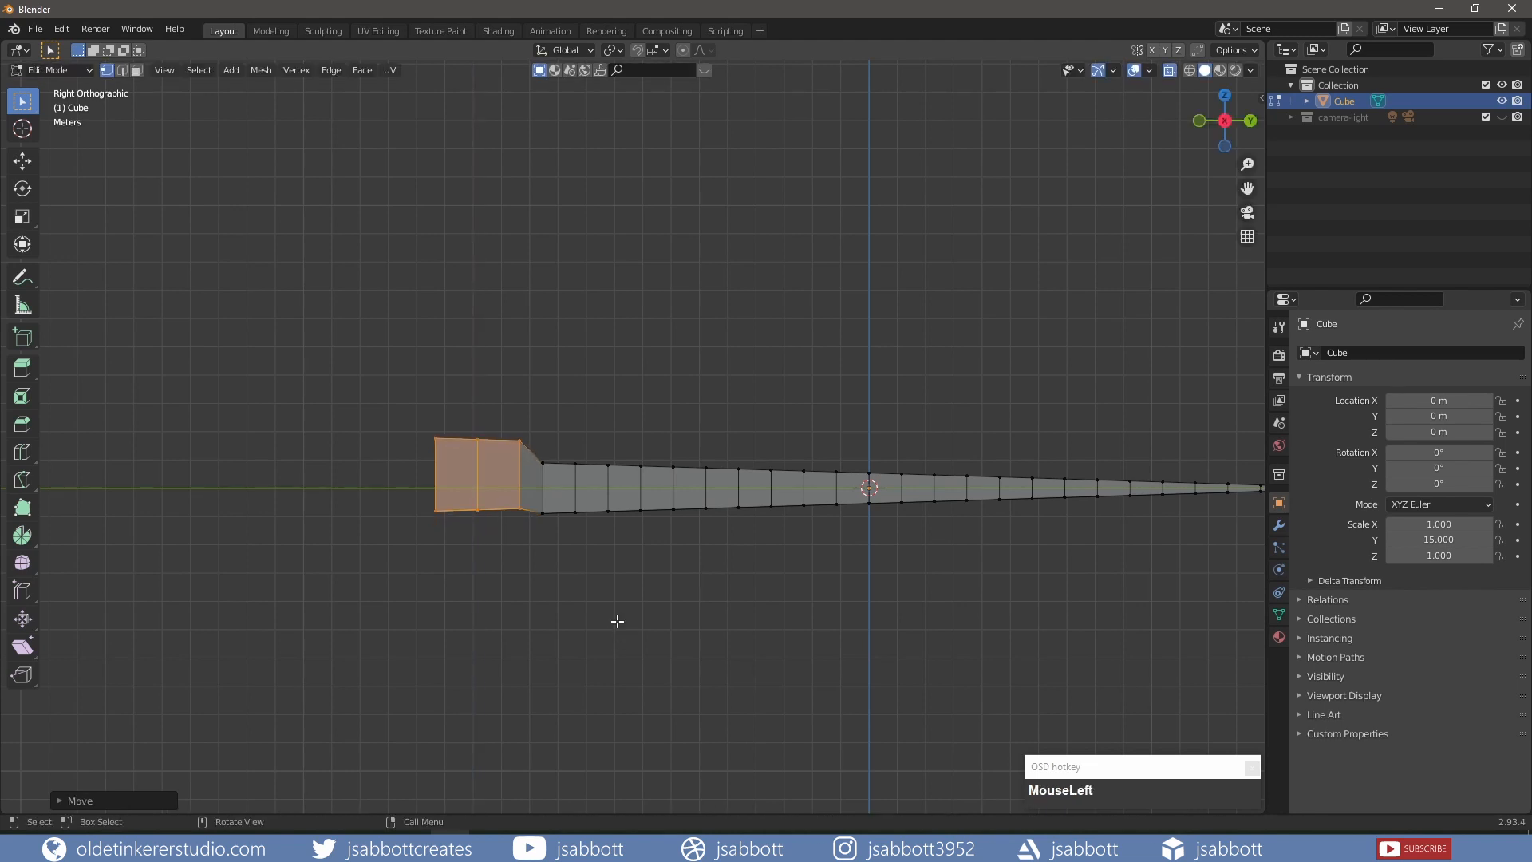
Turn X-ray off, select the head's front end face and scale it down to shape a snout.
key("3")
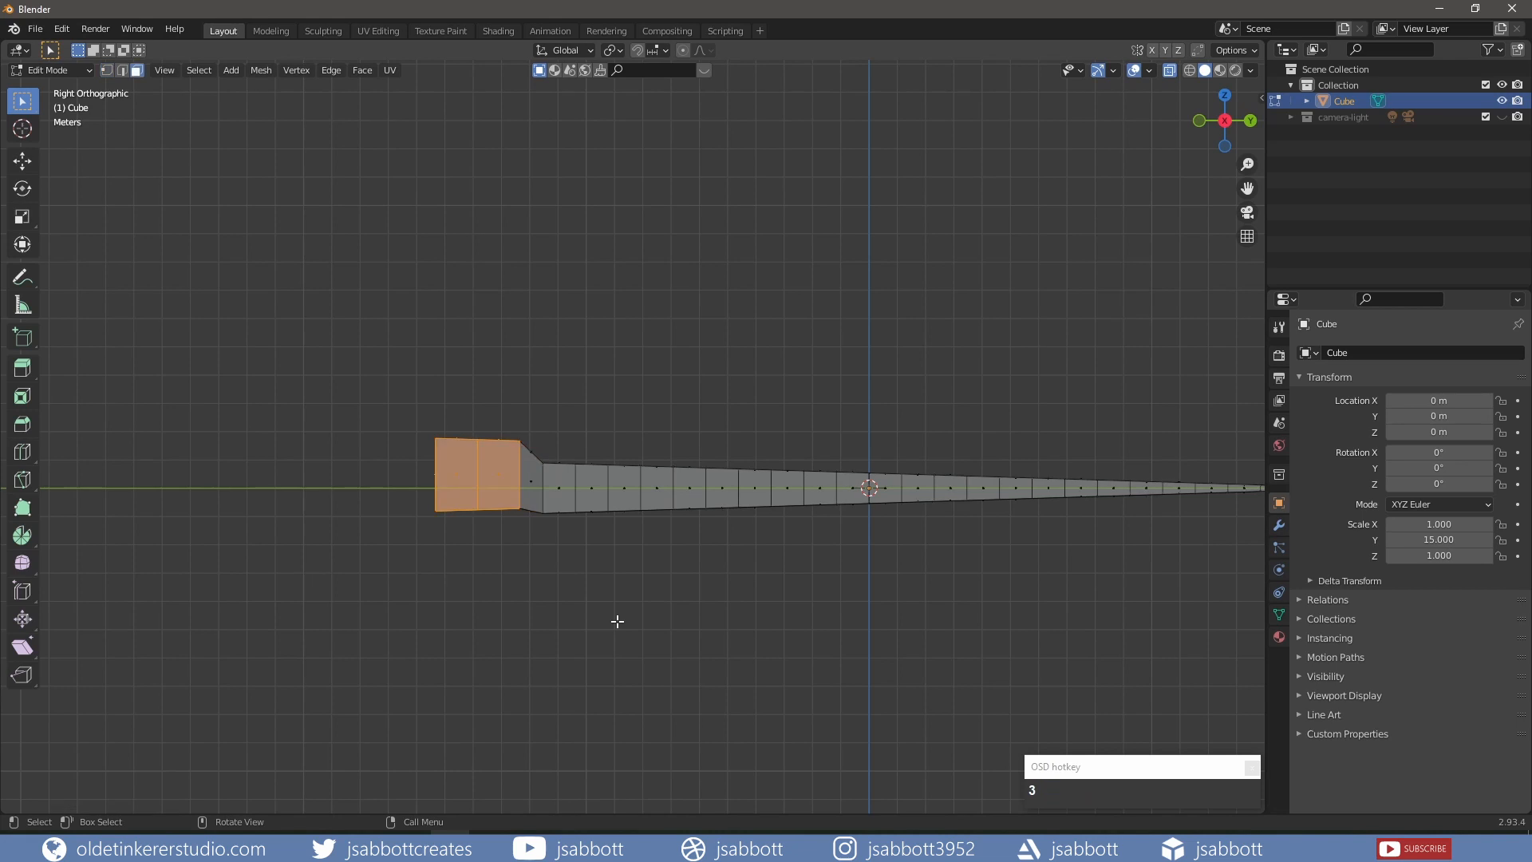
left_click(1169, 70)
middle_click_drag(400, 356, 428, 551)
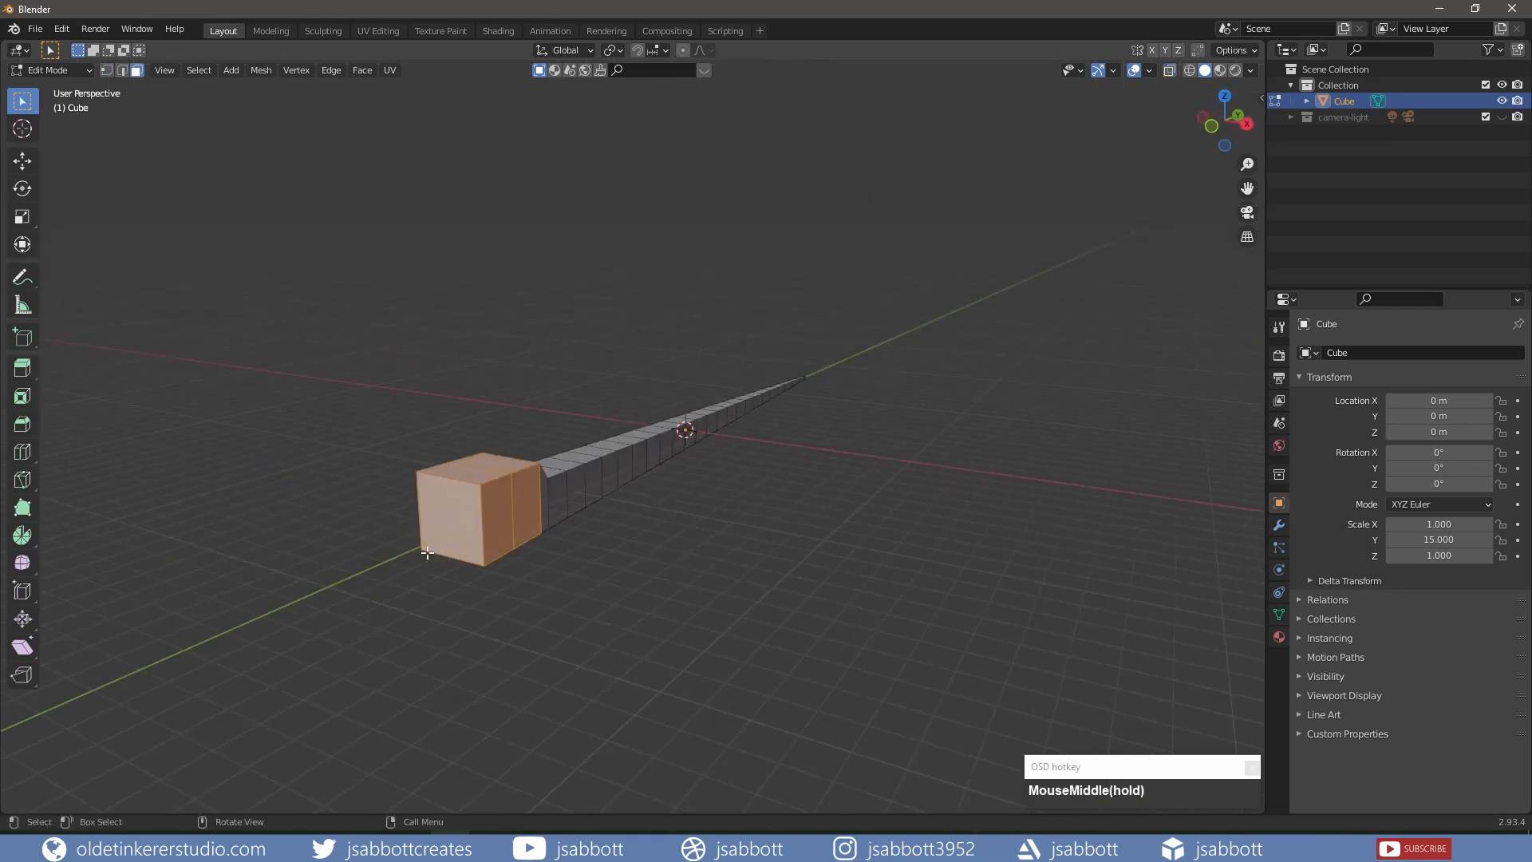
left_click(444, 528)
key("s")
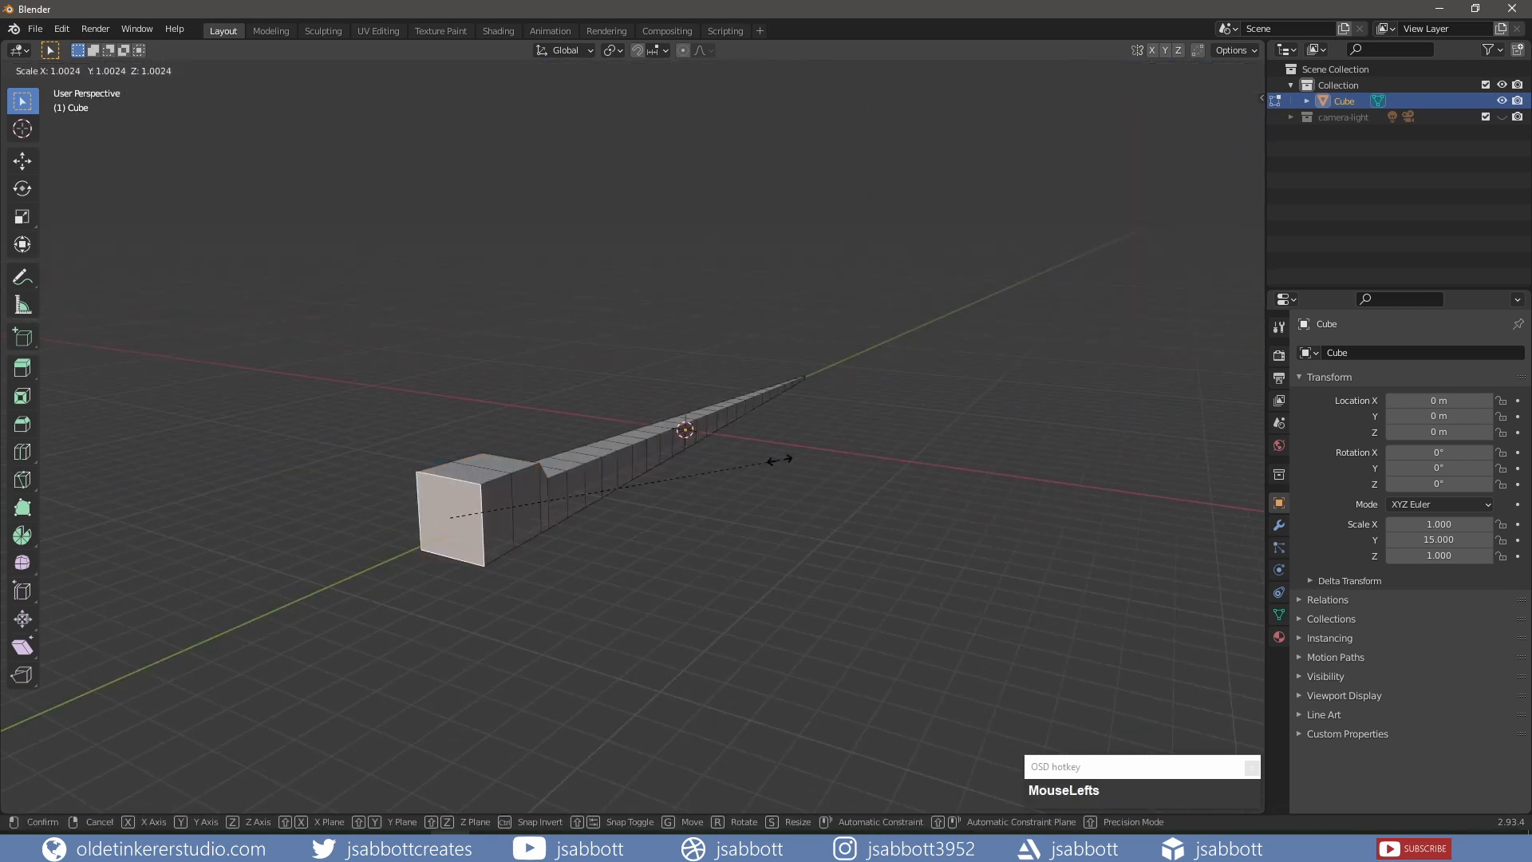
left_click(573, 493)
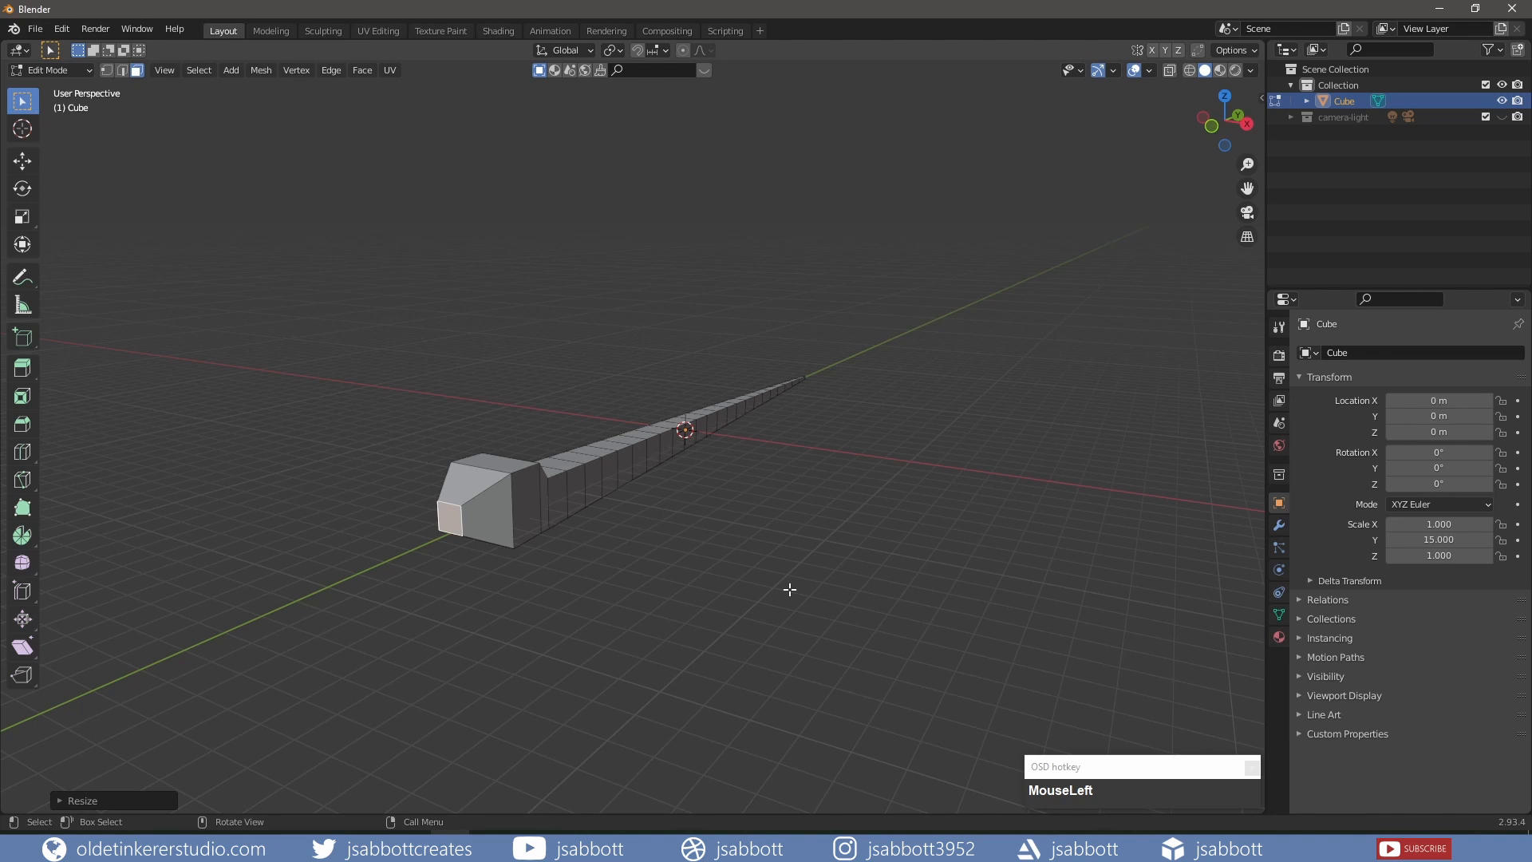
Add a UV sphere to the mesh and move it about -13.2 m along the global Y axis into the head.
key("shift+a")
mouse_move(791, 594)
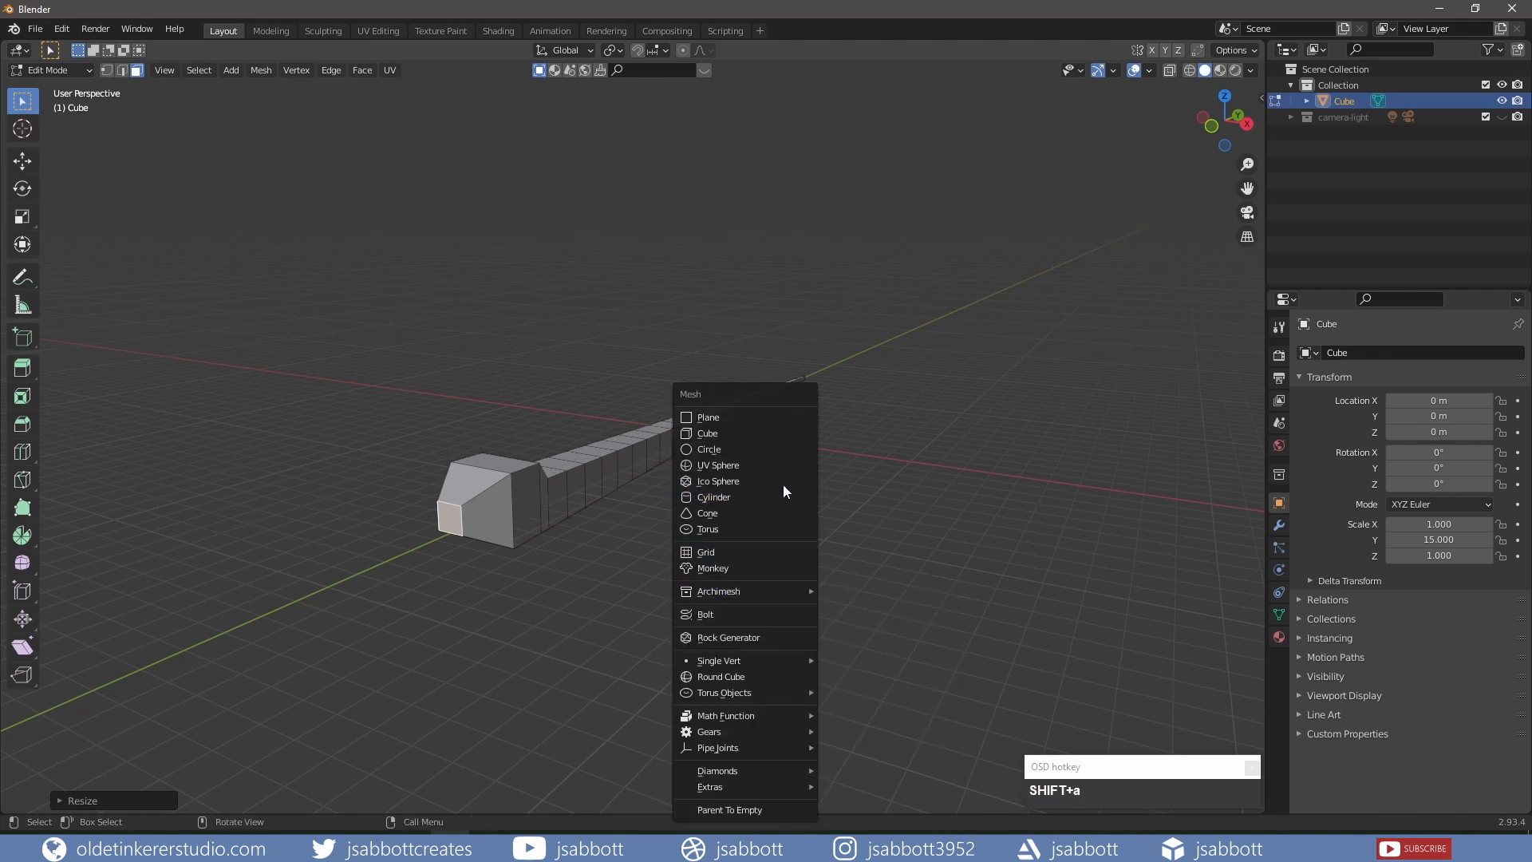
left_click(777, 464)
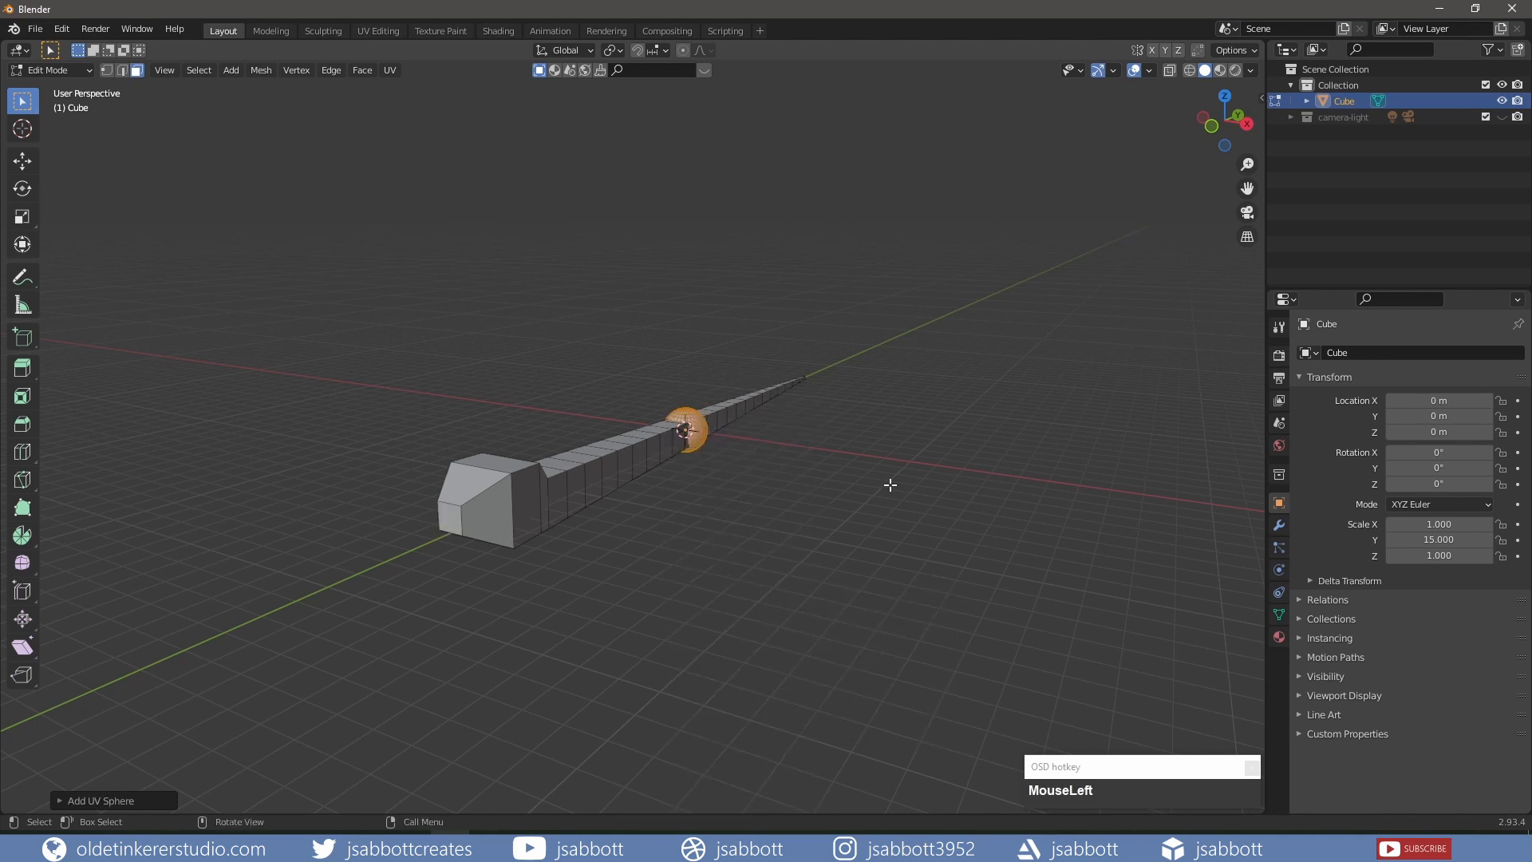
key("KP_3")
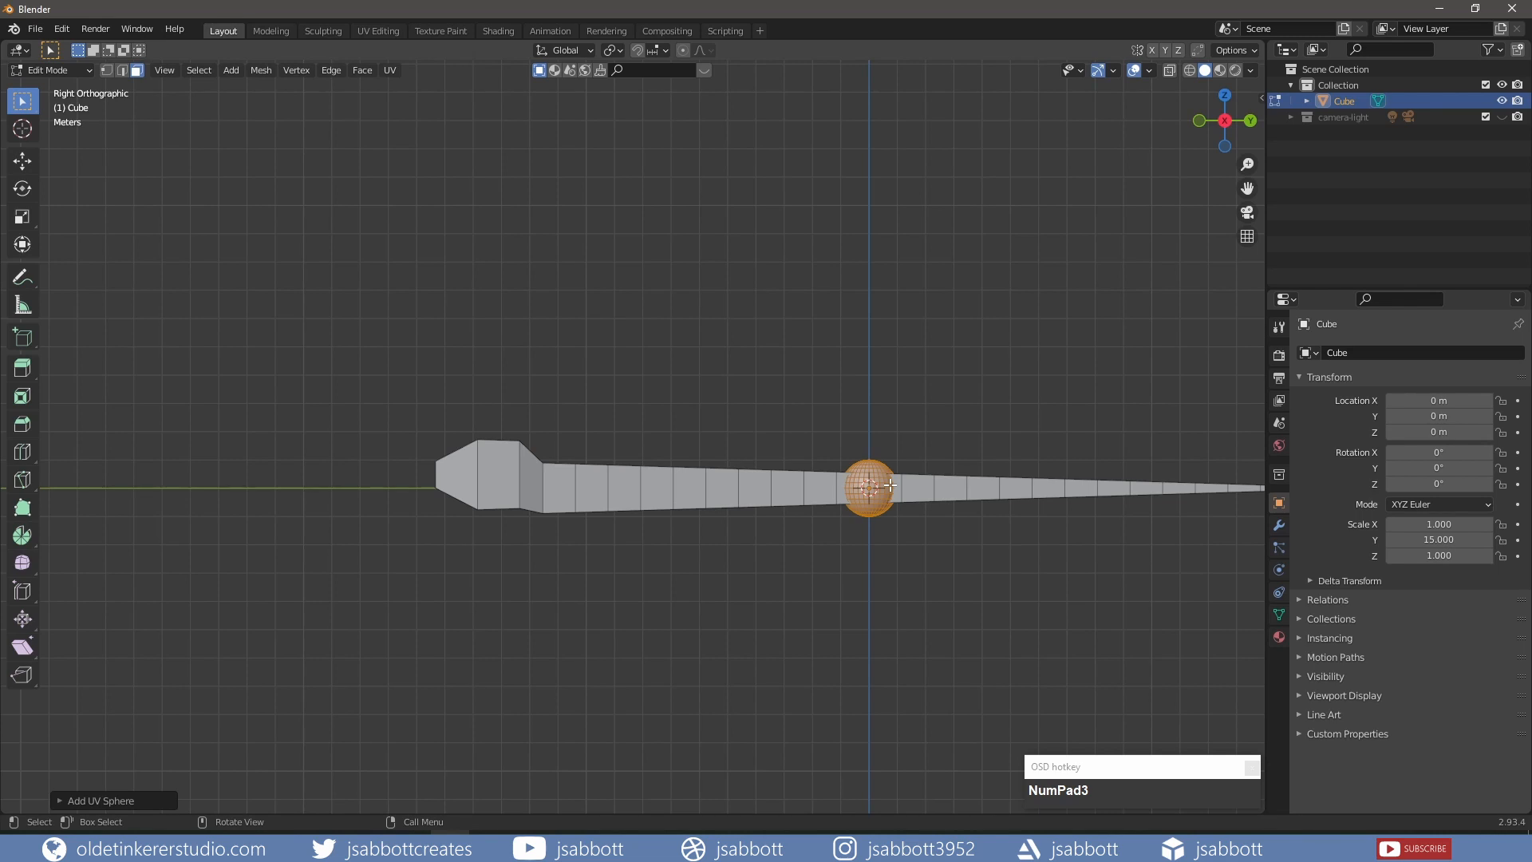
key("g")
key("y")
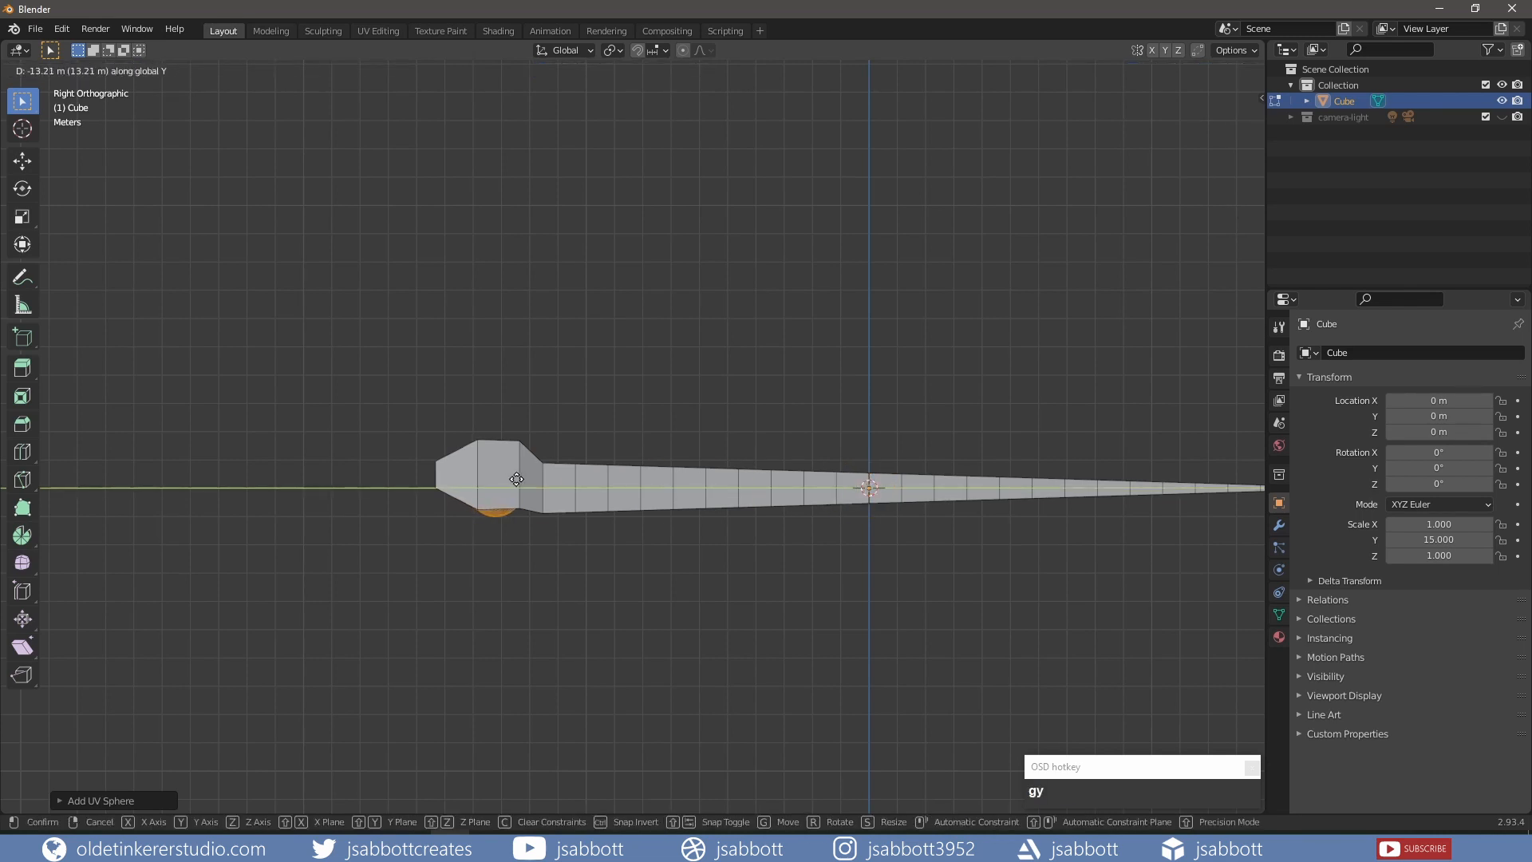
left_click(515, 481)
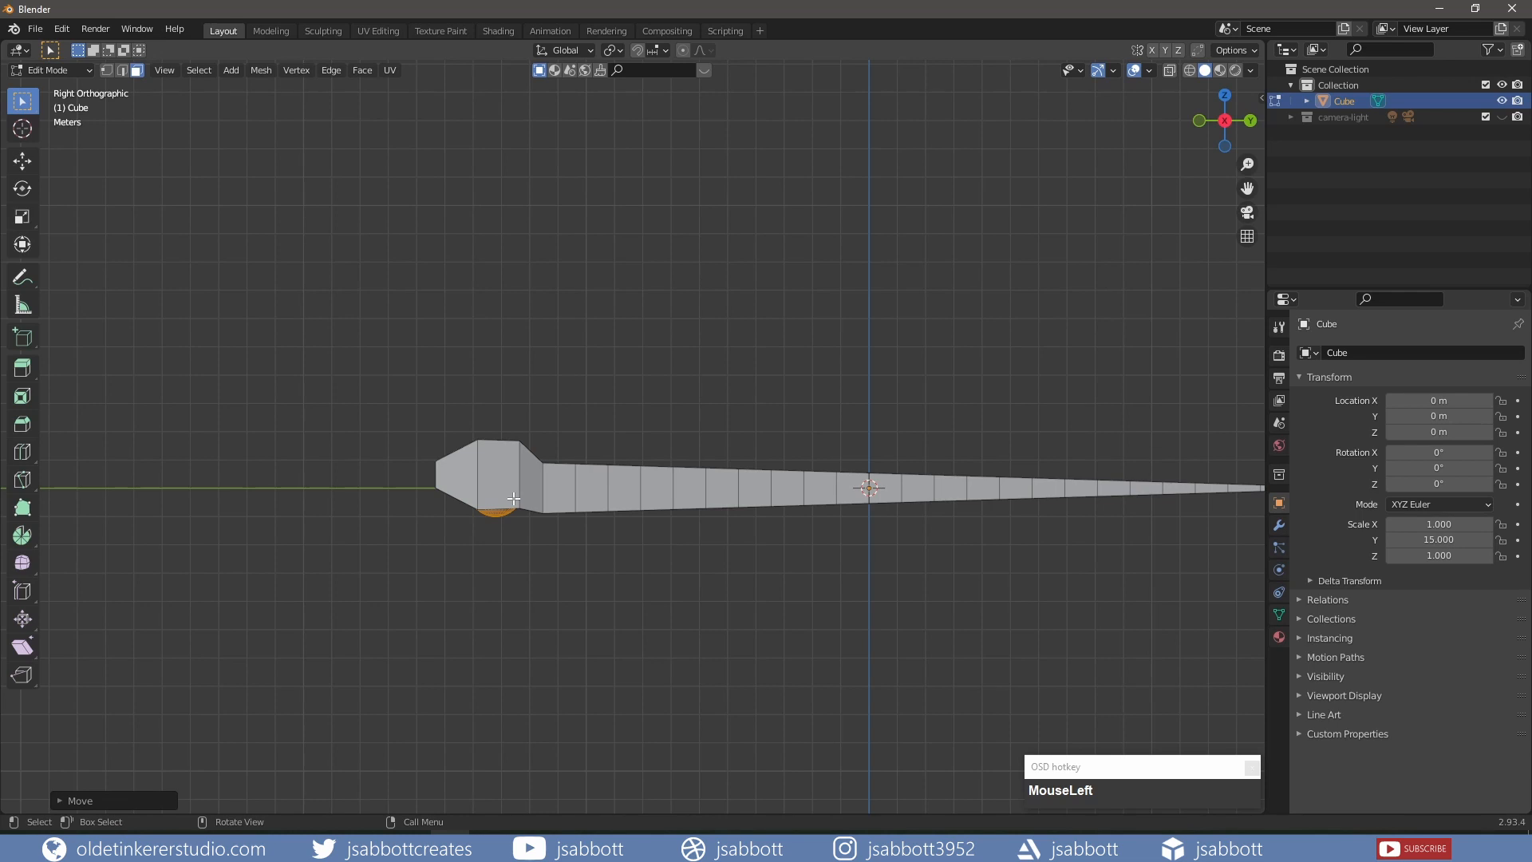
Rotate the sphere about the global Y axis and move it along positive X until it is clear of the head.
key("r")
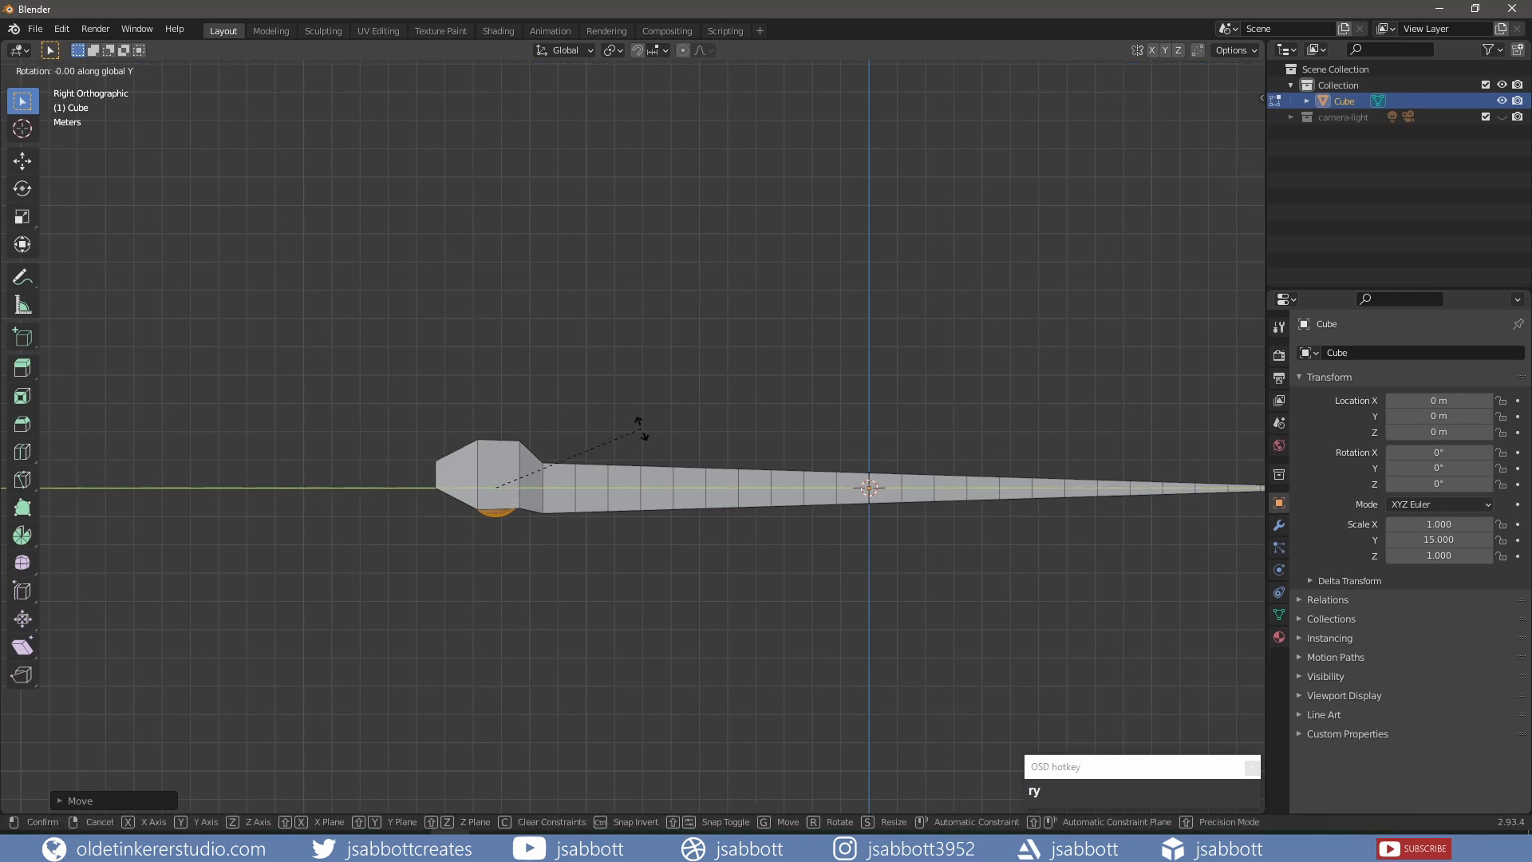
key("KP_0")
key("Return")
key("KP_1")
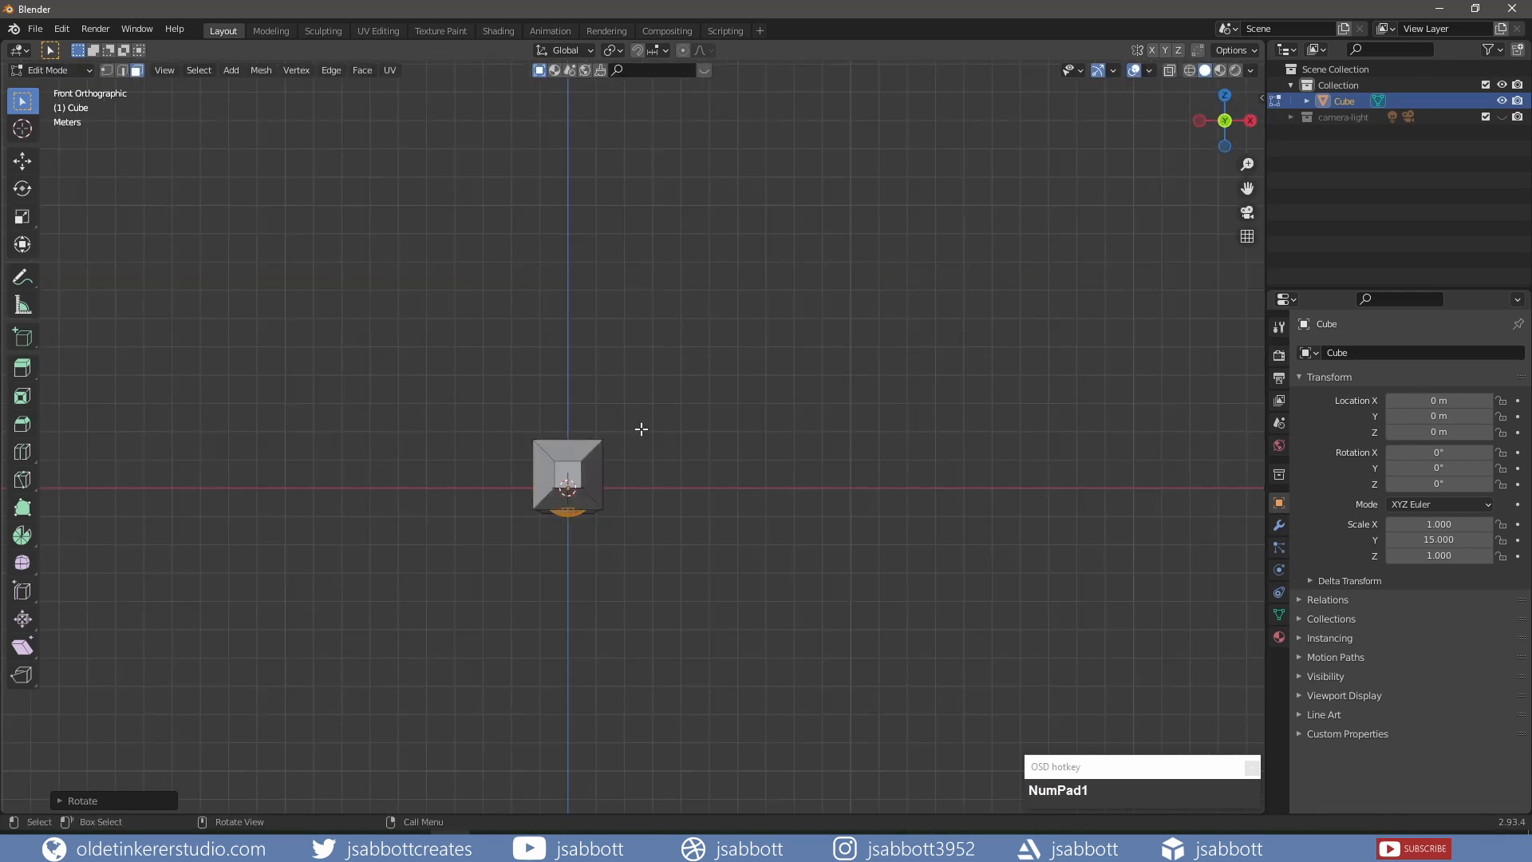
key("g")
key("x")
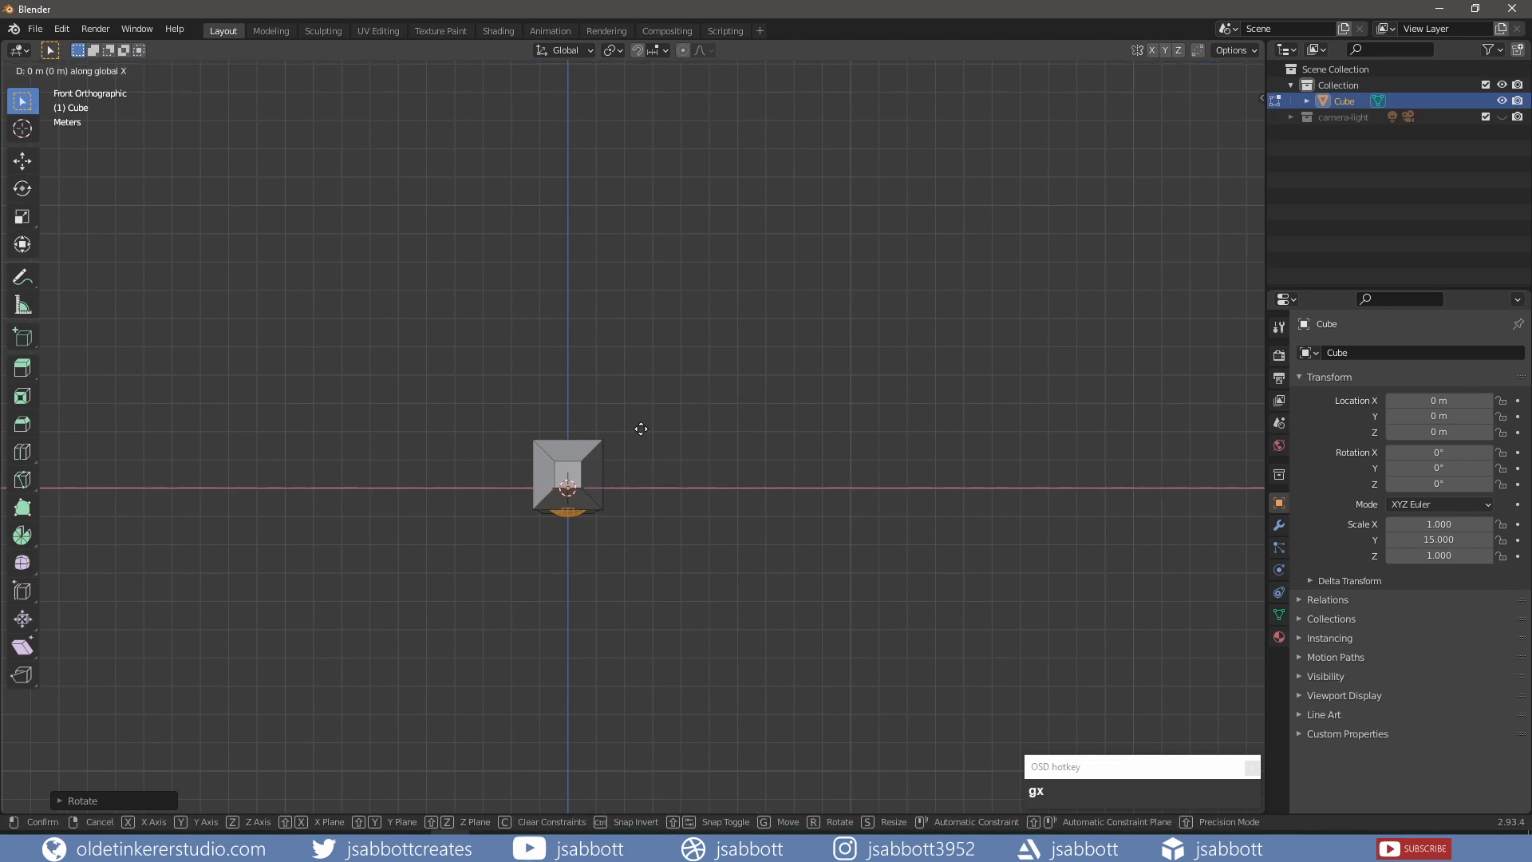
left_click(753, 423)
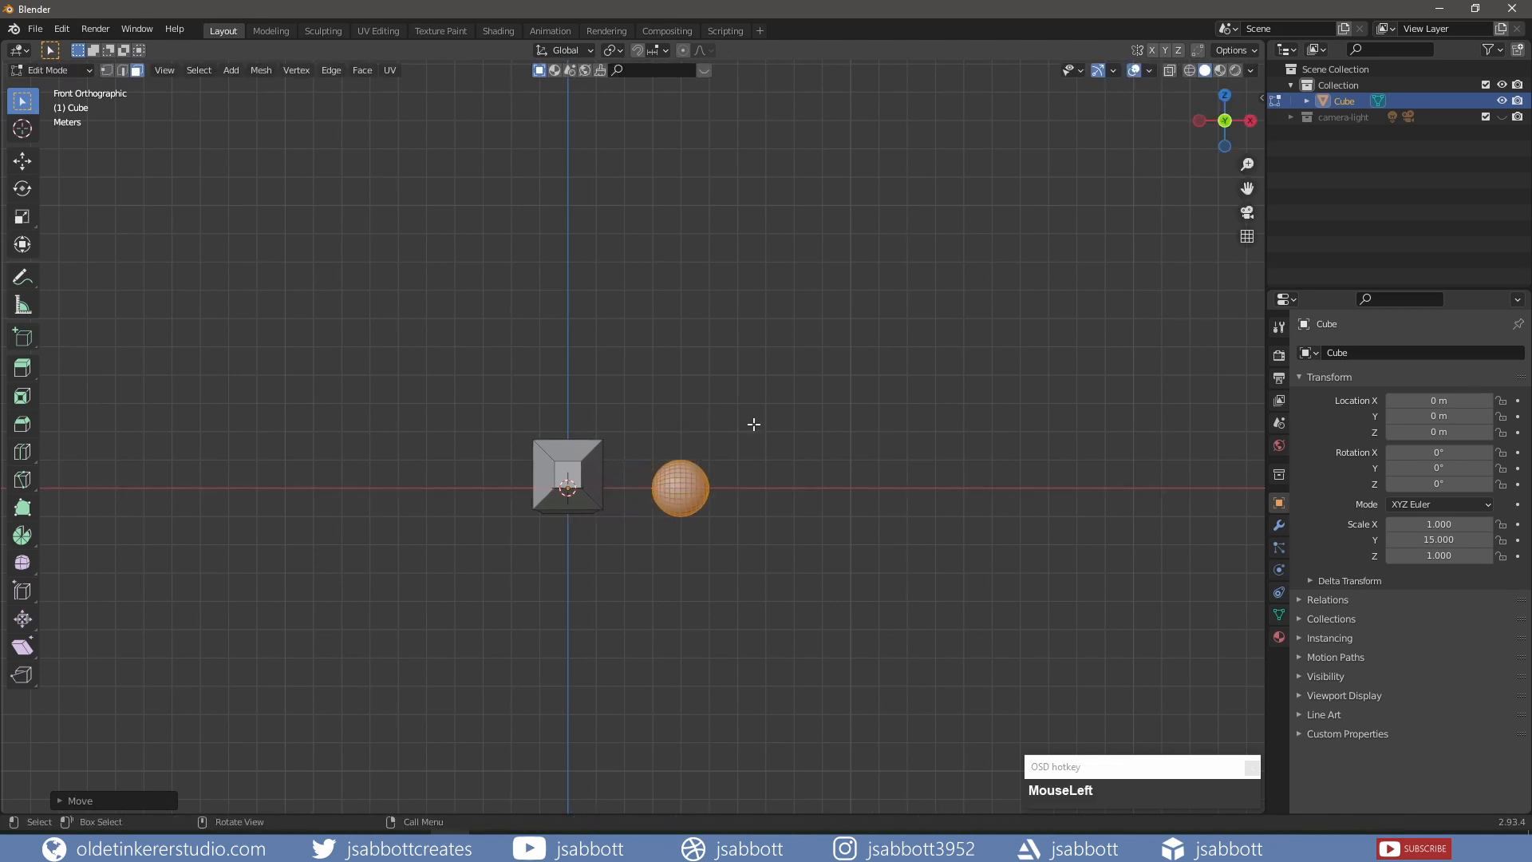
Scale the sphere down to eye size and move it up along the Z axis to the head's mid-height.
key("s")
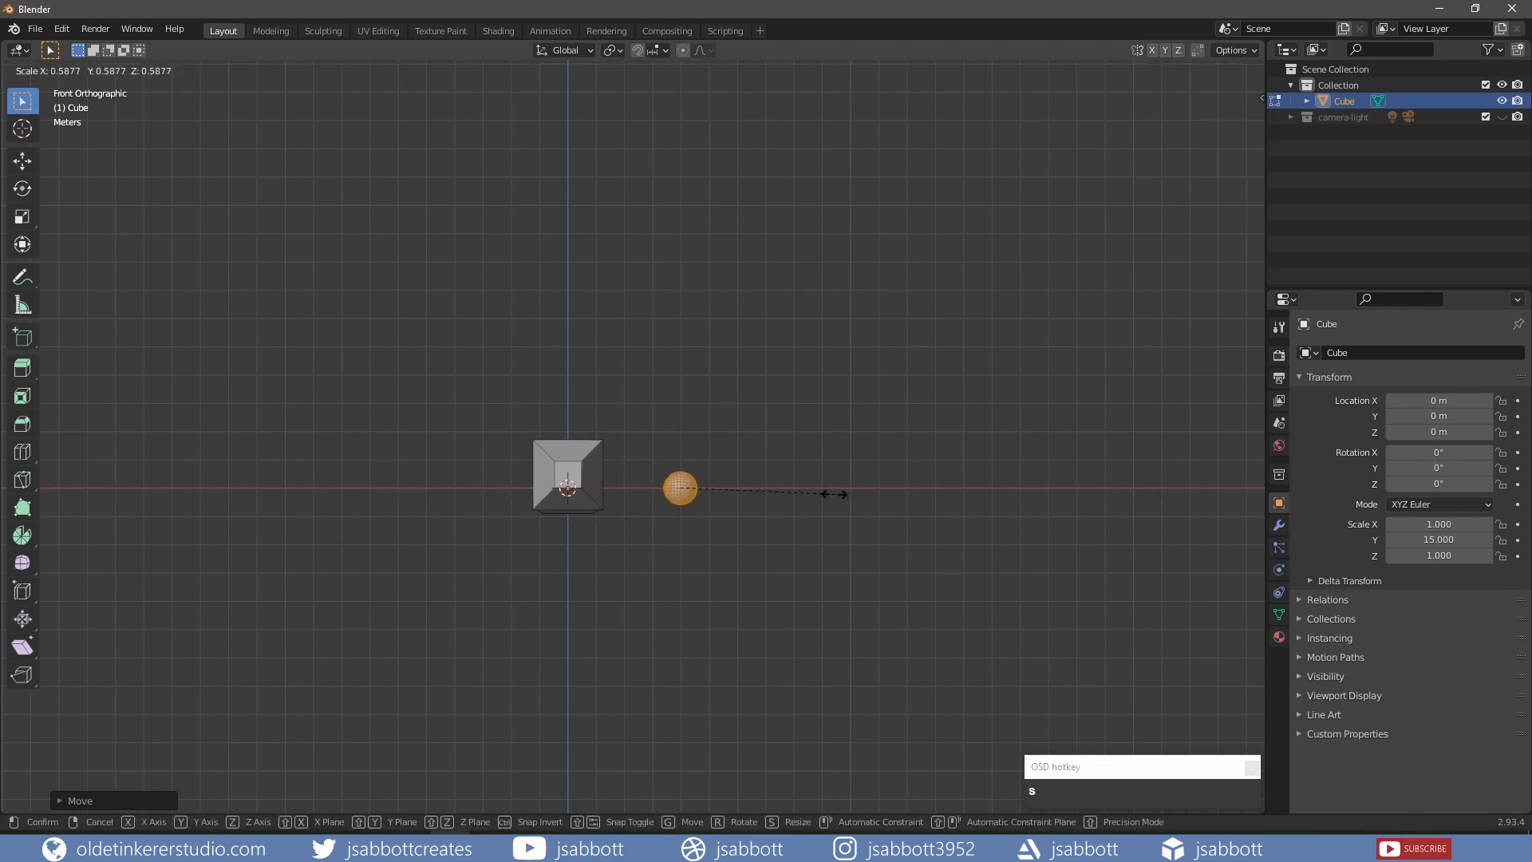
left_click(771, 490)
key("g")
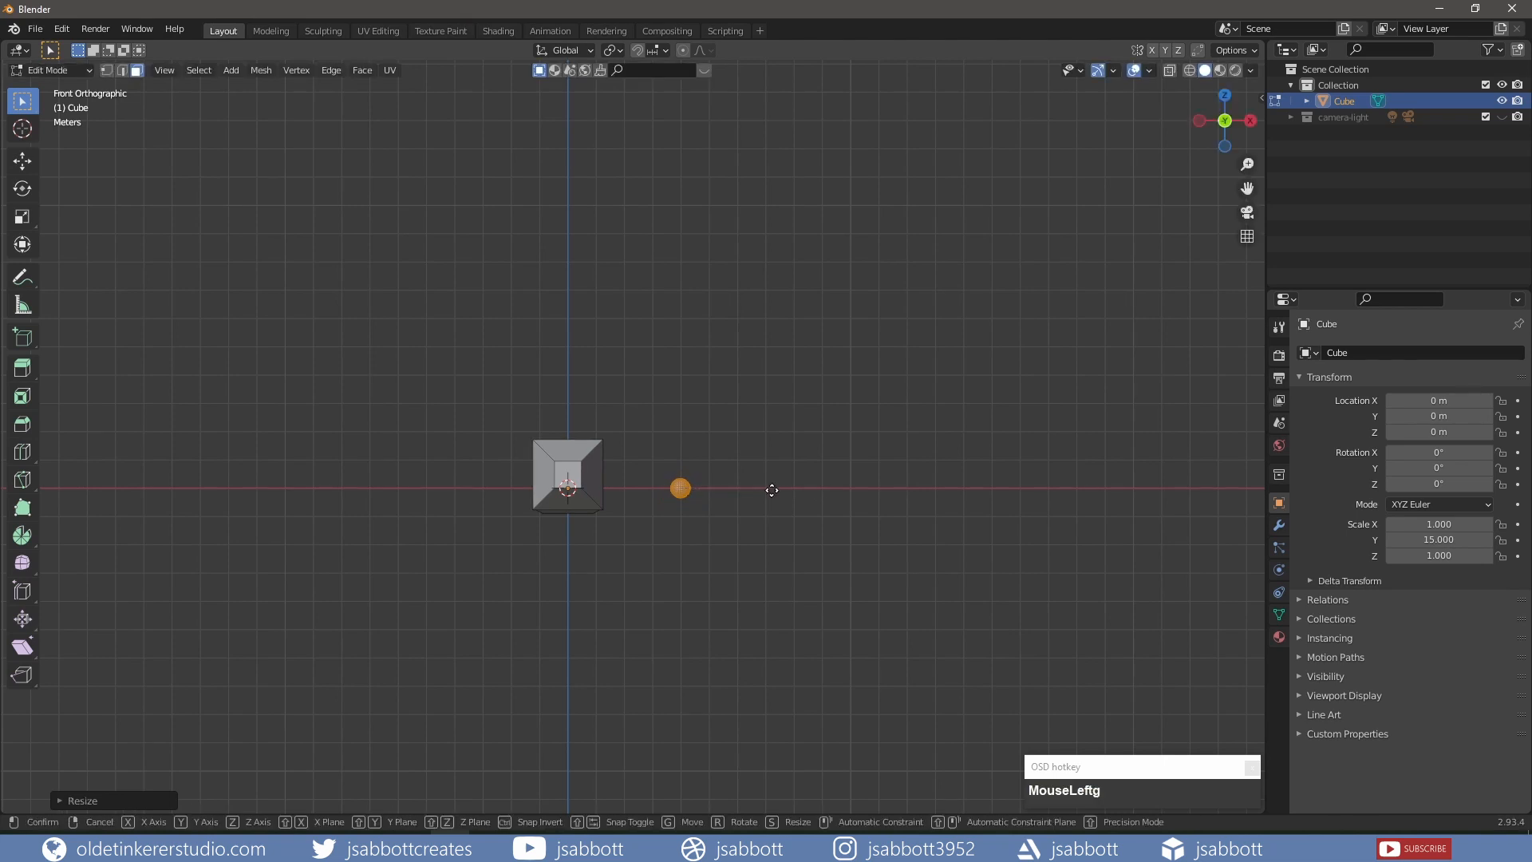
key("z")
left_click(767, 466)
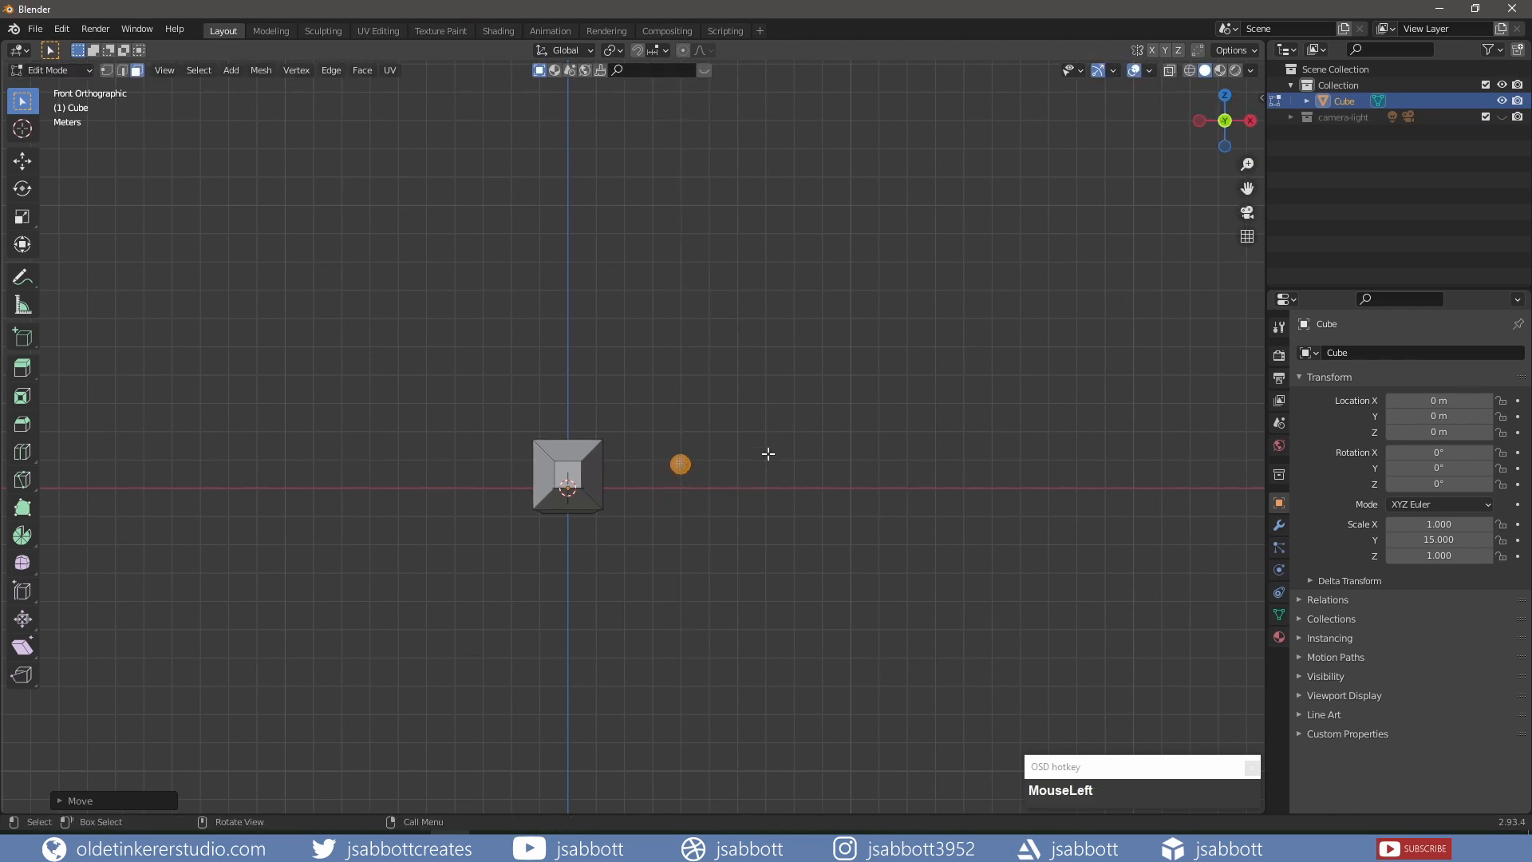
Separate the sphere from the body into its own object and select only that object in Object Mode.
key("KP_3")
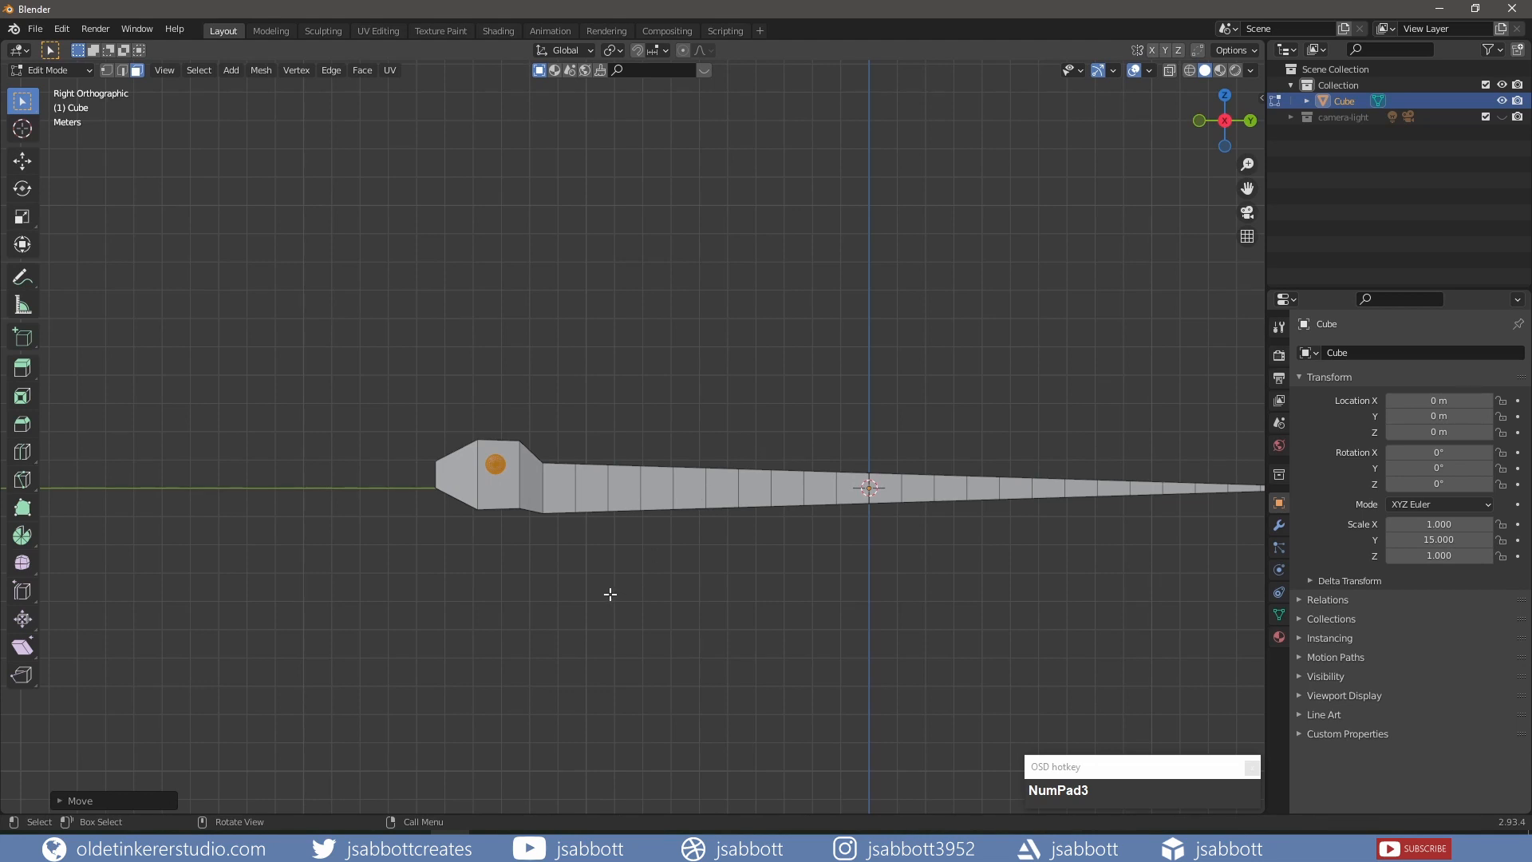
key("p")
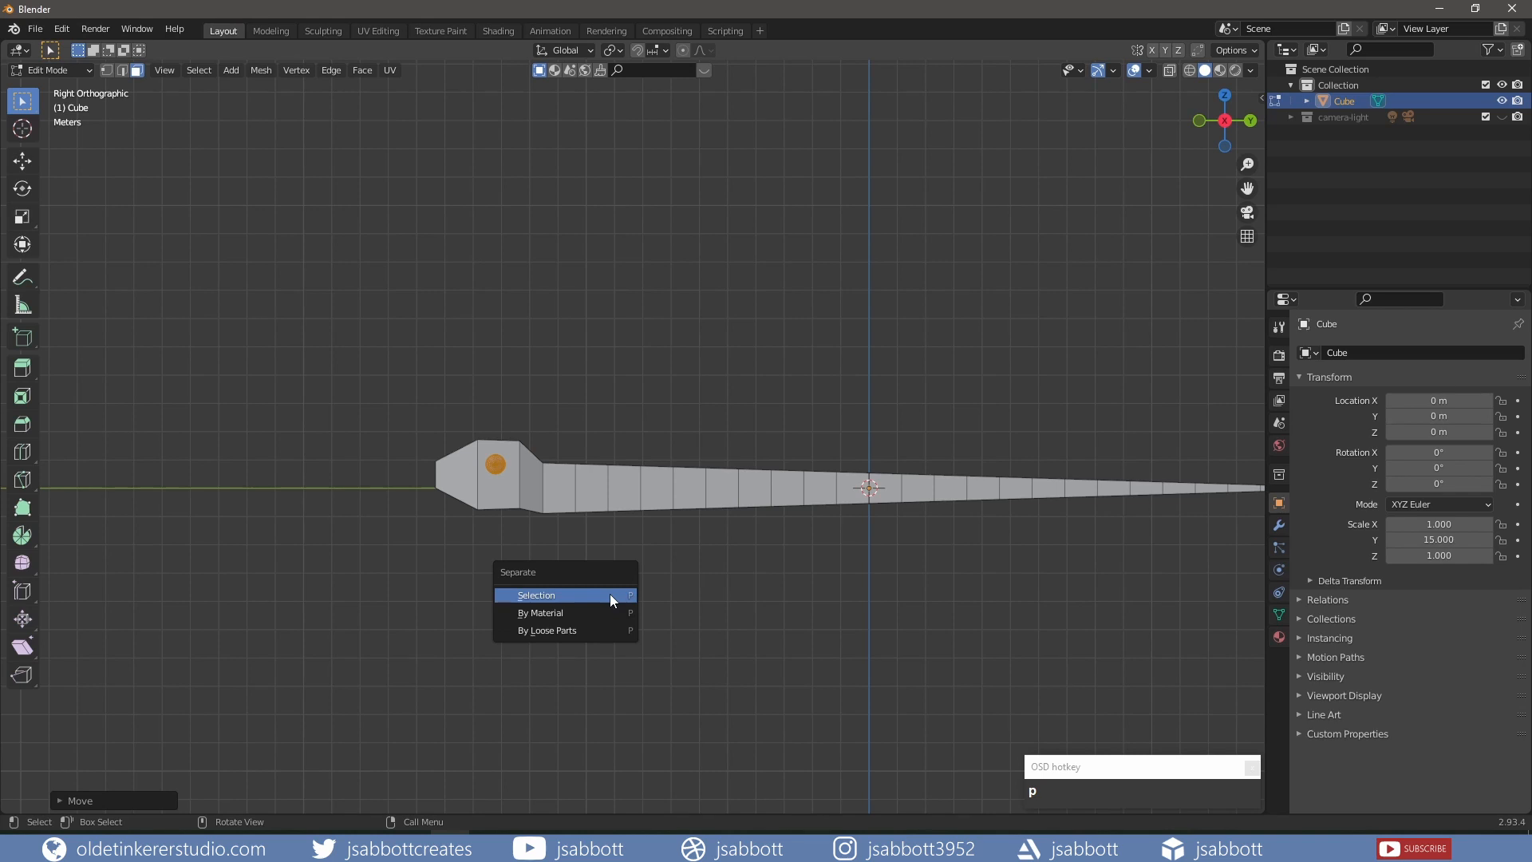
left_click(609, 593)
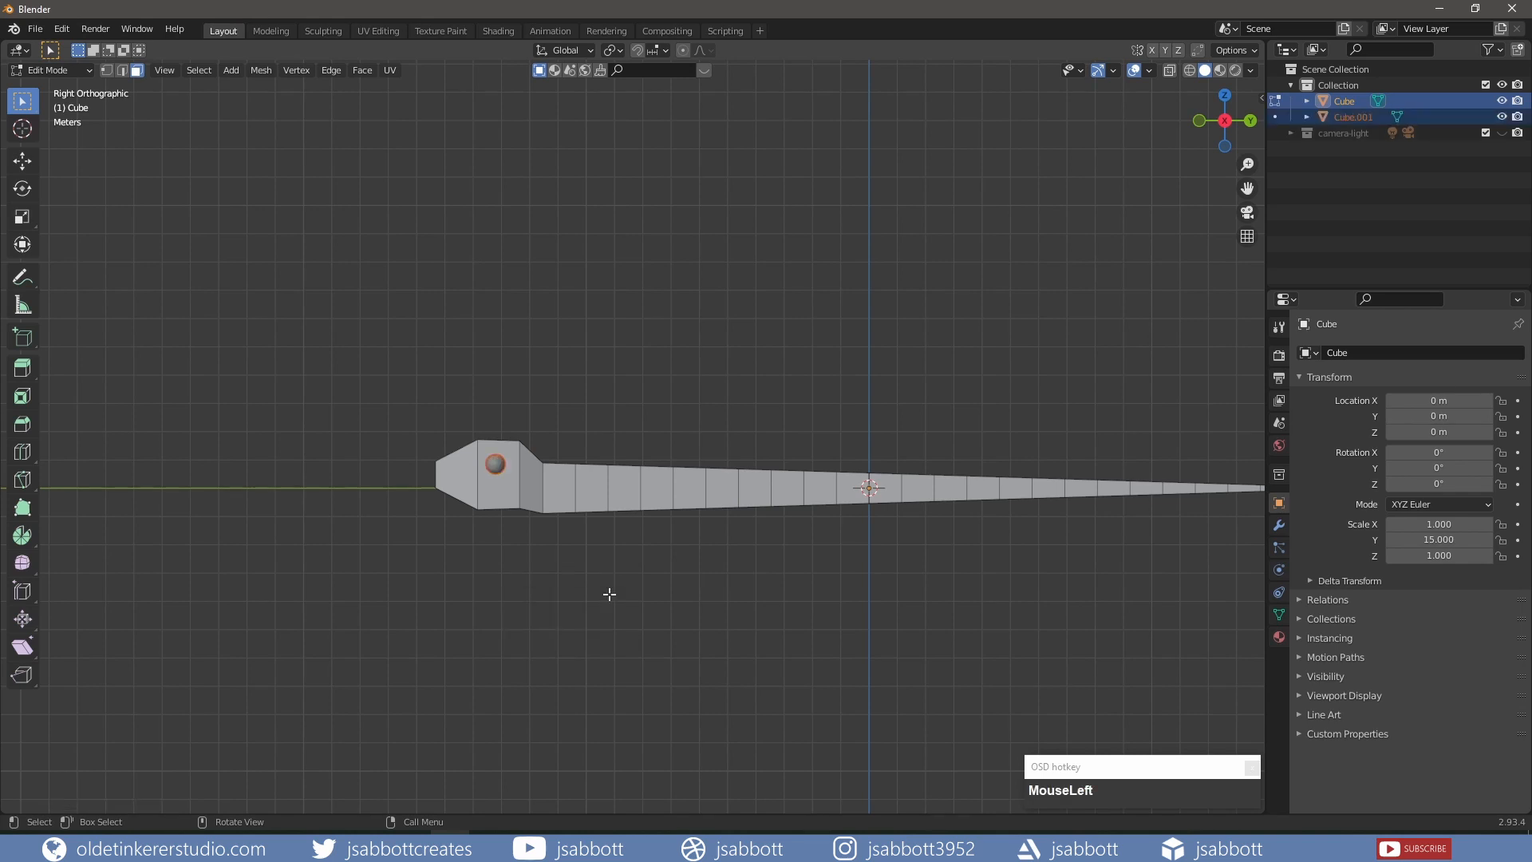
key("Tab")
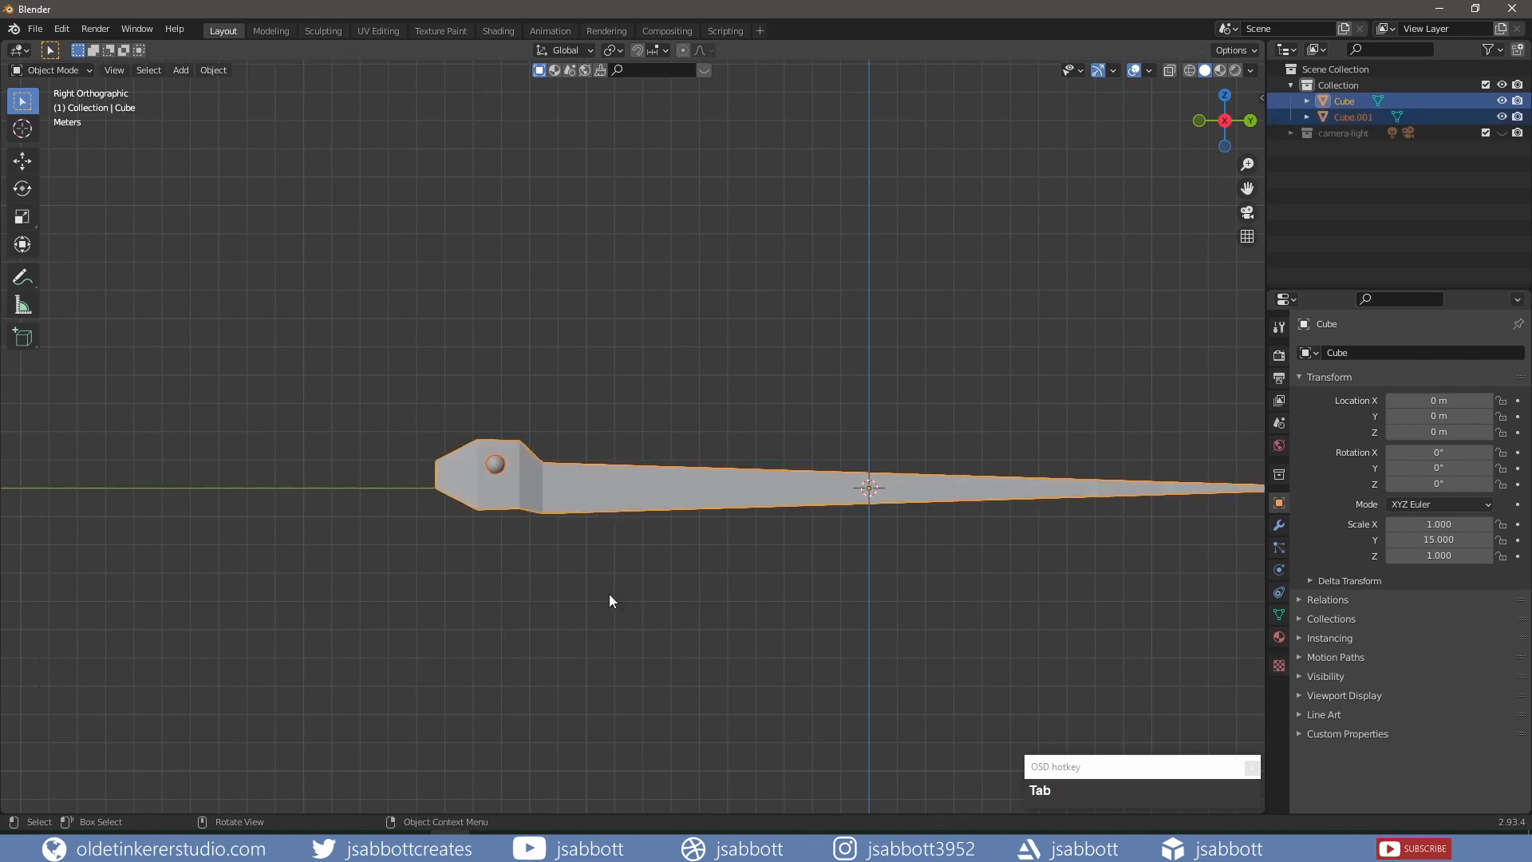
left_click(643, 586)
left_click(492, 461)
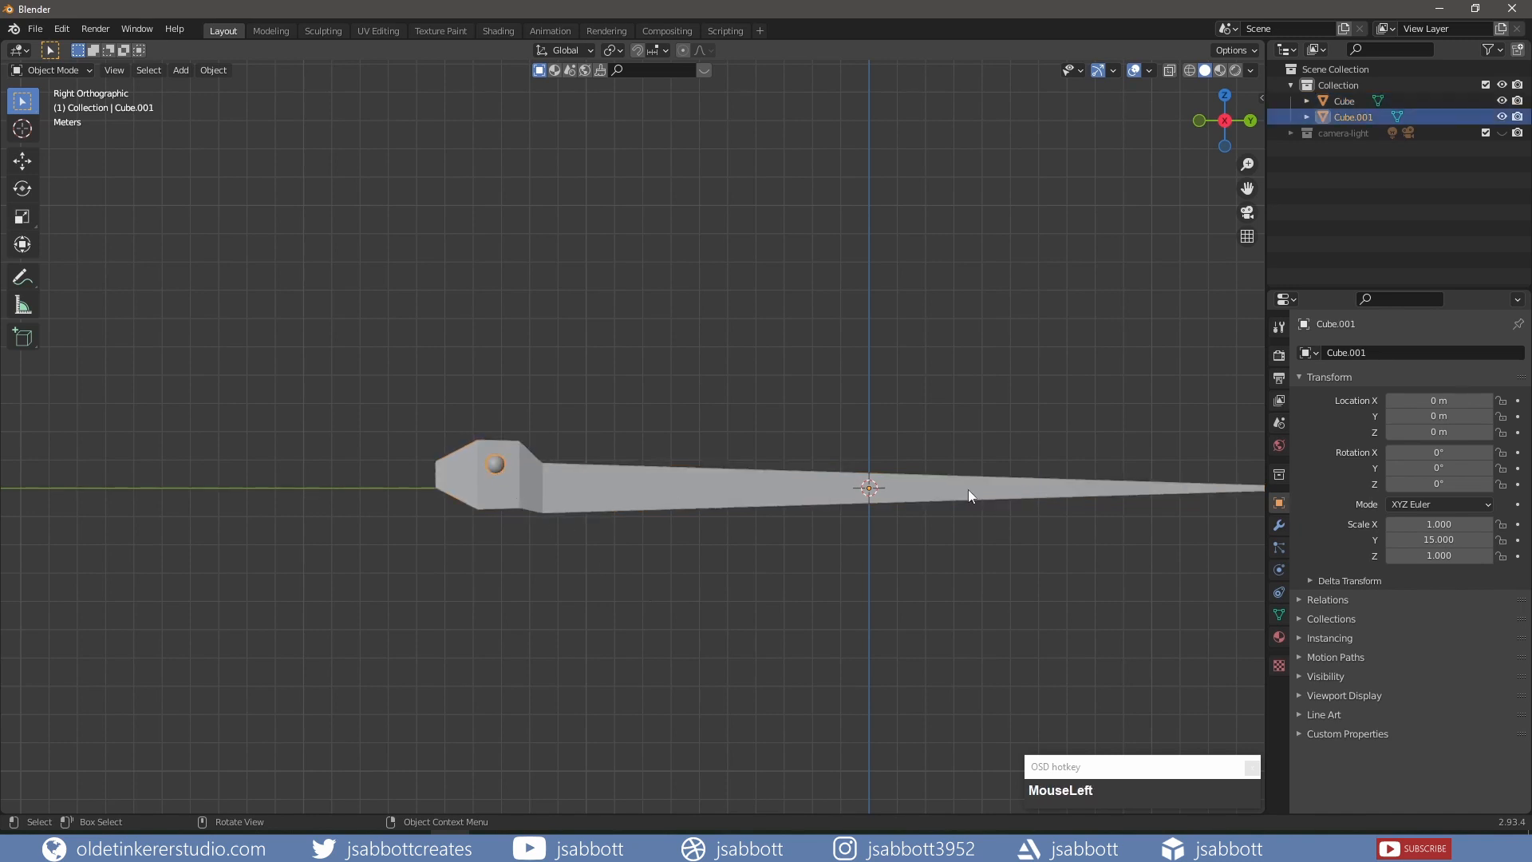
Add a Mirror modifier on the X axis to the eye sphere and shade it smooth.
left_click(1278, 525)
left_click(1371, 352)
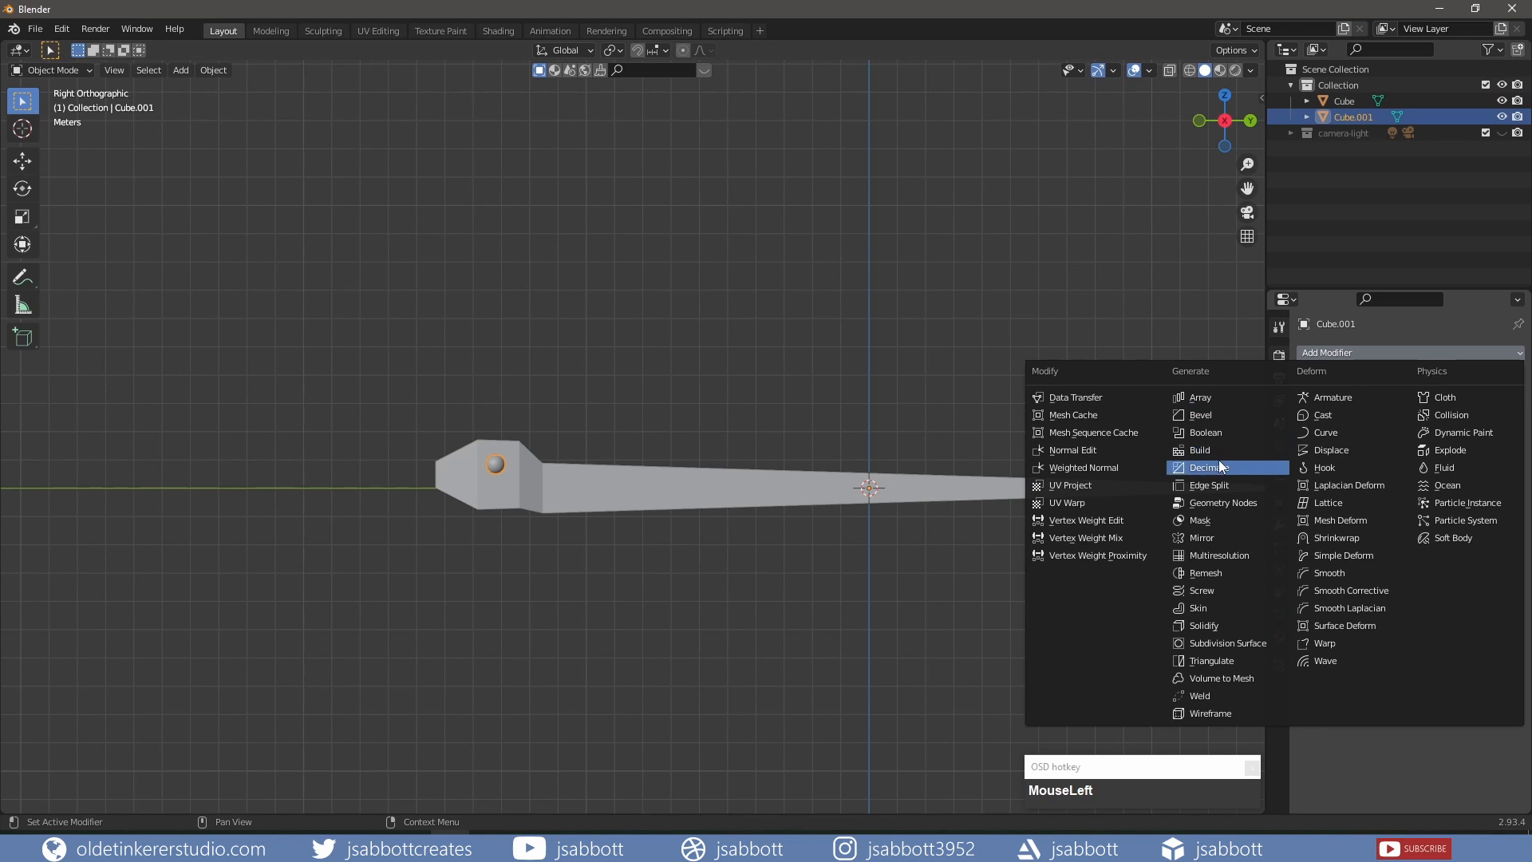
left_click(1226, 538)
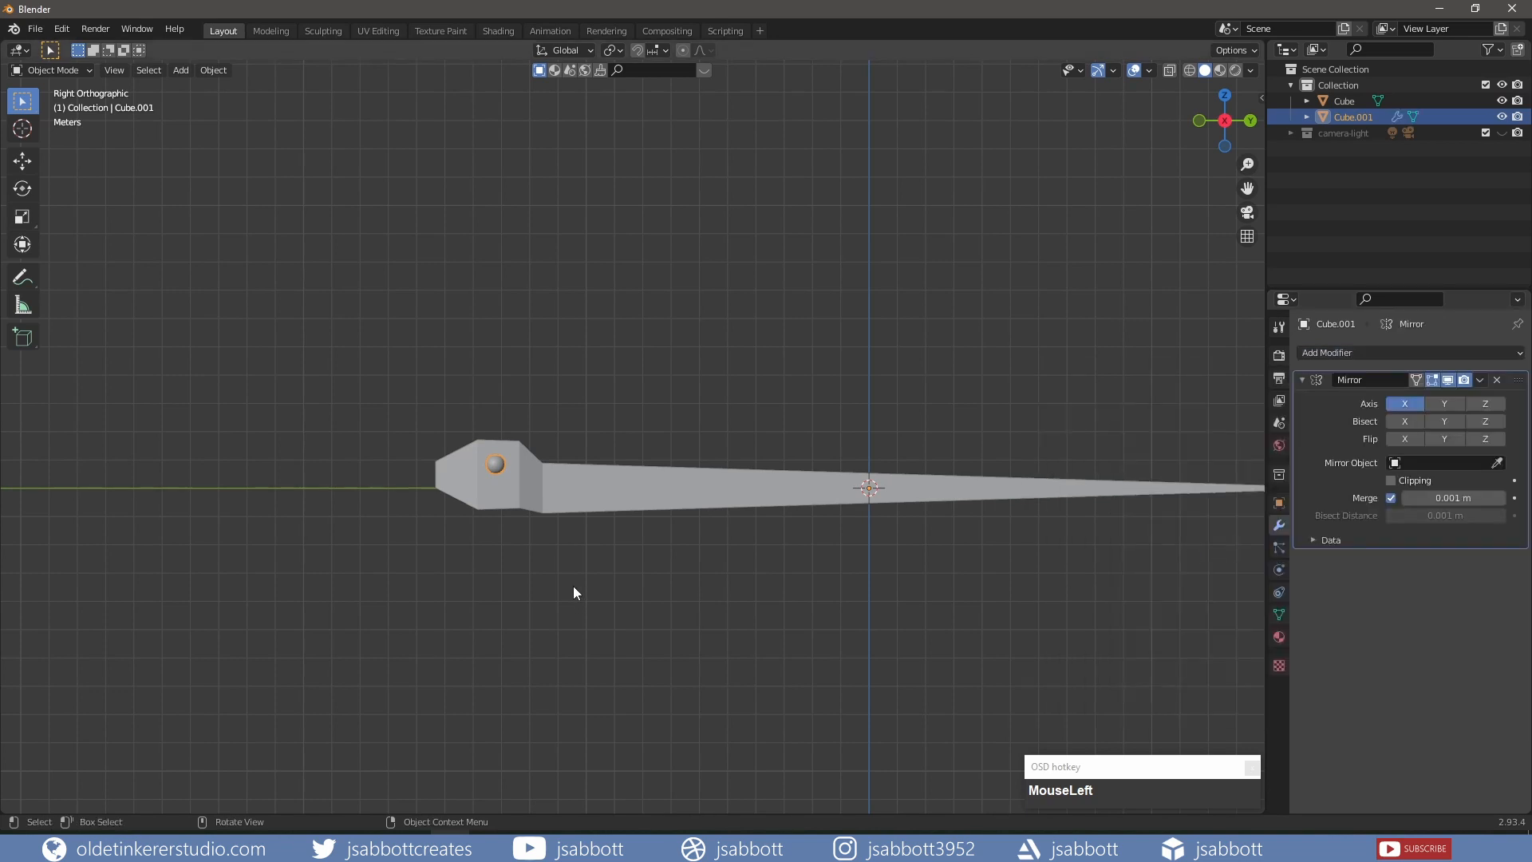
middle_click_drag(574, 592, 748, 603)
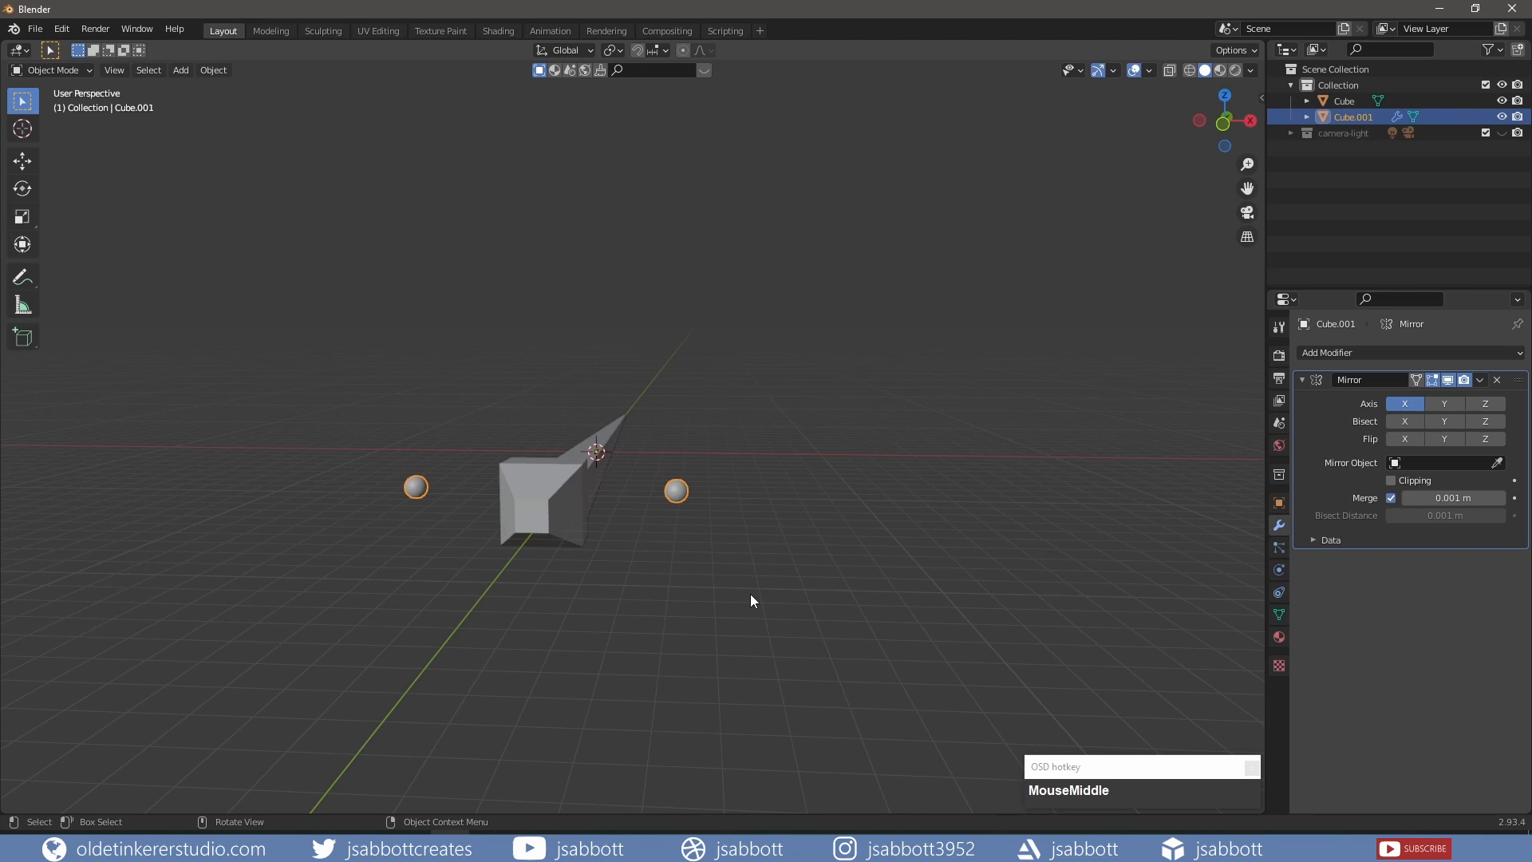
scroll(750, 600, "up", 1)
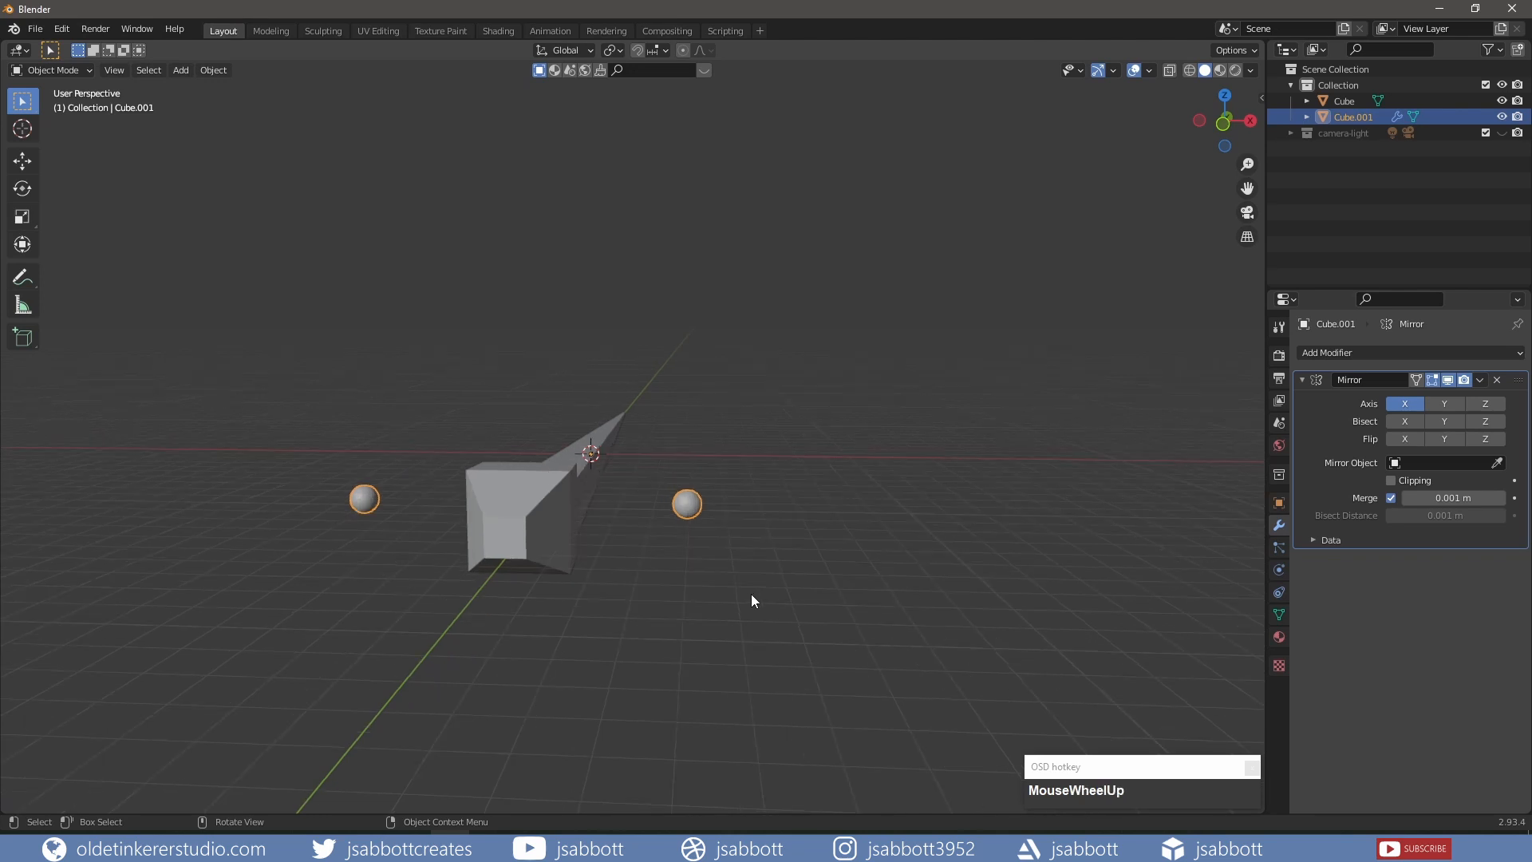
right_click(683, 502)
left_click(713, 558)
In Edit Mode with a front wireframe view, select the portion of the eye sphere facing the head, leaving only its outer cap unselected.
key("Tab")
key("KP_1")
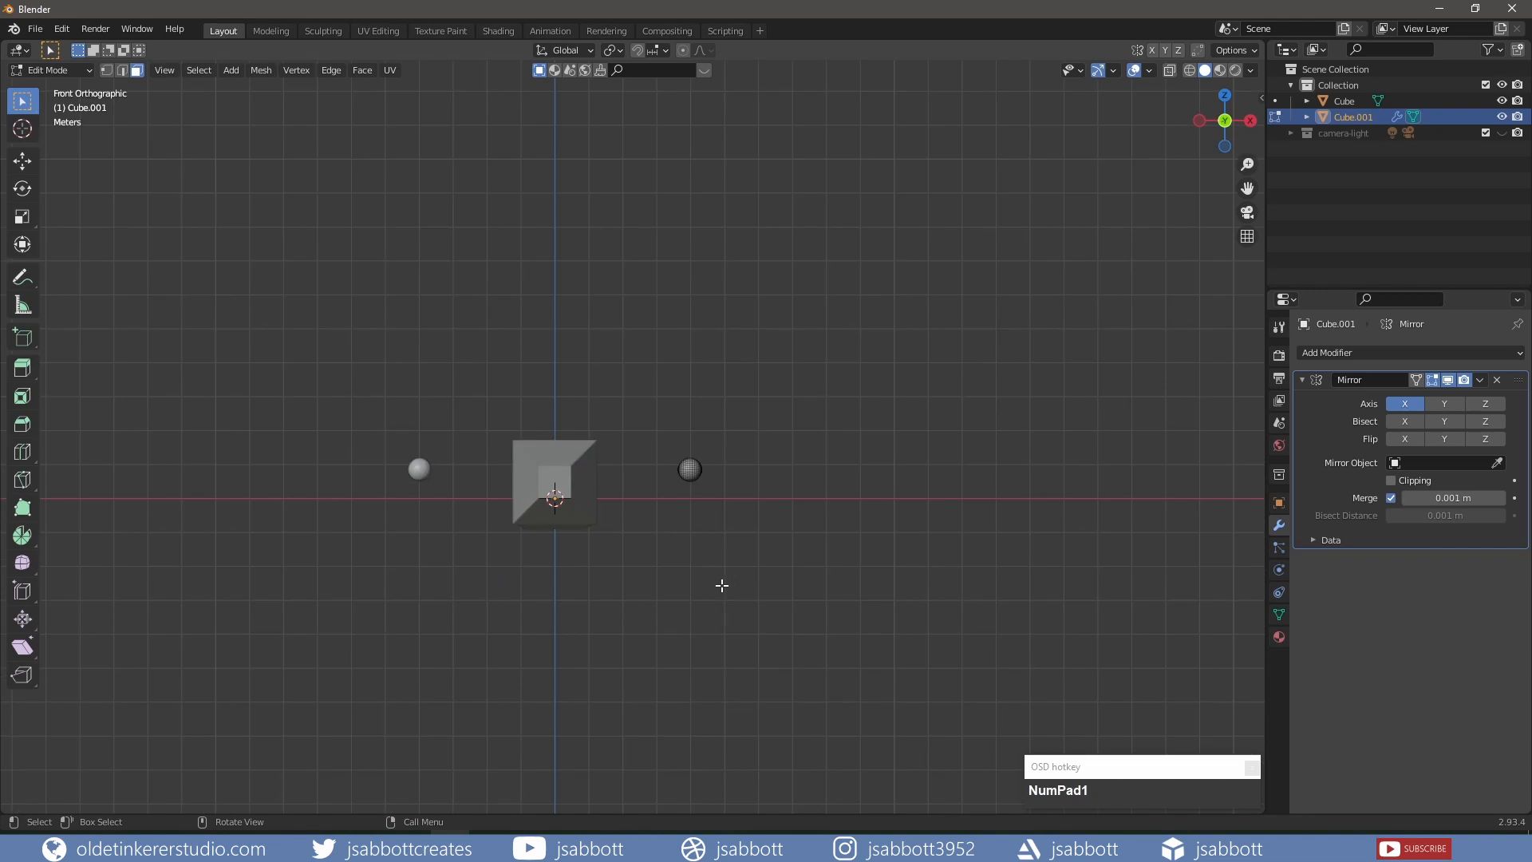
scroll(694, 551, "up", 5)
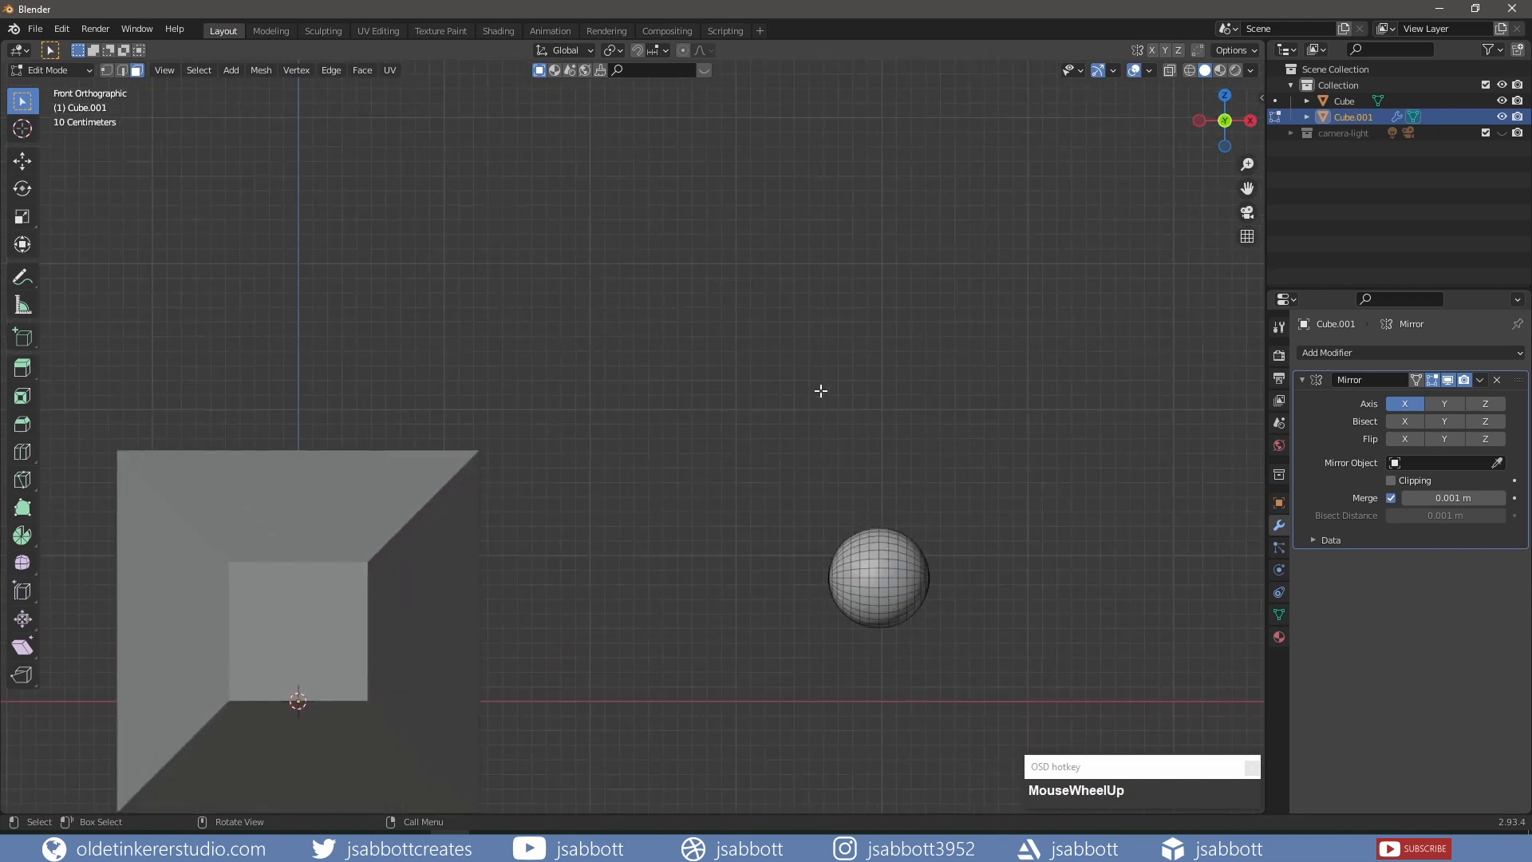
key("z")
key("KP_4")
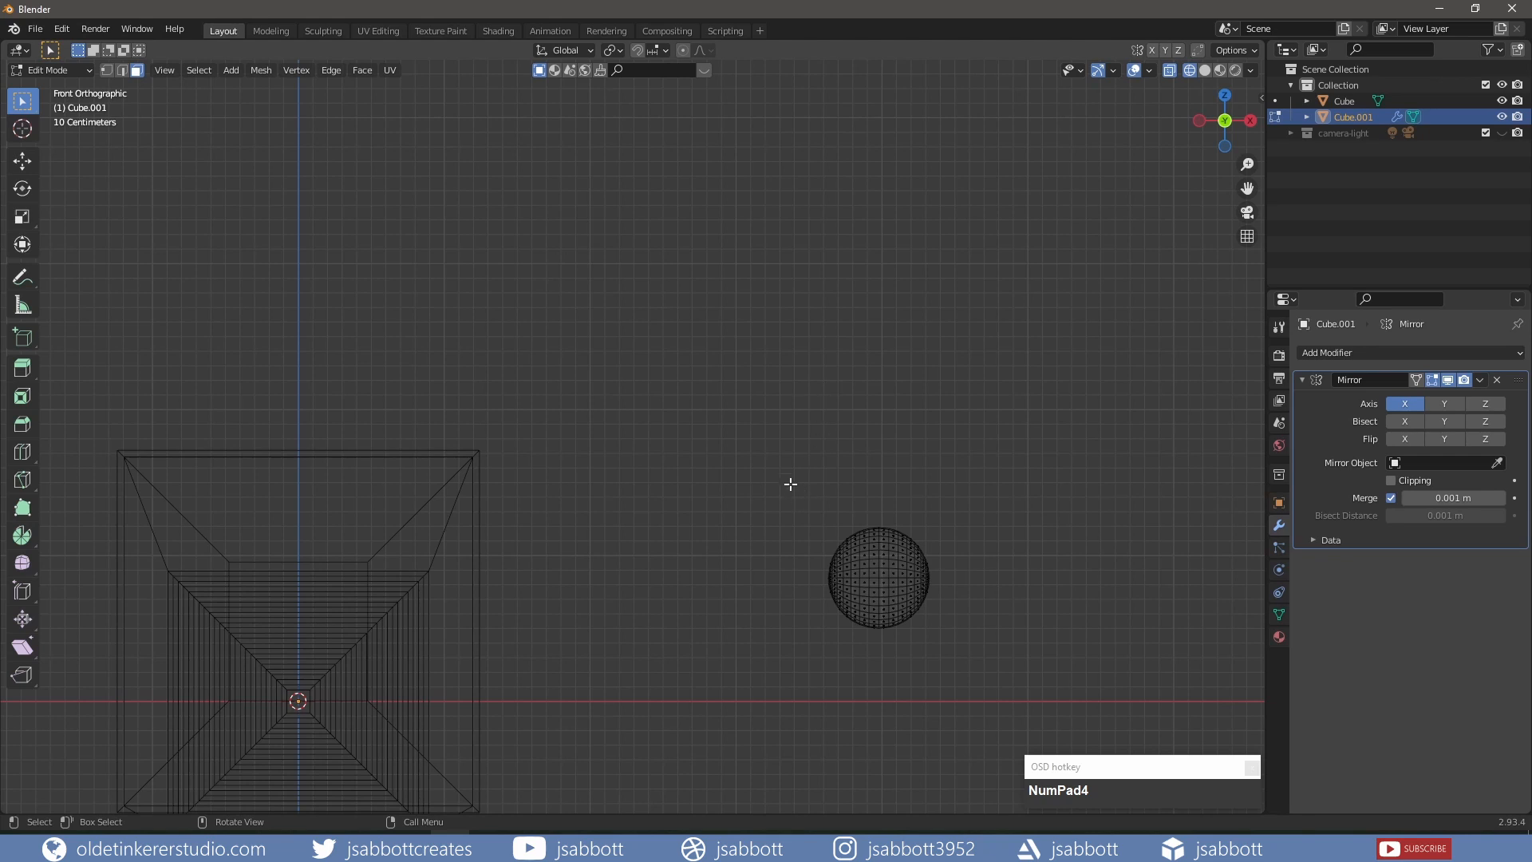
left_click_drag(792, 474, 901, 669)
key("x")
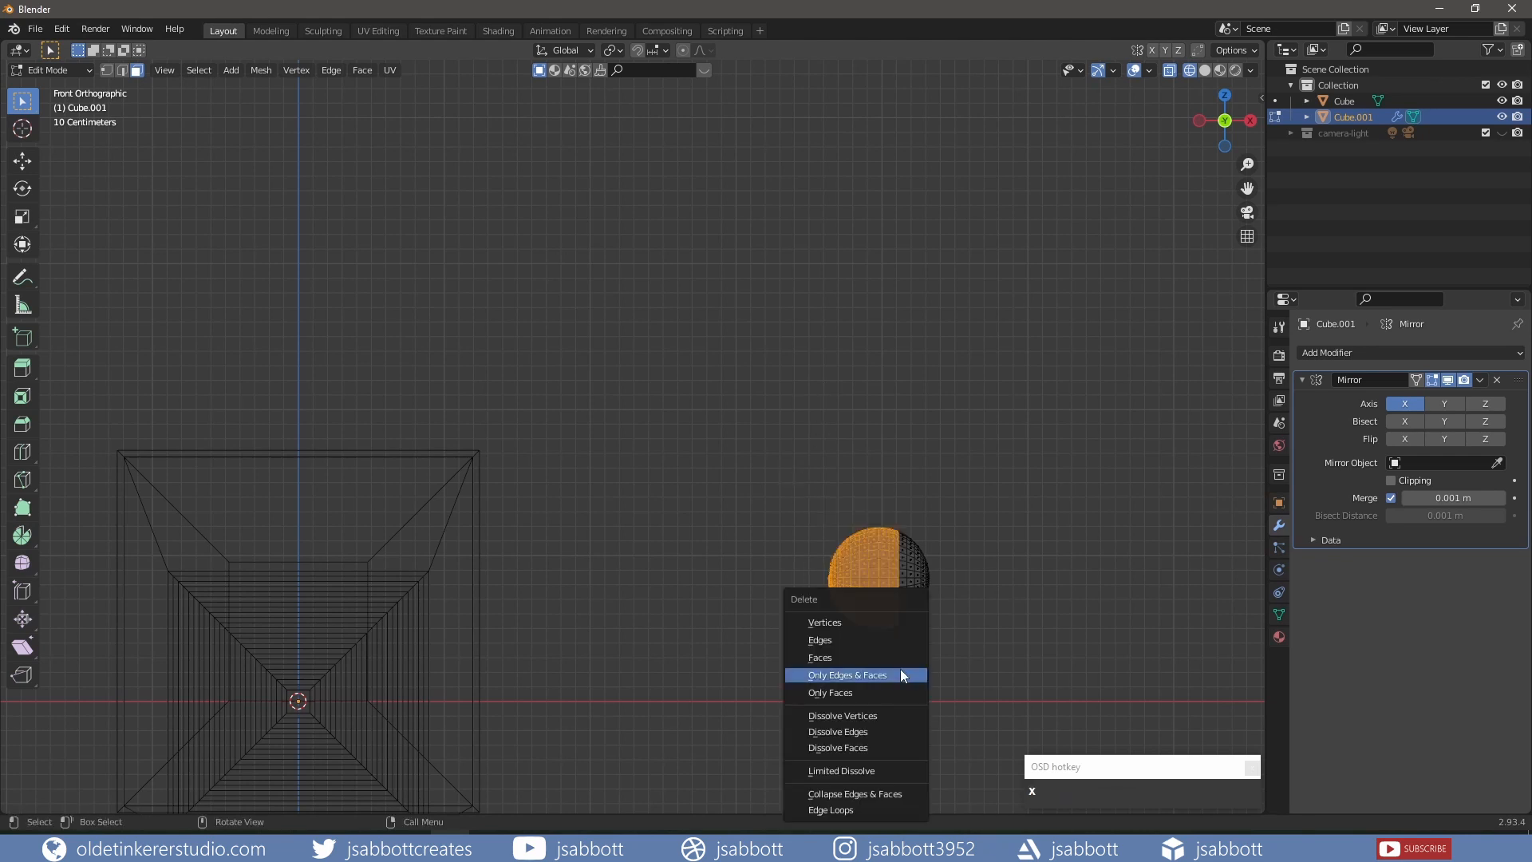
left_click(892, 692)
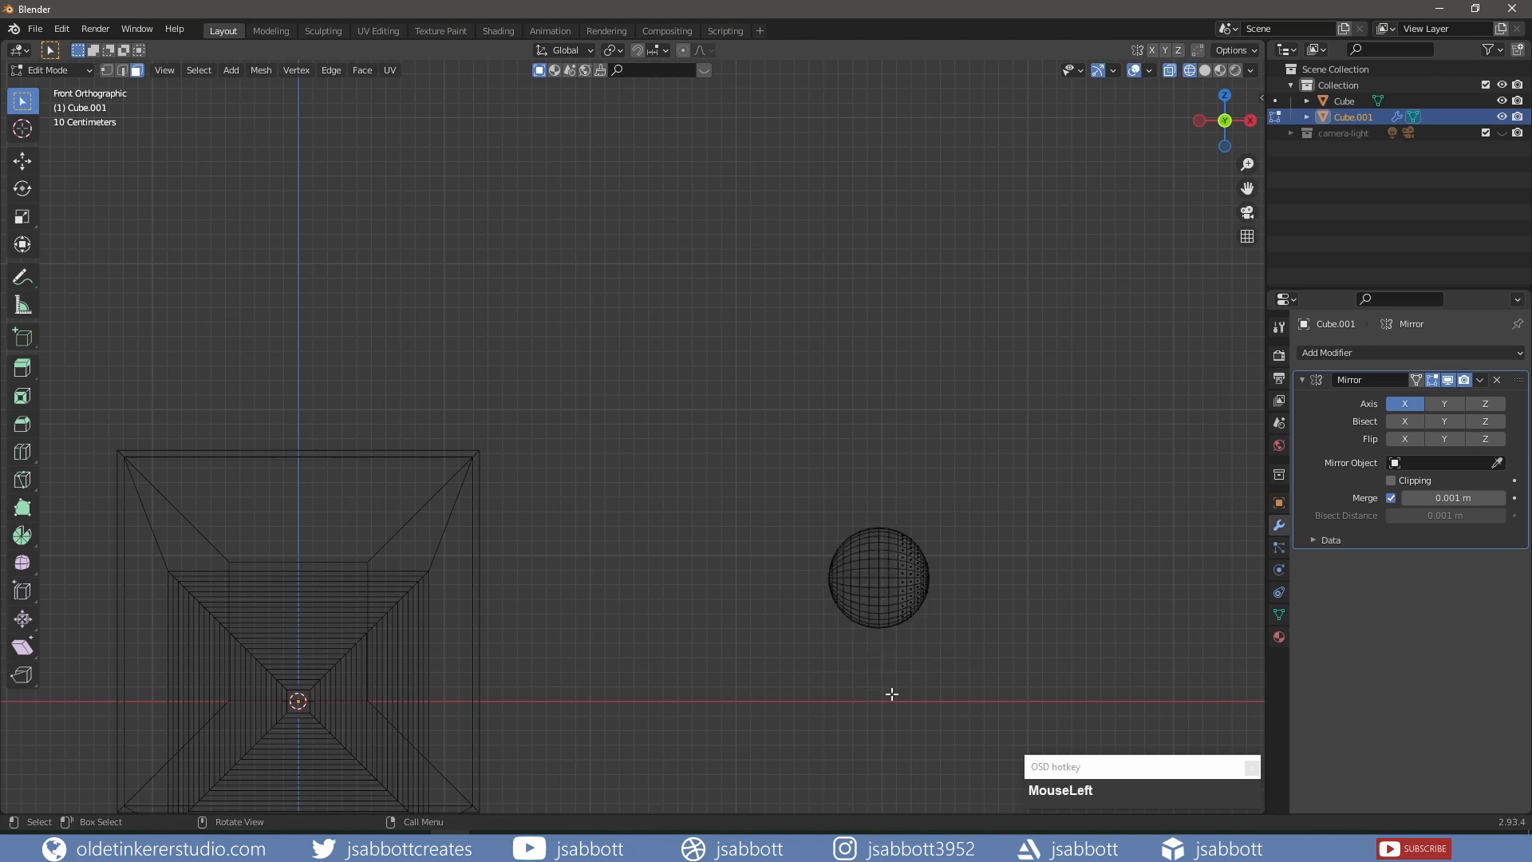
key("ctrl+z")
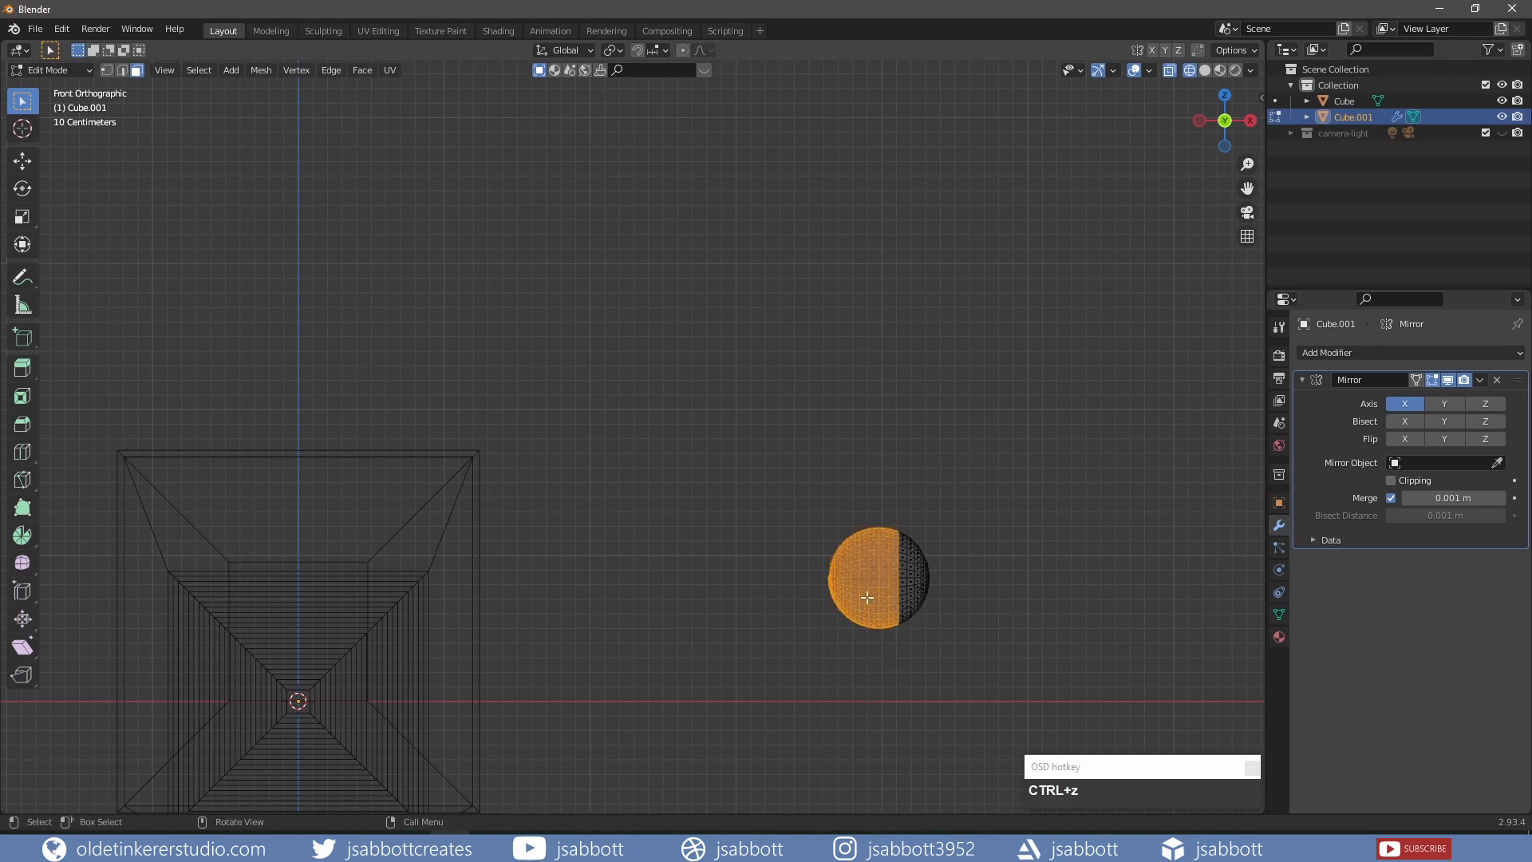
Delete the selected faces of the eye sphere to leave its outer cap, and return the viewport to solid shading.
key("x")
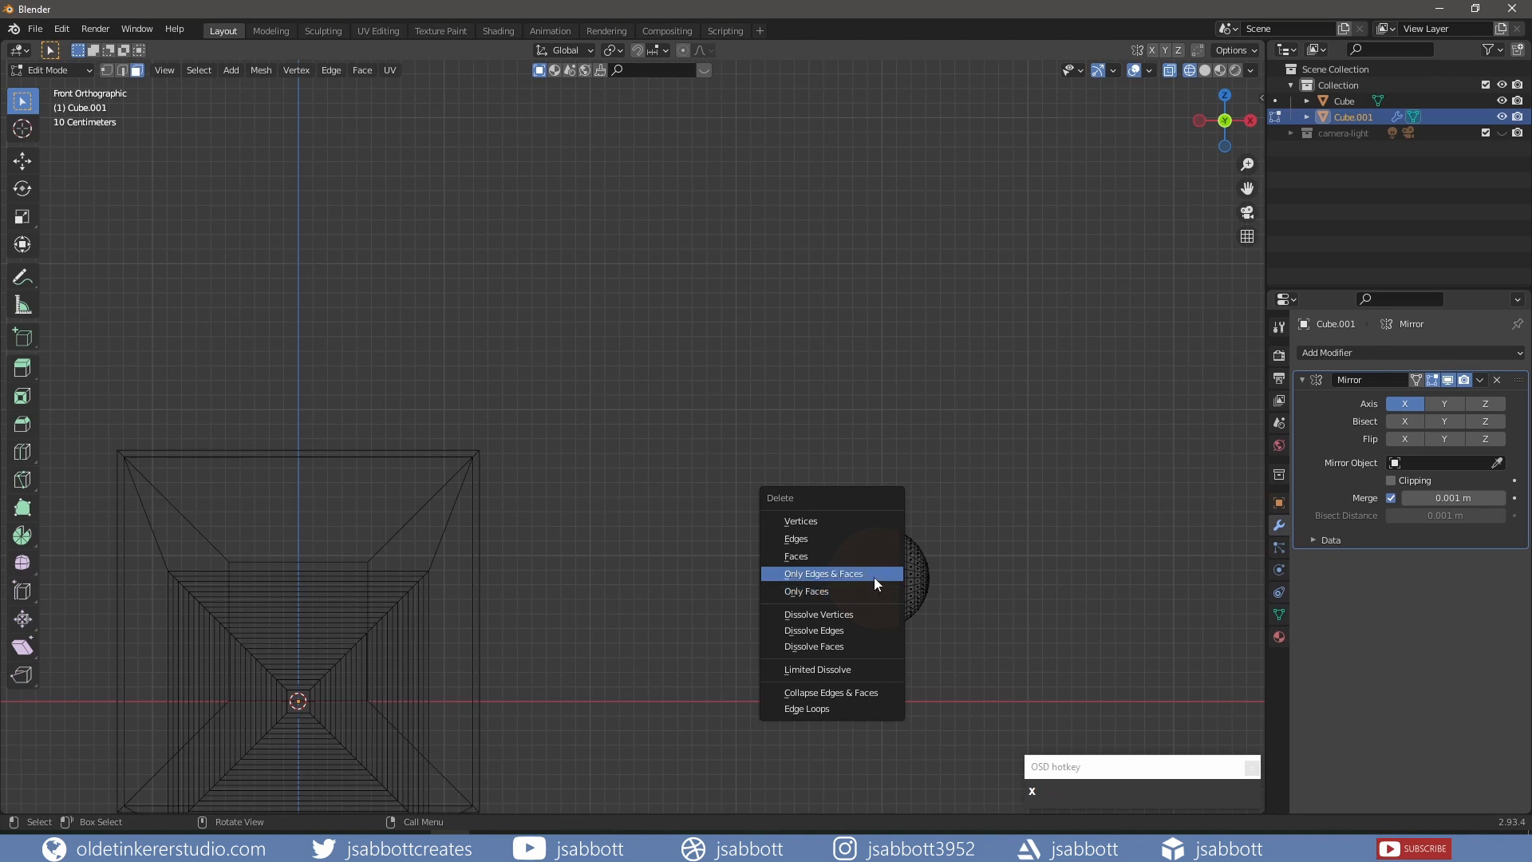
left_click(854, 555)
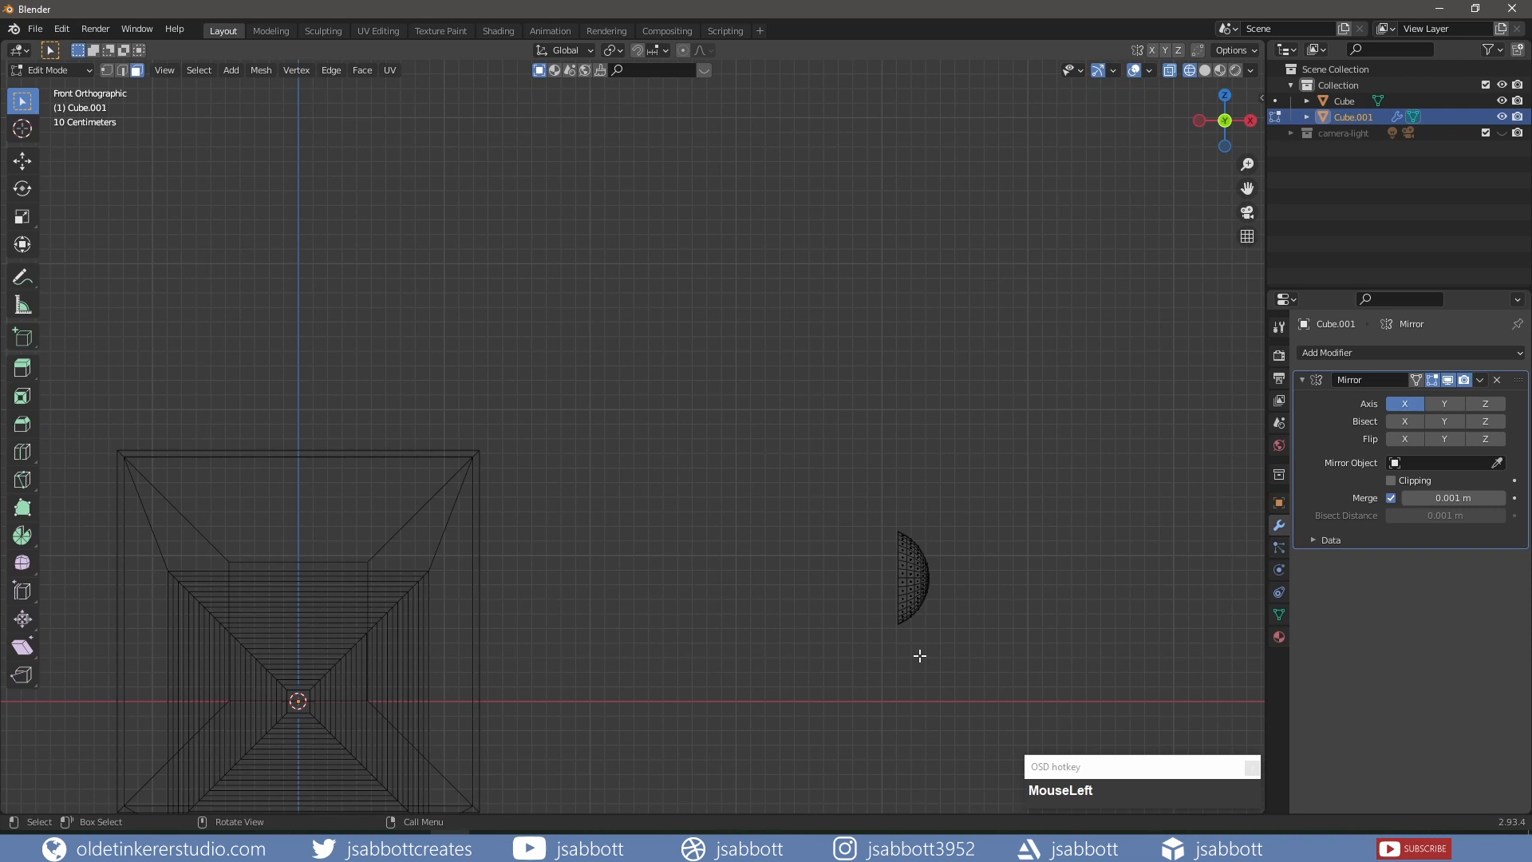
key("z")
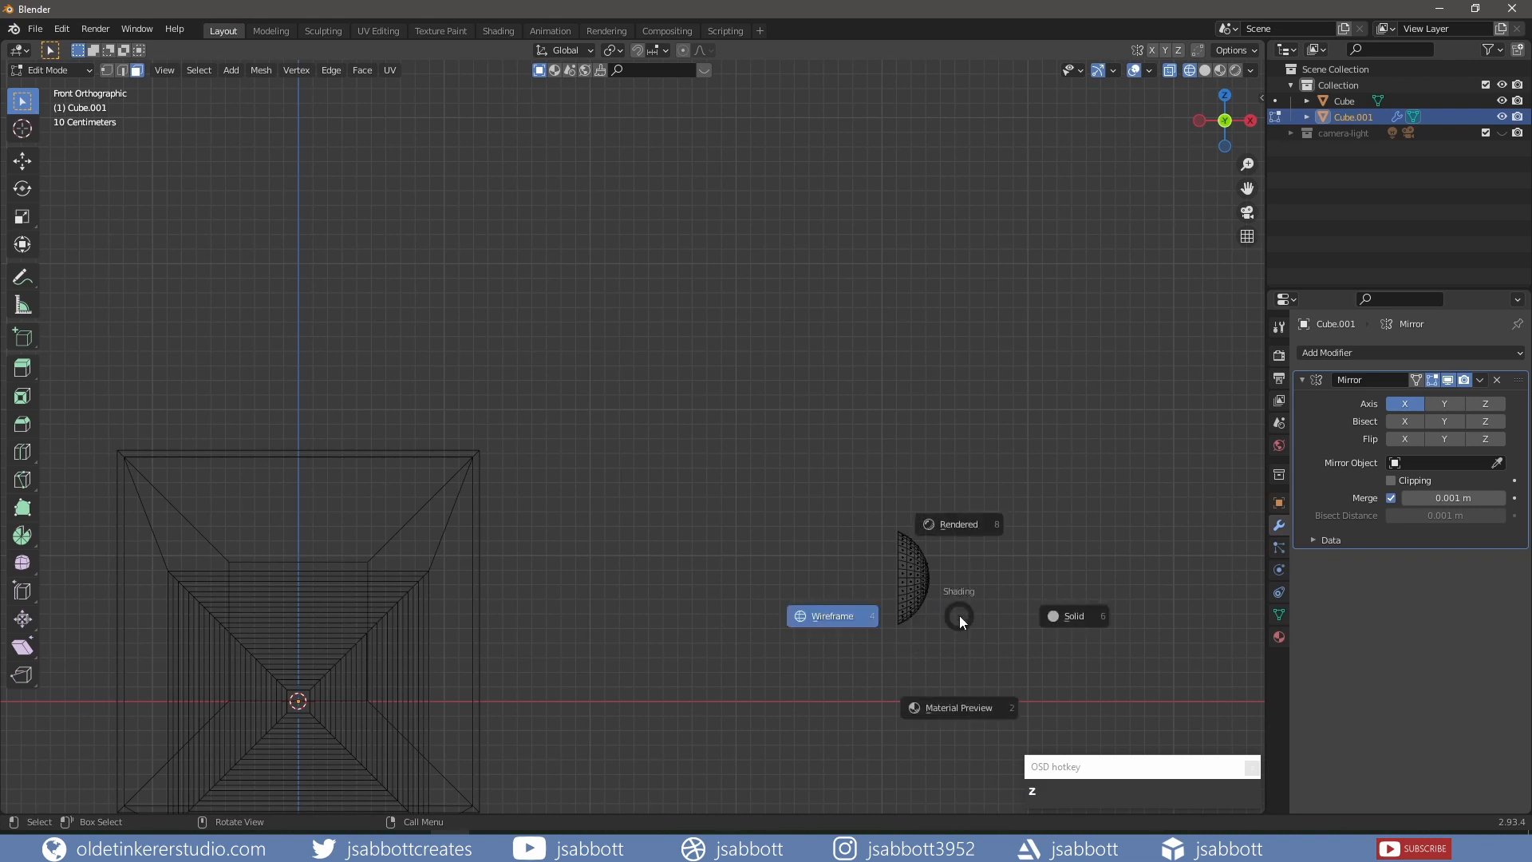
key("KP_6")
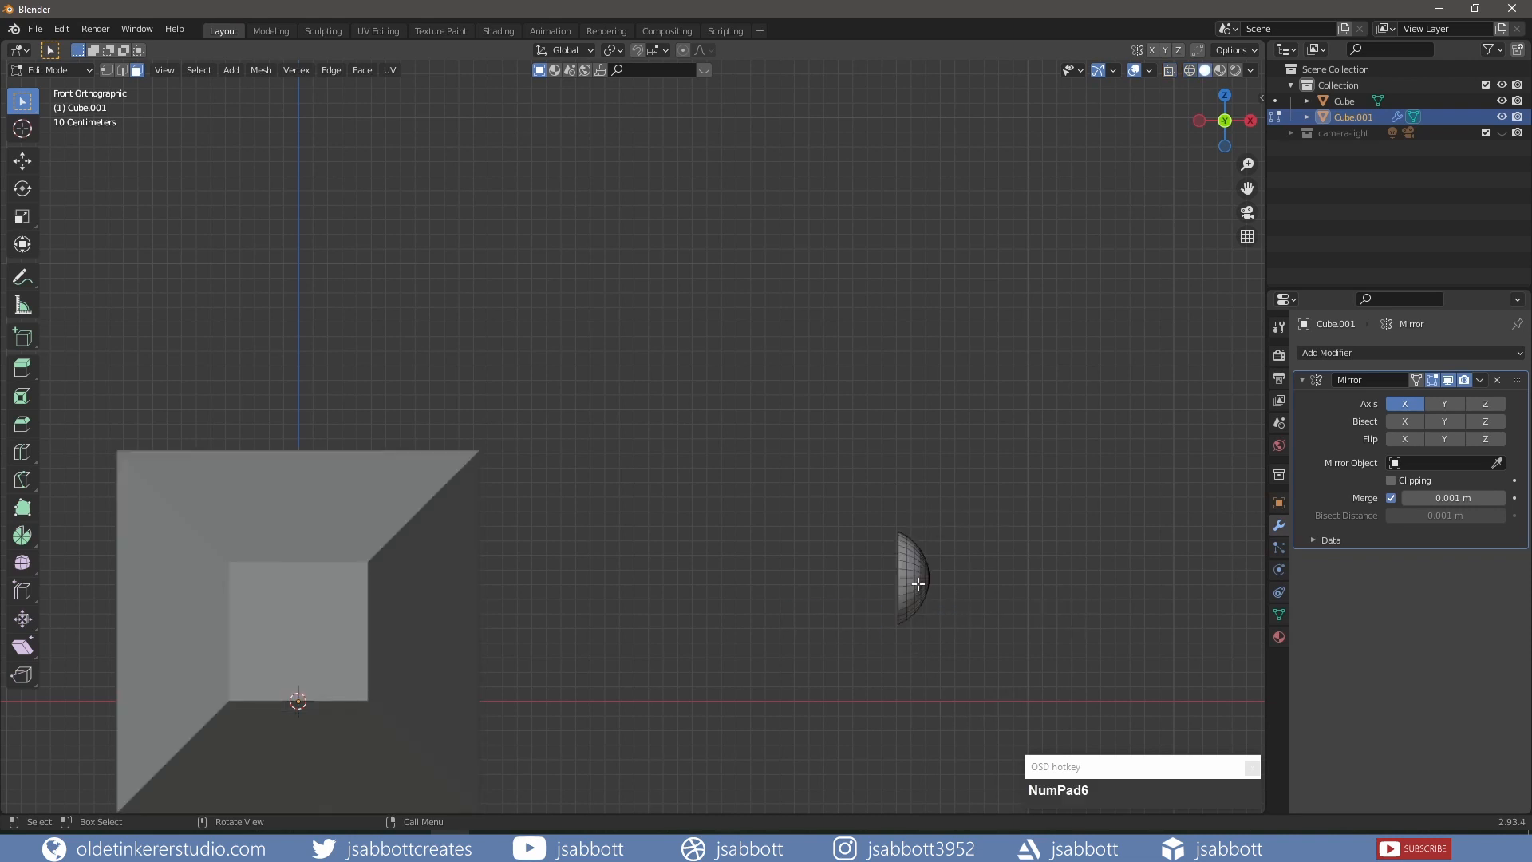
Select the whole eye cap and move it along negative X until it sits partly sunk into the side of the head.
key("l")
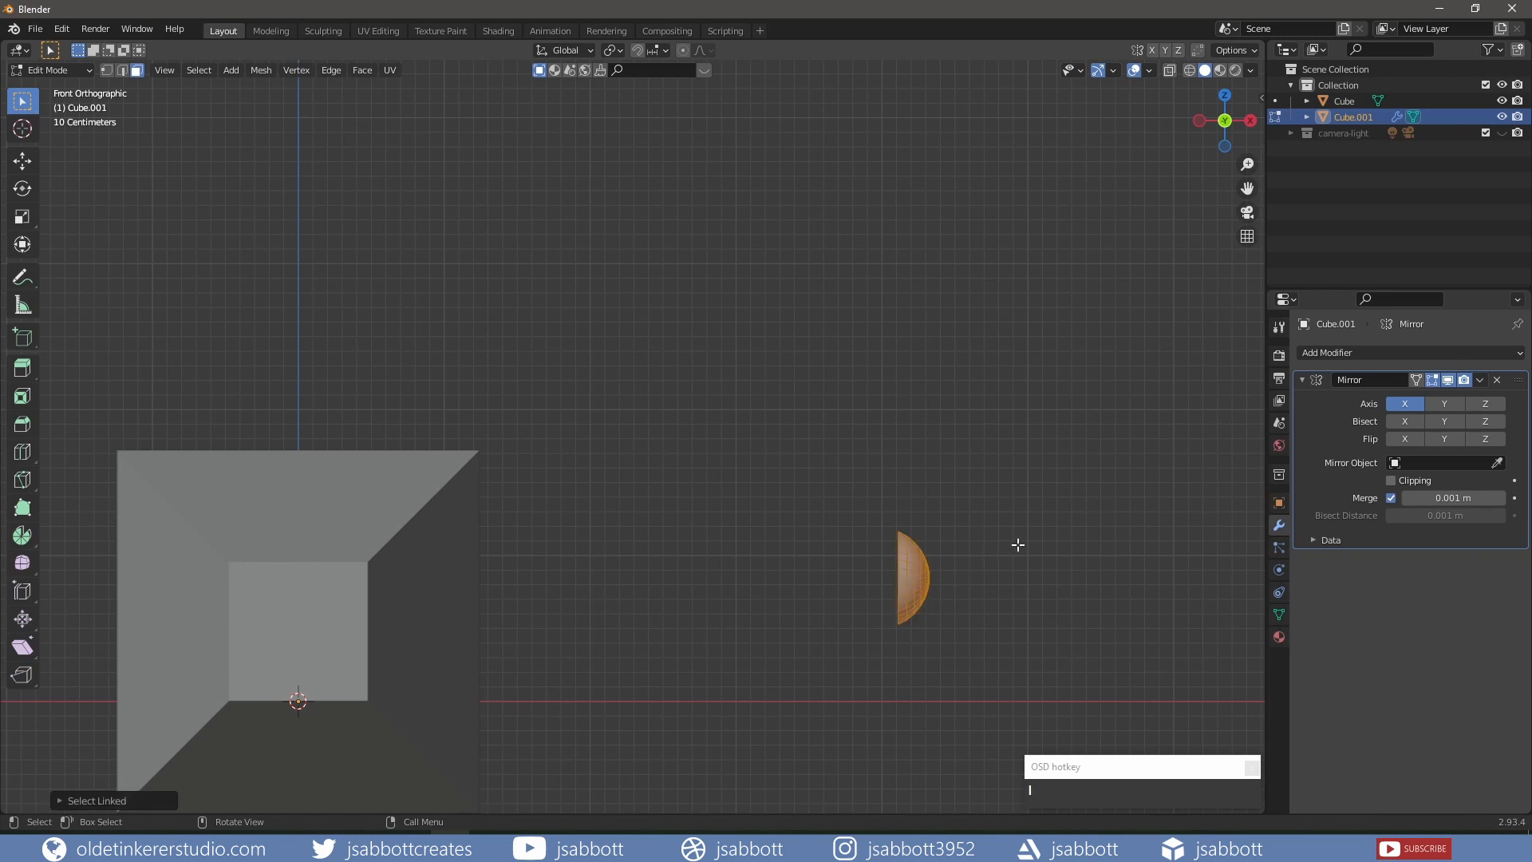
key("g")
key("x")
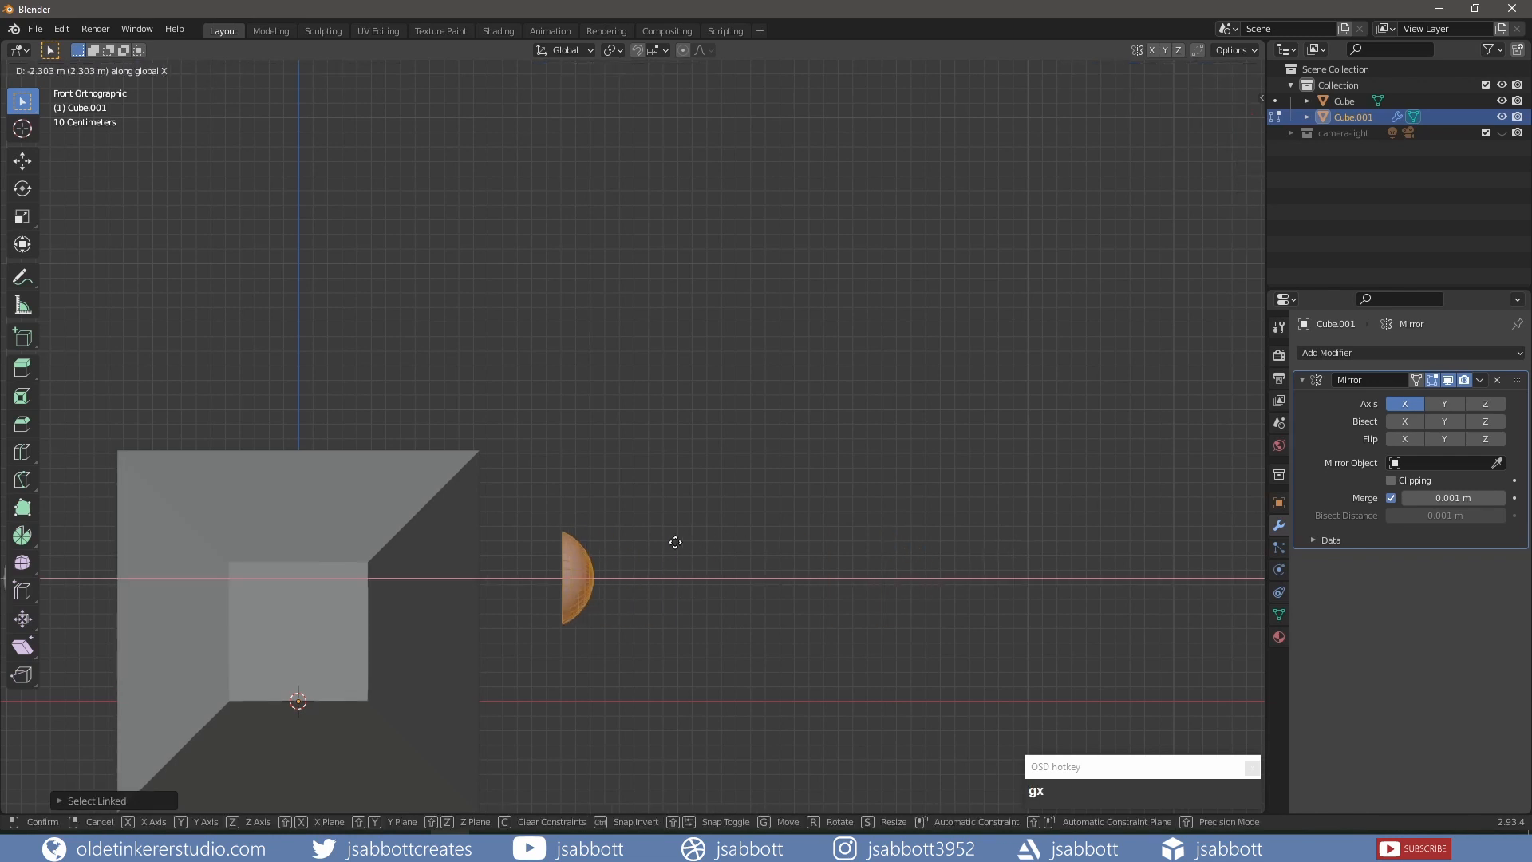
left_click(597, 539)
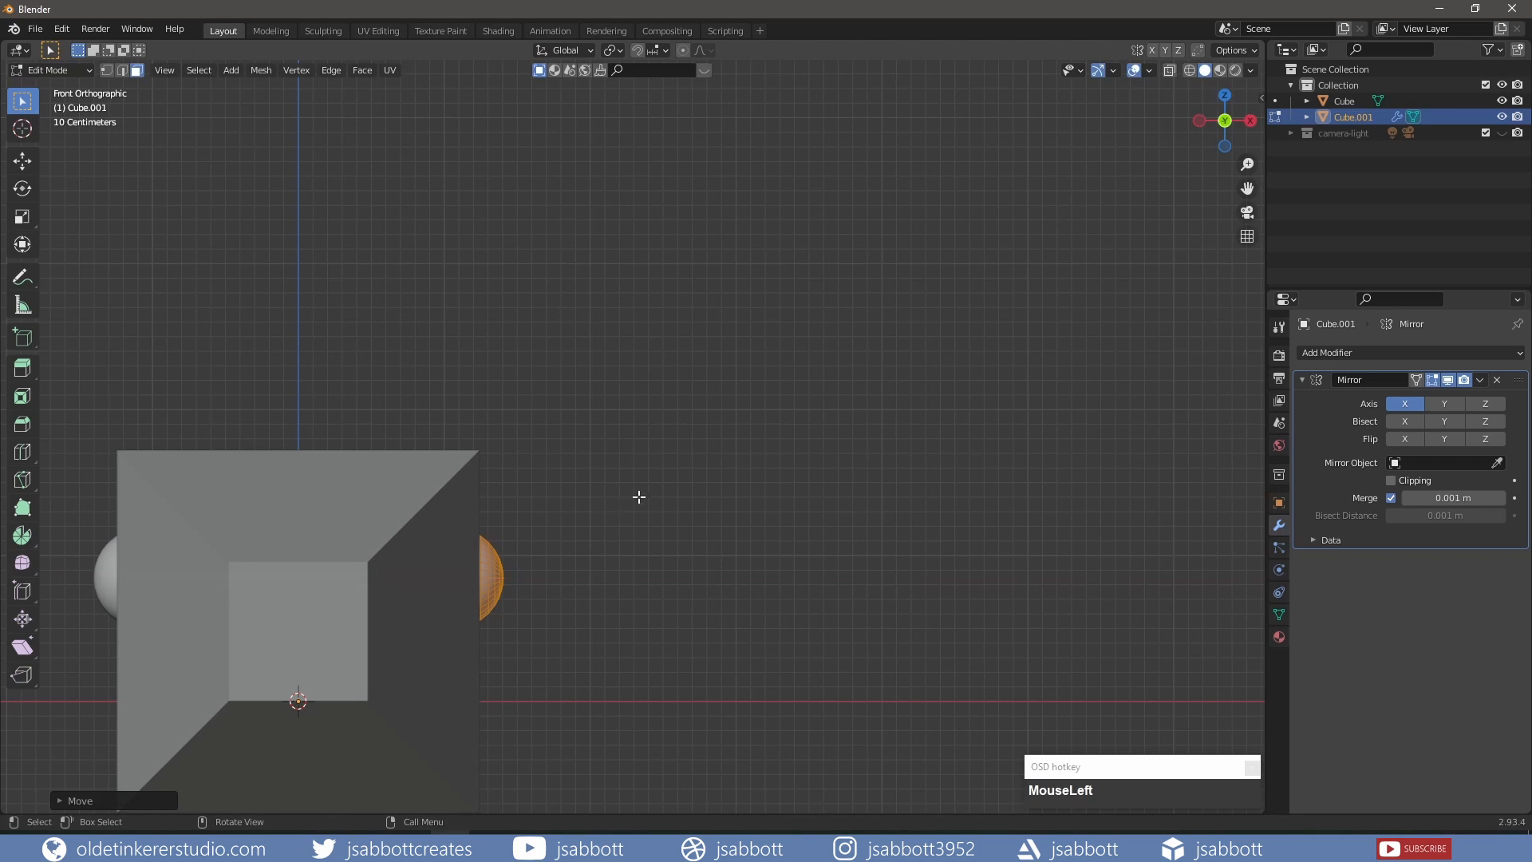
Nudge the eye cap about -0.02 m along the global X axis against the head and return to Object Mode.
middle_click_drag(635, 496, 638, 533)
scroll(574, 530, "down", 3)
key("g")
key("x")
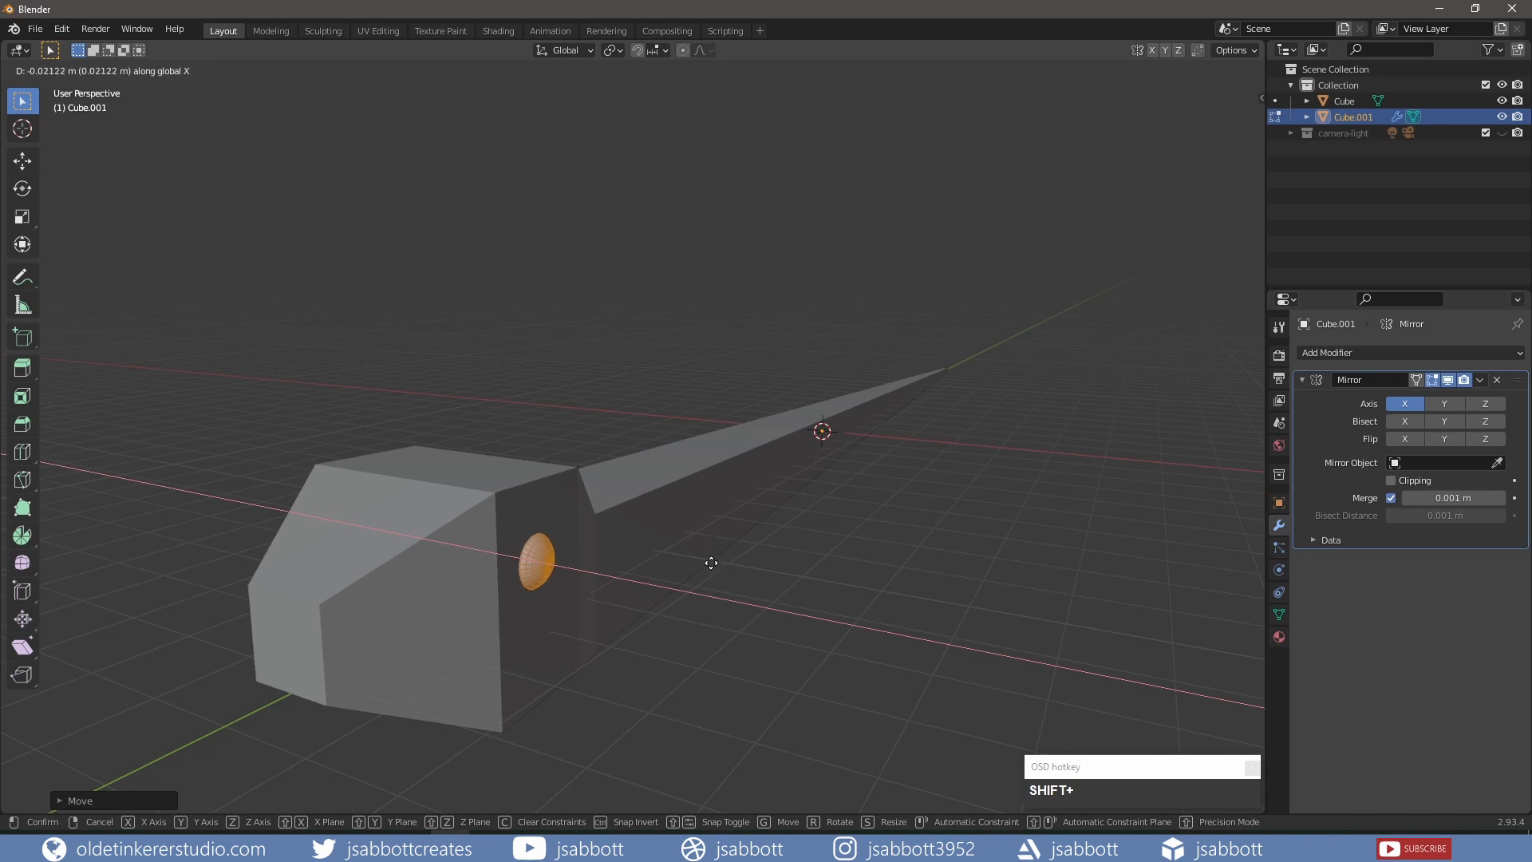
left_click(700, 564)
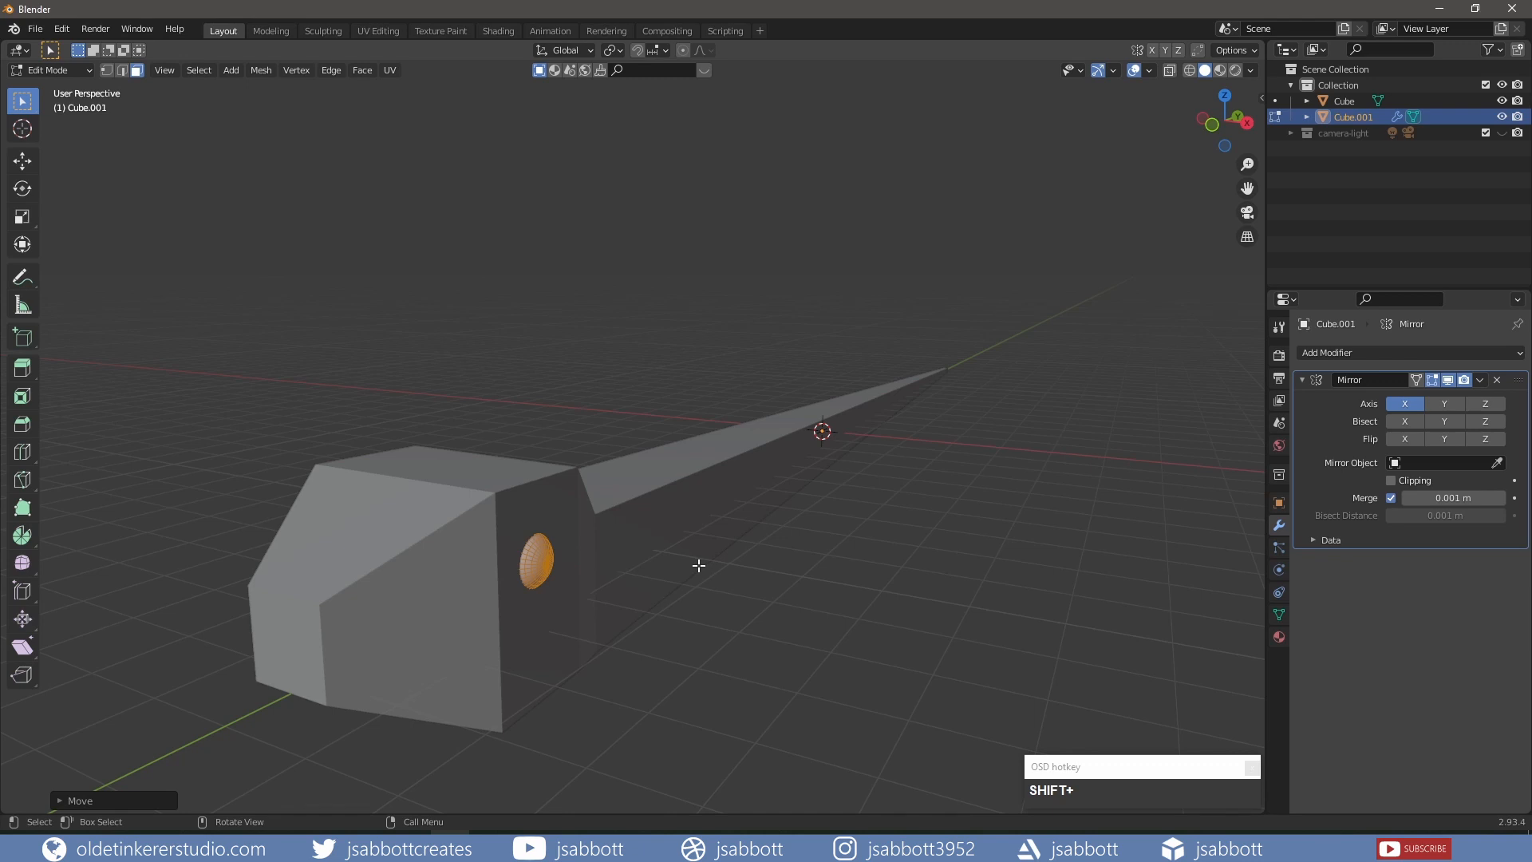
key("Tab")
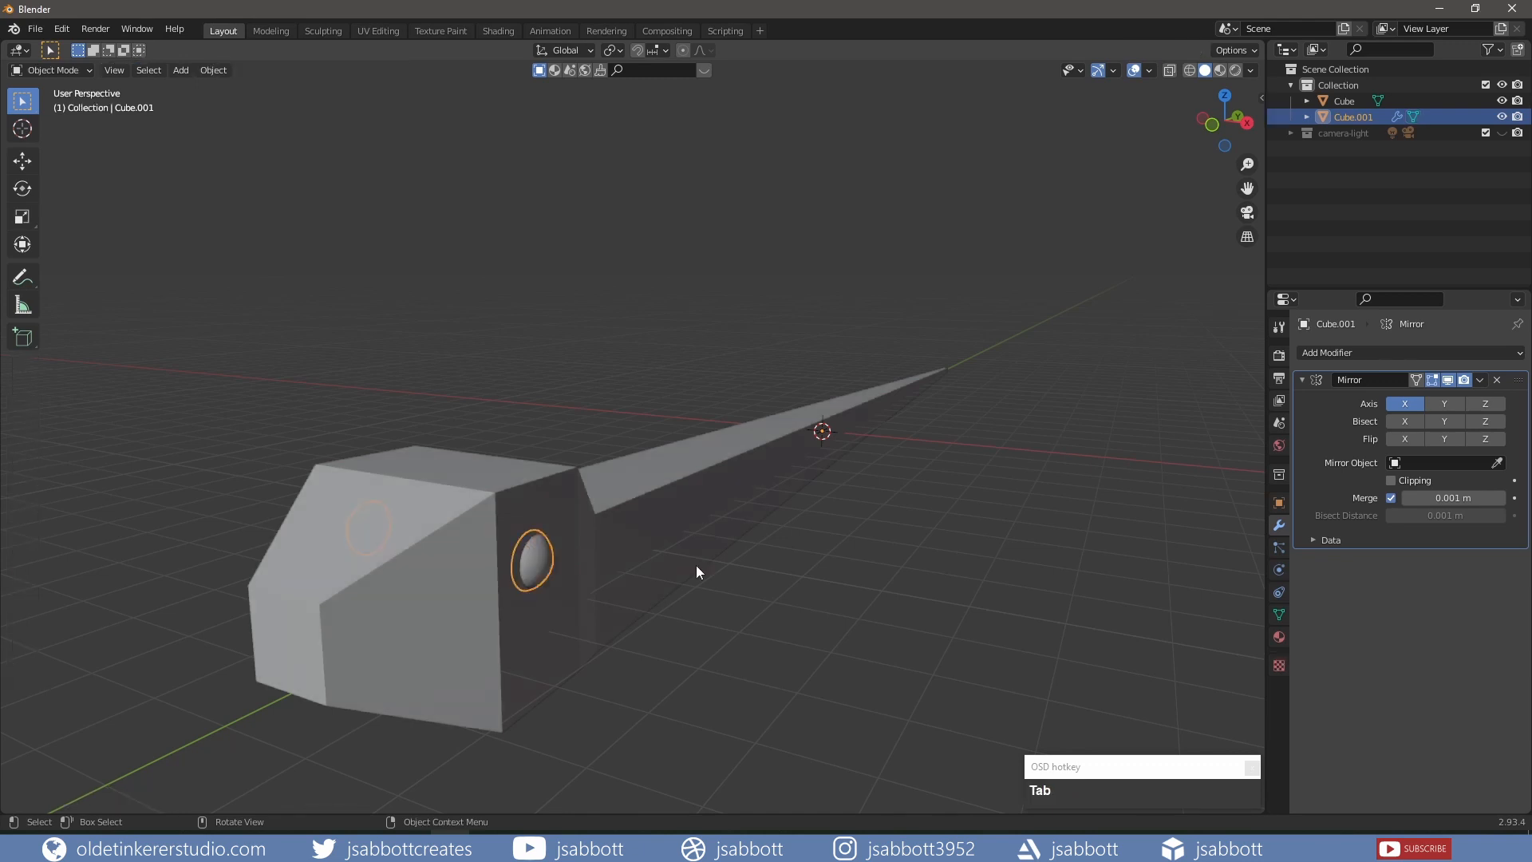
Add a Subdivision Surface modifier to the body with both viewport and render levels set to 3.
left_click(627, 539)
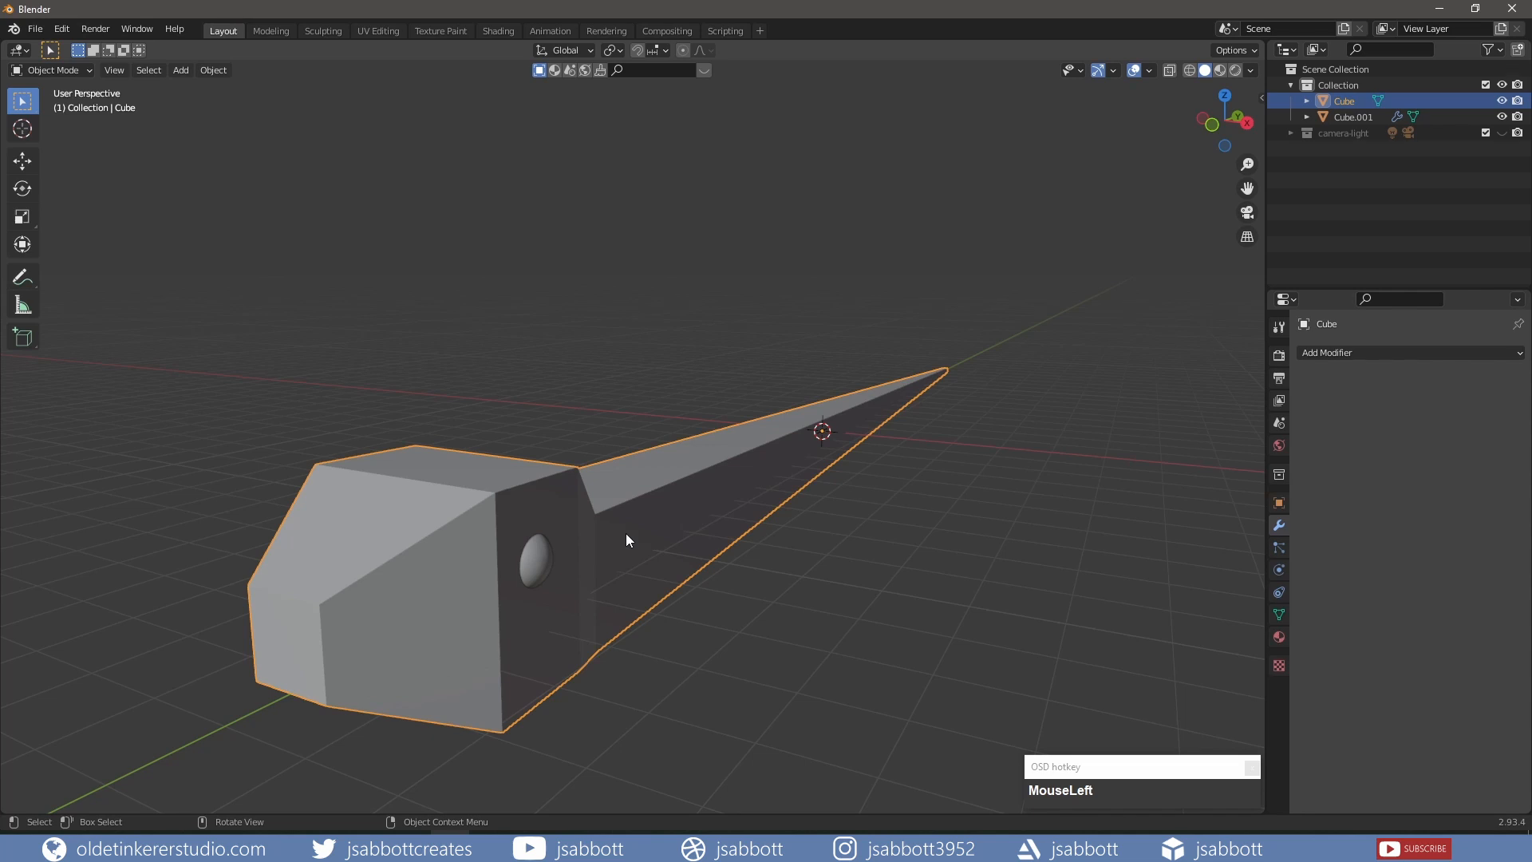
right_click(625, 533)
left_click(1366, 352)
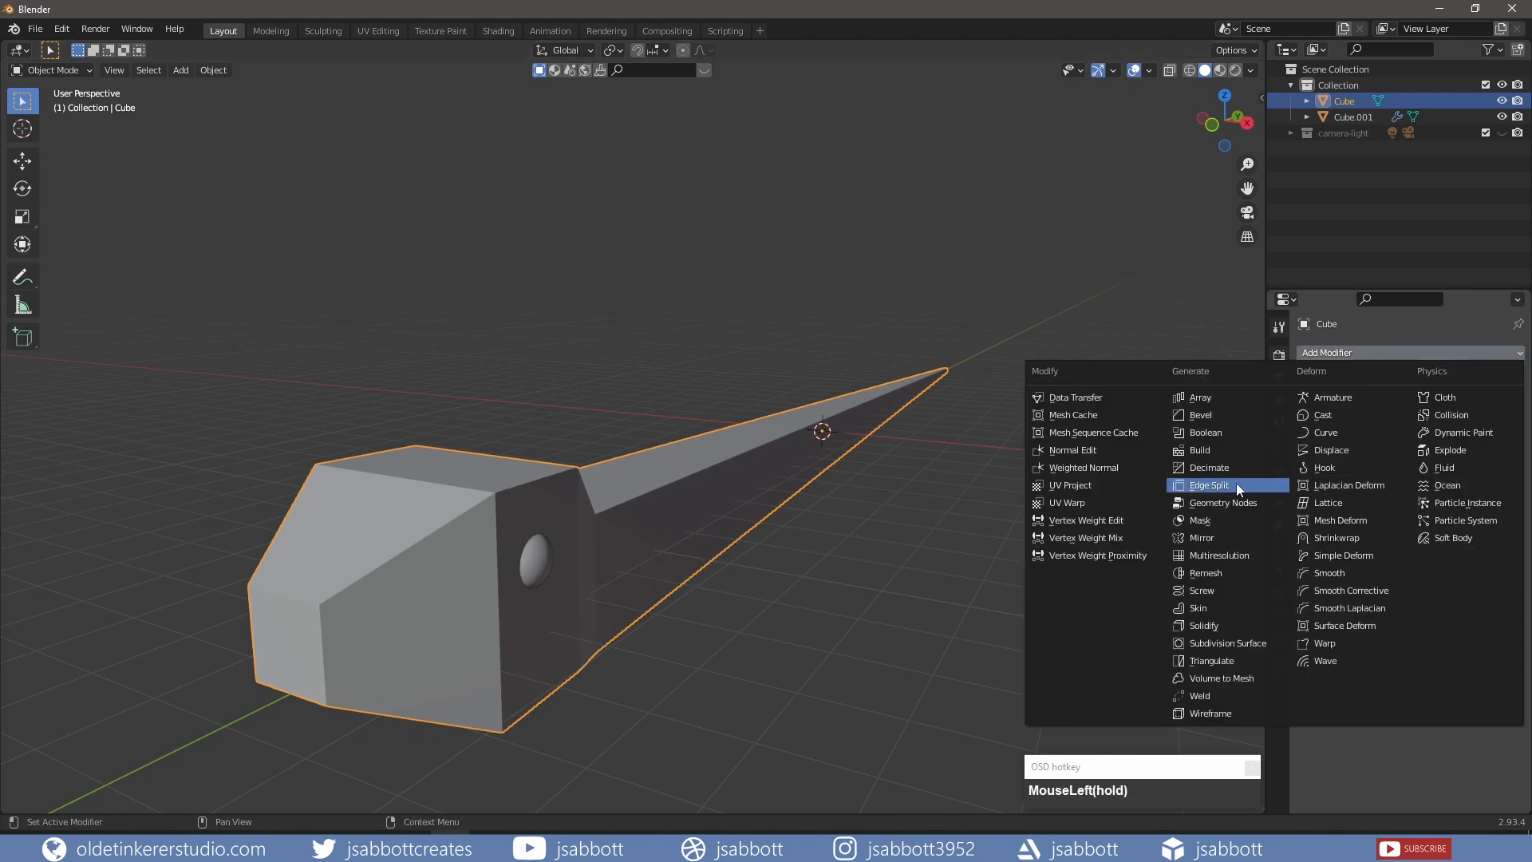
left_click(1237, 641)
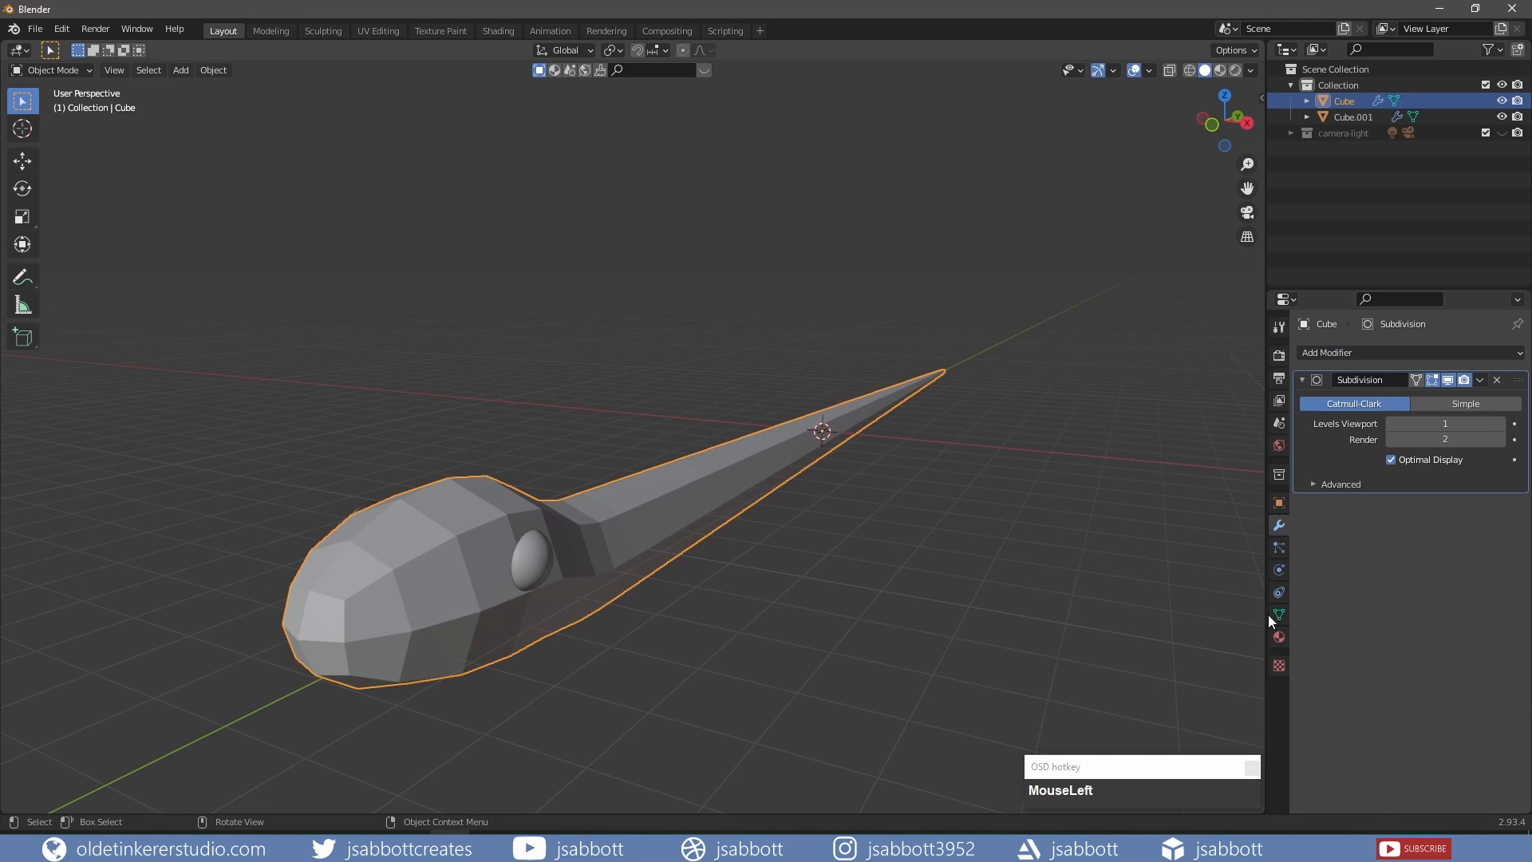
left_click(1501, 431)
left_click(1501, 440)
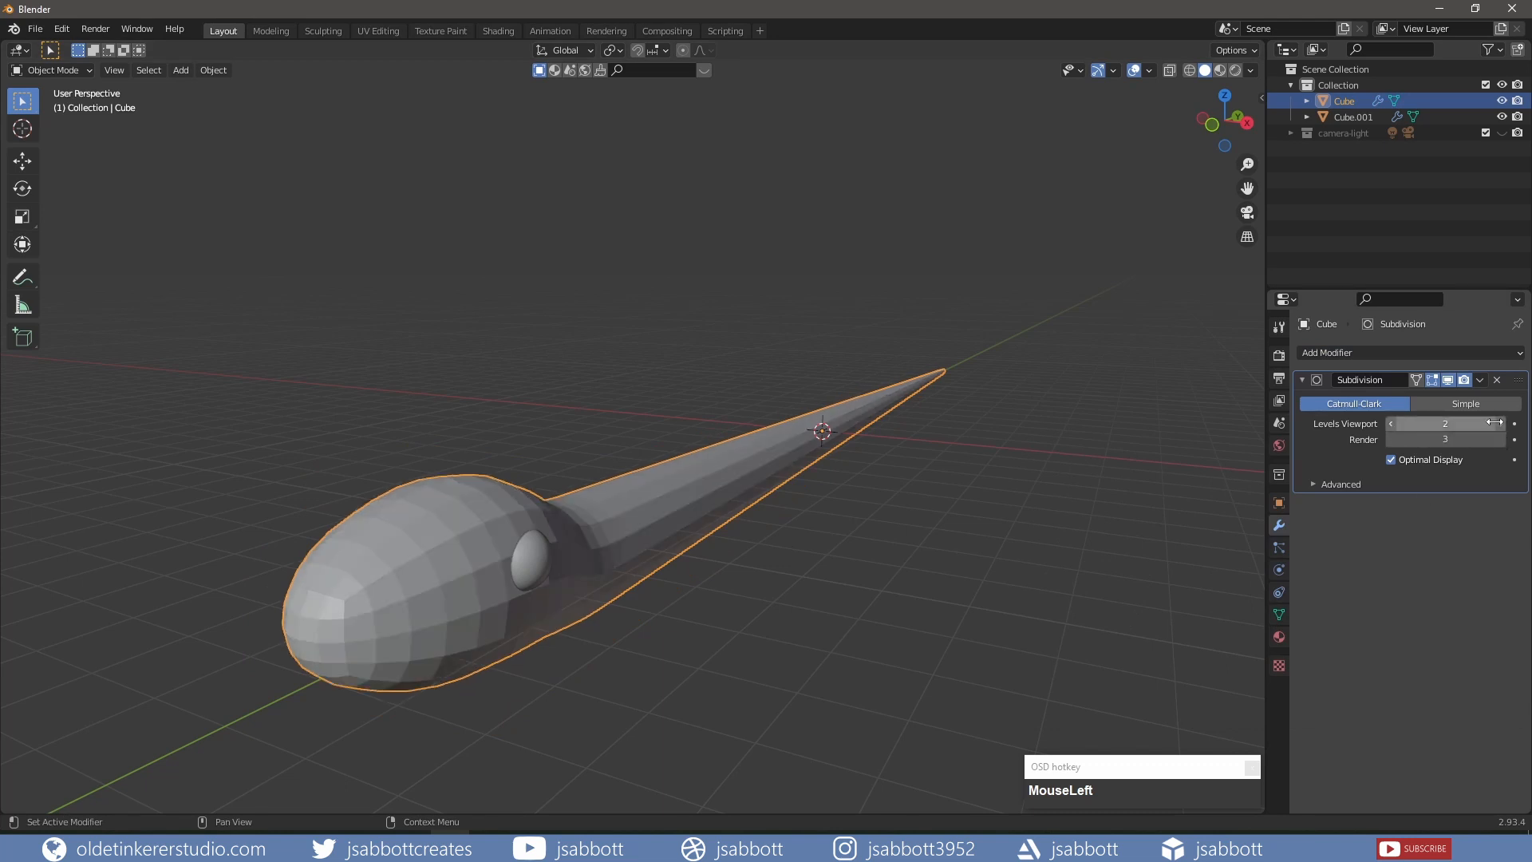
left_click(1498, 421)
type("3")
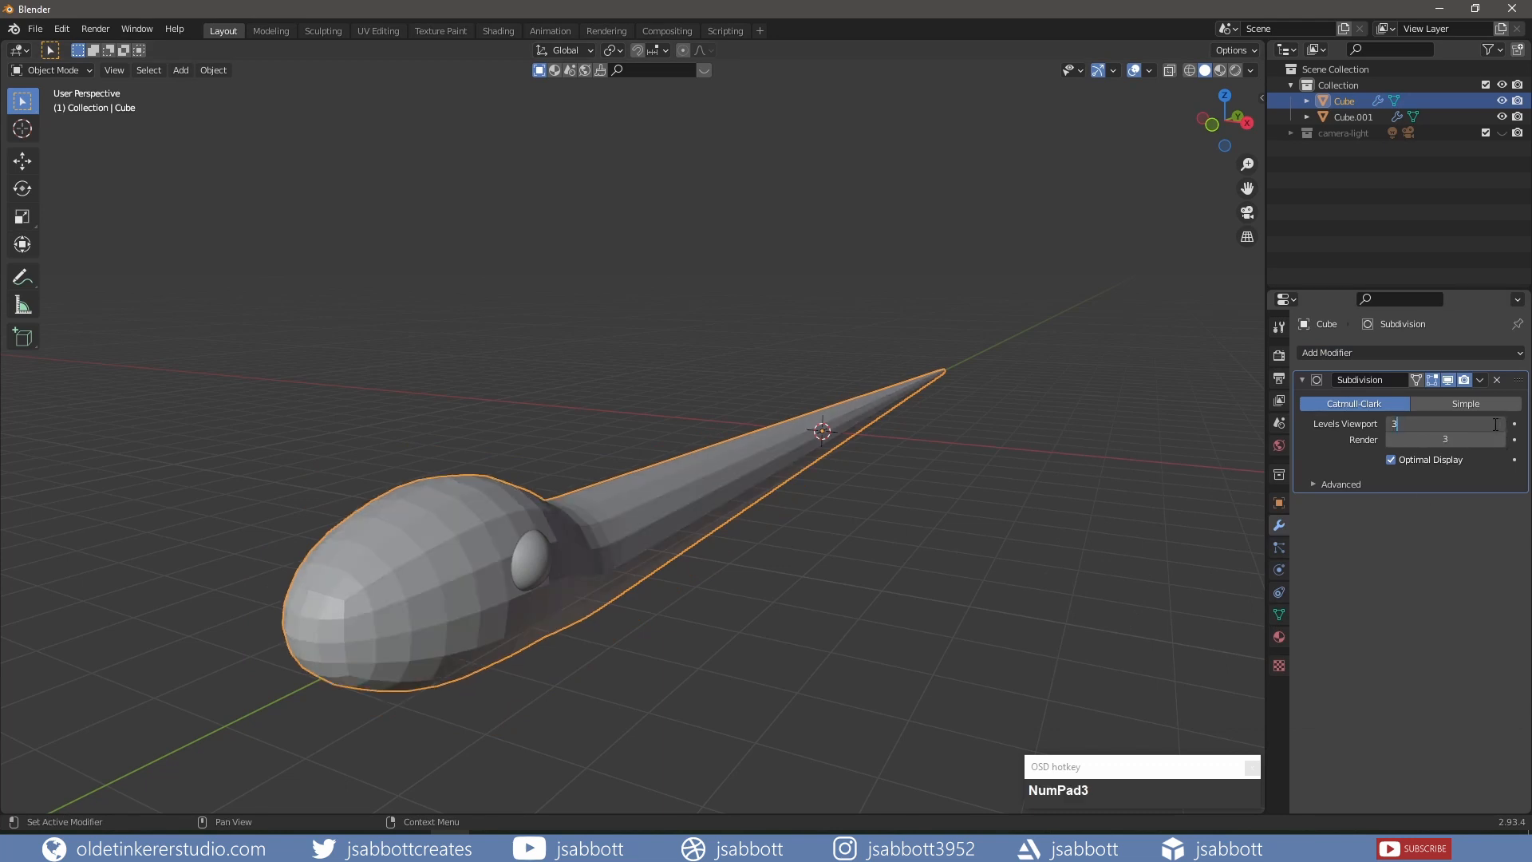
key("Return")
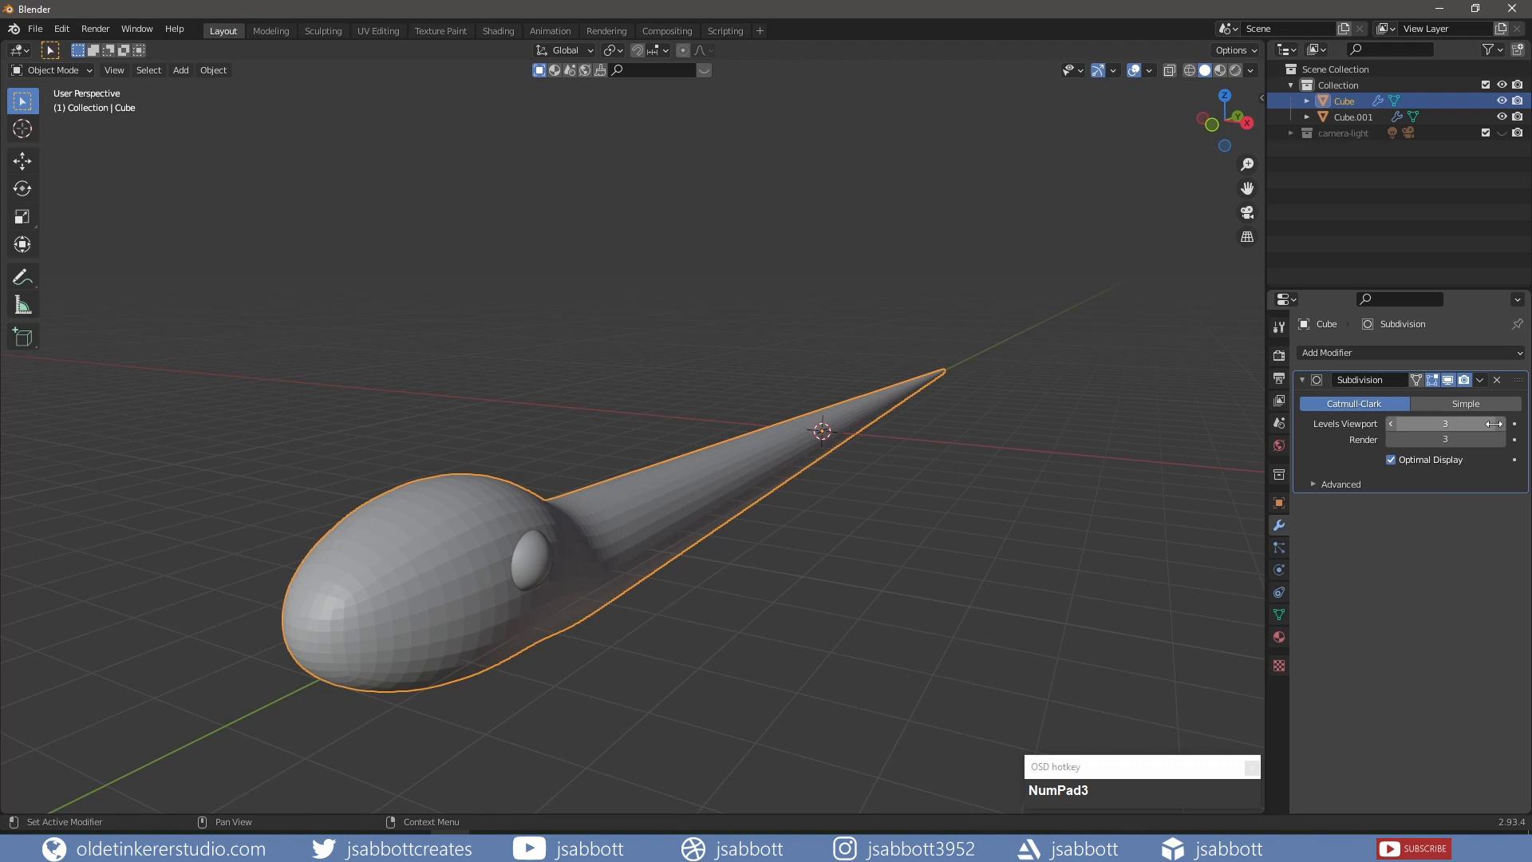
Shade the snake body smooth and enable Auto Smooth in its normals settings.
right_click(648, 519)
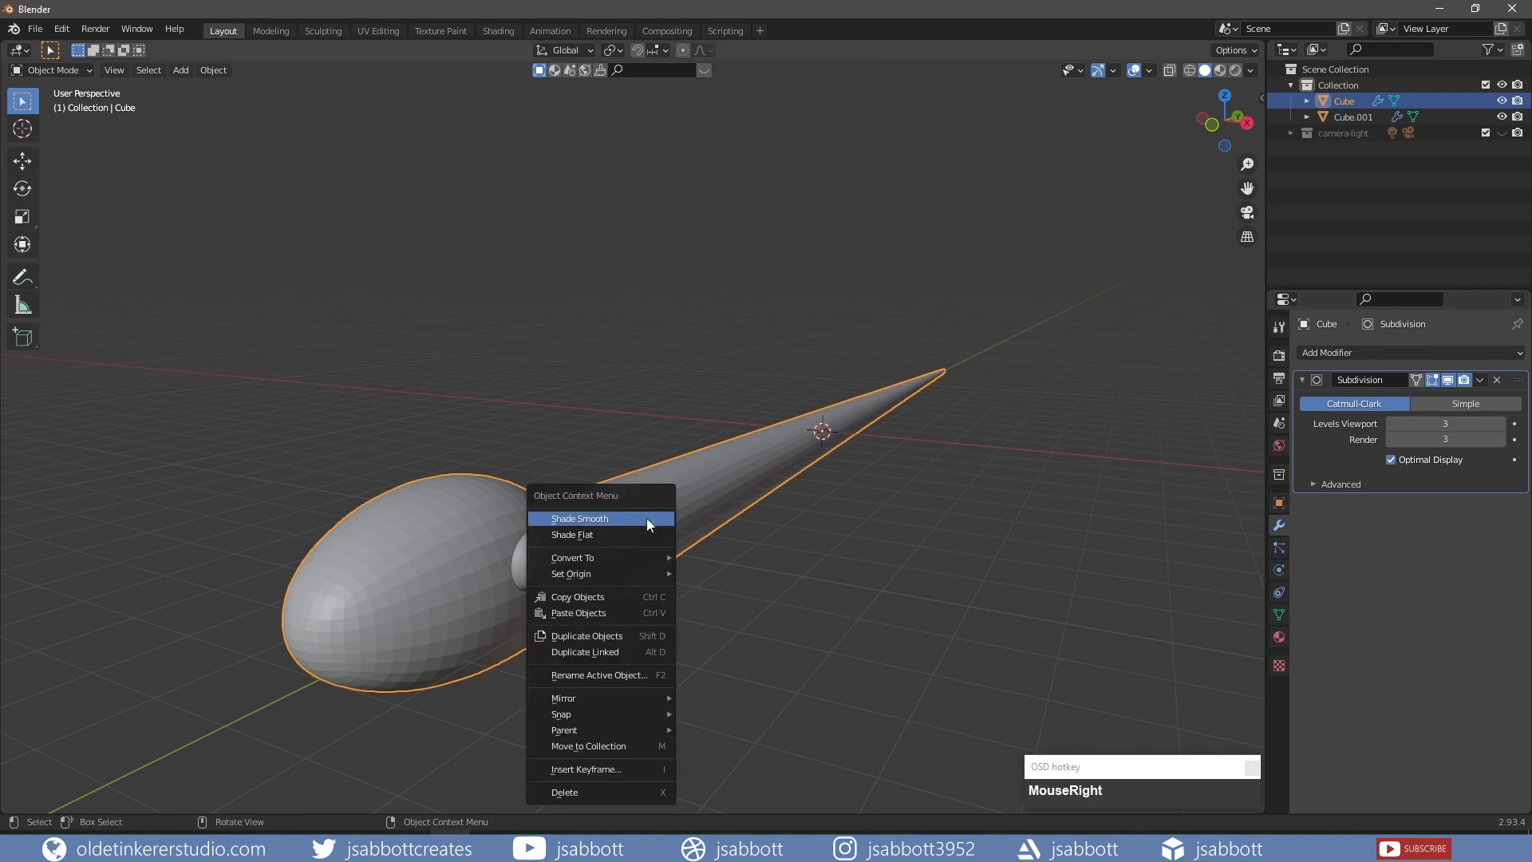
left_click(650, 521)
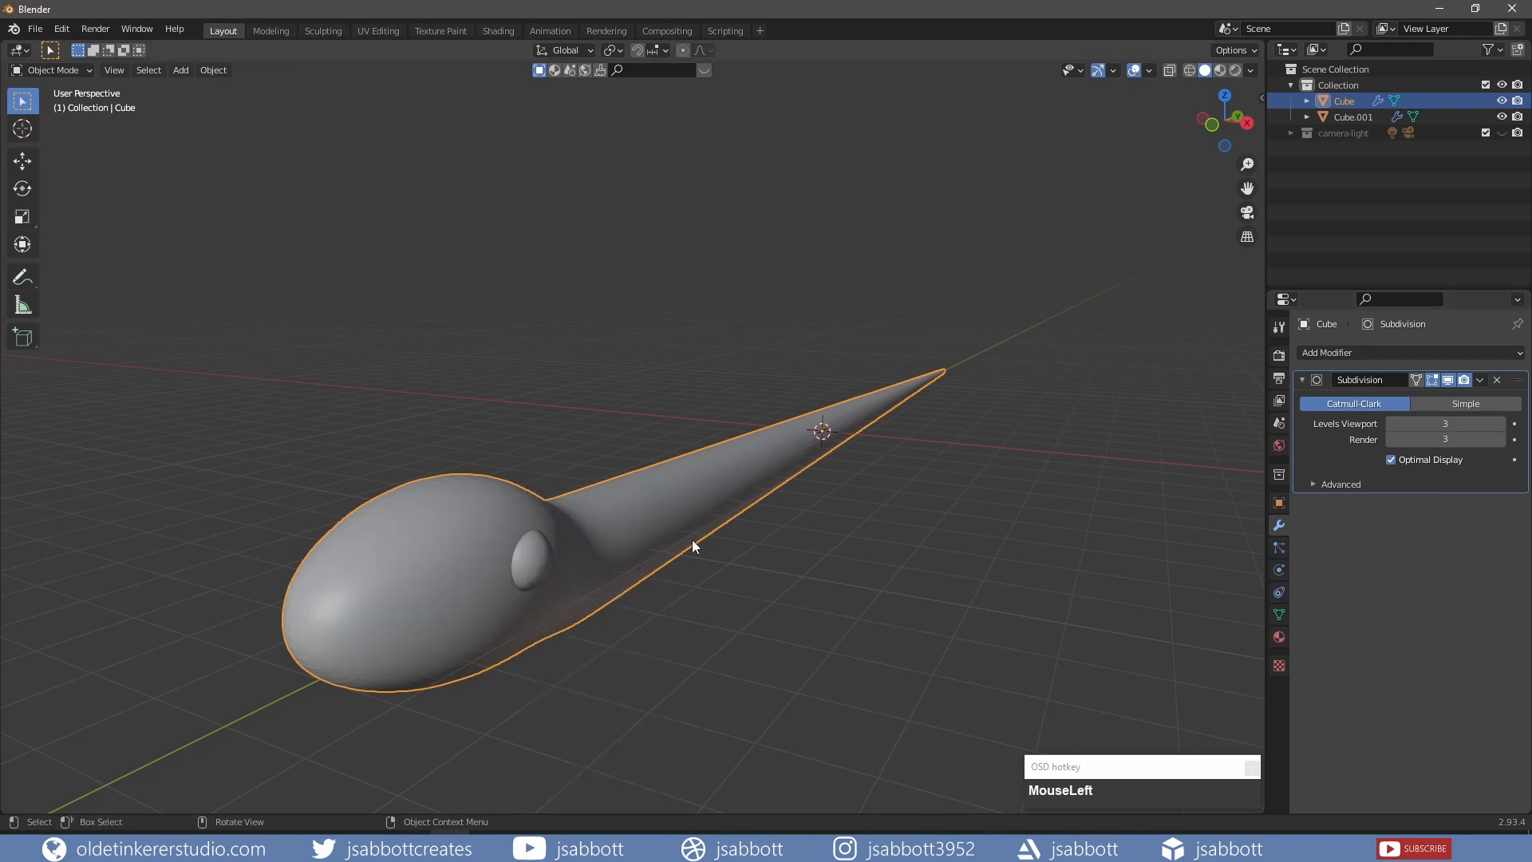
left_click(1278, 613)
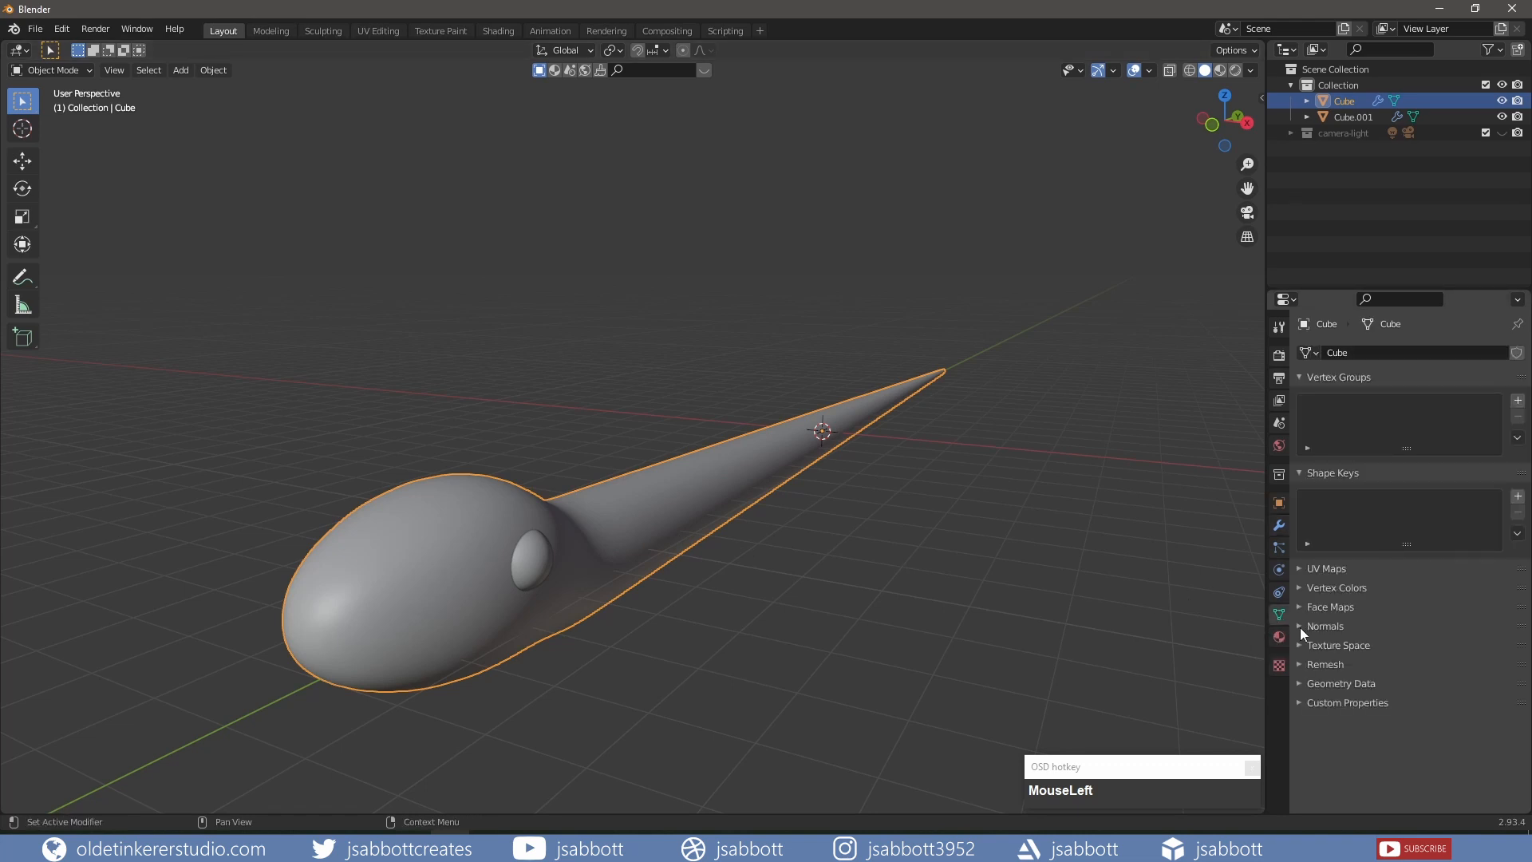
left_click(1301, 627)
left_click(1391, 648)
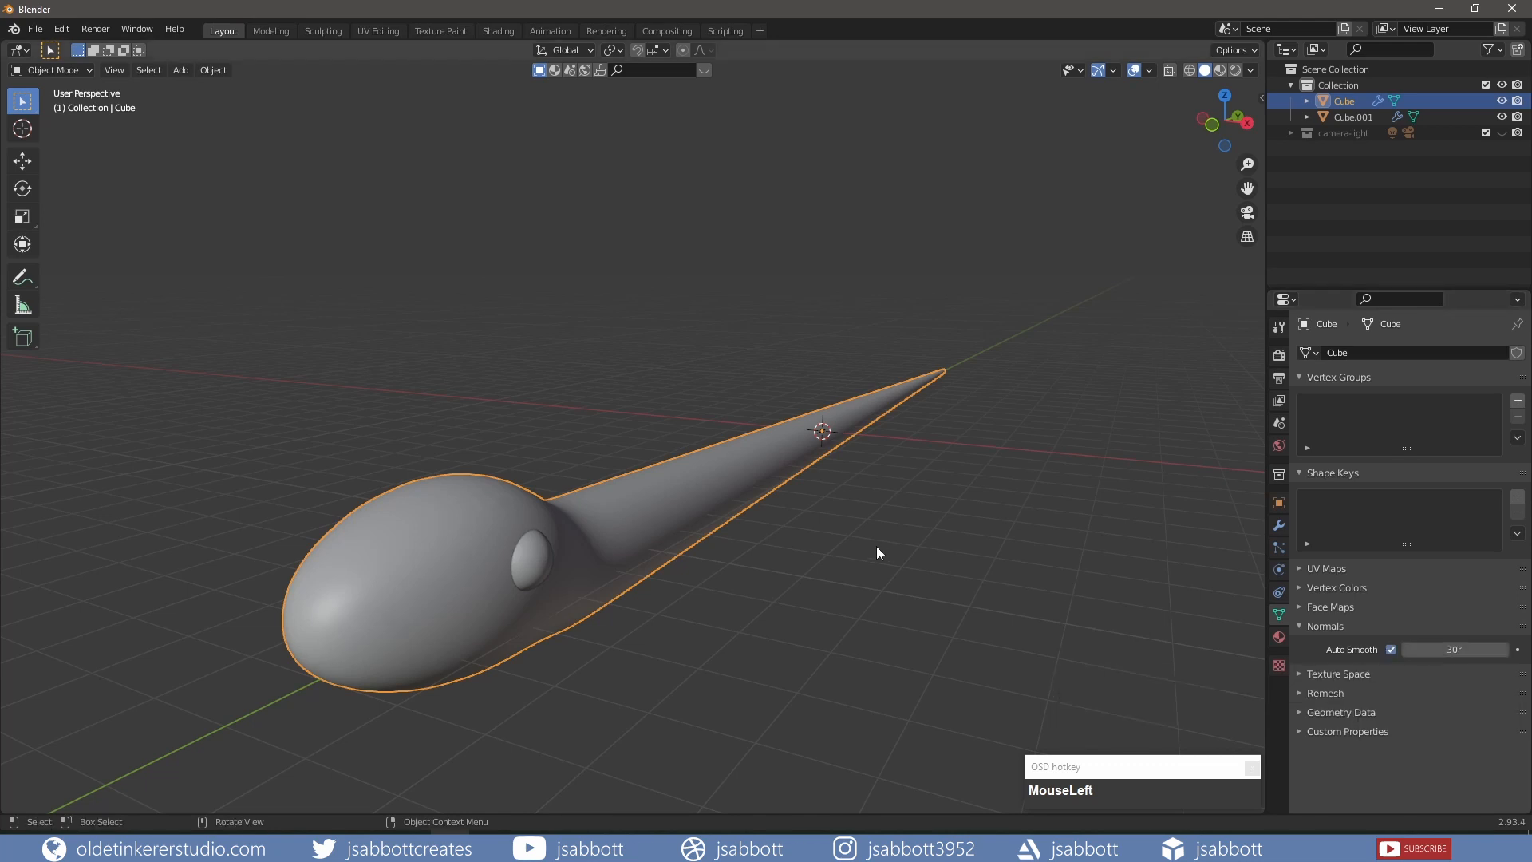
Apply the Subdivision modifier to the snake body.
left_click(1279, 525)
key("ctrl+a")
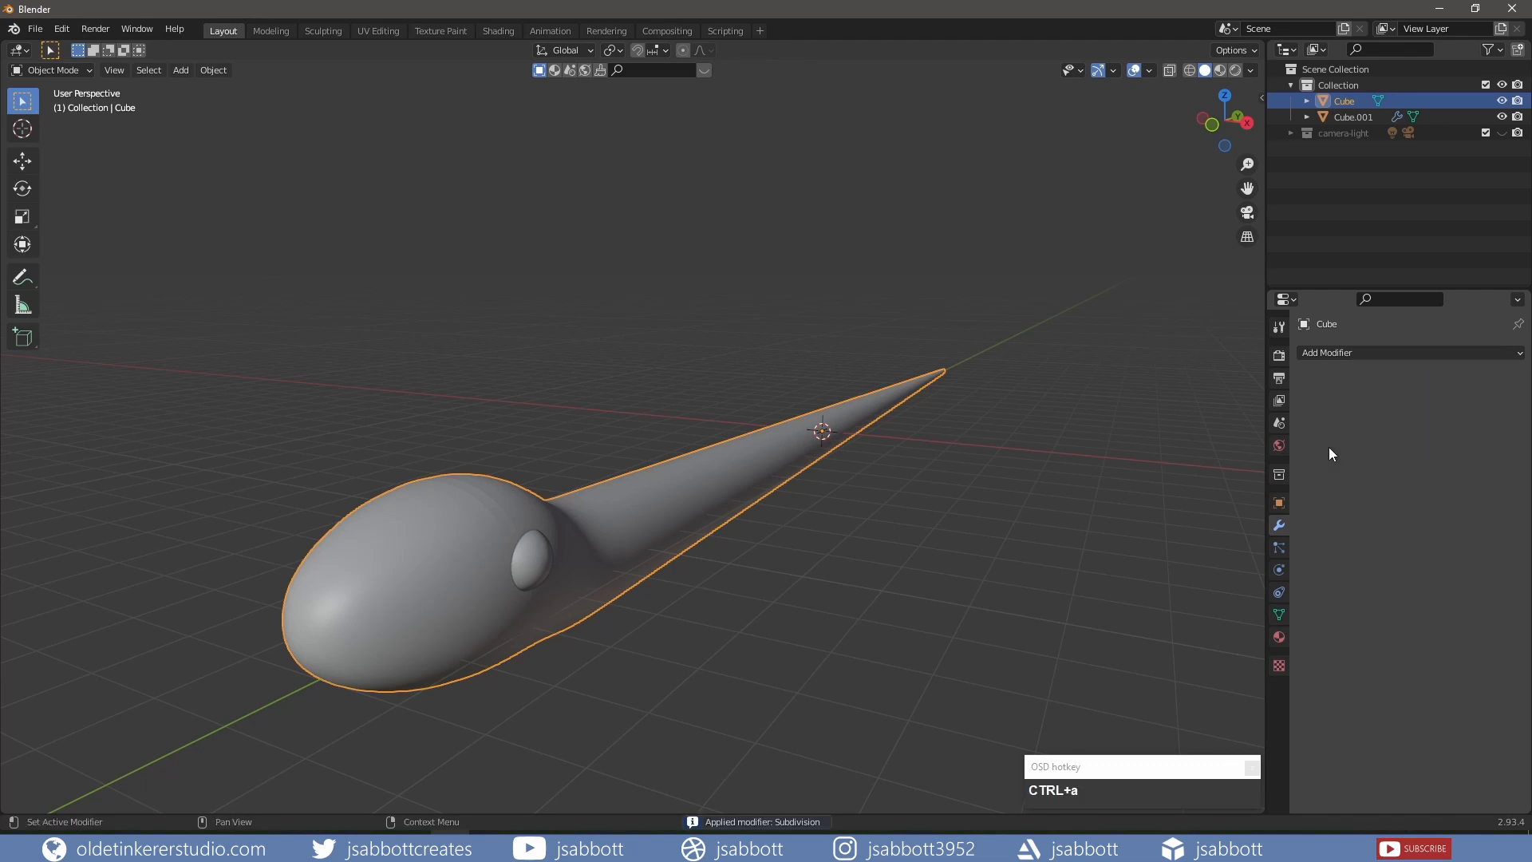
Edit the eye object's mesh and rotate the eye cap about -12° around the global Y axis to follow the head's slope.
left_click(551, 568)
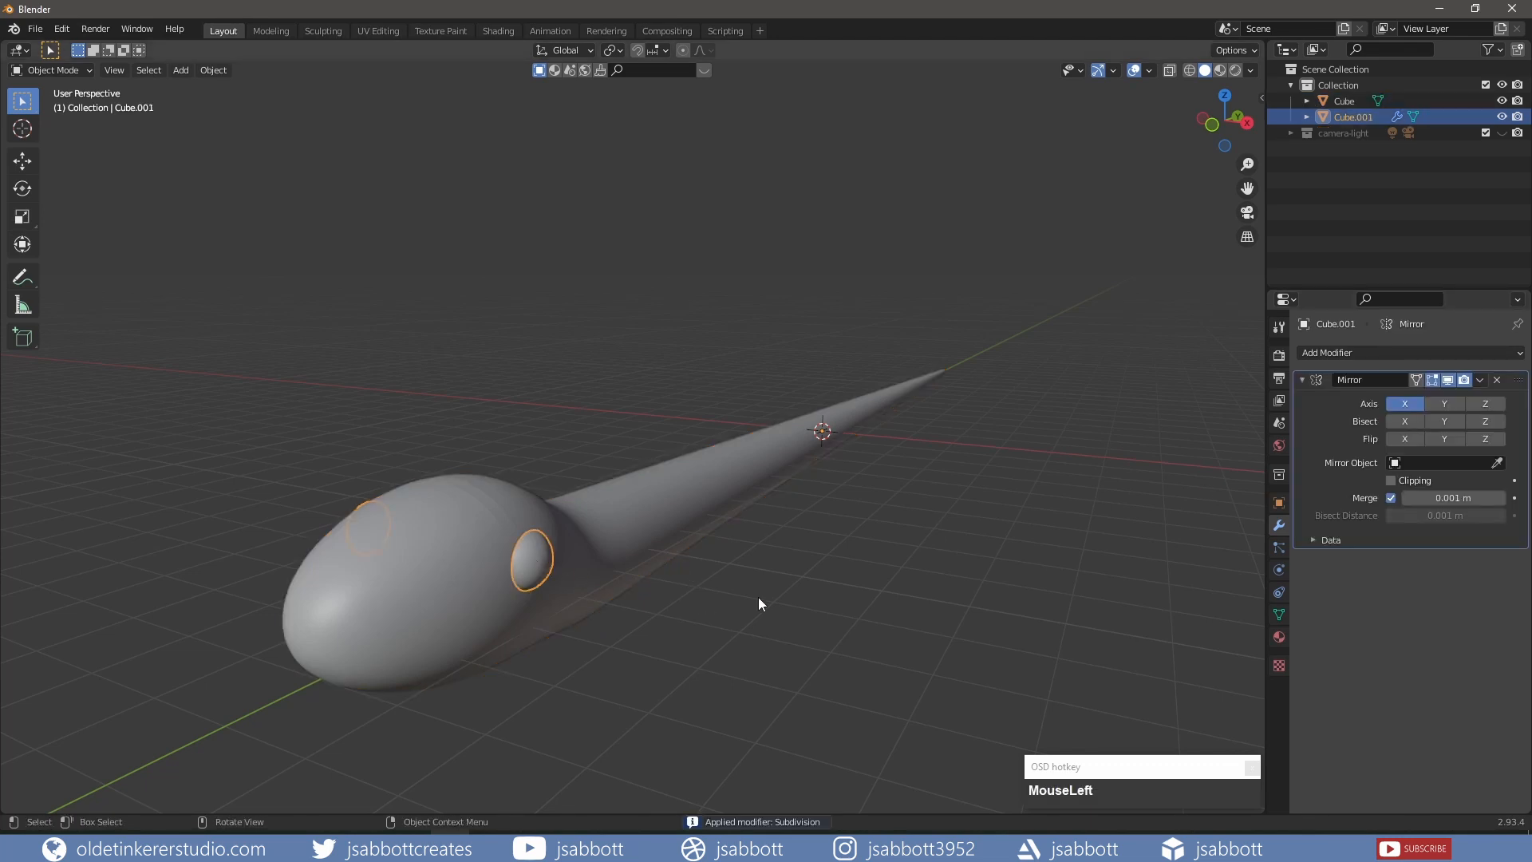
key("Tab")
middle_click_drag(698, 569, 758, 562)
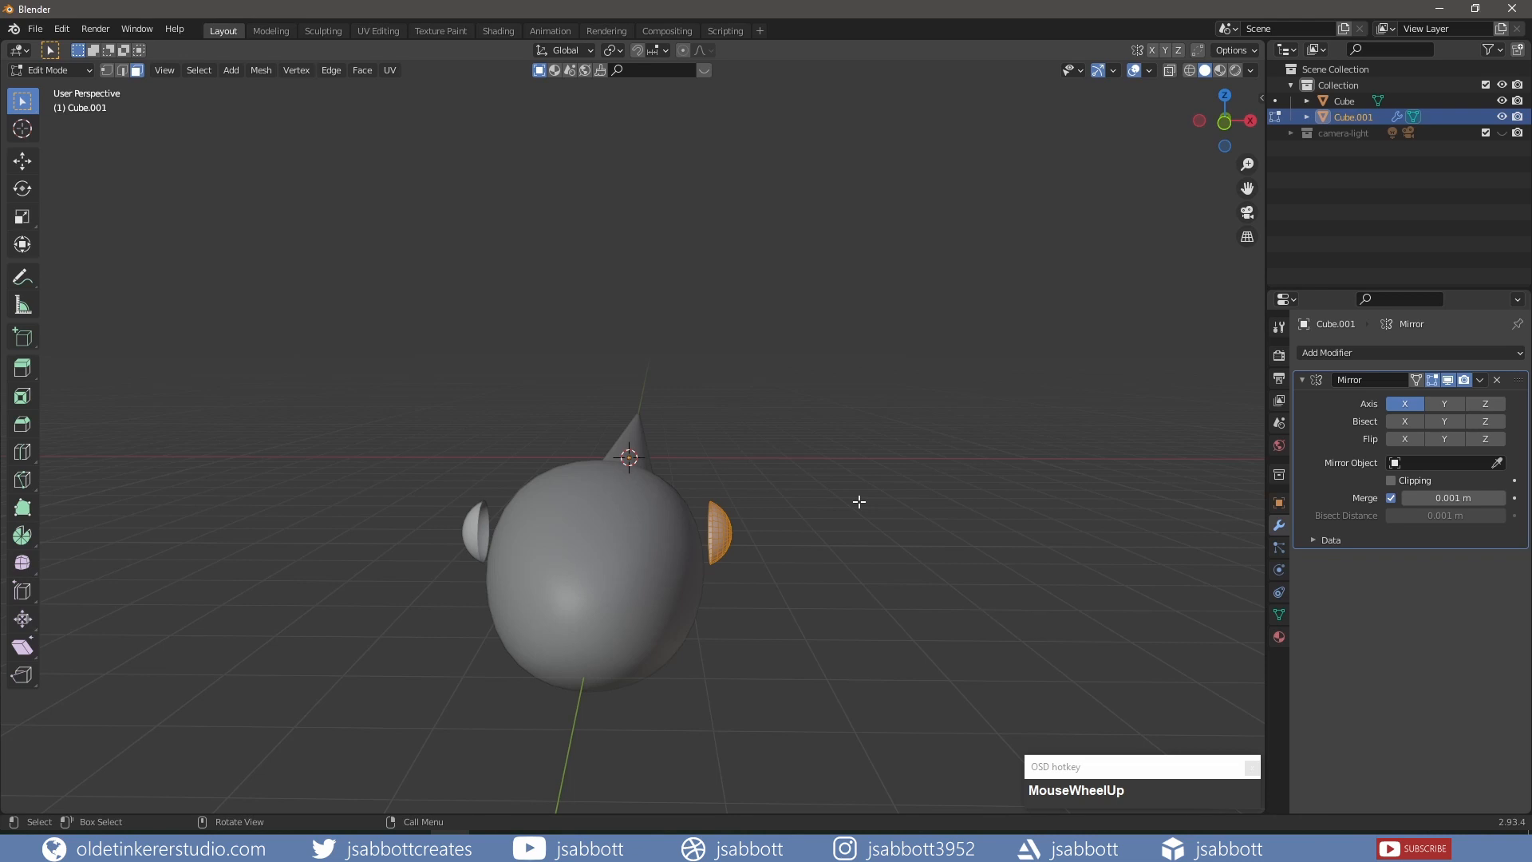
key("r")
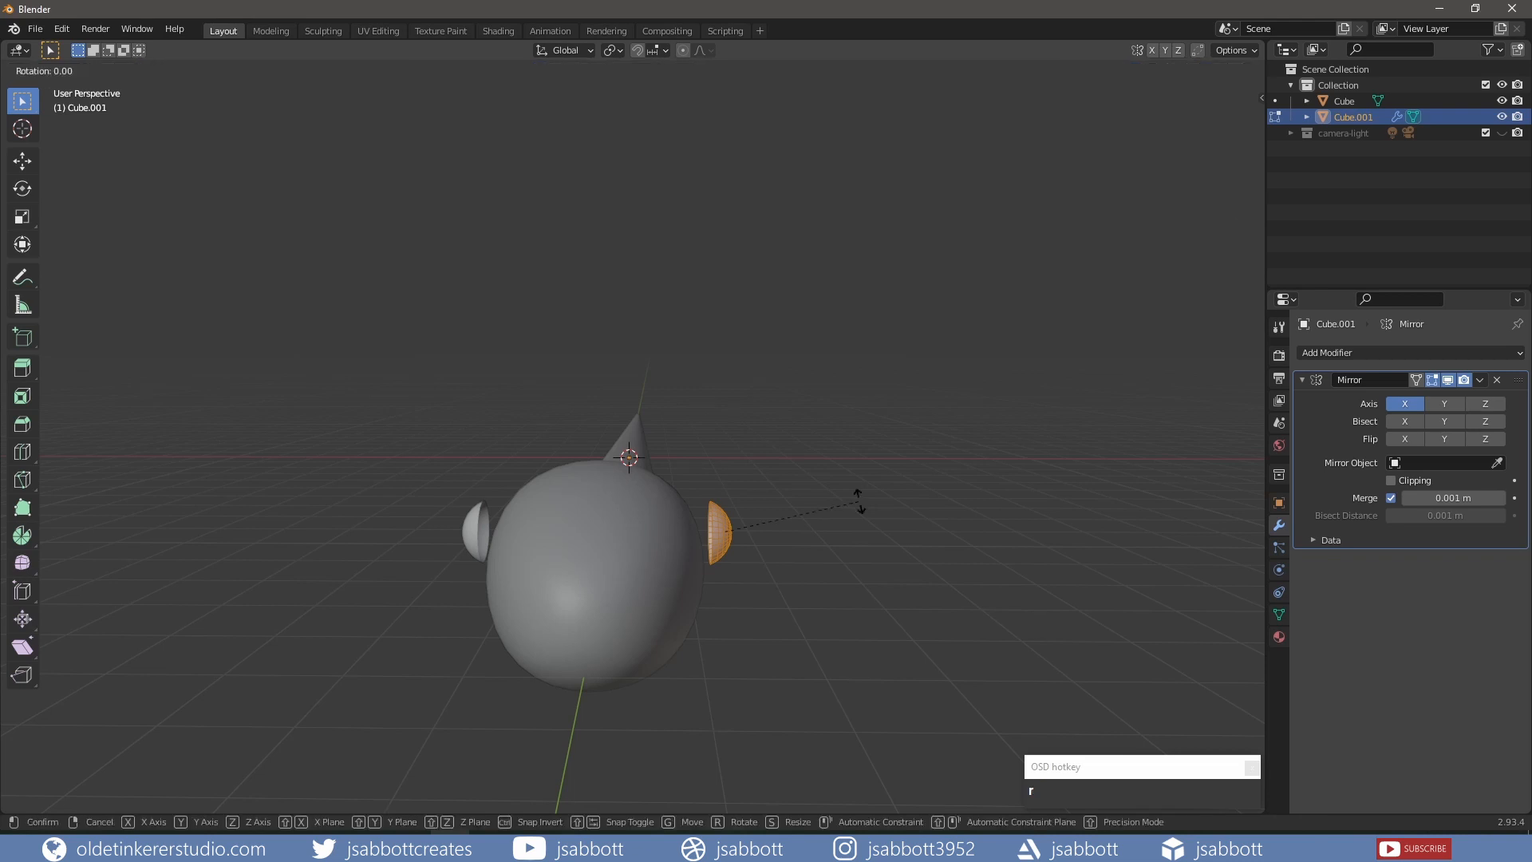
key("y")
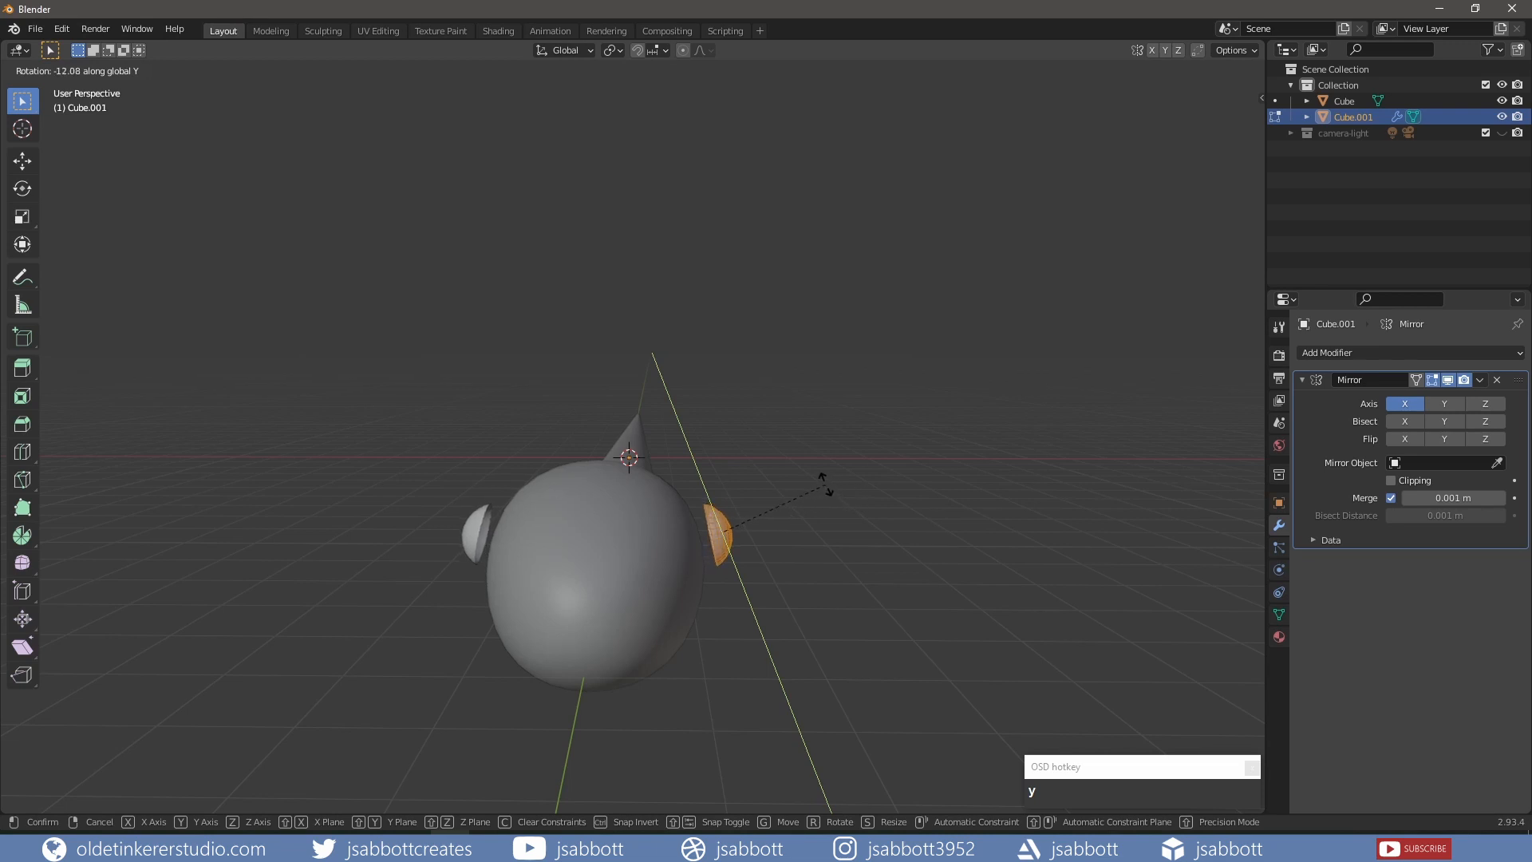
left_click(822, 482)
Move the eye cap about -0.2 m along the global X axis against the head and tilt it about -6° more around global Y.
key("g")
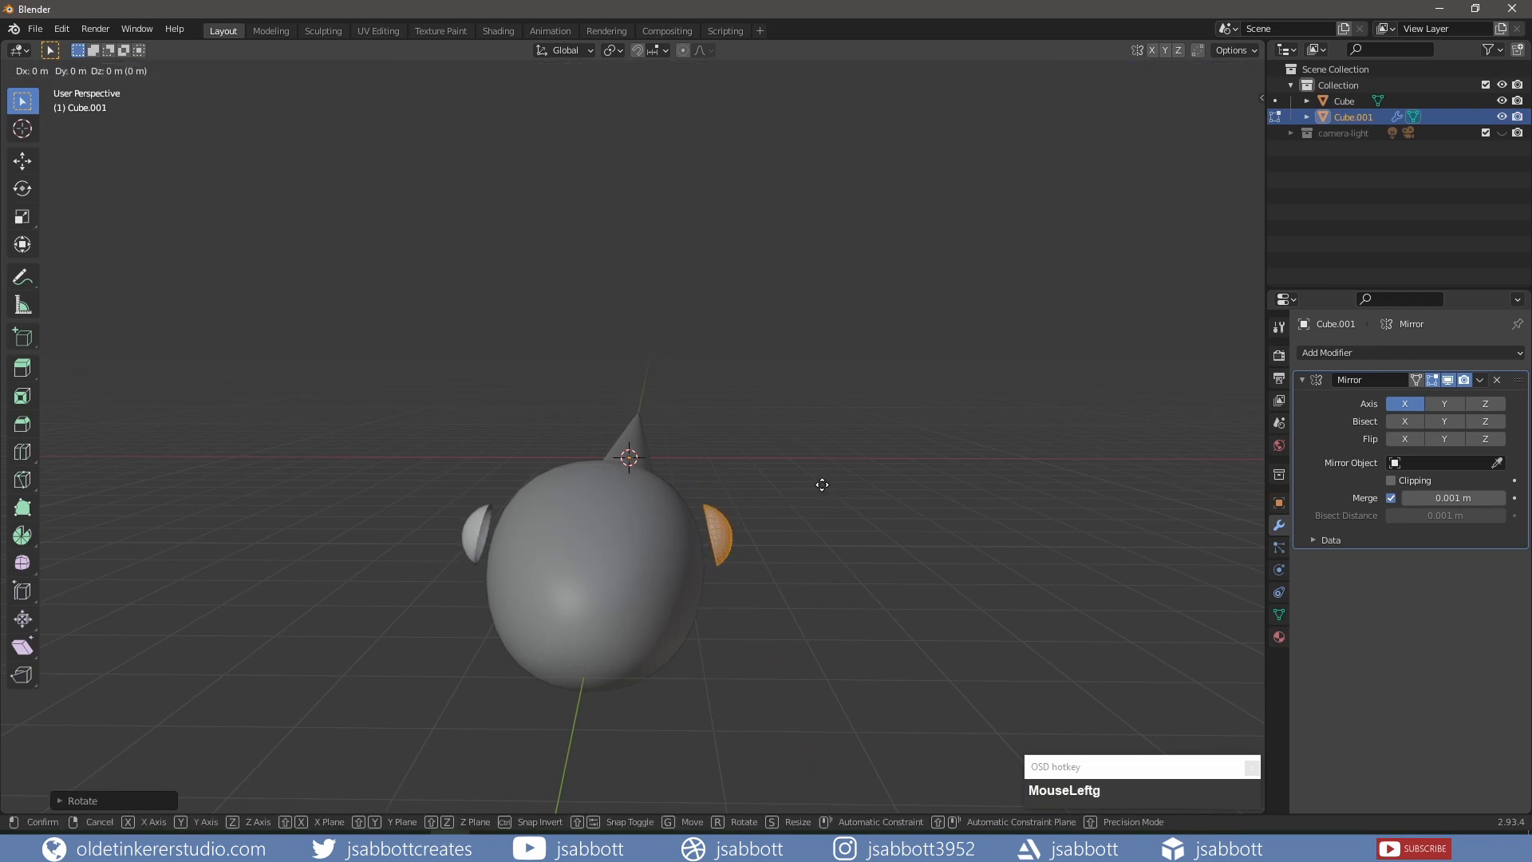
key("x")
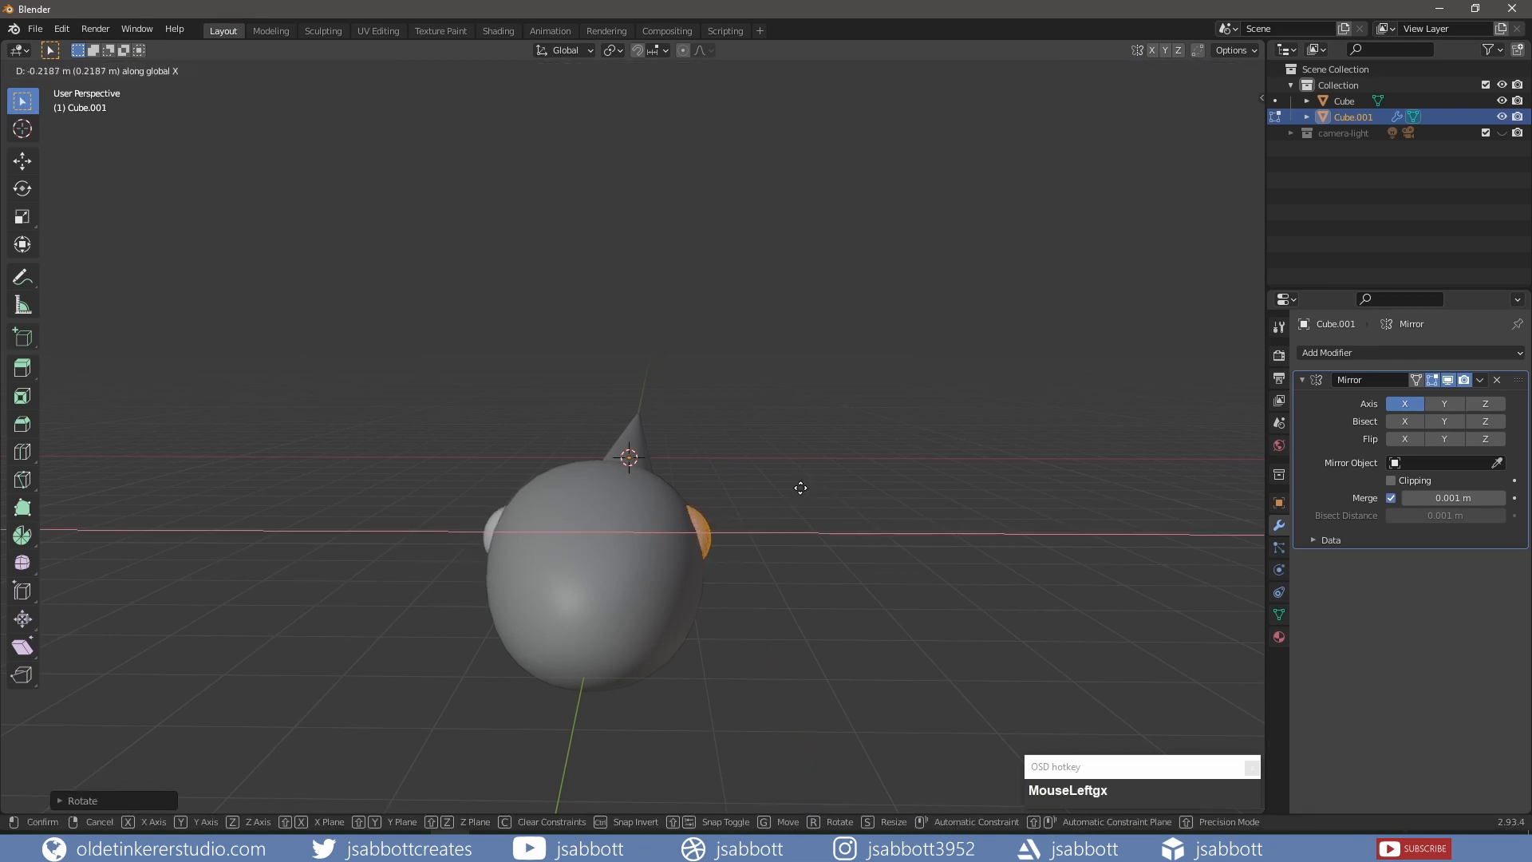
left_click(808, 486)
key("r")
key("y")
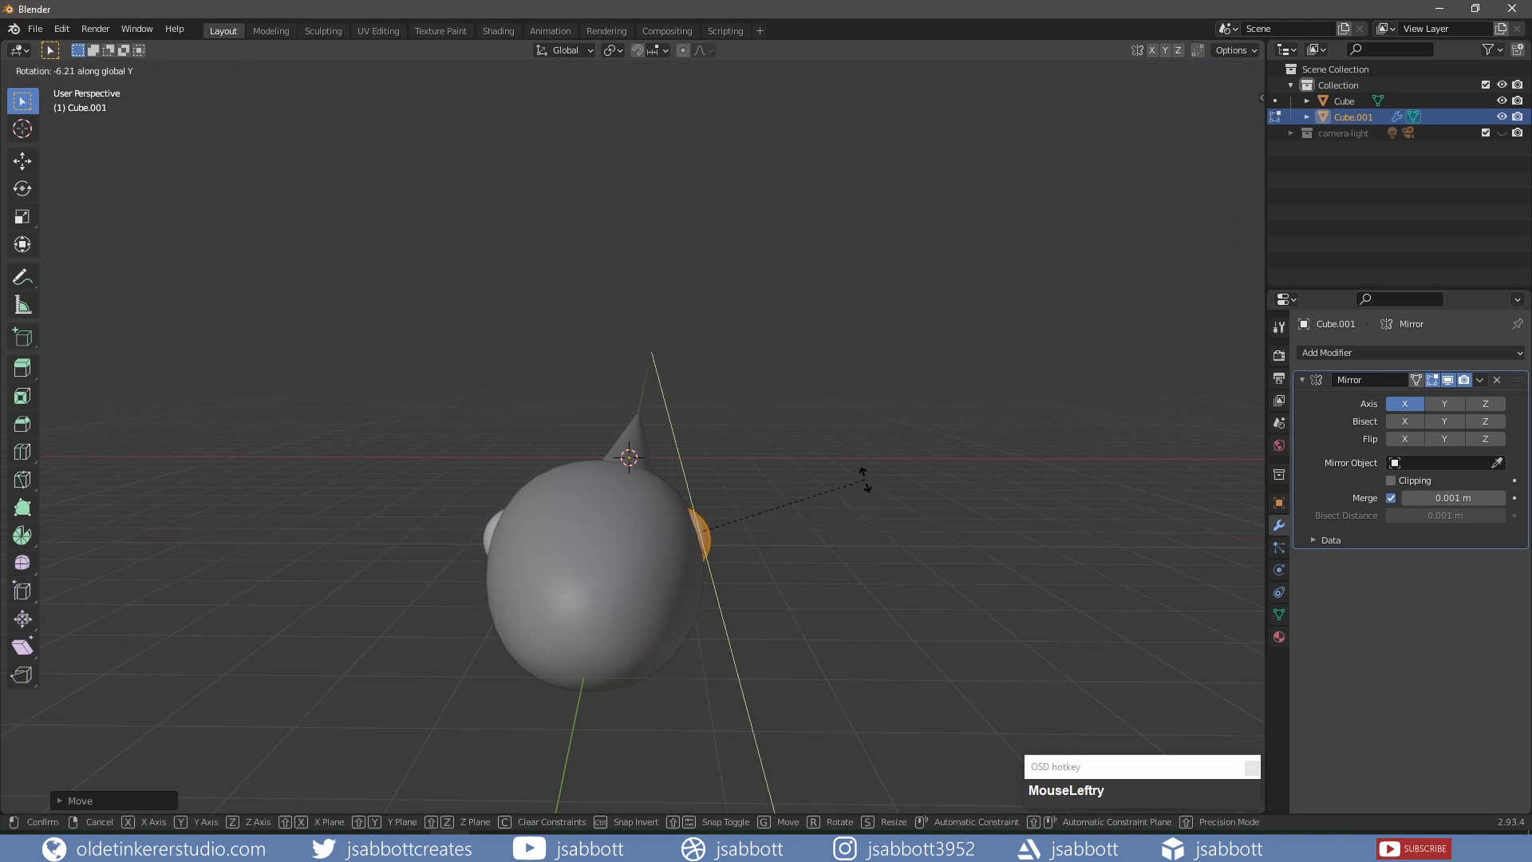
left_click(862, 473)
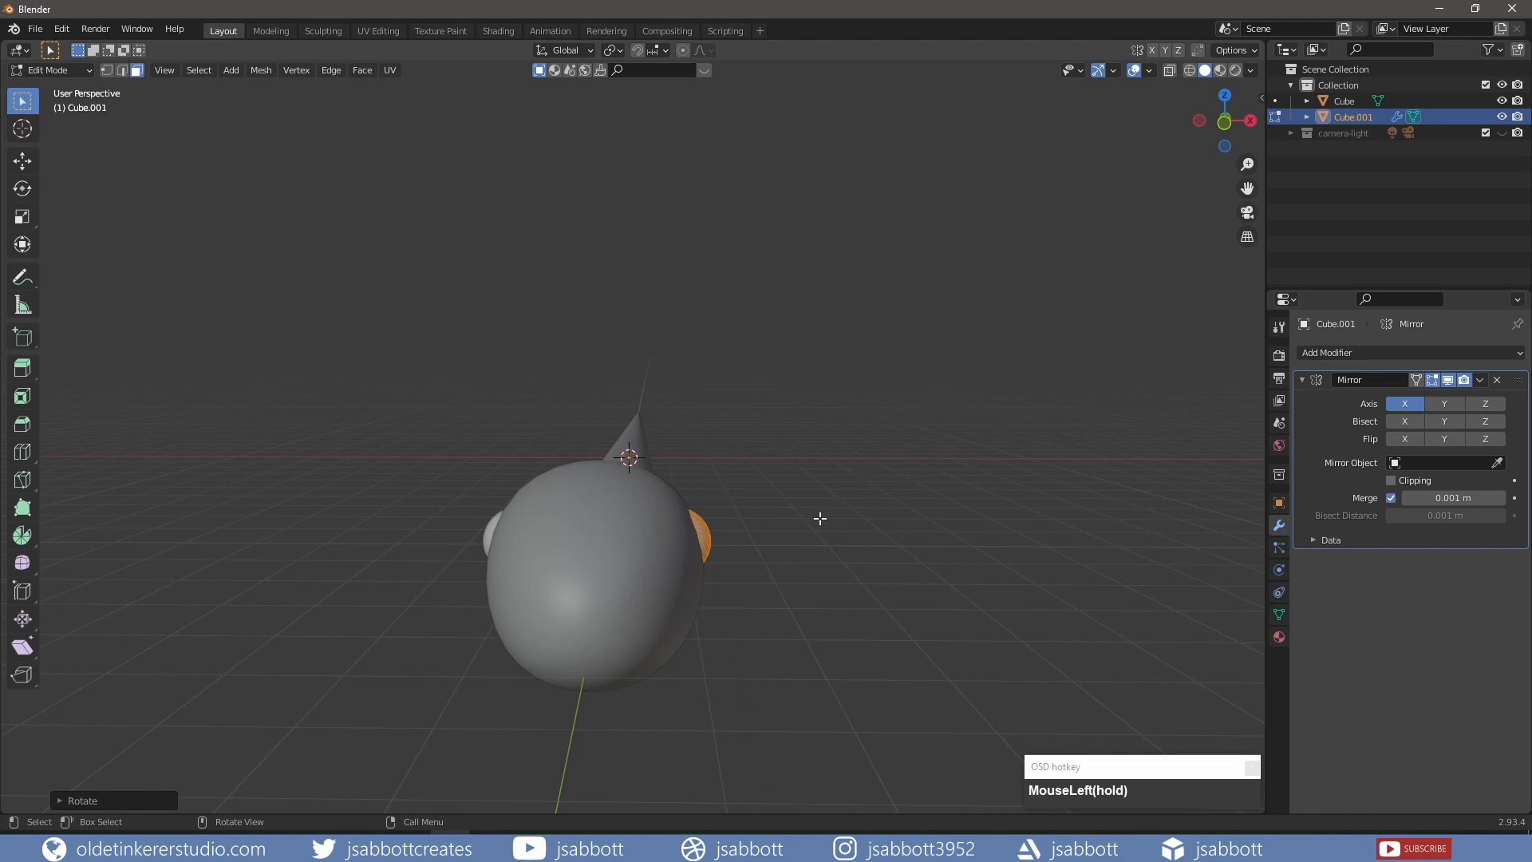
Sink the eye cap a further -0.05 m or so along the global X axis into the head and return to Object Mode.
middle_click_drag(817, 520, 854, 540)
scroll(789, 519, "up", 2)
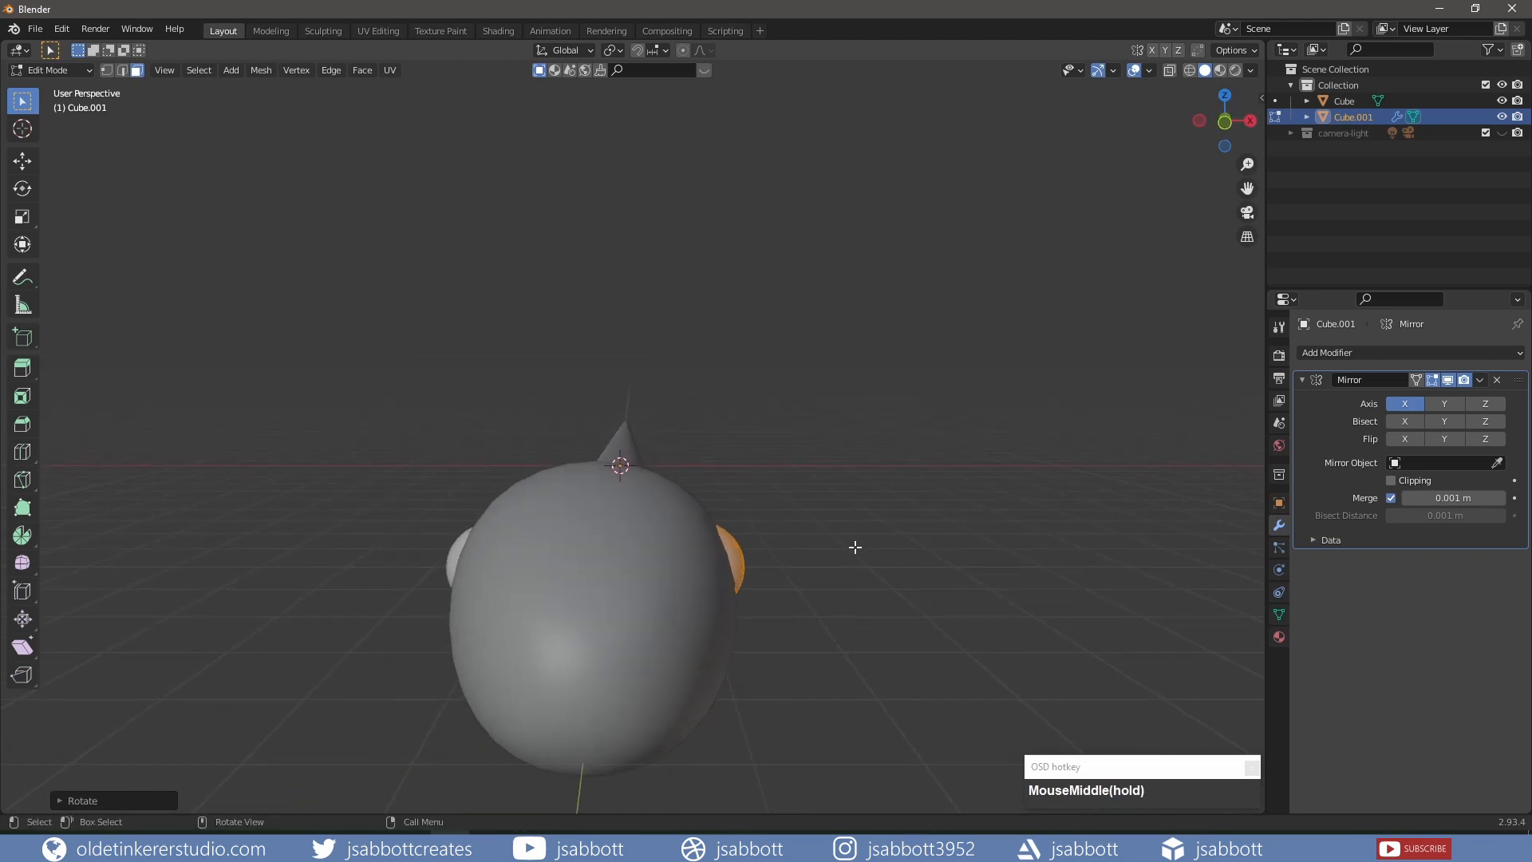
key("g")
key("x")
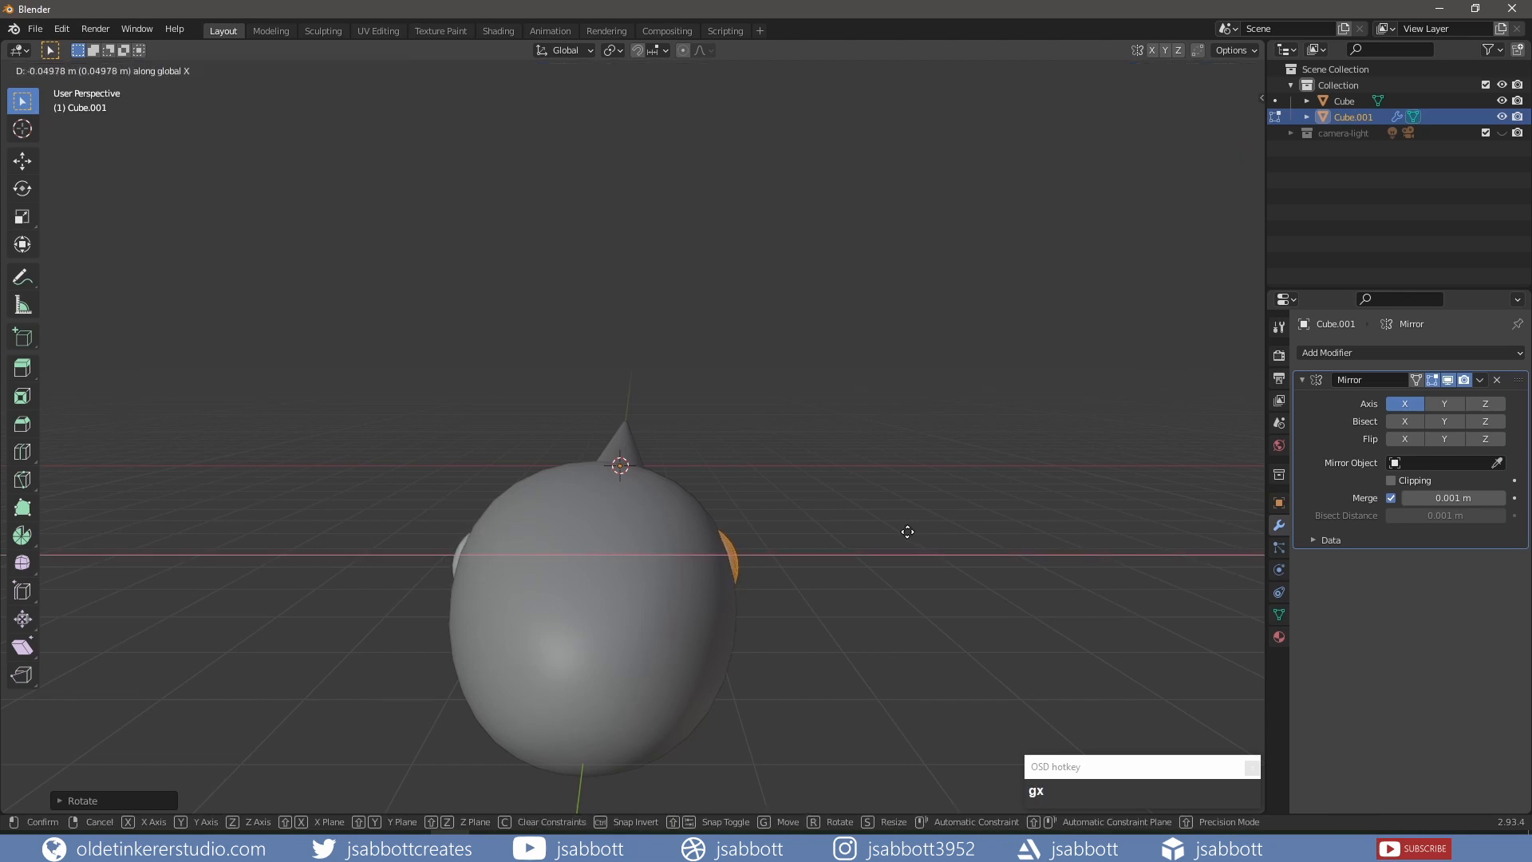
left_click(907, 532)
scroll(835, 540, "down", 2)
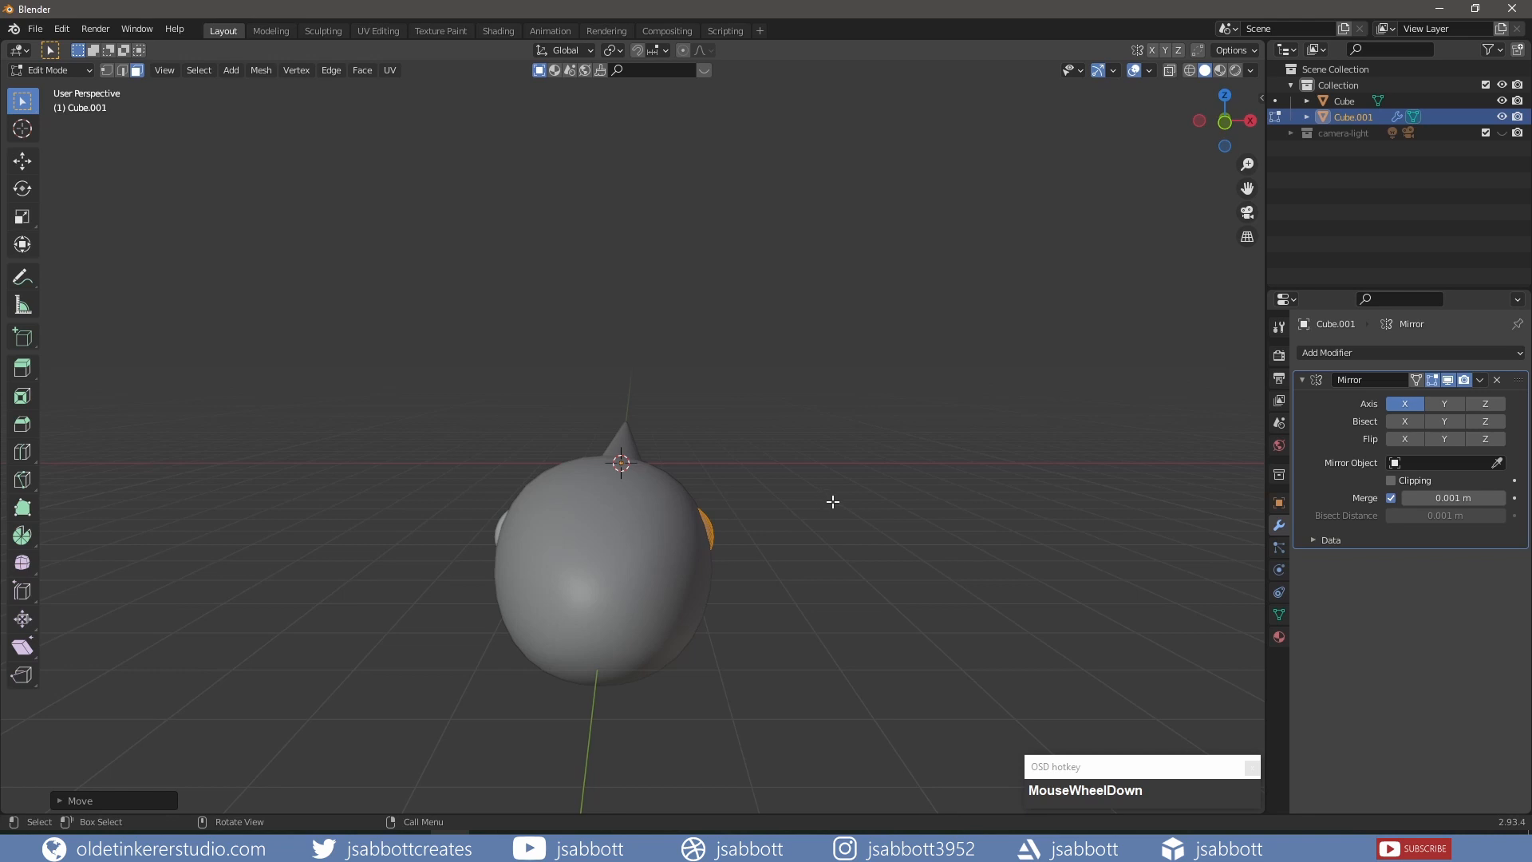
key("Tab")
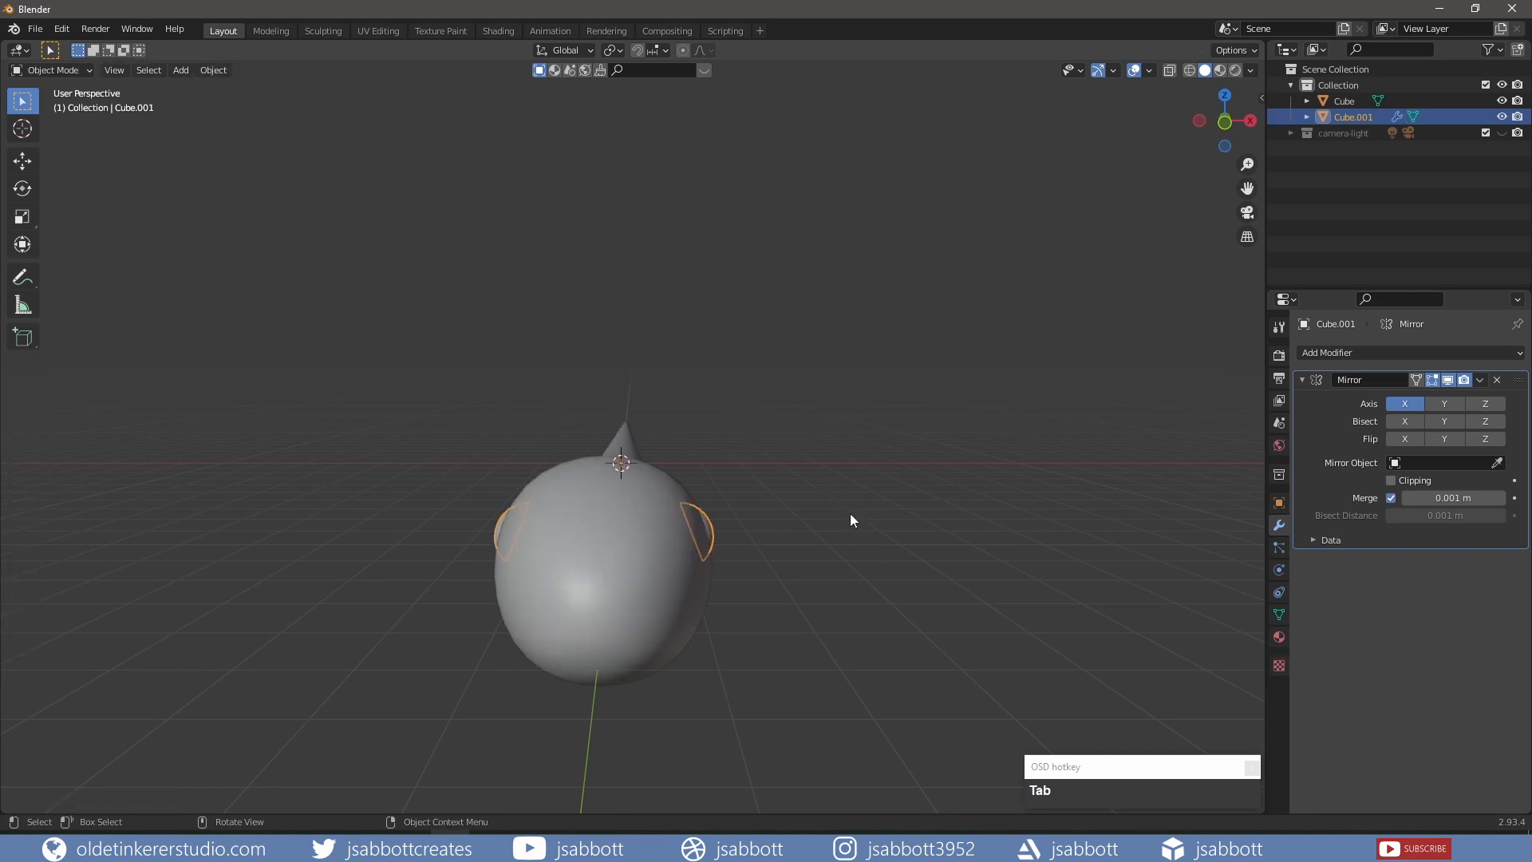
Apply the Mirror modifier on the eyes and join them with the body into one object.
key("ctrl")
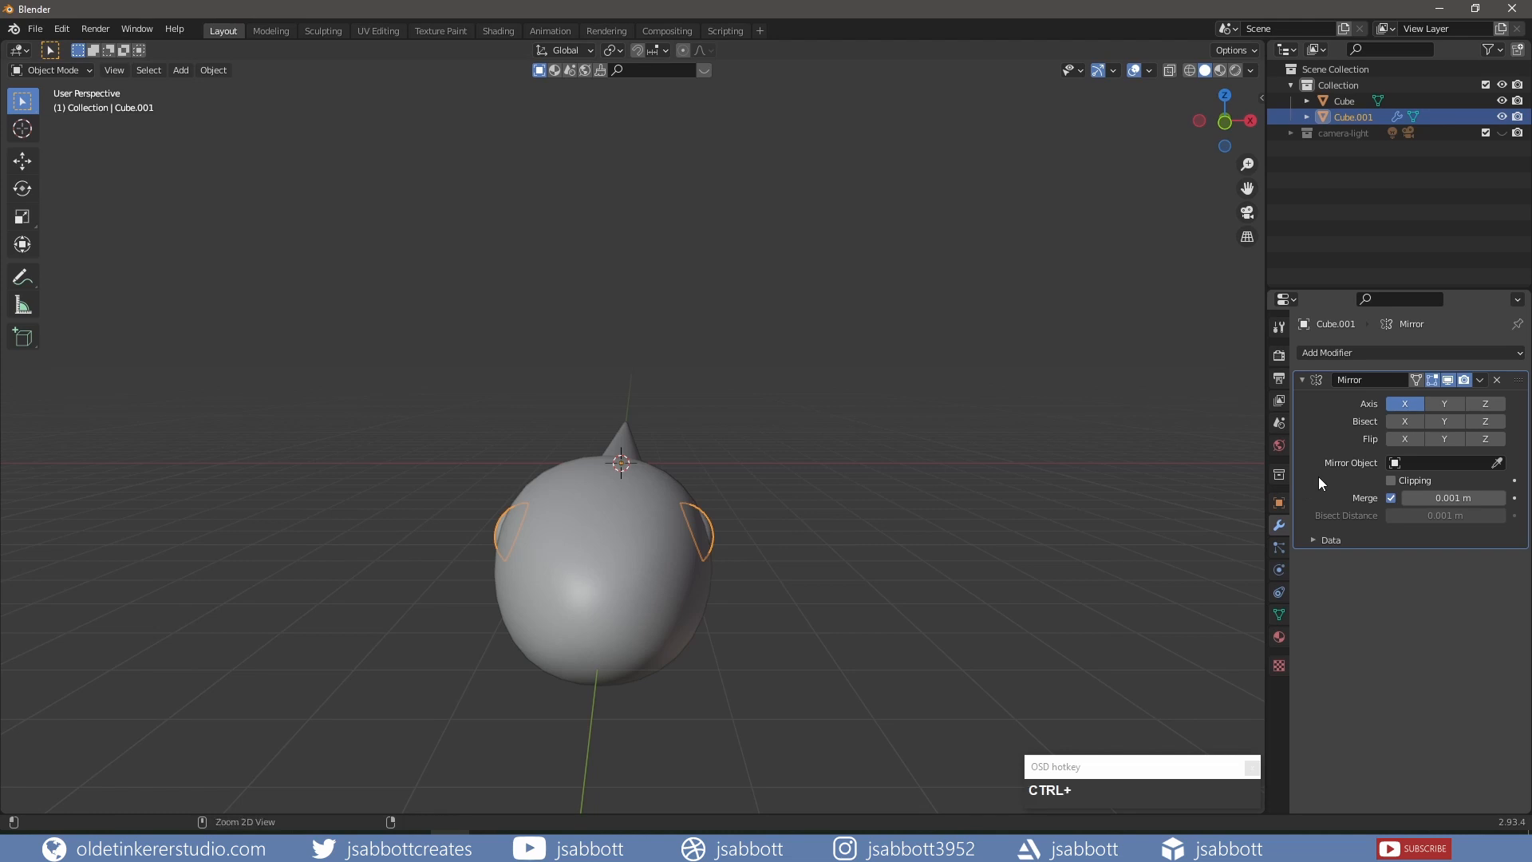
key("ctrl+a")
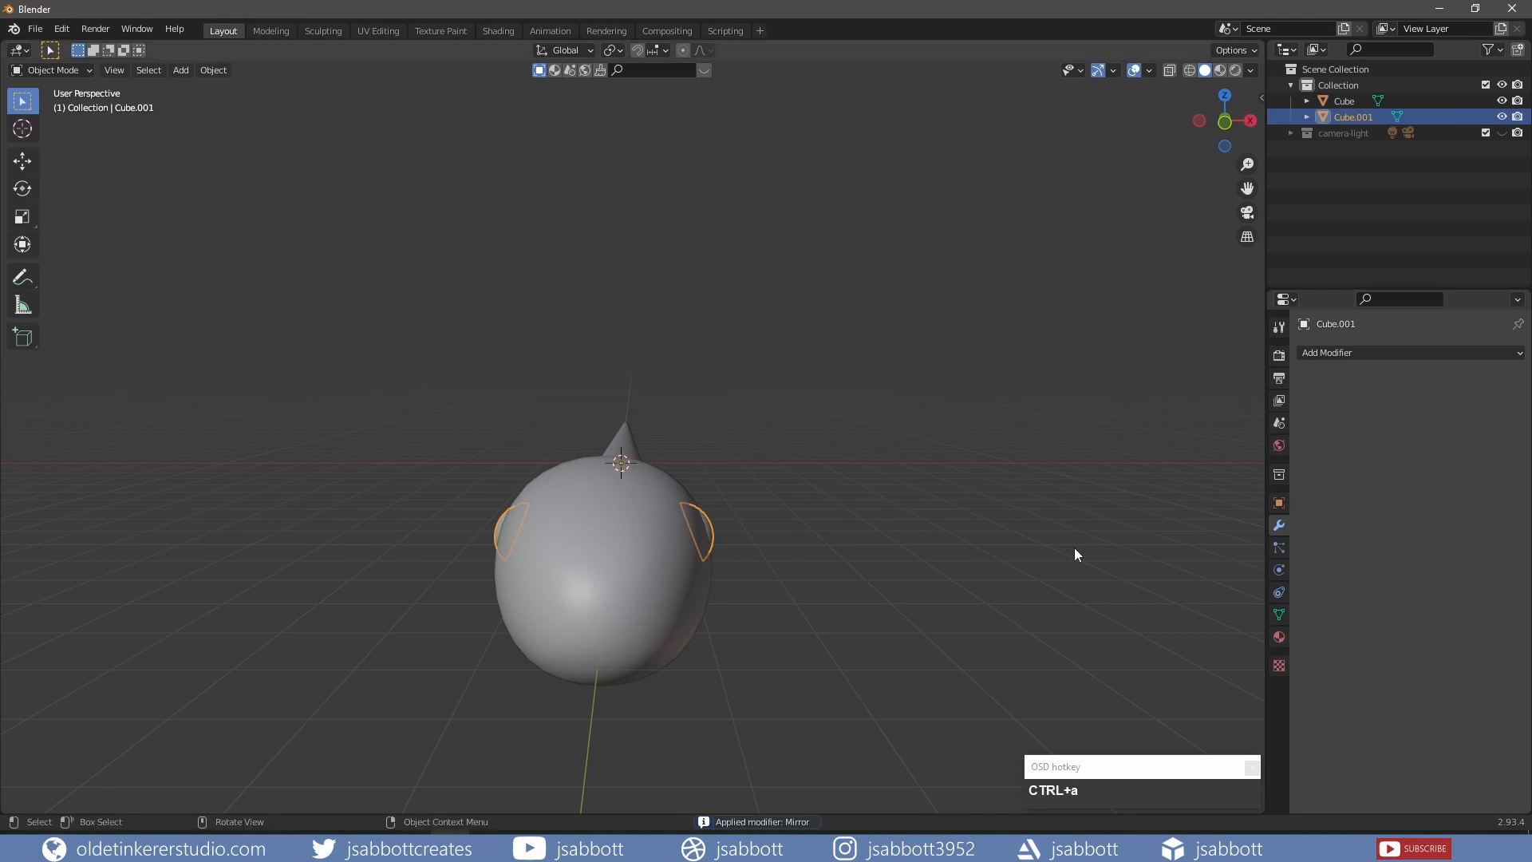
left_click(626, 575, "shift")
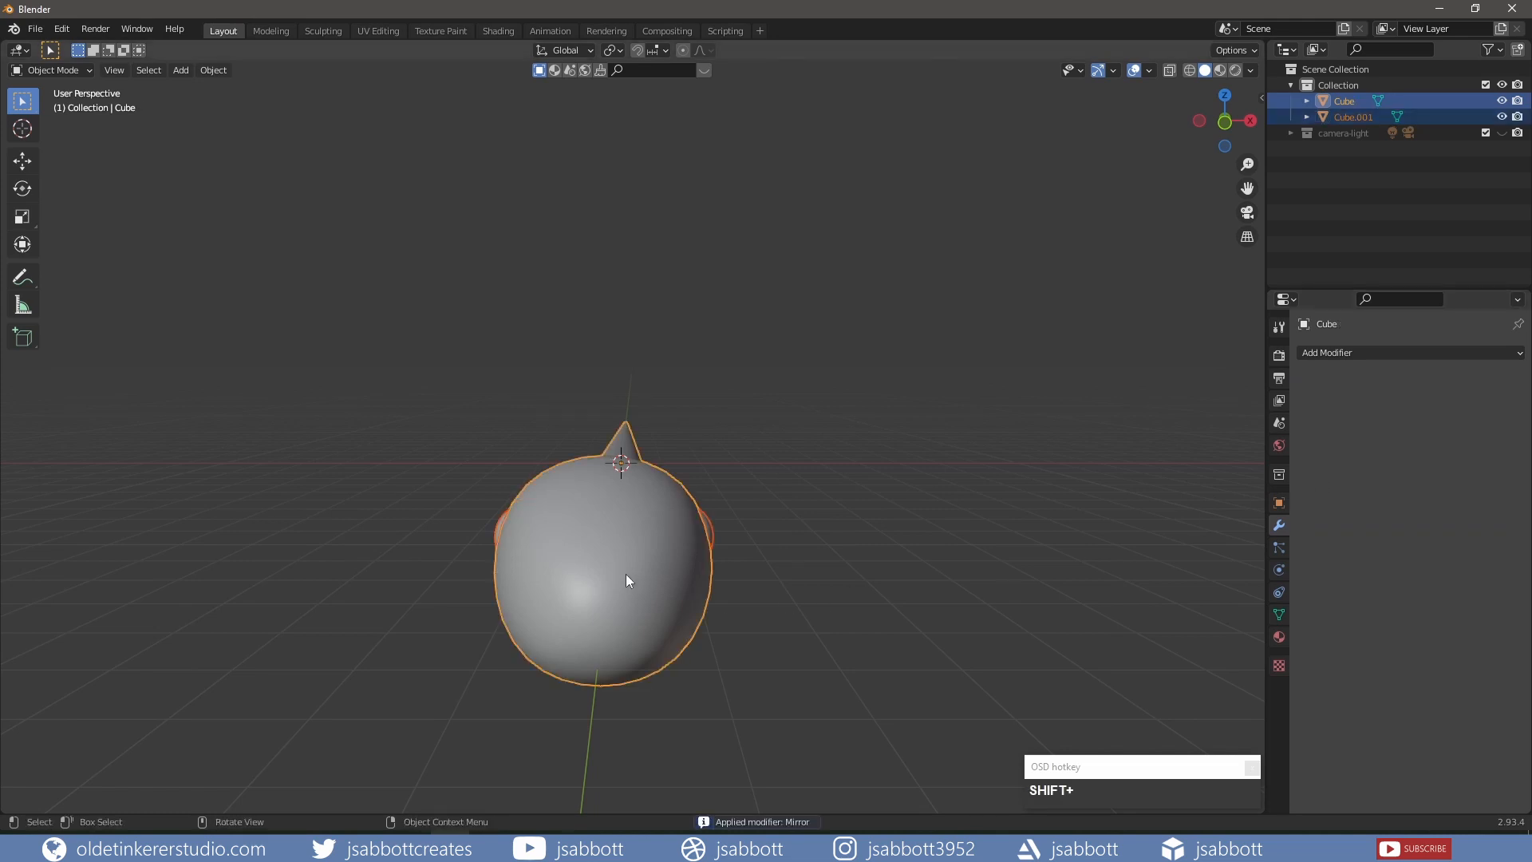
key("ctrl+j")
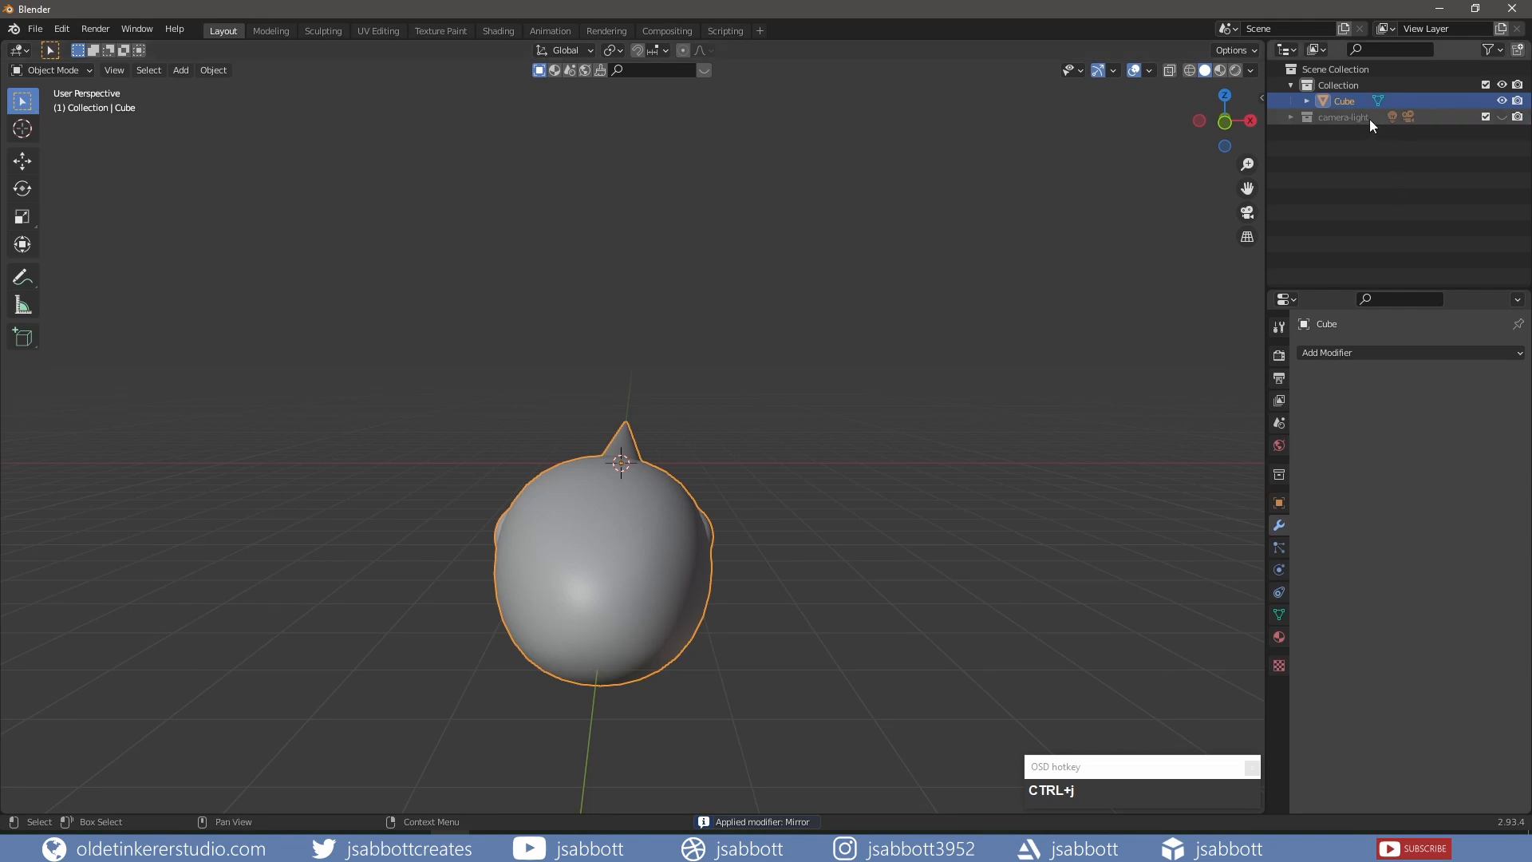
Rename the joined object as snake.
double_click(1353, 99)
type("snake")
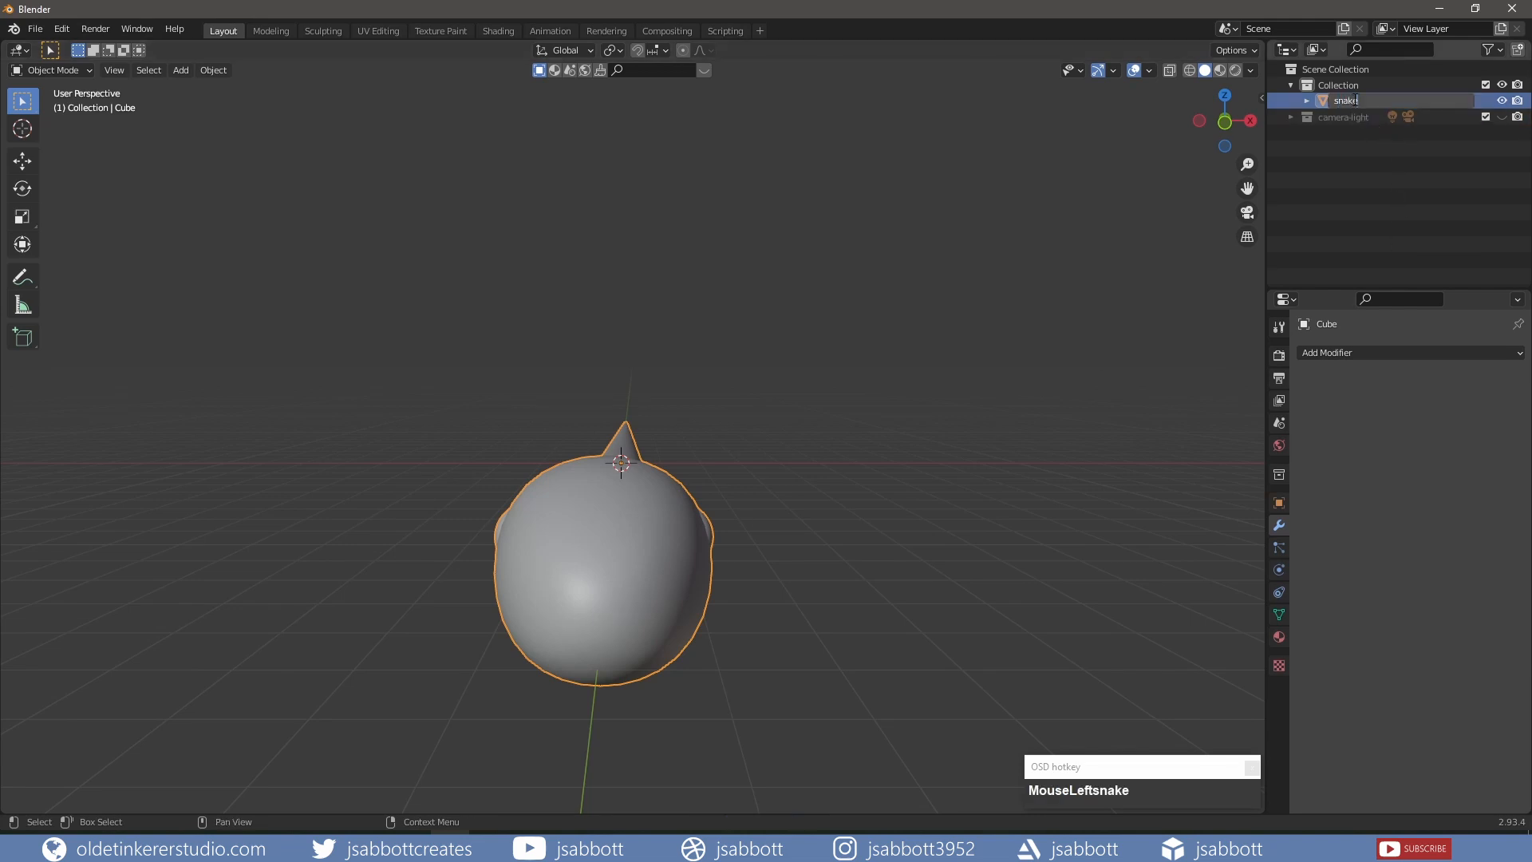
key("Return")
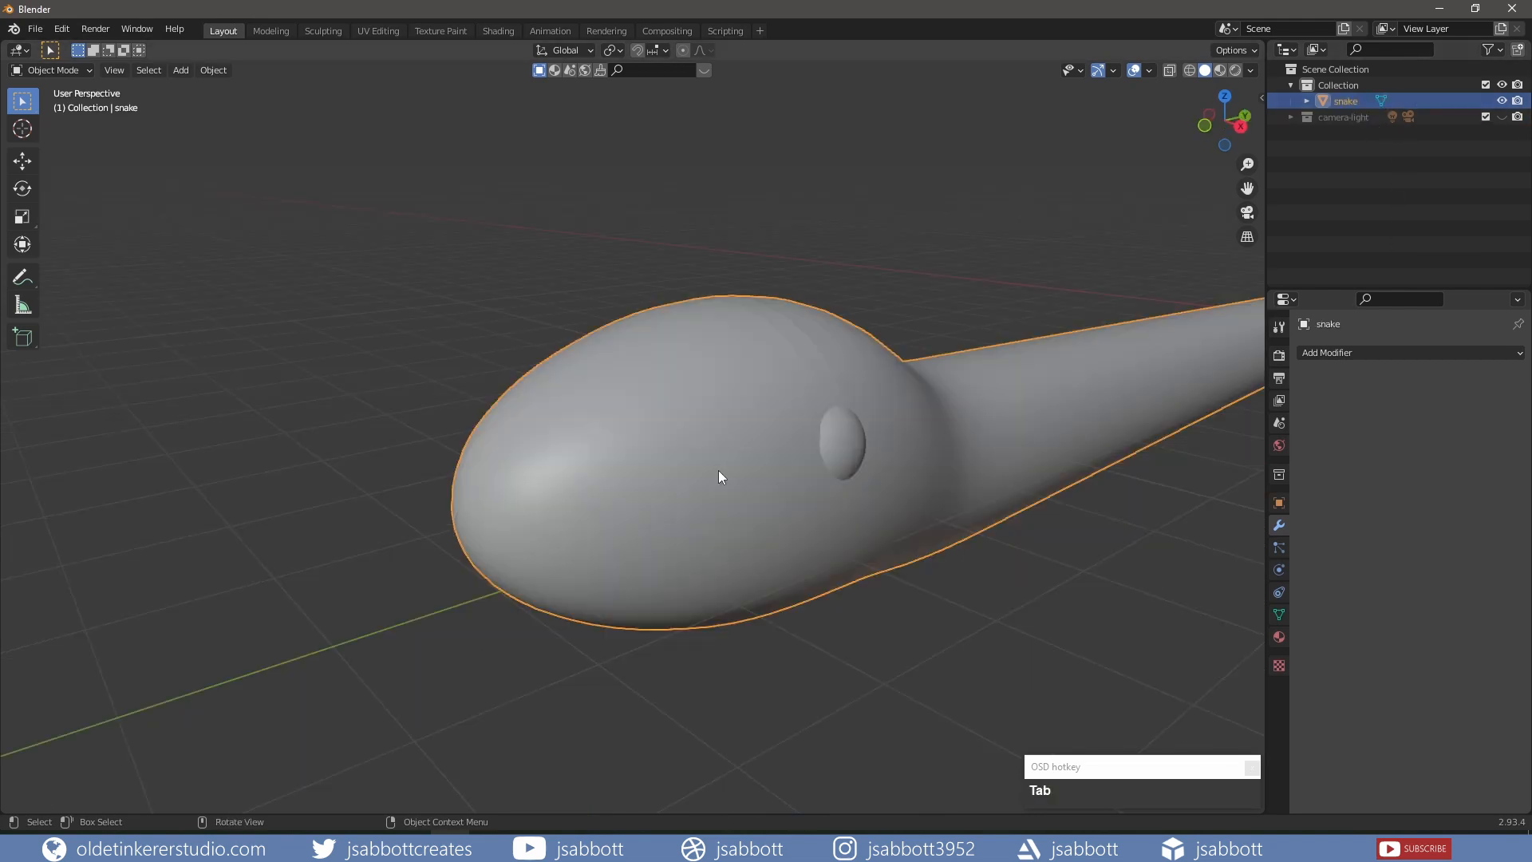
Apply all transforms to the snake object.
key("ctrl+a")
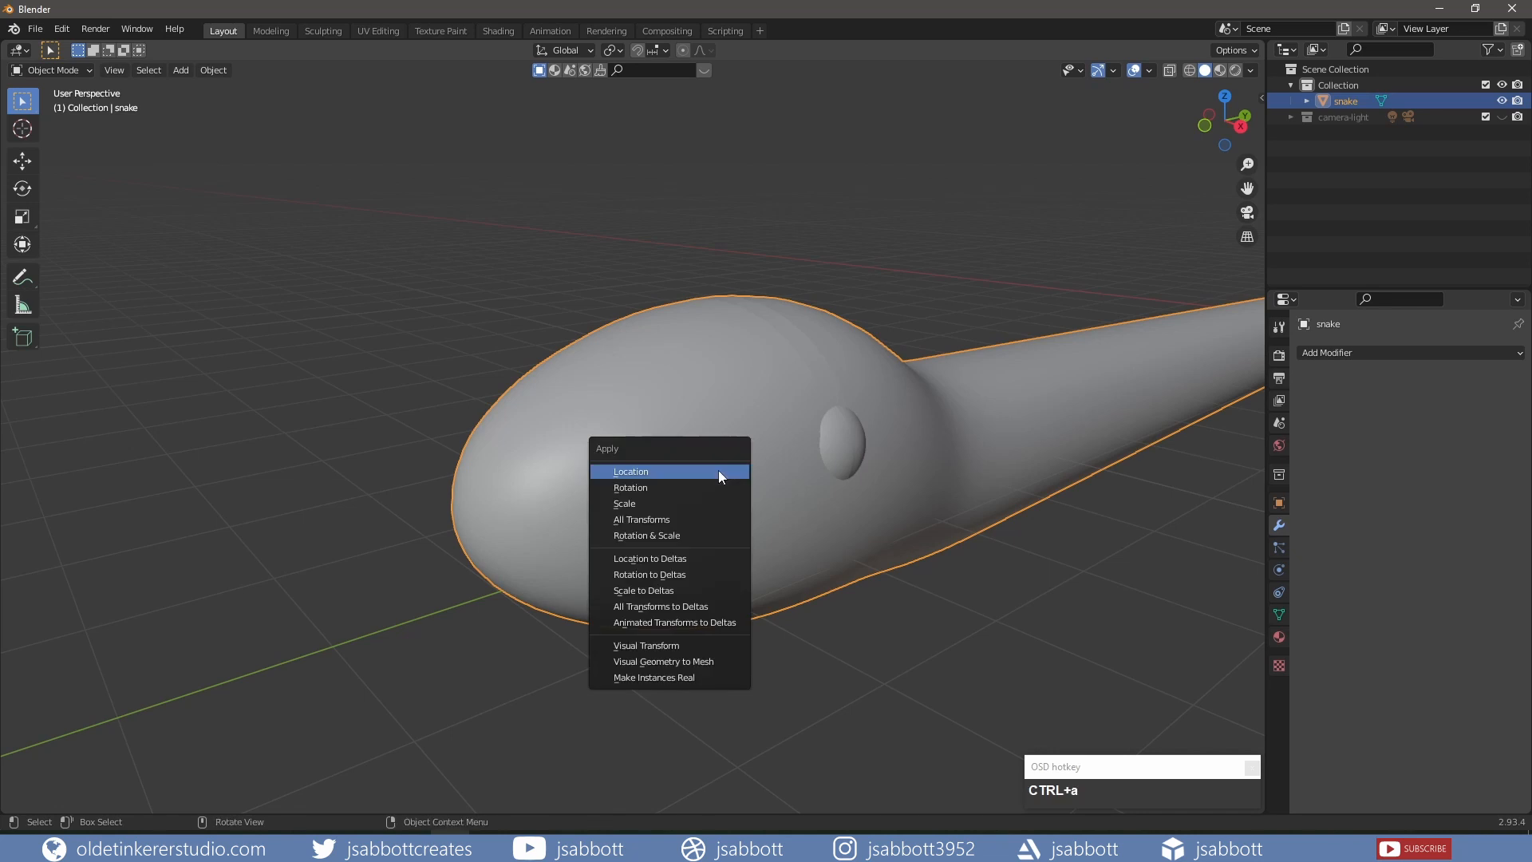
left_click(718, 519)
key("Tab")
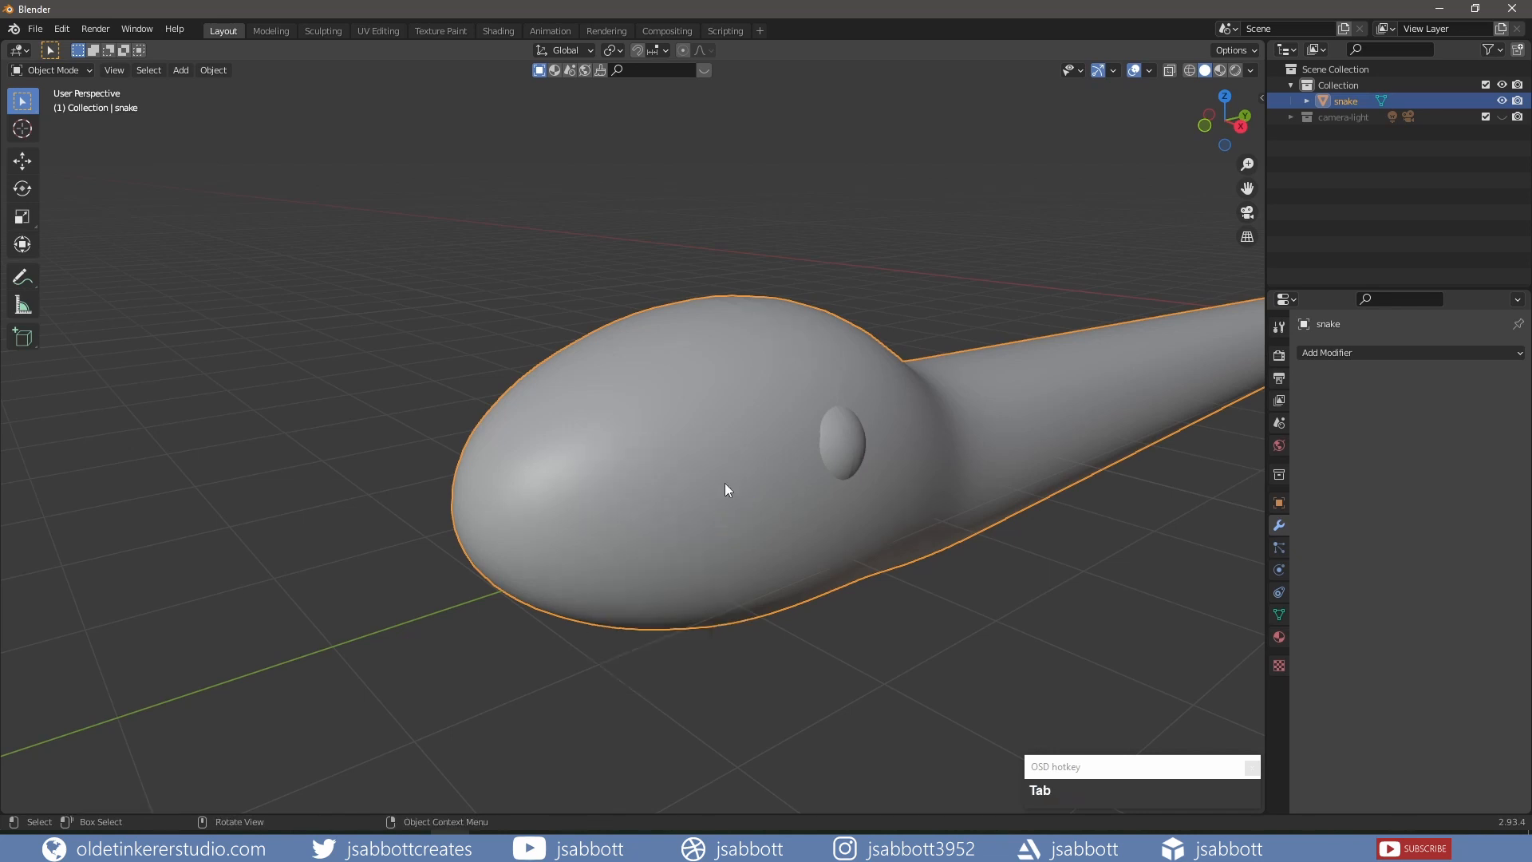
In Edit Mode, select a two-by-two block of faces on each side of the snout in front of the eyes.
key("Tab")
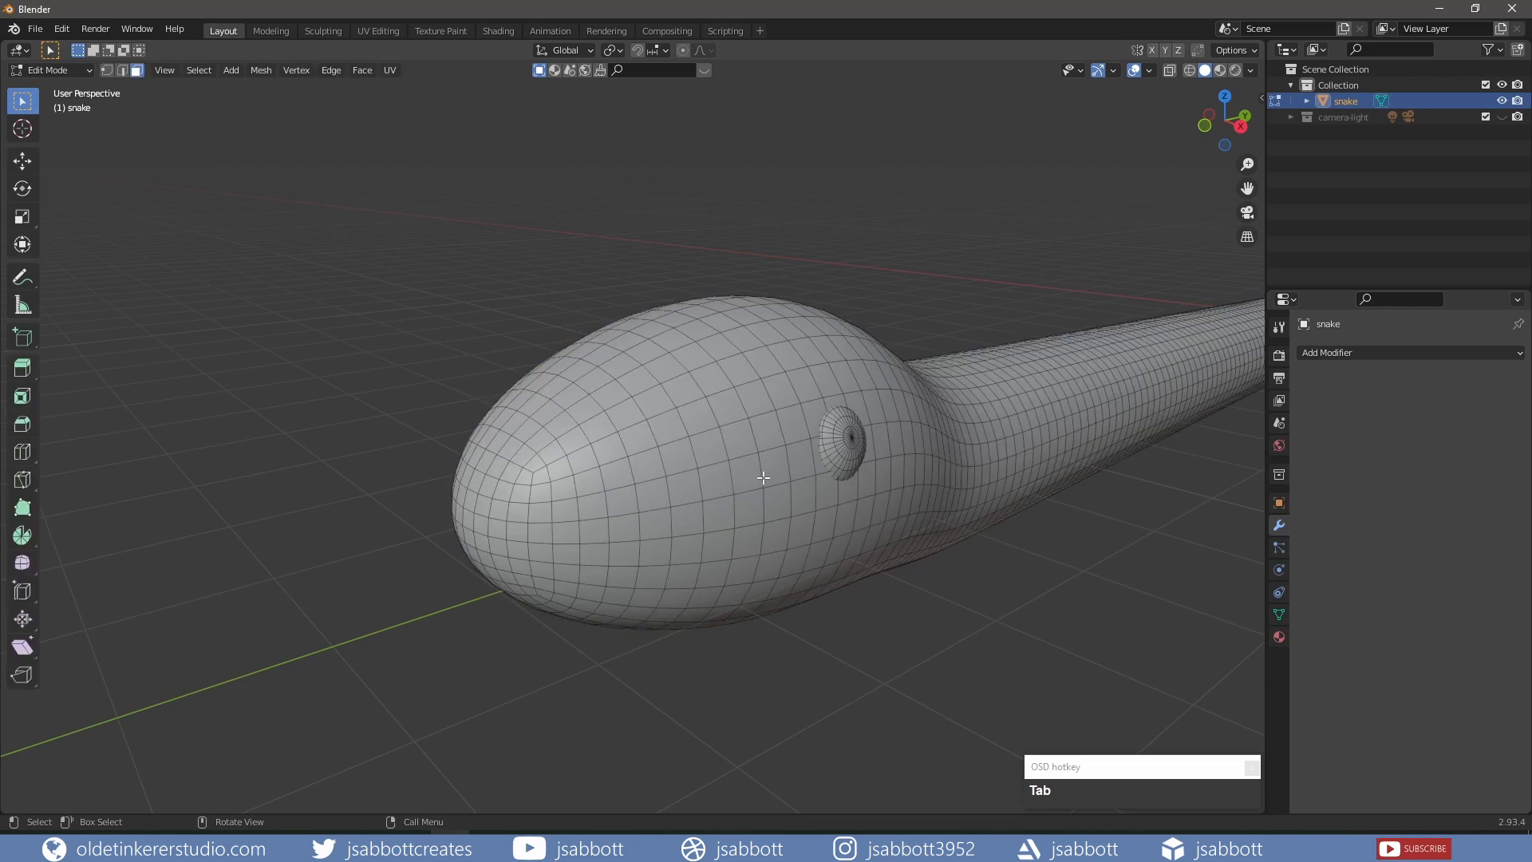
left_click(718, 477)
left_click(685, 487)
left_click(653, 493, "shift")
left_click(655, 524, "shift")
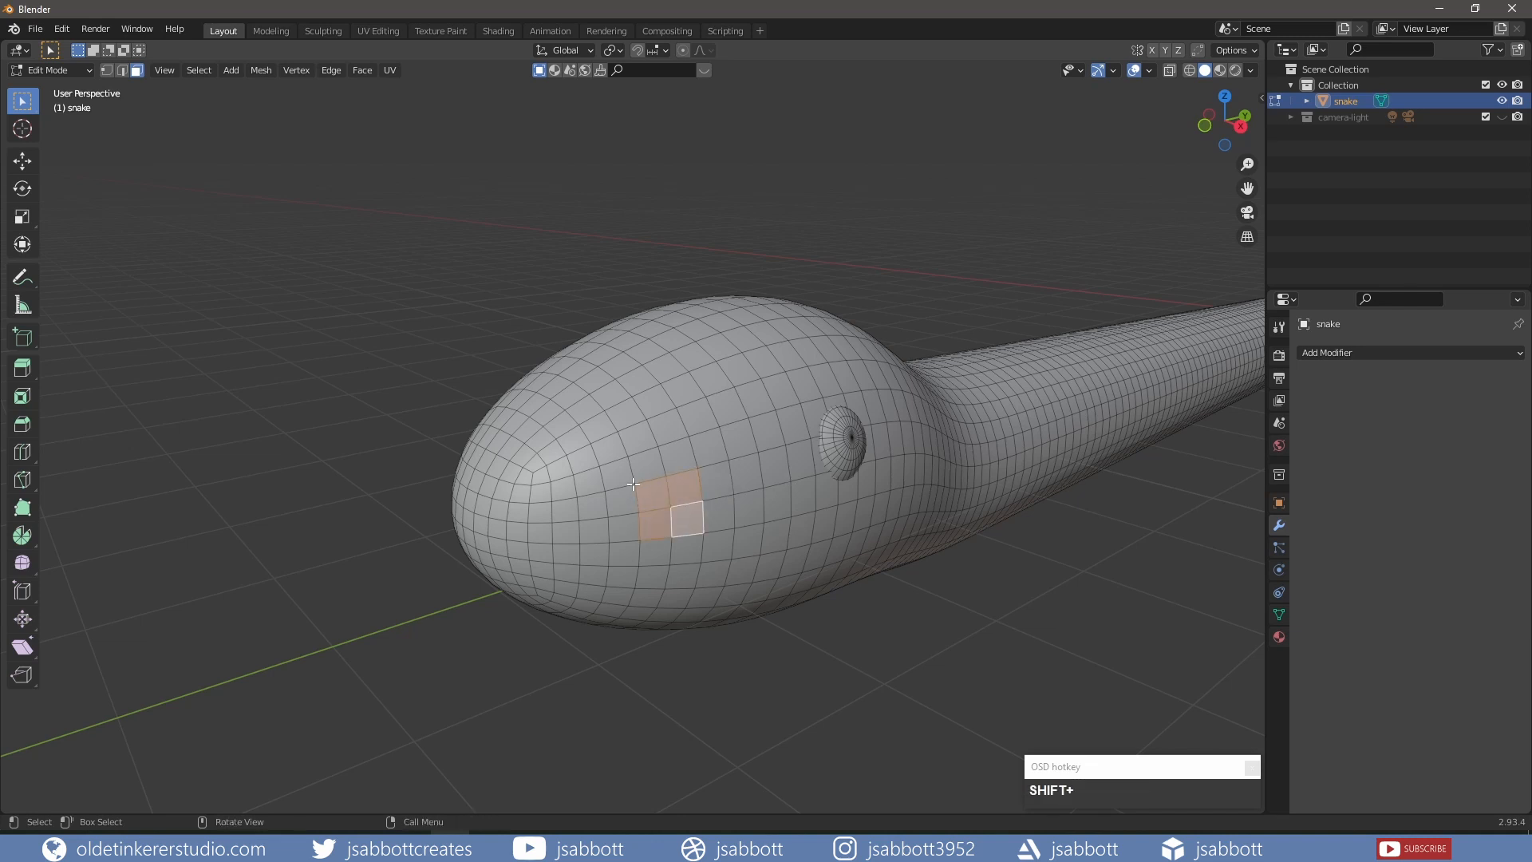
middle_click_drag(693, 517, 766, 475)
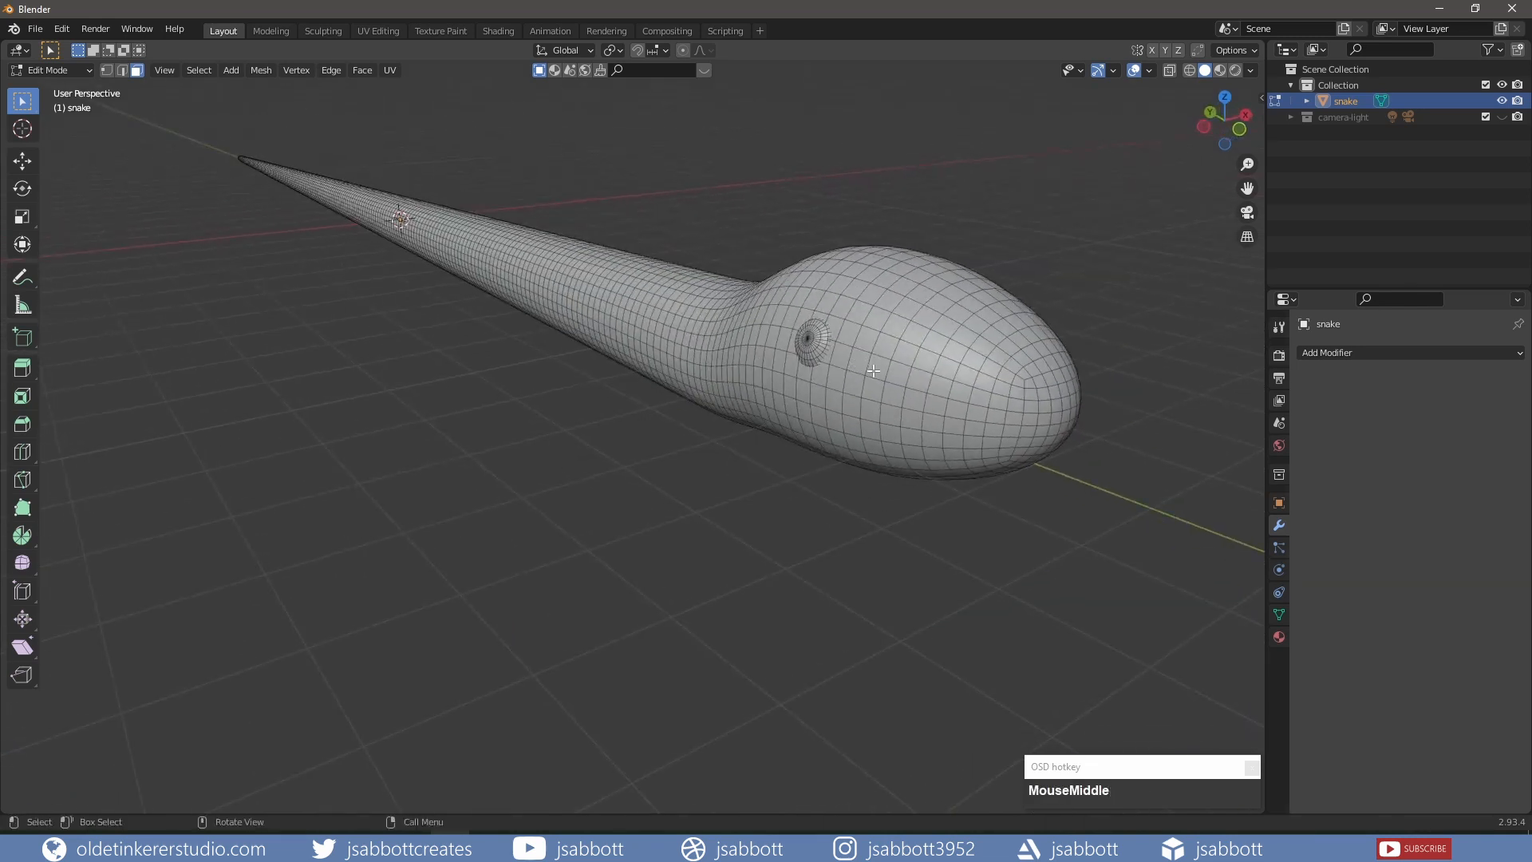
left_click(919, 380, "shift")
left_click(935, 404, "shift")
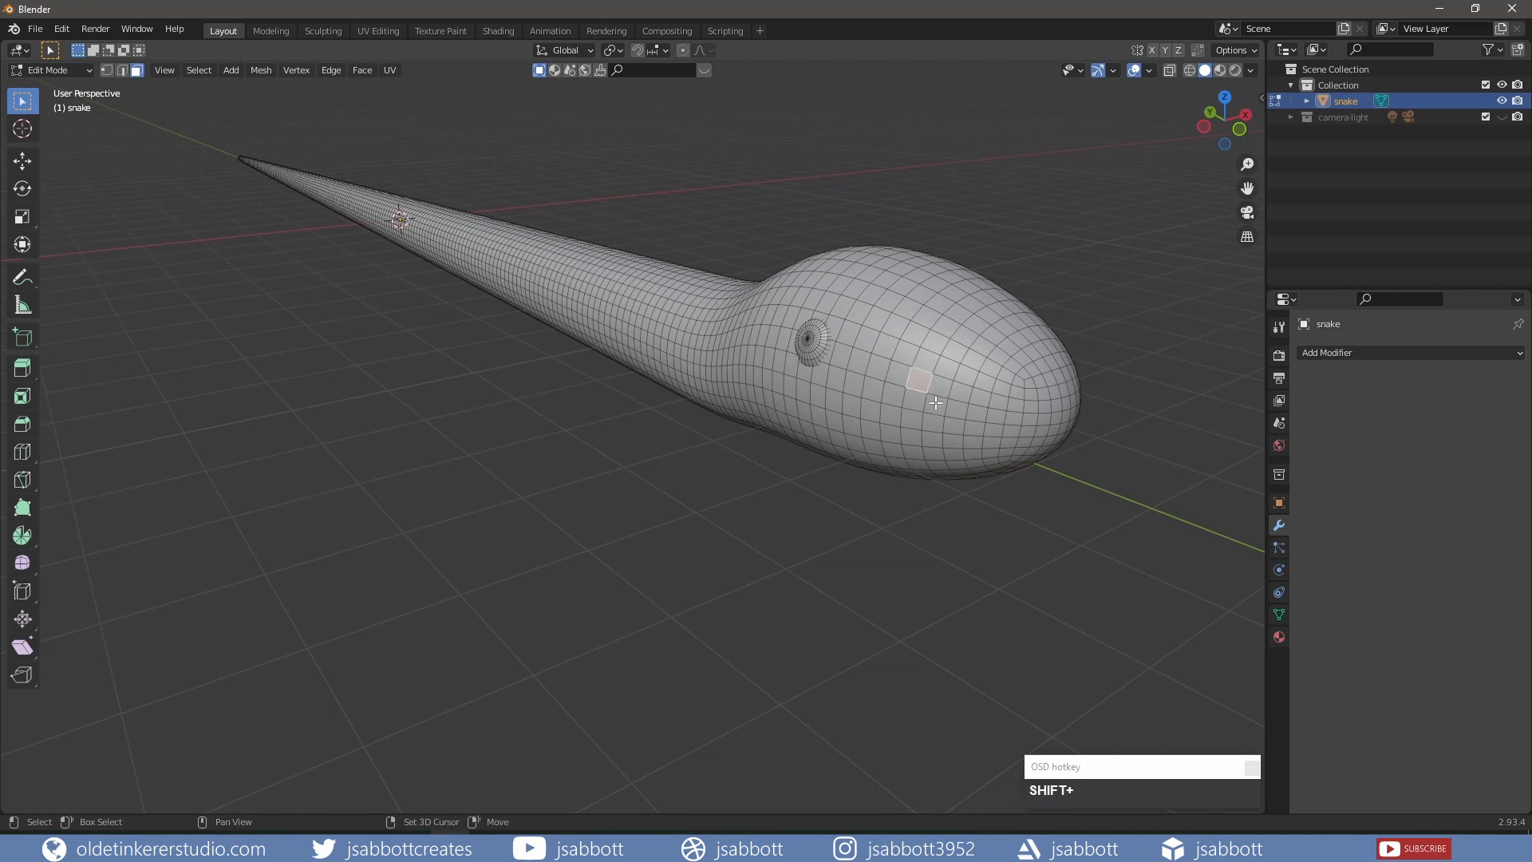
left_click(917, 401, "shift")
left_click(939, 386, "shift")
middle_click_drag(942, 386, 783, 359)
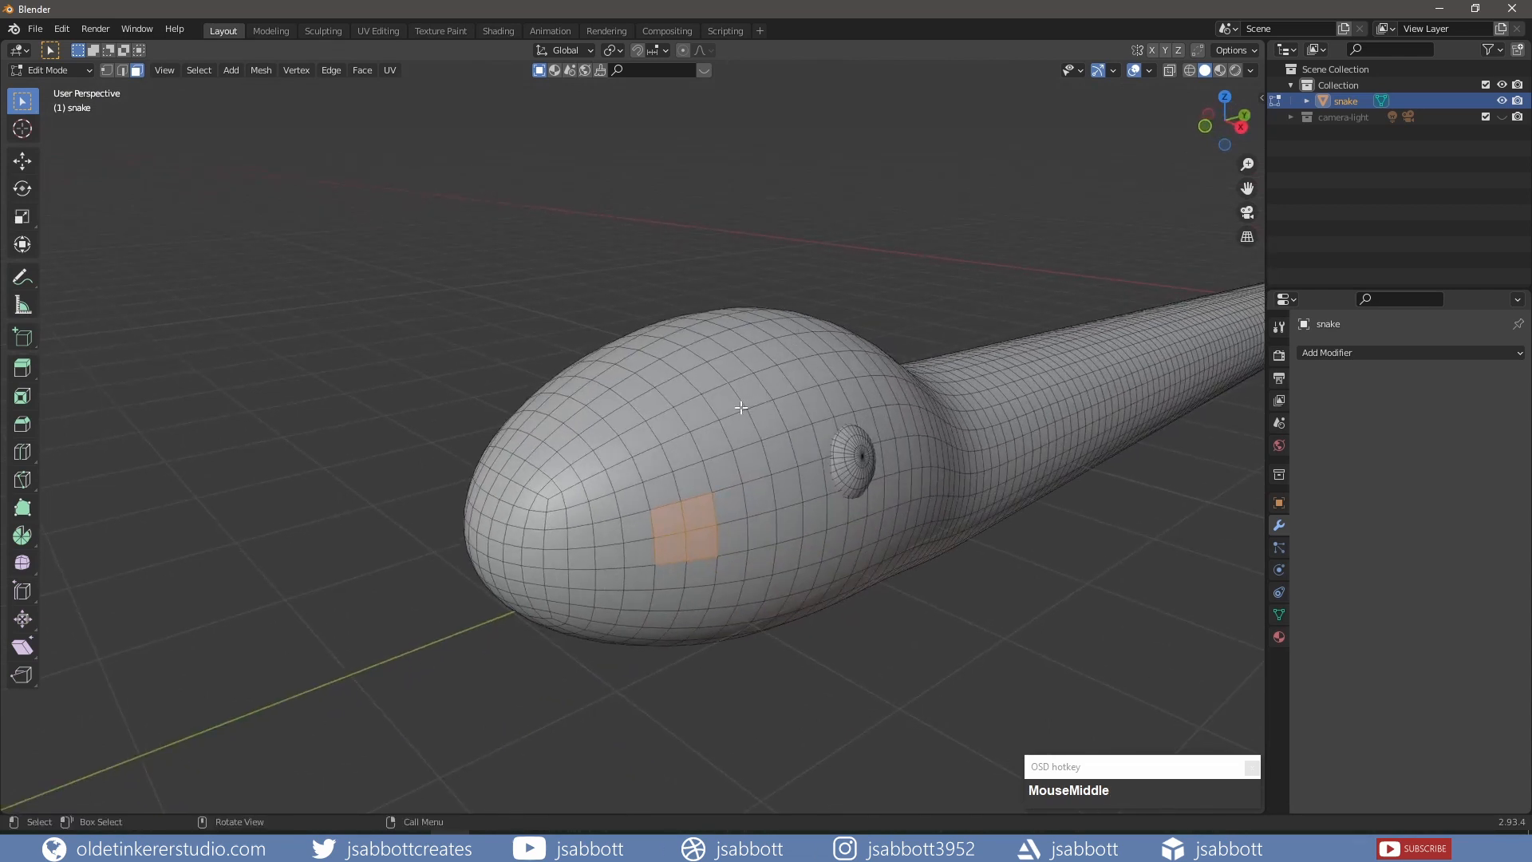
Inset the selected snout faces by about 0.035 m and round them with the LoopTools Circle operation.
key("i")
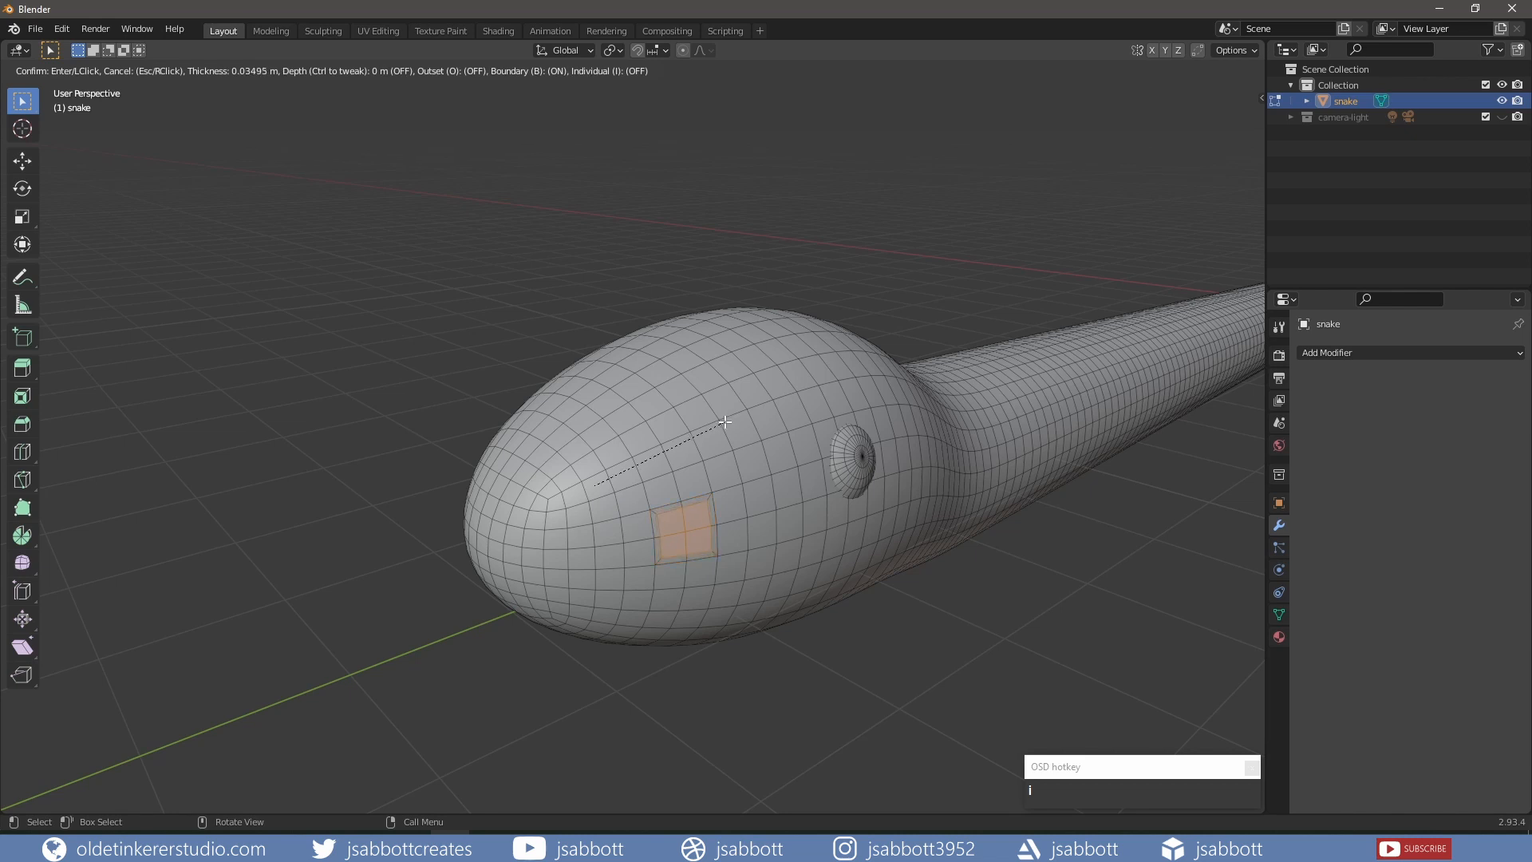
left_click(724, 421)
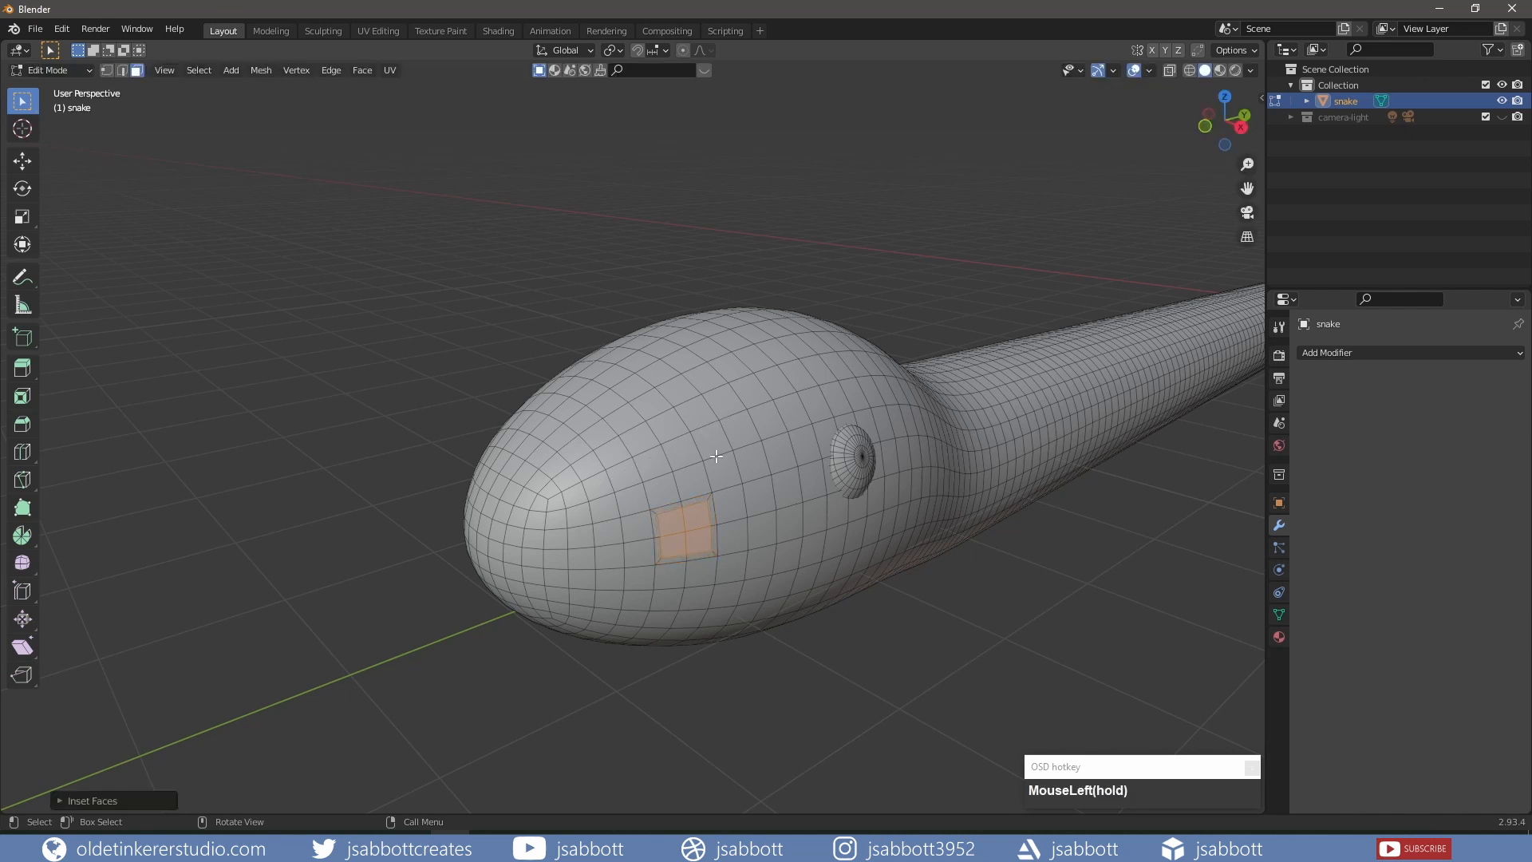
right_click(694, 514)
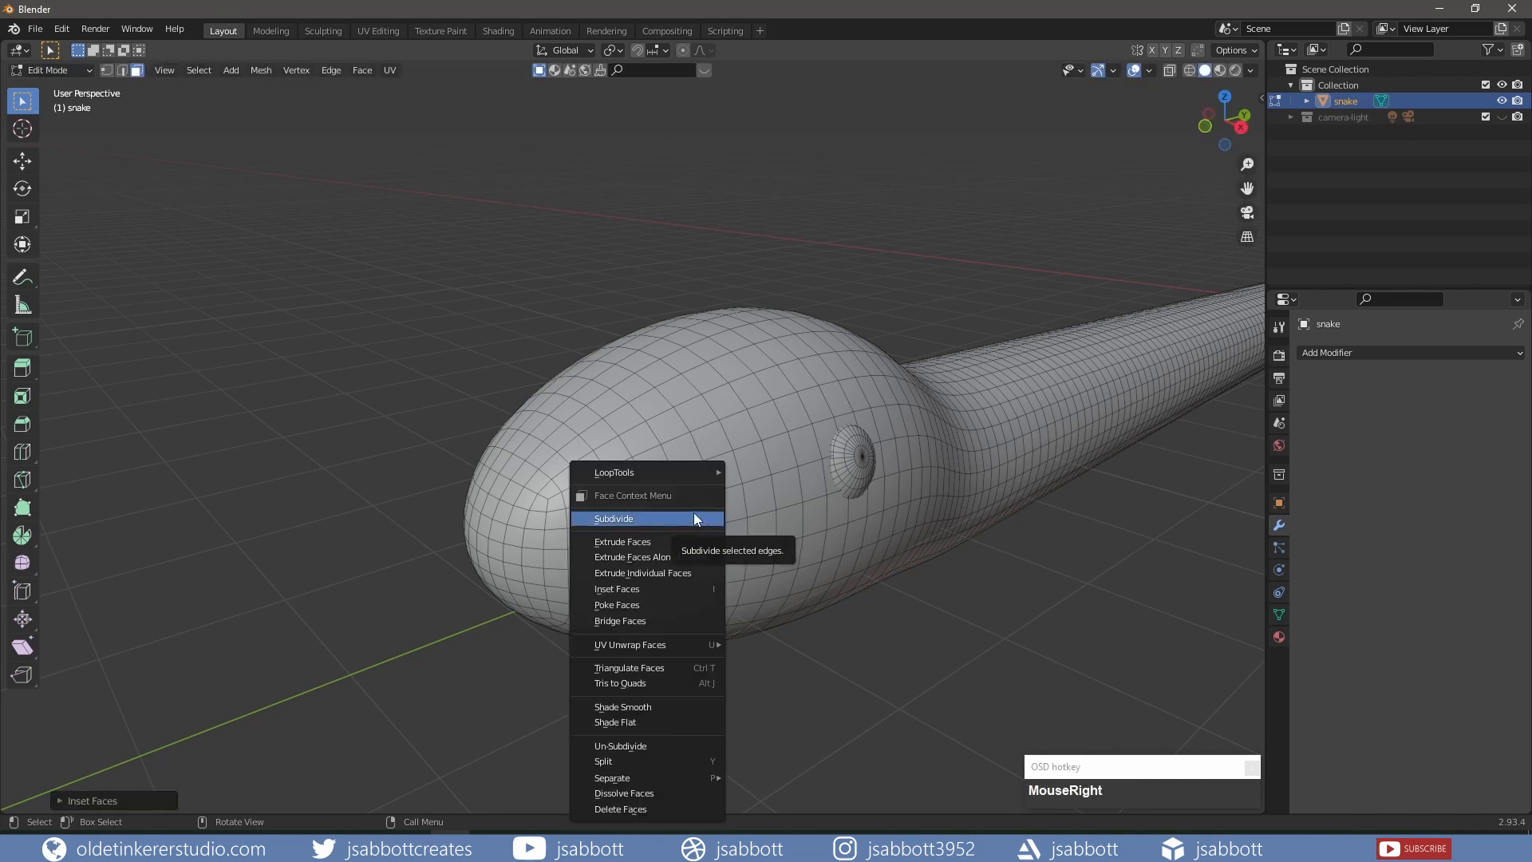
mouse_move(692, 475)
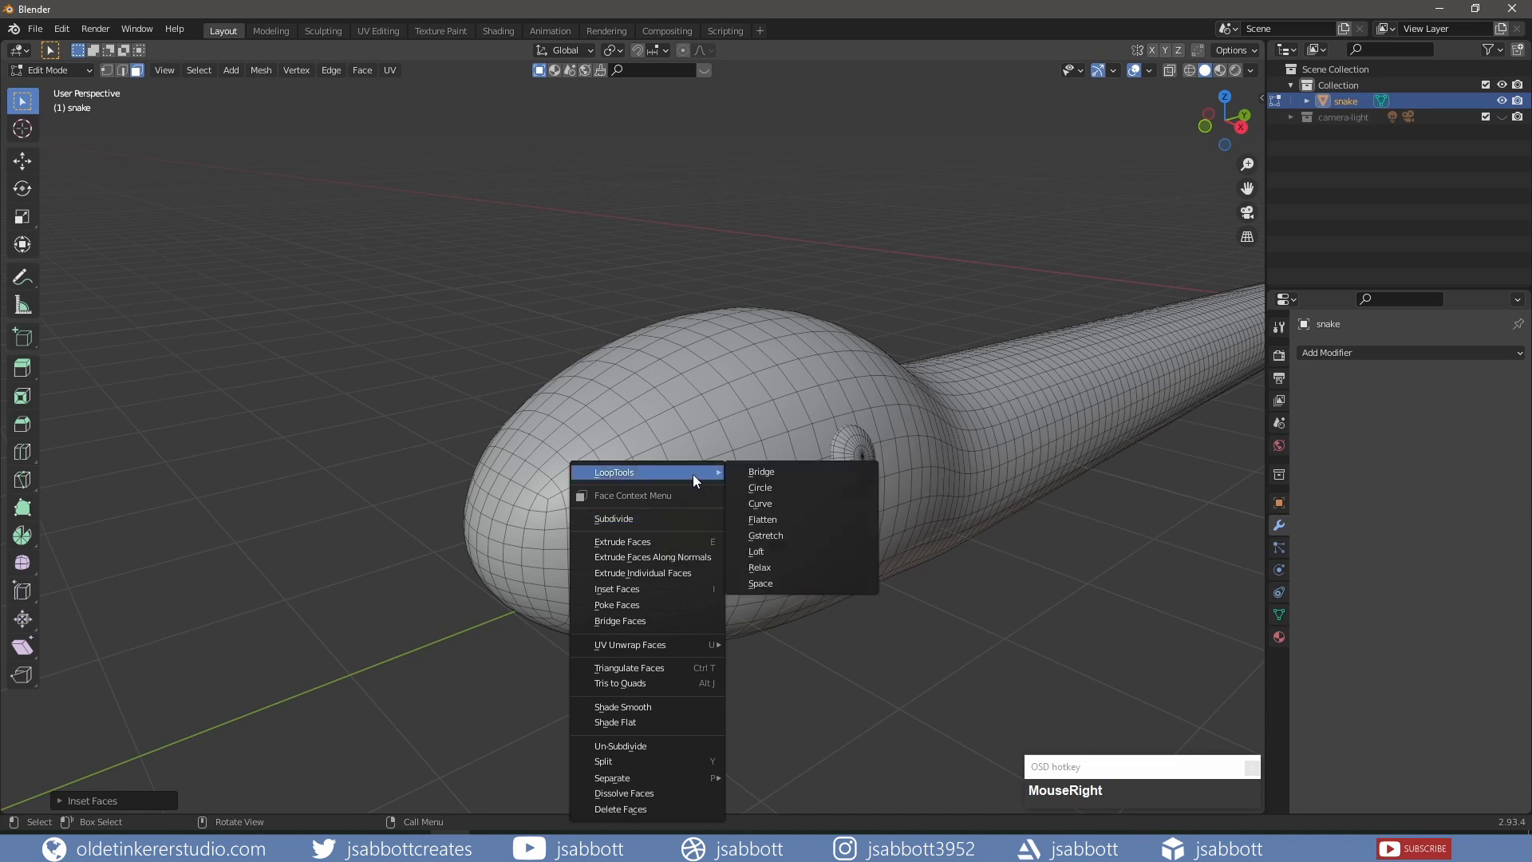
left_click(769, 485)
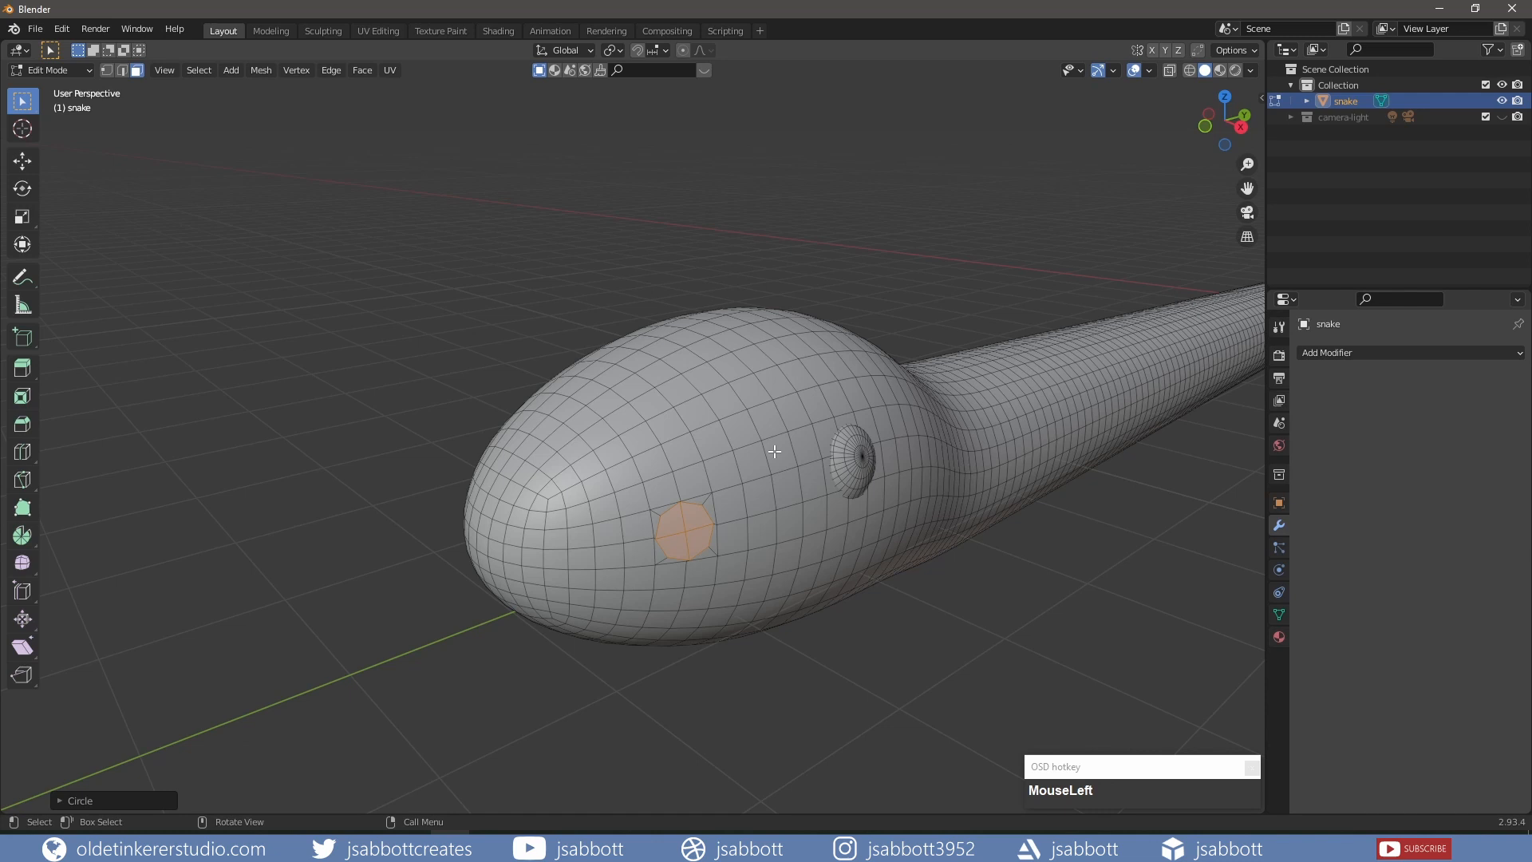
Inset the round snout faces by about 0.048 m and extrude them about 0.062 m inward to form nostrils.
key("i")
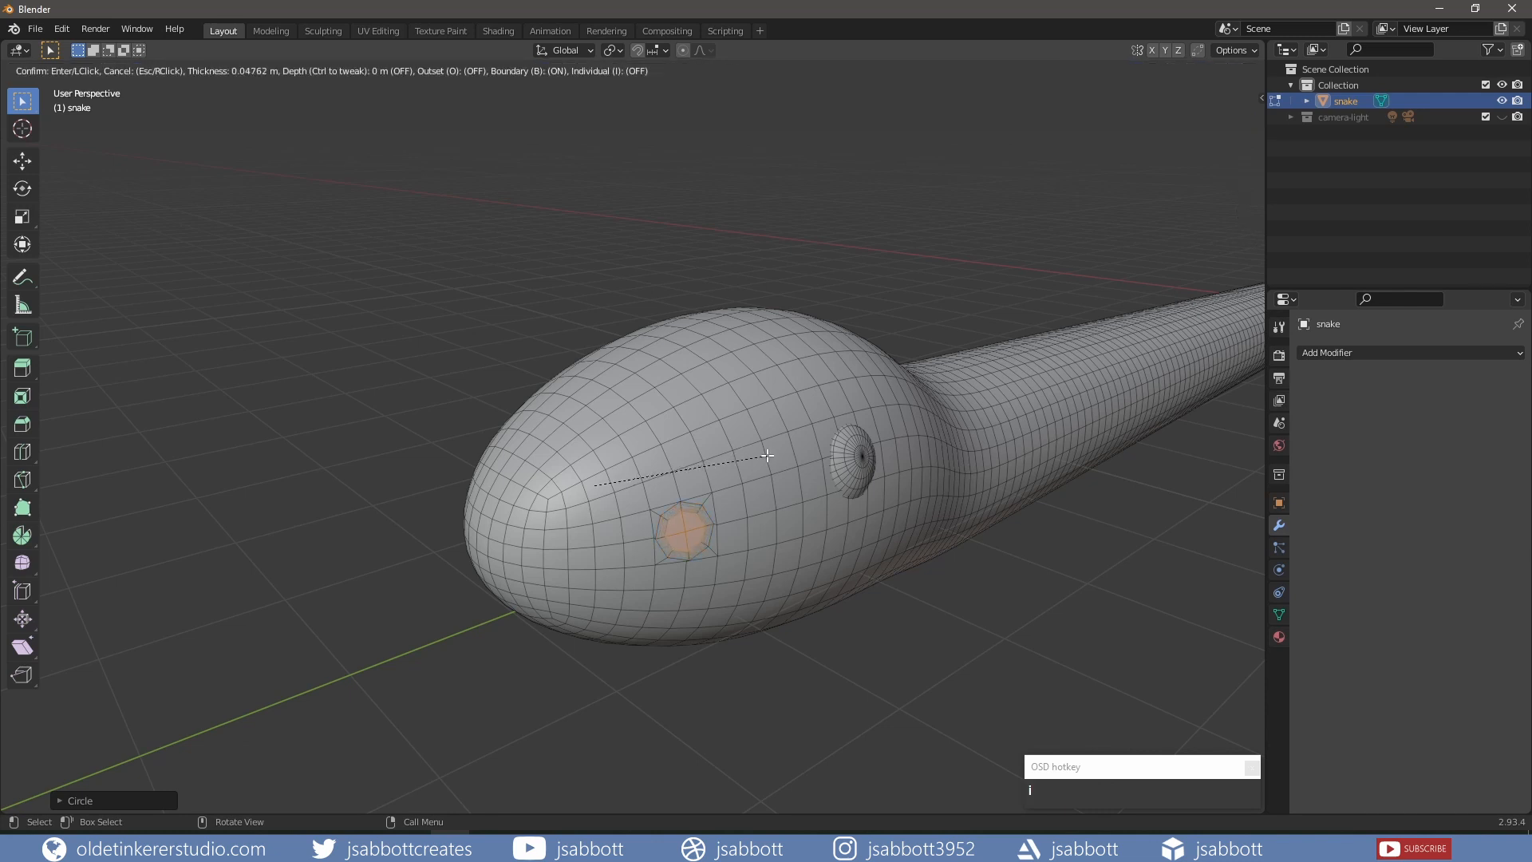
left_click(767, 455)
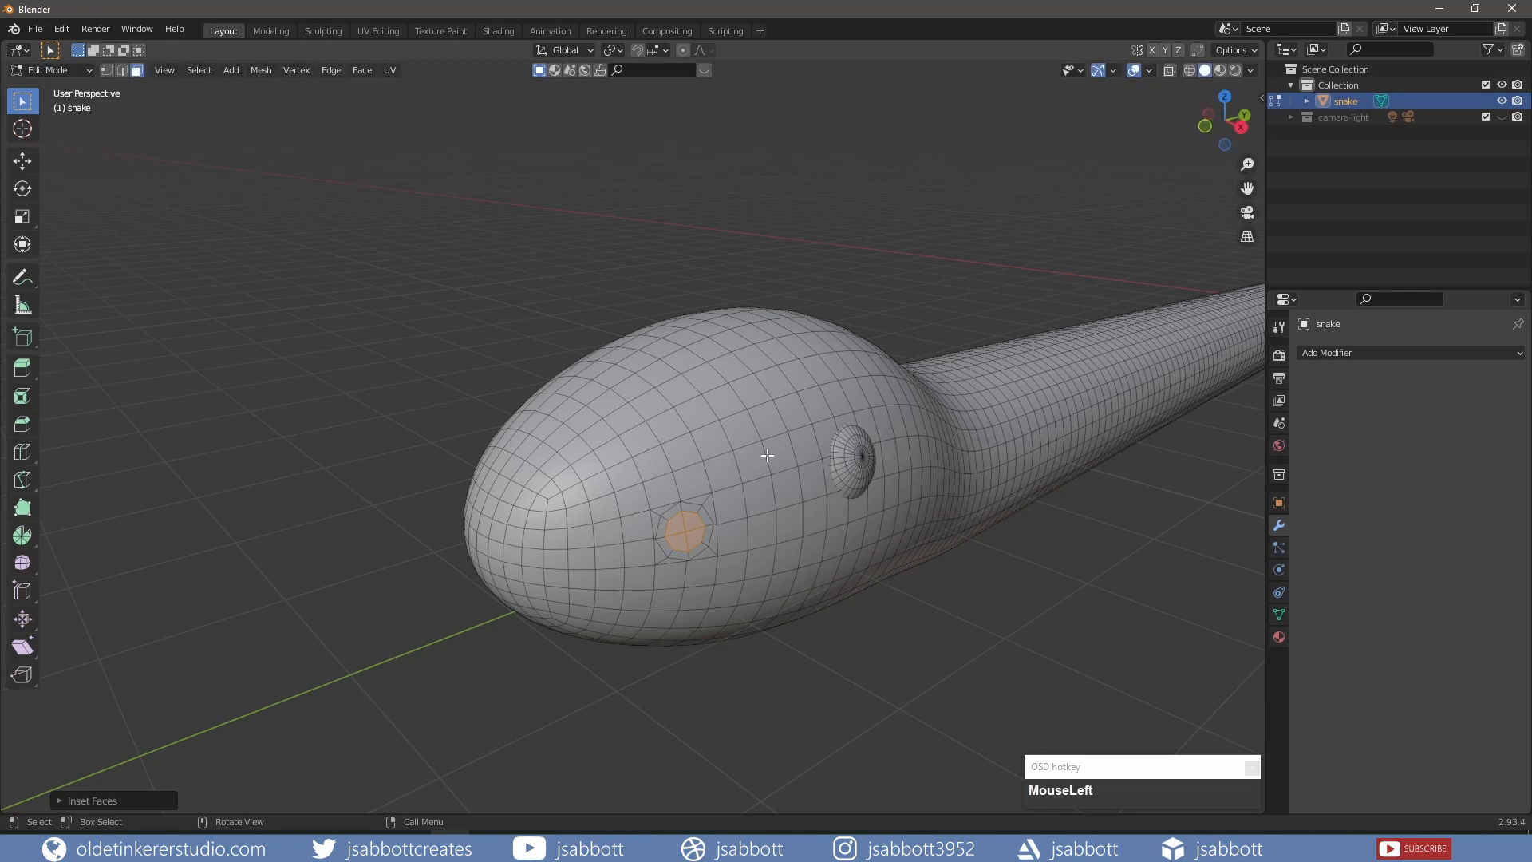
key("alt+e")
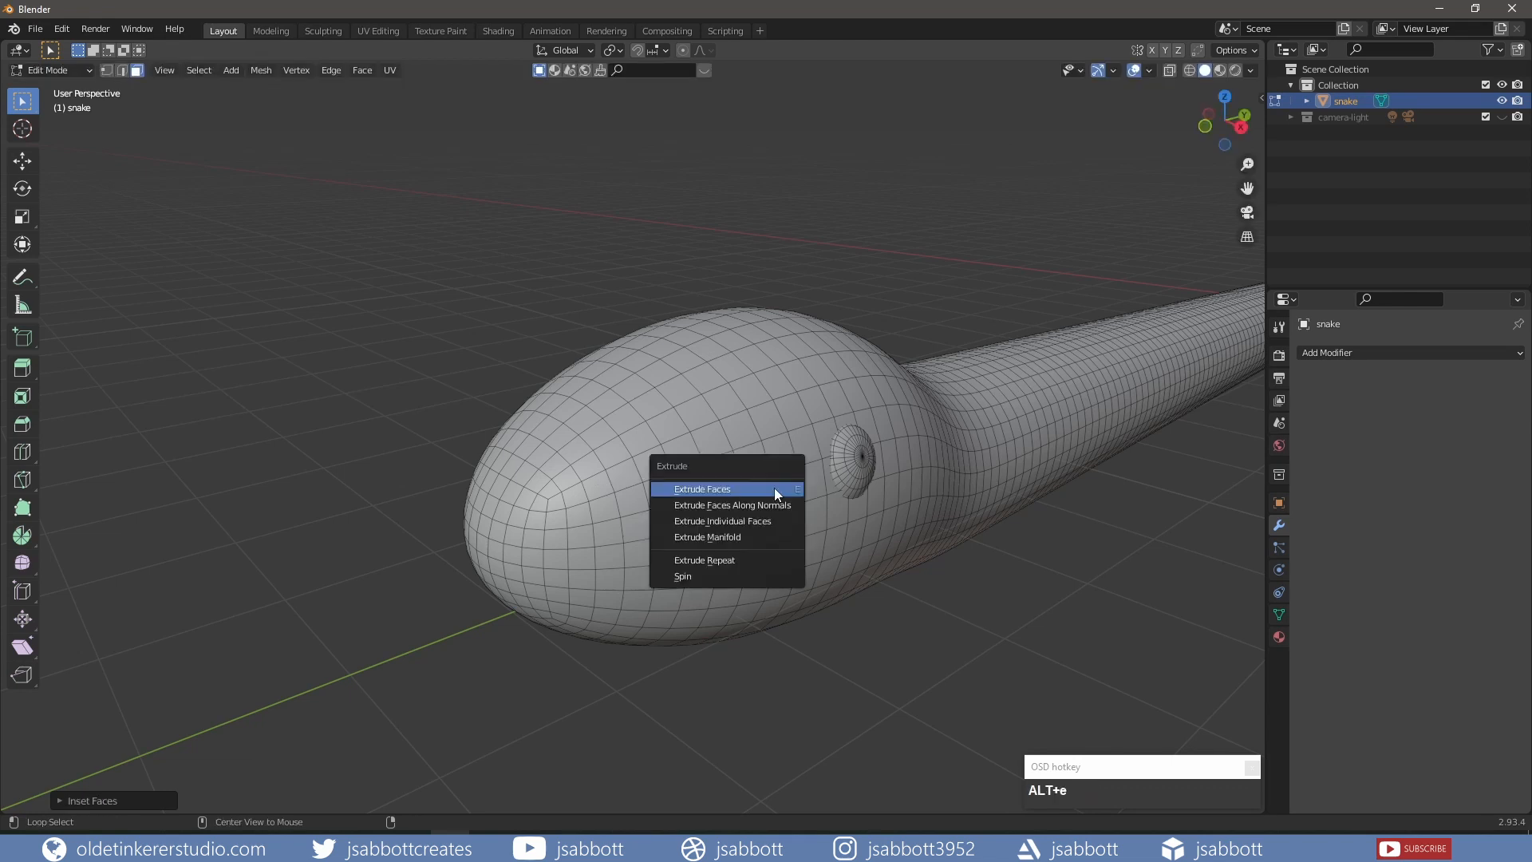
left_click(776, 493)
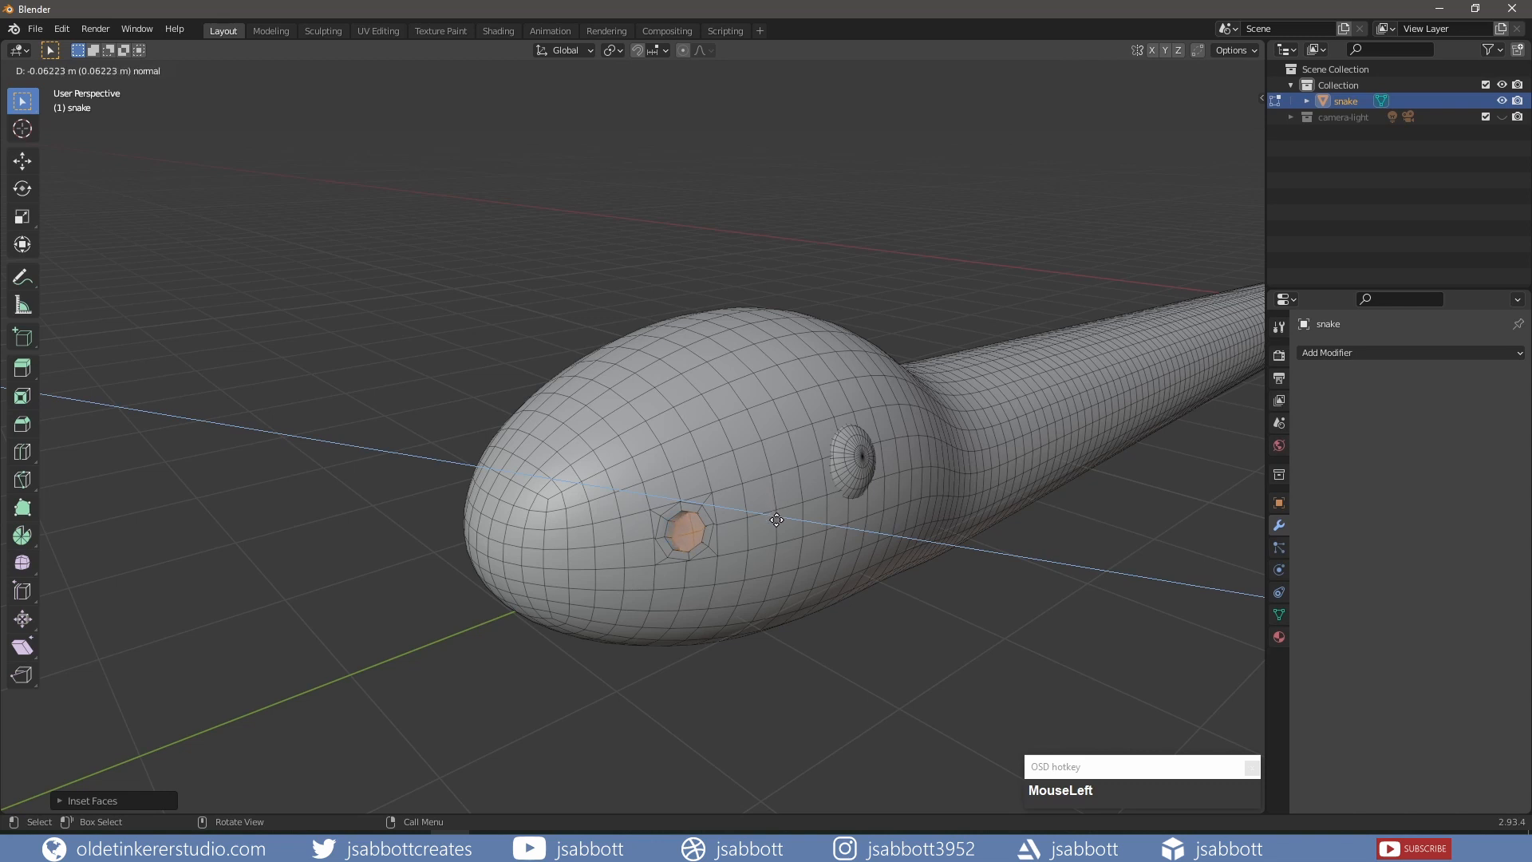
left_click(780, 523)
middle_click_drag(780, 524, 840, 472)
key("Tab")
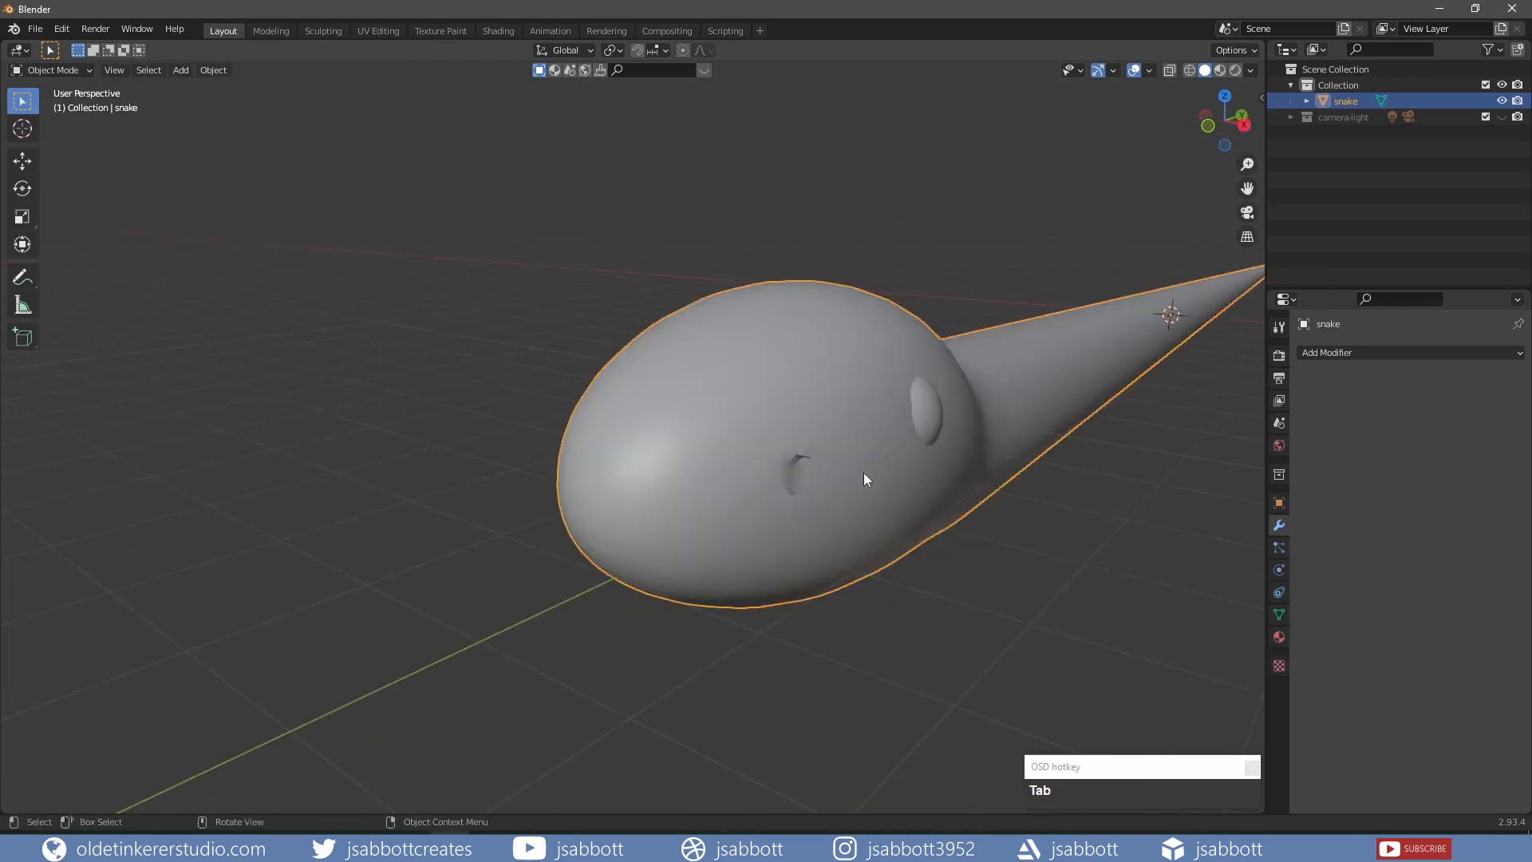
Scale the whole snake uniformly down to about 0.33 of its size.
key("KP_3")
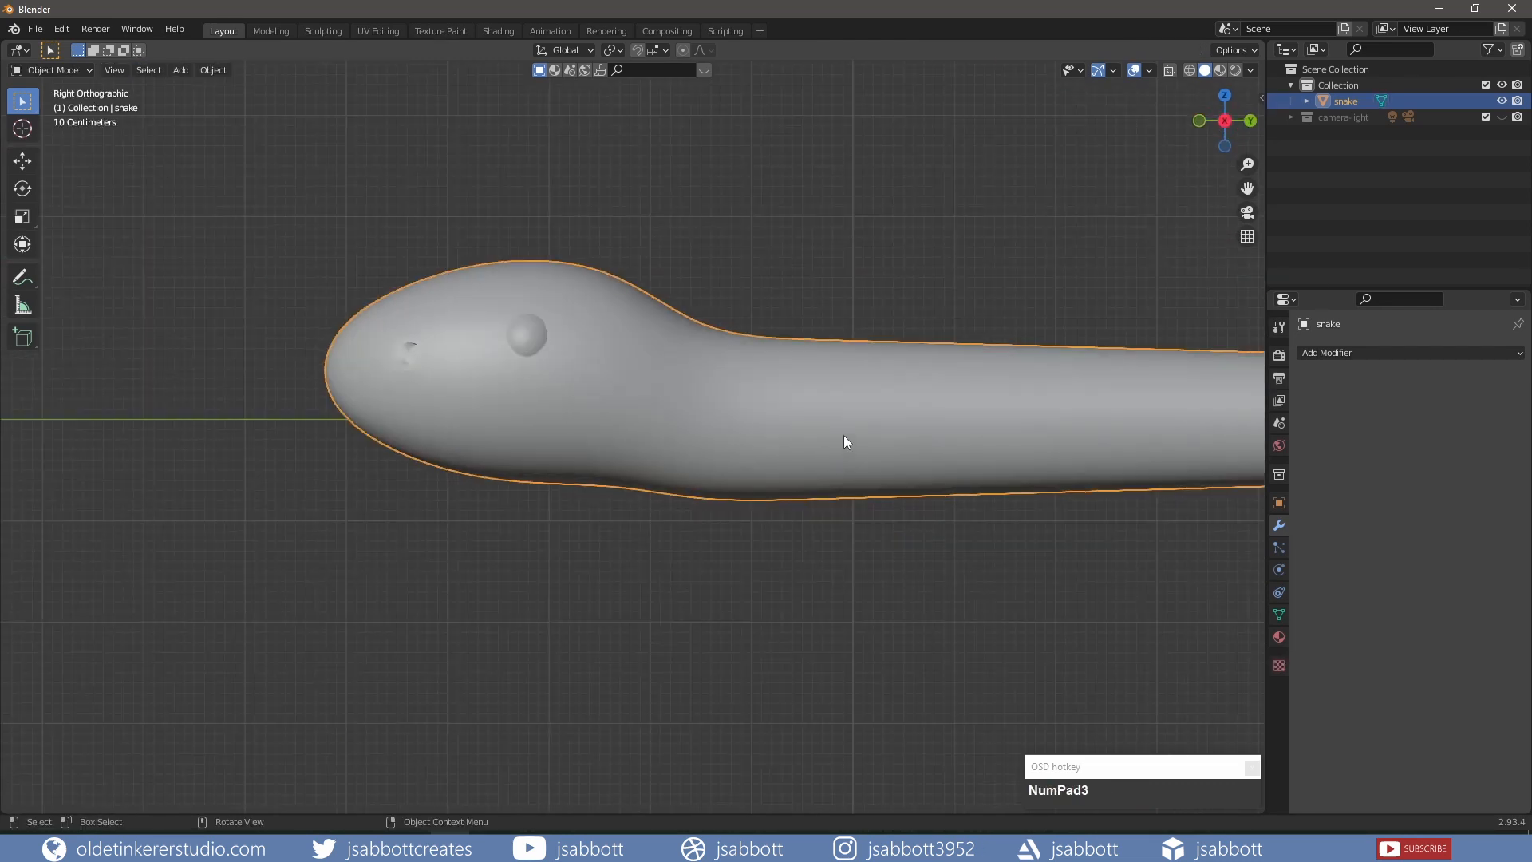
scroll(844, 431, "down", 5)
middle_click_drag(913, 375, 643, 367, "shift")
scroll(924, 342, "down", 3)
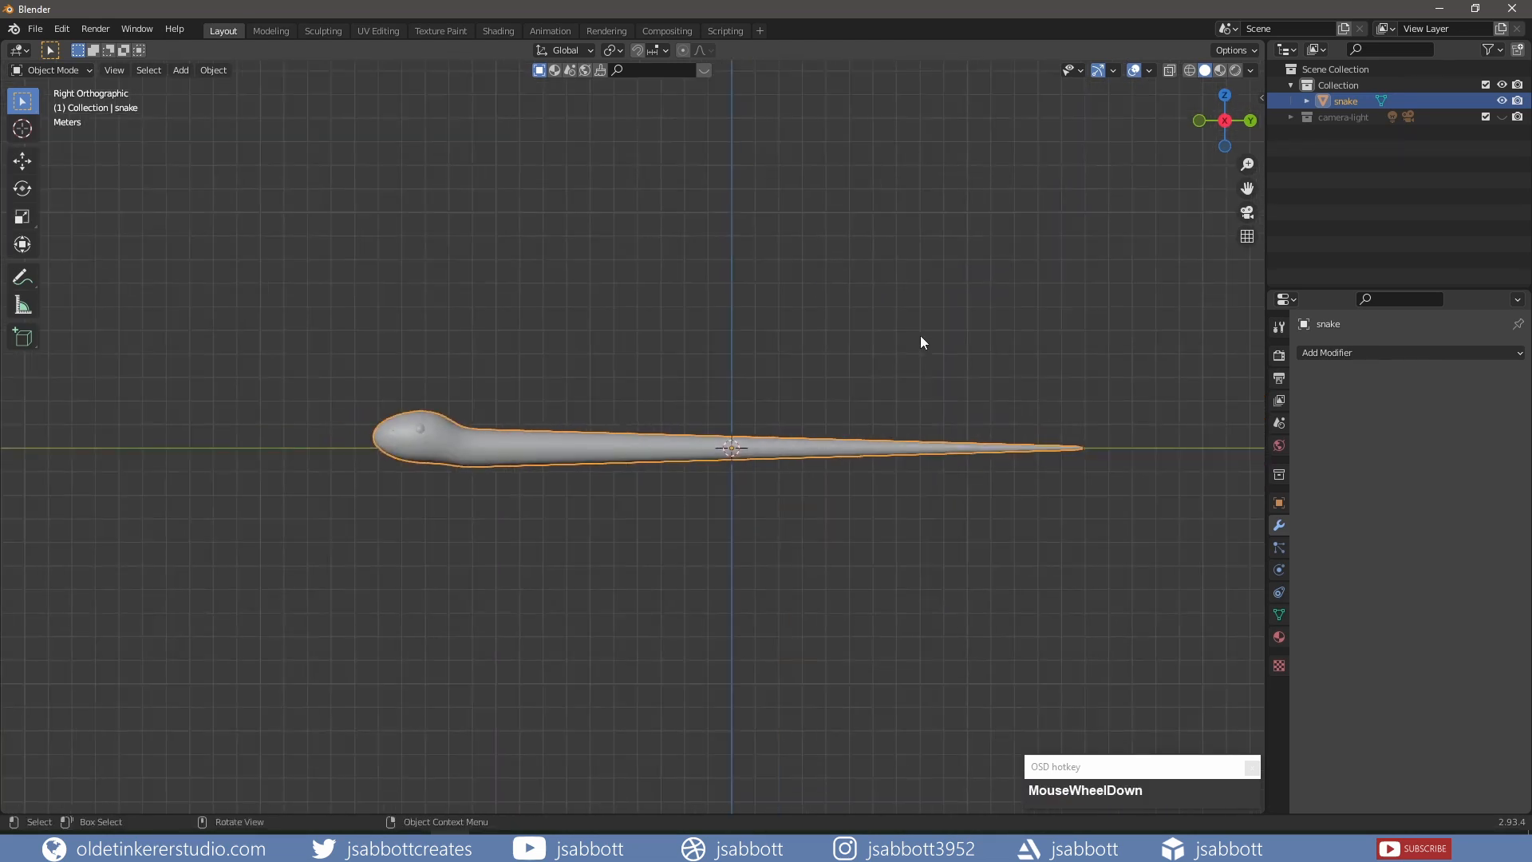
key("s")
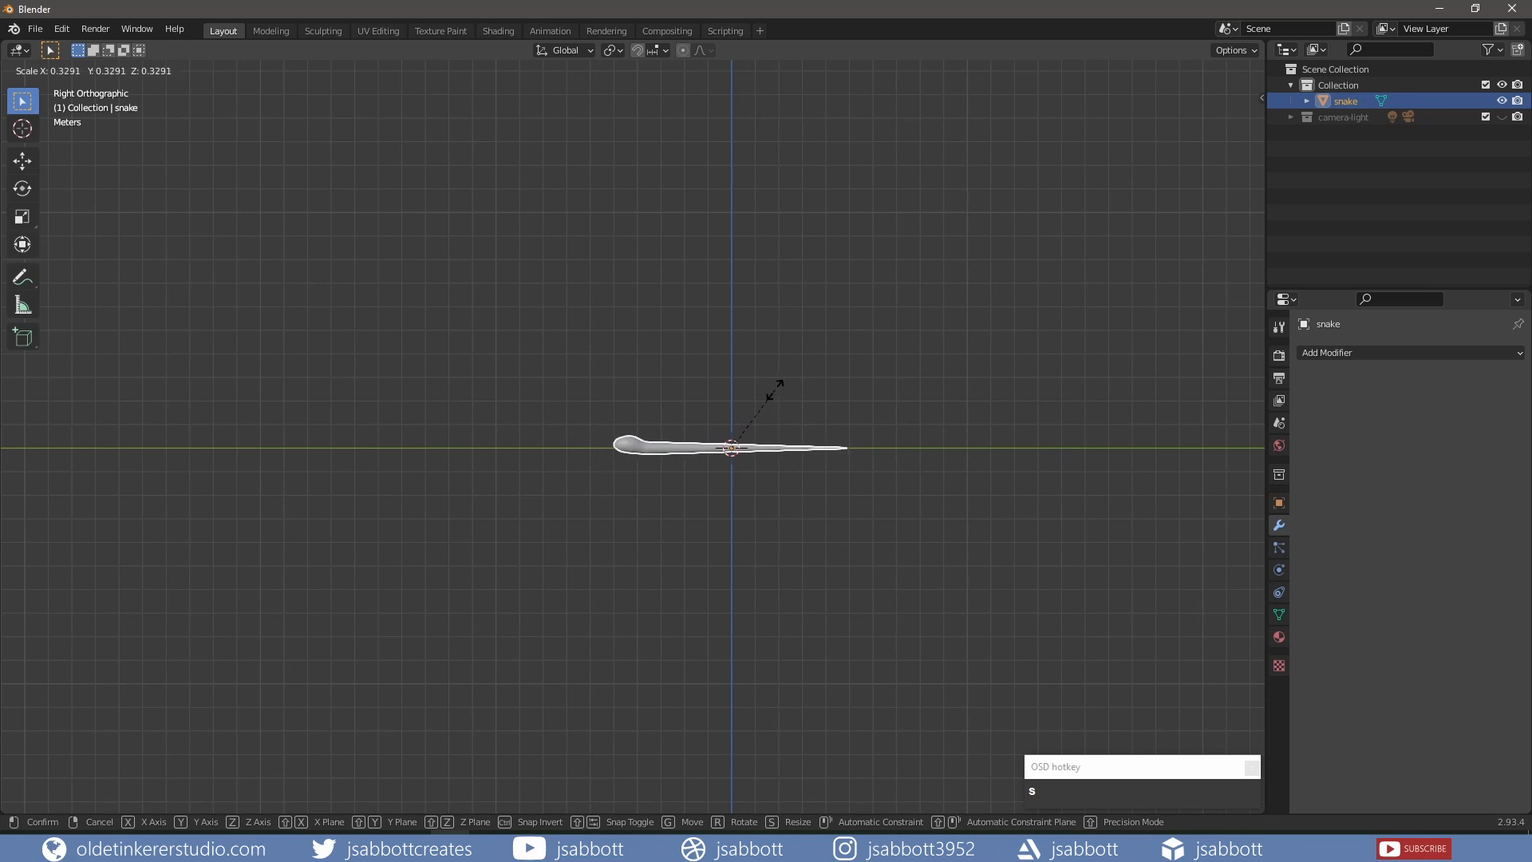
left_click(782, 394)
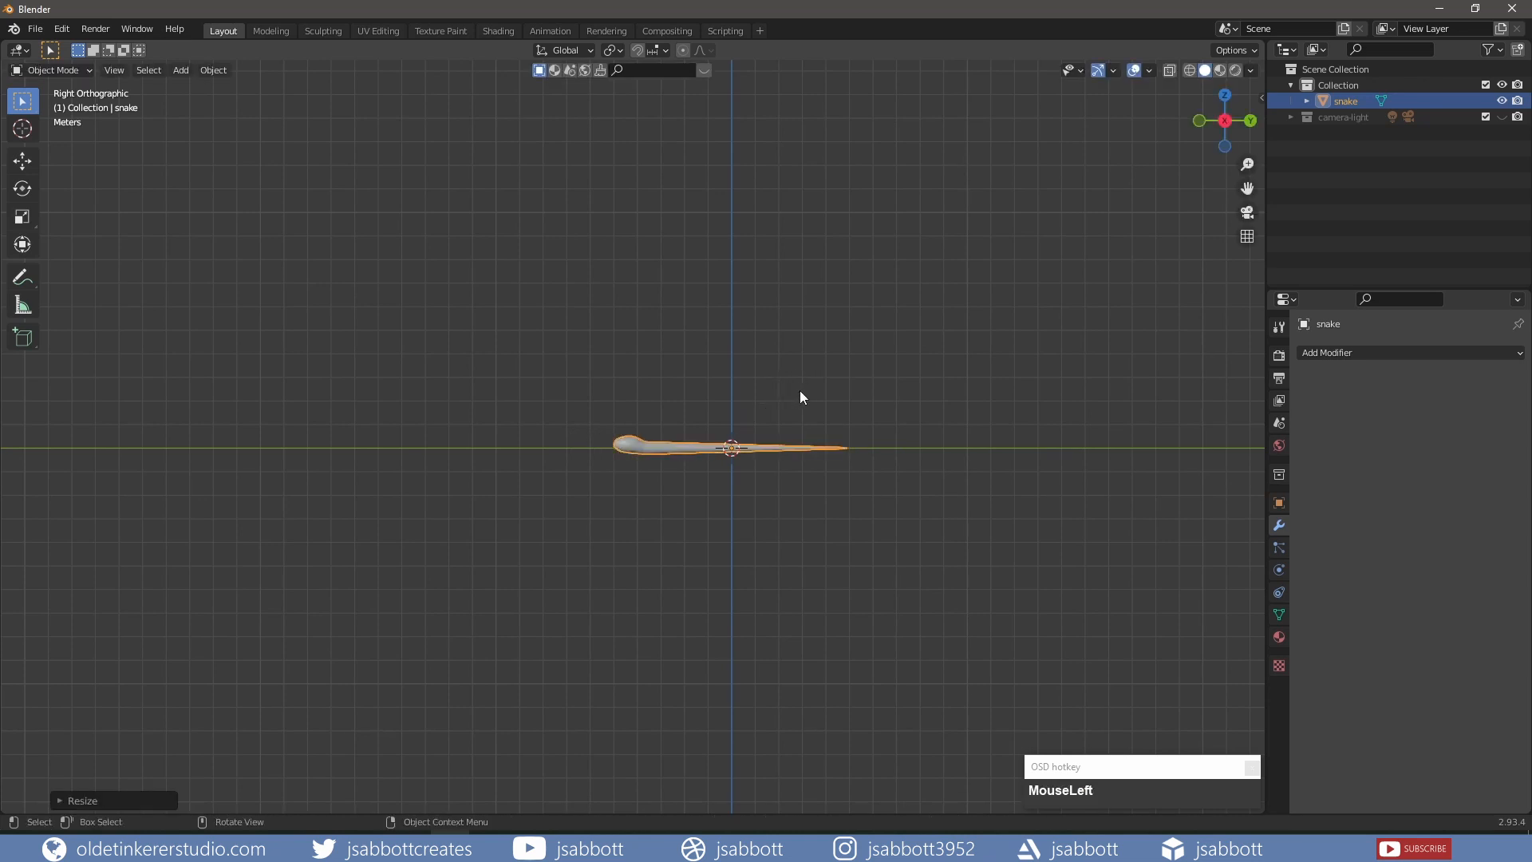
Apply all transforms to the snake and save the file as snake-oct2021.blend.
key("ctrl+a")
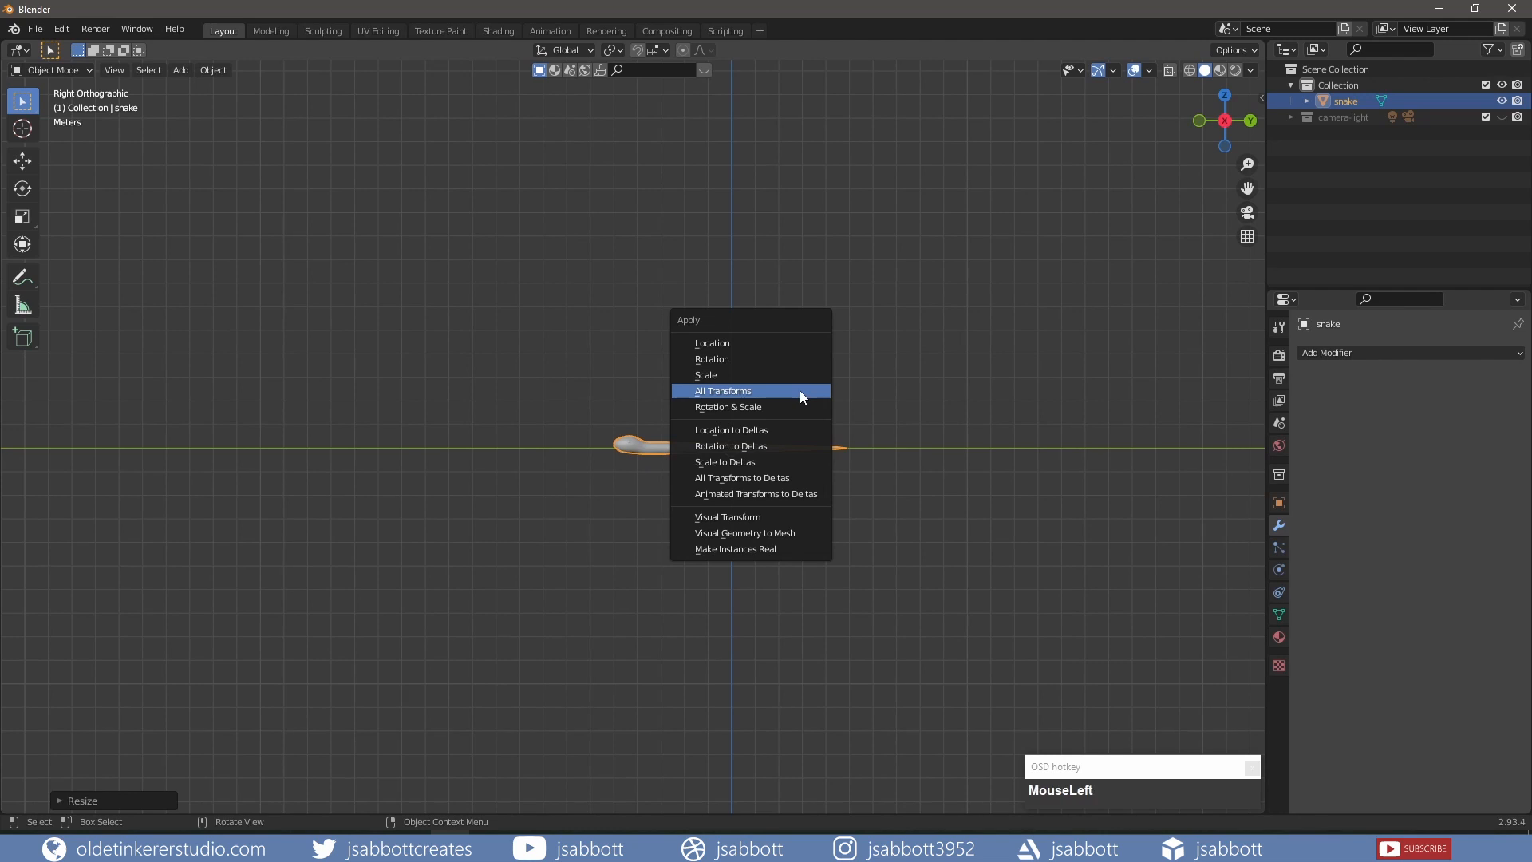
left_click(801, 391)
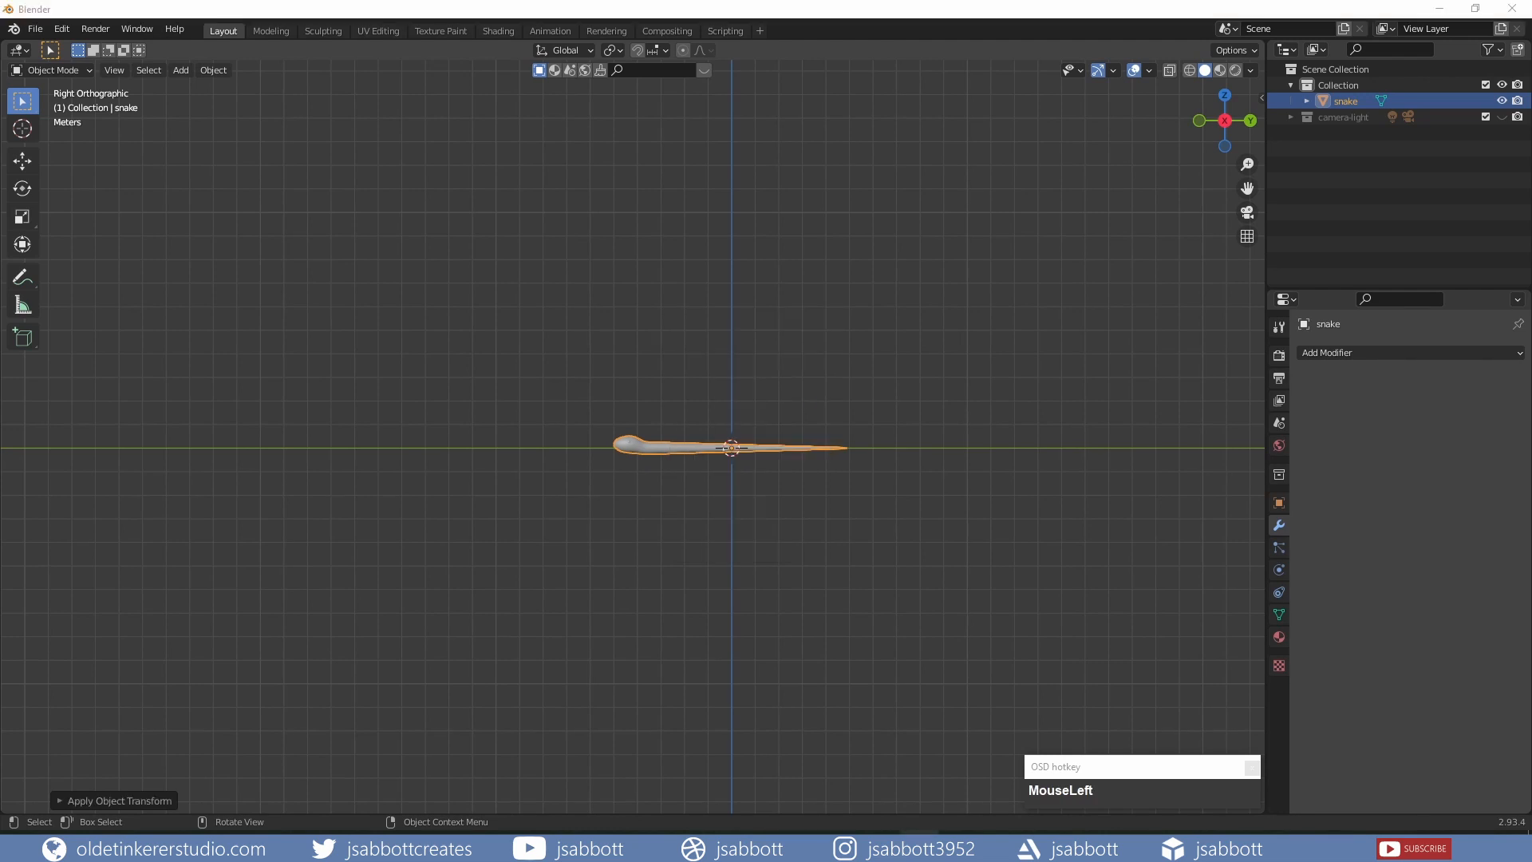
type("and apply all the t")
Split off two stacked areas beside the 3D viewport, with a UV Editor above a Shader Editor whose sidebar is hidden.
left_click(10, 46)
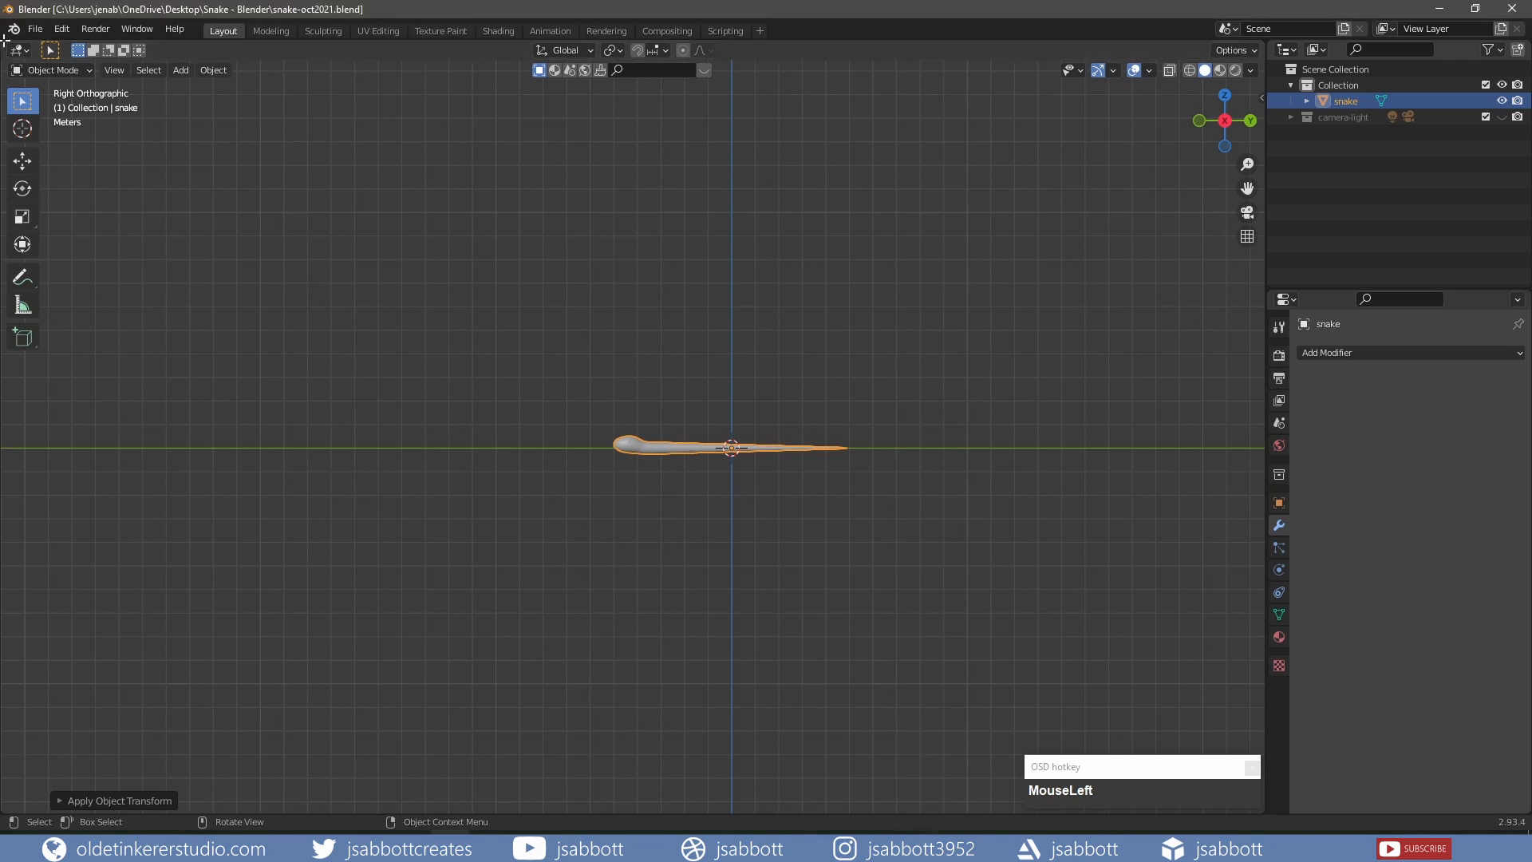
left_click_drag(6, 44, 199, 331)
left_click(20, 51)
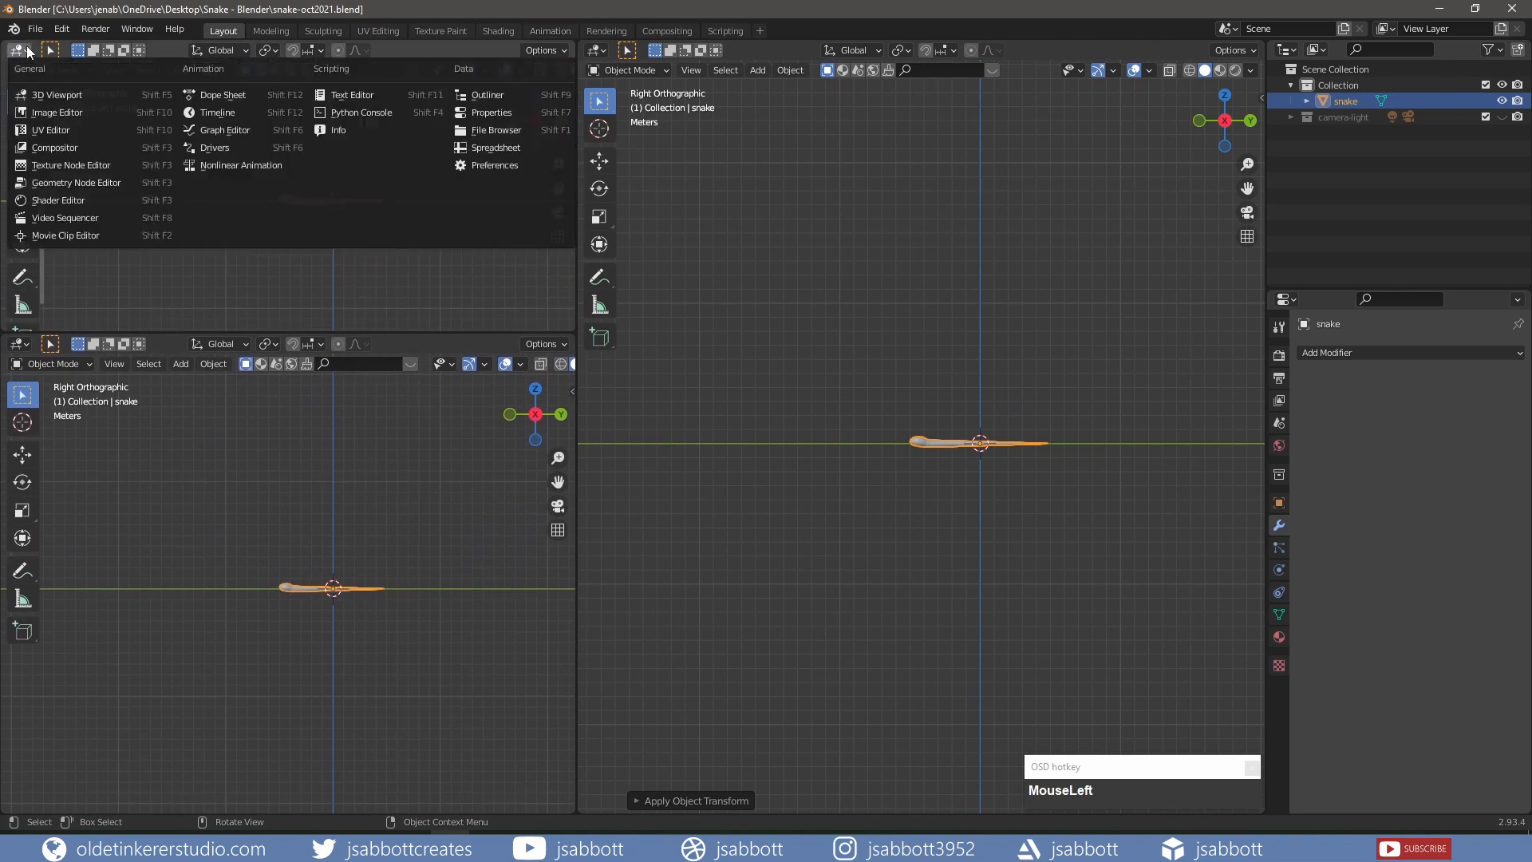
left_click(63, 133)
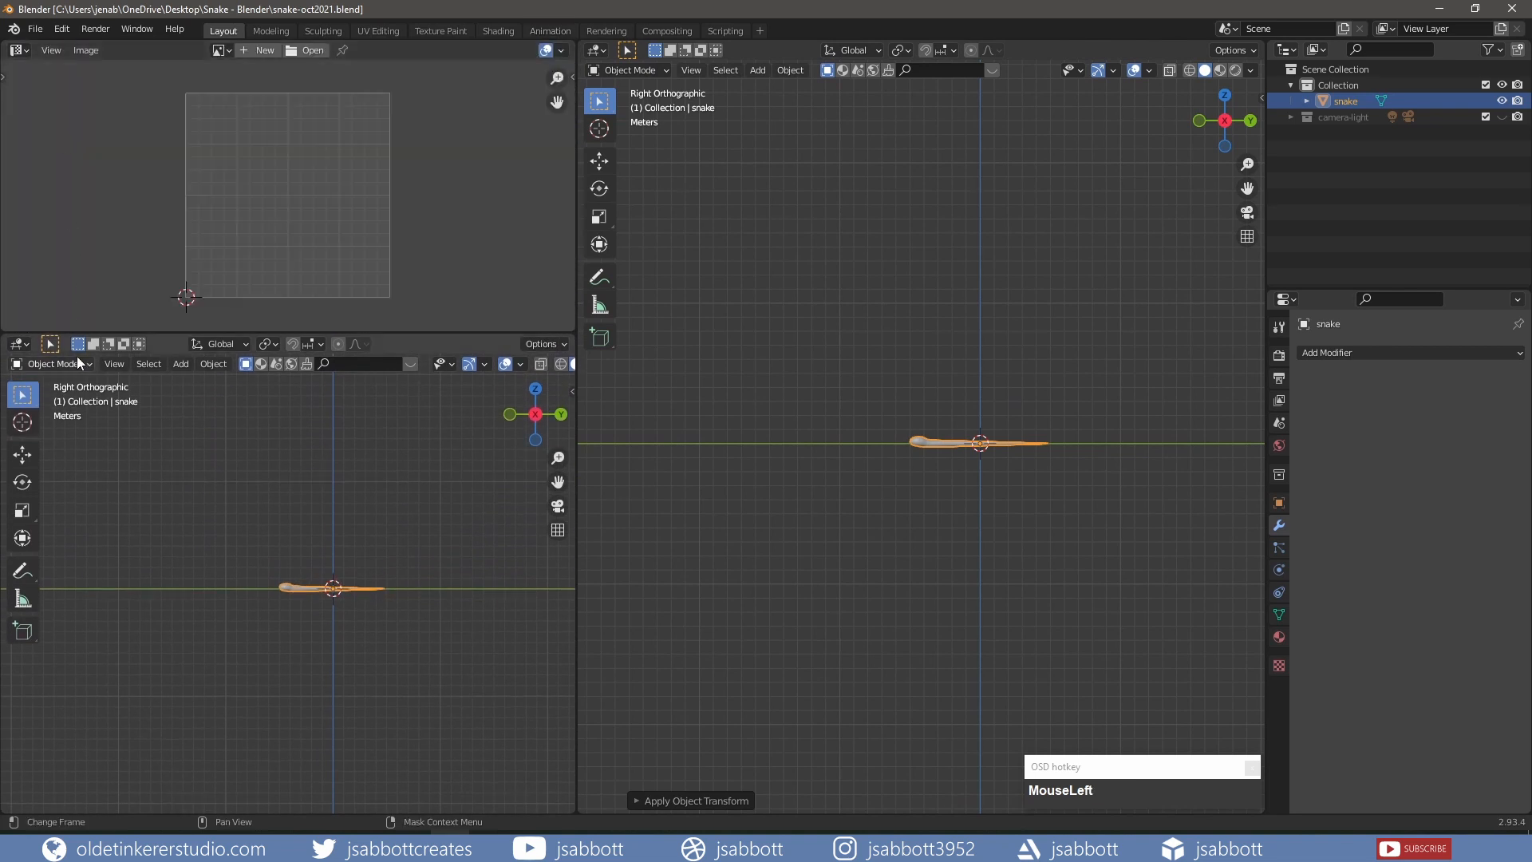
left_click(20, 344)
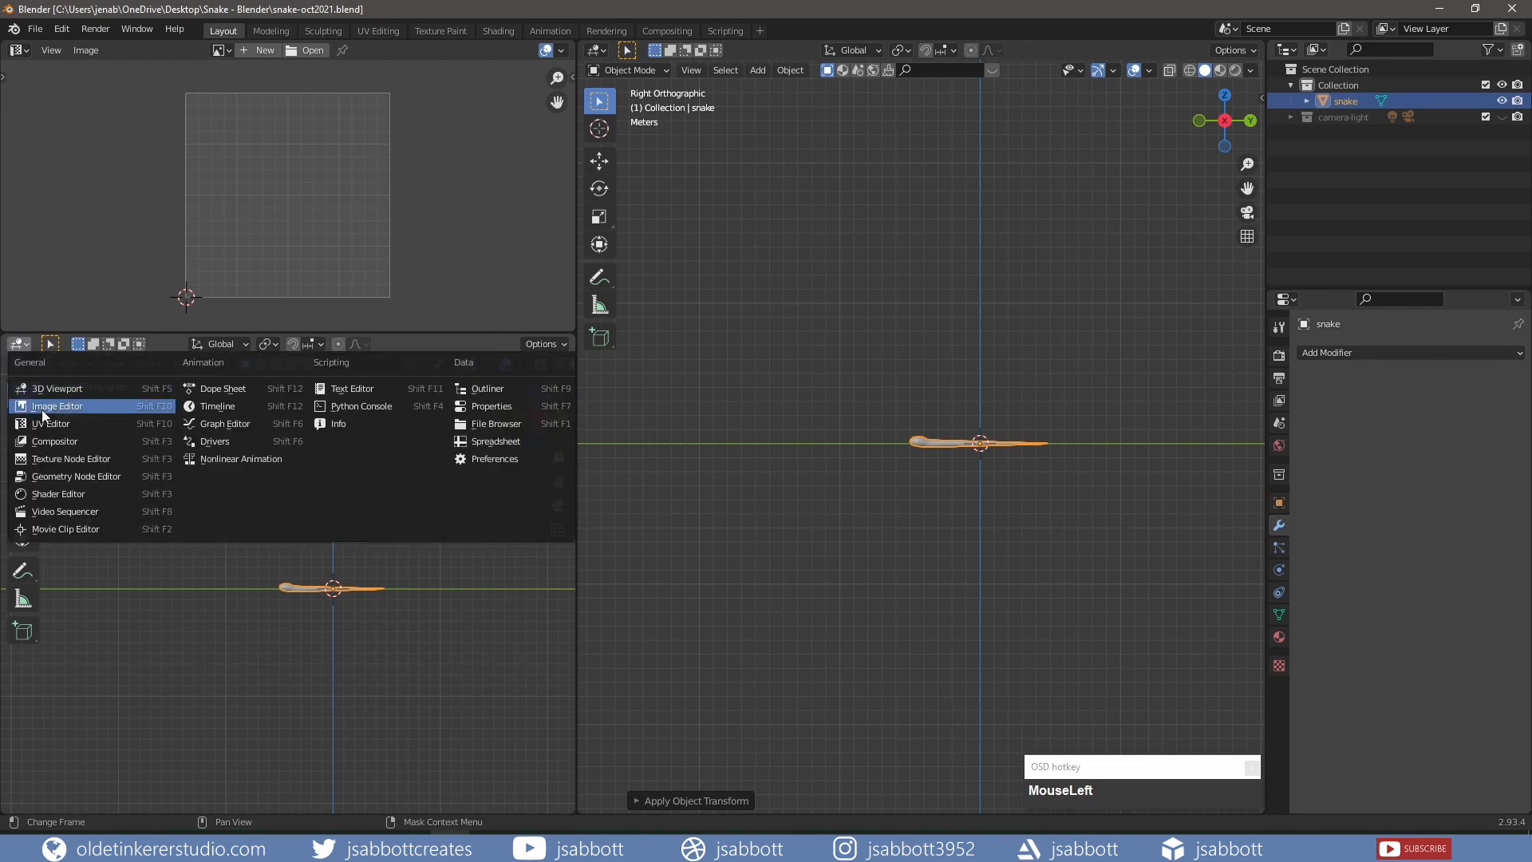
left_click(56, 494)
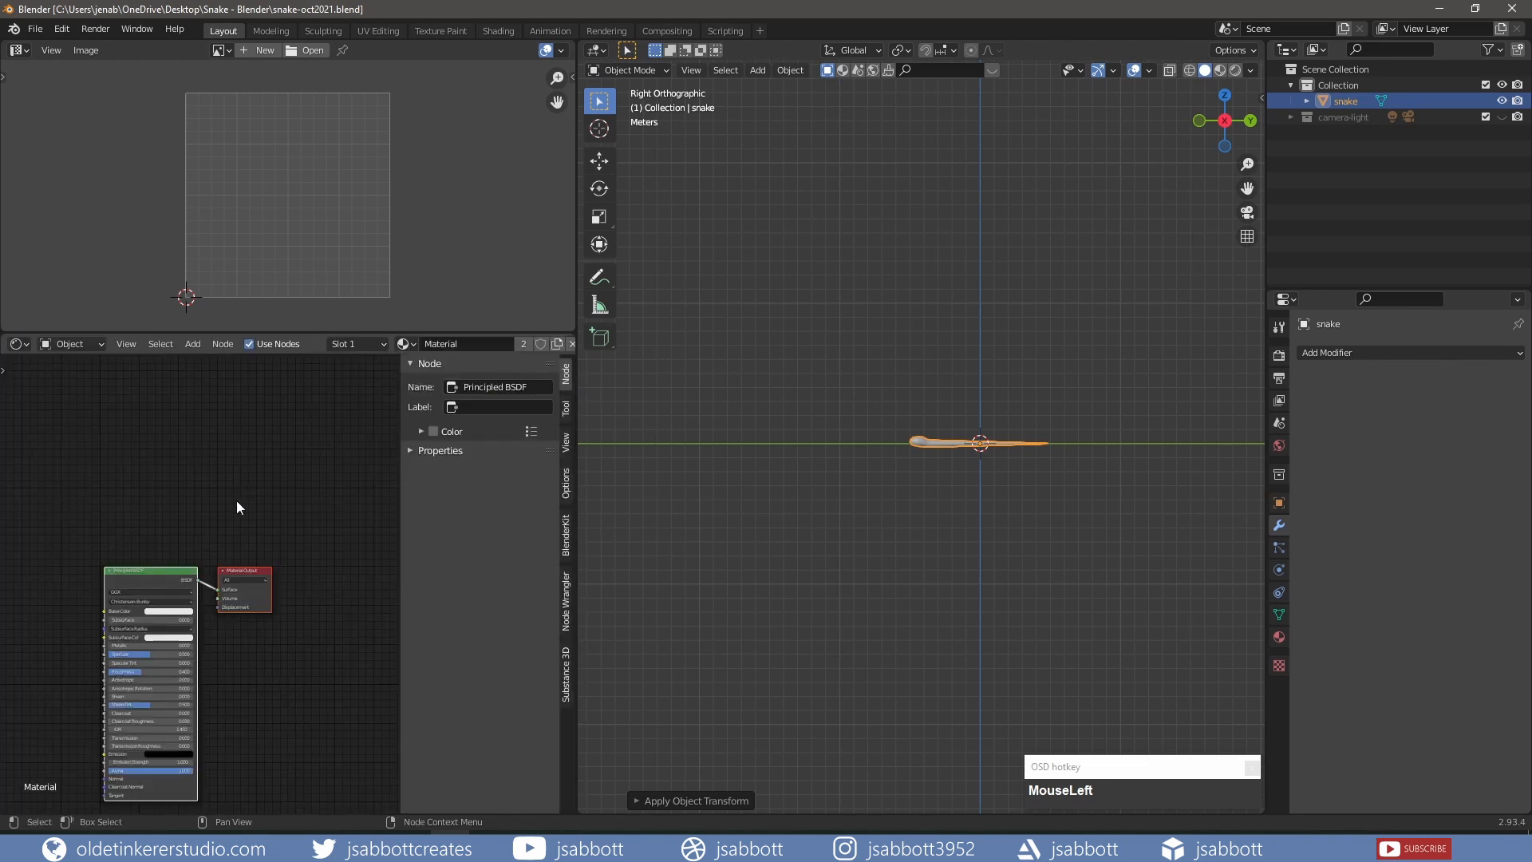
key("n")
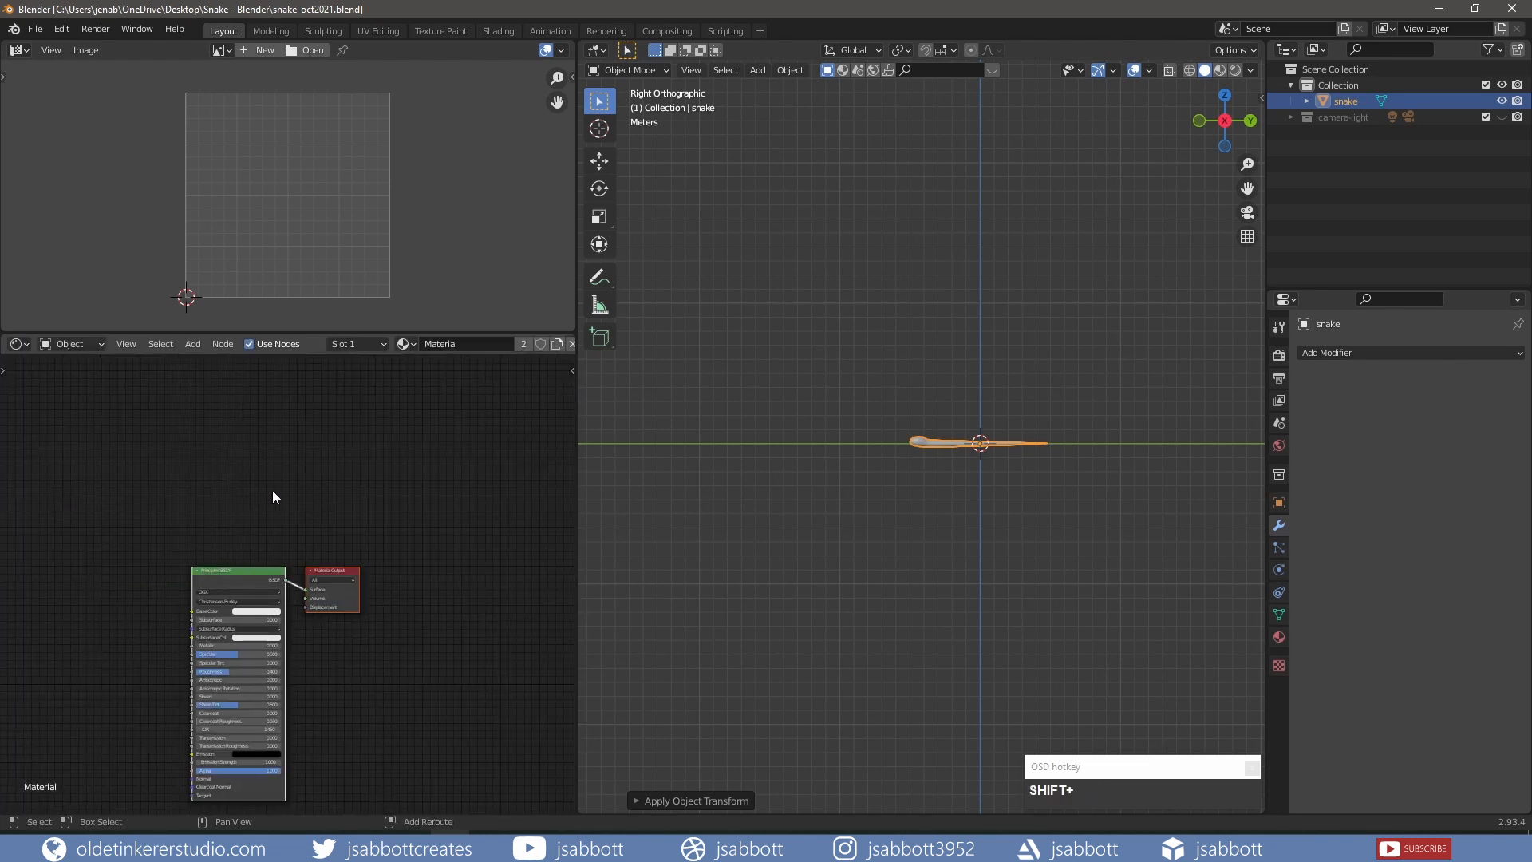
middle_click_drag(271, 490, 407, 396, "shift")
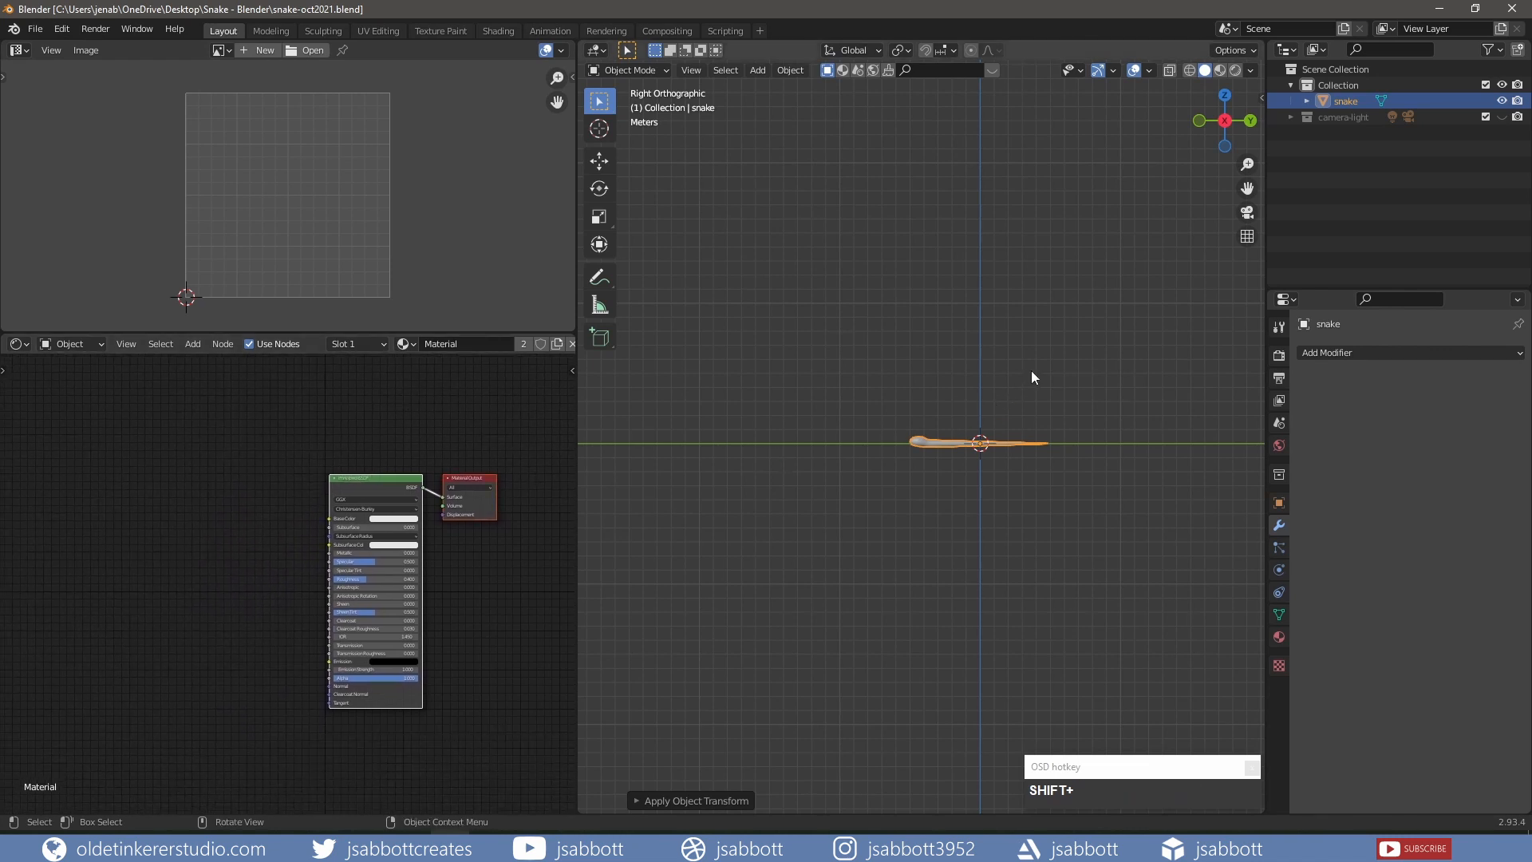
In Edit Mode with edge selection, clear the selection and select two adjoining lengthwise edges low on one side of the snout tip.
scroll(1018, 370, "up", 10)
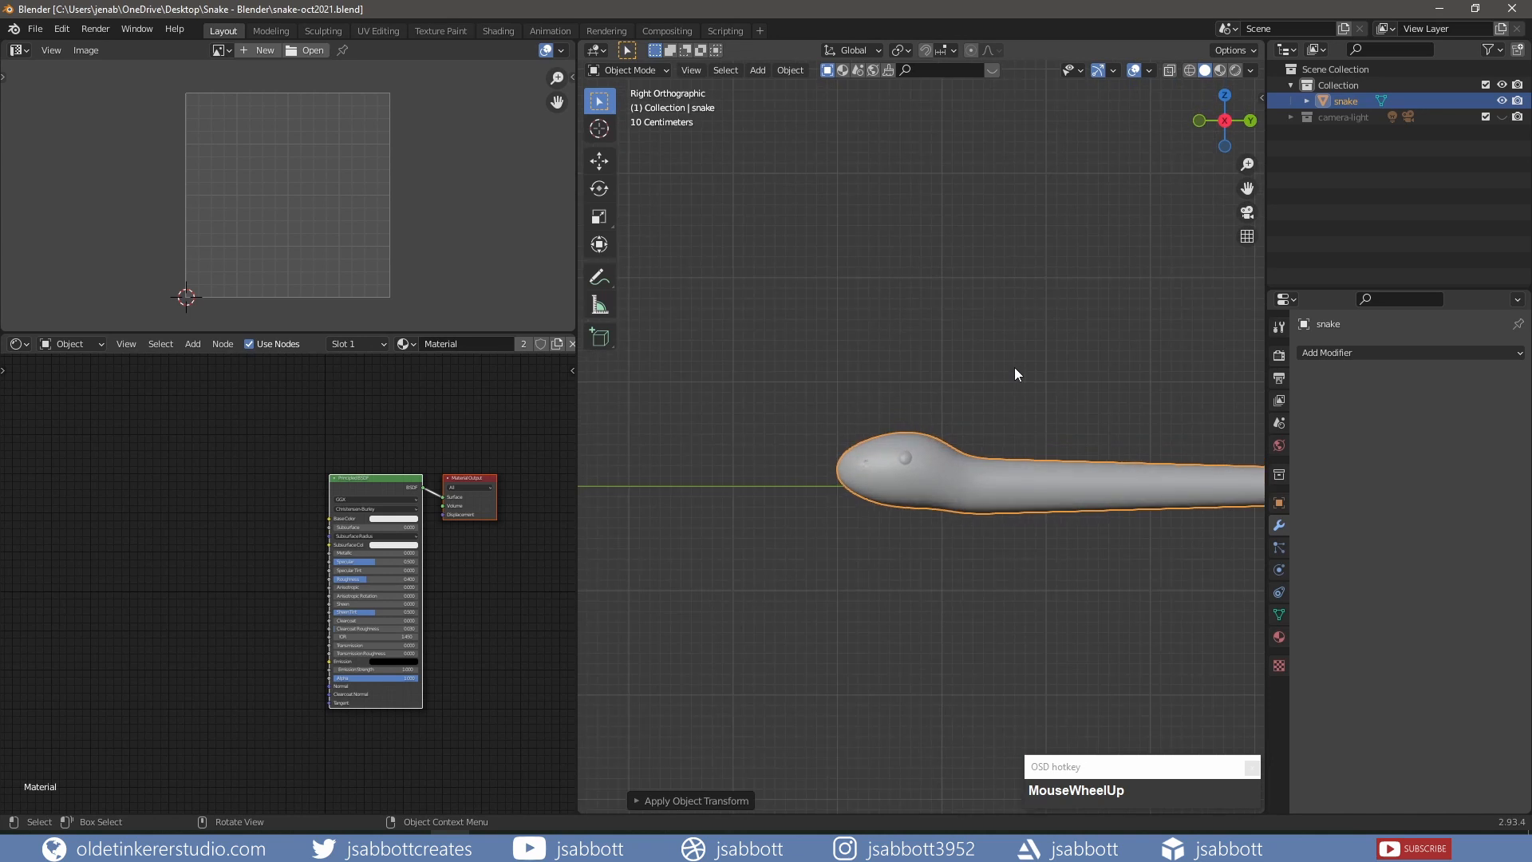
key("Tab")
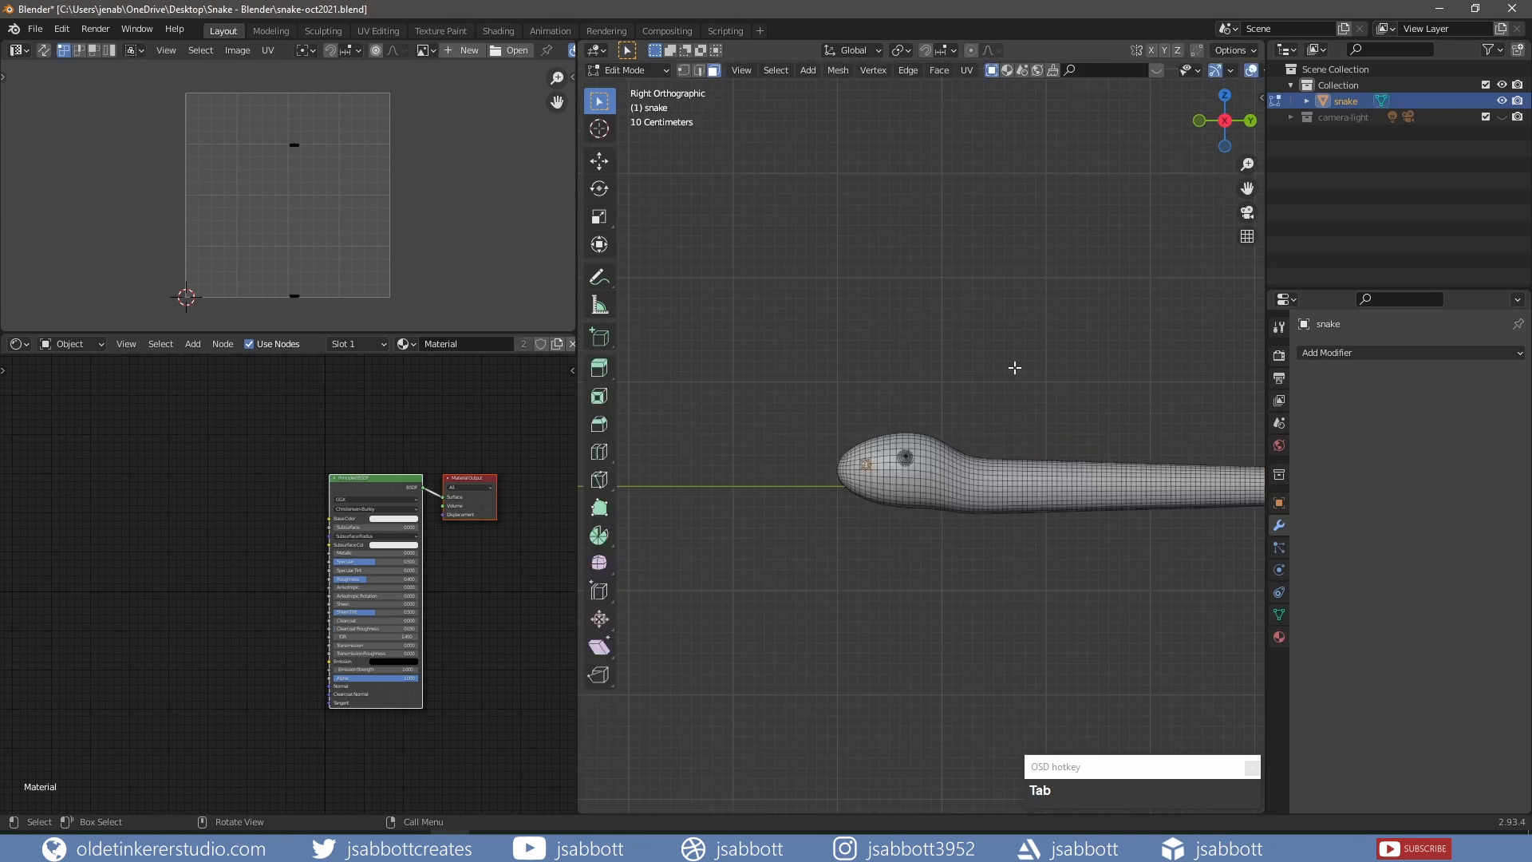
key("z")
key("KP_4")
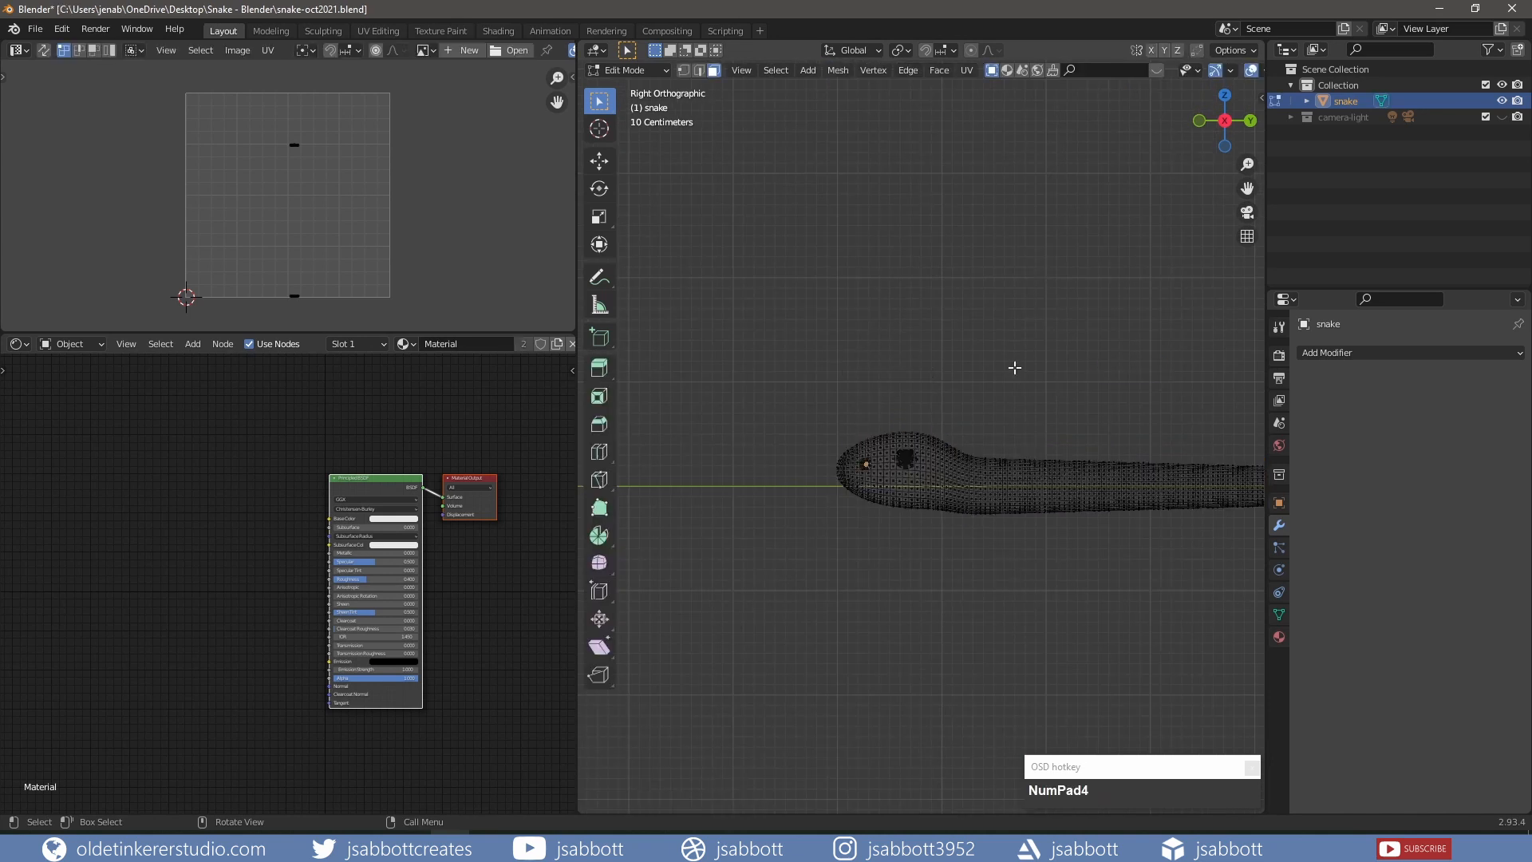
key("z")
key("KP_6")
scroll(780, 427, "up", 6)
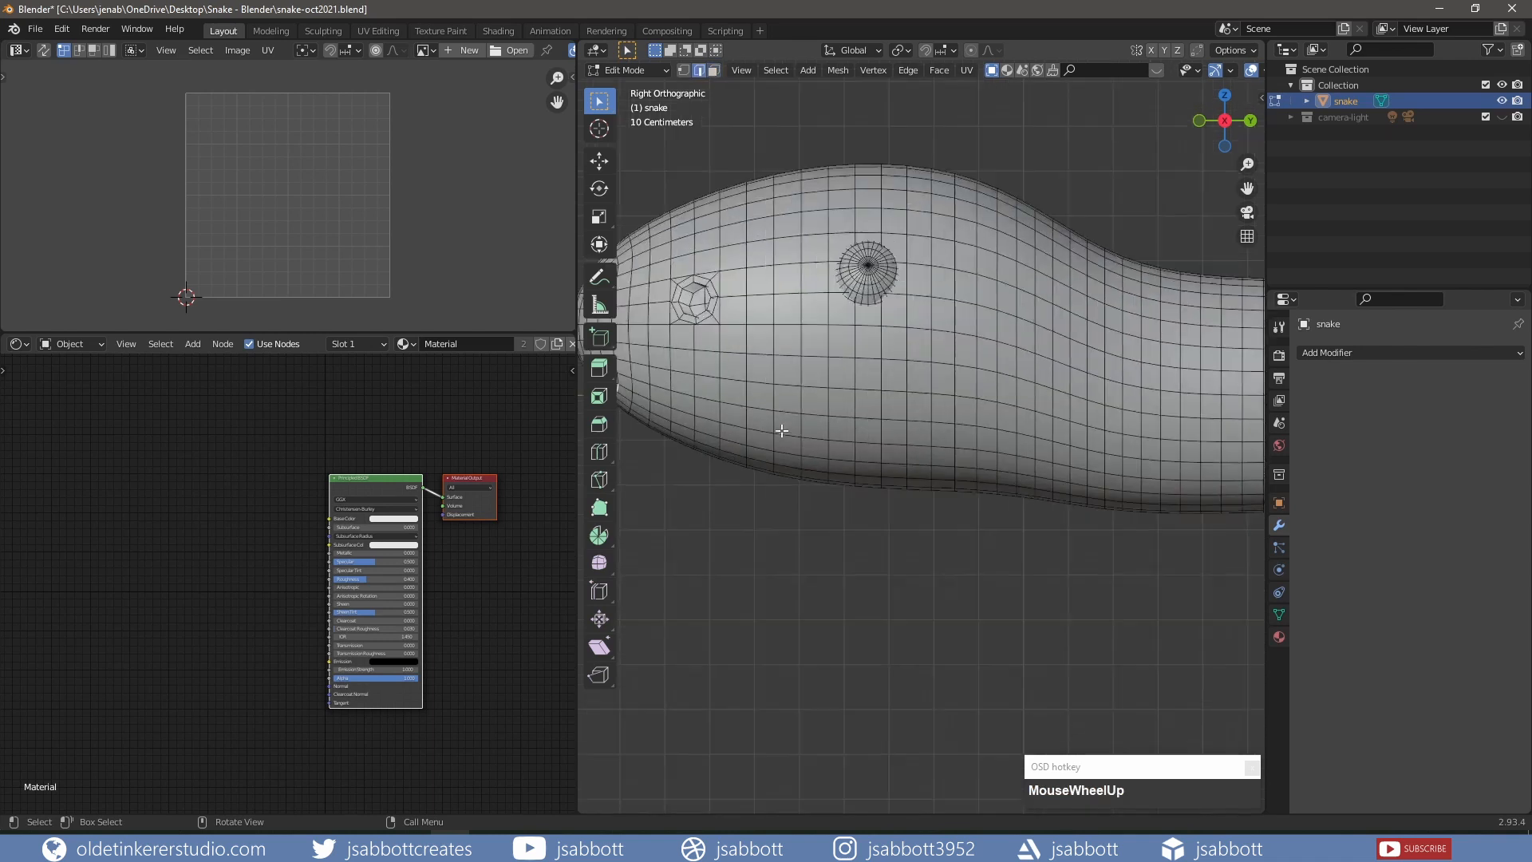
middle_click_drag(735, 427, 950, 454, "shift")
key("2")
key("alt+a")
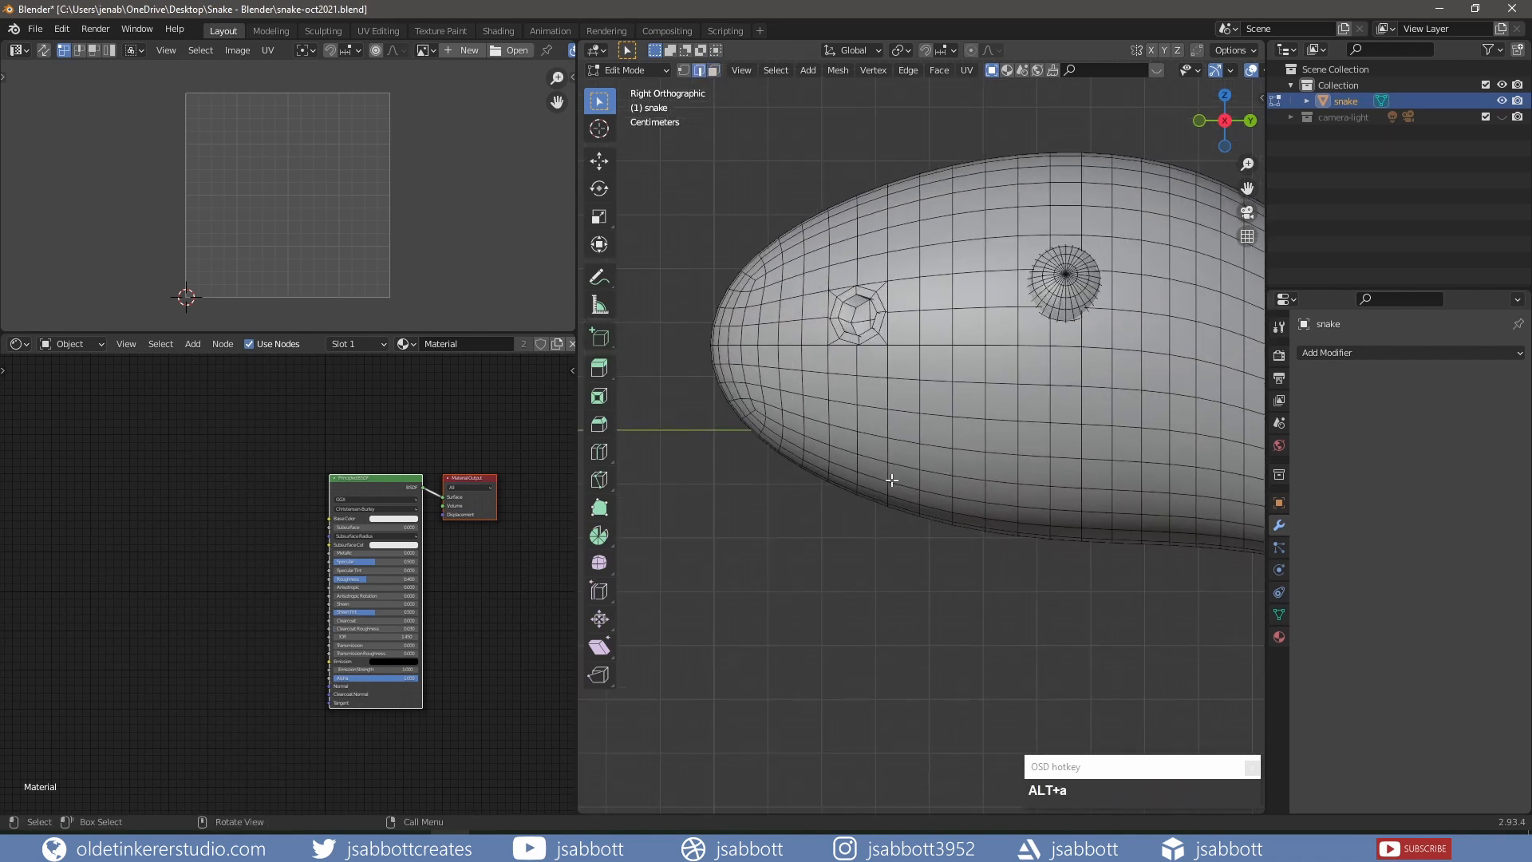
left_click(760, 421)
left_click(747, 411, "shift")
Extend the edge selection across the lower front of the snout and around the corner to the opposite side.
scroll(780, 417, "down", 2)
middle_click_drag(779, 417, 826, 432)
scroll(950, 431, "down", 1)
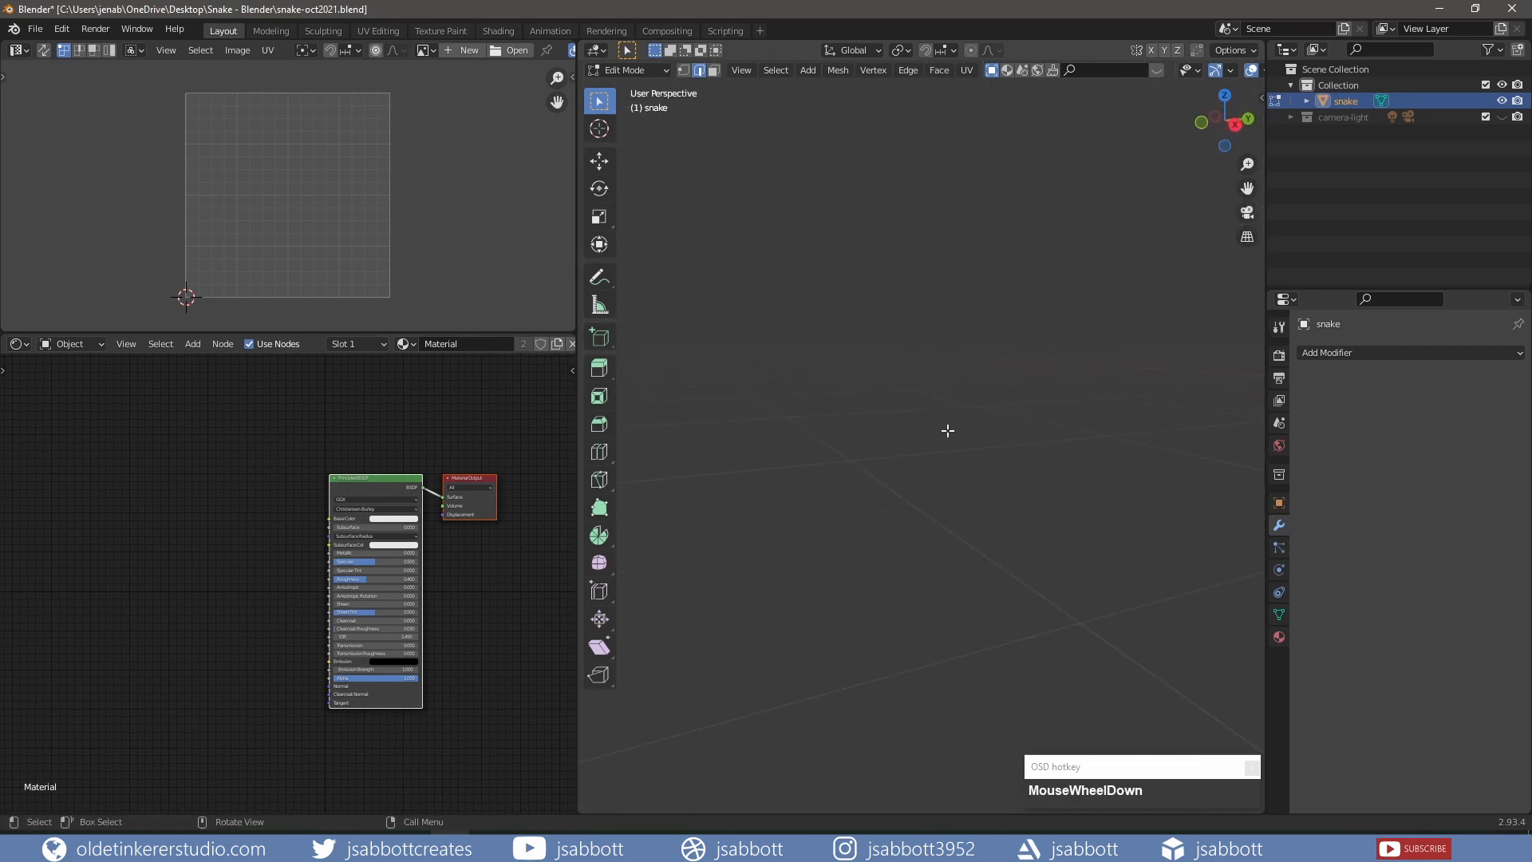
key("KP_1")
scroll(1016, 456, "down", 3)
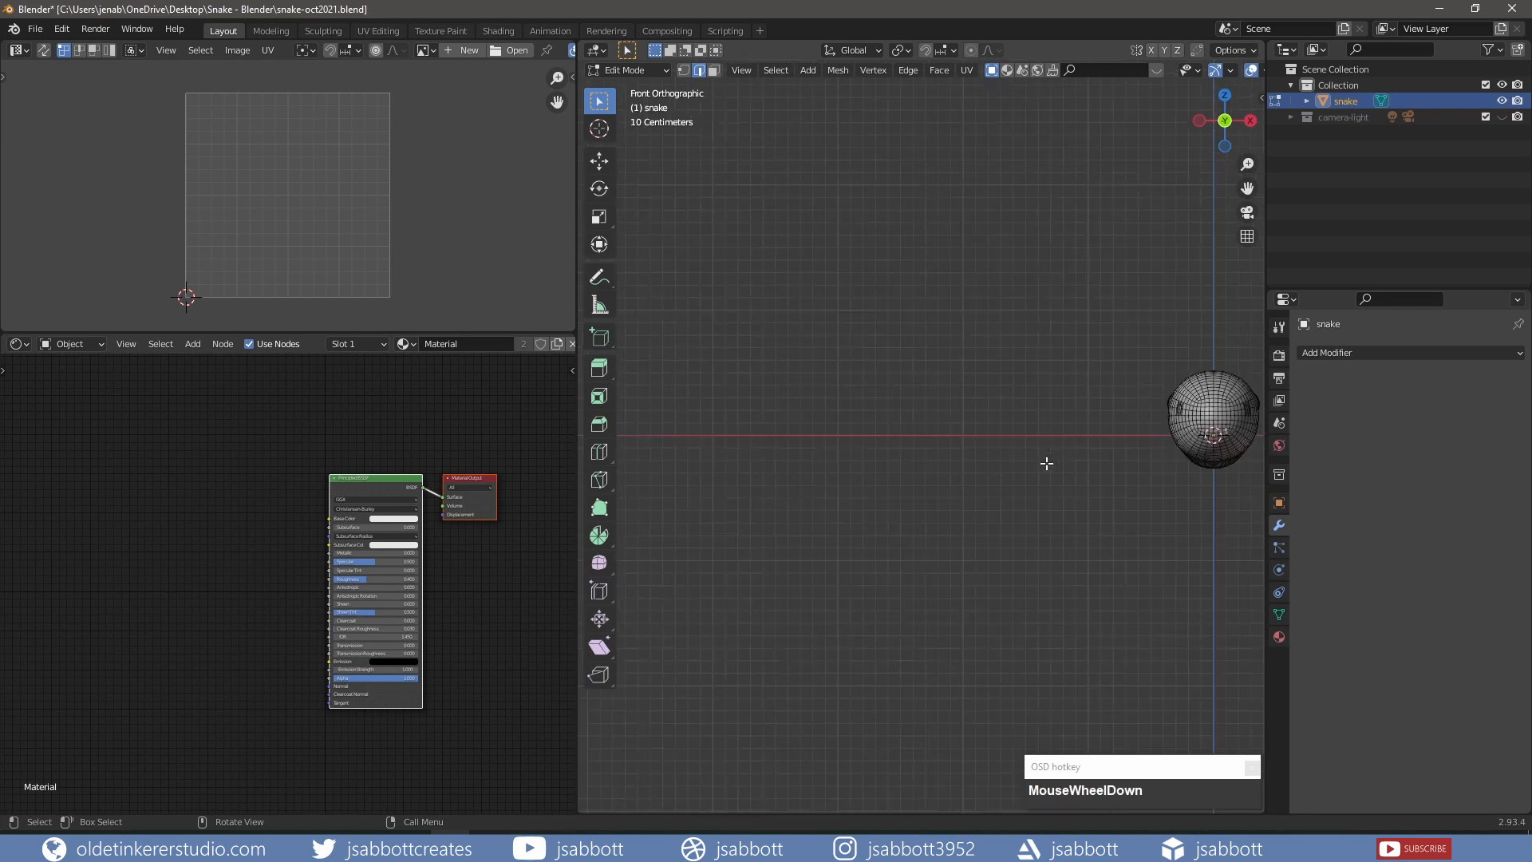
middle_click_drag(1138, 455, 848, 482, "shift")
scroll(1058, 495, "up", 2)
scroll(1058, 495, "up", 4)
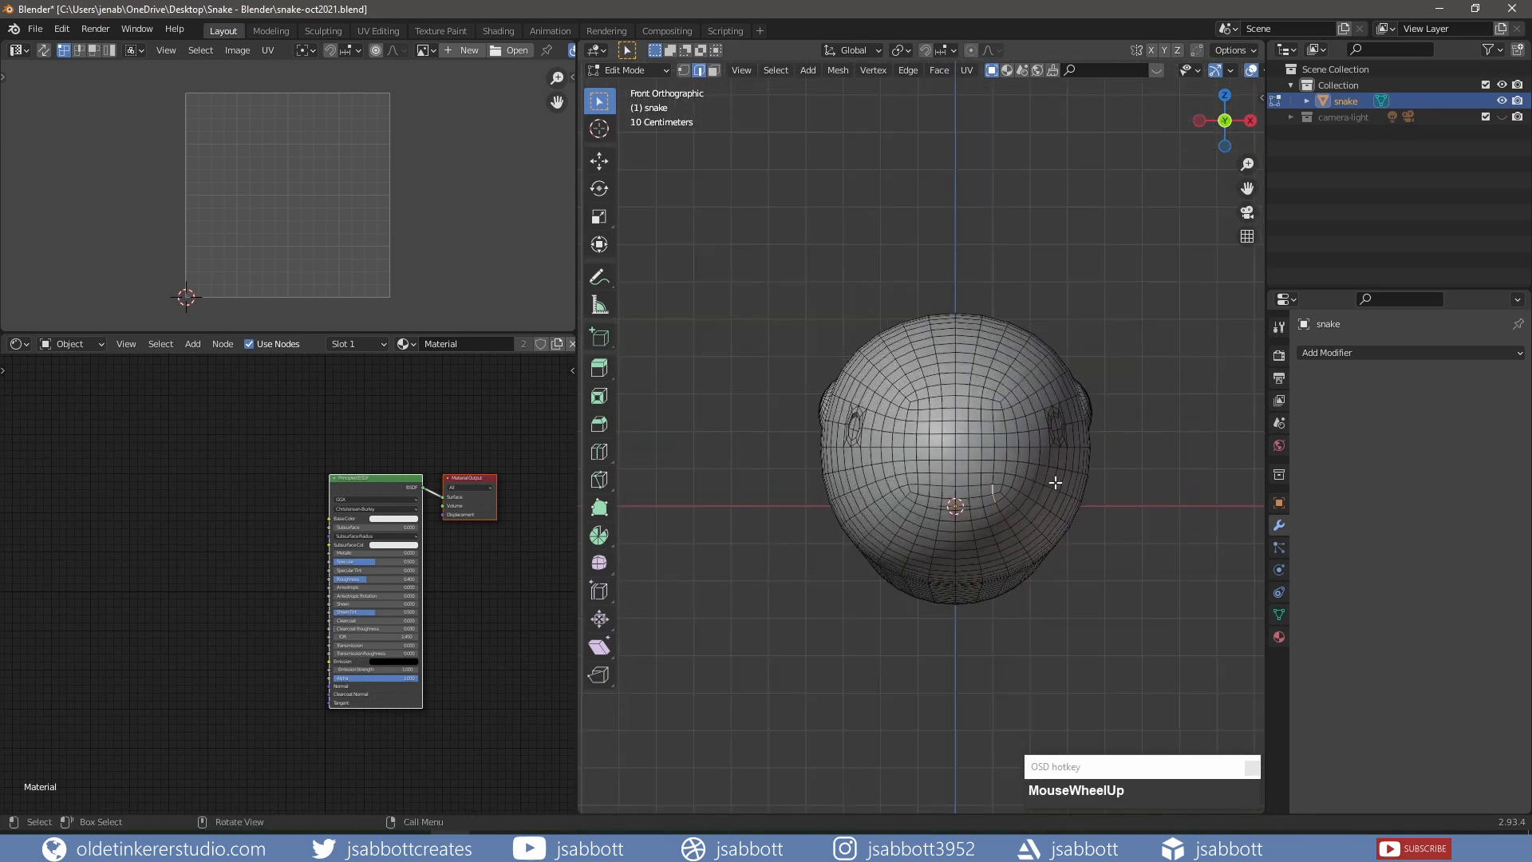
scroll(1052, 482, "up", 2)
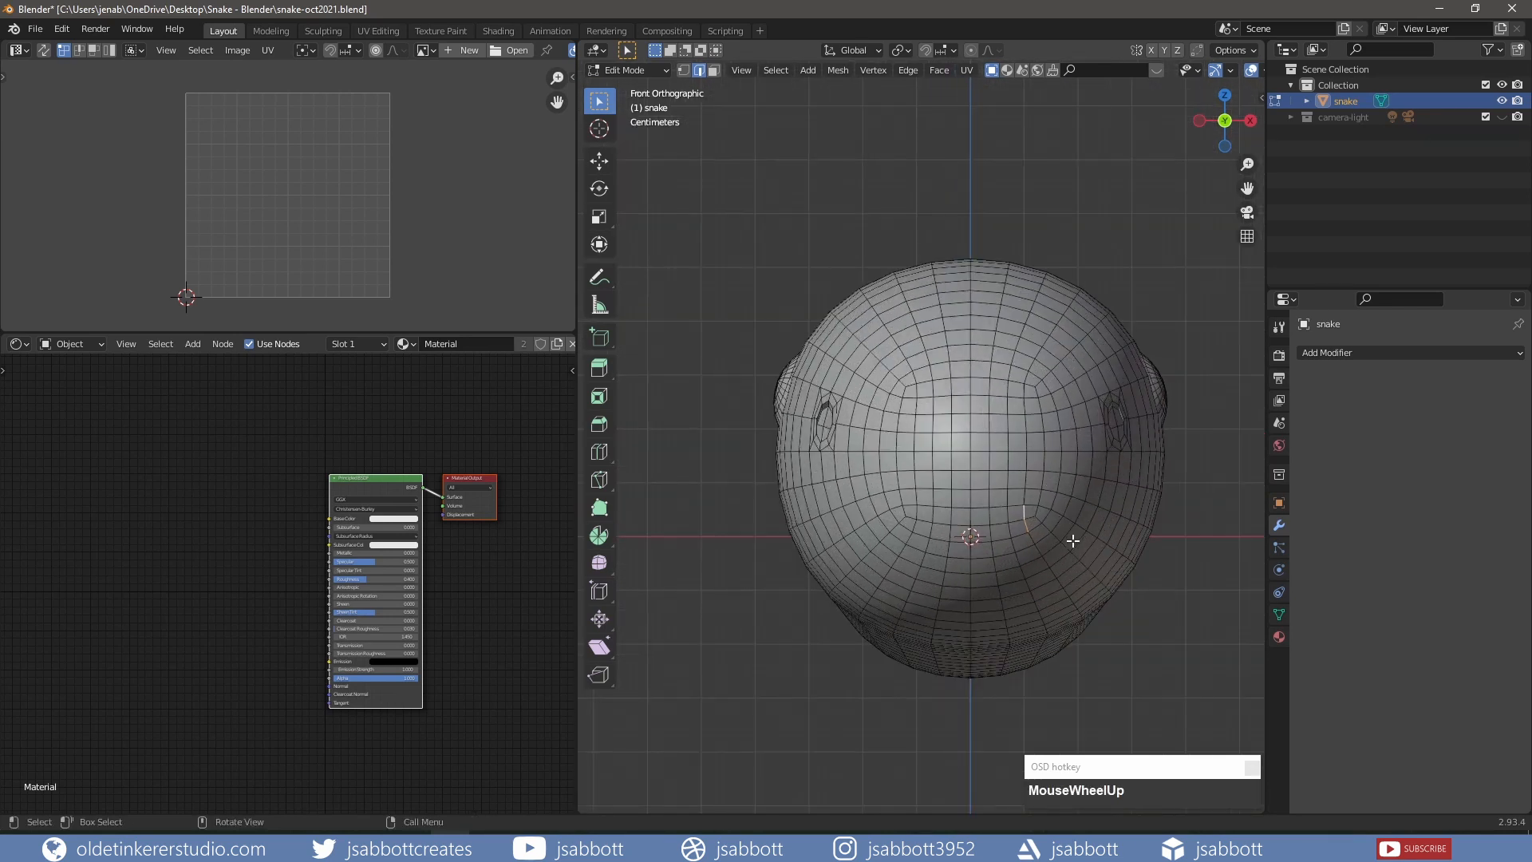
scroll(1066, 533, "down", 2)
middle_click_drag(1064, 530, 998, 503)
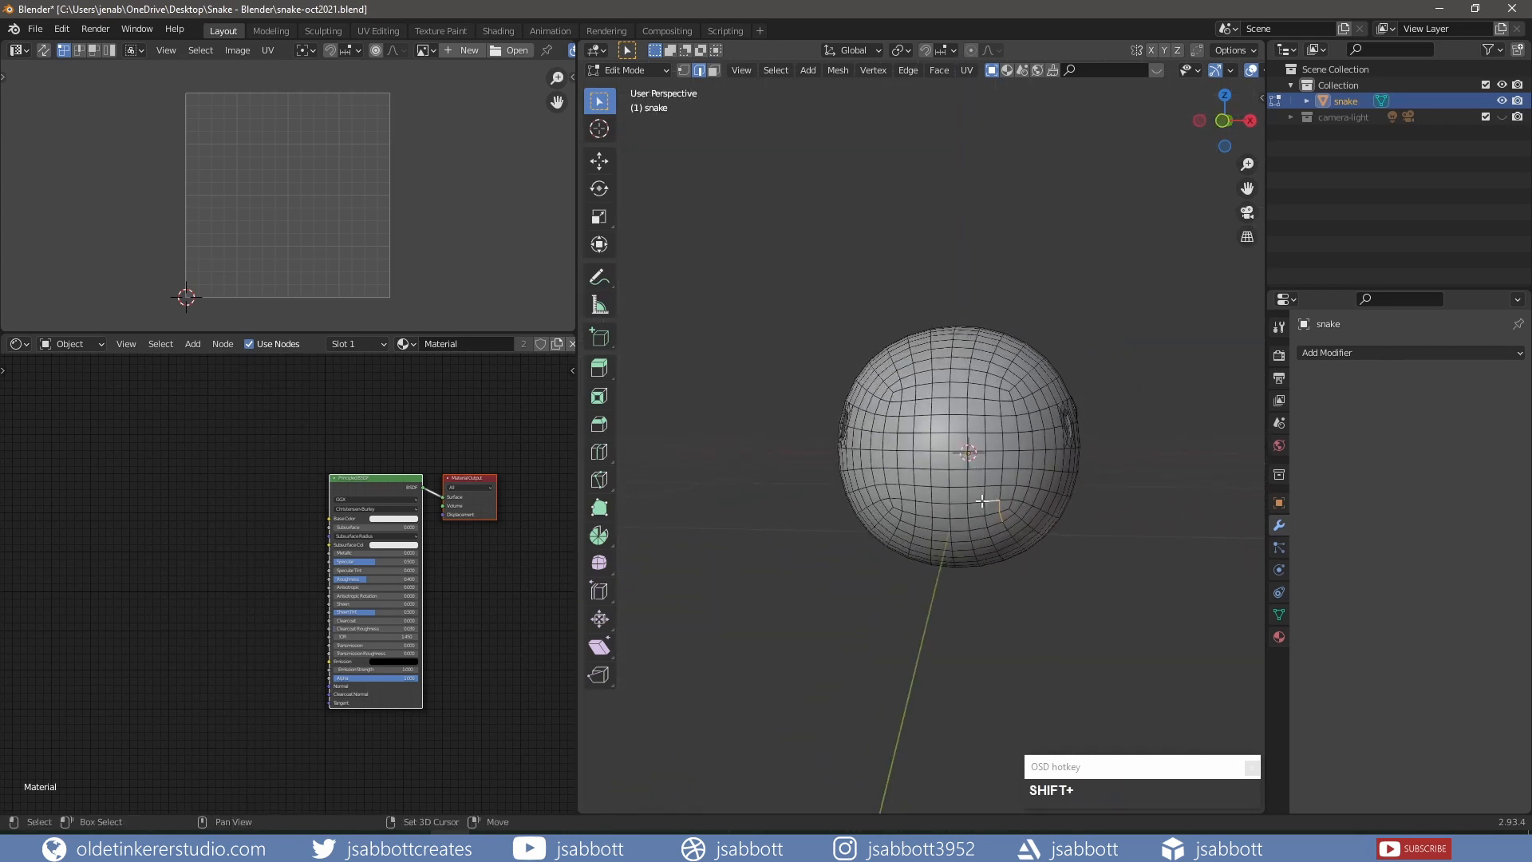
left_click(975, 501, "shift")
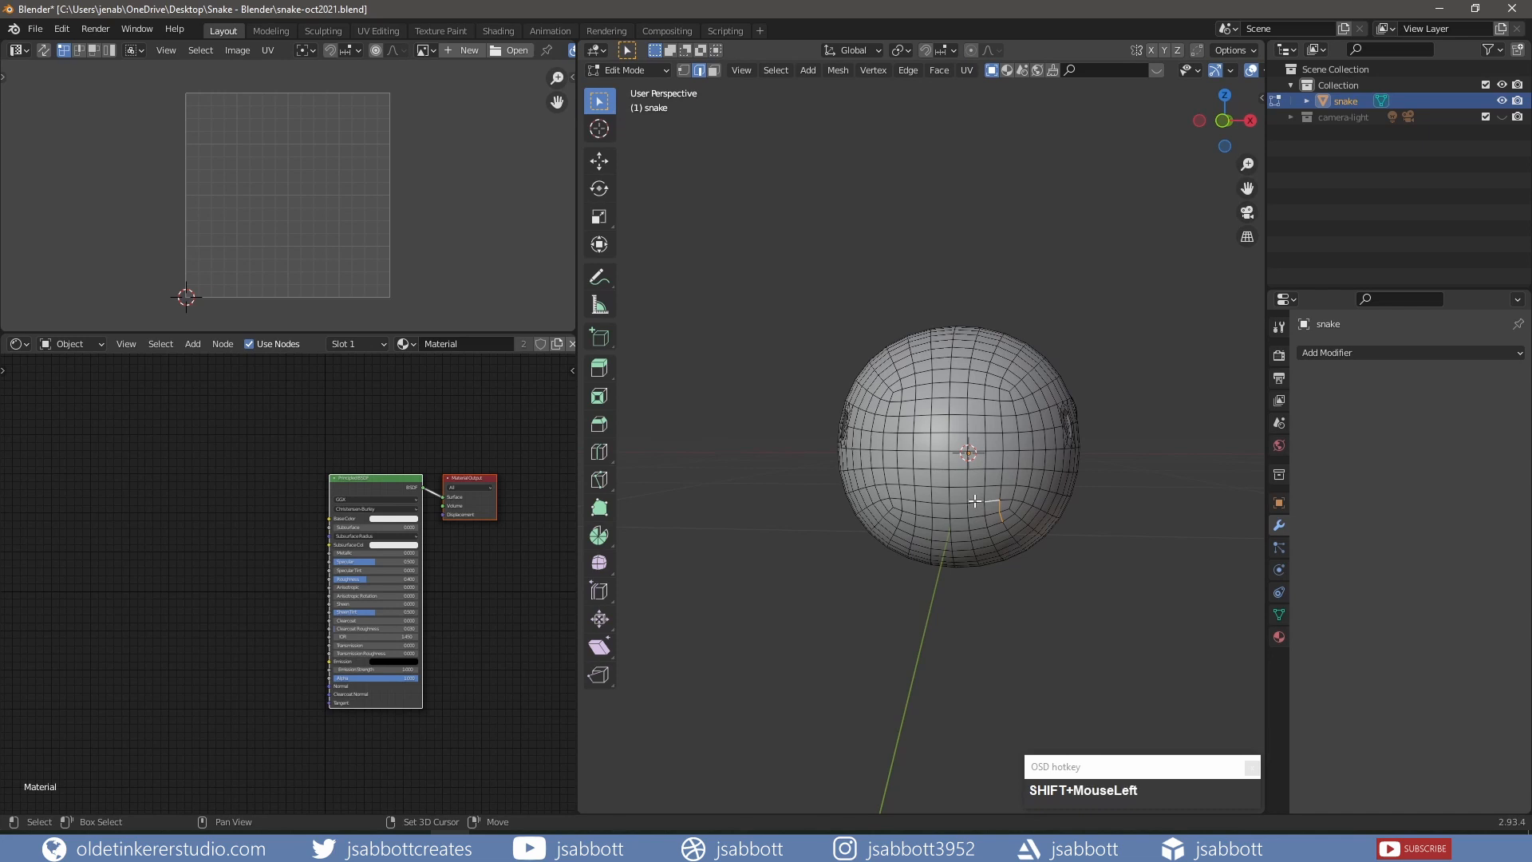
left_click(931, 499, "shift")
left_click(919, 501, "shift")
left_click(906, 508, "shift")
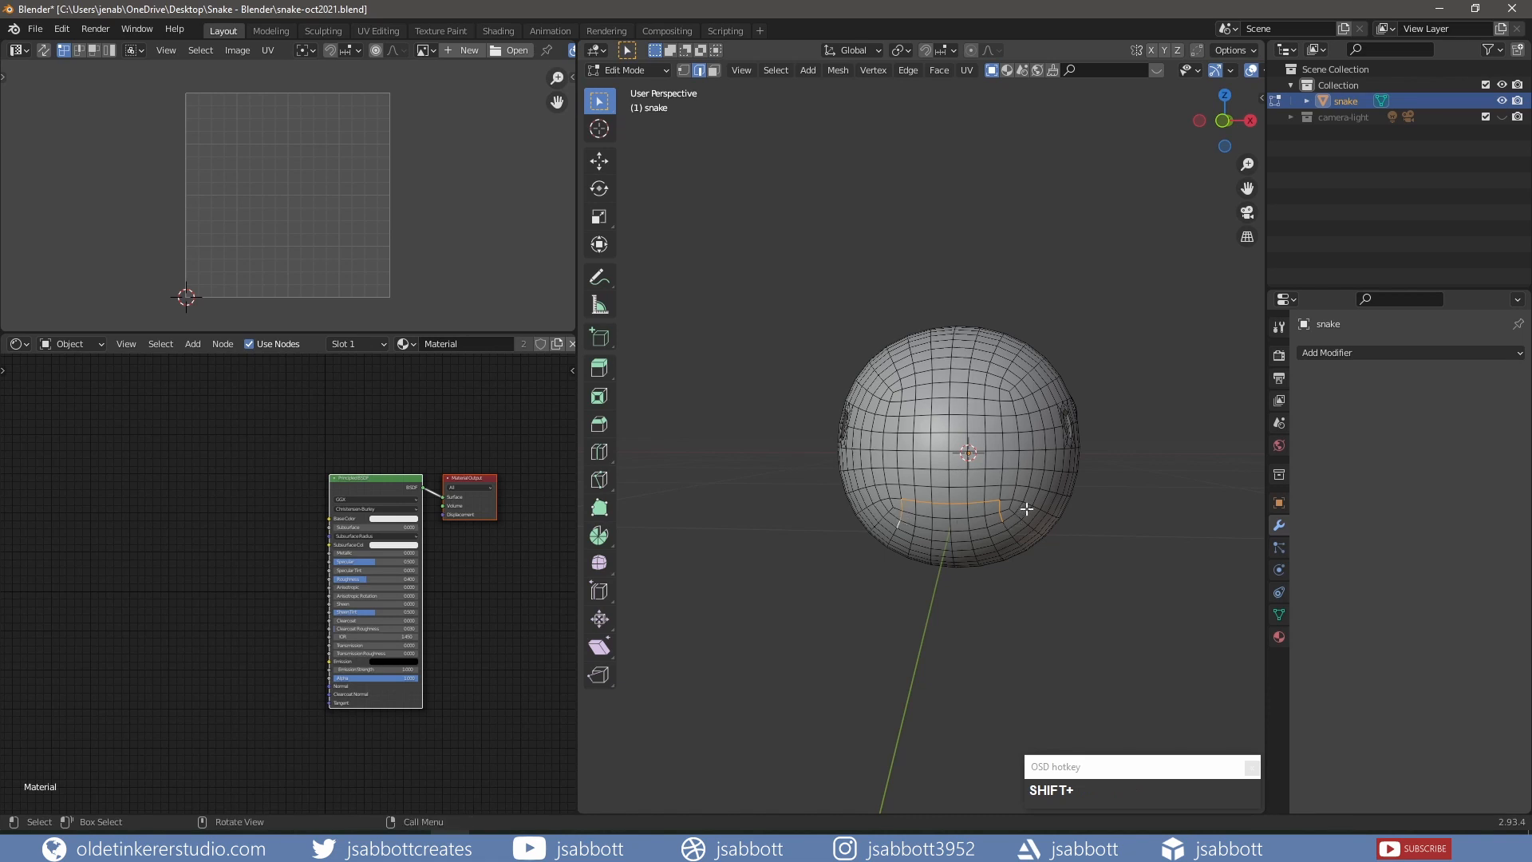
Extend the edge selection from the snout corners back along the lower sides of the head and body.
key("KP_3")
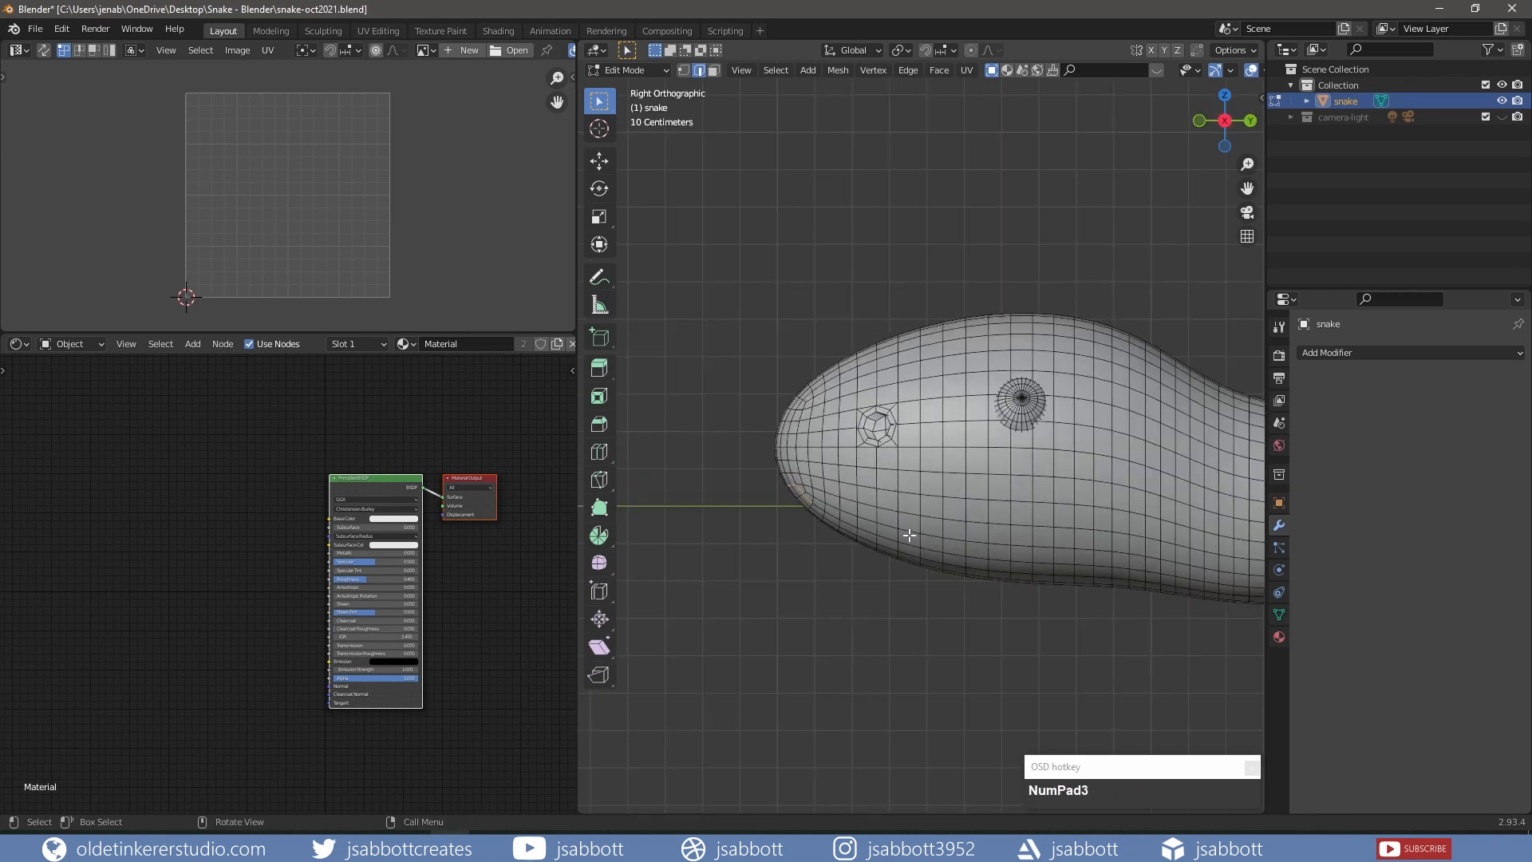
scroll(909, 535, "up", 2)
middle_click_drag(974, 536, 912, 385, "shift")
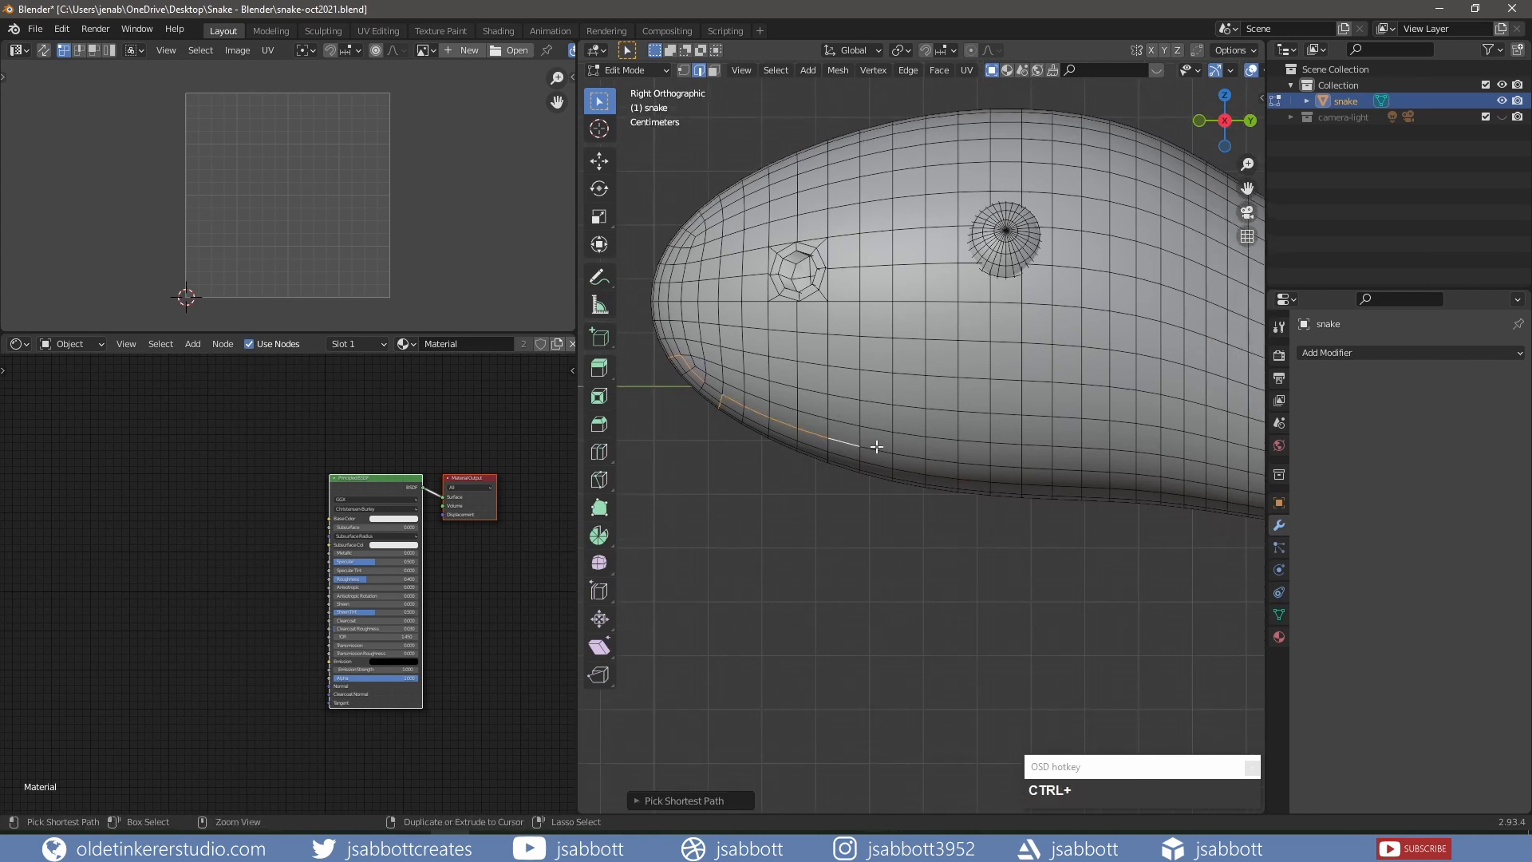
key("ctrl+z")
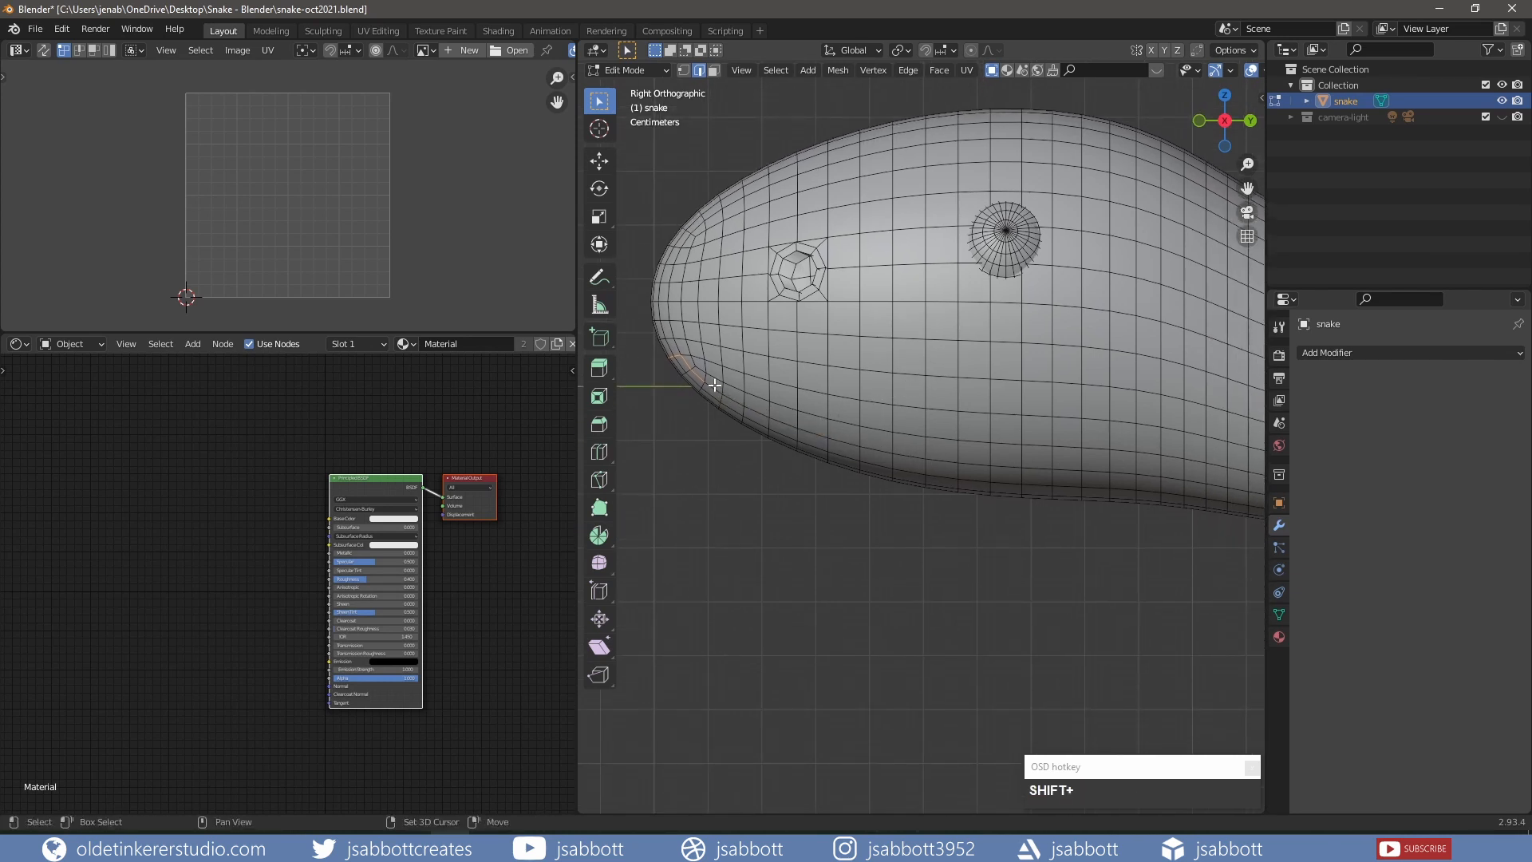
left_click(844, 444, "ctrl")
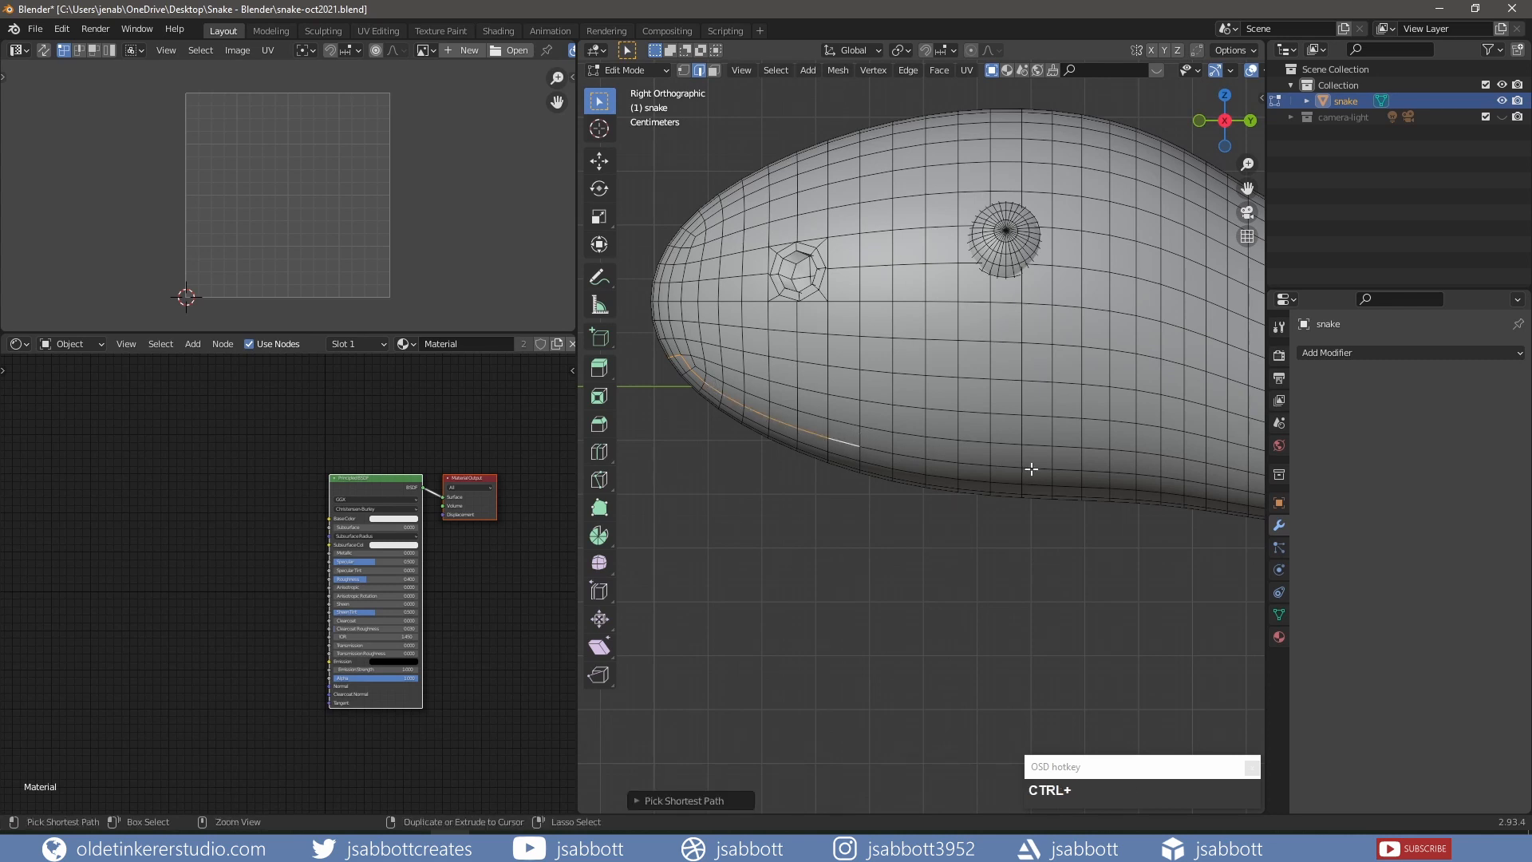
middle_click_drag(1031, 469, 907, 543)
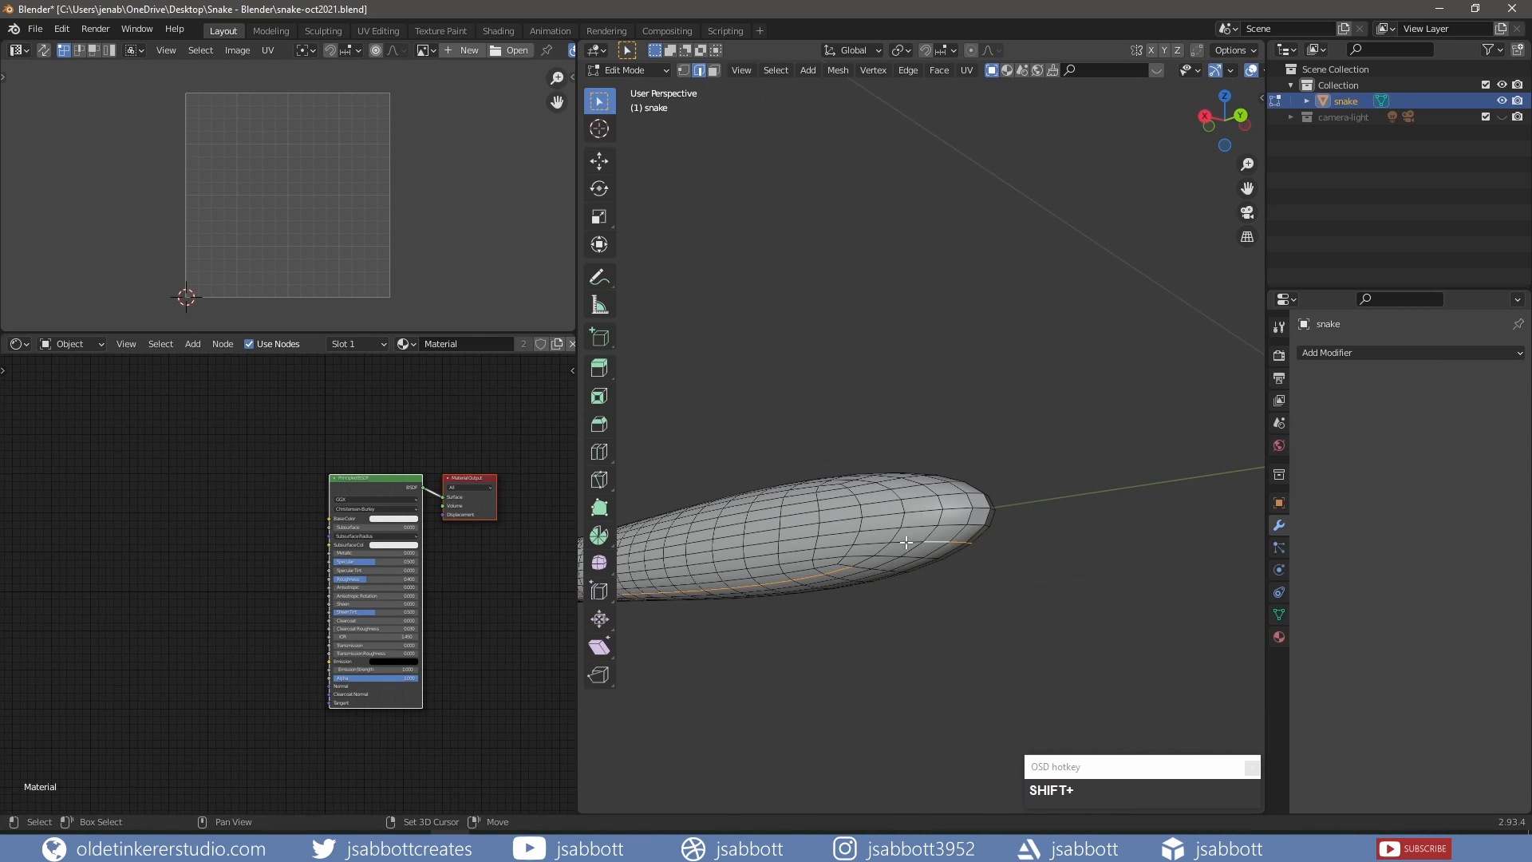
left_click(885, 549, "shift")
Examine the selected edge lines along the whole body, from the head down to the tail tip.
middle_click_drag(866, 564, 790, 558)
middle_click_drag(1082, 522, 917, 526, "shift")
scroll(1050, 542, "down", 1)
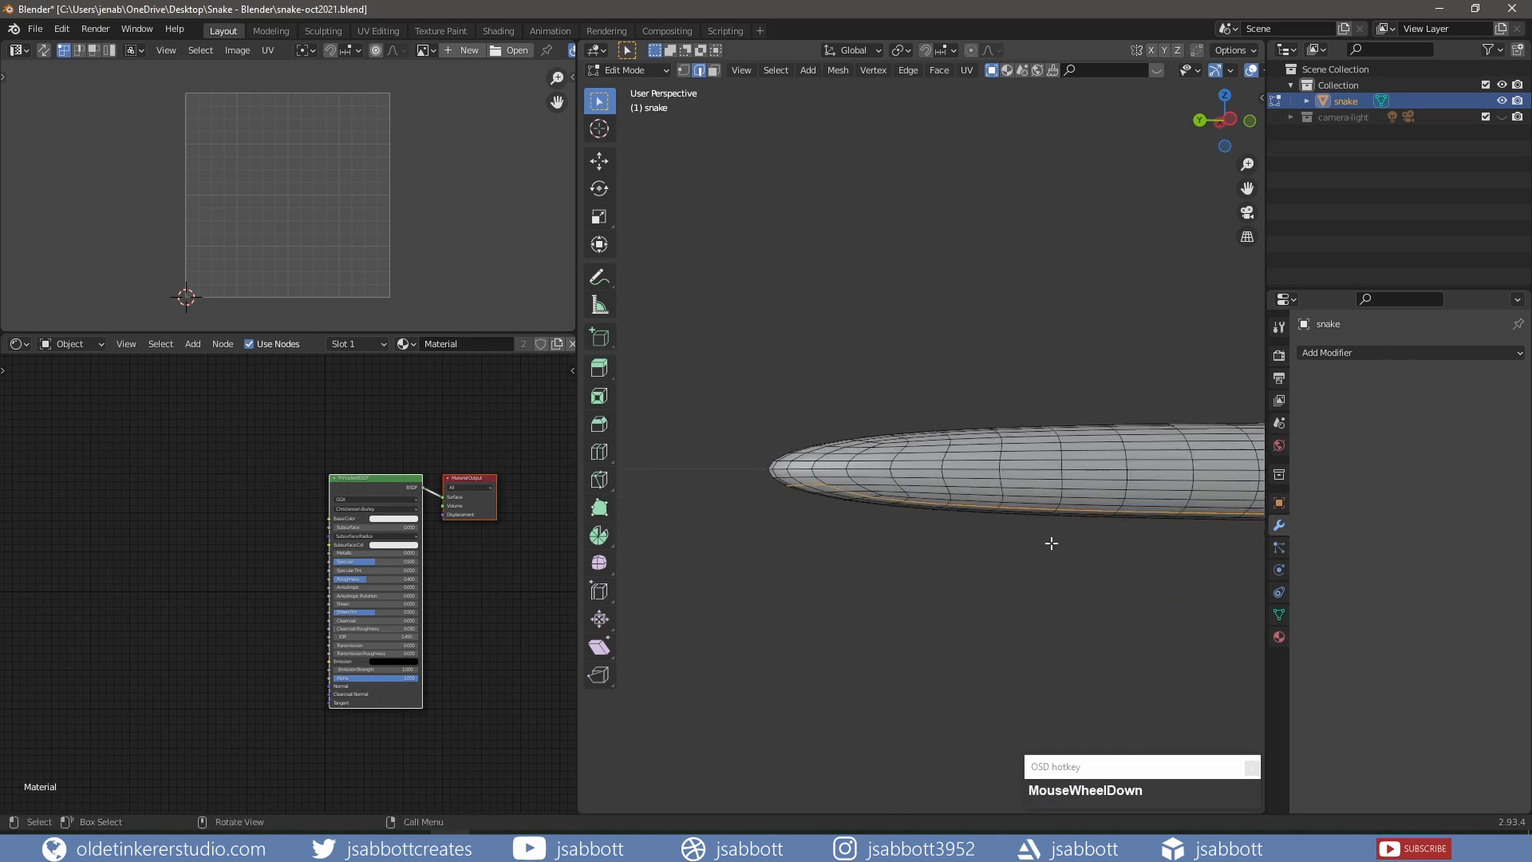
scroll(1069, 539, "down", 3)
scroll(1117, 511, "down", 2, "shift")
middle_click_drag(1109, 492, 801, 545, "shift")
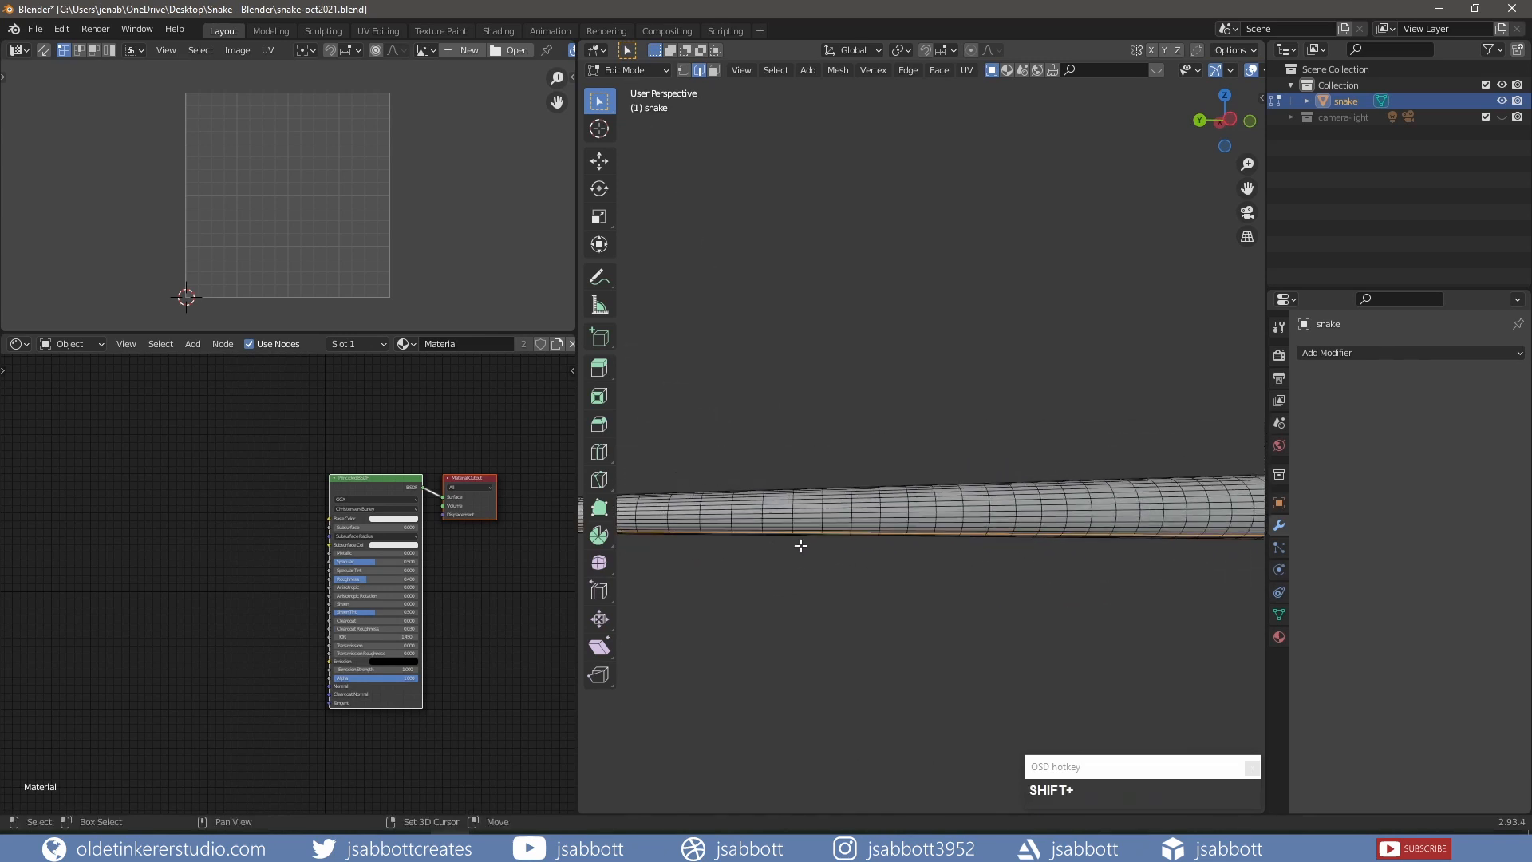
scroll(1041, 555, "down", 2)
middle_click_drag(1182, 509, 948, 518)
scroll(921, 558, "down", 4)
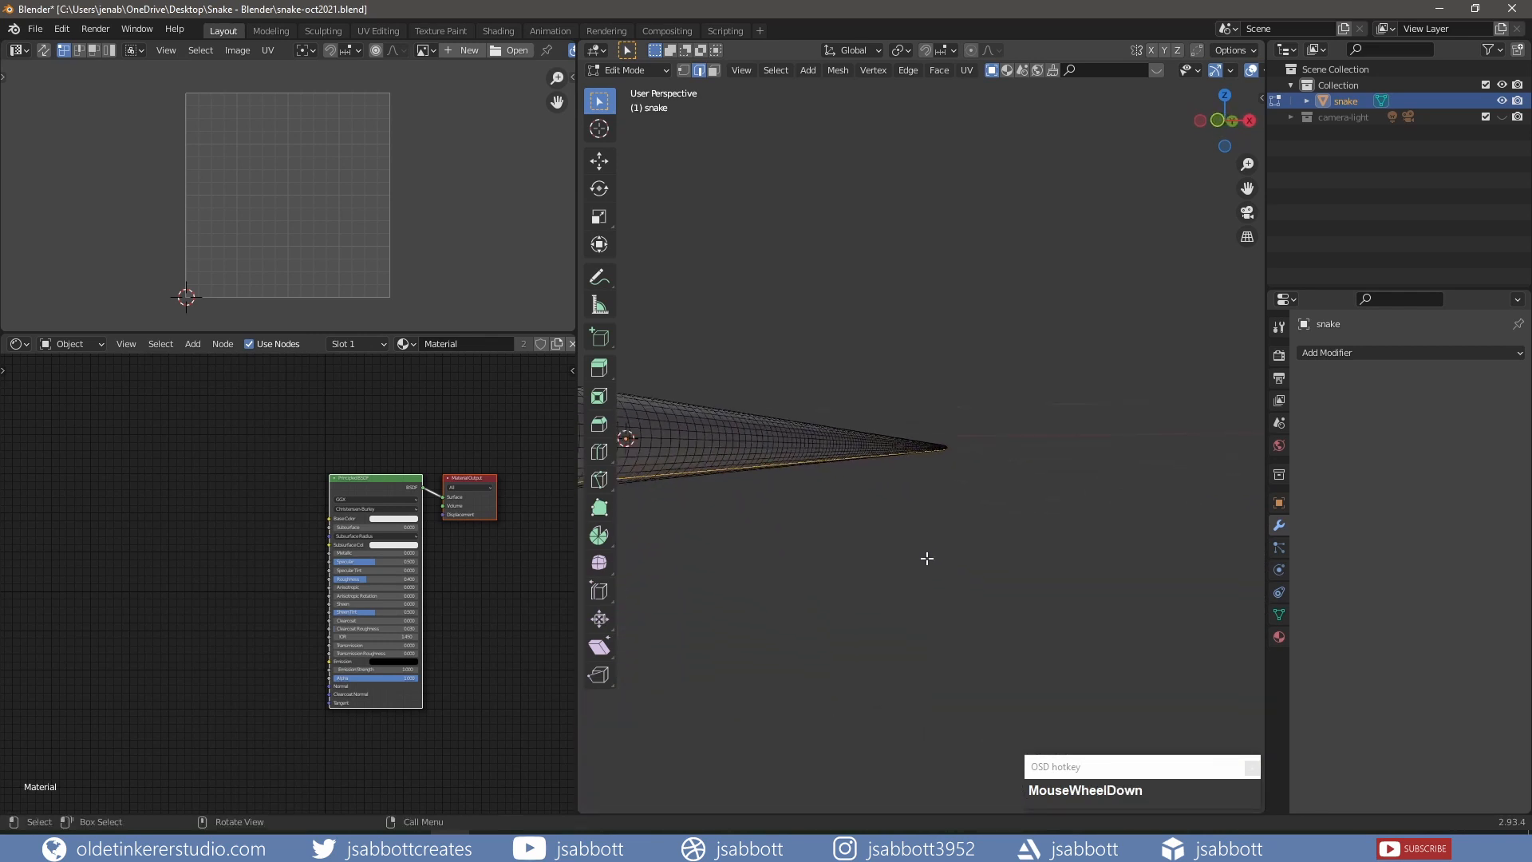
middle_click_drag(783, 448, 923, 481, "shift")
scroll(1080, 499, "down", 3)
scroll(1042, 513, "down", 2)
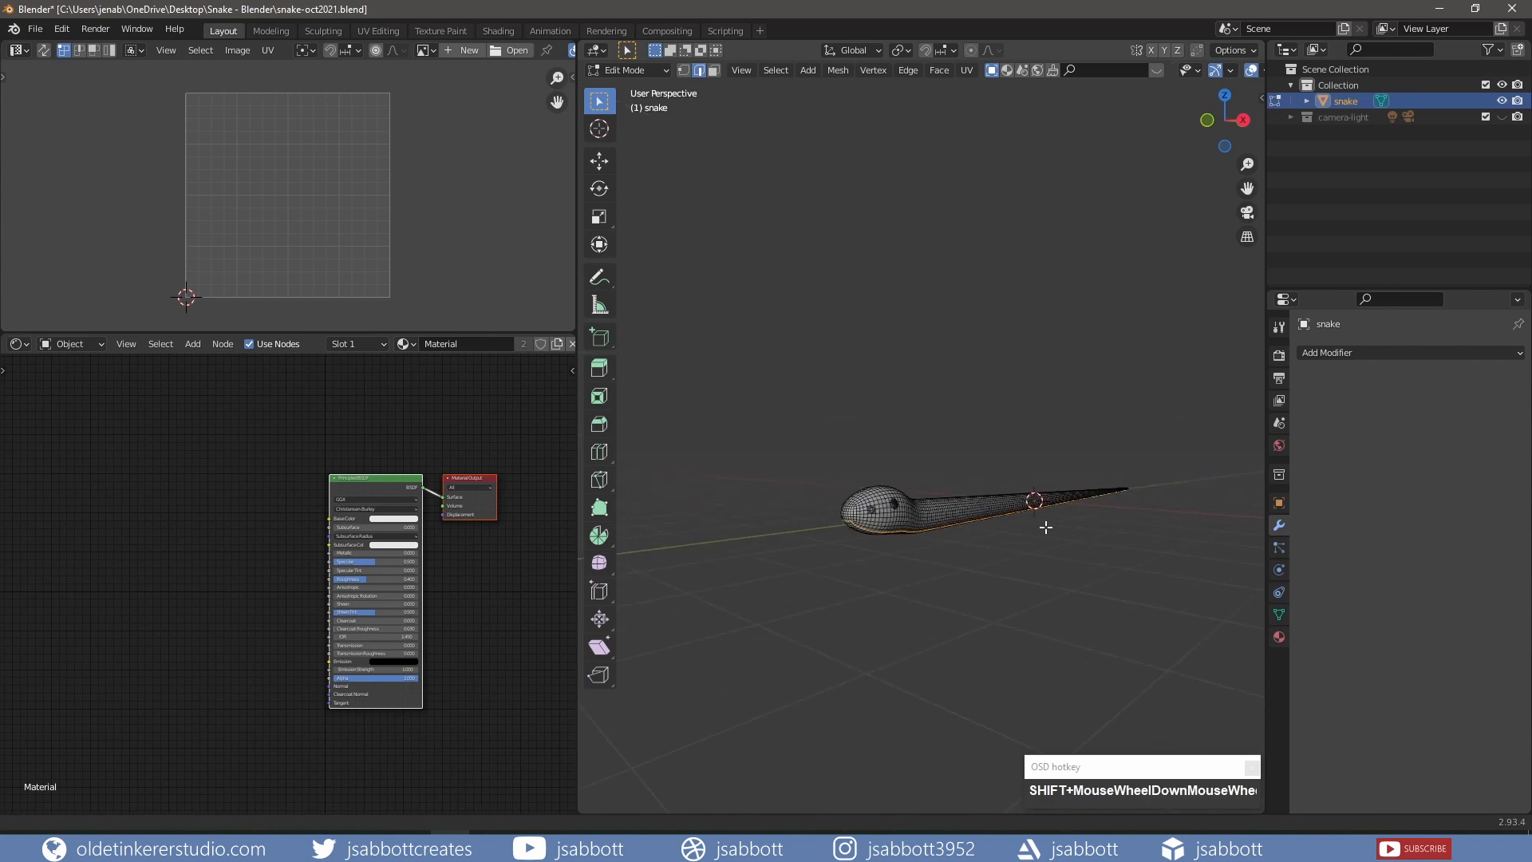
Mark the selected edge lines along the snake's underside as a seam.
middle_click_drag(1042, 513, 1035, 534, "shift")
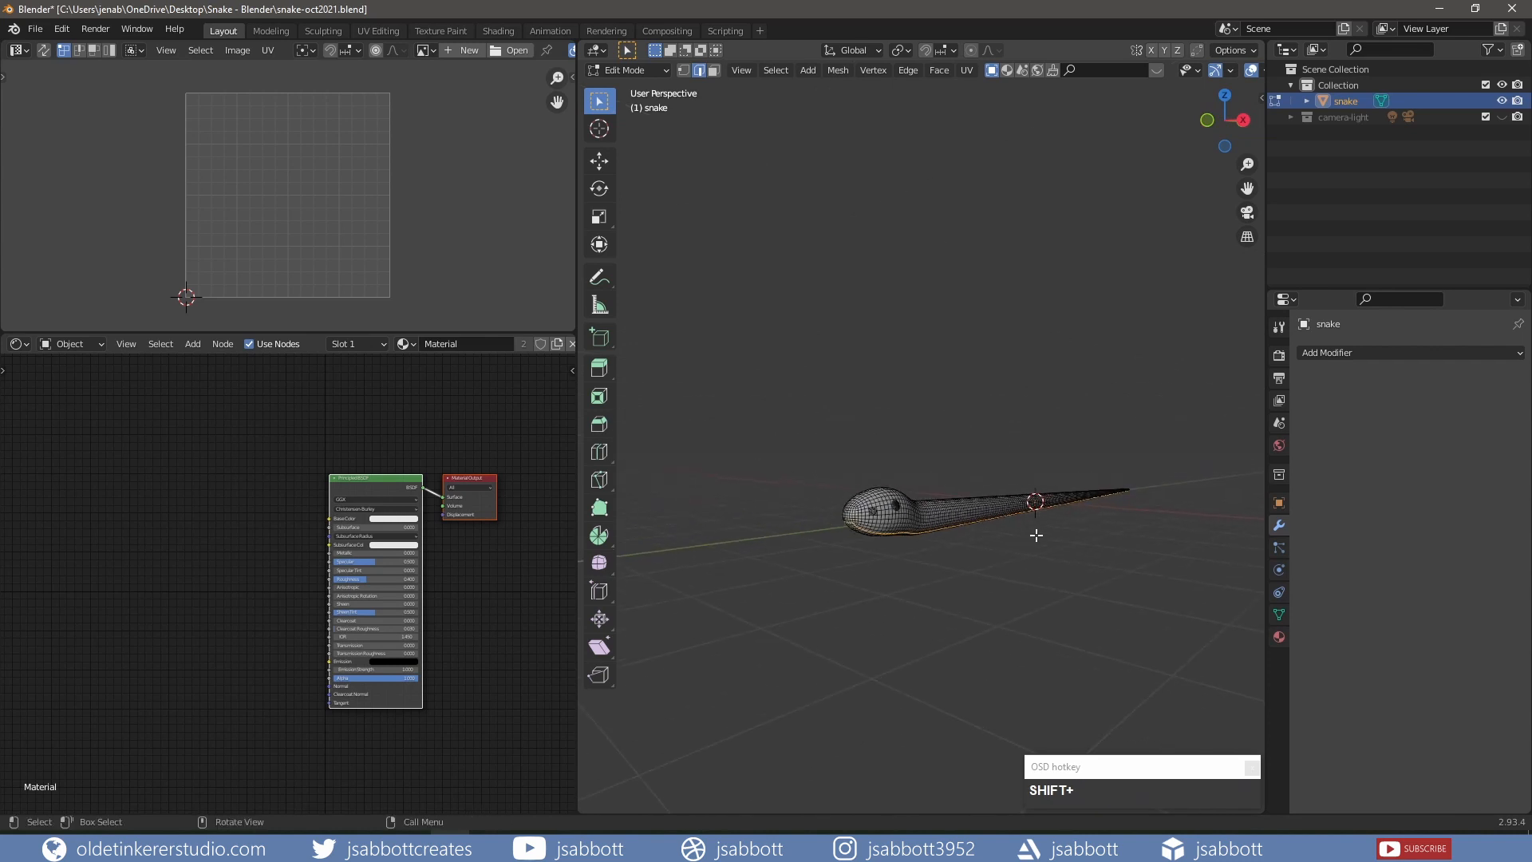
right_click(983, 543)
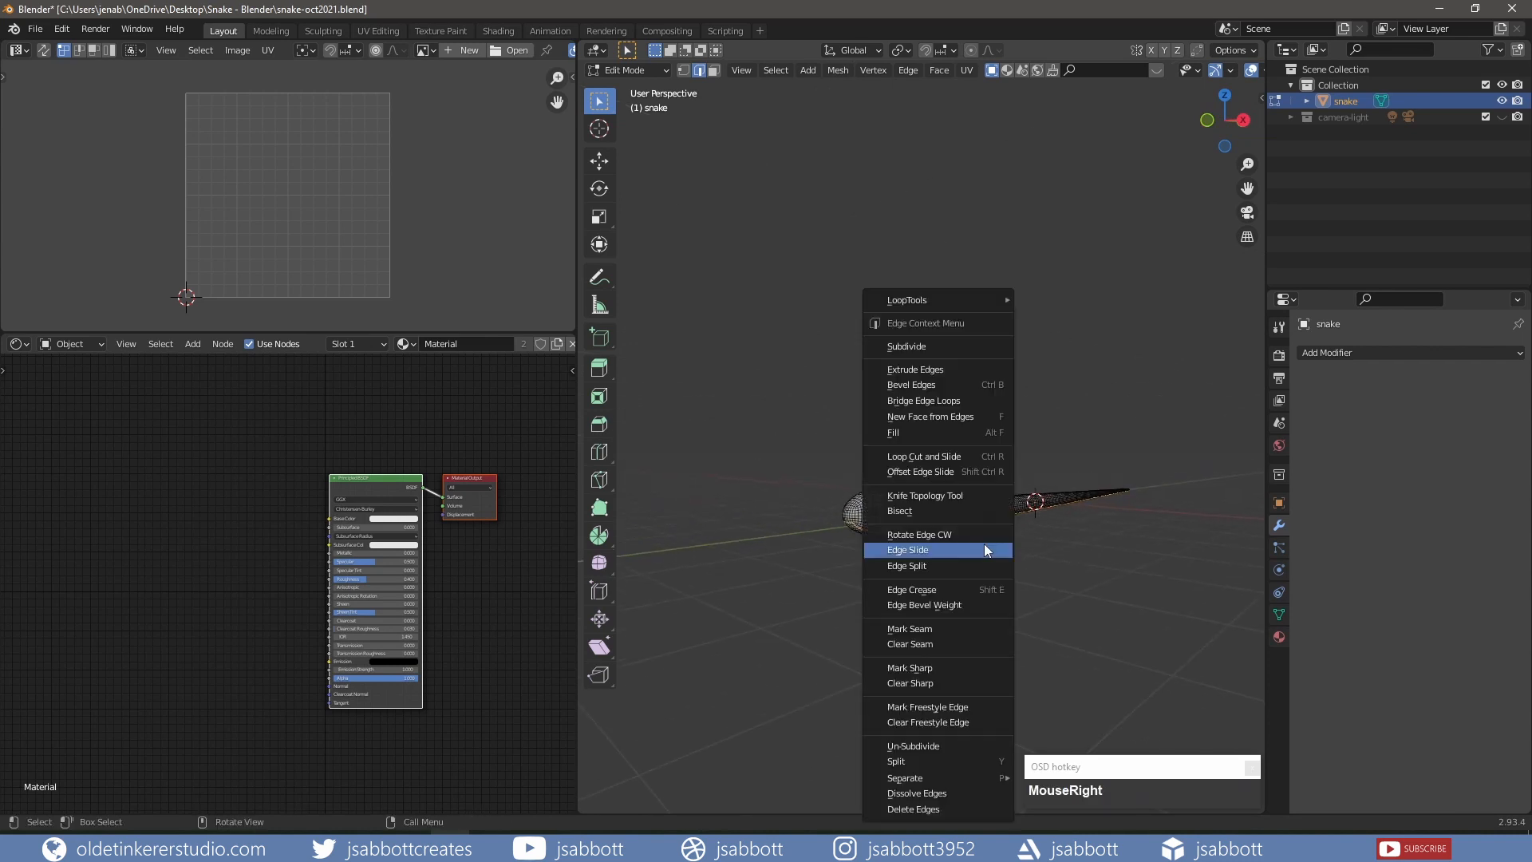
left_click(964, 629)
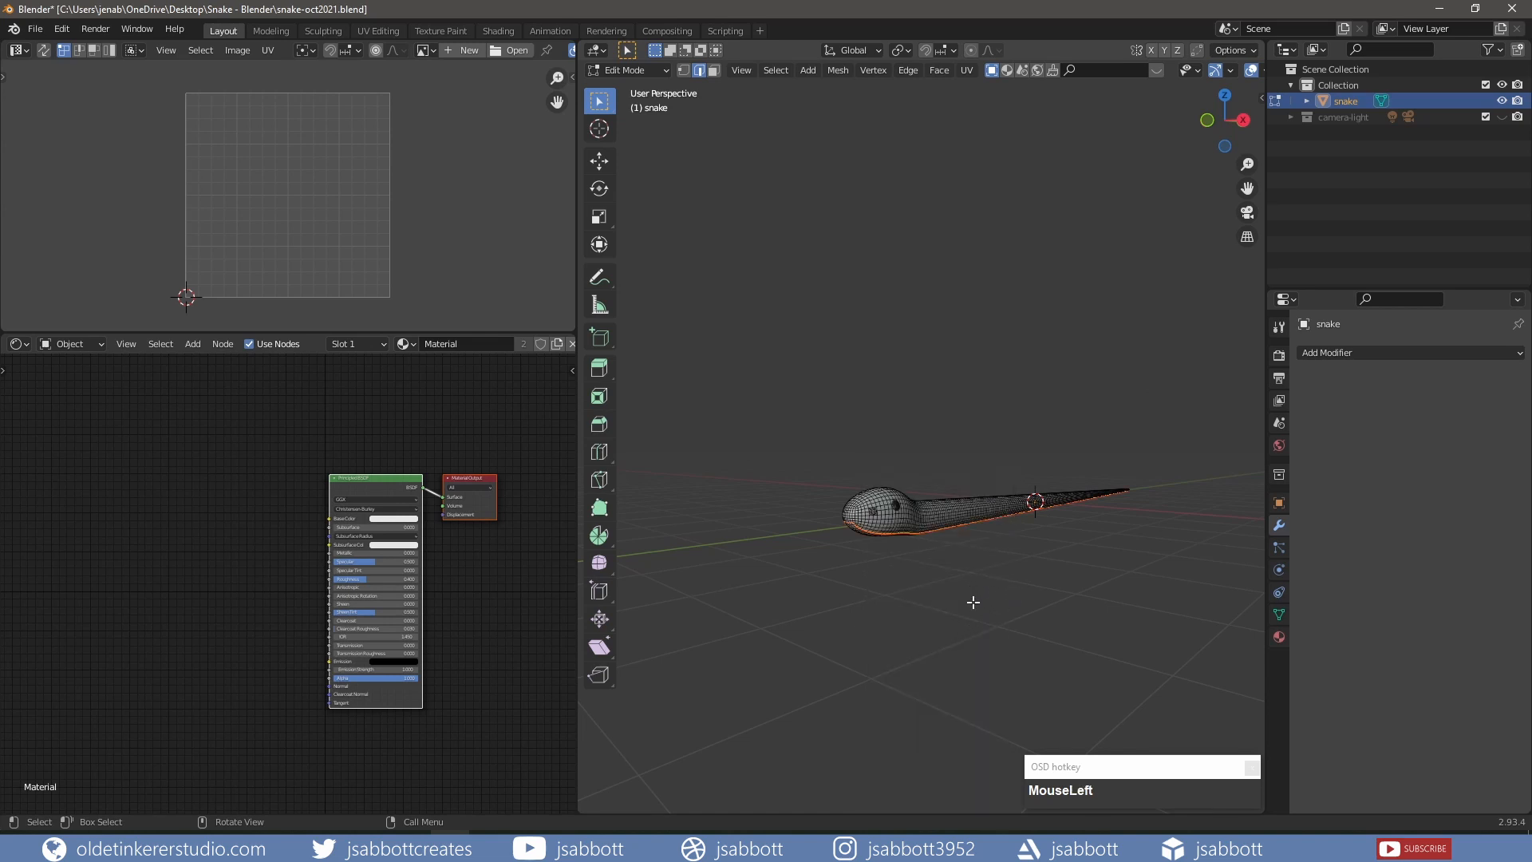
Switch the 3D viewport to wireframe shading and look at the snake in the right orthographic view.
scroll(973, 602, "up", 5)
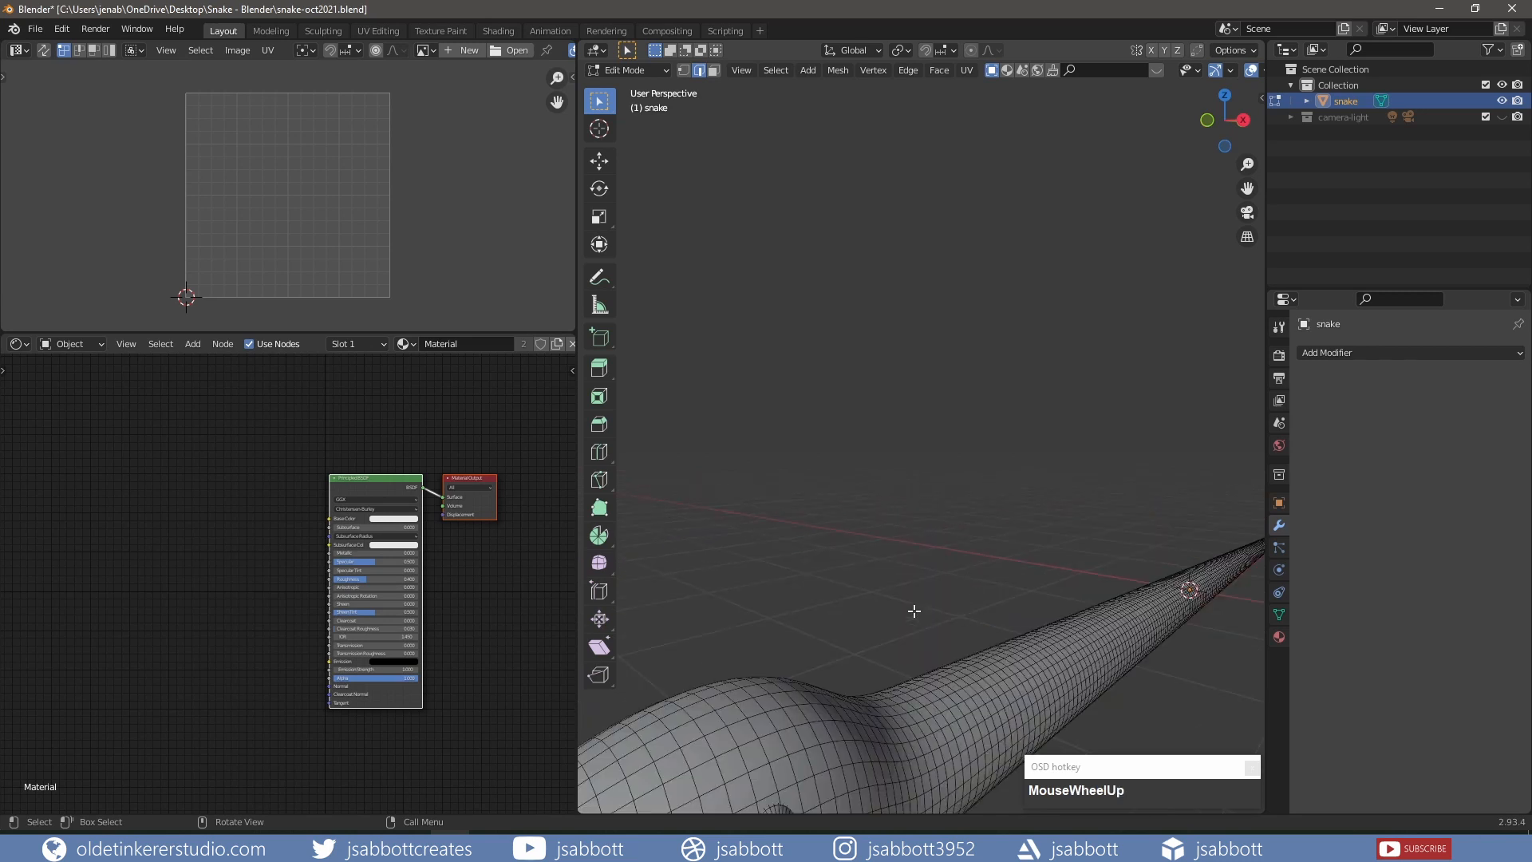
middle_click_drag(914, 610, 923, 537, "shift")
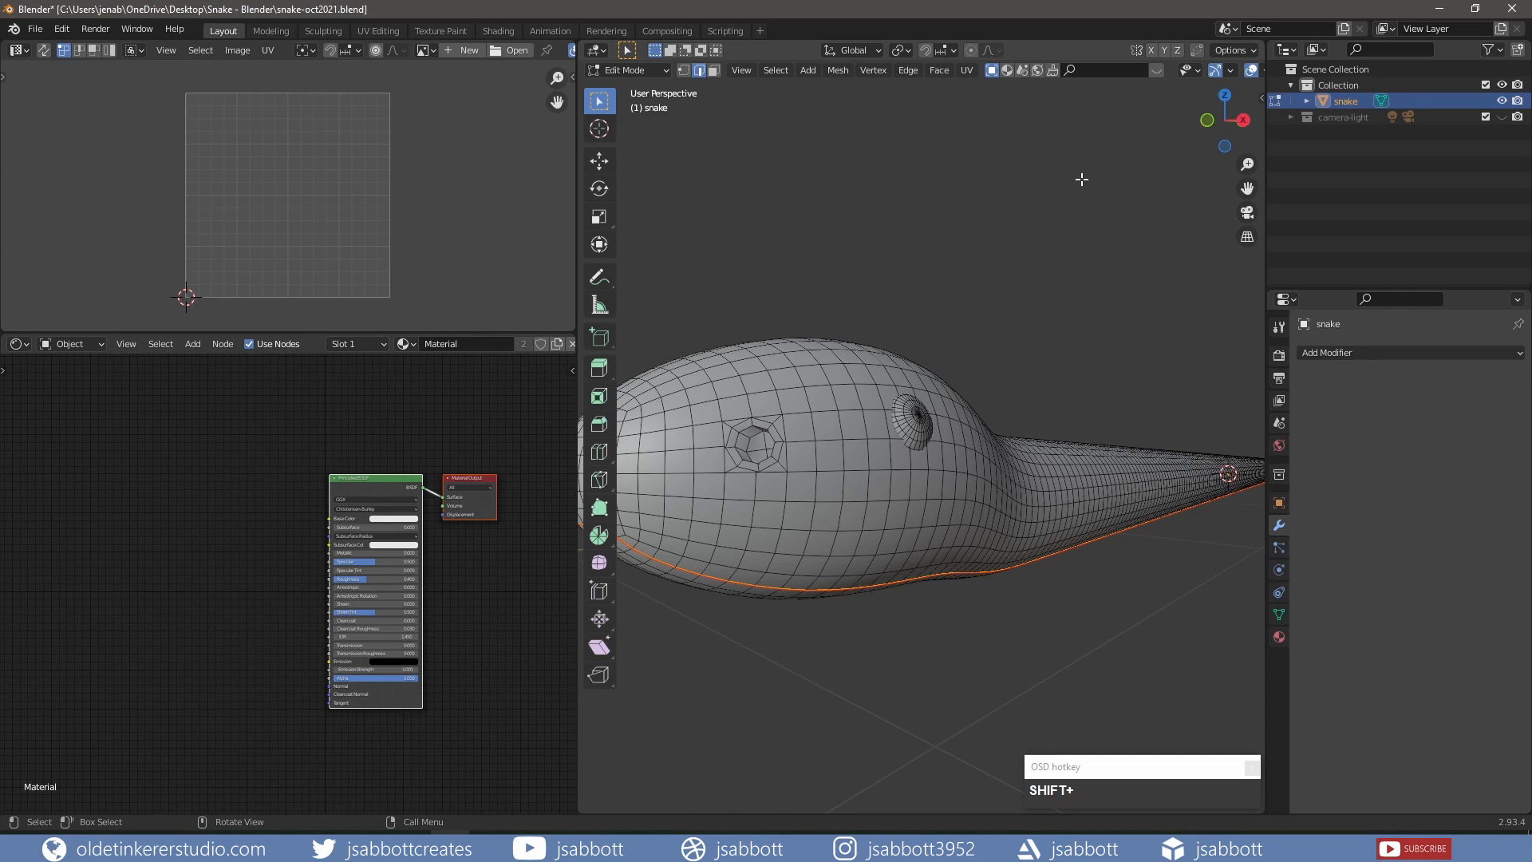
key("z")
key("KP_4")
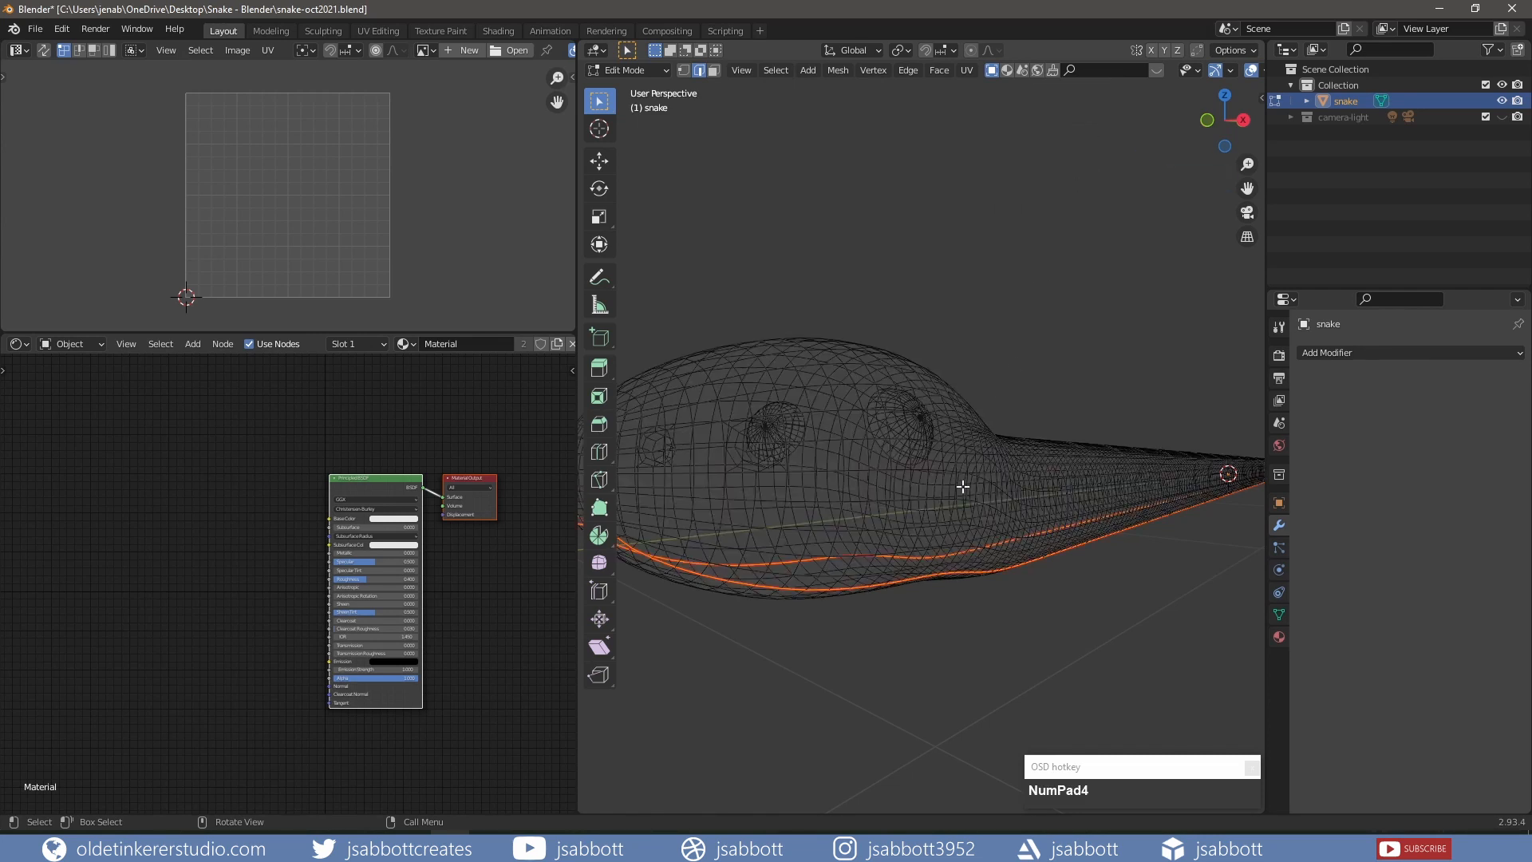
key("KP_3")
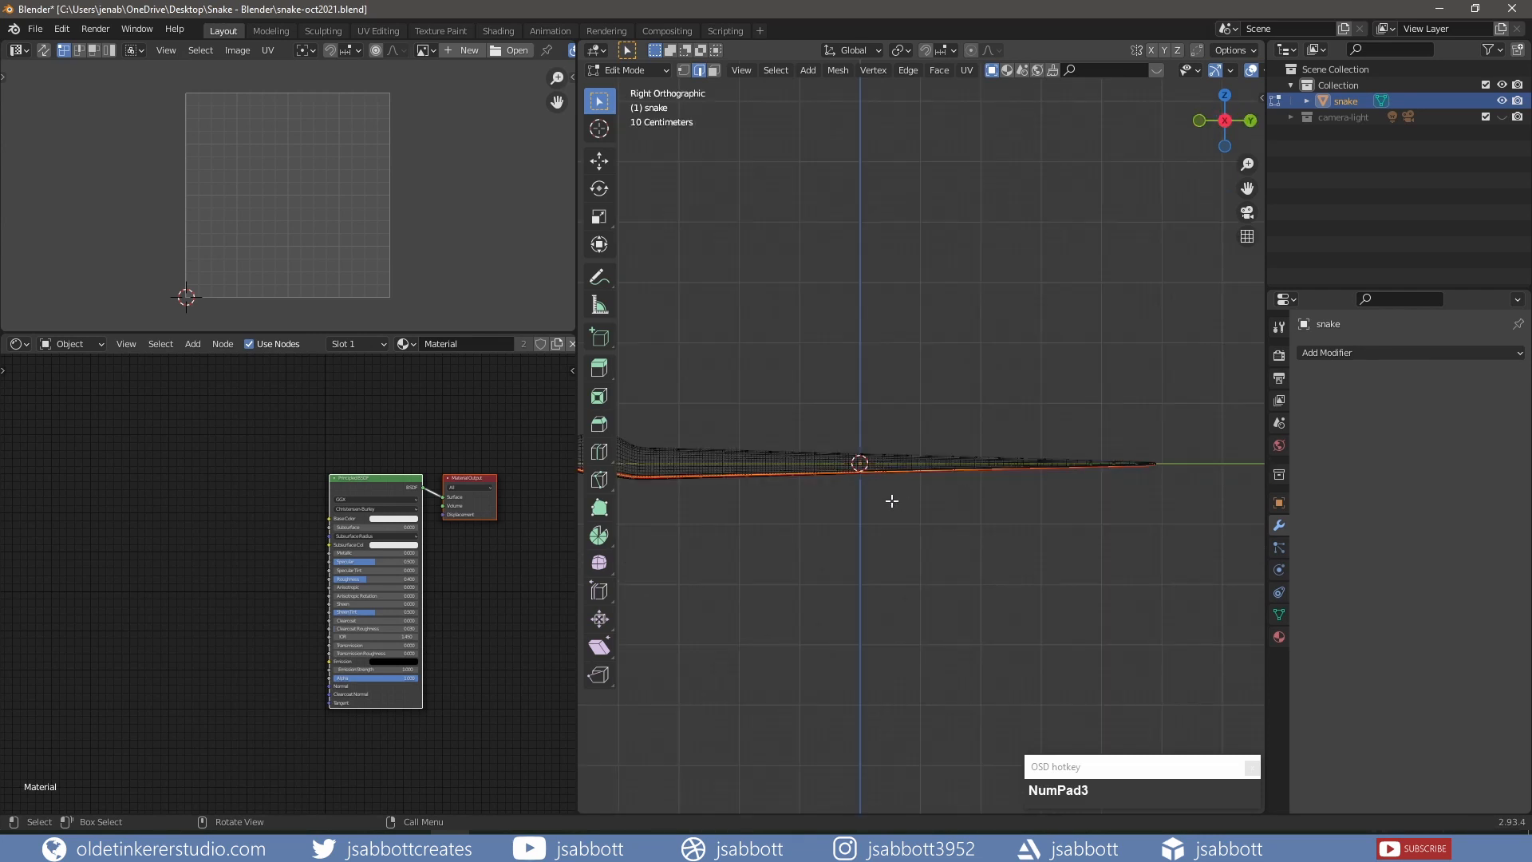
Select the outer edge loop around the eye and mark it as a seam.
middle_click_drag(891, 501, 683, 291, "shift")
scroll(1041, 550, "up", 4)
scroll(991, 520, "up", 4)
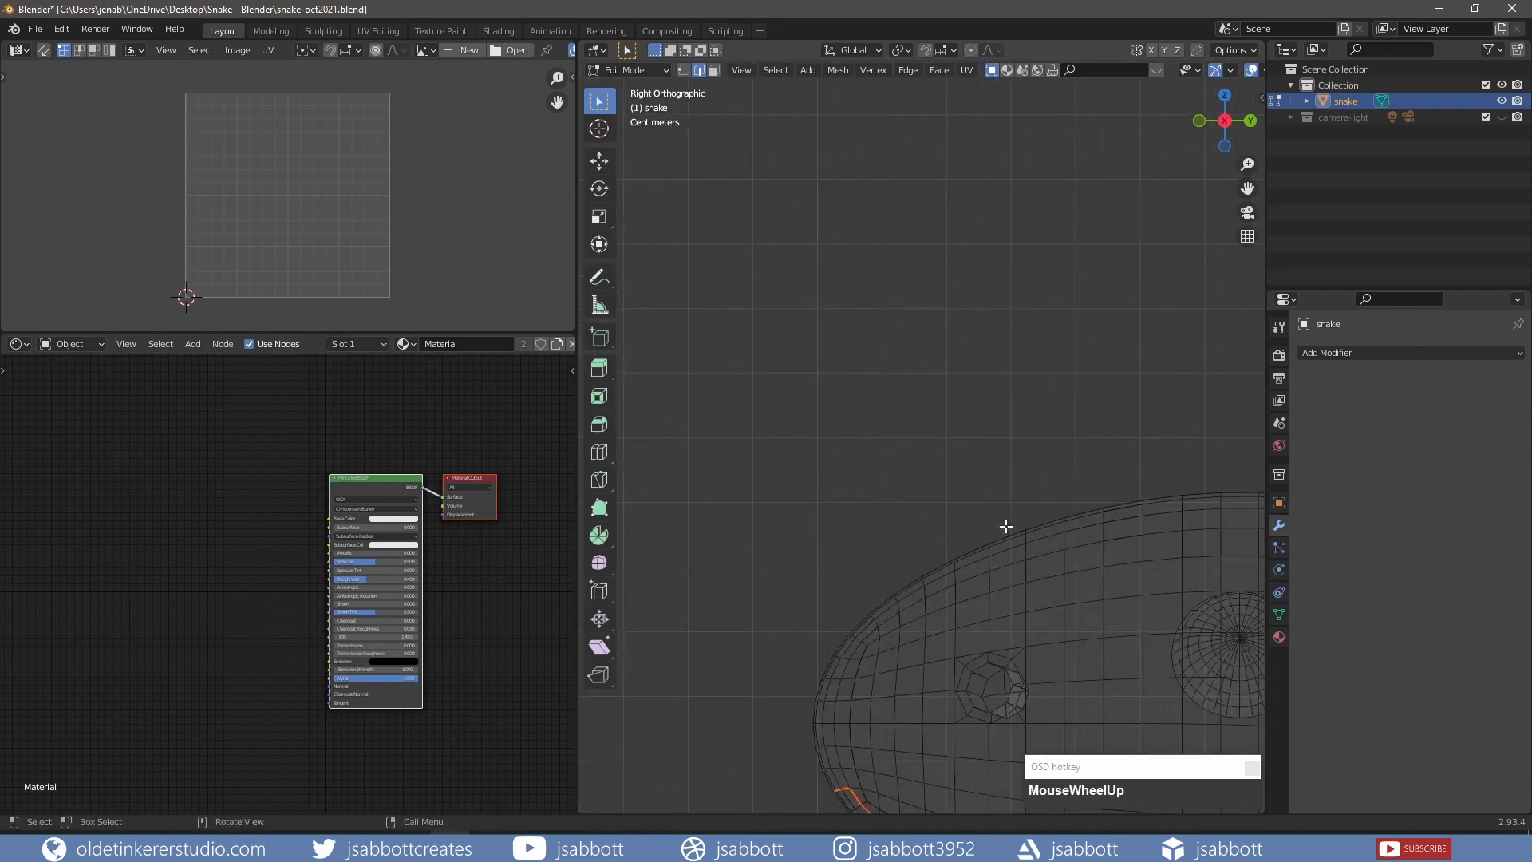
middle_click_drag(1005, 527, 821, 351, "shift")
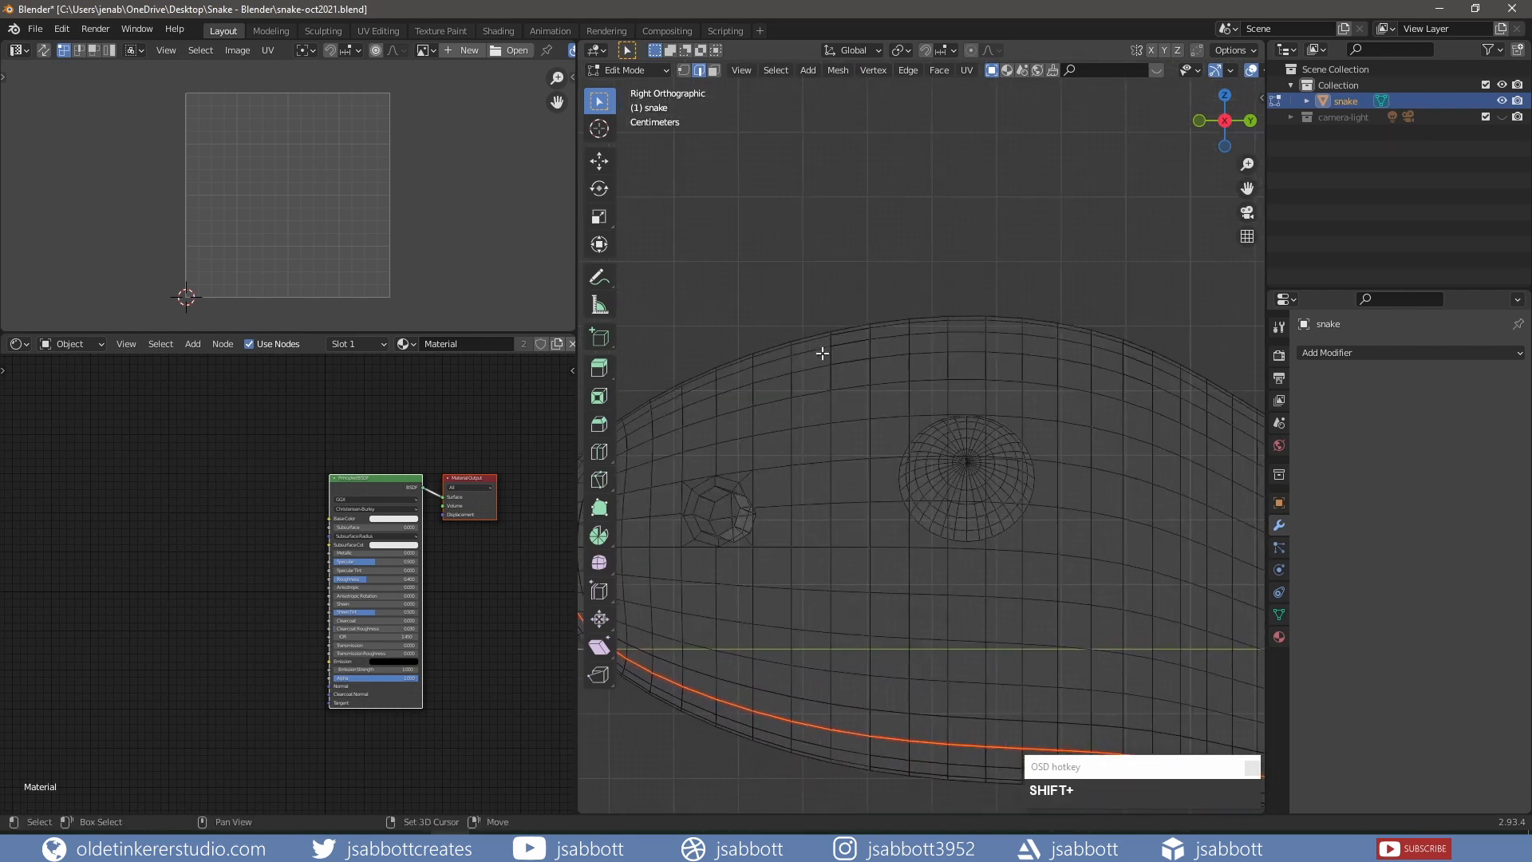
left_click(974, 539, "alt")
right_click(974, 539)
left_click(974, 539)
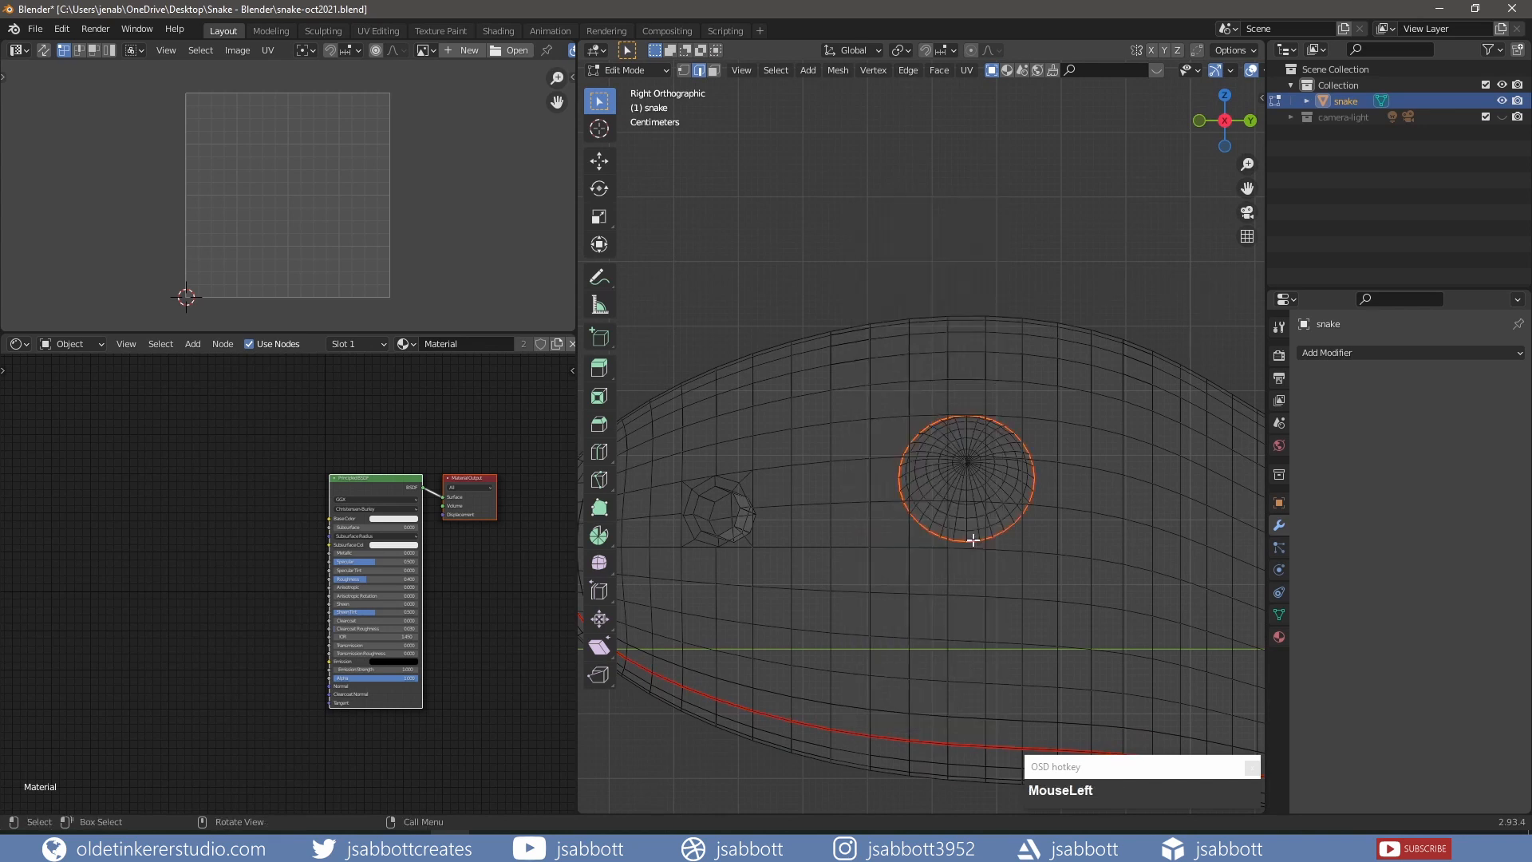
Select the octagonal edge loop inside the nostril and mark it as a seam.
left_click(727, 489, "alt")
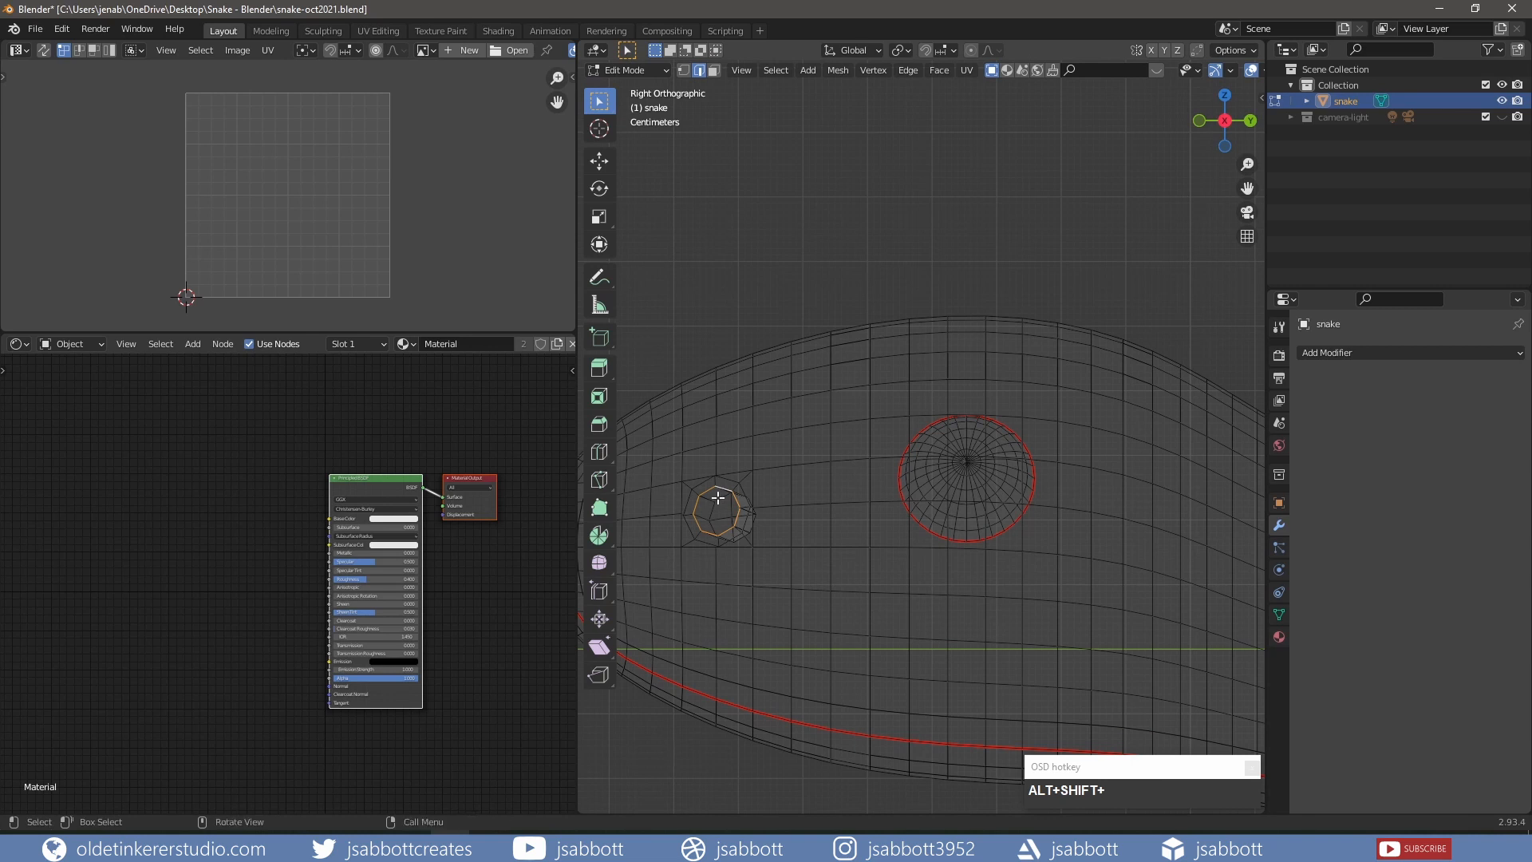
middle_click_drag(718, 504, 843, 505)
scroll(879, 508, "down", 2)
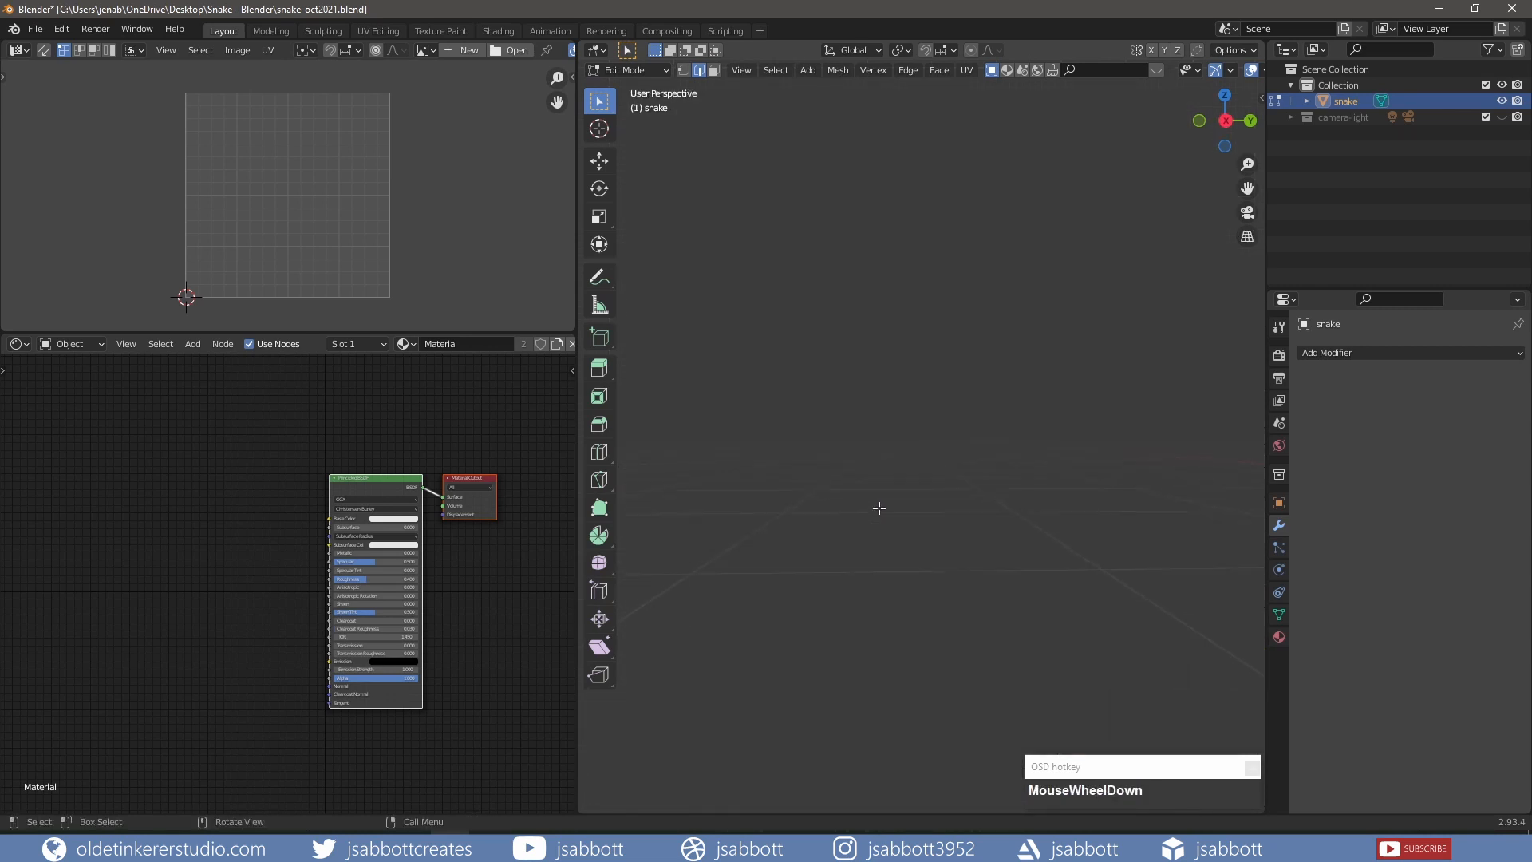
key("KP_3")
scroll(848, 499, "up", 5)
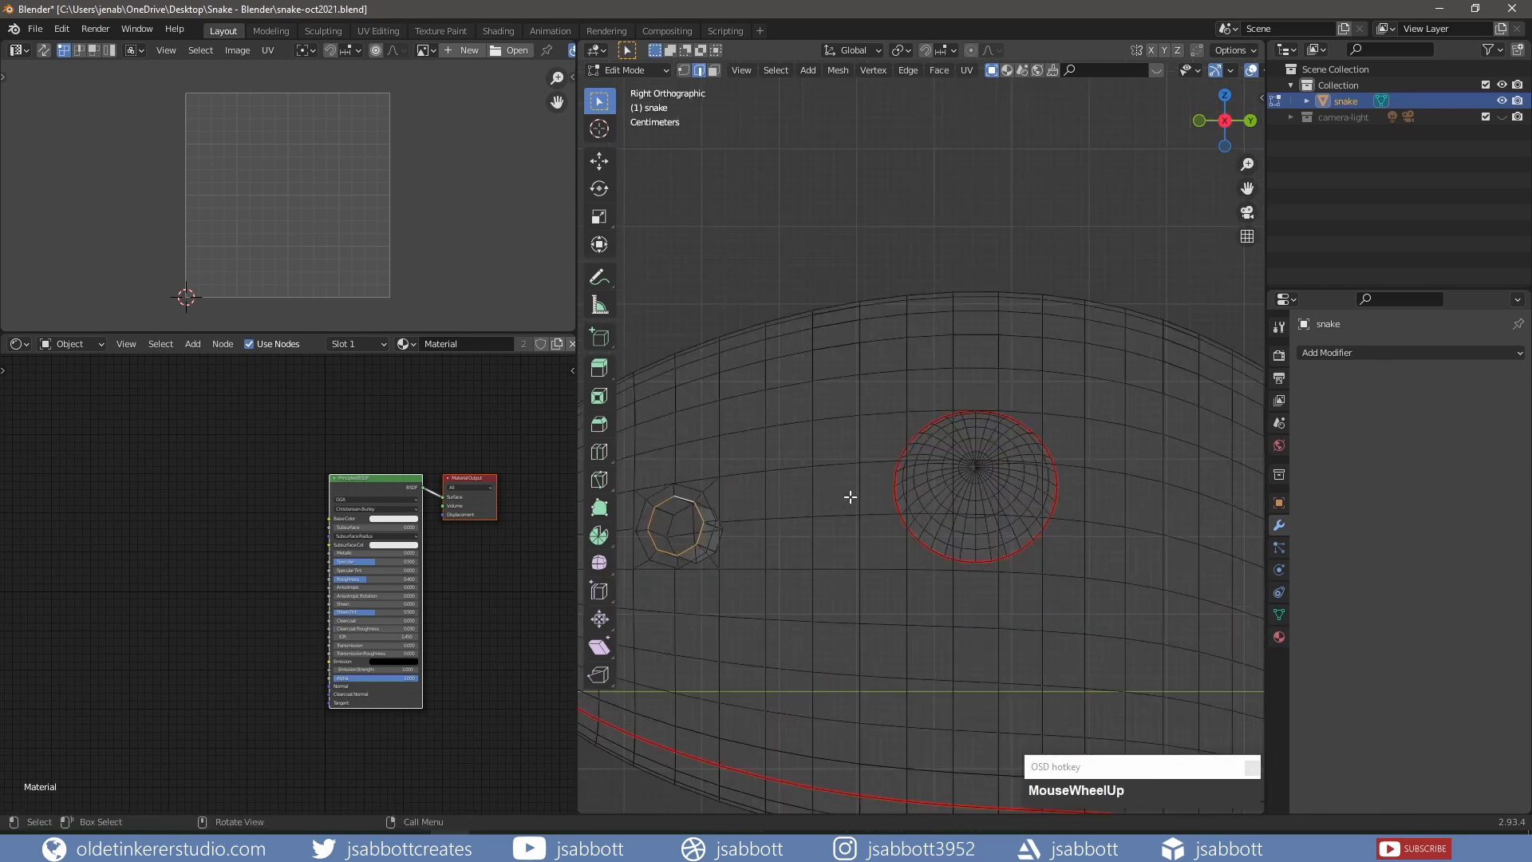
middle_click_drag(749, 493, 902, 510, "shift")
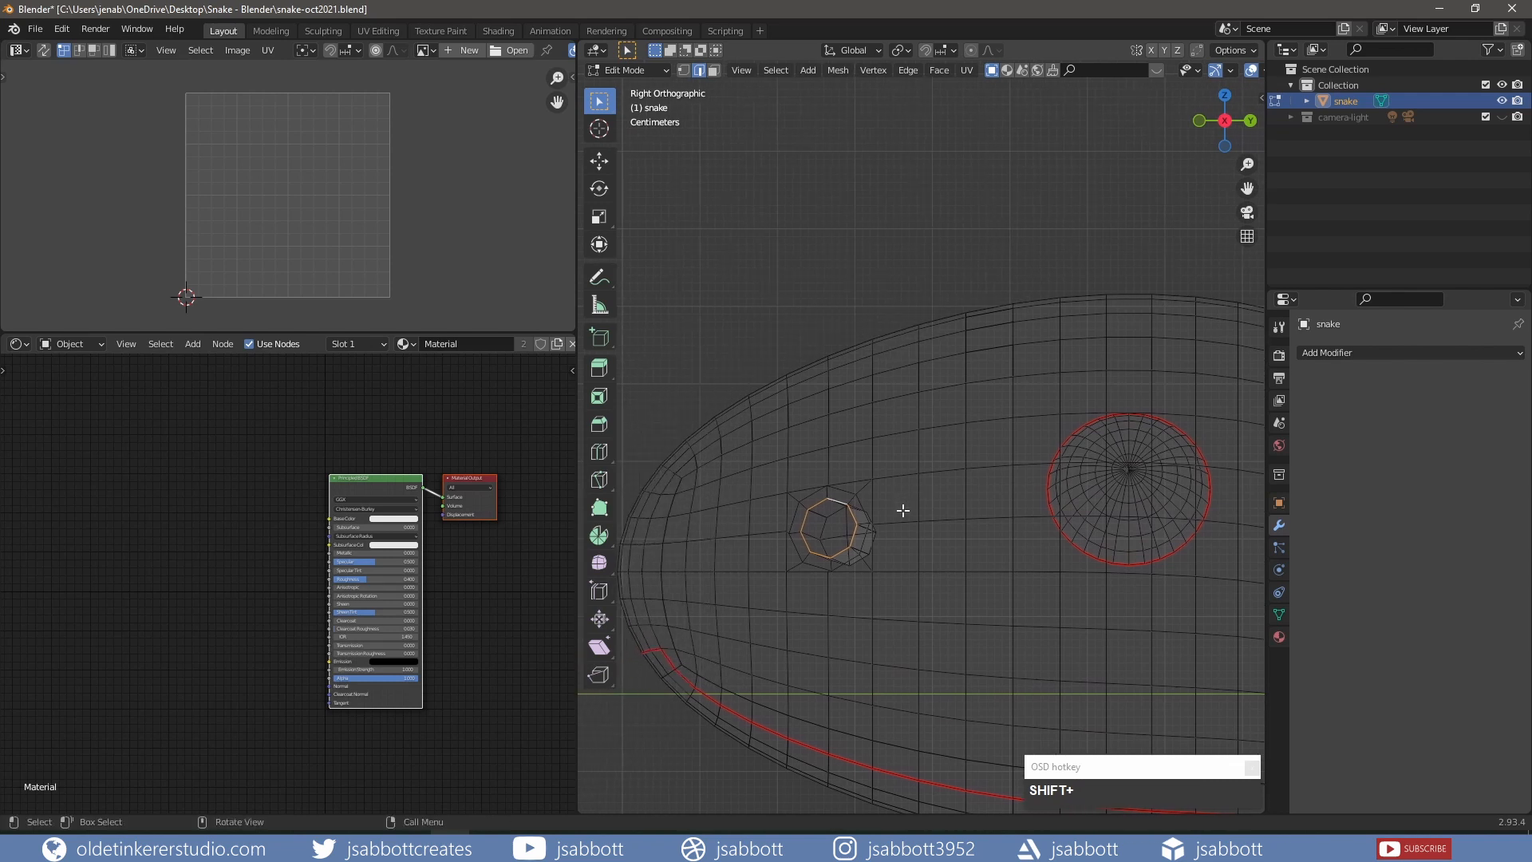
right_click(821, 516)
left_click(820, 515)
middle_click_drag(916, 519, 927, 520)
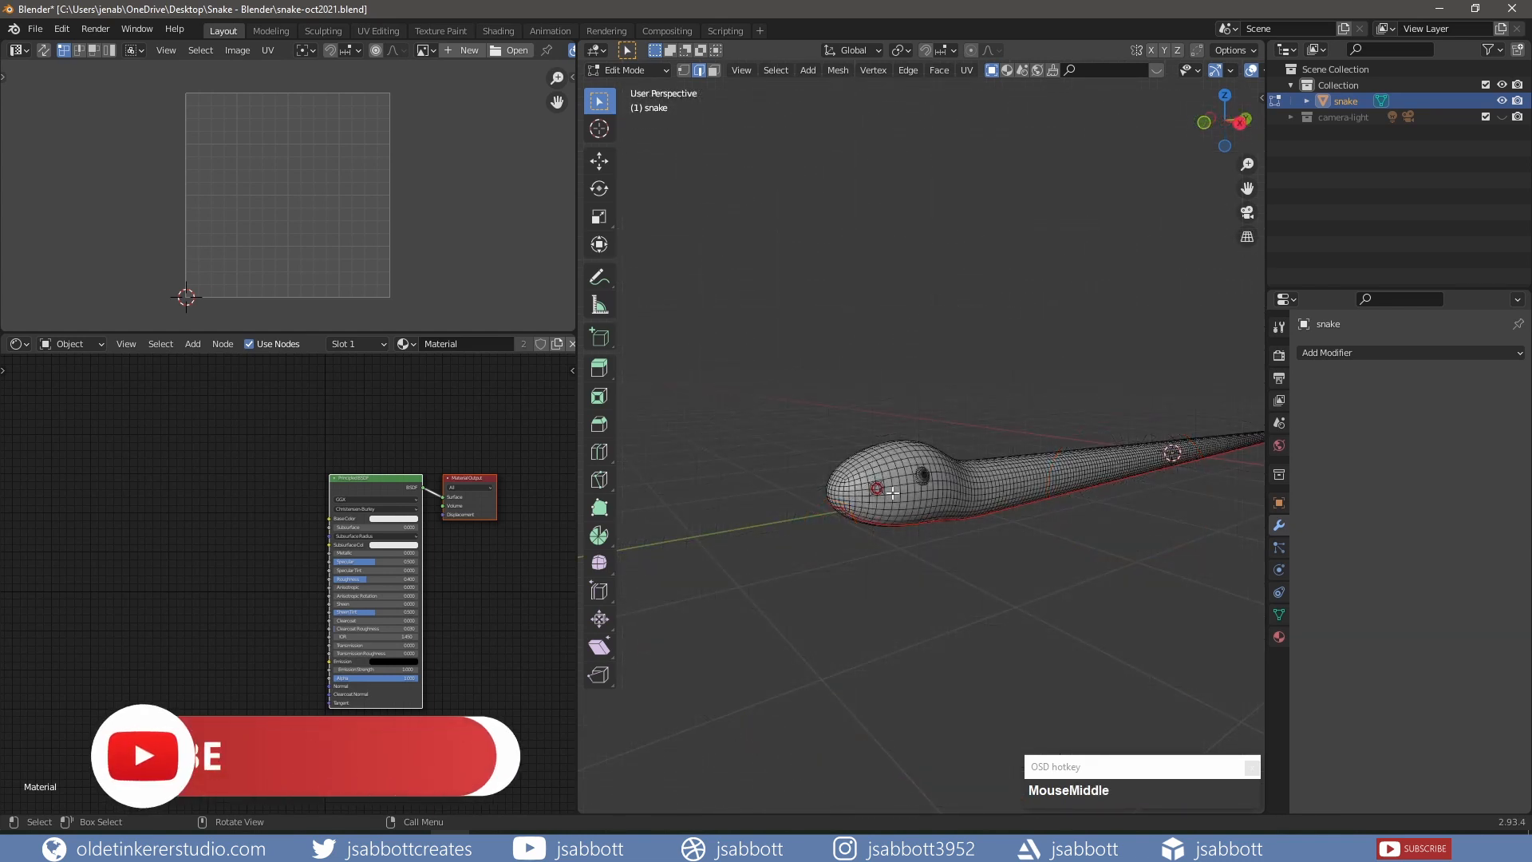
Select the whole snake mesh and unwrap it along the marked seams.
key("a")
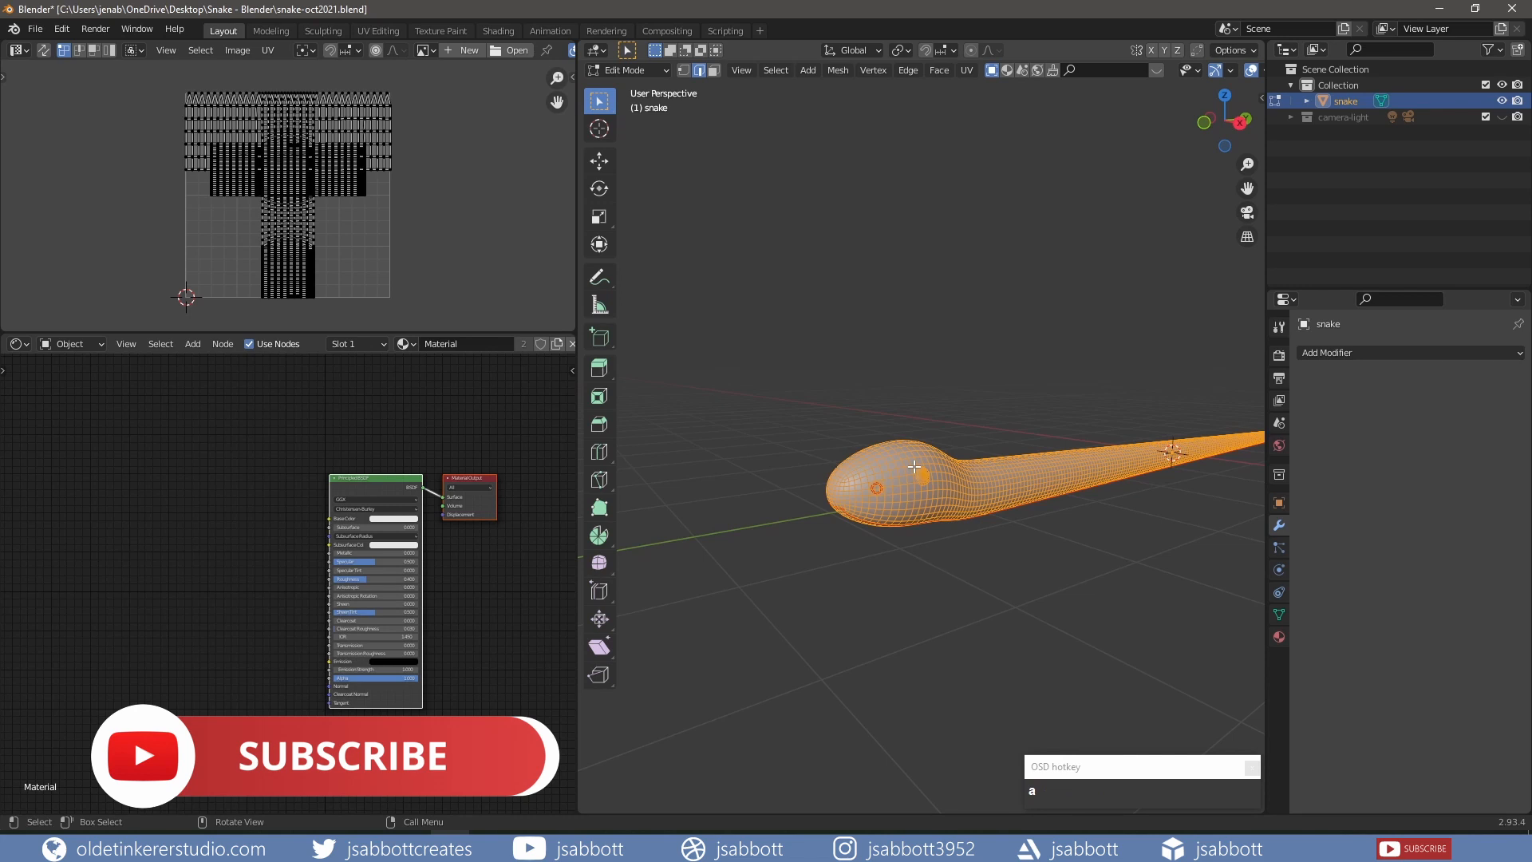
key("u")
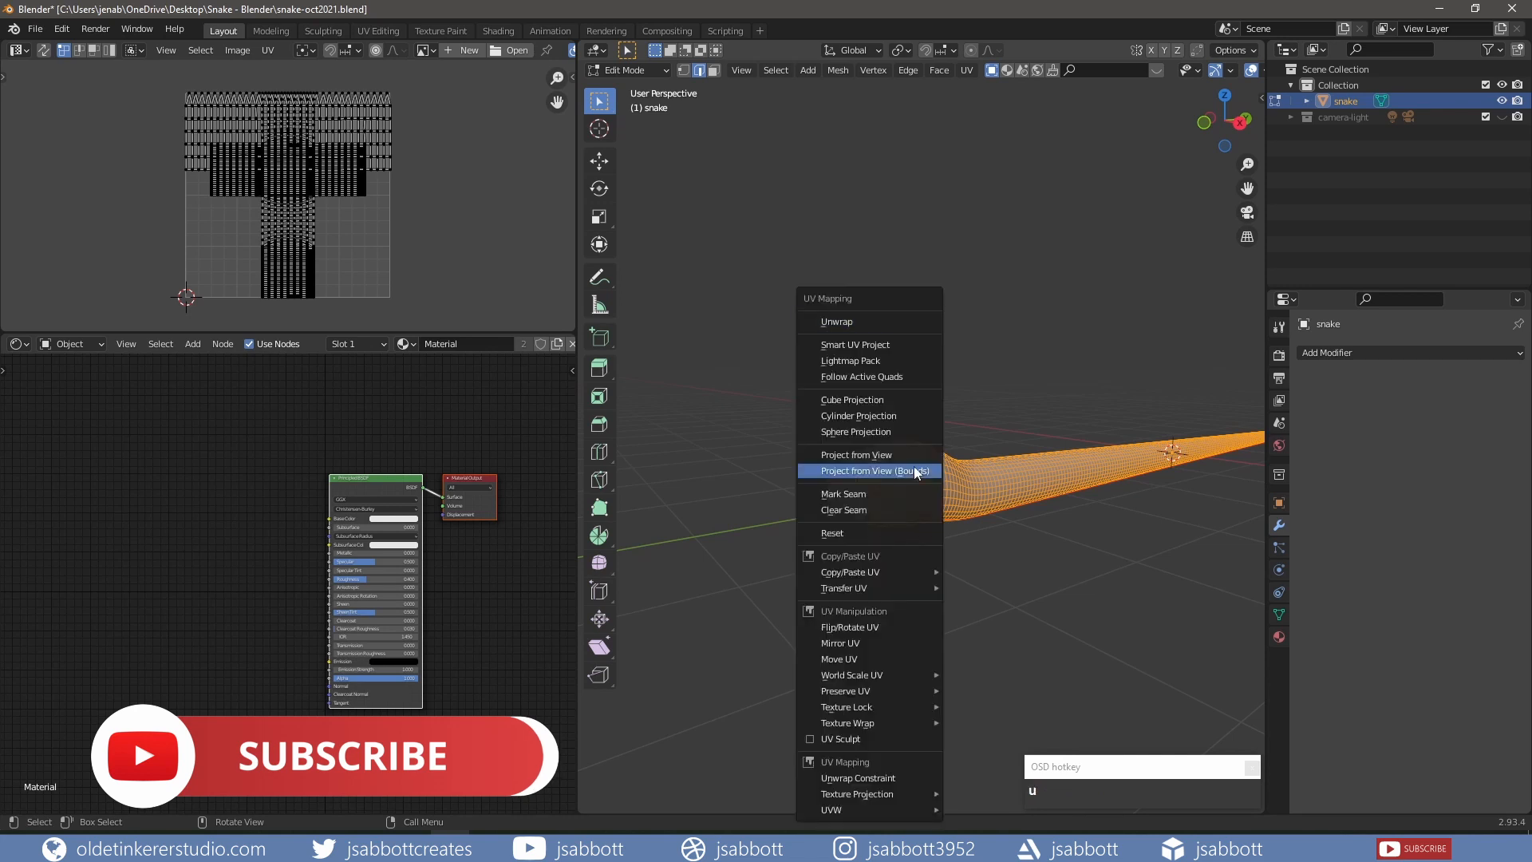
left_click(852, 323)
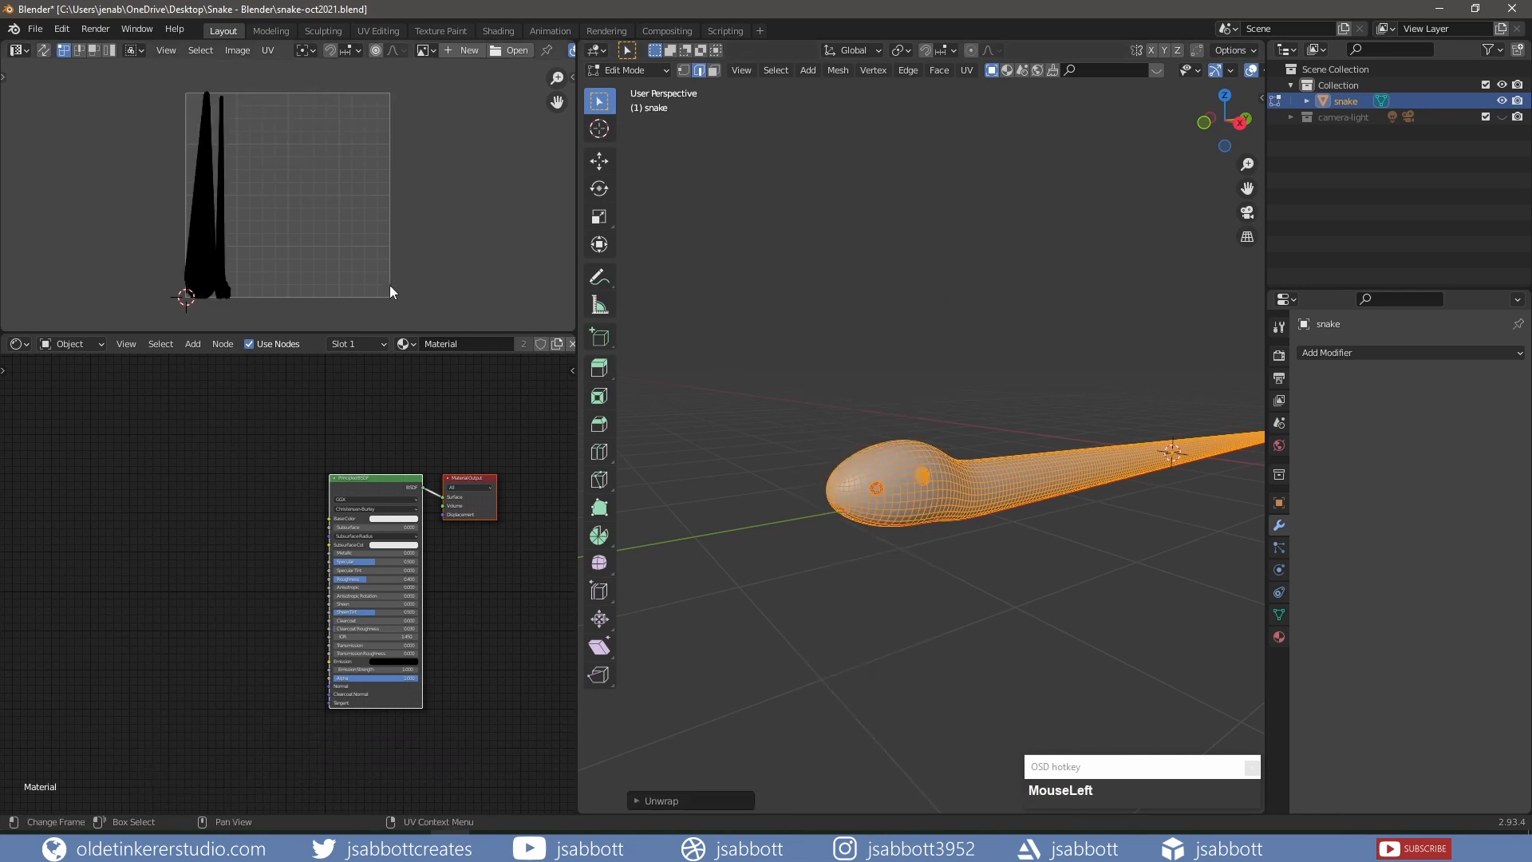
Enlarge the UV Editor area so the full layout fits and turn on UV sync selection.
scroll(319, 277, "up", 5)
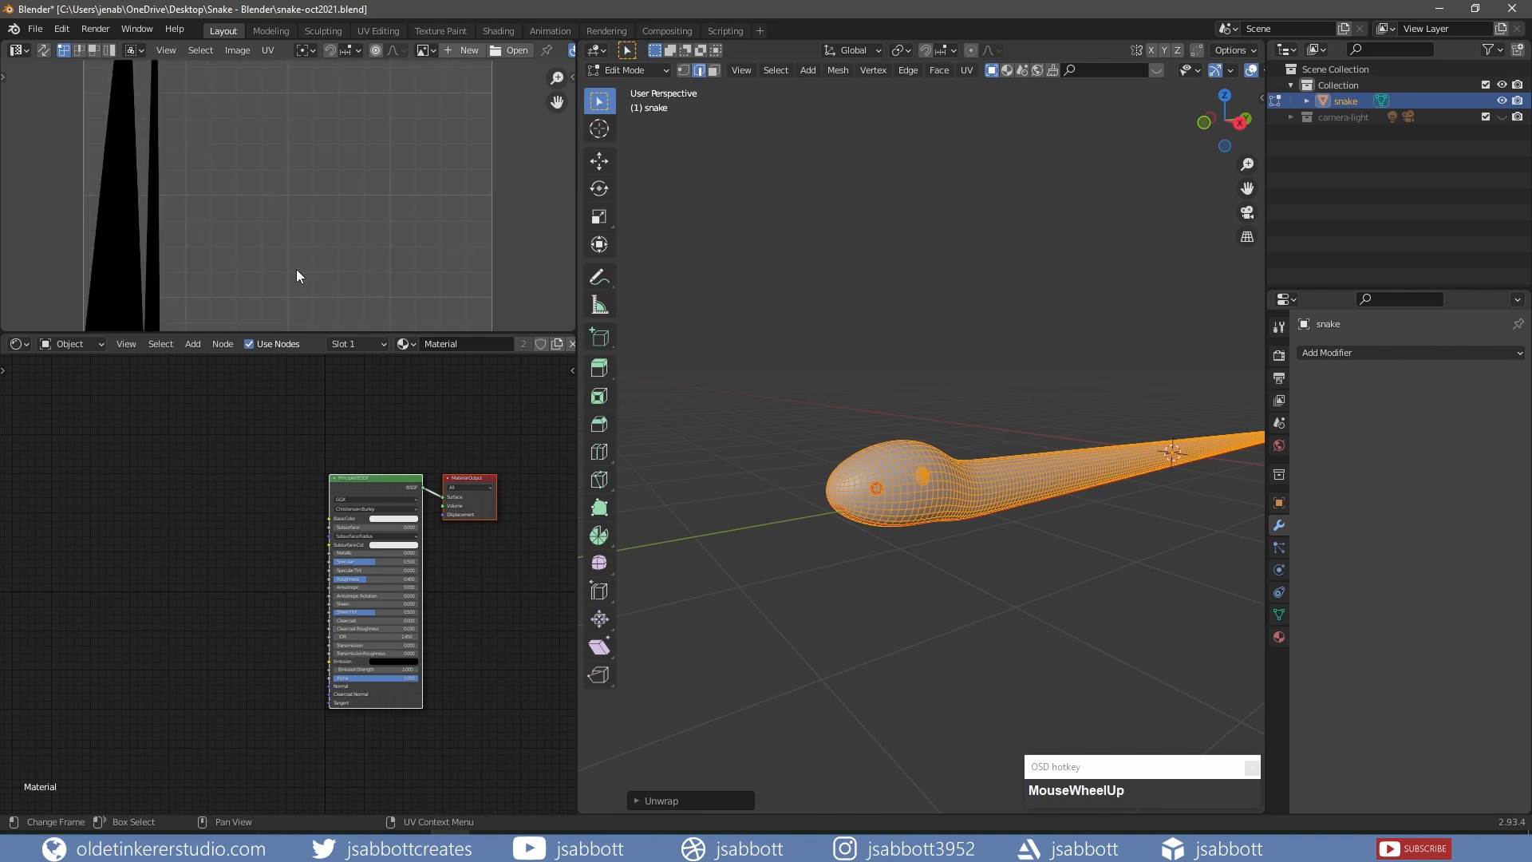
left_click_drag(299, 334, 287, 669)
middle_click_drag(214, 418, 271, 370, "shift")
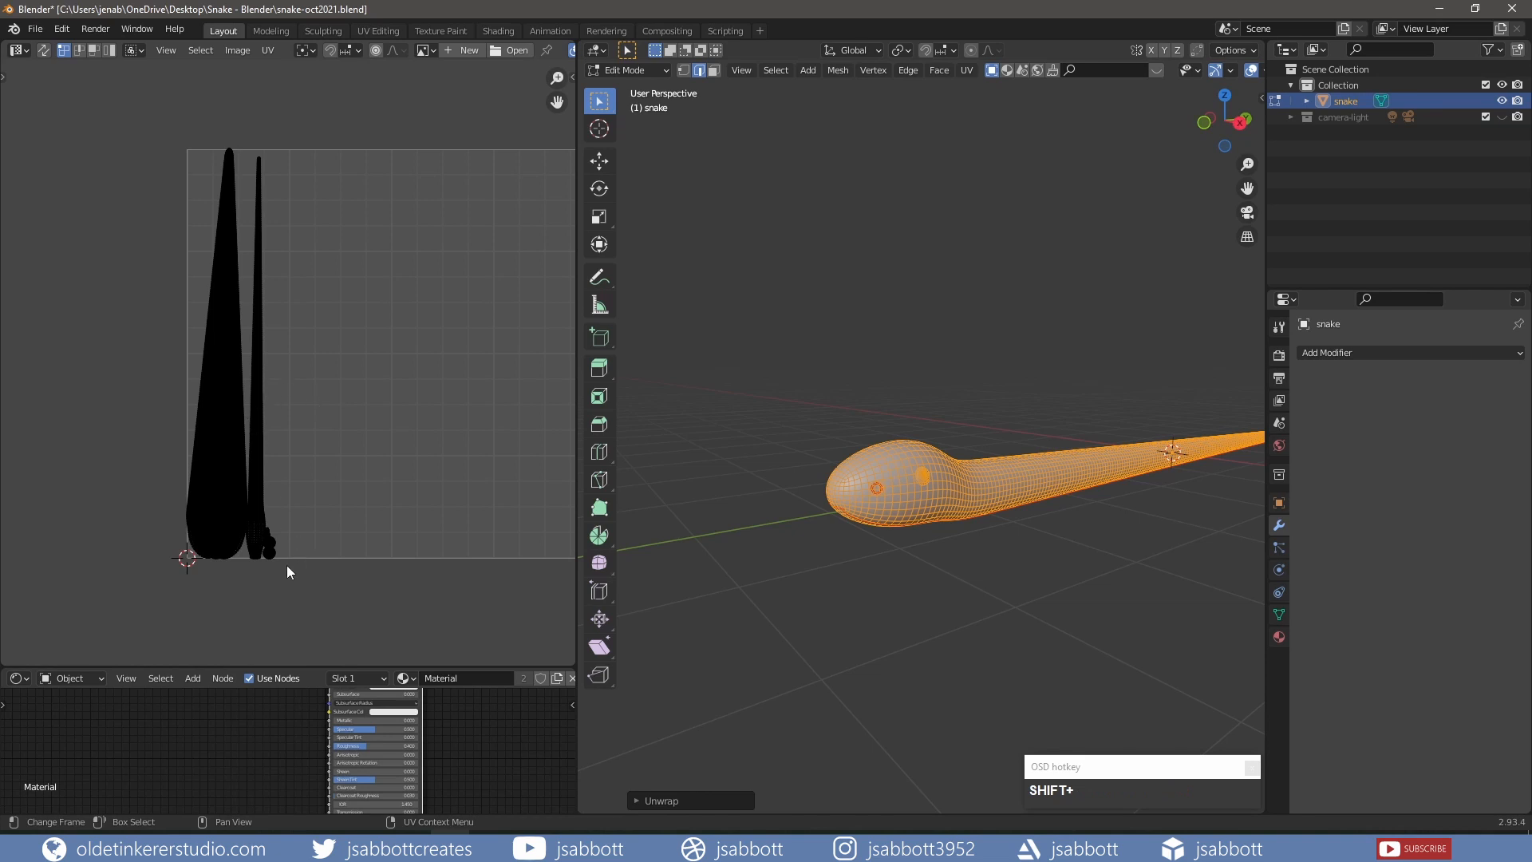
left_click(44, 50)
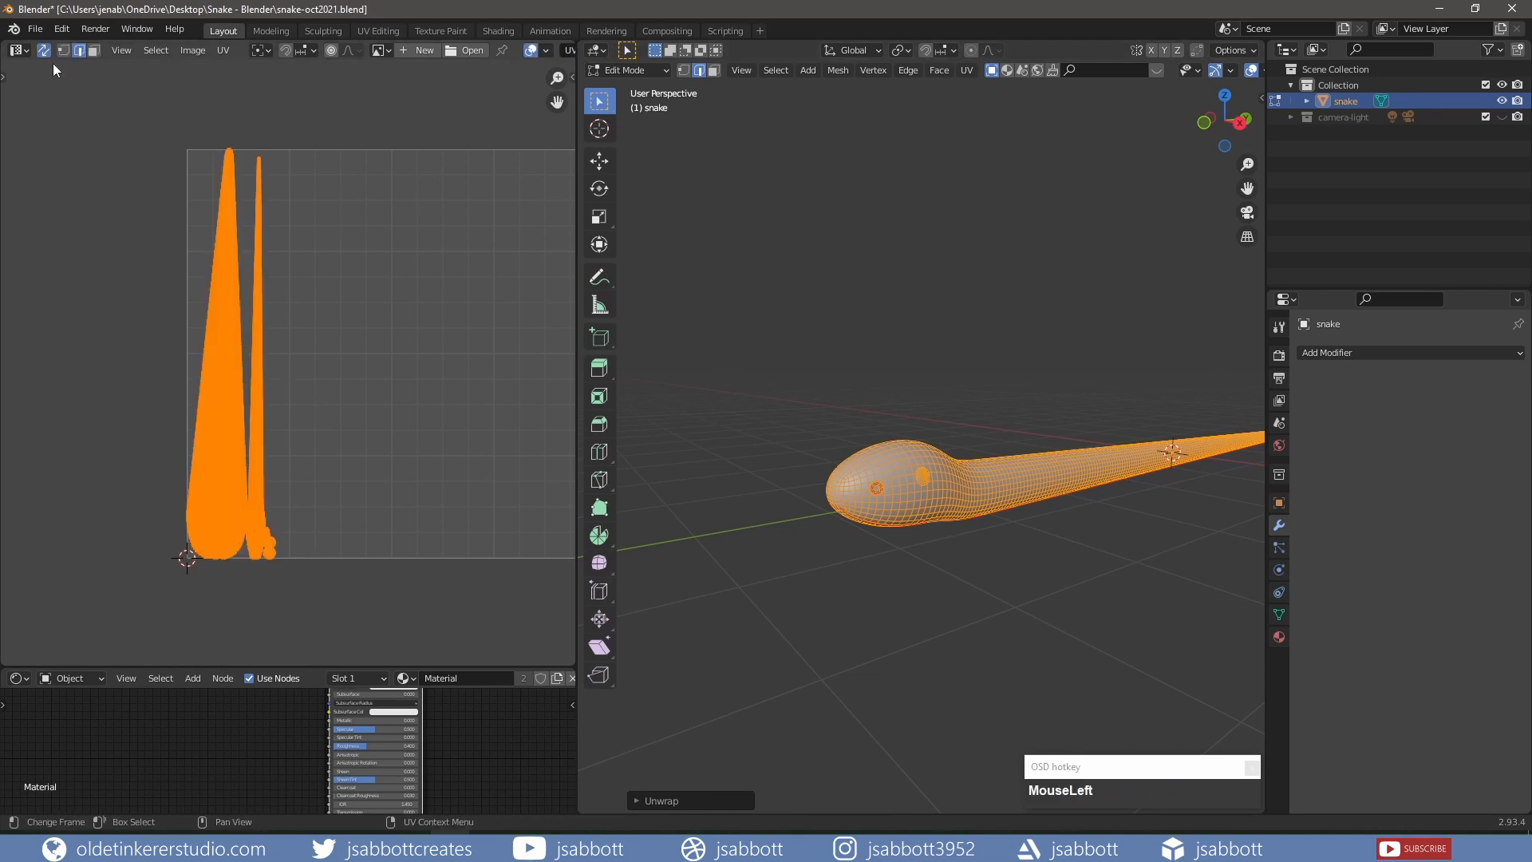
Select only the two eyes and move their UV islands about 0.43 sideways and 0.75 up into empty UV space.
key("alt+a")
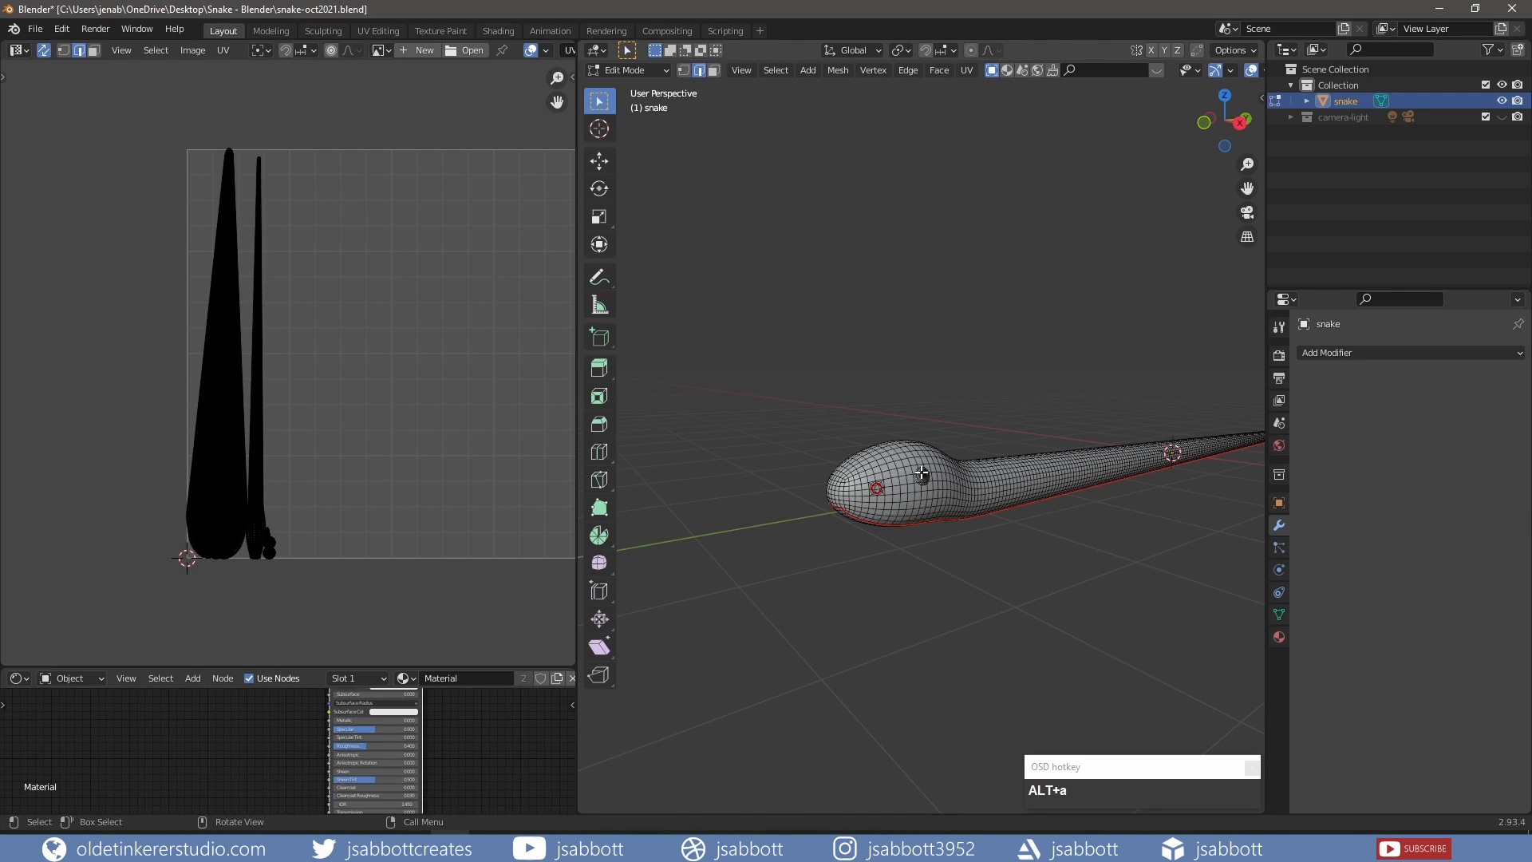
key("l")
middle_click_drag(826, 407, 995, 451)
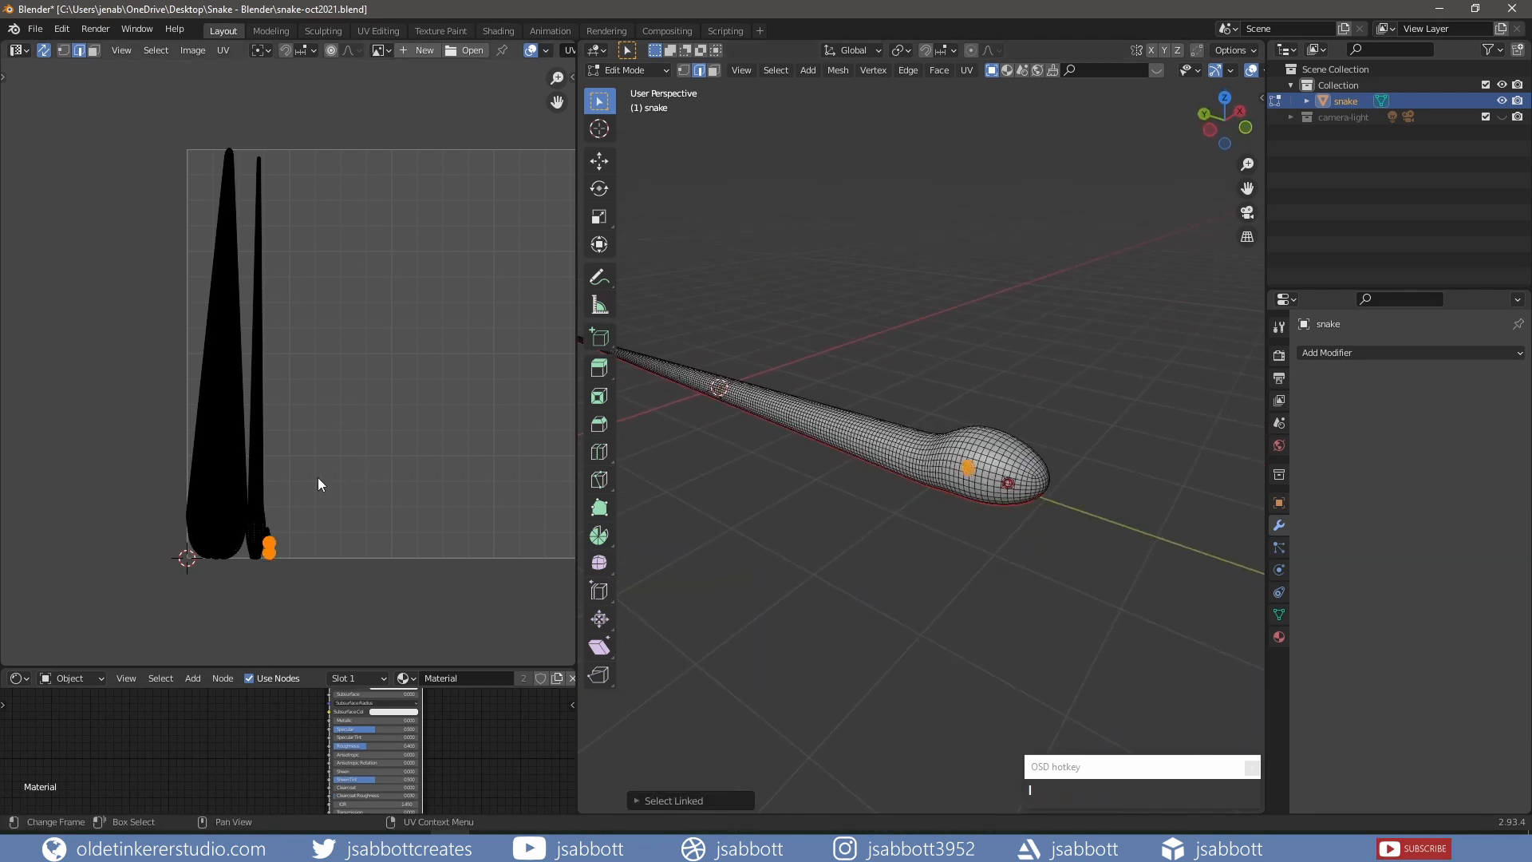
key("g")
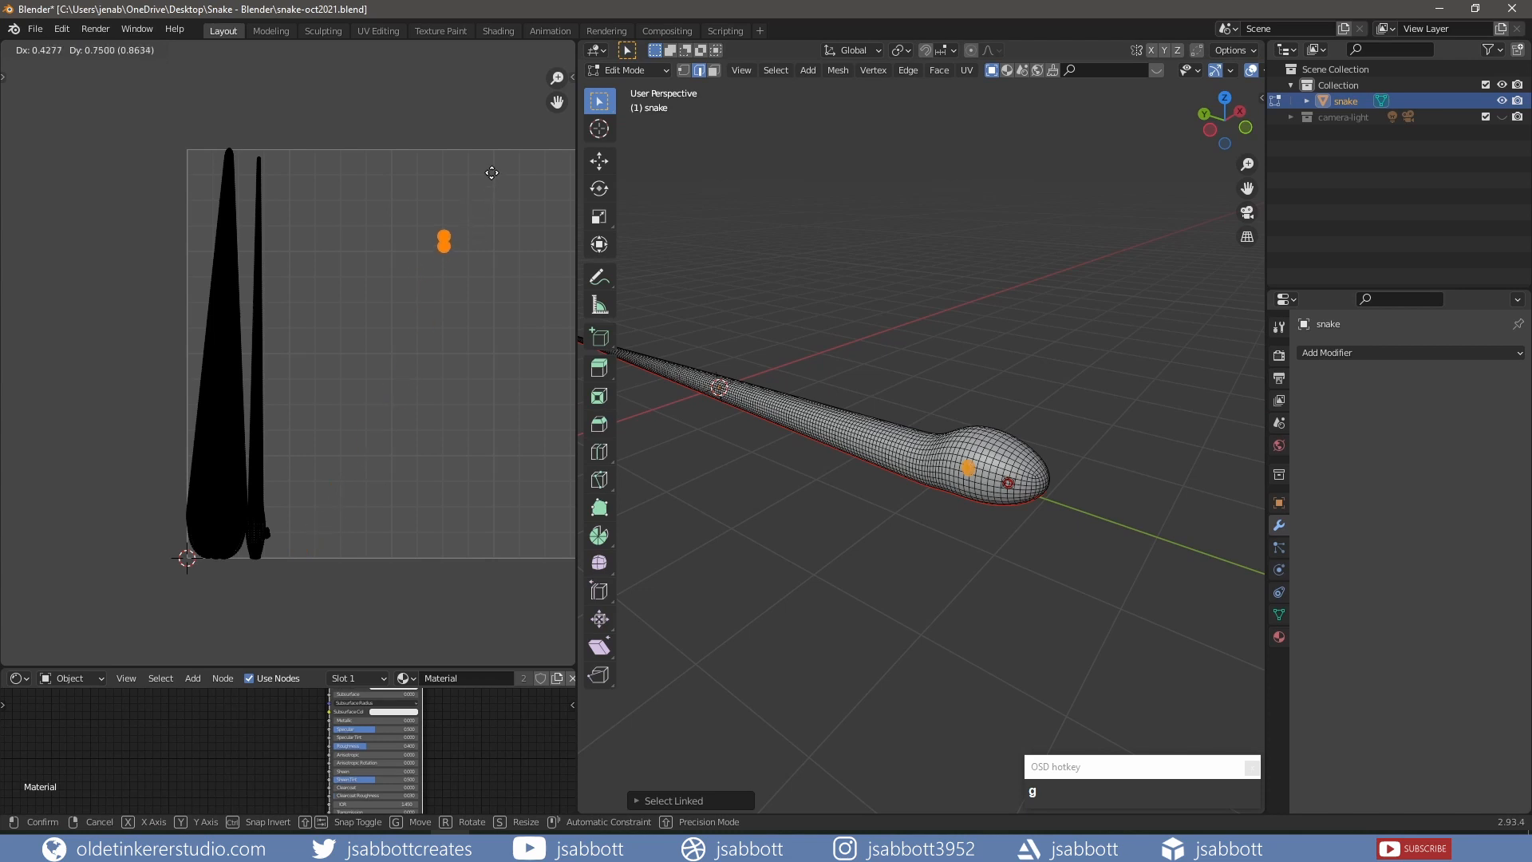
left_click(457, 265)
Select only the lower eye's UV island and move it about 0.03 down, separating it from the other eye island.
key("alt+a")
left_click(443, 249)
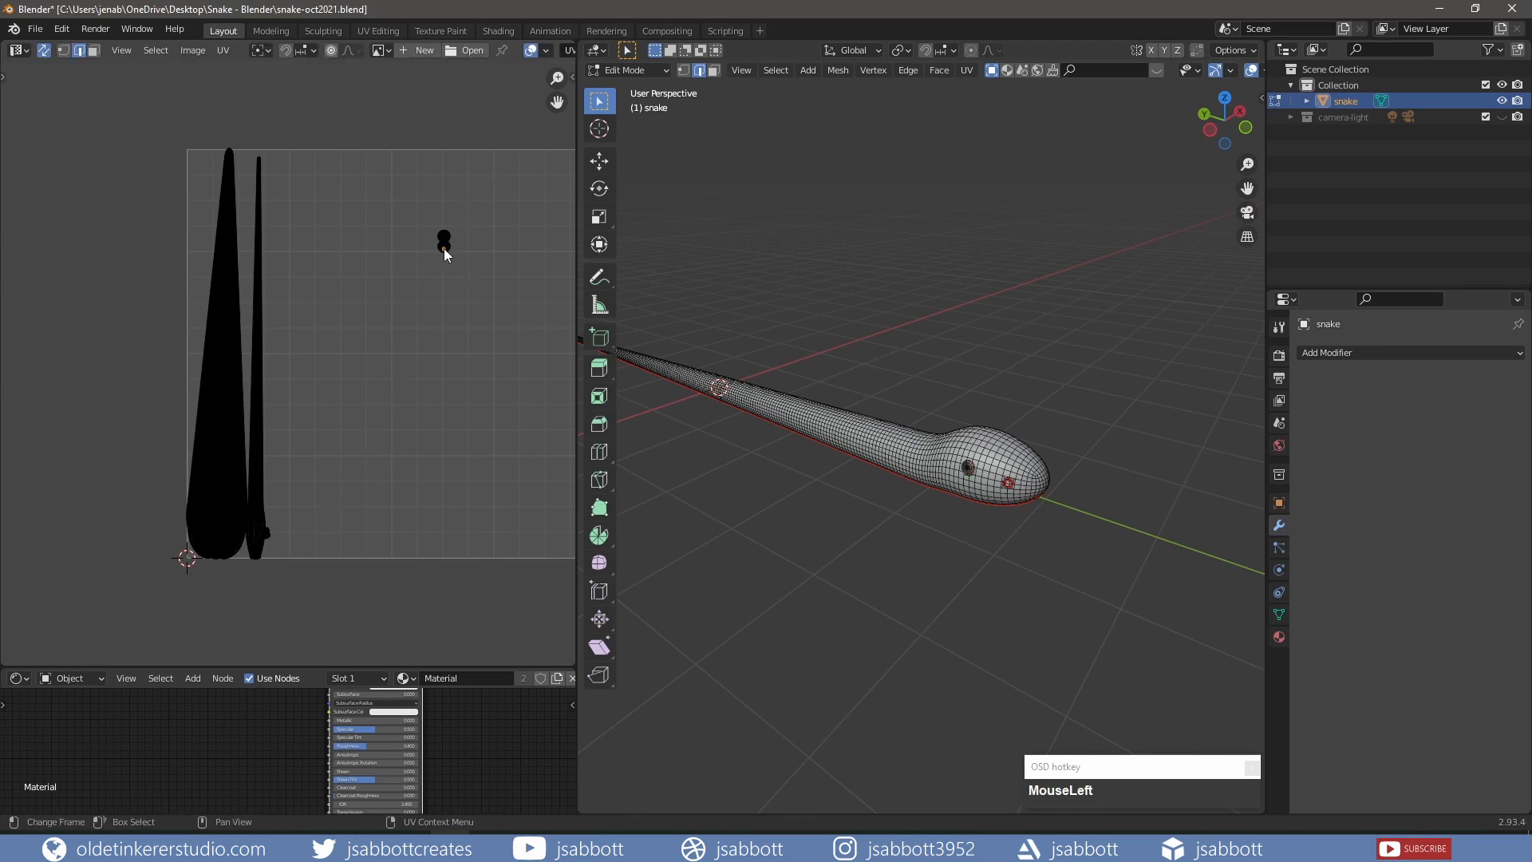
key("l")
key("g")
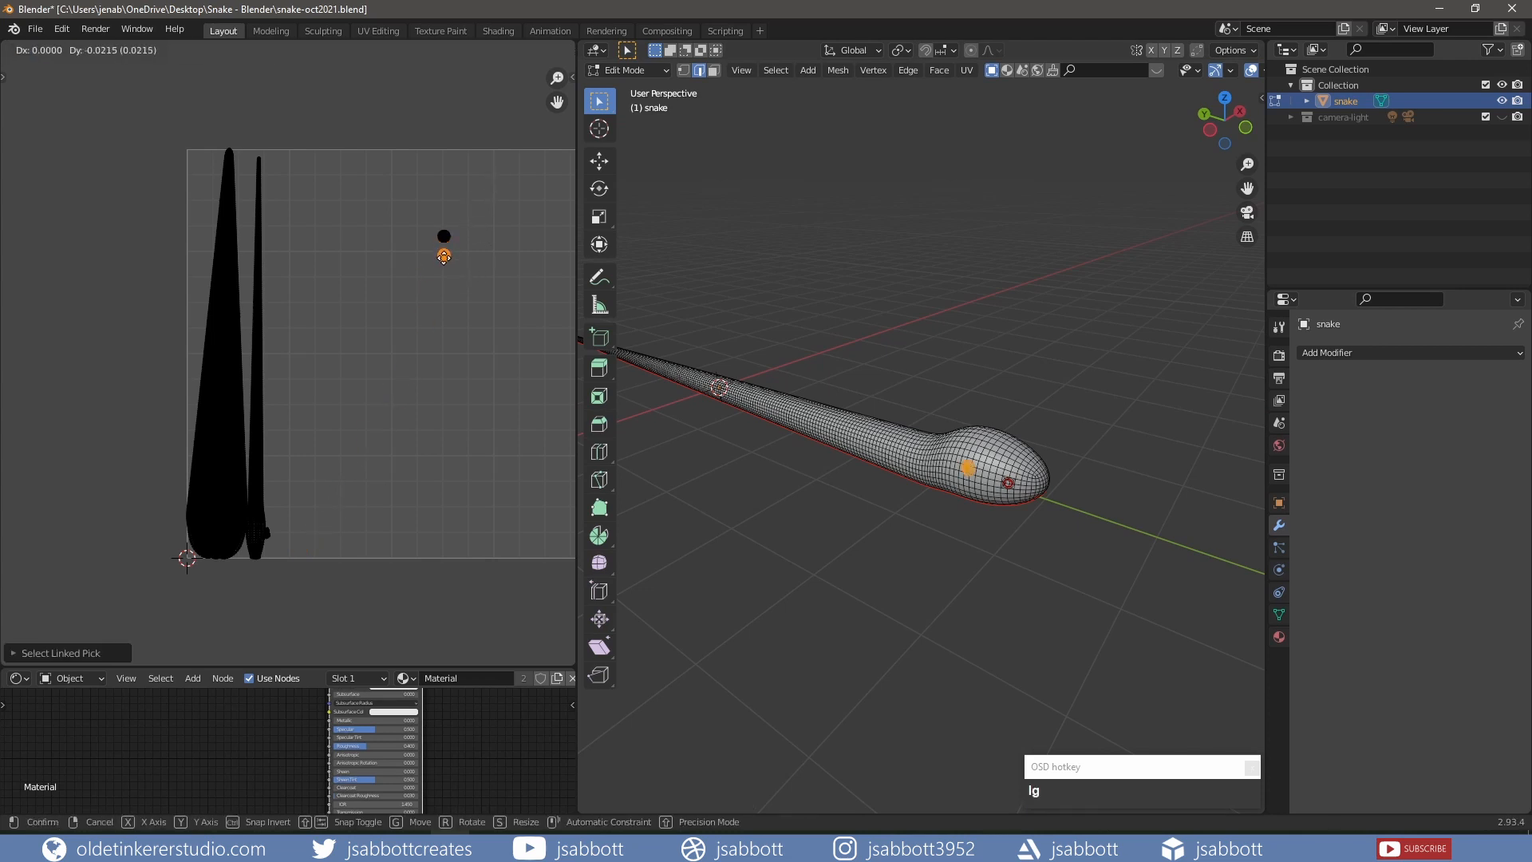
left_click(443, 260)
key("alt+a")
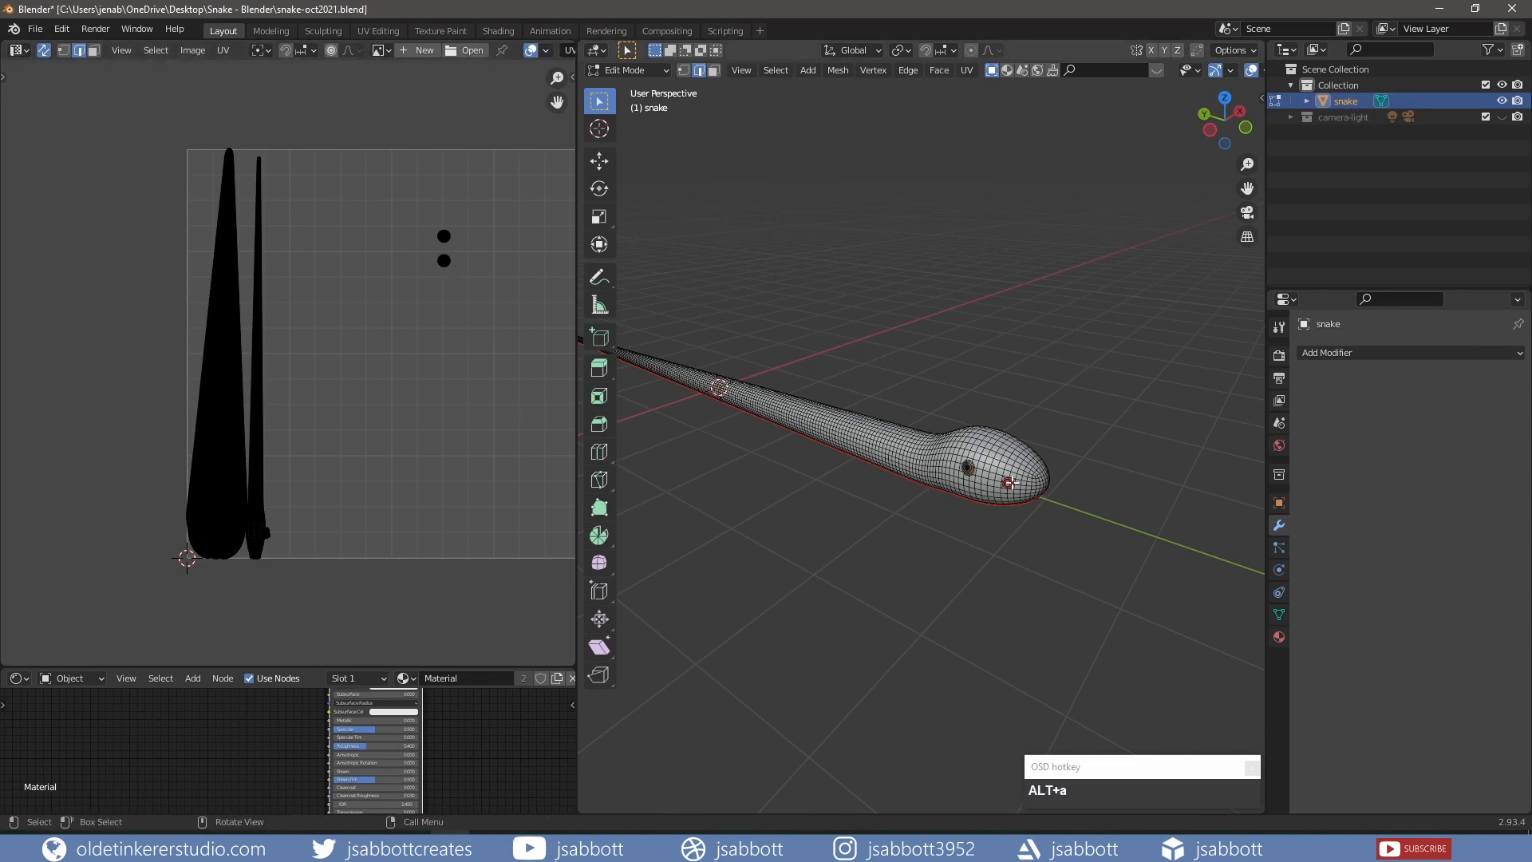
Select only the two nostrils, move their UV islands beside the eye islands and space the two apart vertically.
key("a")
key("alt+a")
scroll(1069, 514, "up", 3)
key("l")
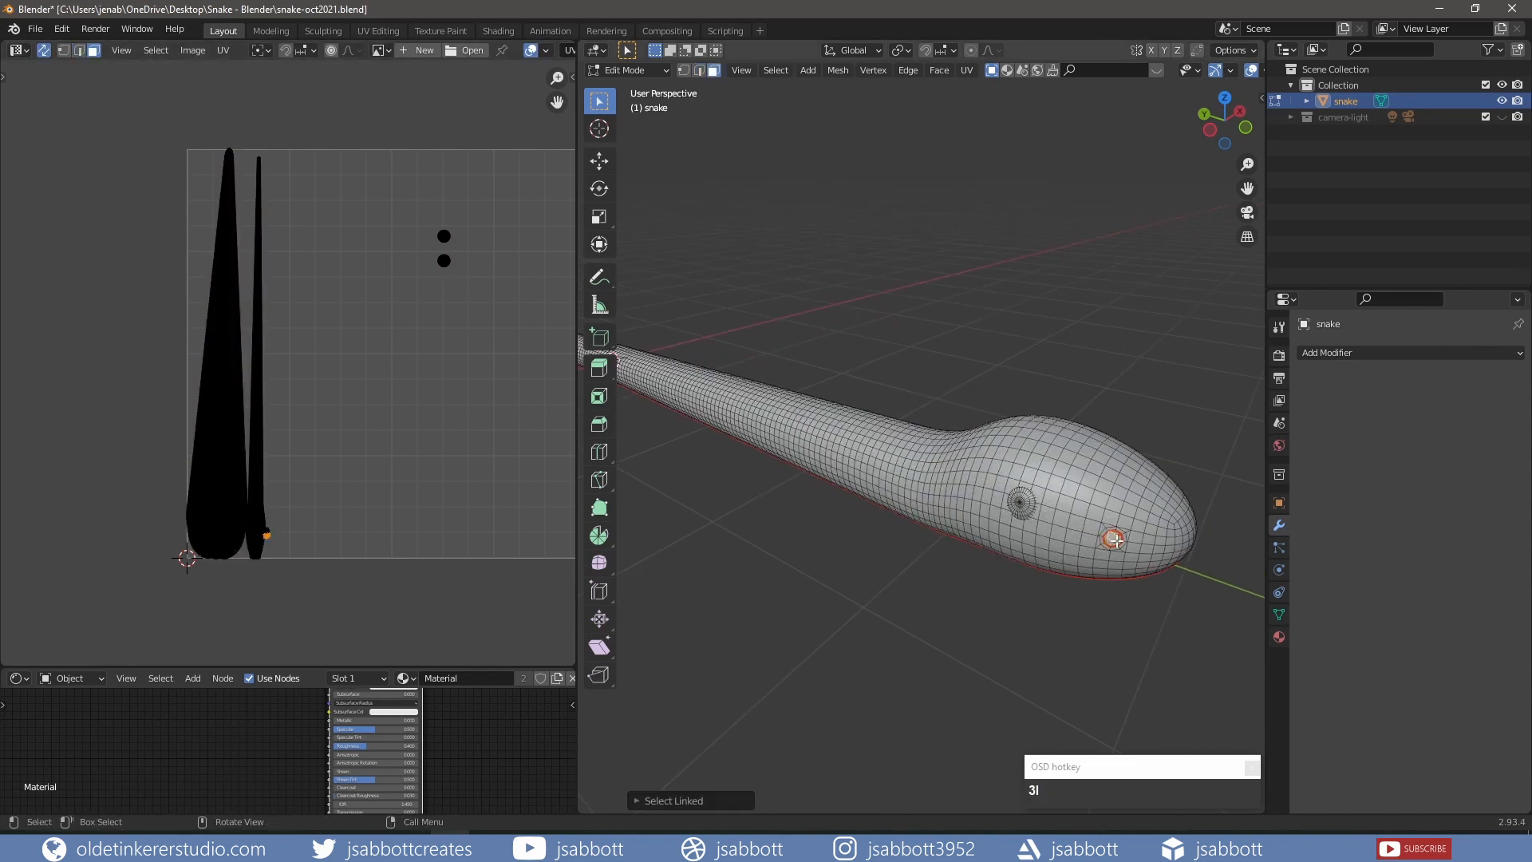
middle_click_drag(1114, 538, 878, 547)
key("3")
key("g")
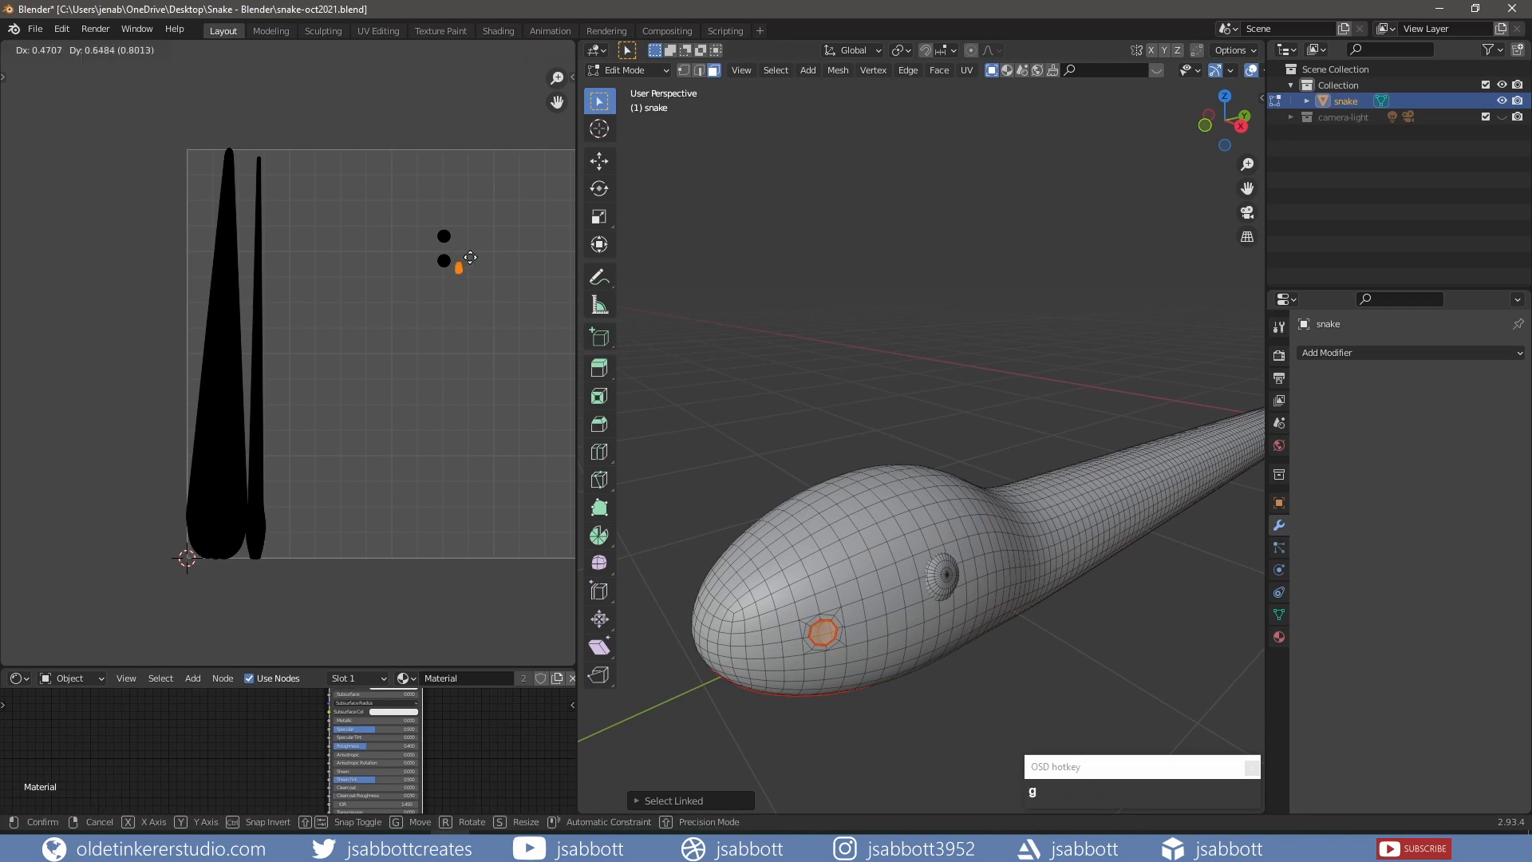
left_click(461, 237)
left_click(461, 238)
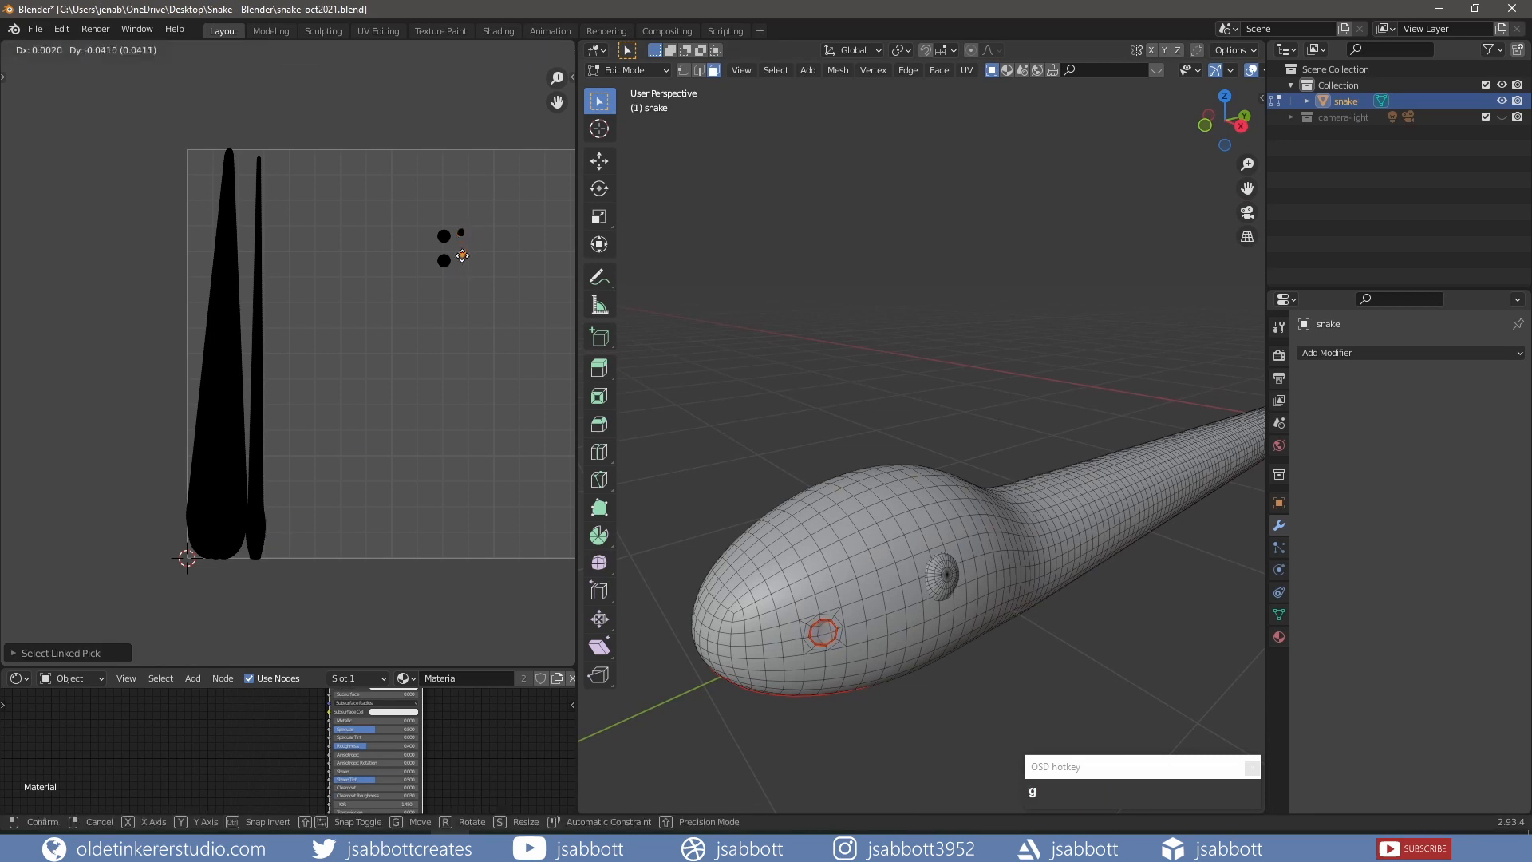
Move the narrow underside UV island about 0.36 sideways toward the eye islands and shift the wide body island into the freed space.
key("l")
key("g")
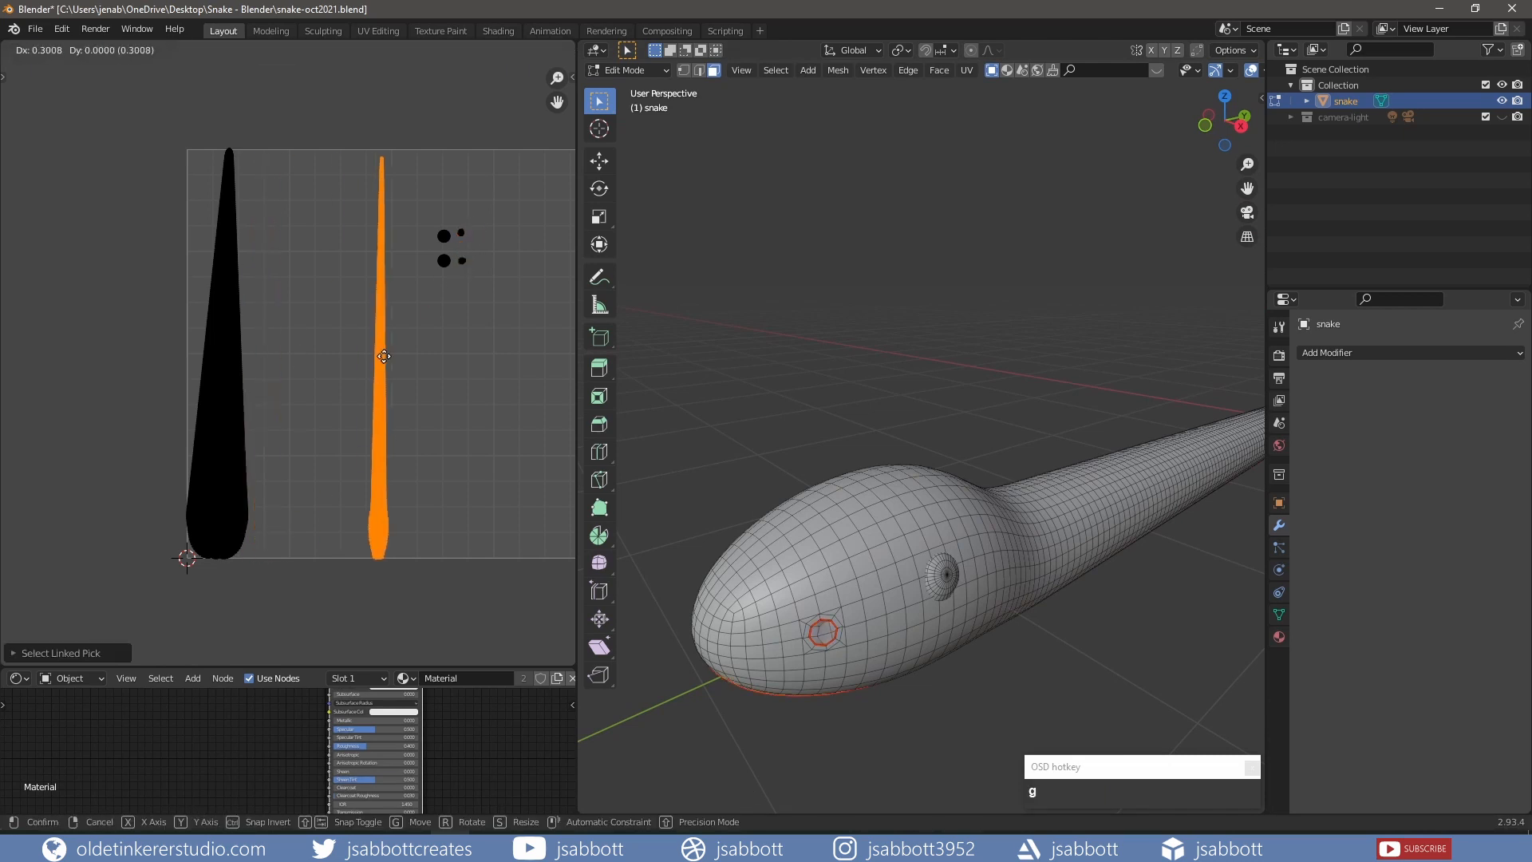
left_click(406, 357)
left_click(225, 396)
key("l")
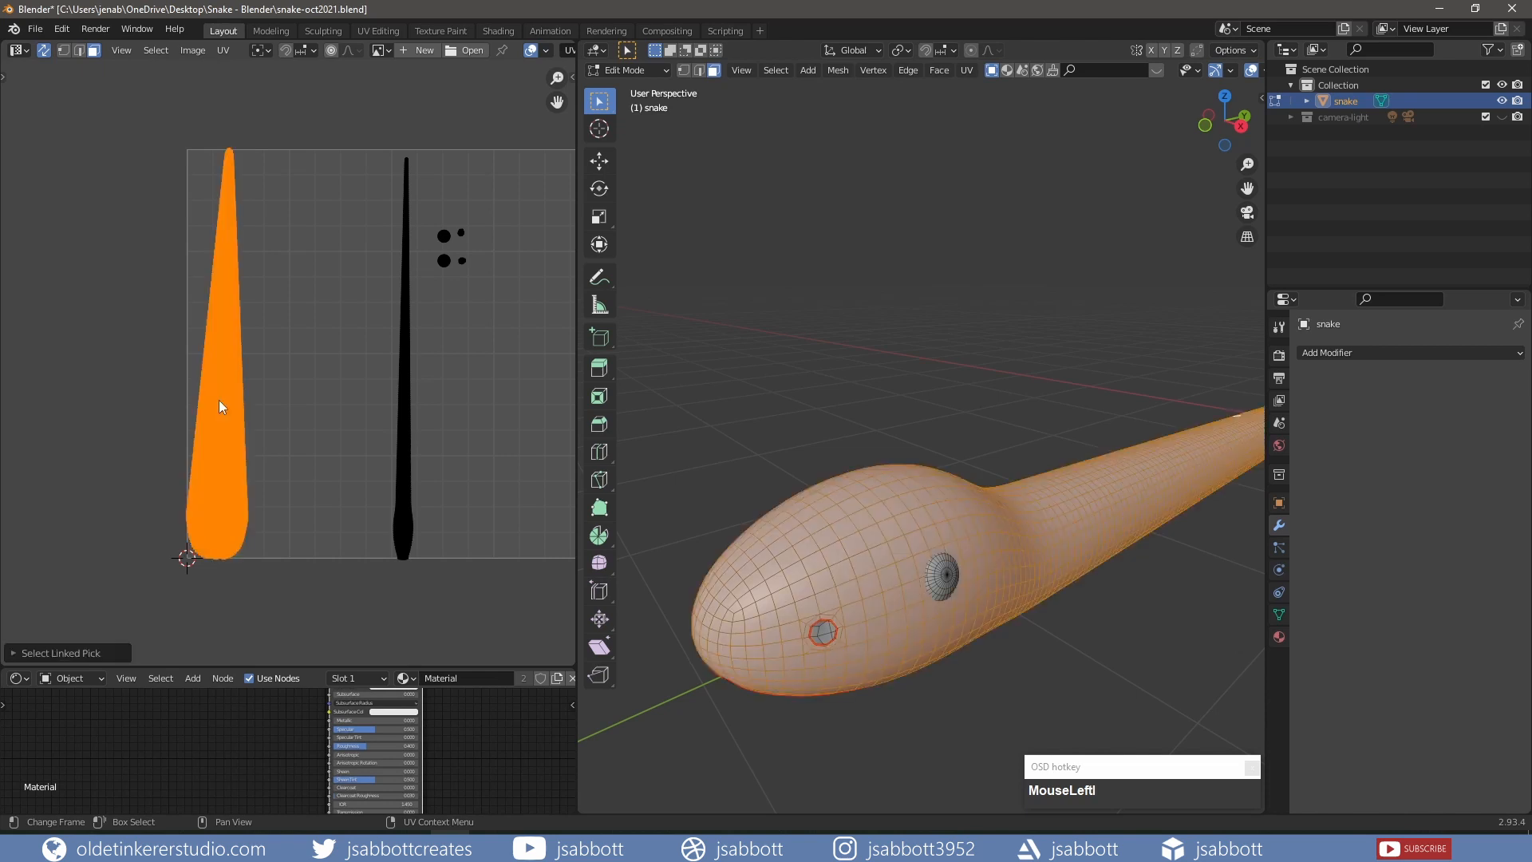
key("g")
left_click(335, 403)
Turn off UV sync selection, select the whole snake mesh and select all its UV islands.
left_click(46, 51)
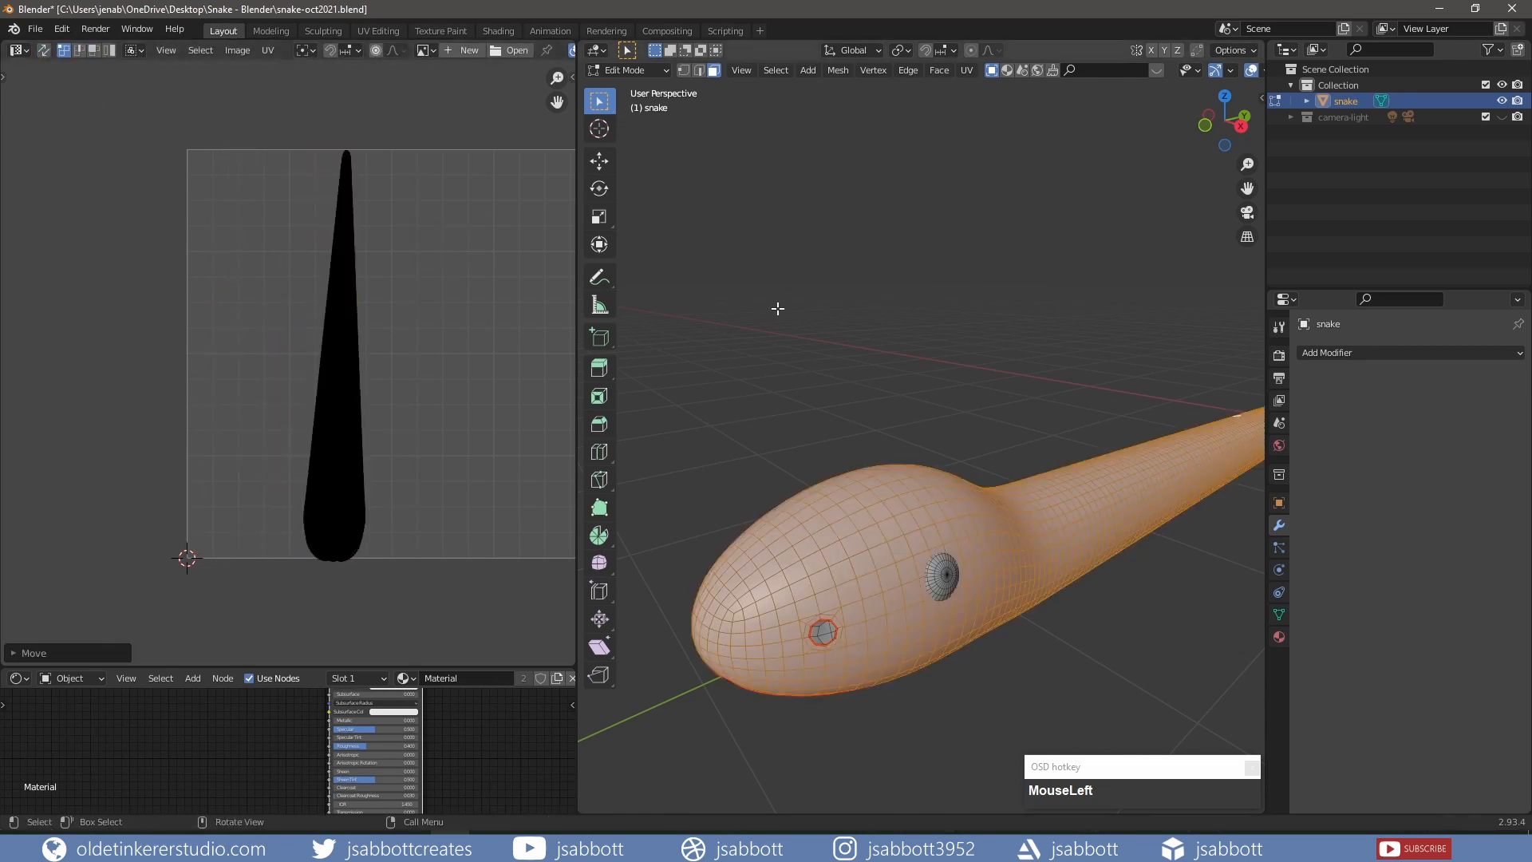
key("a")
scroll(481, 309, "down", 1)
middle_click_drag(481, 314, 415, 323)
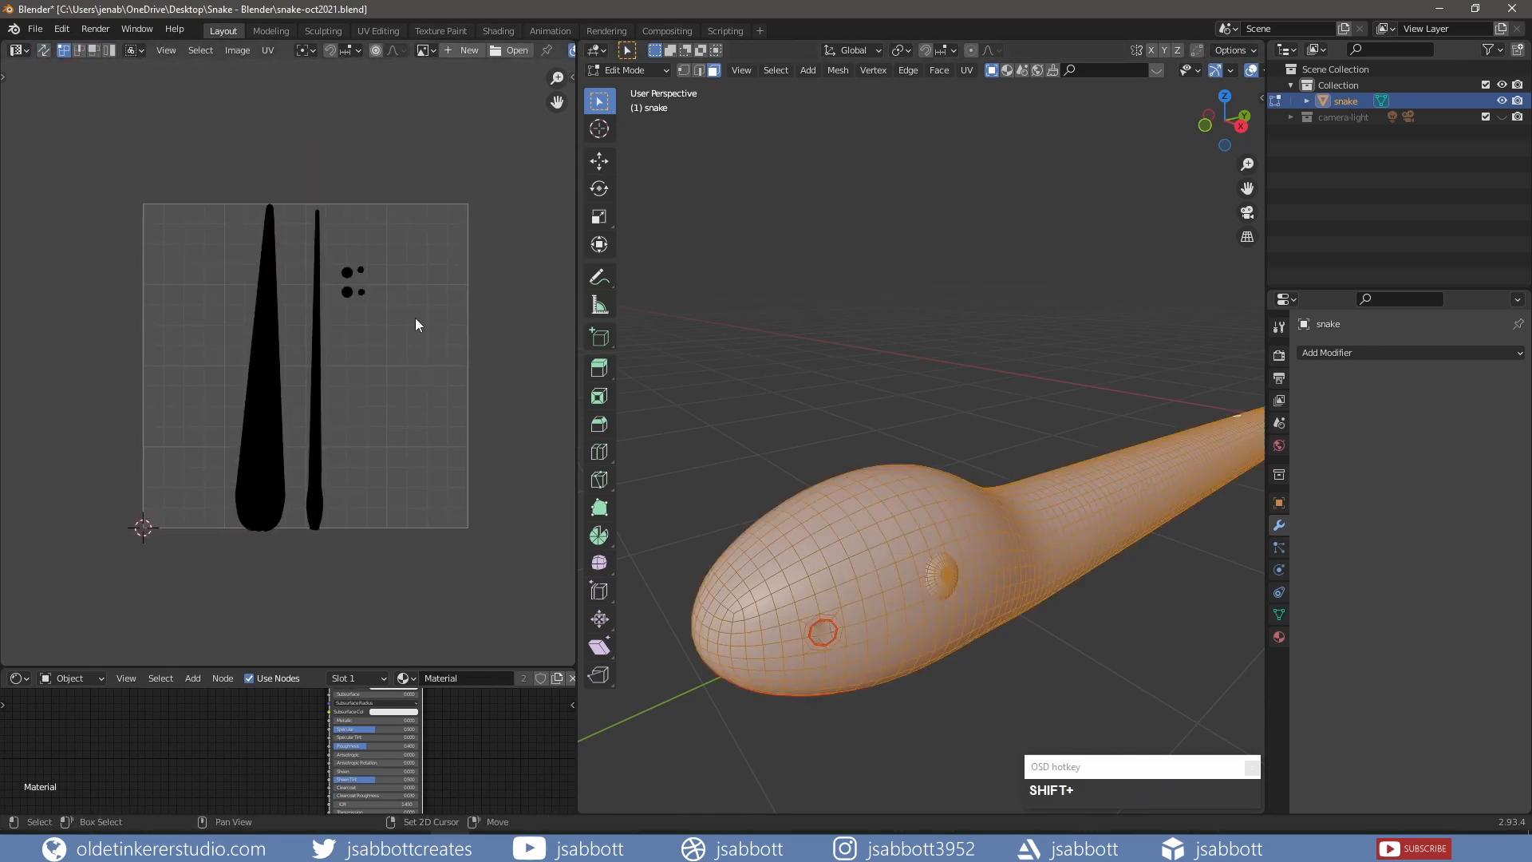
left_click_drag(188, 166, 451, 565)
left_click(267, 51)
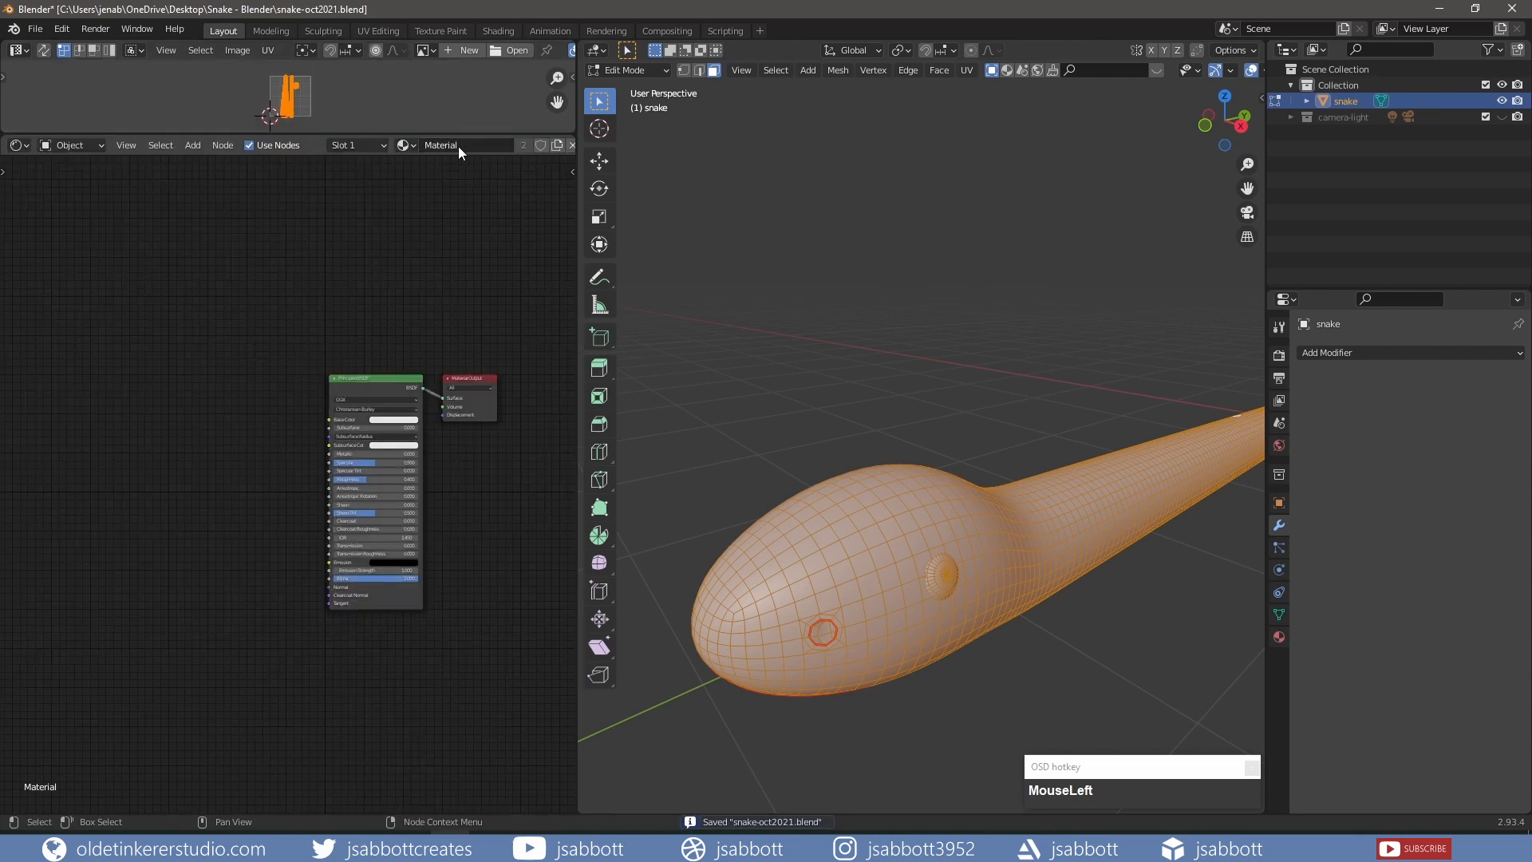
Rename the material as scales and connect the Stylized_Scales_002 roughness, normal and displacement maps to its Principled BSDF with the Node Wrangler texture setup.
type("scales")
key("Return")
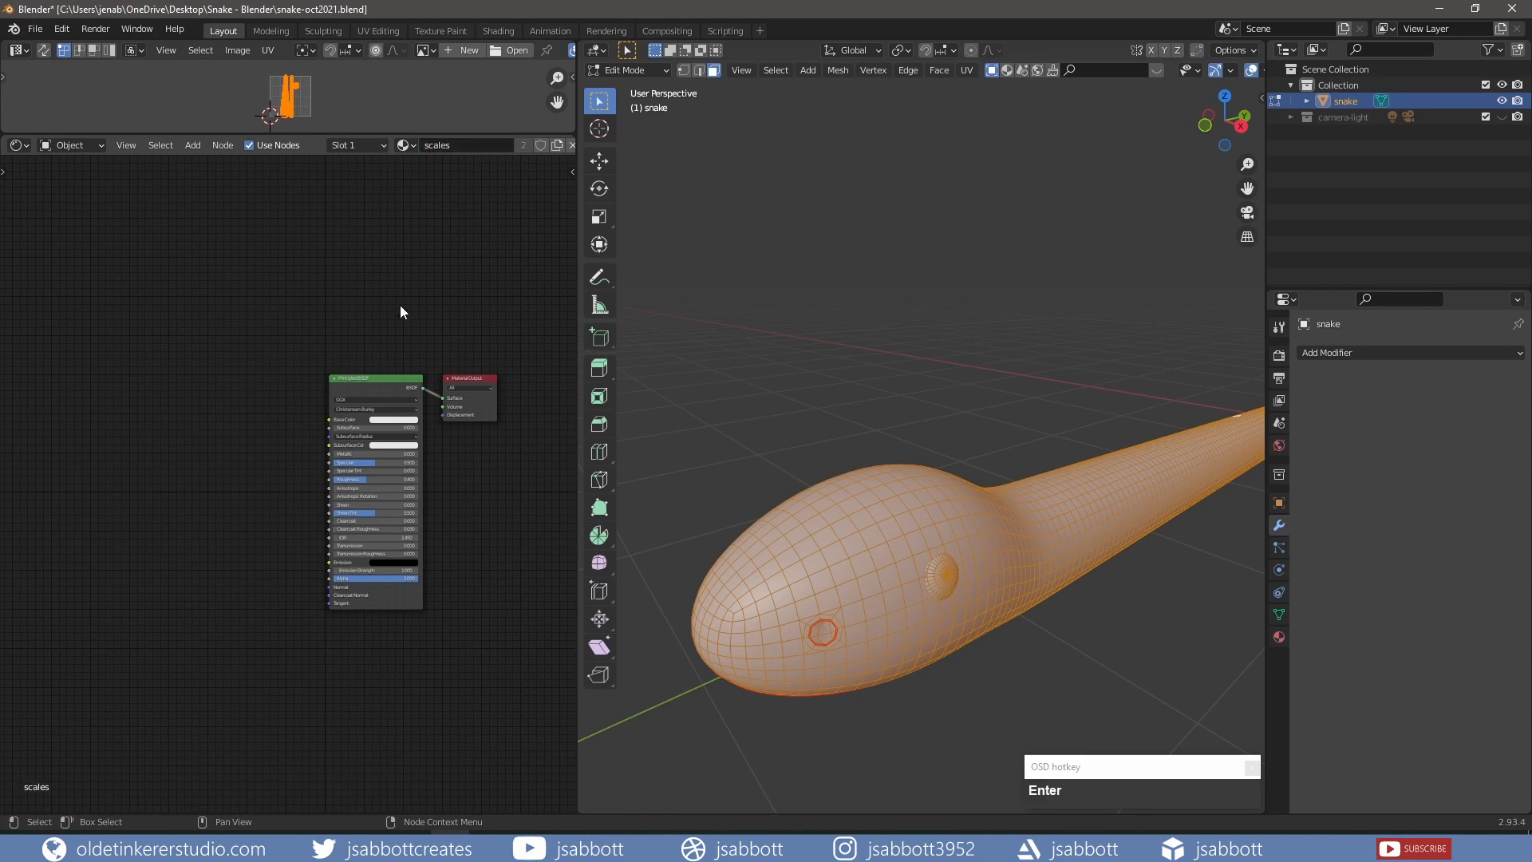
left_click(377, 380)
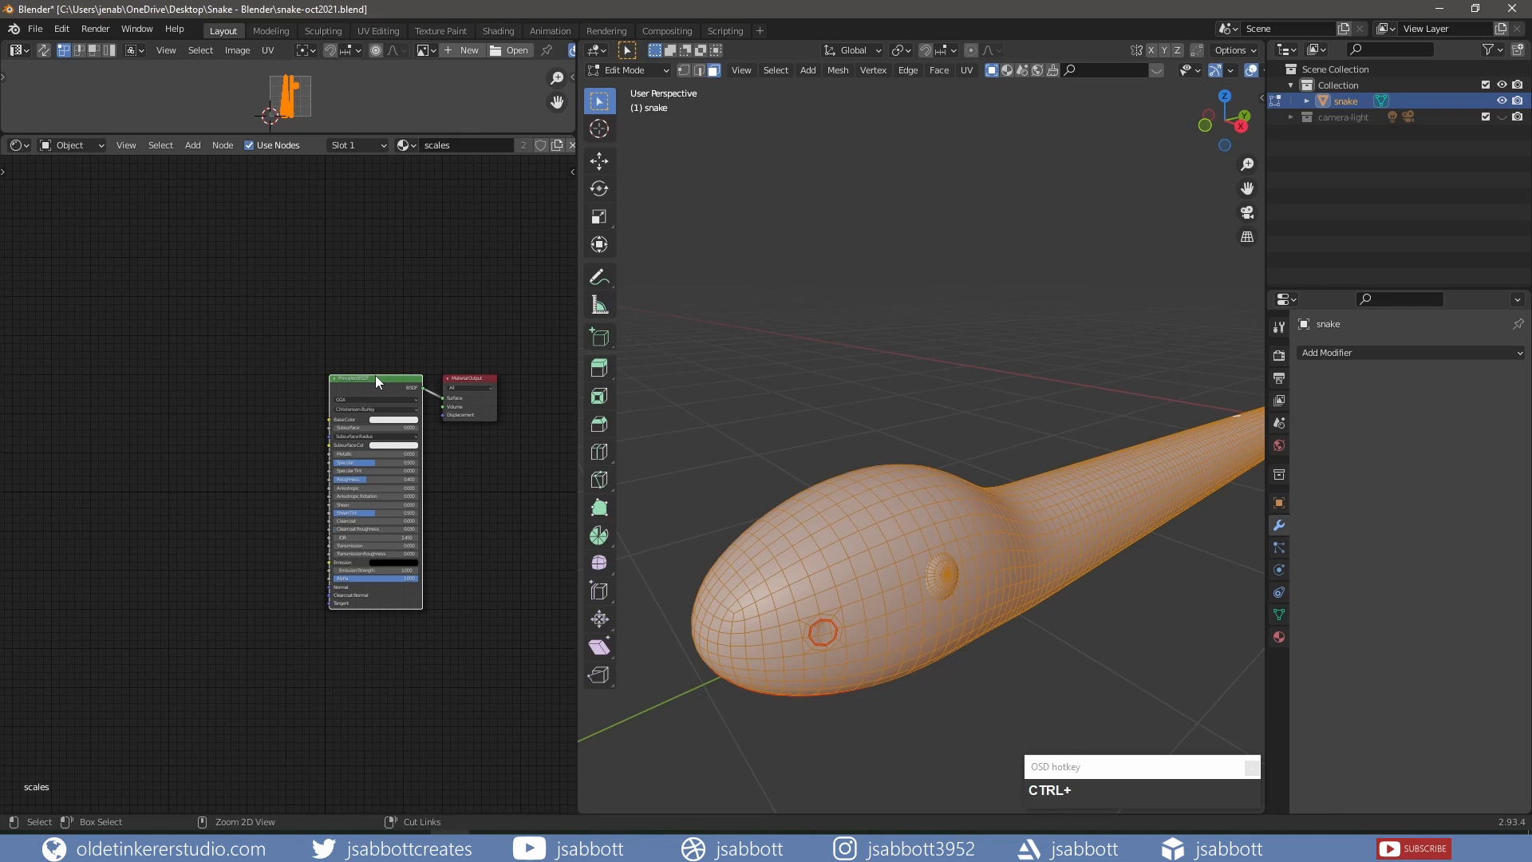
key("ctrl+shift+t")
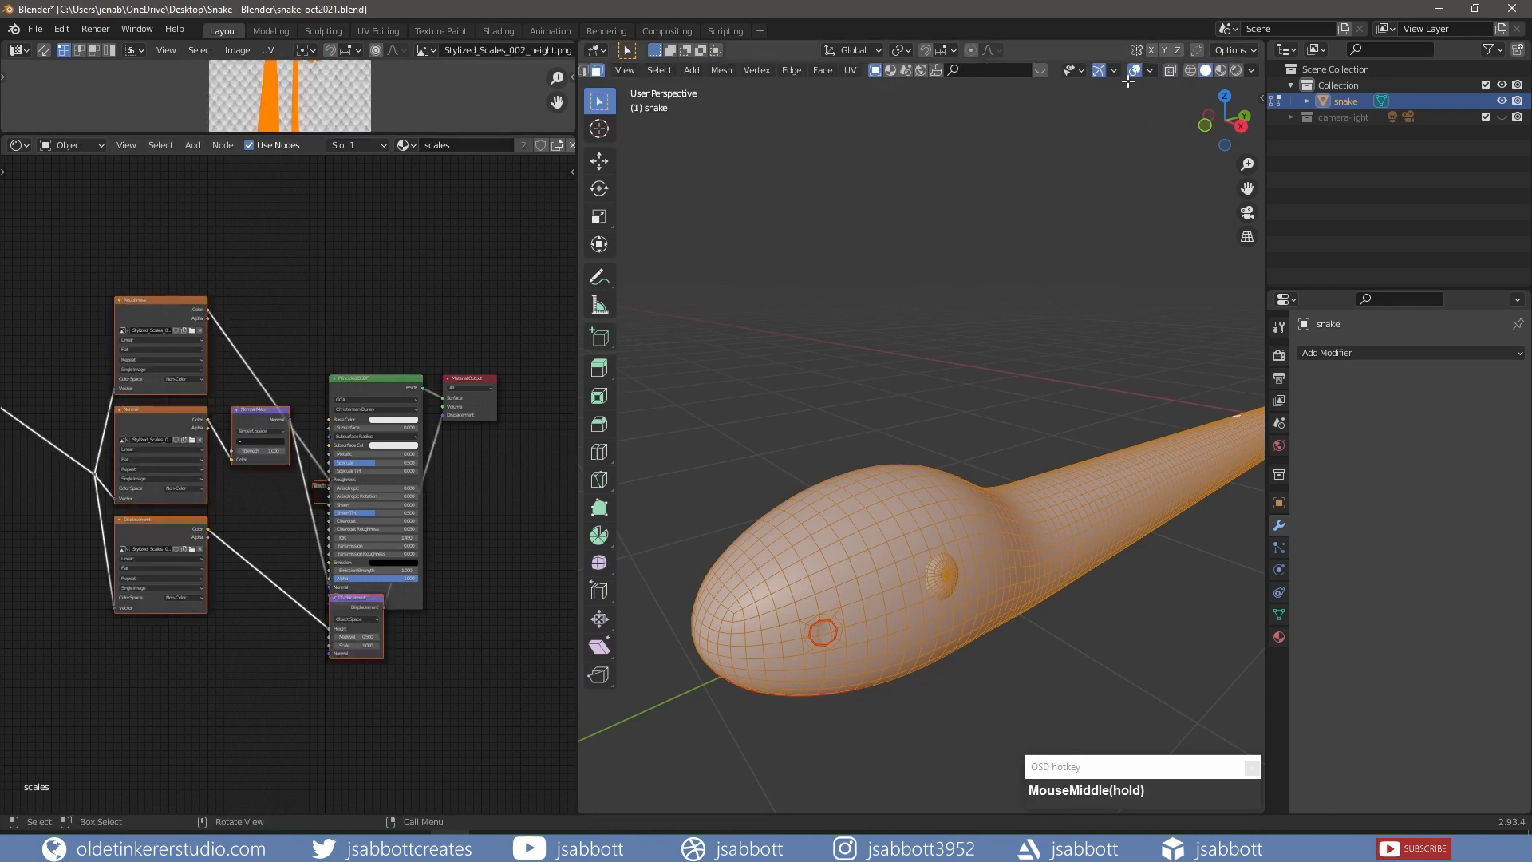
In material preview, add an Image Texture node with Stylized_Scales_002_basecolor.jpg and connect its color to the Principled BSDF's Base Color.
left_click(1213, 72)
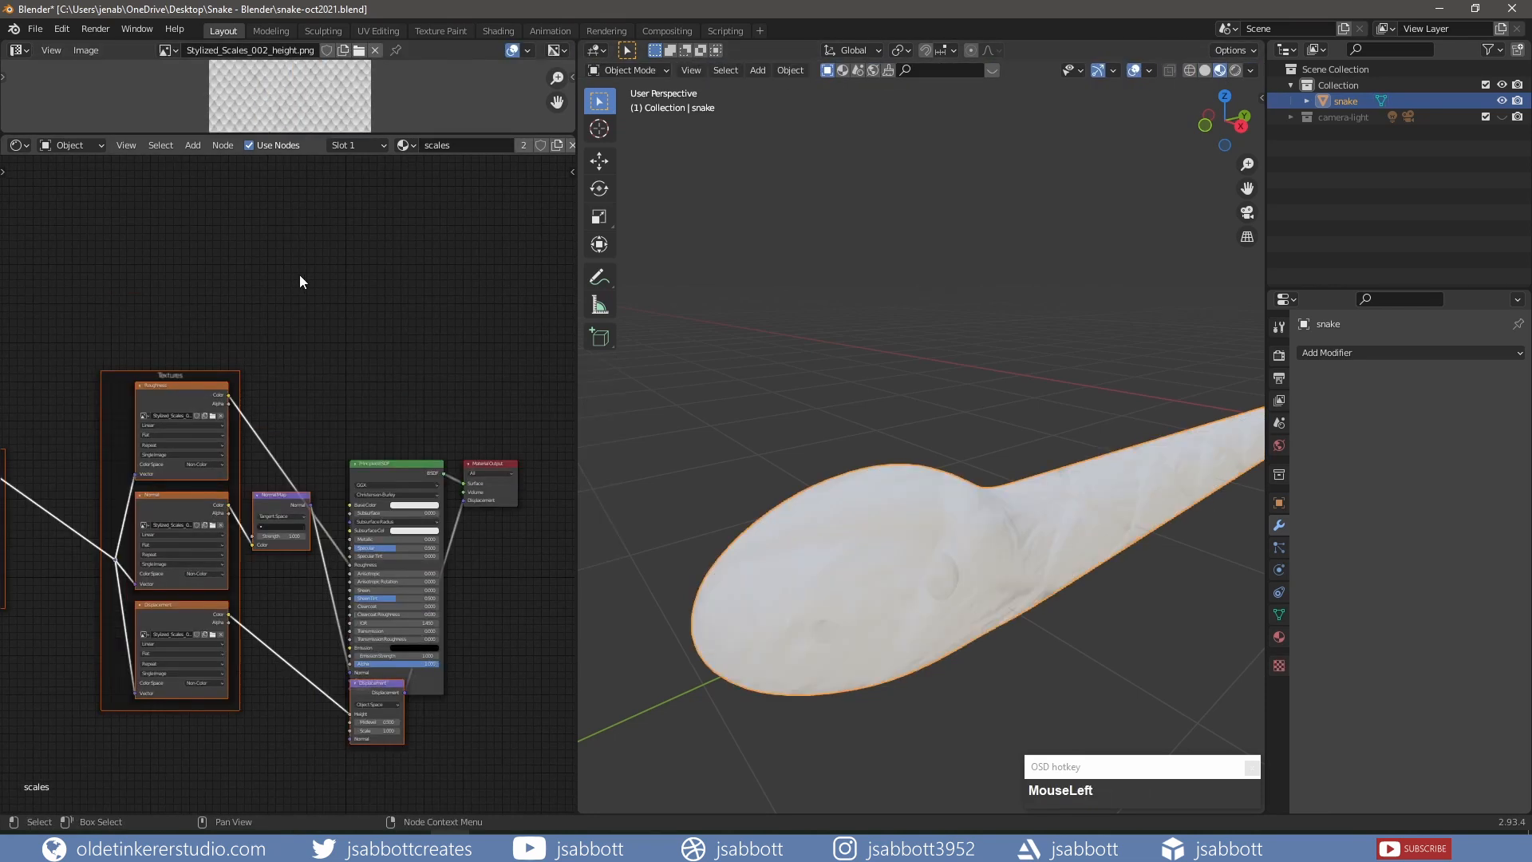
key("shift+a")
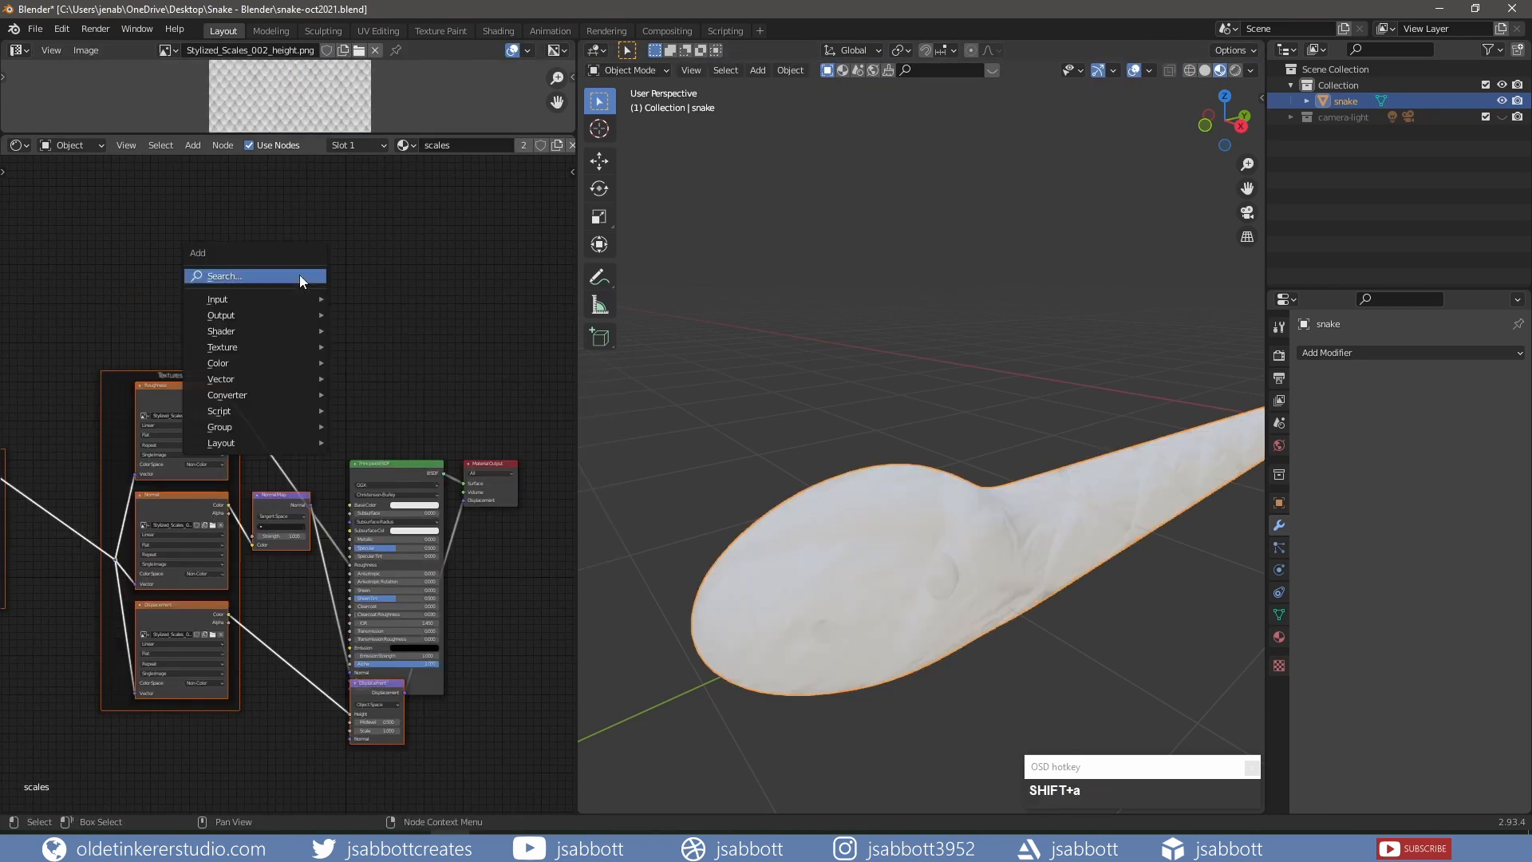
mouse_move(281, 347)
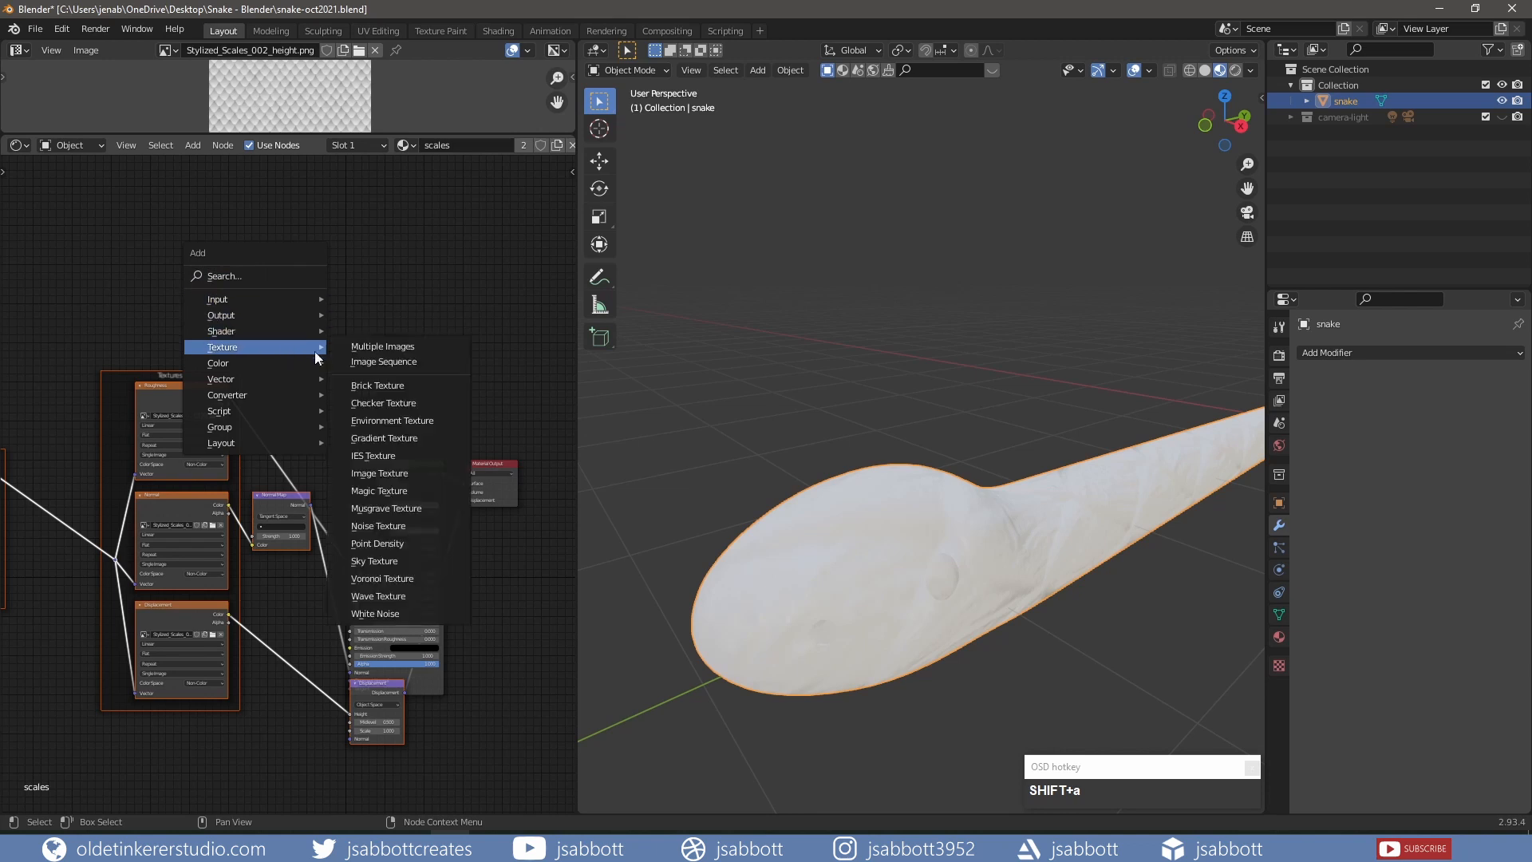
left_click(379, 473)
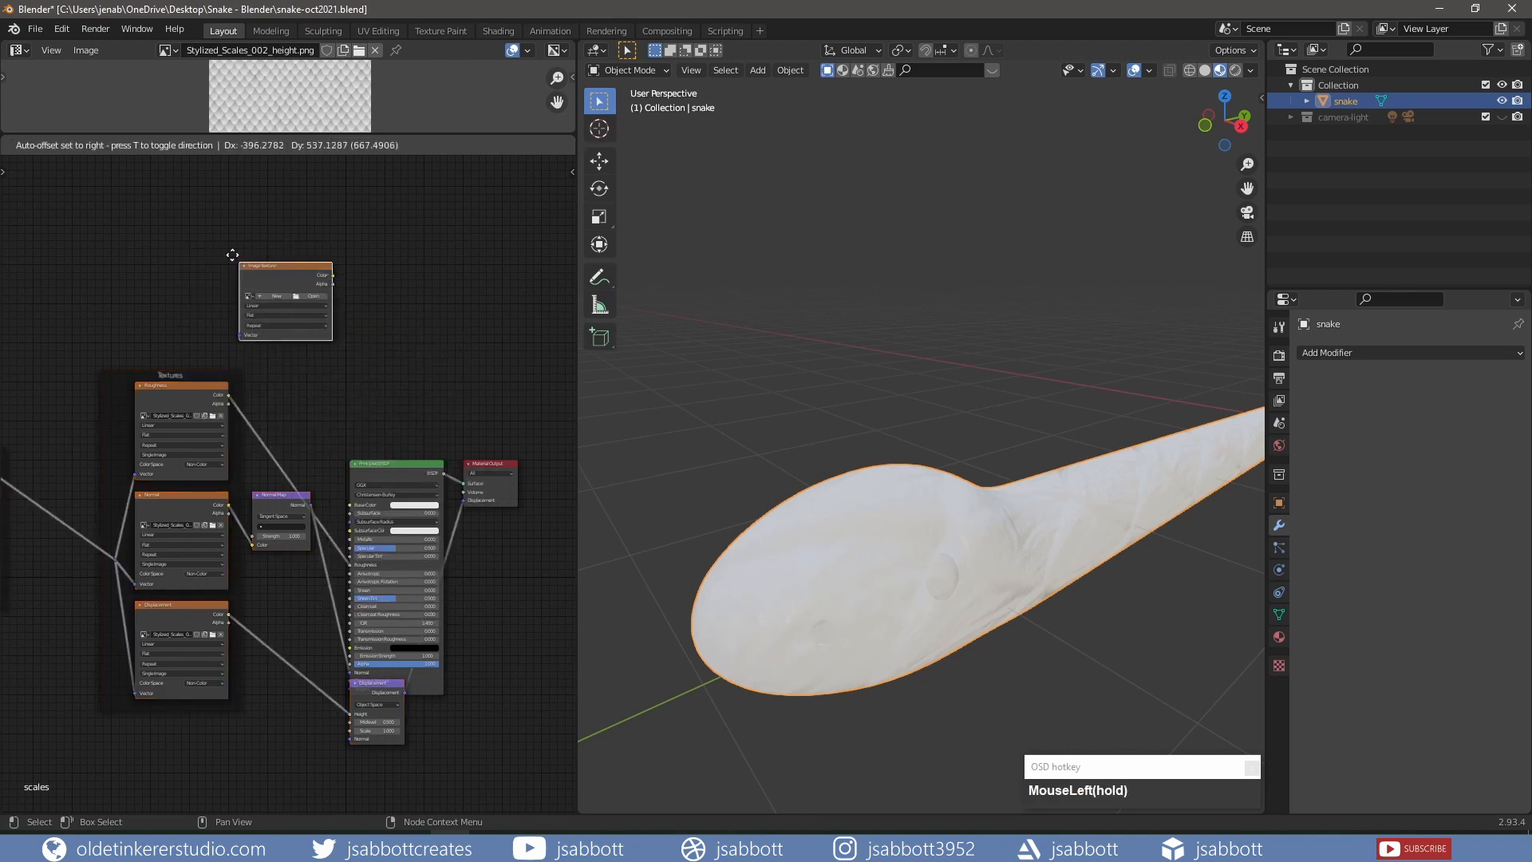
left_click(225, 285)
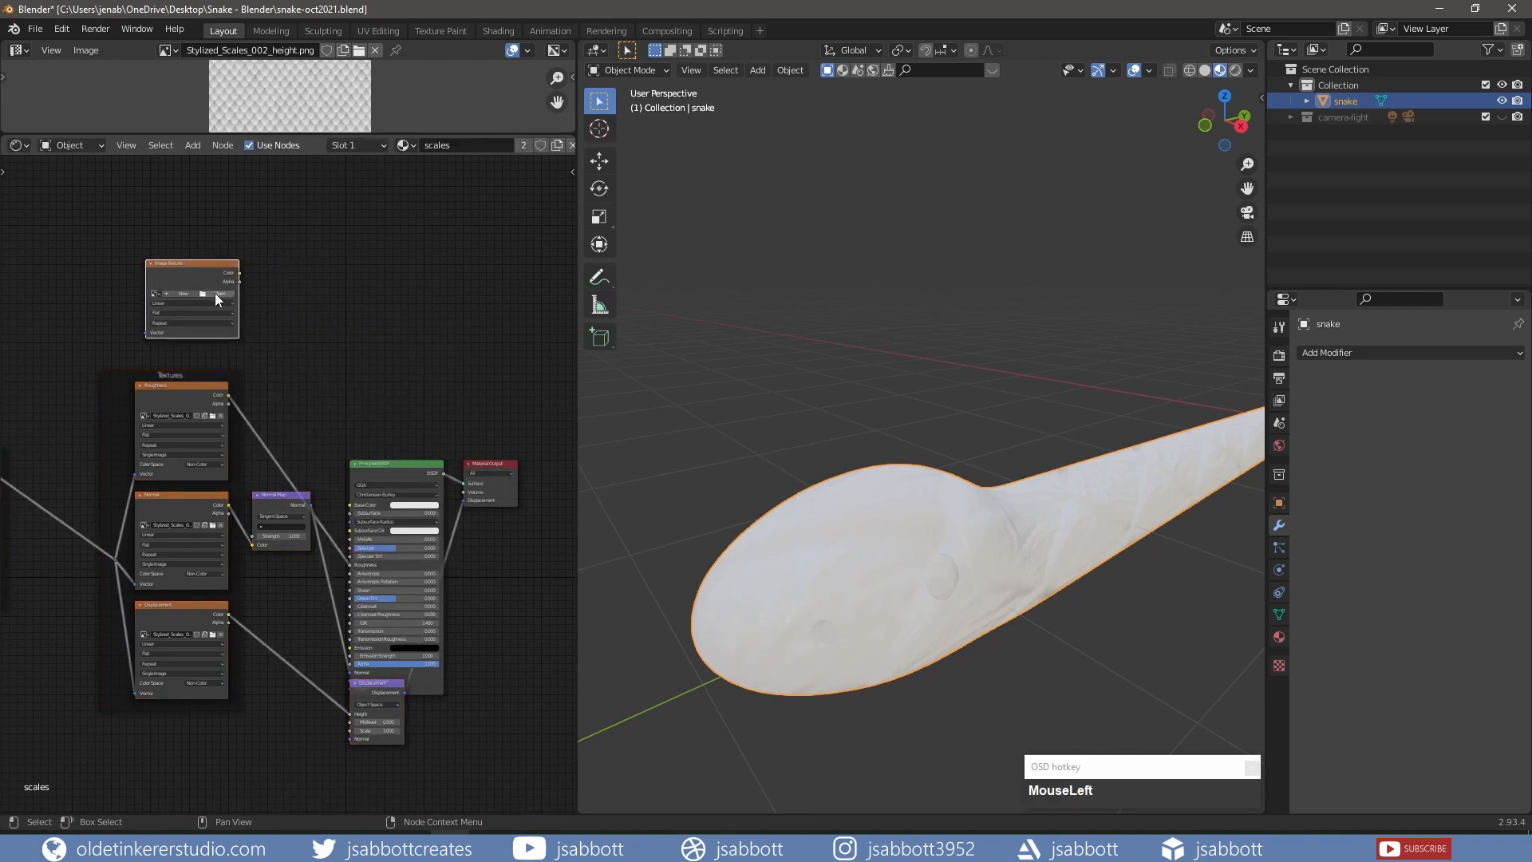
left_click(214, 293)
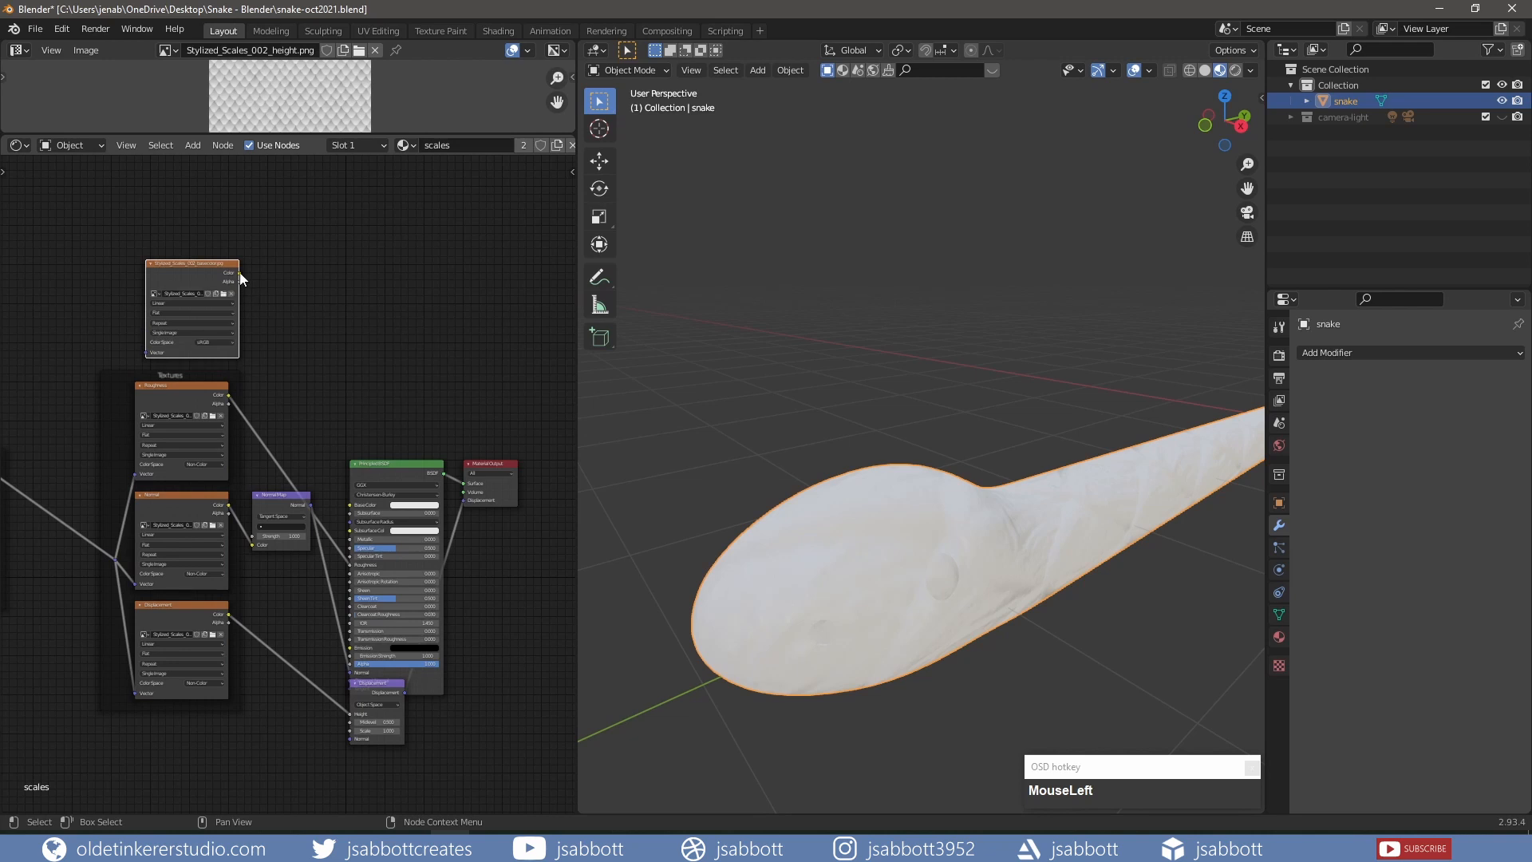
left_click_drag(239, 274, 351, 505)
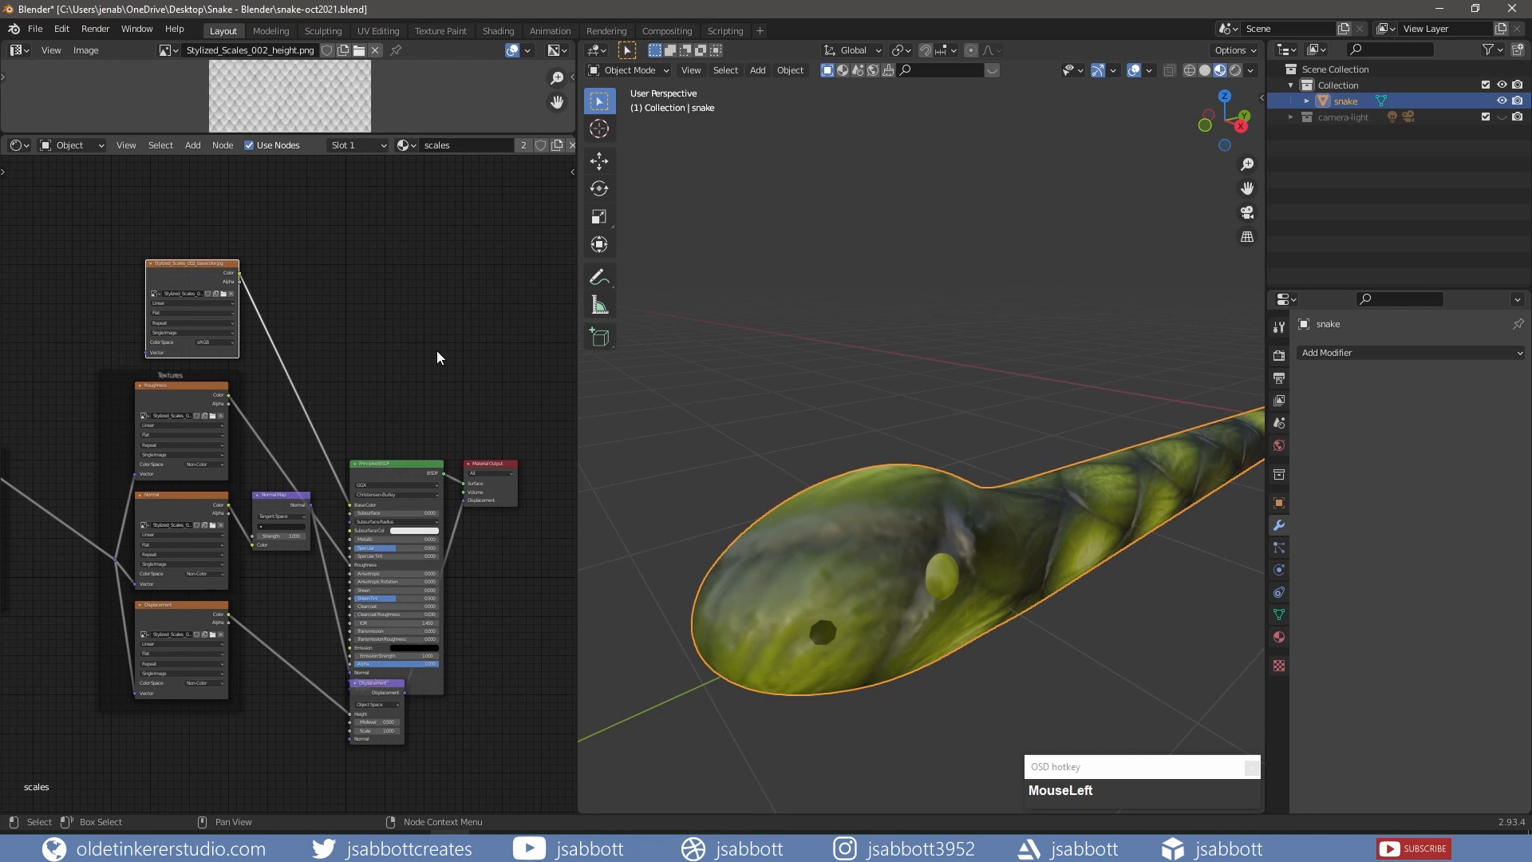
Set the Mapping node's scale to 25 on X, Y and Z.
middle_click_drag(87, 367, 441, 324, "shift")
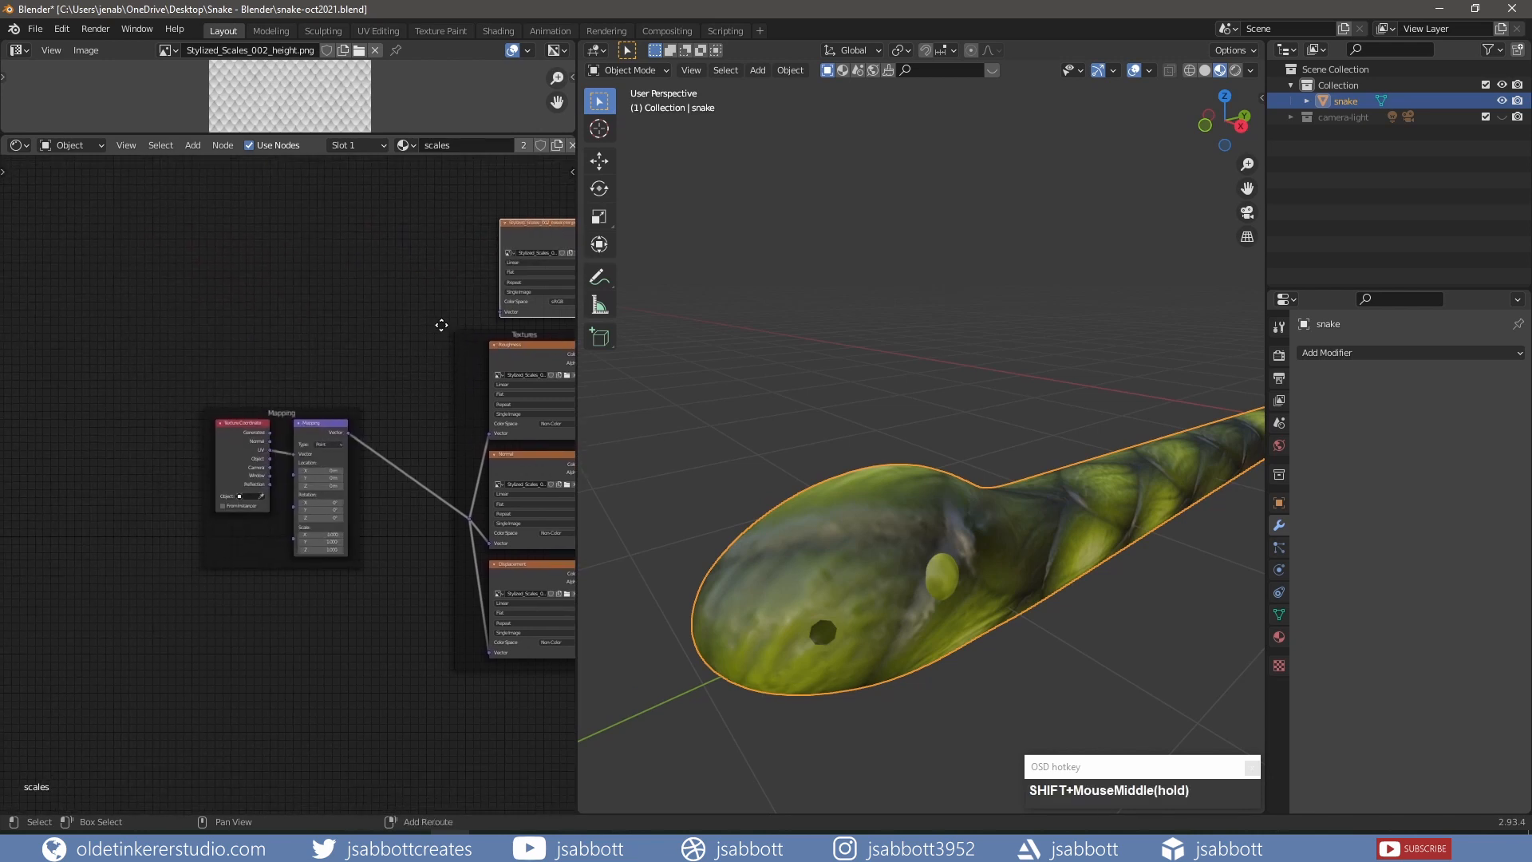
scroll(400, 385, "up", 3)
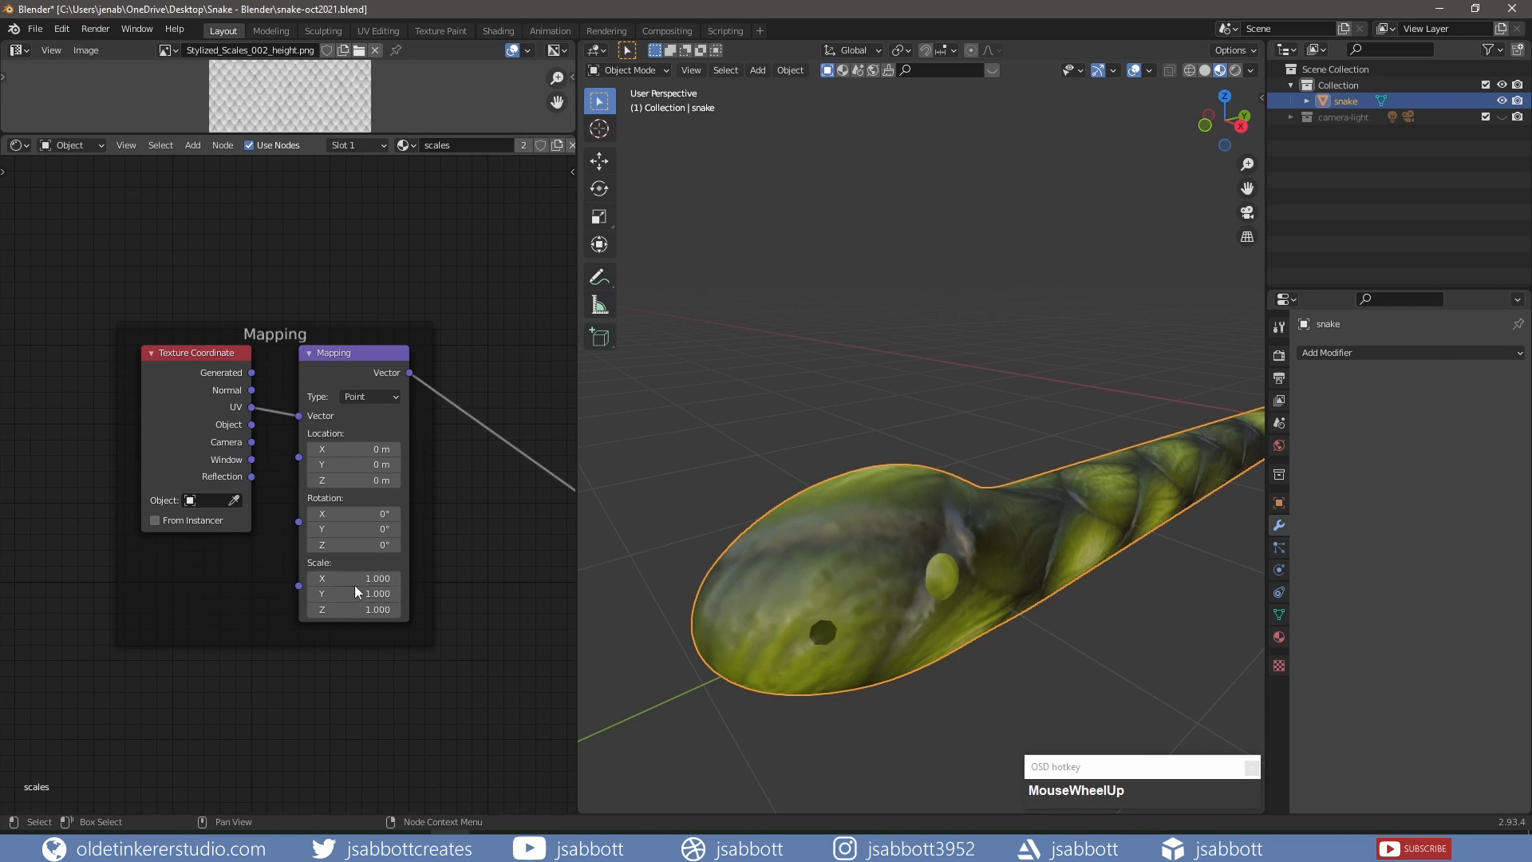
mouse_move(353, 580)
left_mouse_down()
mouse_move(357, 608)
mouse_move(356, 581)
left_mouse_up()
type("25")
key("Return")
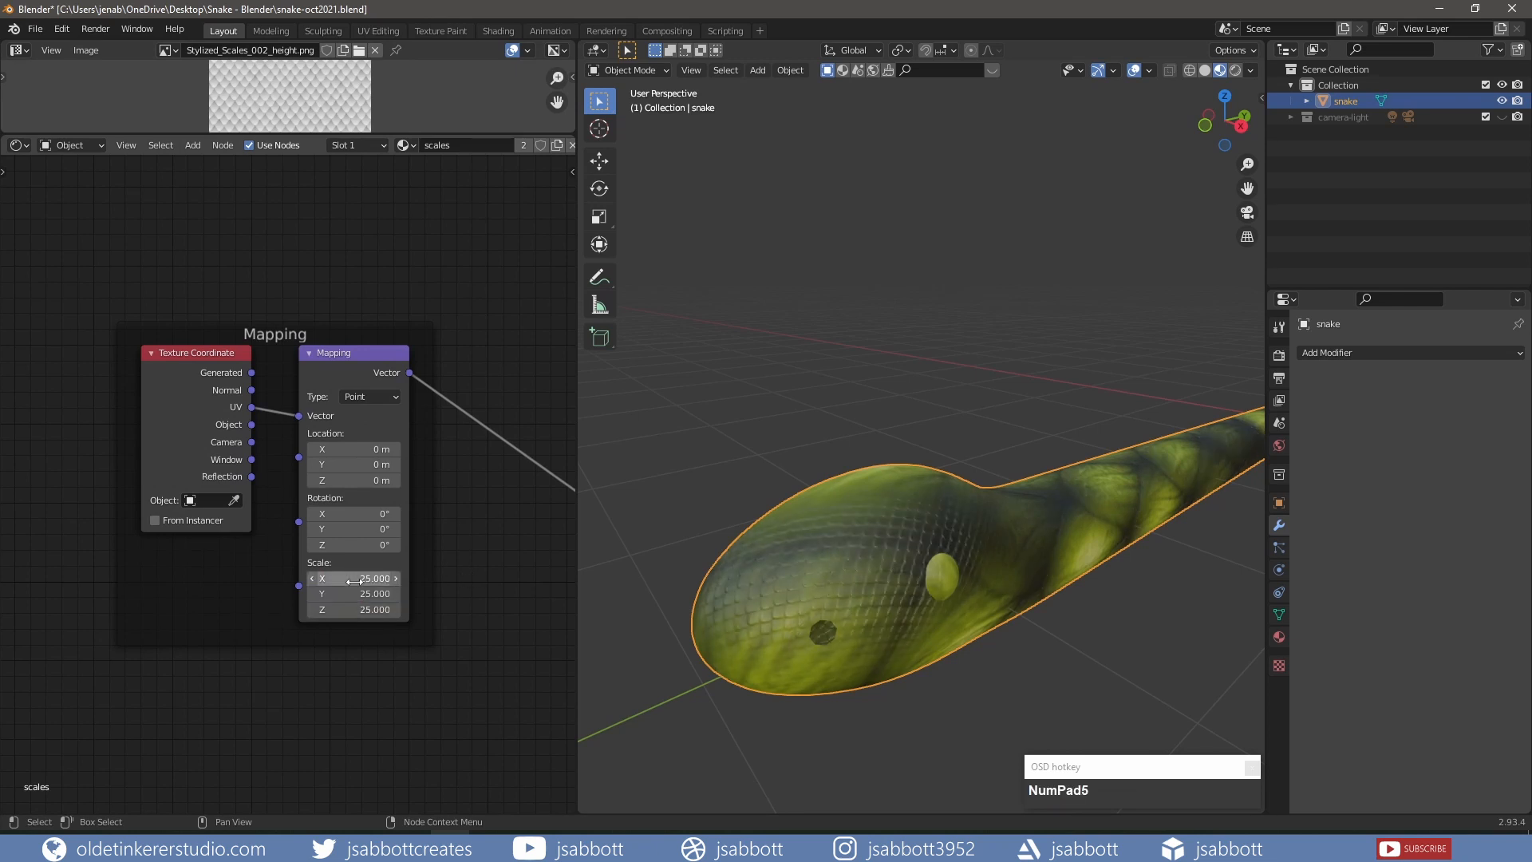
middle_click_drag(479, 352, 139, 467, "shift")
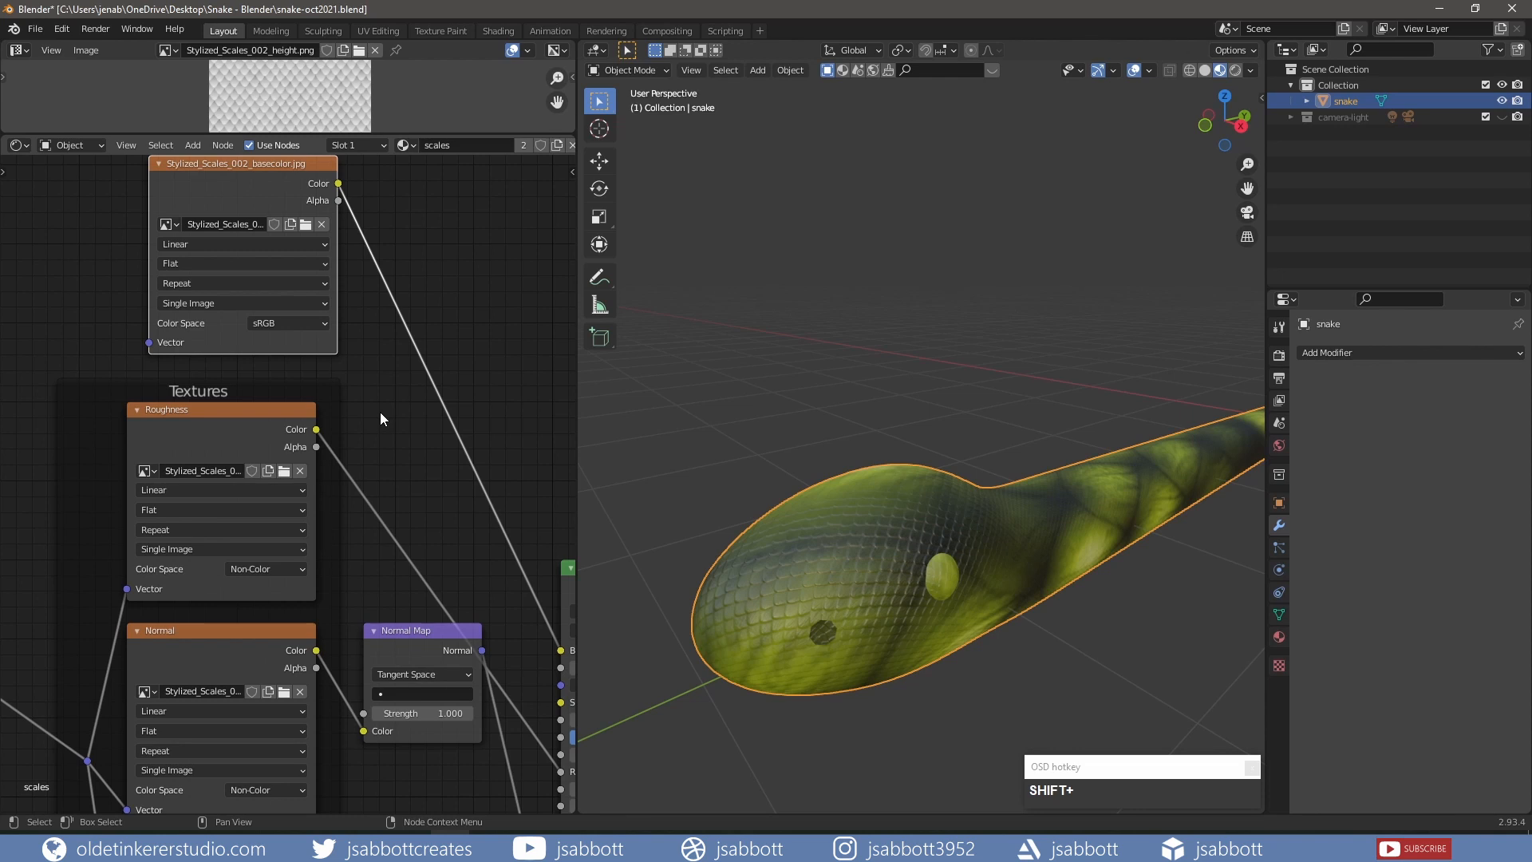
scroll(379, 412, "down", 3)
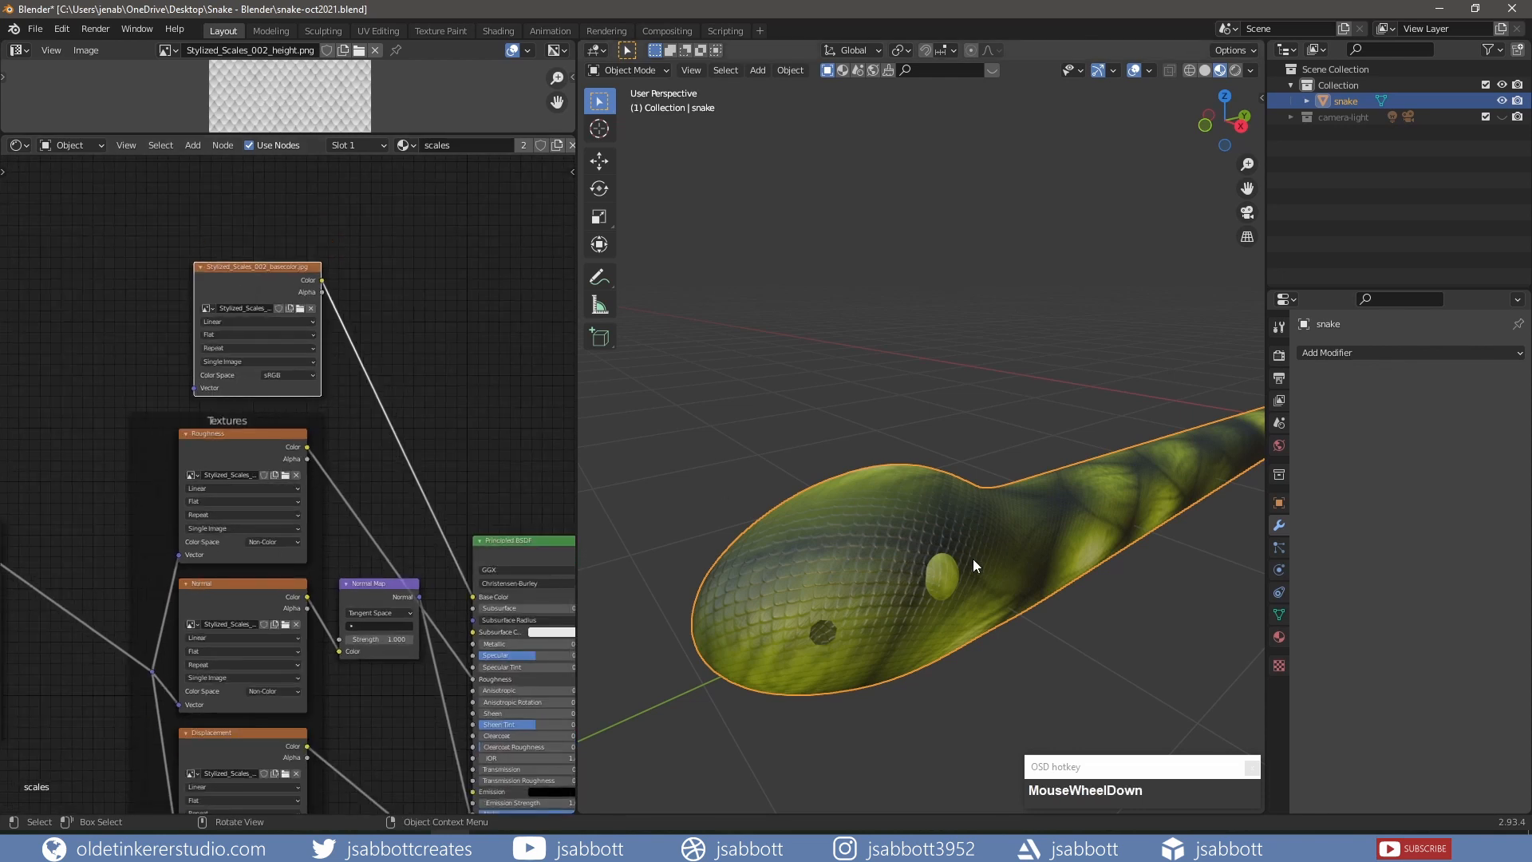
In Edit Mode, deselect the mesh and select only the linked faces of both eyes and both nostrils.
left_click(945, 573)
key("Tab")
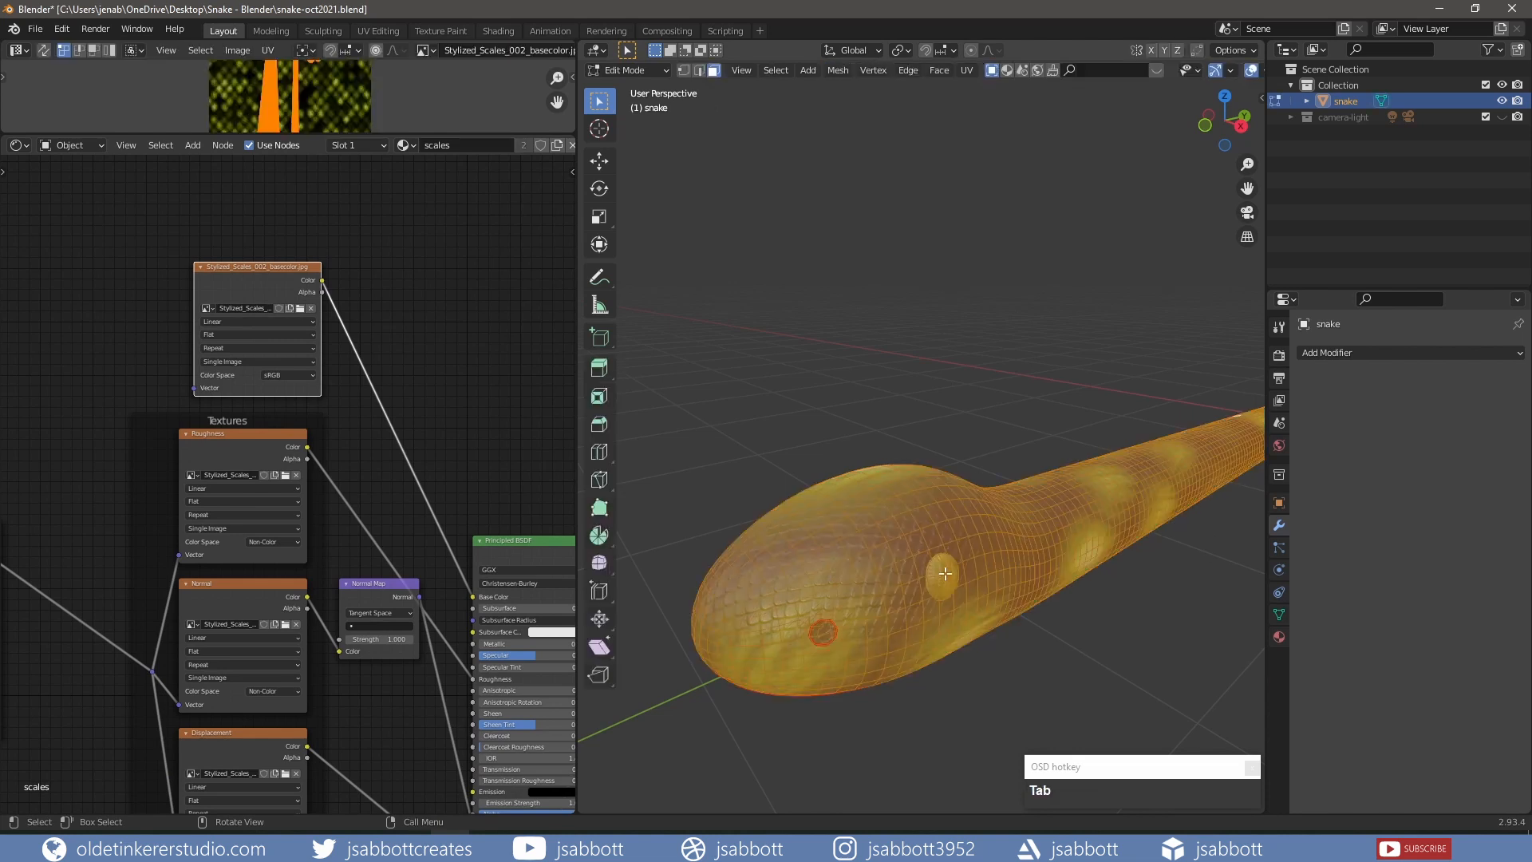
key("alt+a")
key("l")
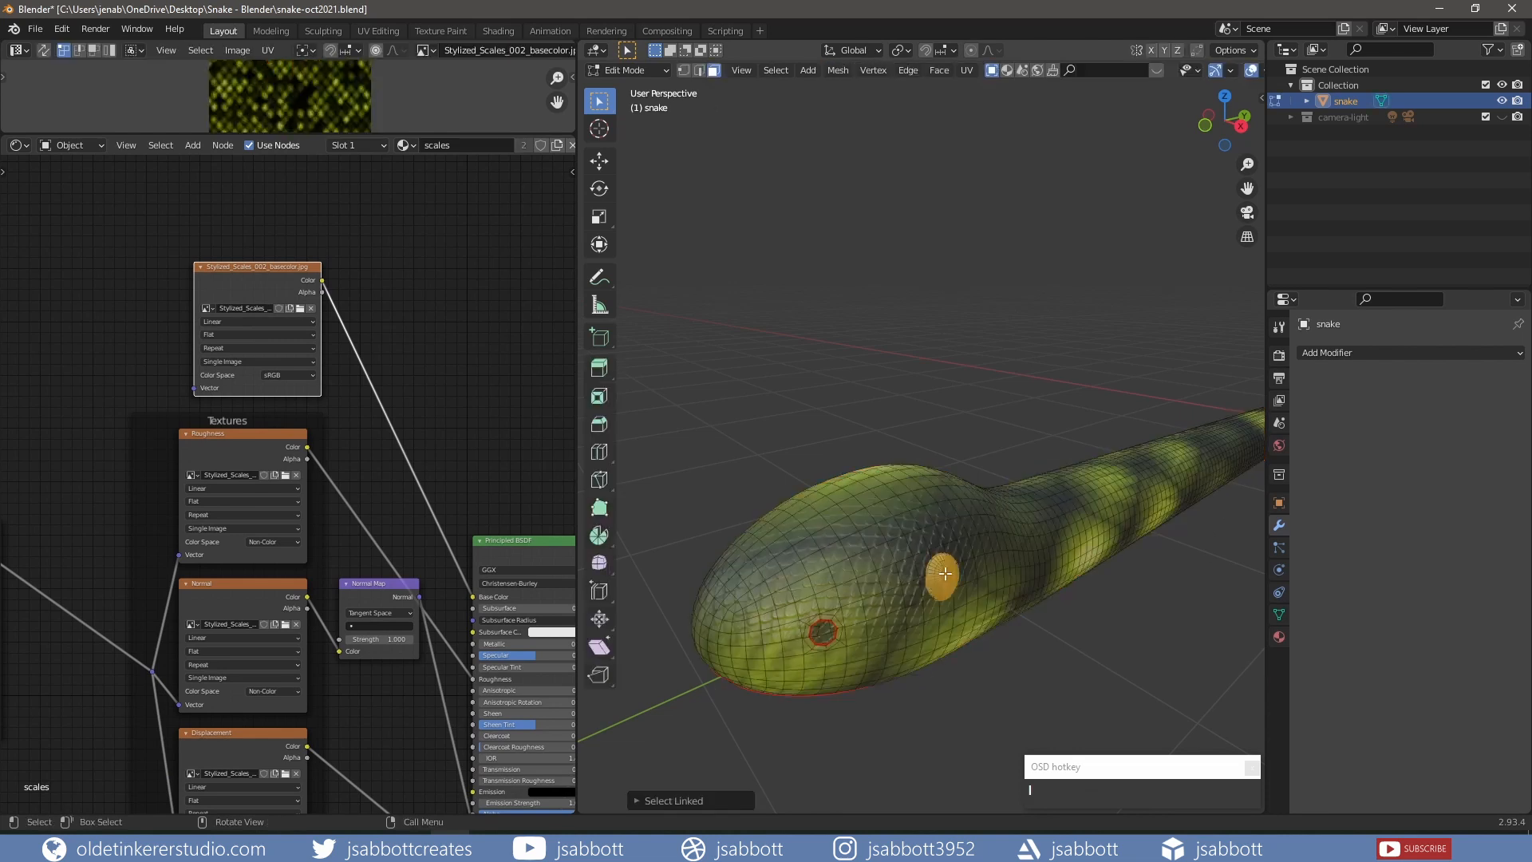
key("l")
middle_click_drag(767, 603, 1008, 500)
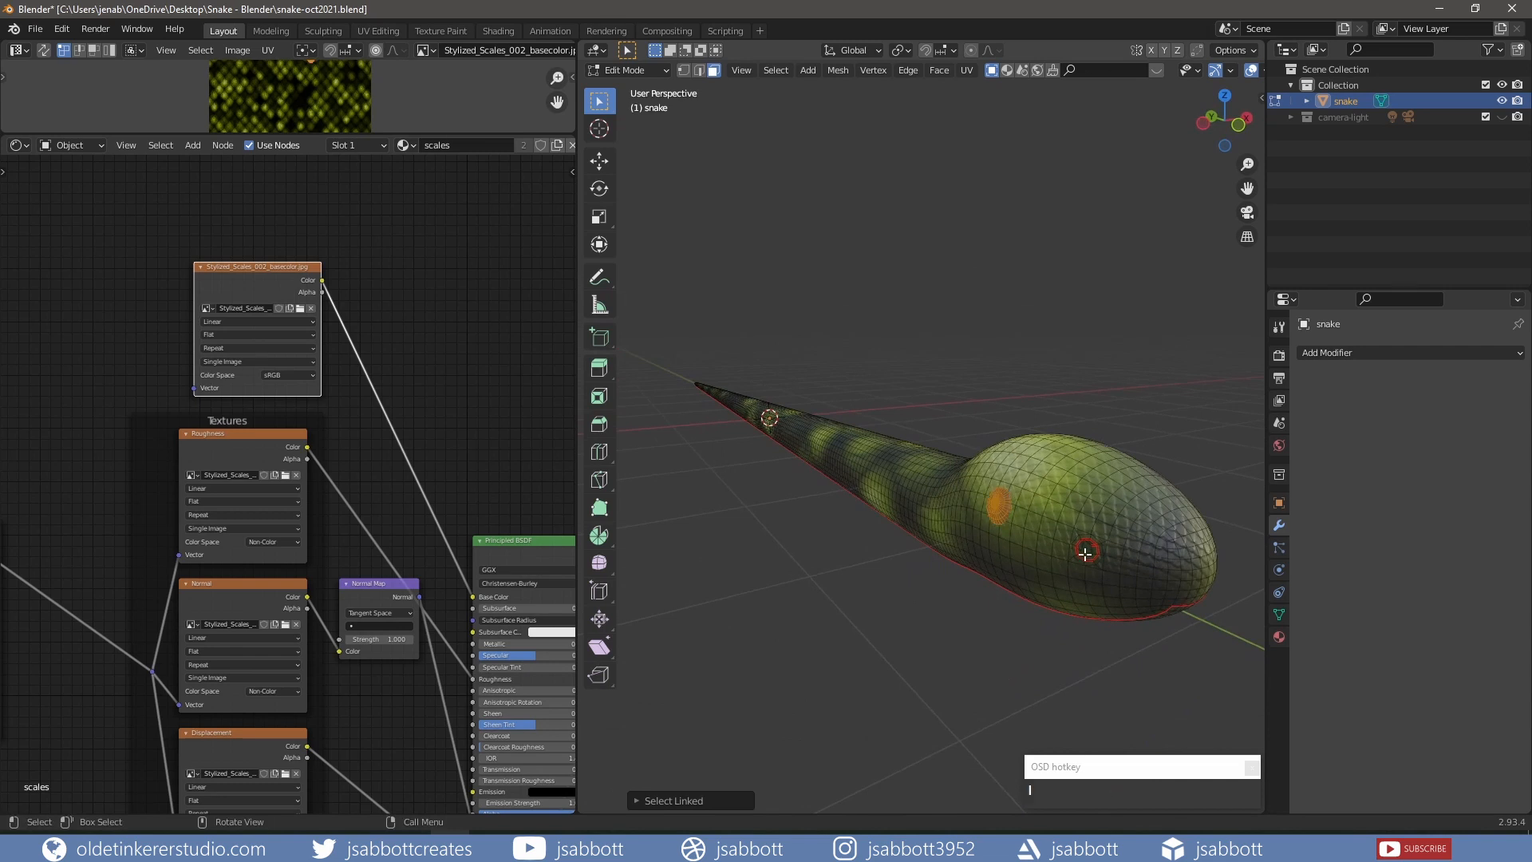
key("l")
Add a second material slot to the snake and create a new material named eyes in it.
left_click(1279, 637)
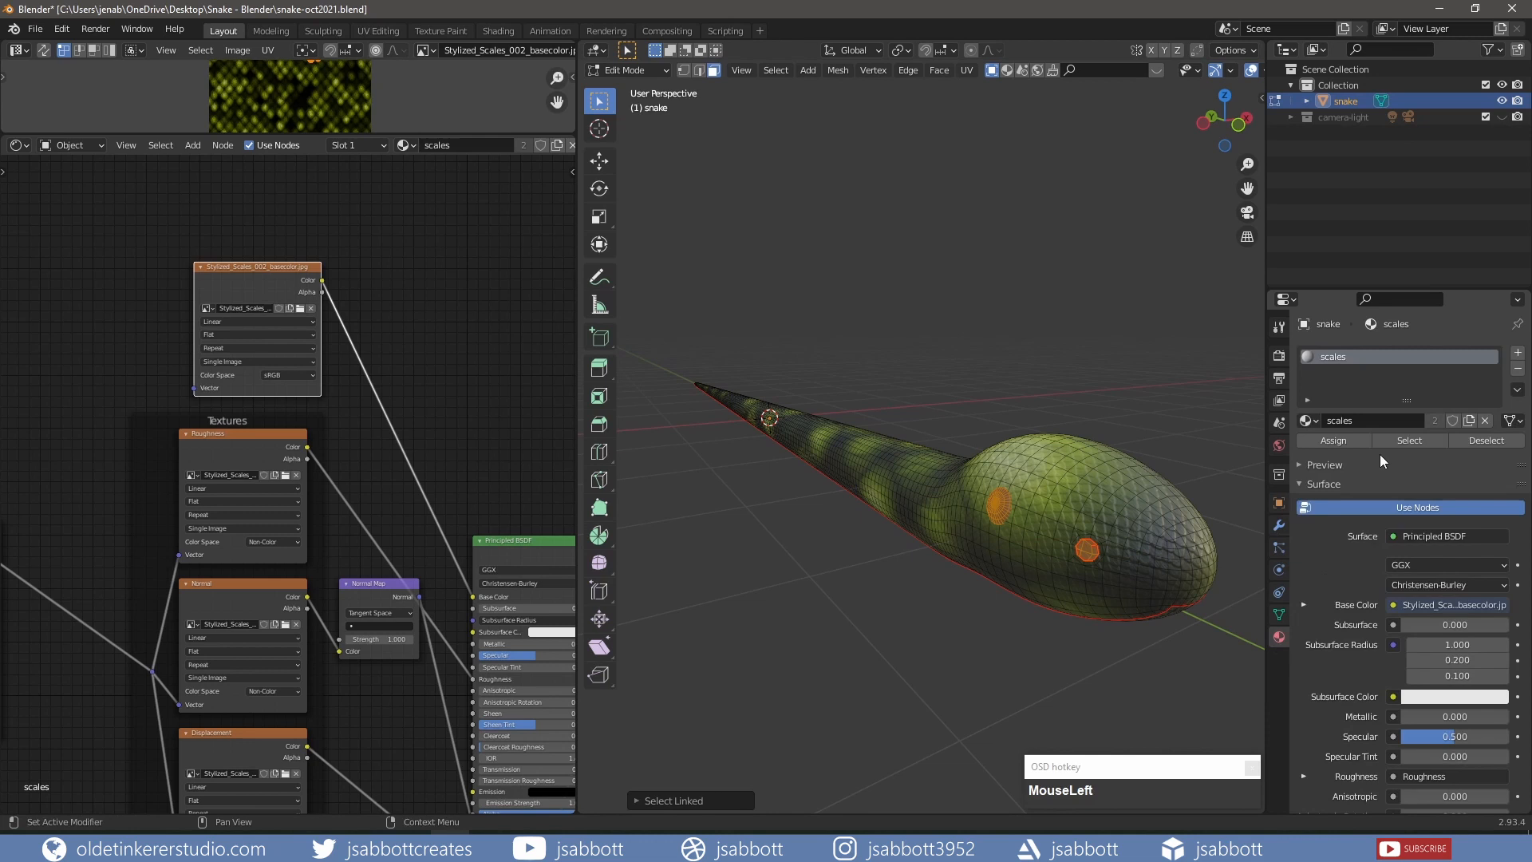
left_click(1518, 352)
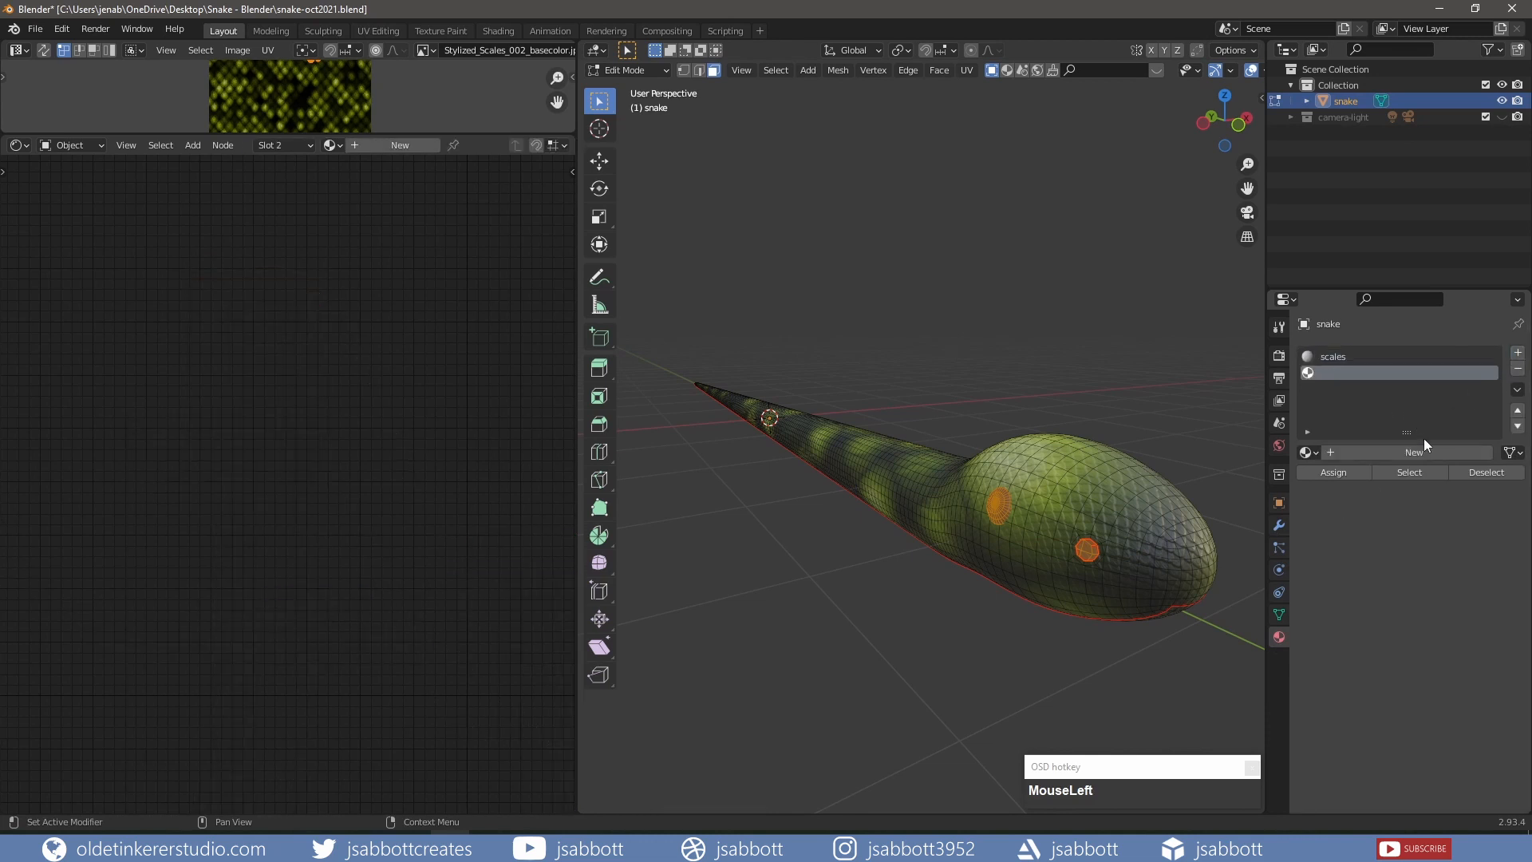
left_click(1381, 452)
left_click(1377, 452)
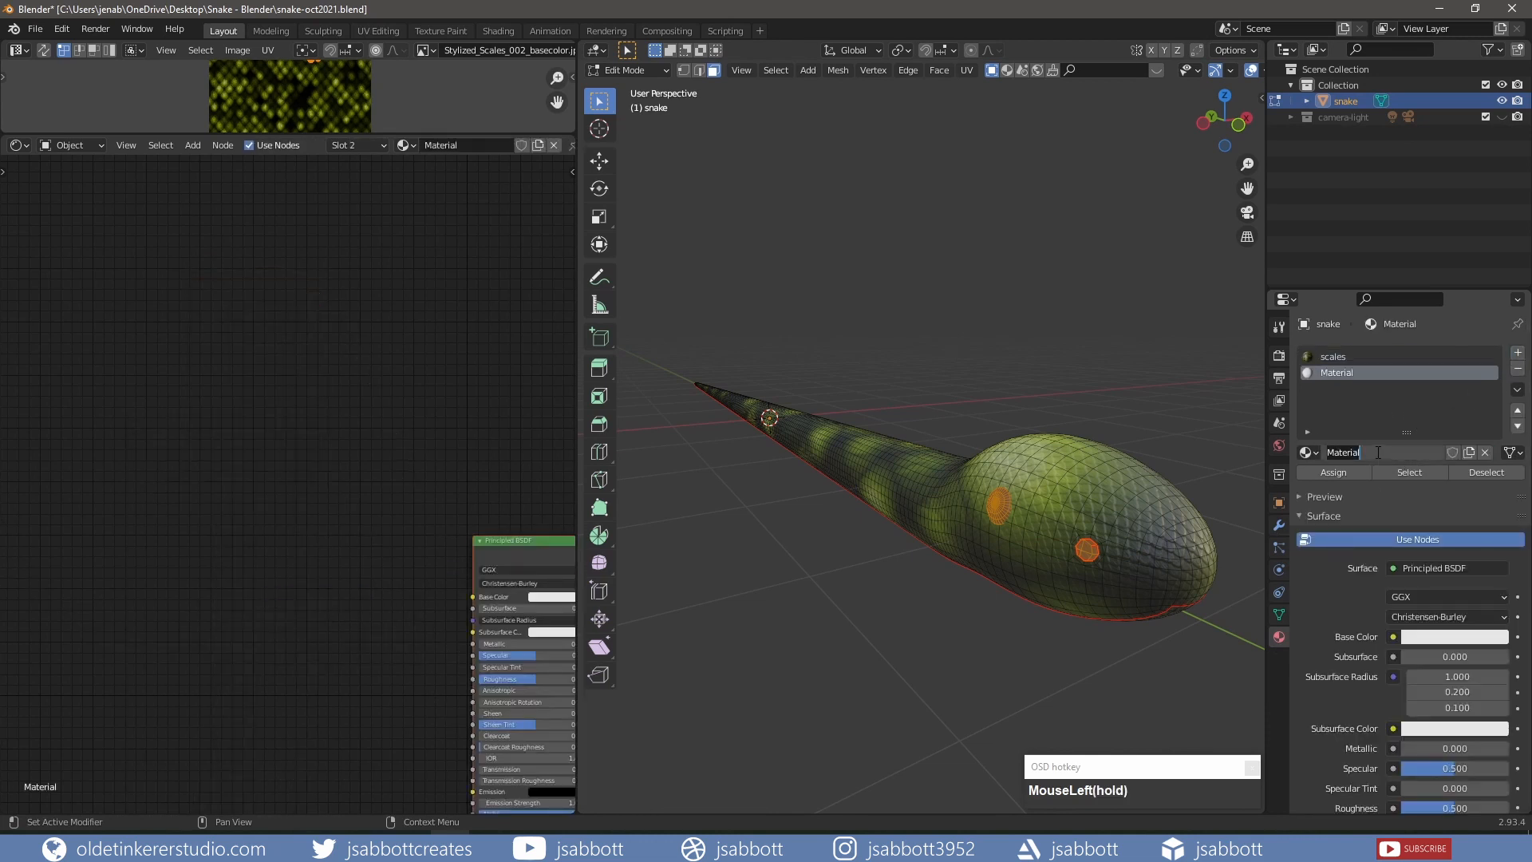
type("eyes")
key("Return")
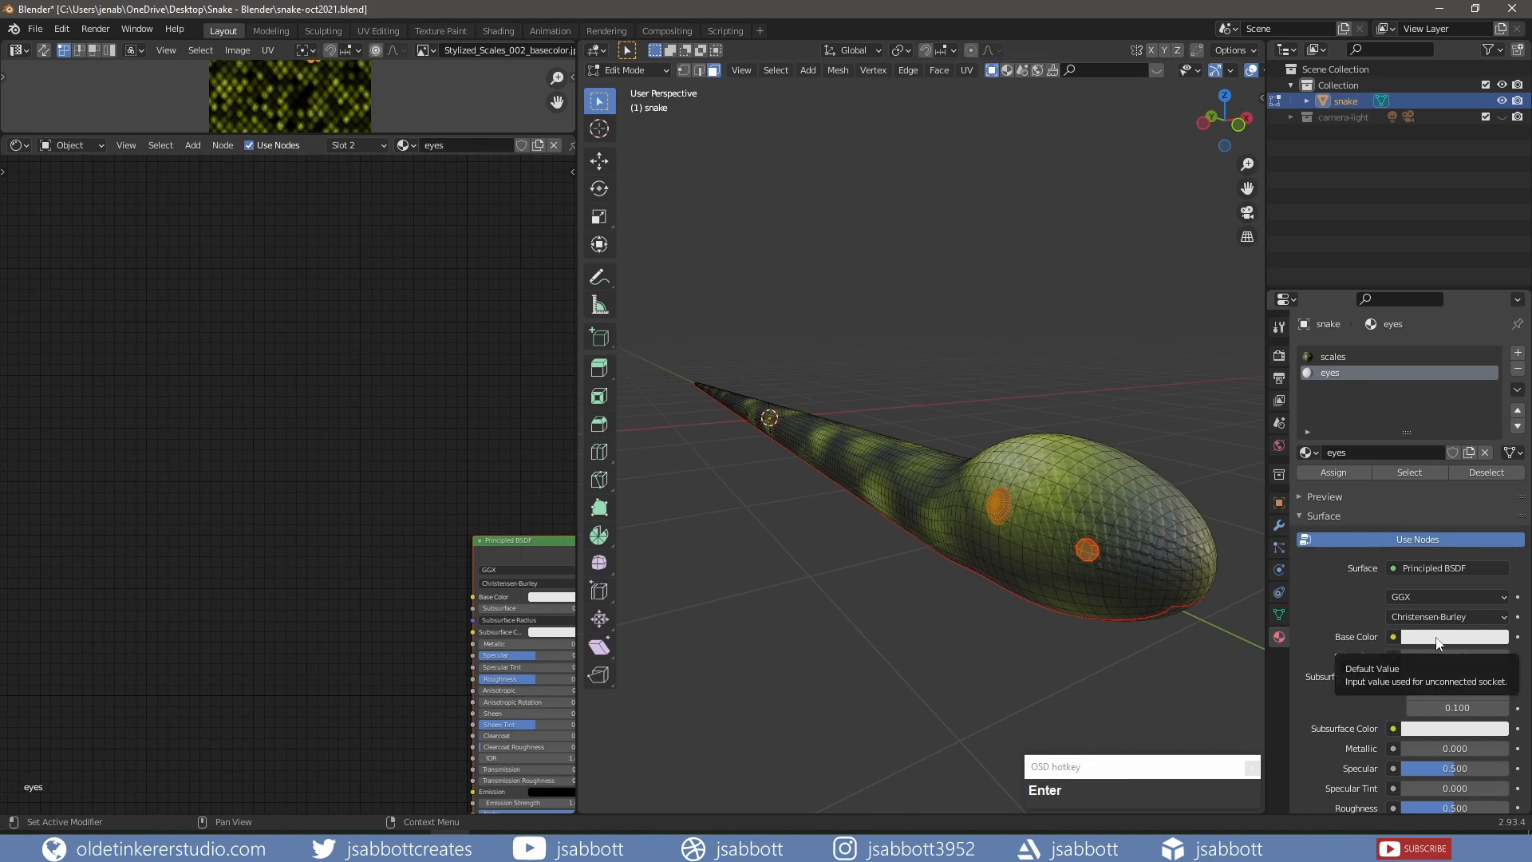
Set the eyes material's Base Color to black and its Roughness to 0.2.
middle_click_drag(350, 464, 167, 329, "shift")
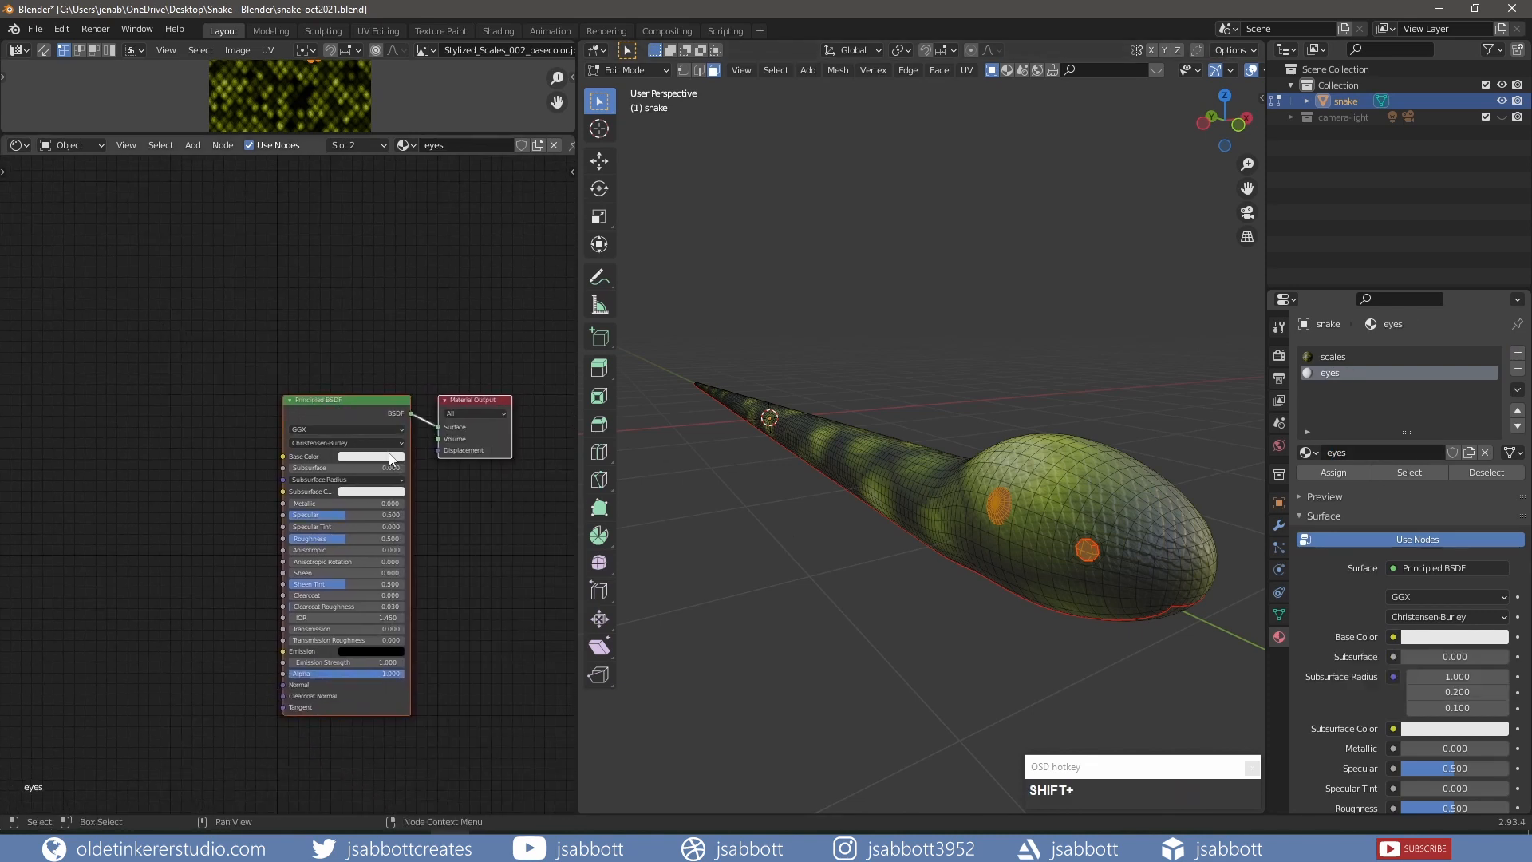
left_click(370, 458)
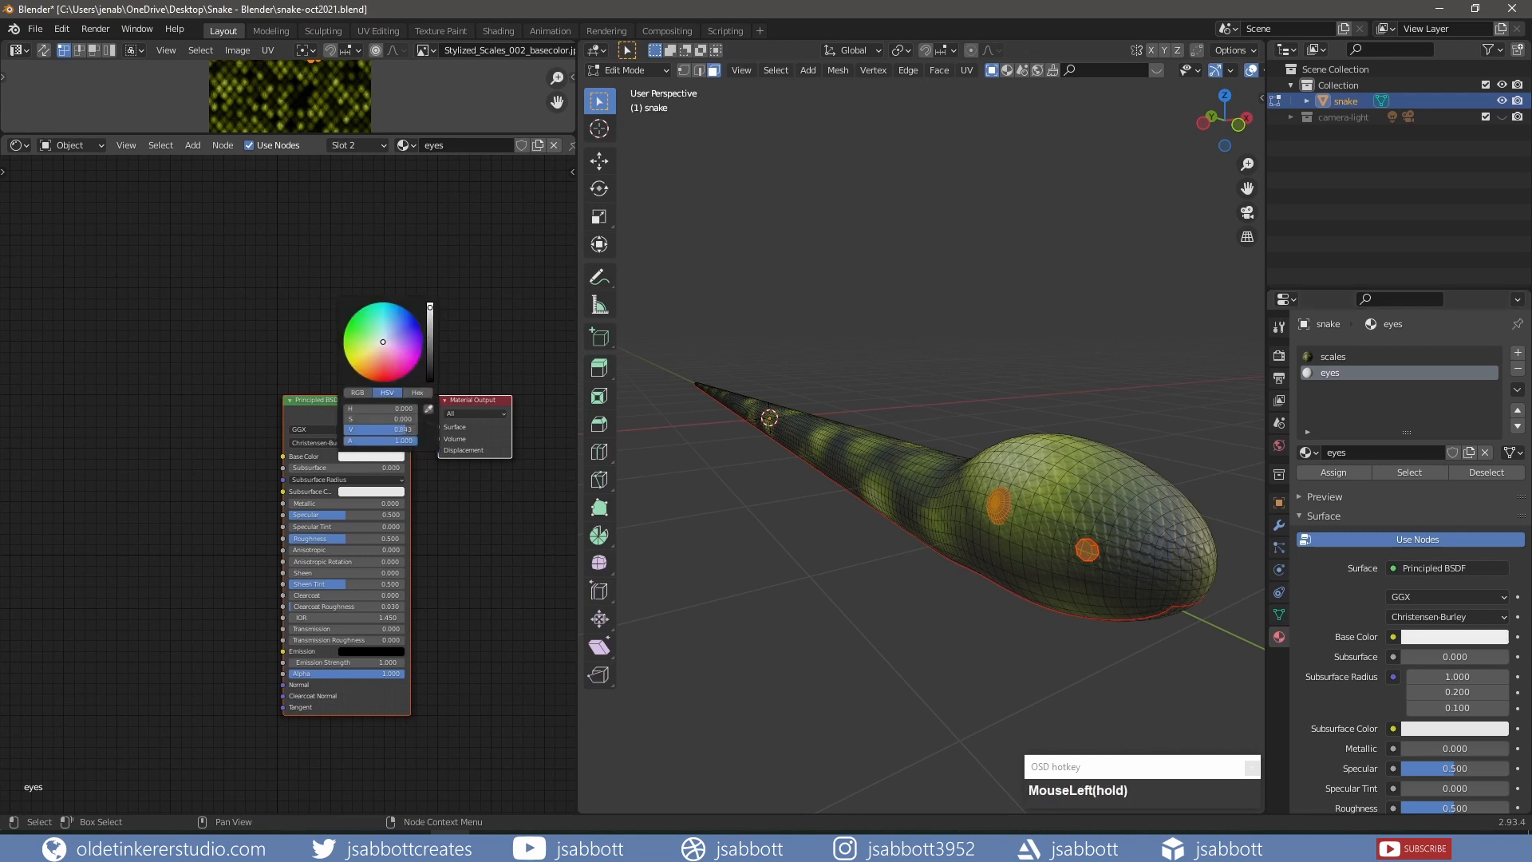
left_click_drag(430, 308, 430, 381)
left_click(347, 538)
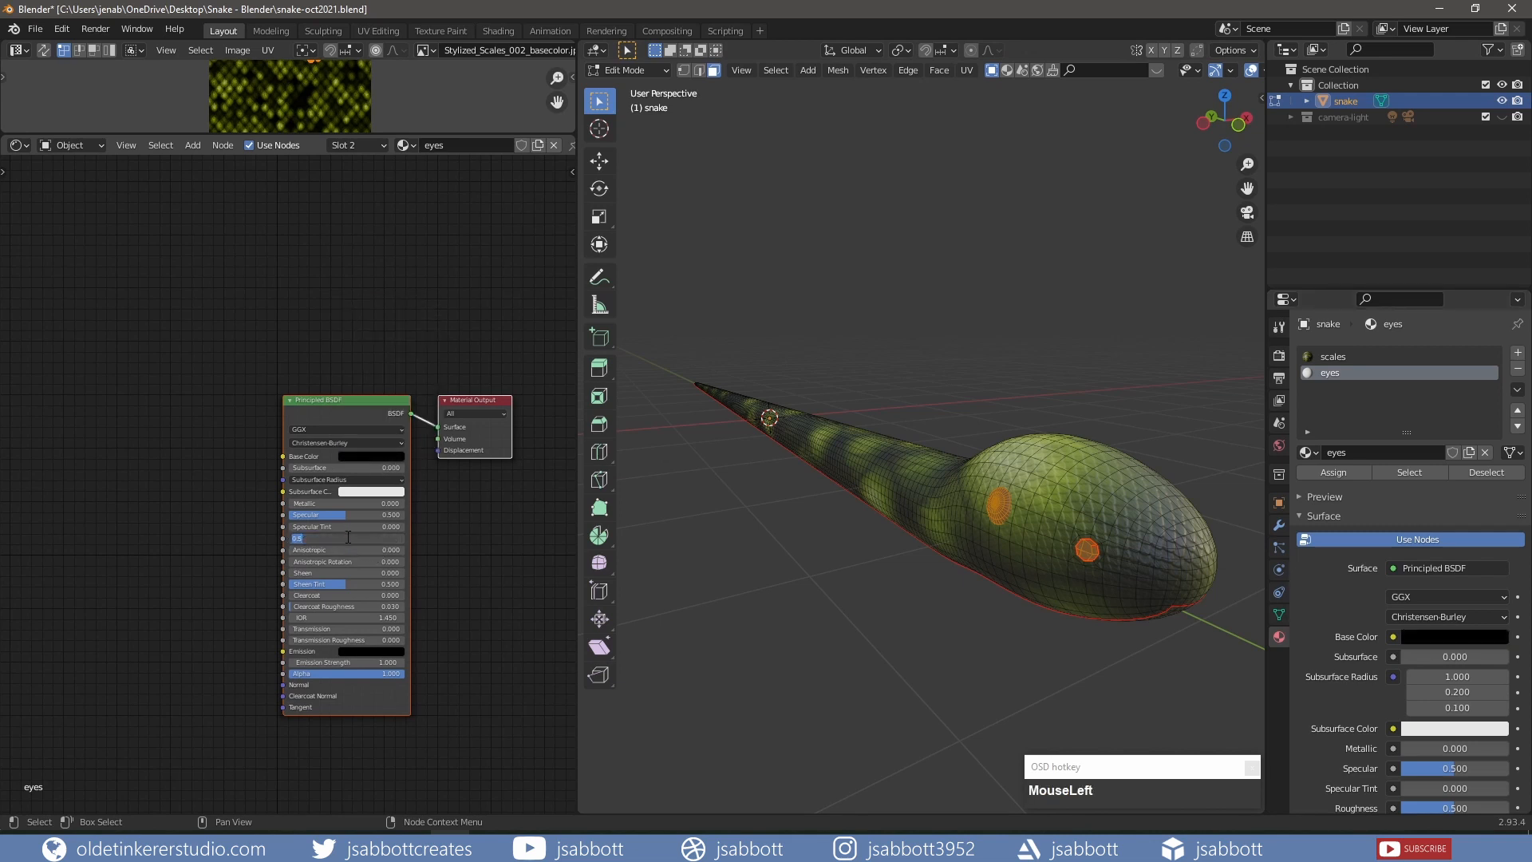
type(".2")
key("Return")
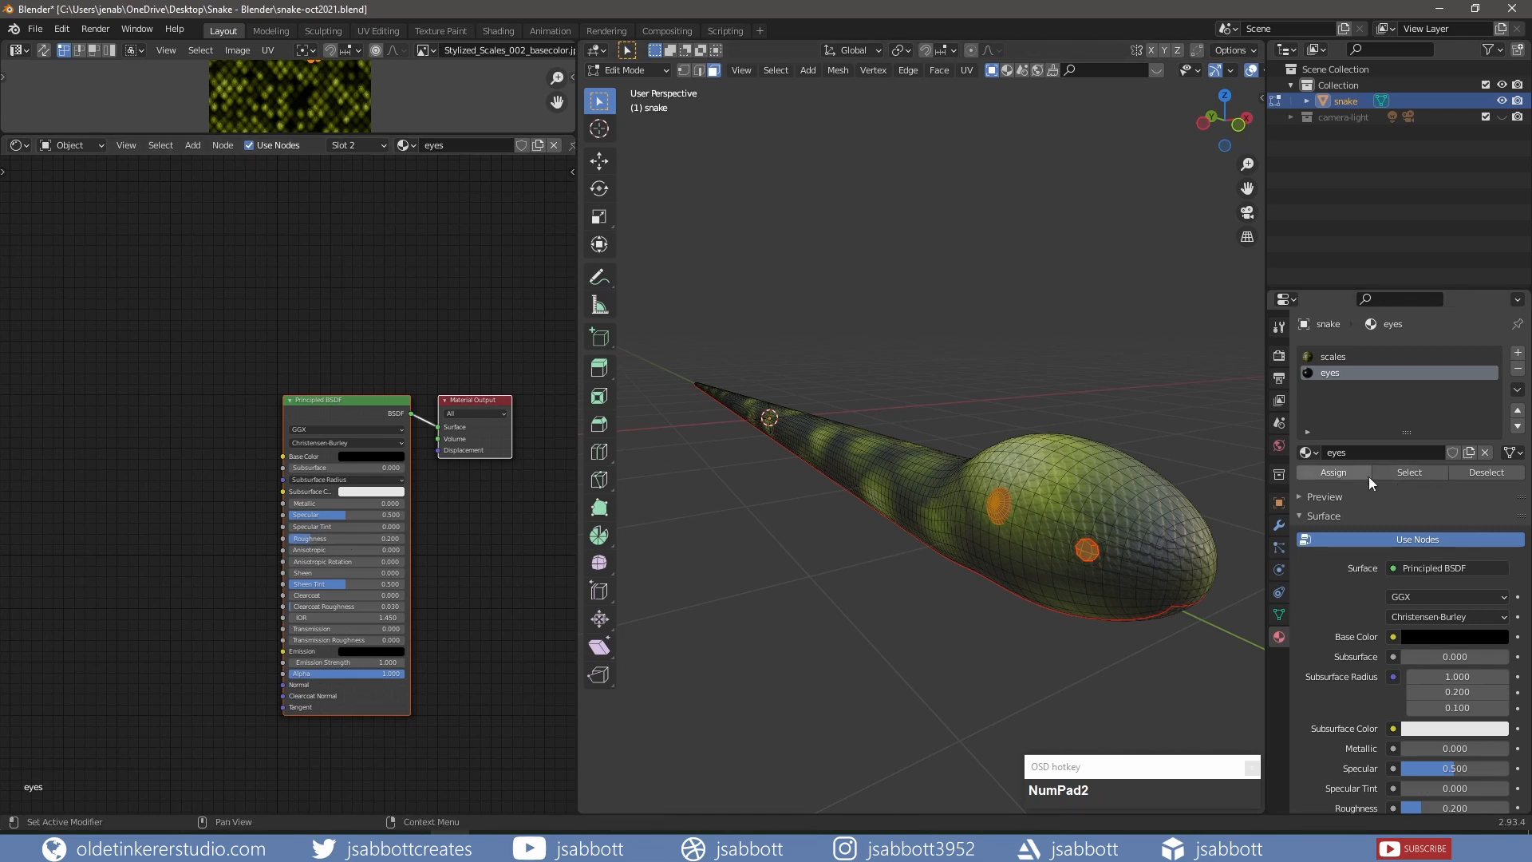
Assign the eyes material to the selected eye and nostril faces, return to Object Mode and deselect the snake.
left_click(1330, 472)
key("Tab")
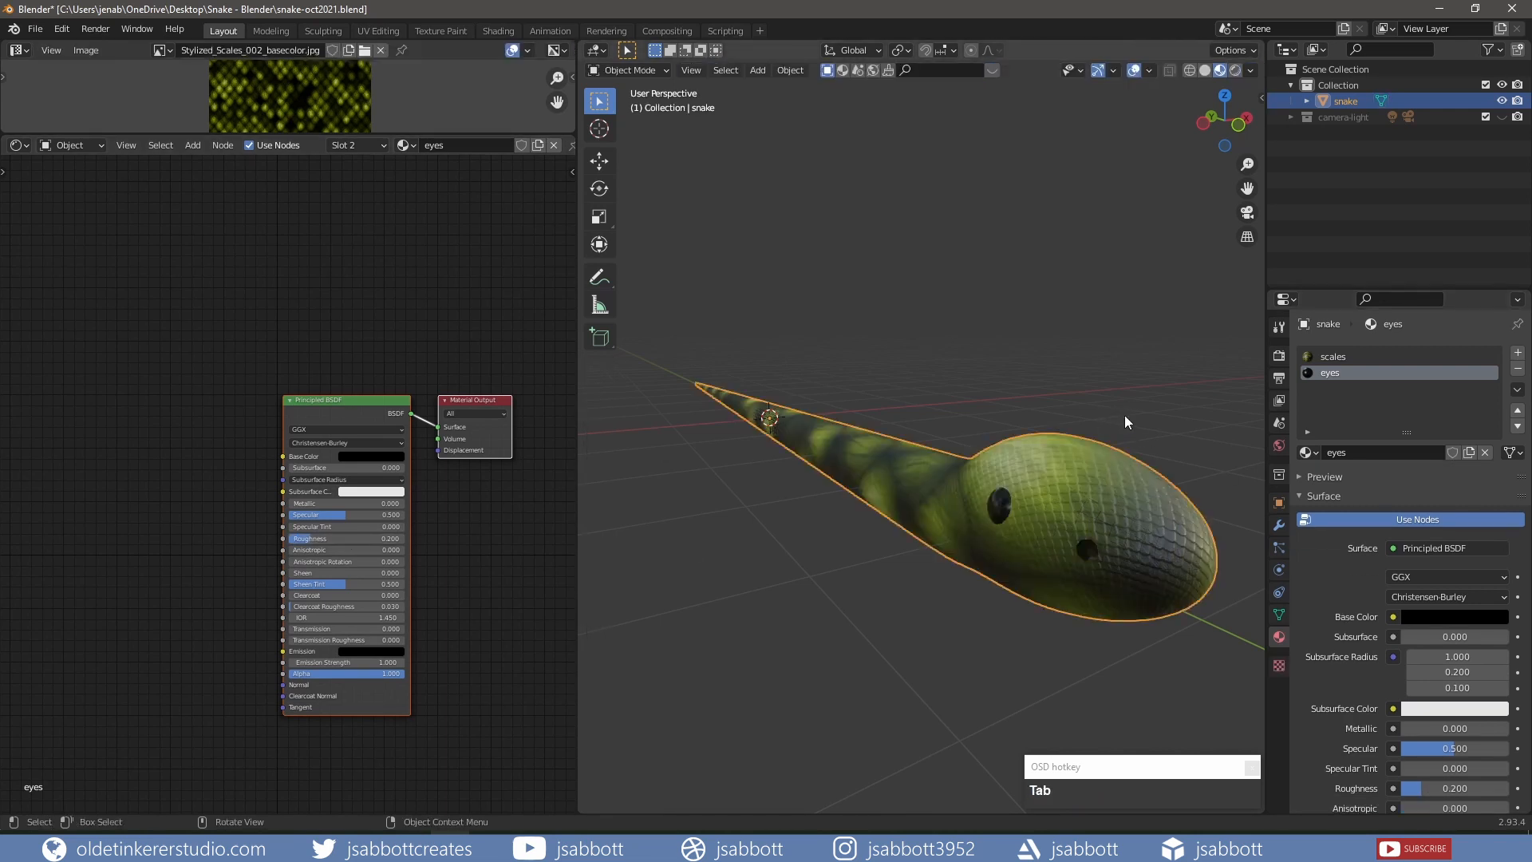
key("alt+a")
In Edit Mode, select the linked belly faces on the snake's underside and view them straight from below.
middle_click_drag(1165, 423, 955, 318)
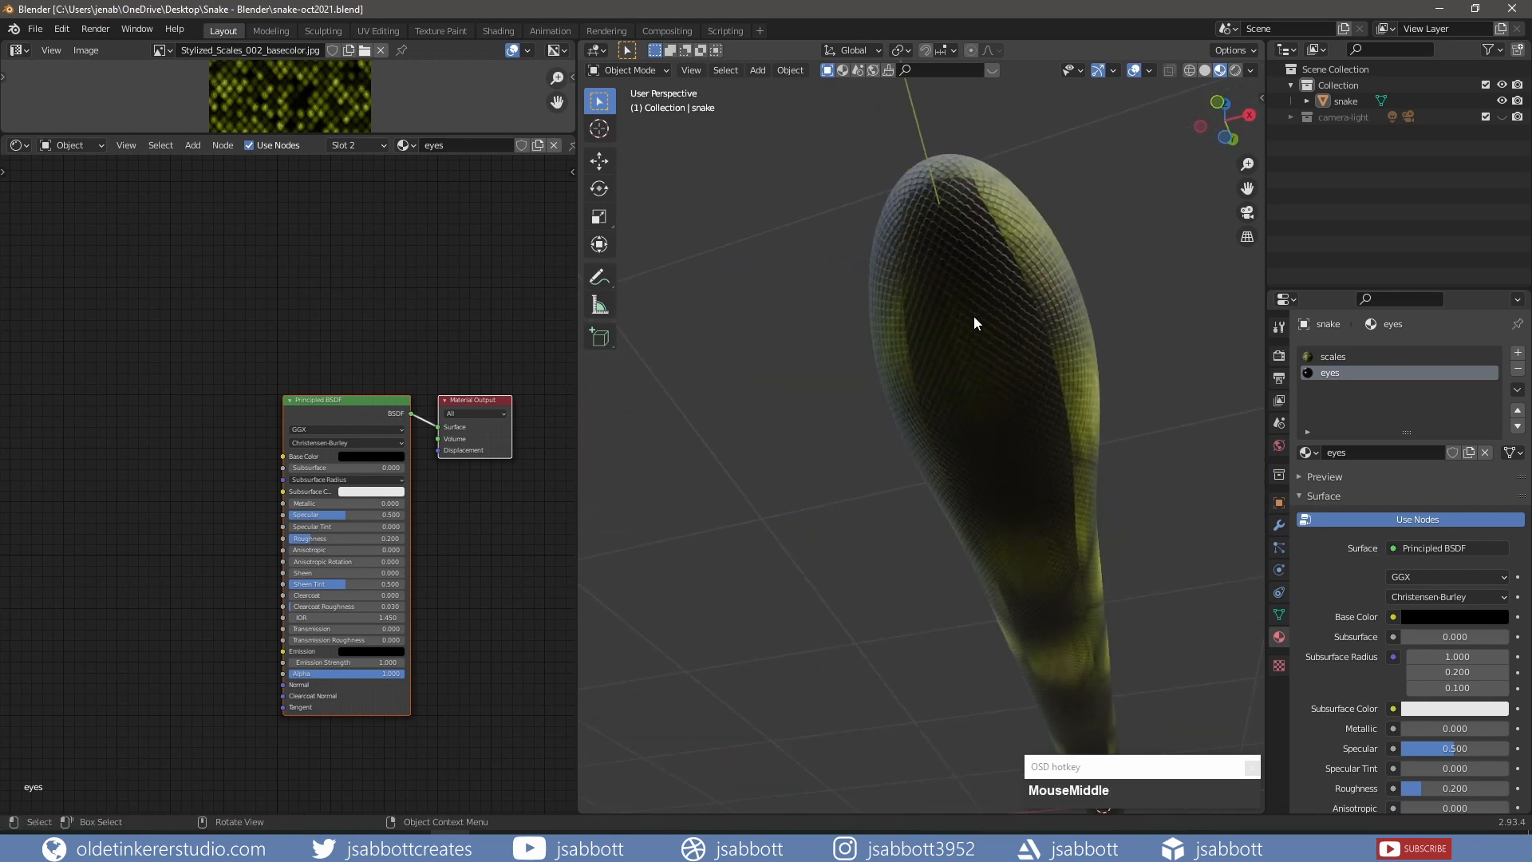
key("Tab")
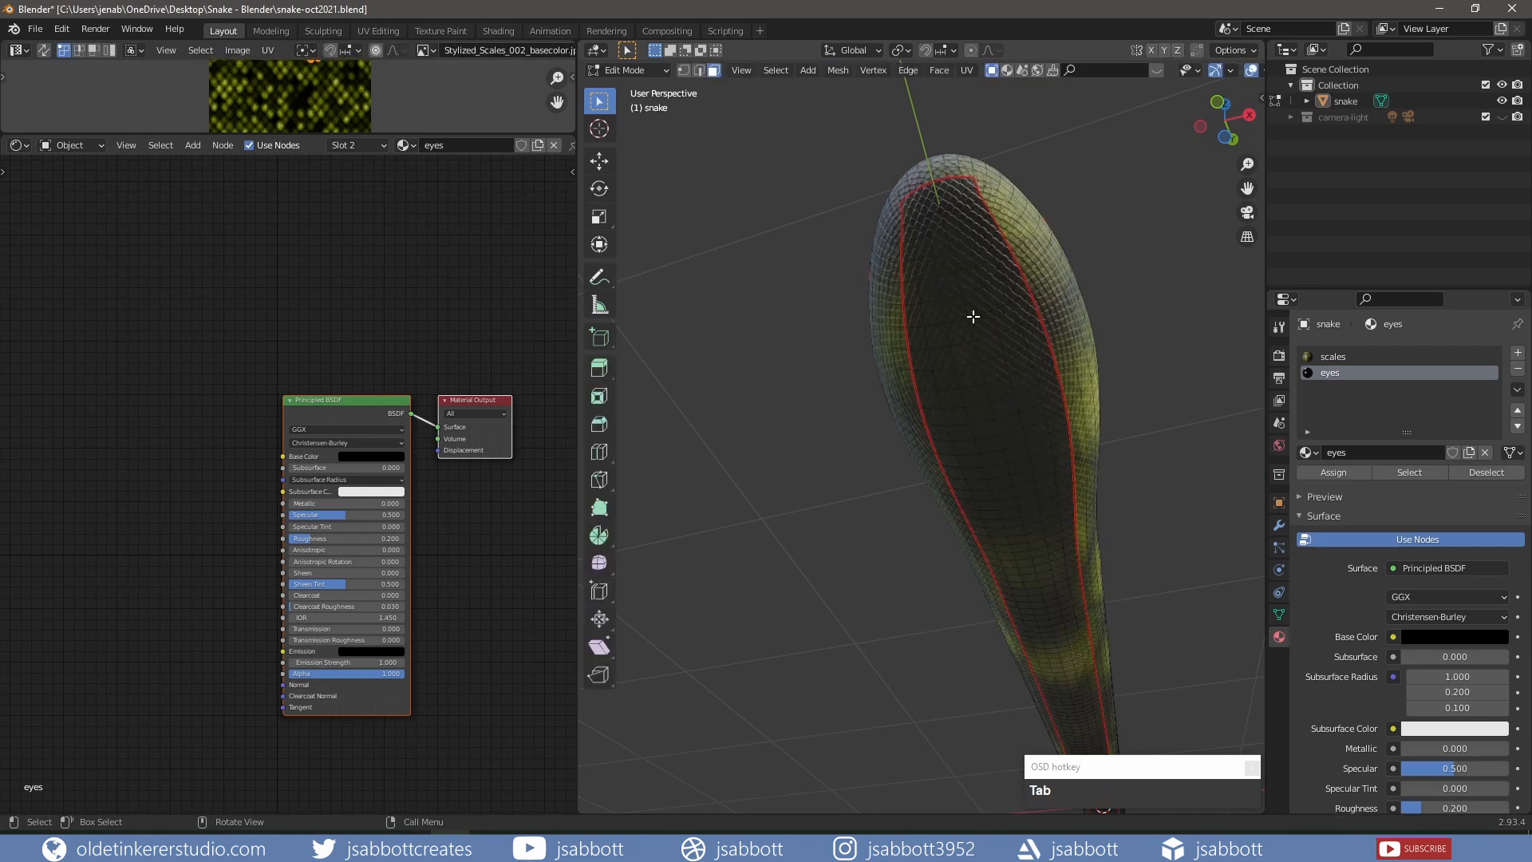
key("l")
key("ctrl+KP_7")
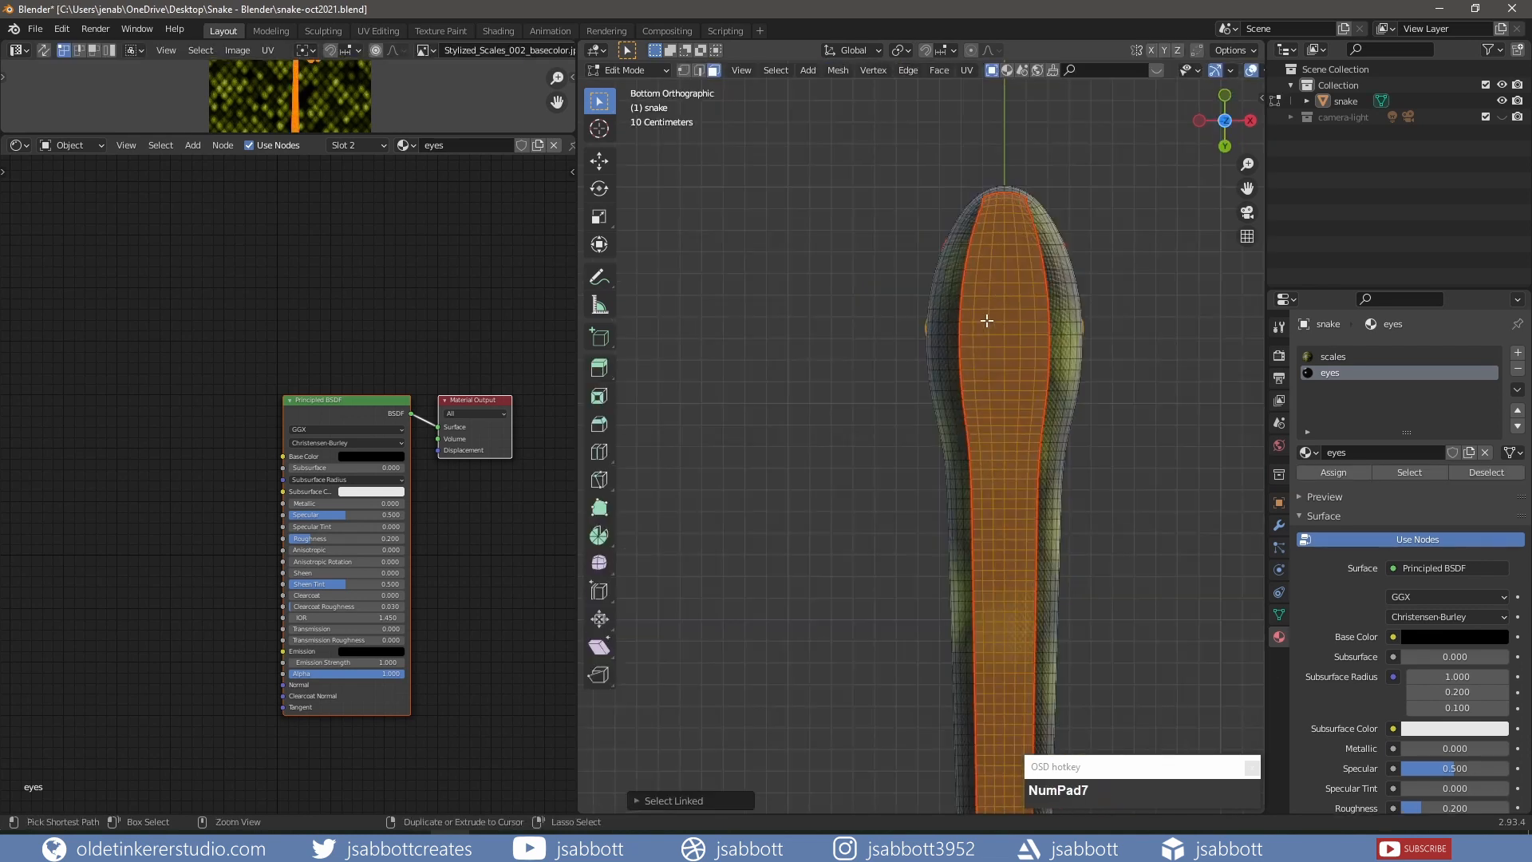
Add a third material slot to the snake and create a new material named belly in it.
left_click(1518, 351)
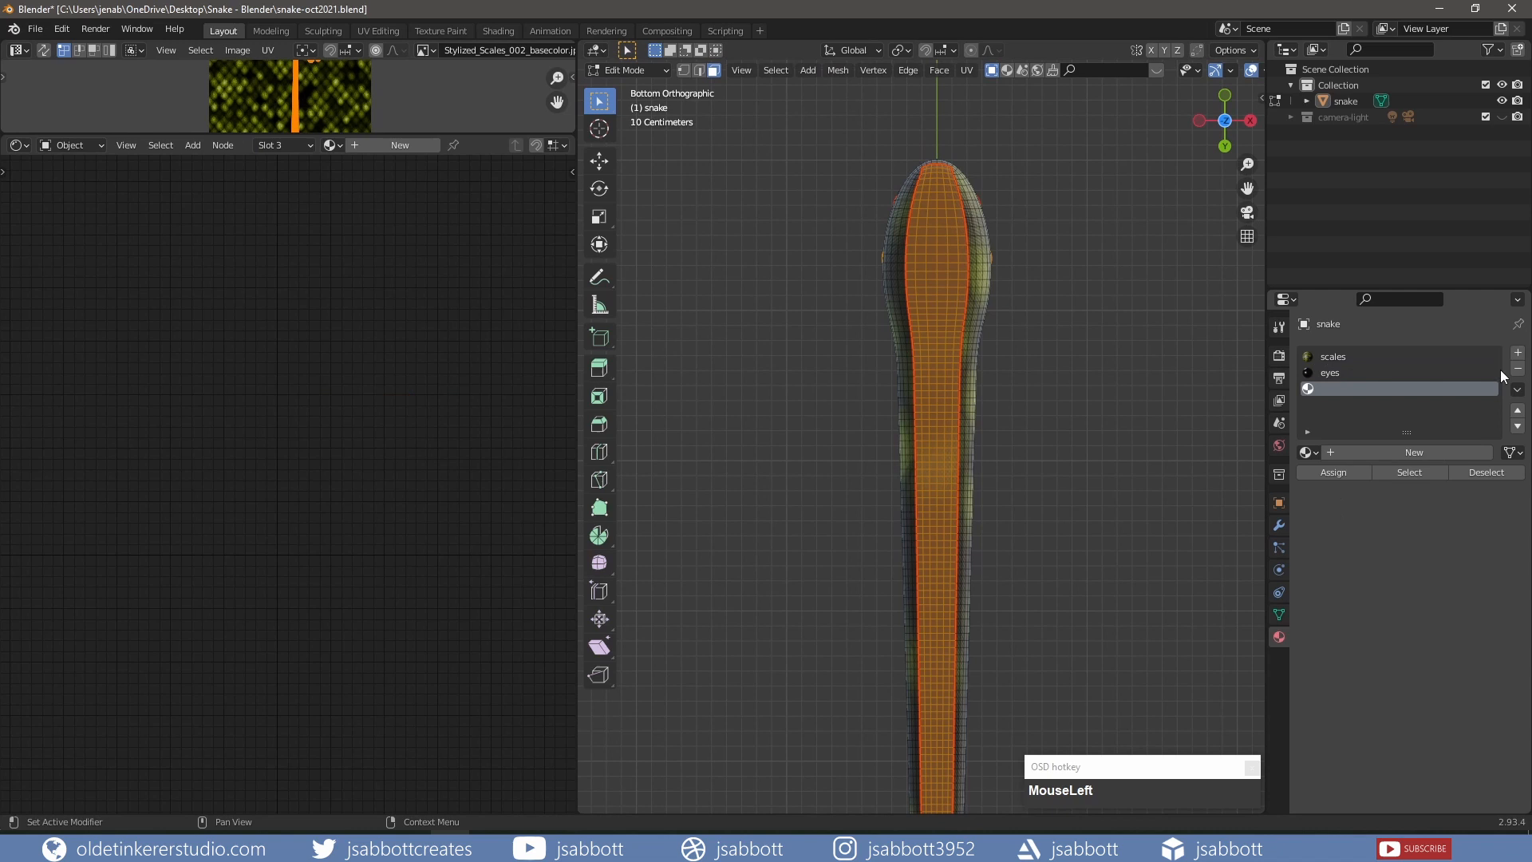
left_click(1397, 452)
left_click(1364, 452)
type("be")
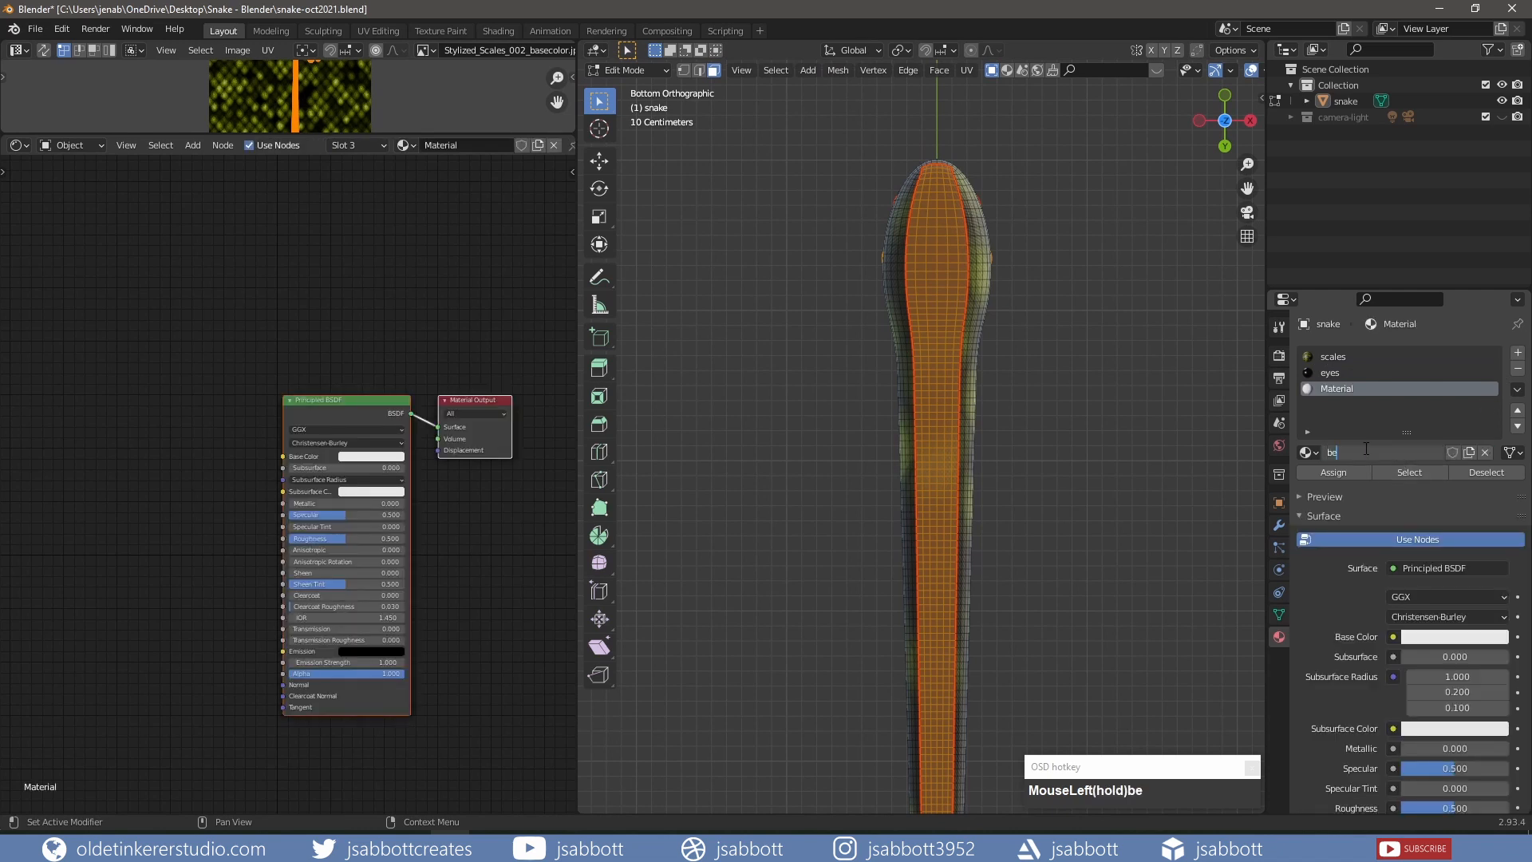
type("lly")
key("Return")
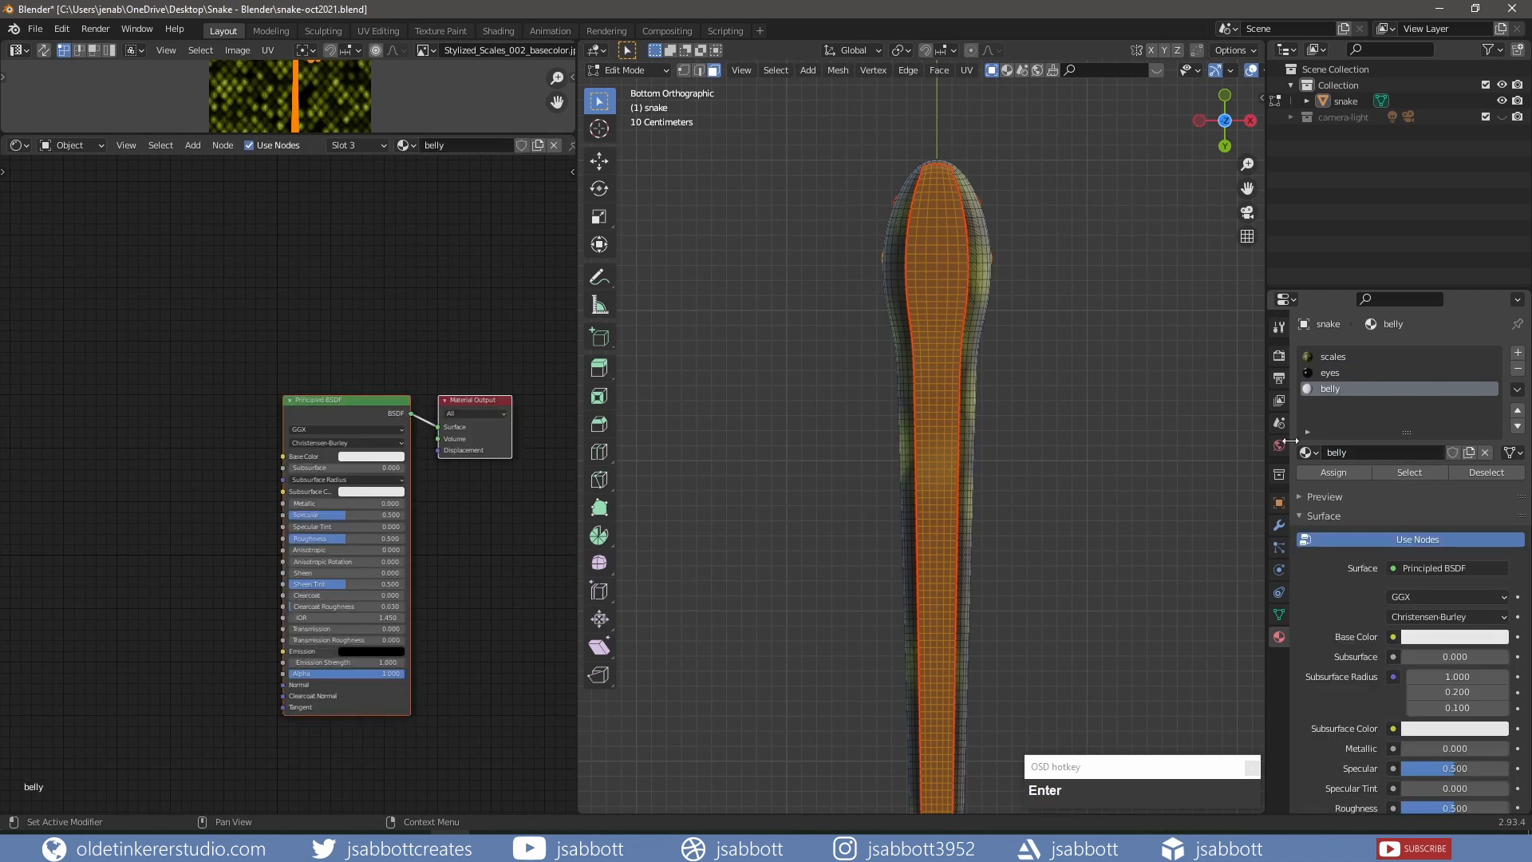
Set the belly material's Base Color to hex 697C5D.
left_click(364, 458)
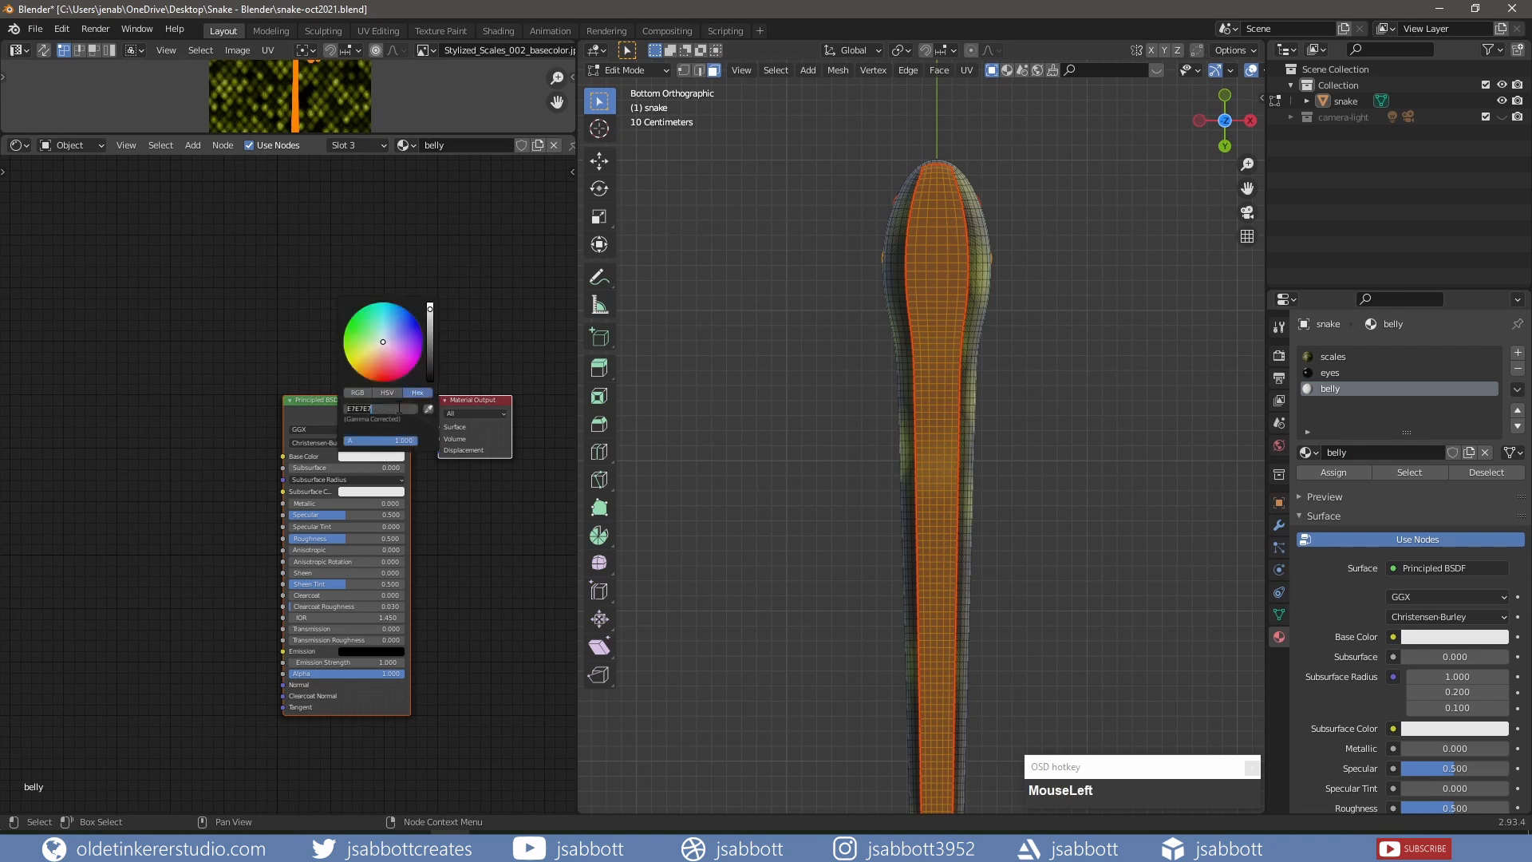
type("697c5d")
key("Return")
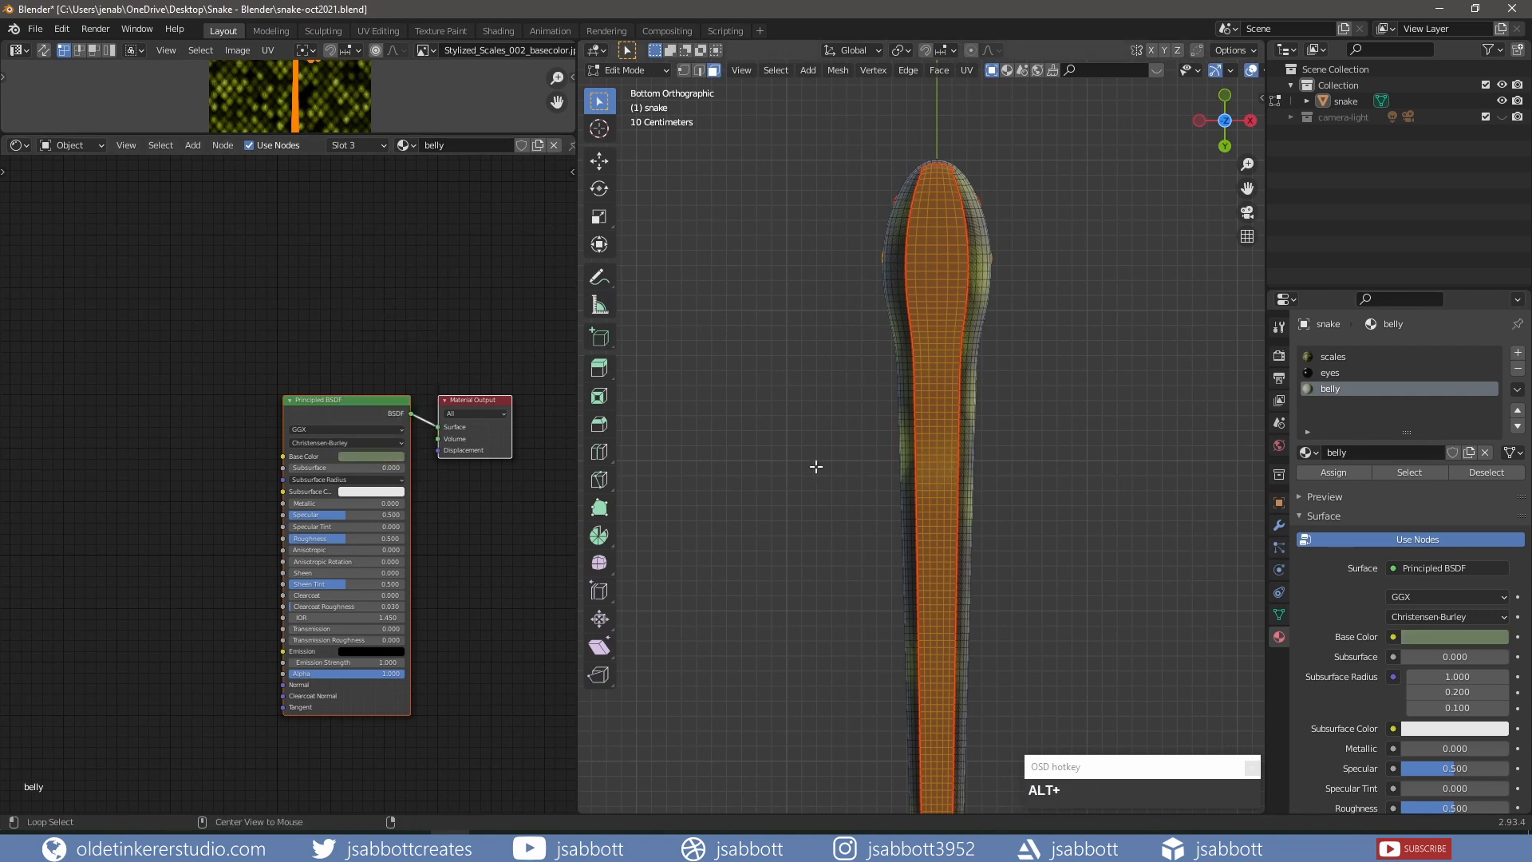
Limit the selection to the belly faces, assign the belly material to them and clear the selection.
key("alt+a")
key("a")
left_click(1350, 469)
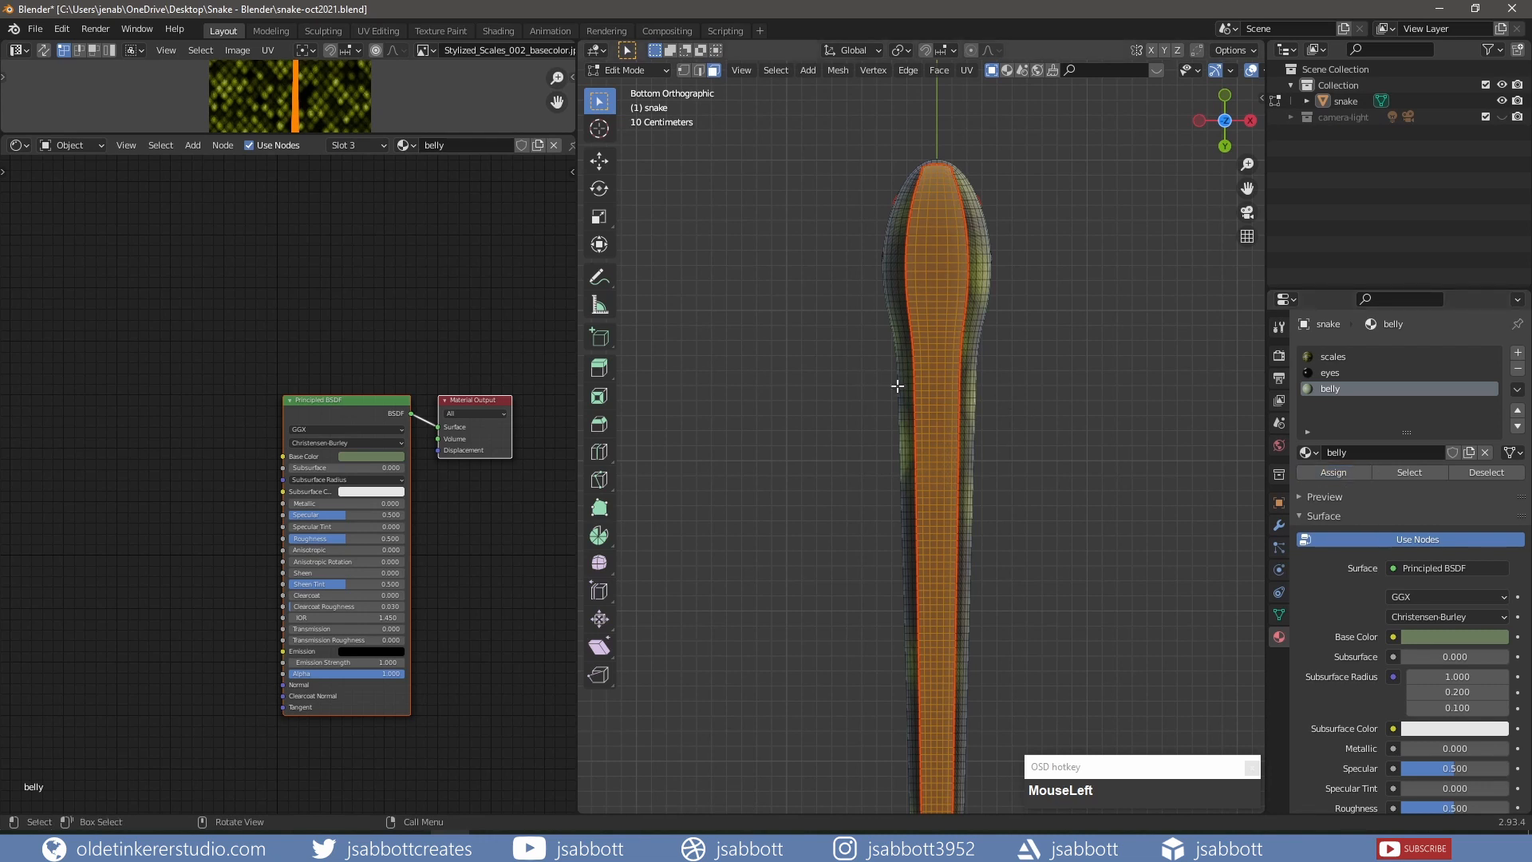
key("alt+a")
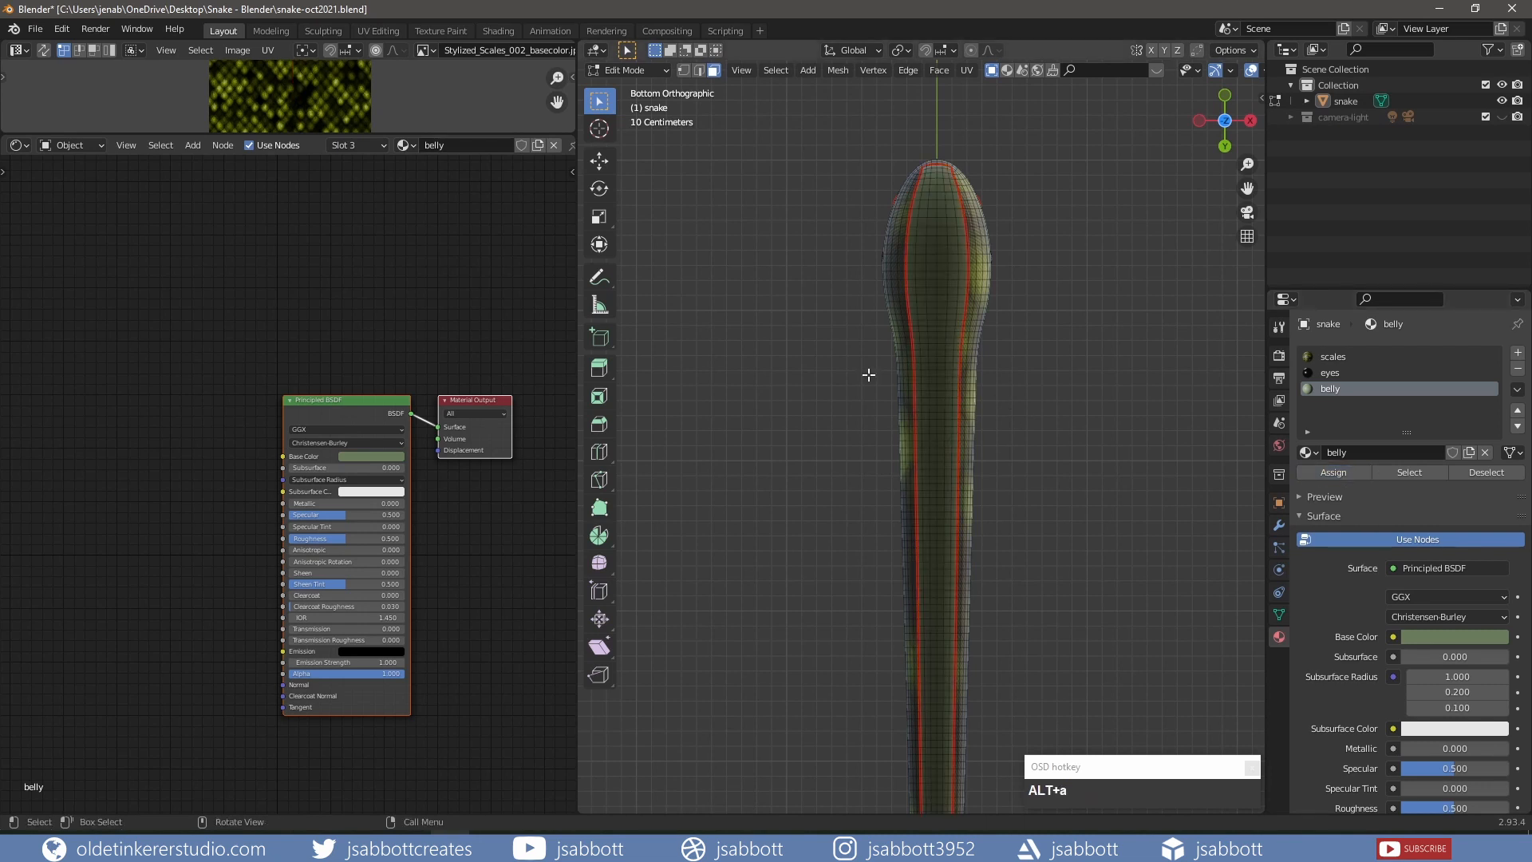
Widen the shader editor, add a ColorRamp node and connect its Color to the Principled BSDF's Base Color.
left_click_drag(576, 447, 834, 447)
middle_click_drag(200, 378, 479, 311, "shift")
key("shift+a")
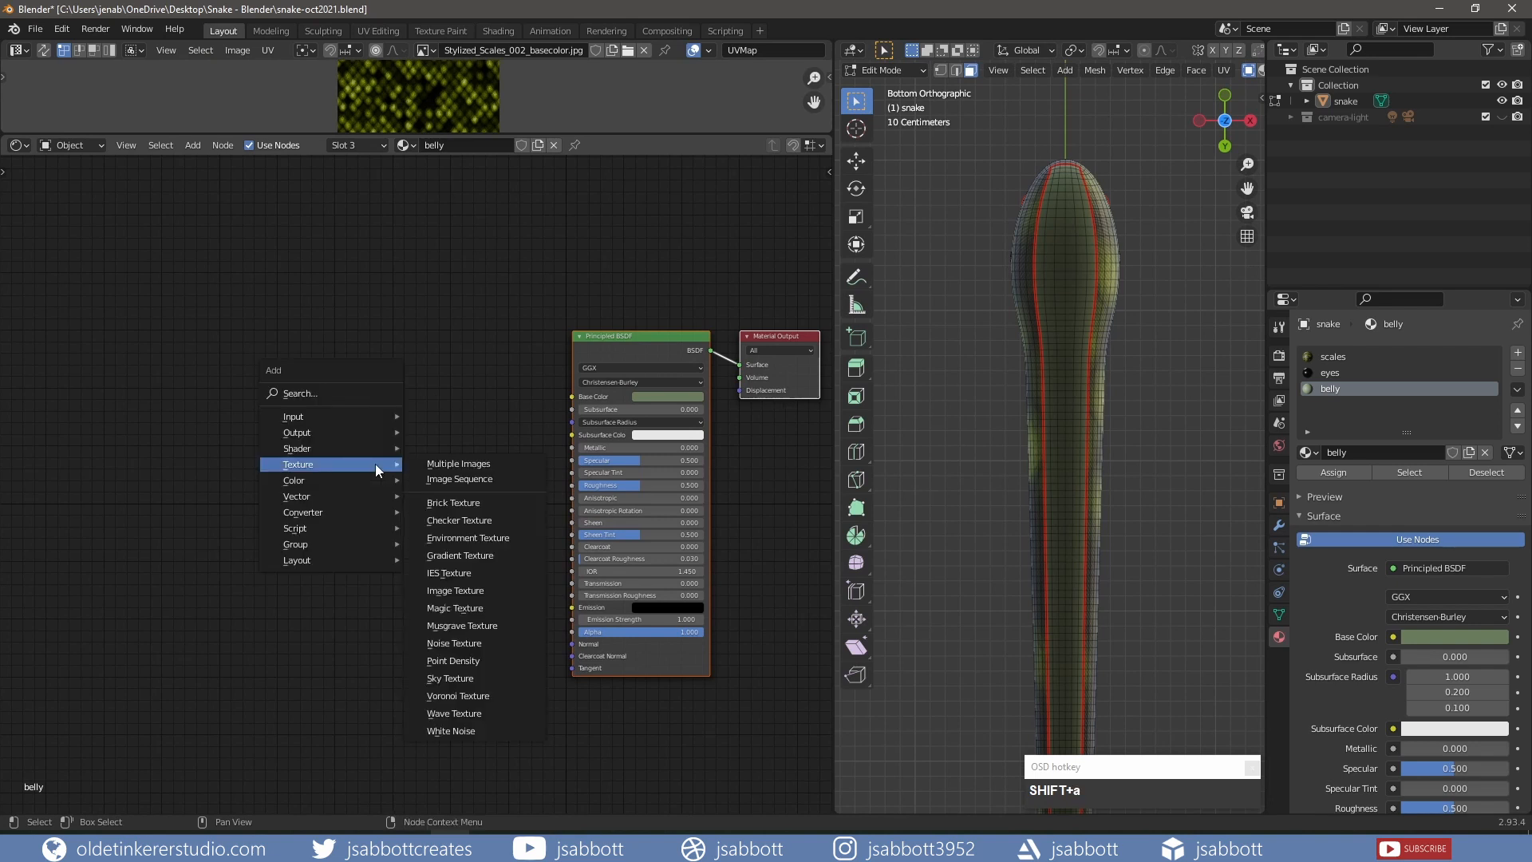
mouse_move(332, 510)
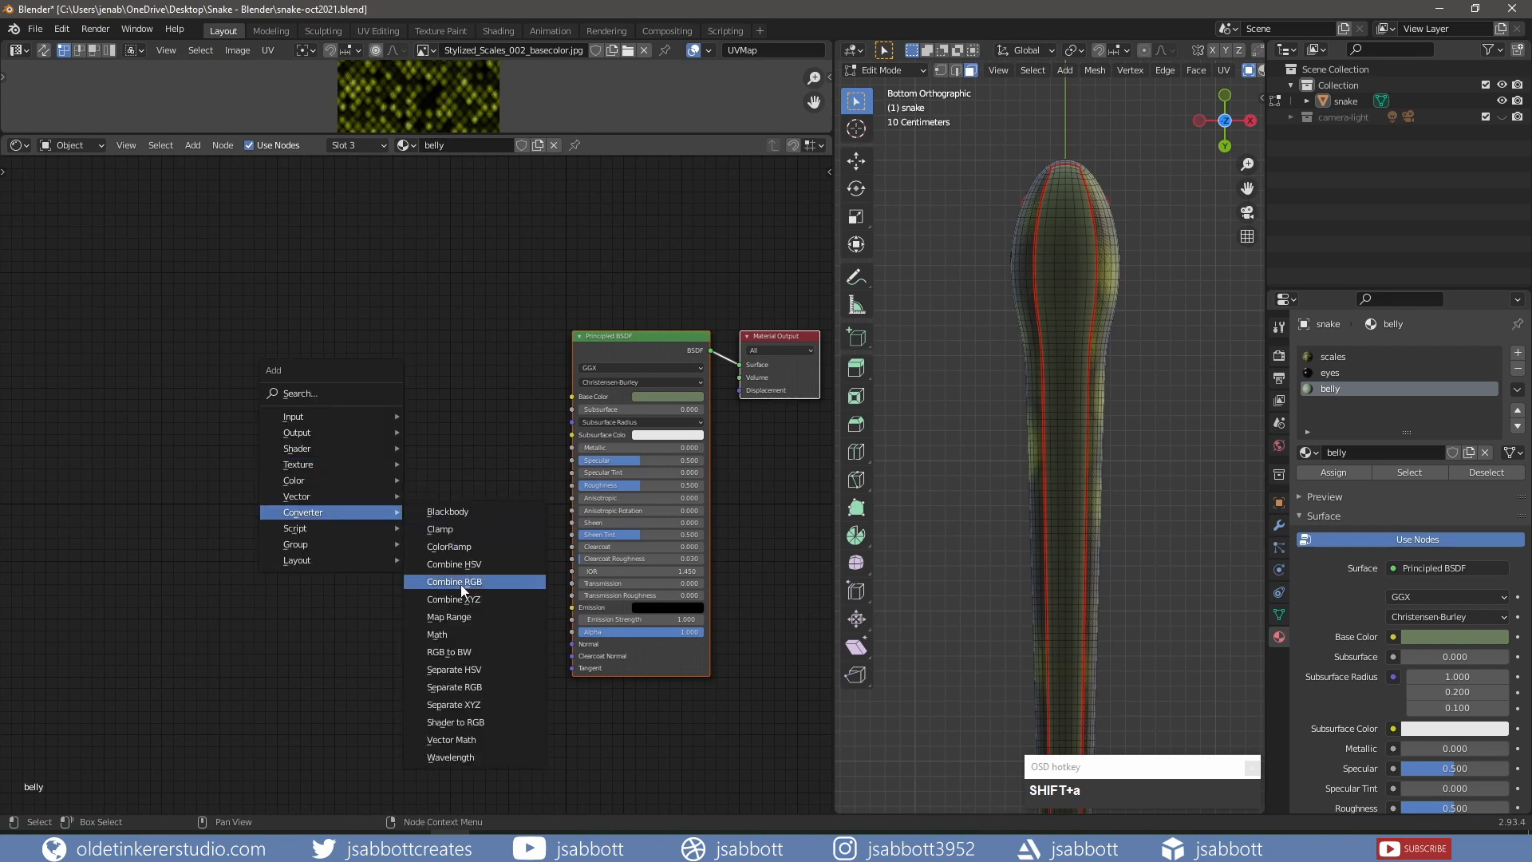
left_click(465, 552)
left_click(515, 383)
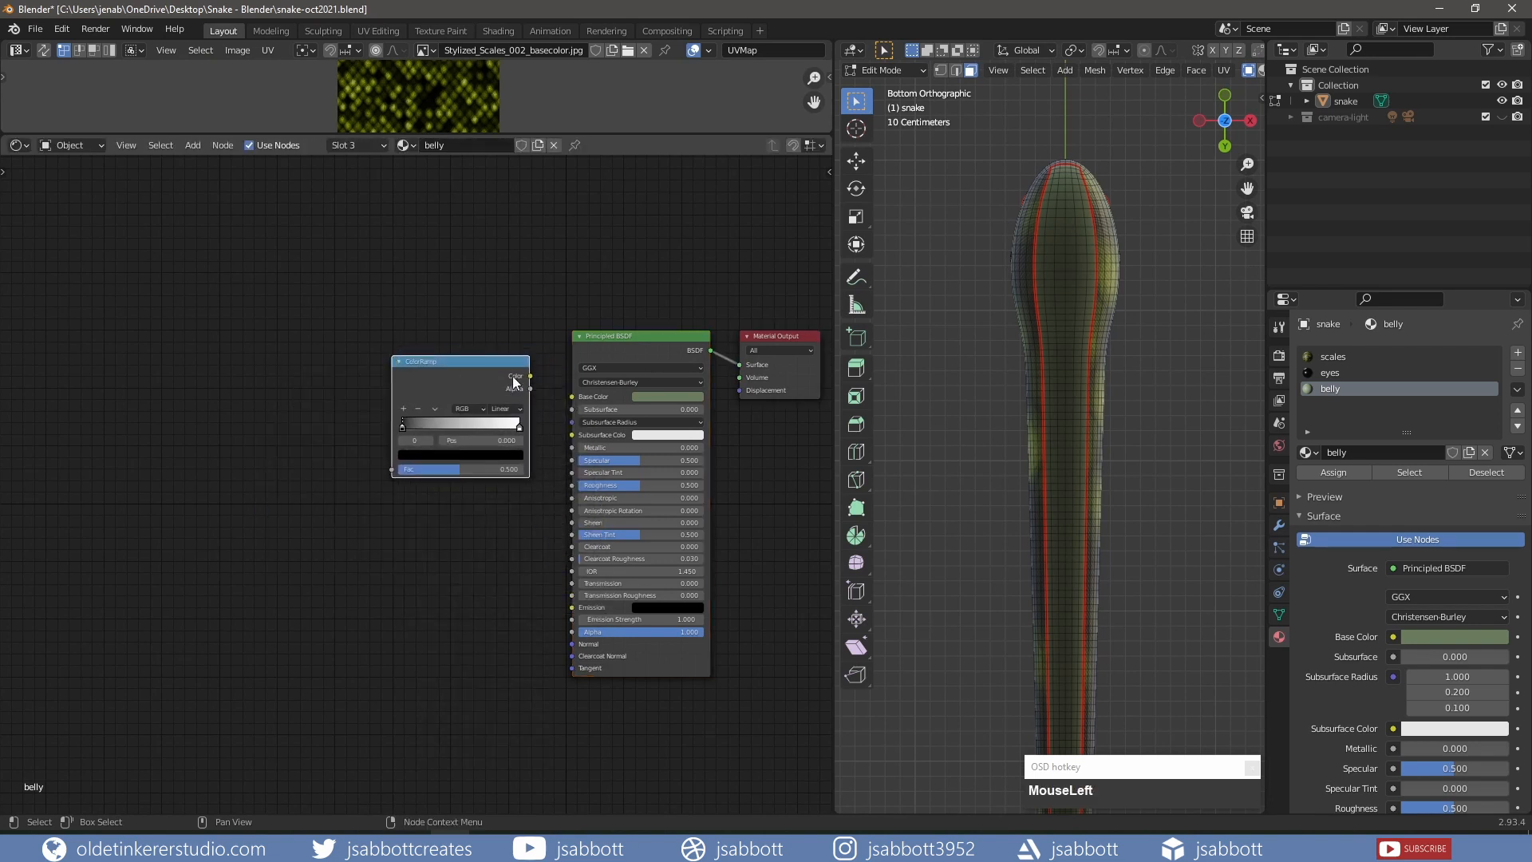
left_click_drag(530, 377, 572, 396)
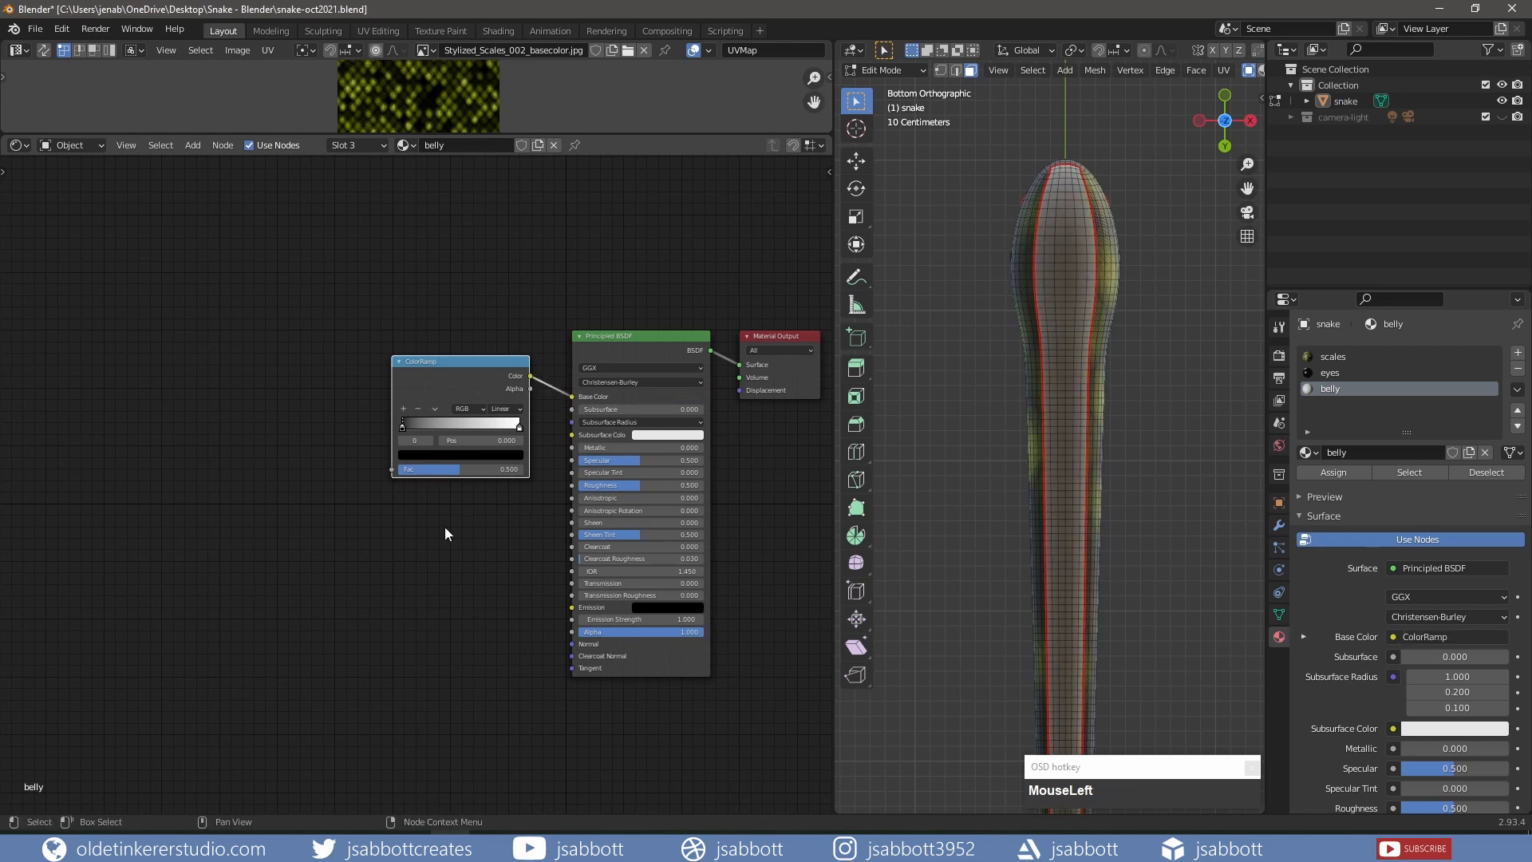
Add a middle stop to the ColorRamp and make it black.
left_click(402, 409)
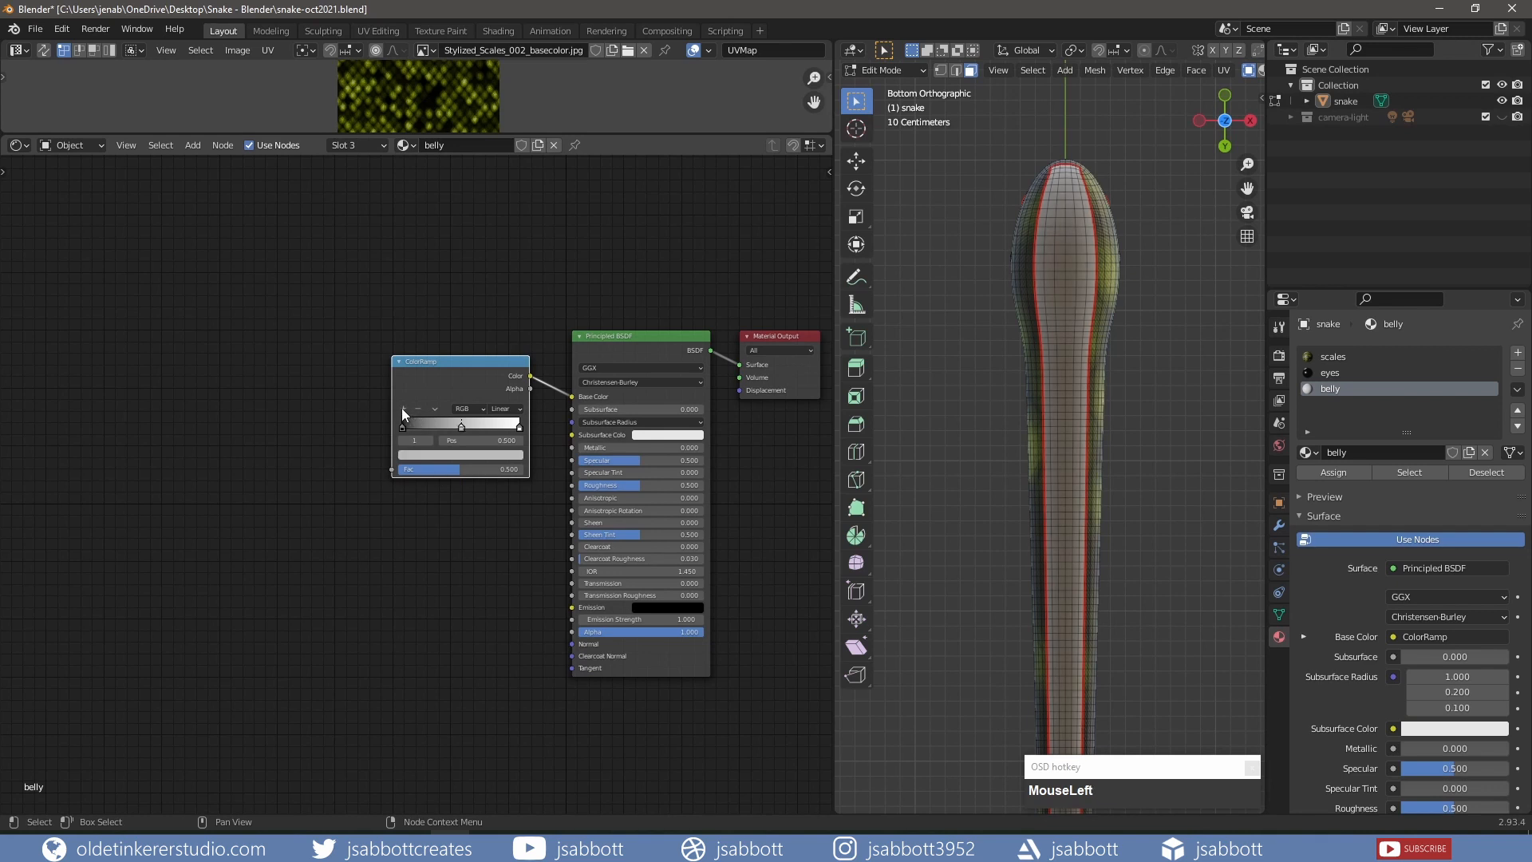
left_click(473, 456)
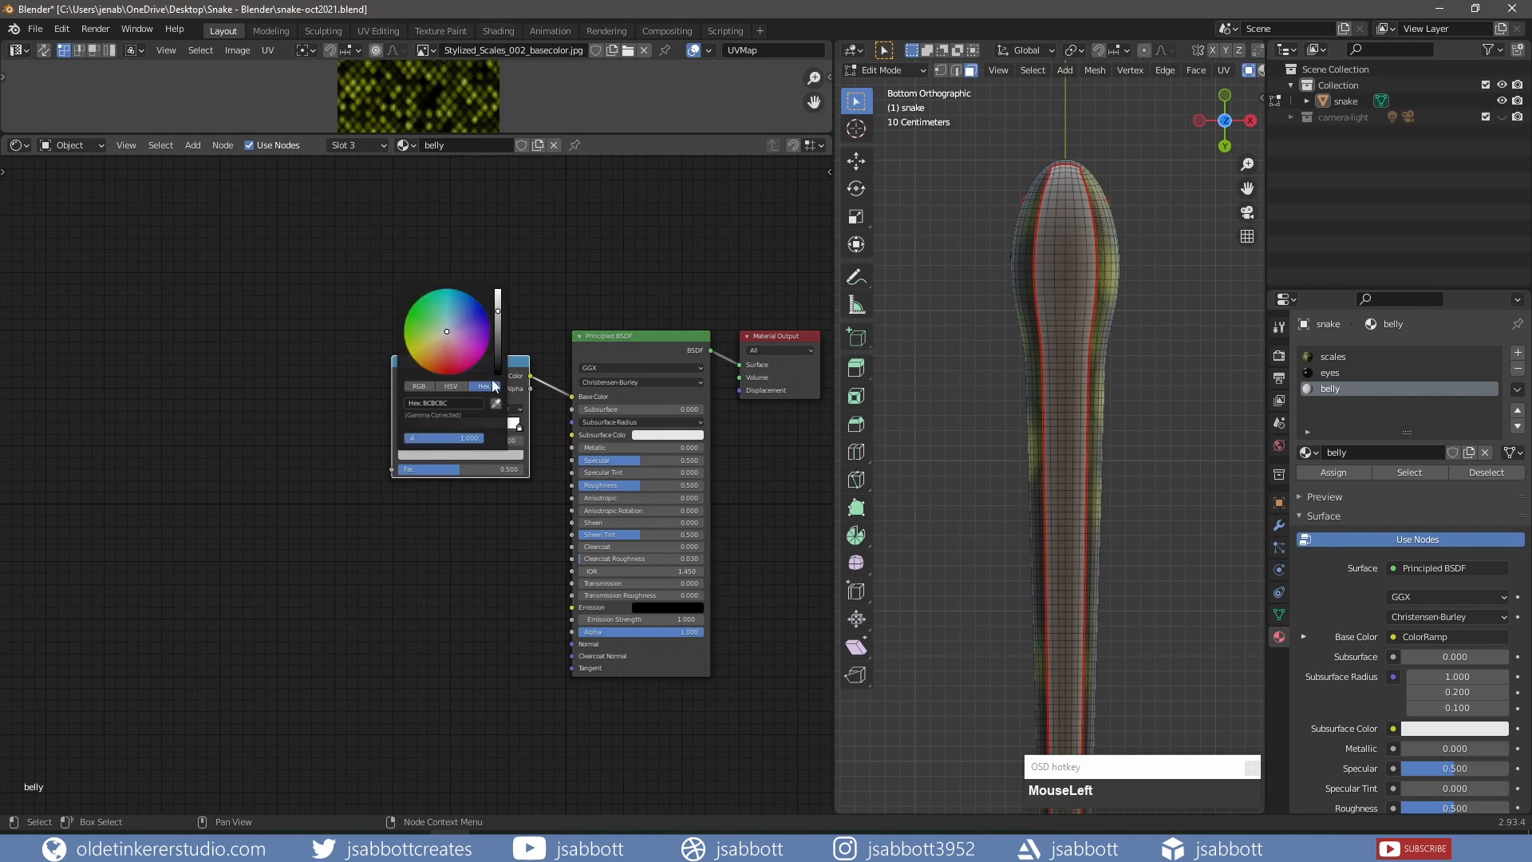
left_click_drag(503, 319, 501, 395)
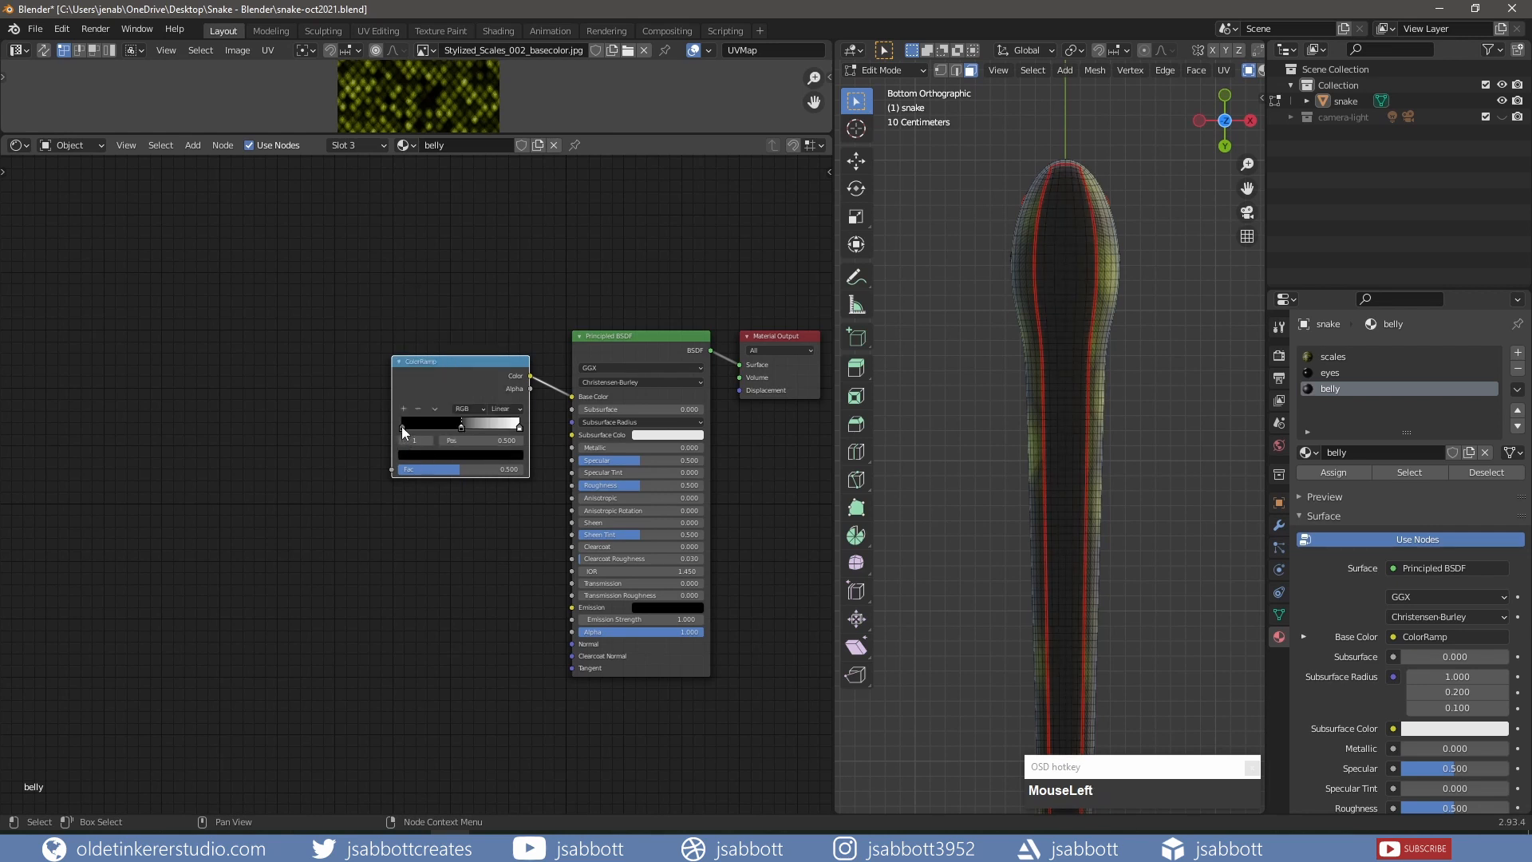
Set the ColorRamp's first stop to hex 697C5D.
left_click(433, 456)
left_click(465, 404)
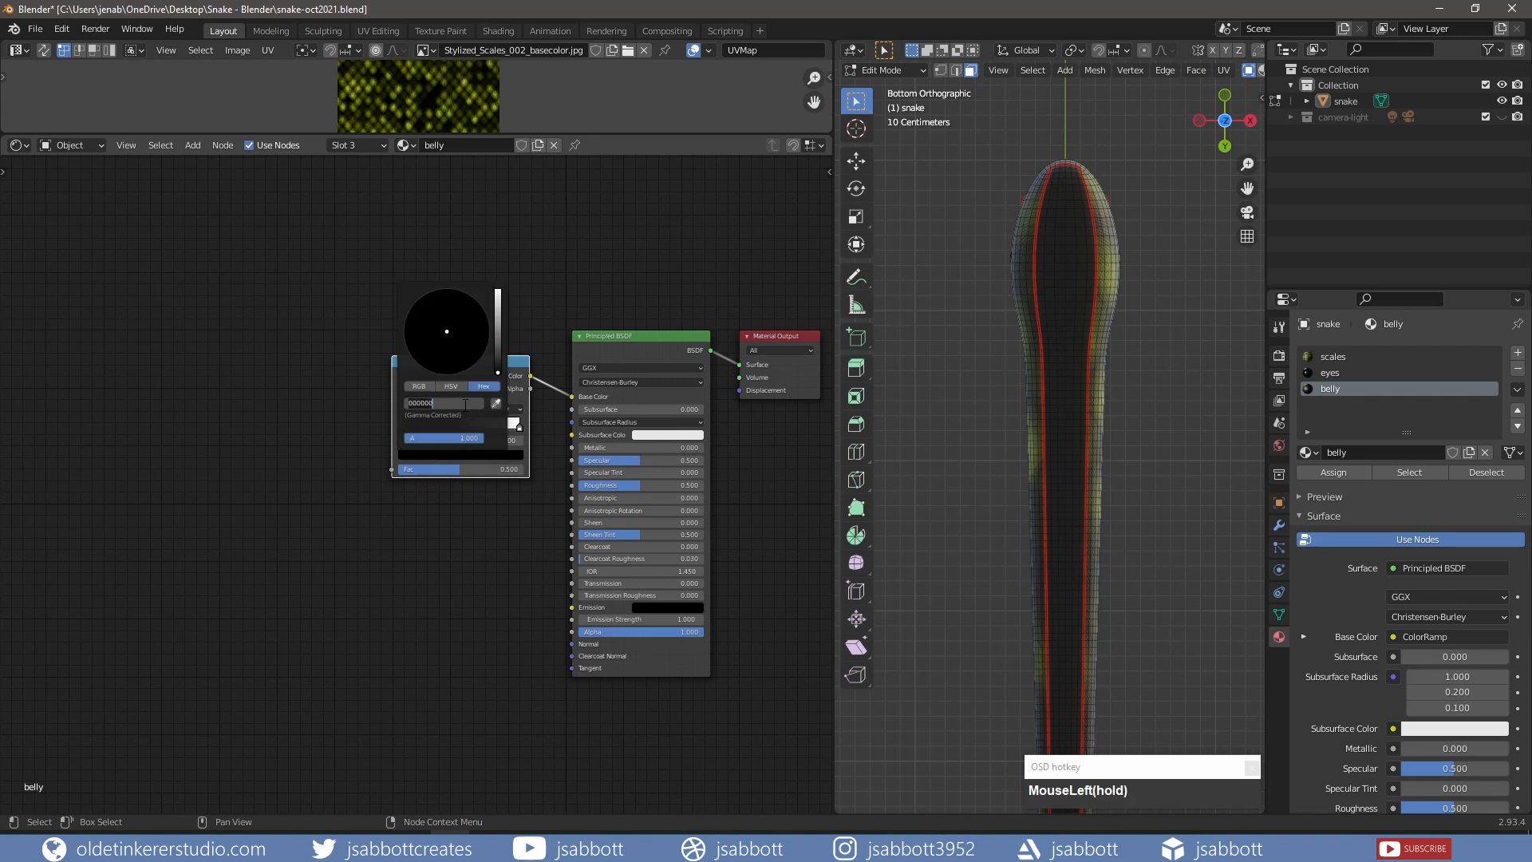
type("697C5D")
key("Return")
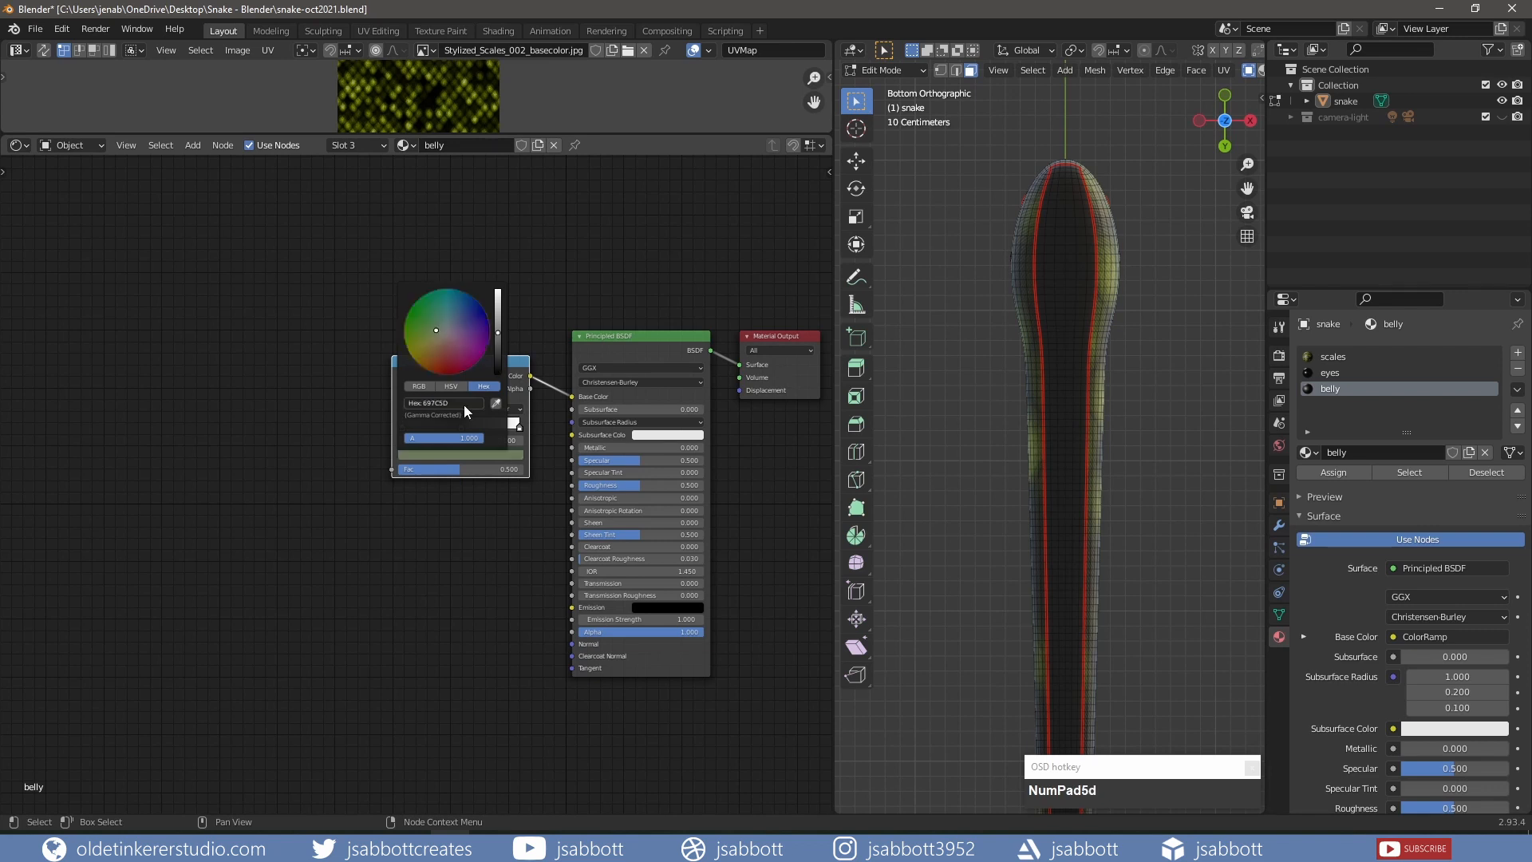
Copy the first stop's hex color 697C5D and apply it to the ColorRamp's last stop.
left_click(465, 407)
key("ctrl+c")
left_click(510, 473)
left_click(520, 427)
left_click(519, 428)
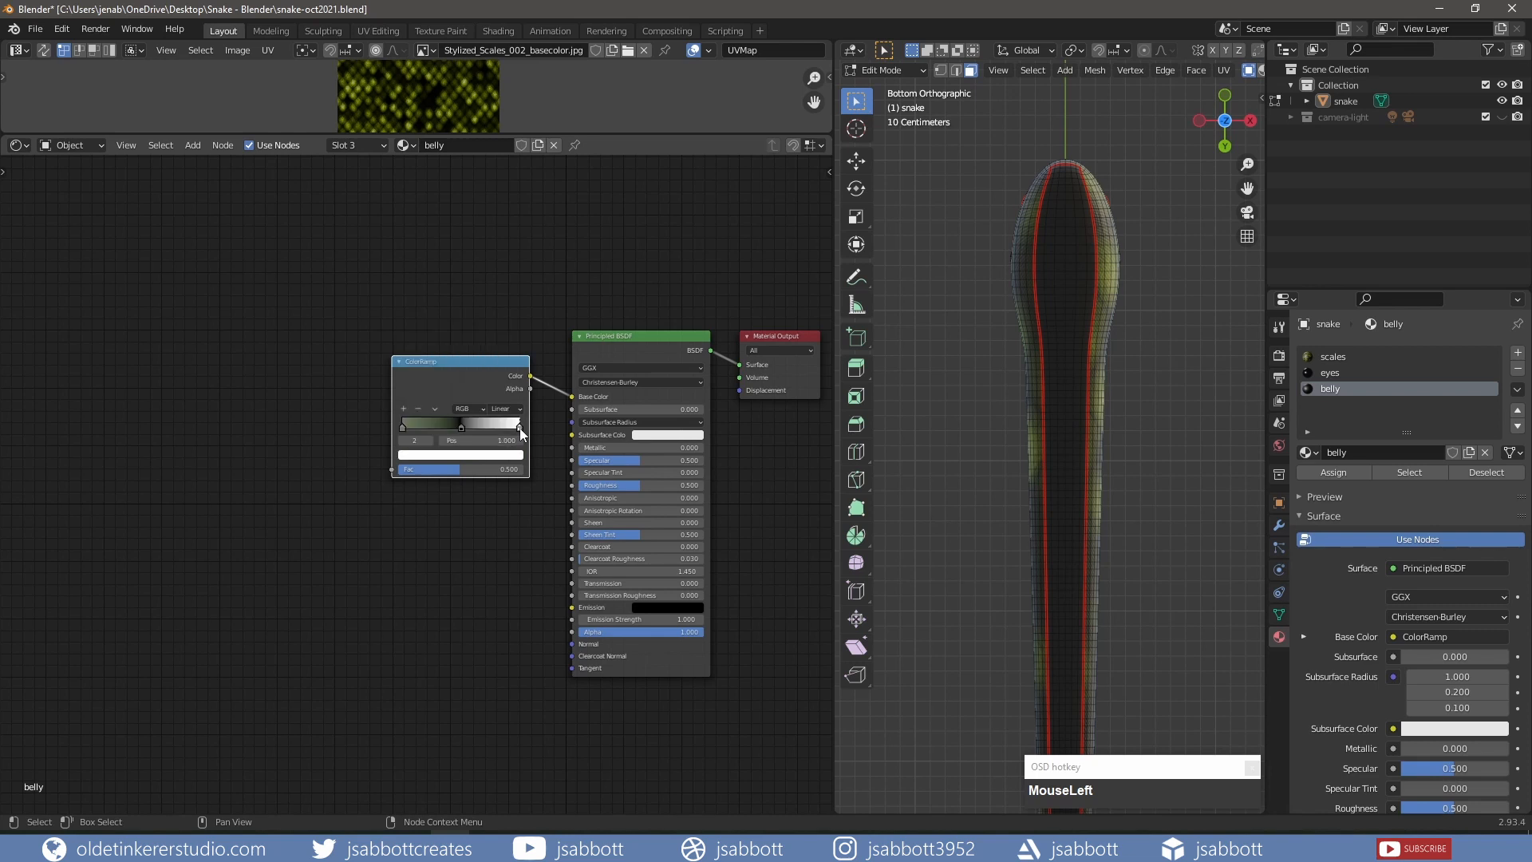
left_click(497, 458)
key("ctrl+v")
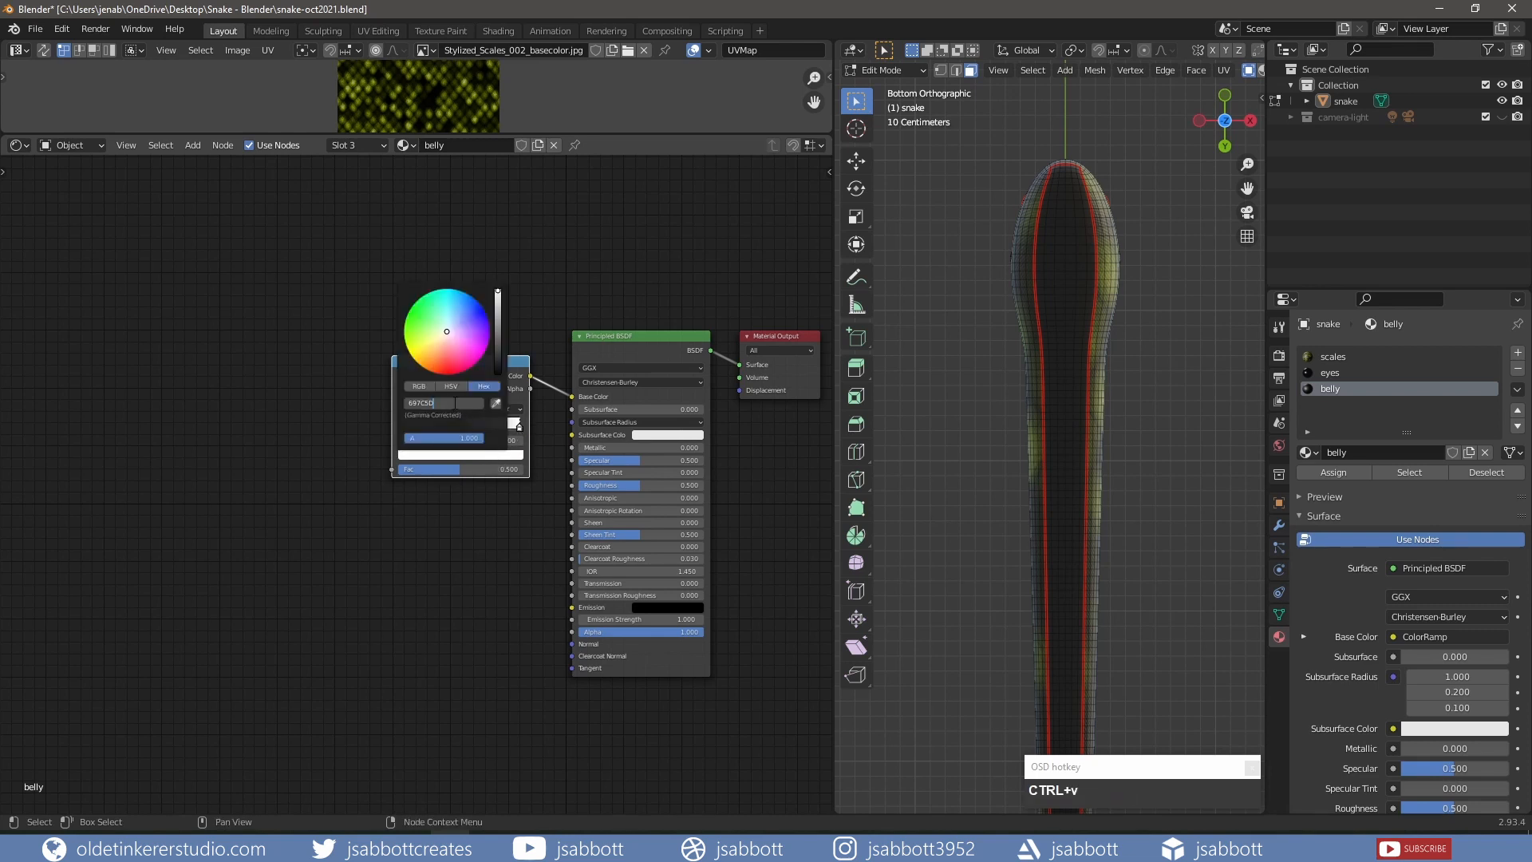
left_click(463, 568)
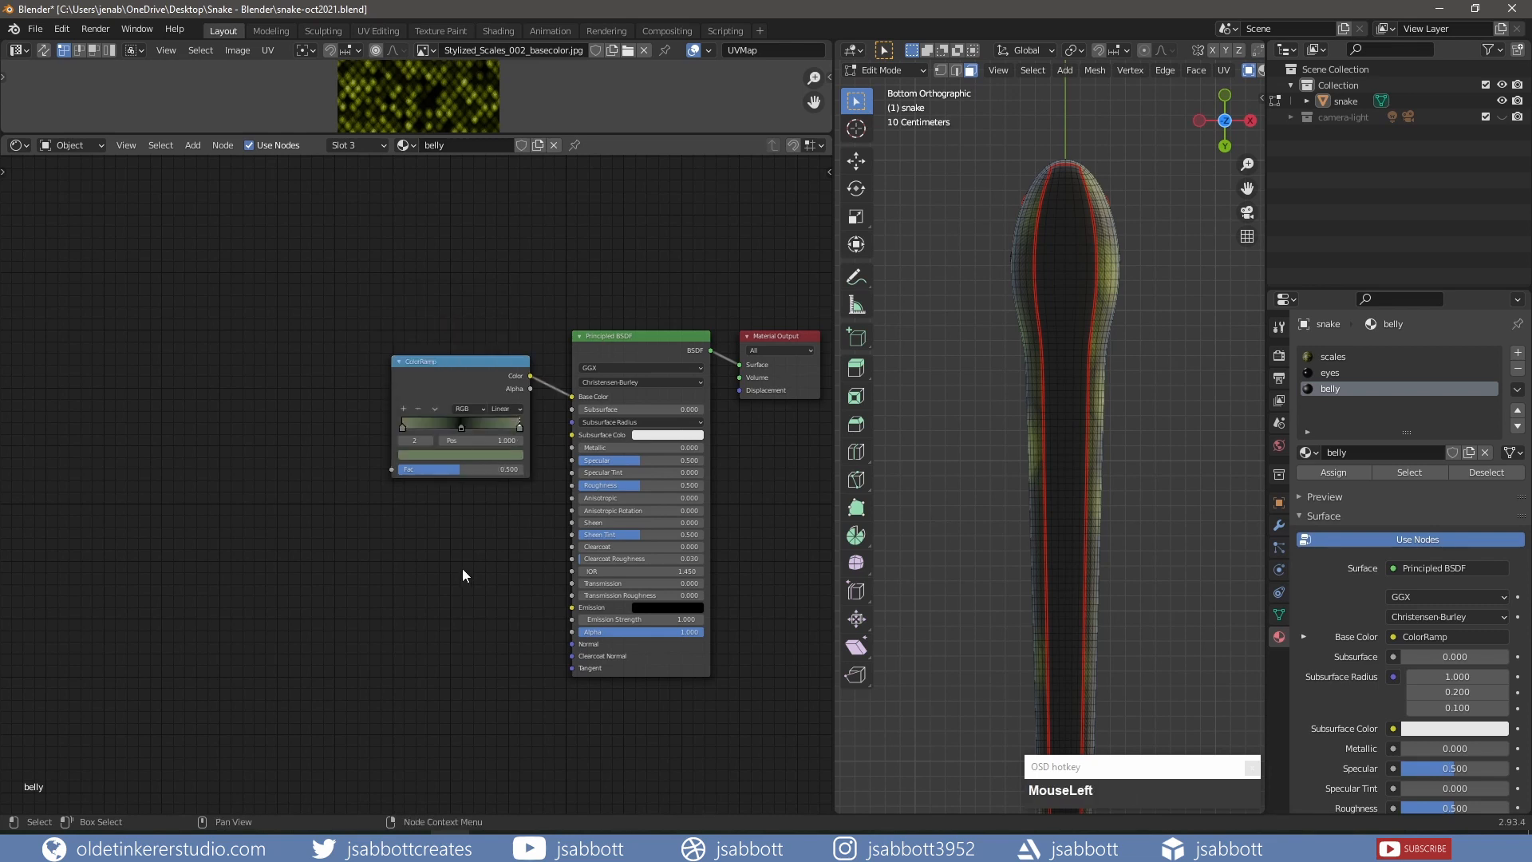
Add a Wave Texture node before the ColorRamp and connect its Color to the ramp's Fac.
key("shift+a")
mouse_move(233, 425)
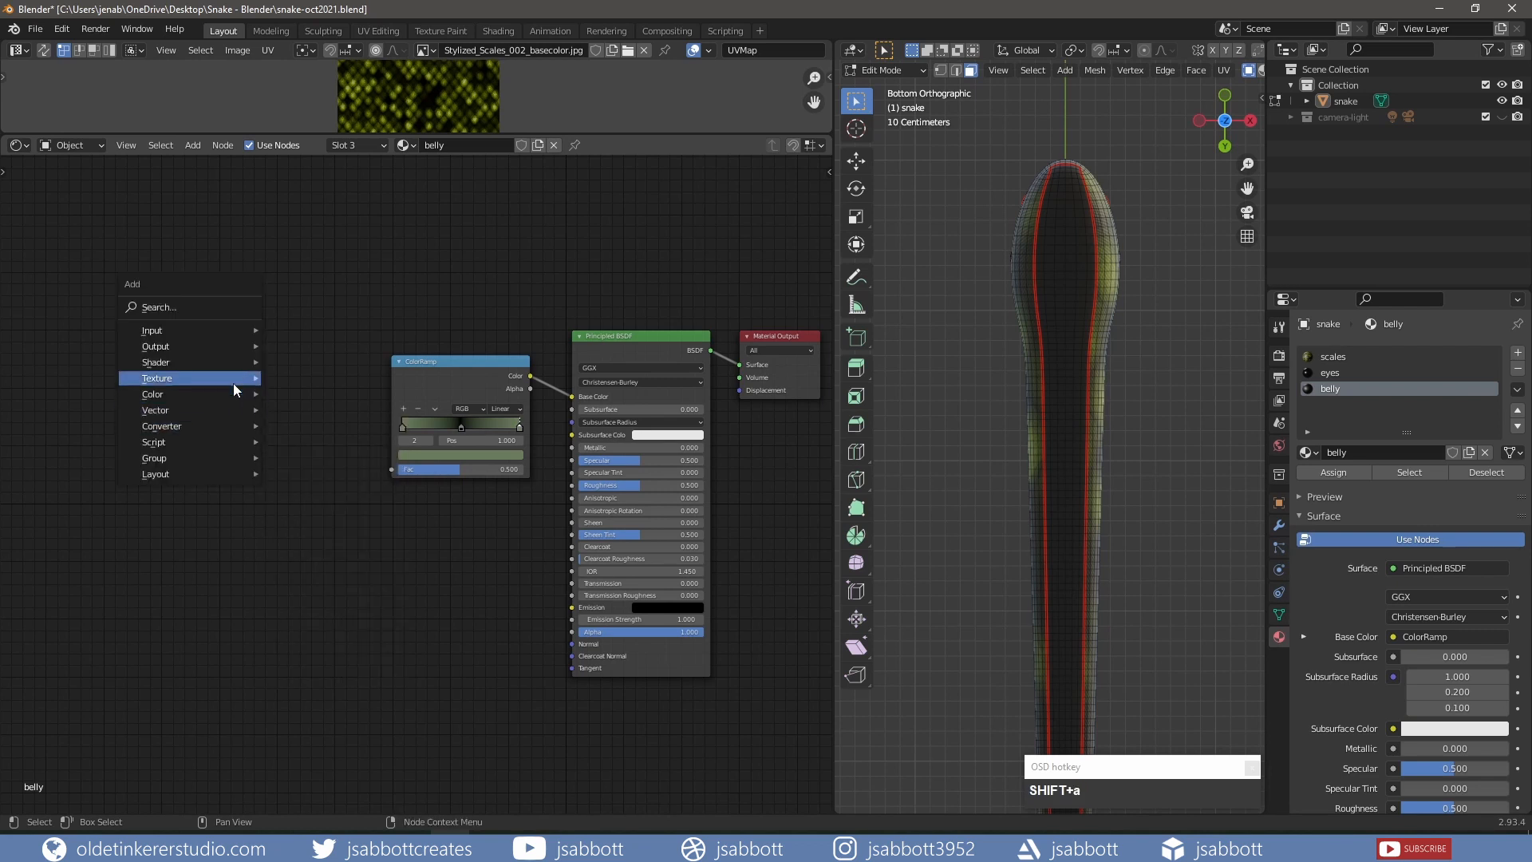
mouse_move(233, 381)
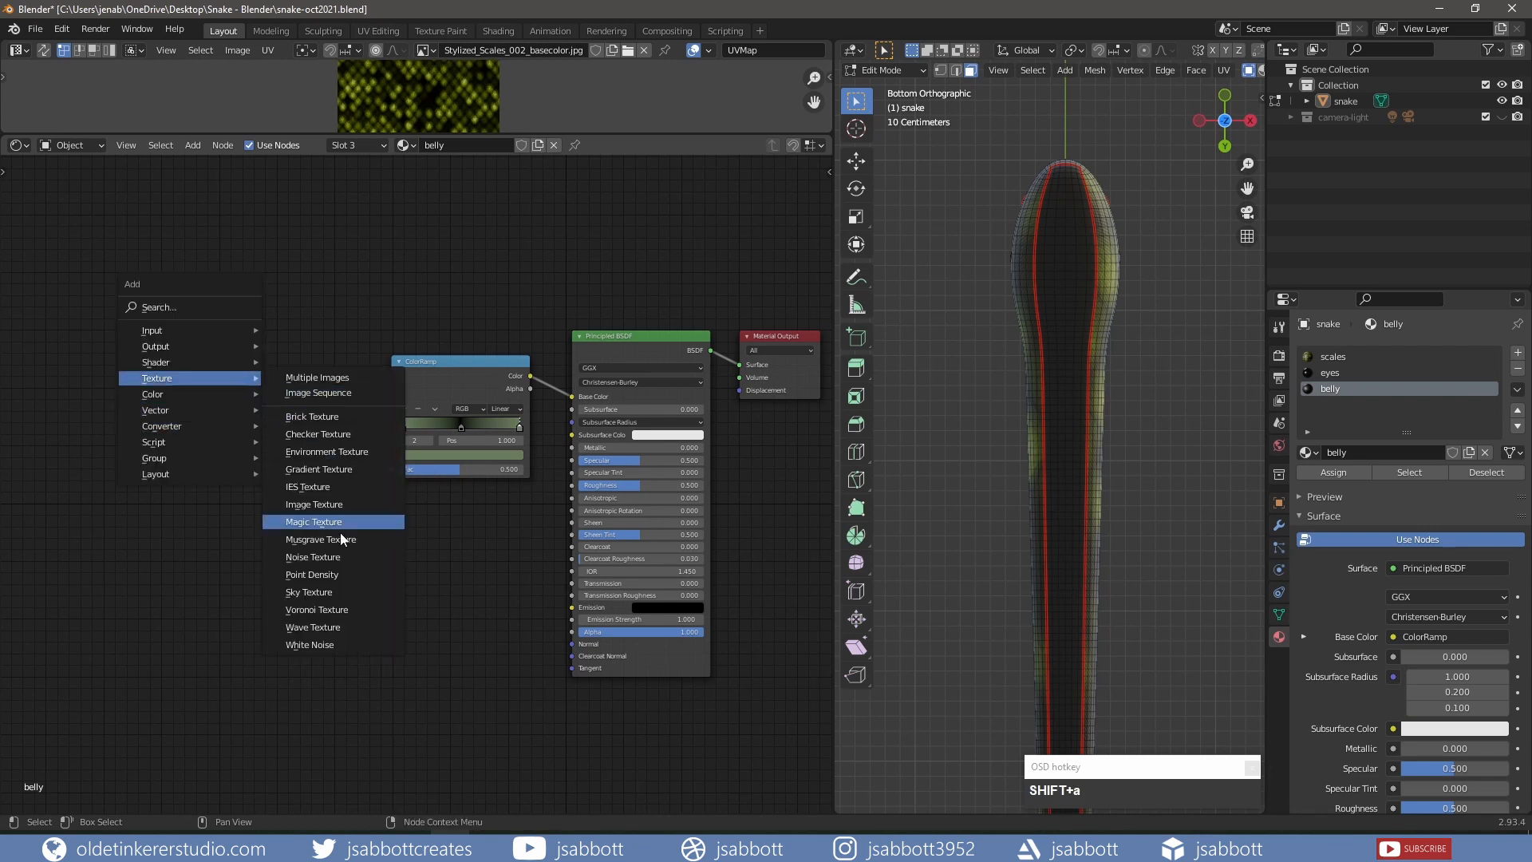
left_click(327, 627)
left_click(237, 349)
left_click_drag(325, 371, 346, 395)
left_click_drag(390, 469, 392, 469)
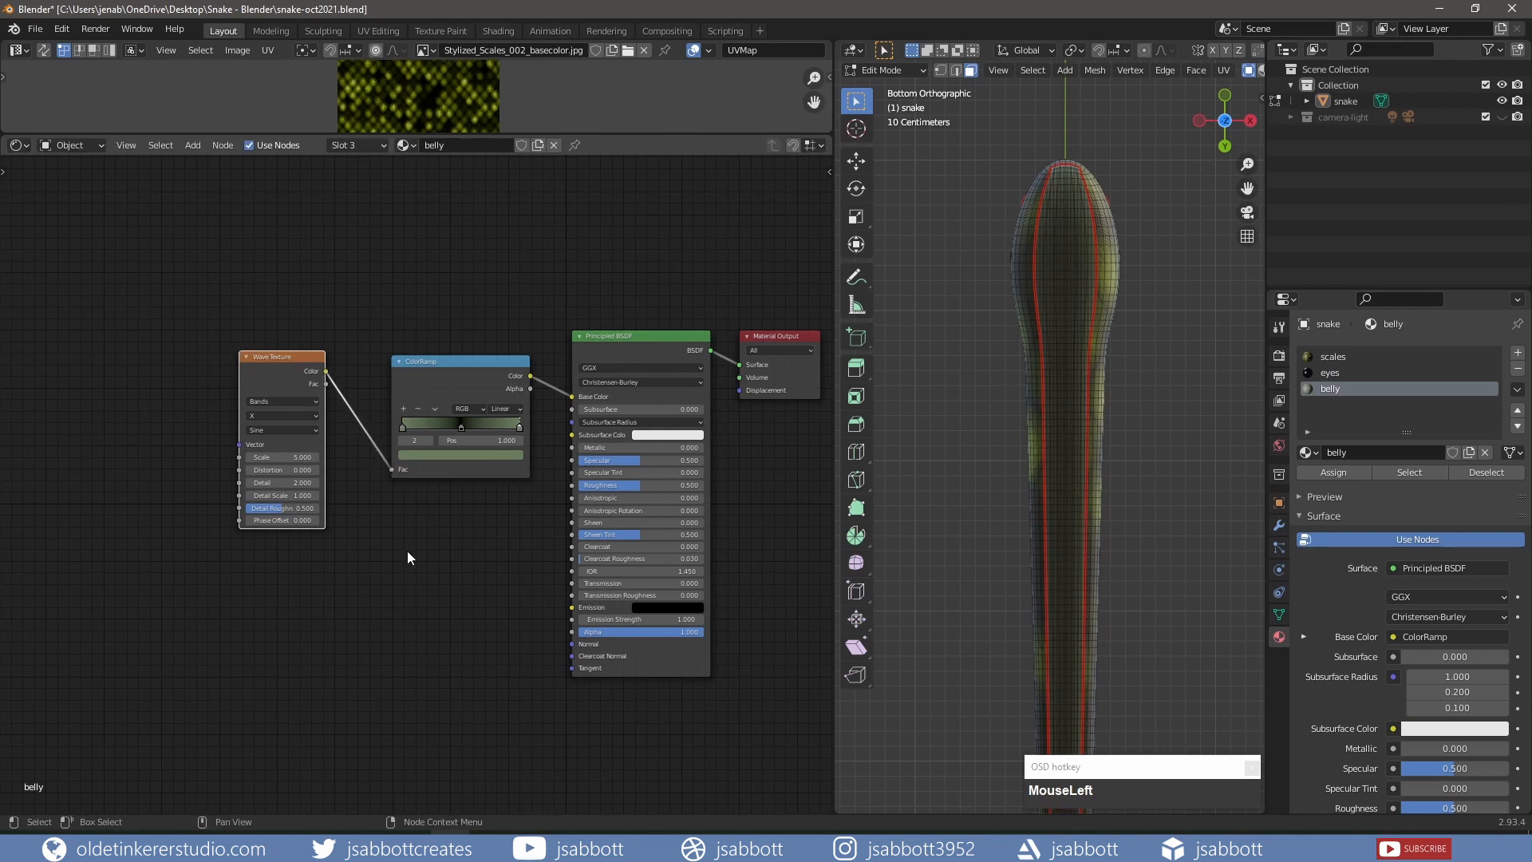
Set the belly material's Wave Texture bands direction to Y and its wave profile to Triangle, checking the underside in Object Mode.
key("Tab")
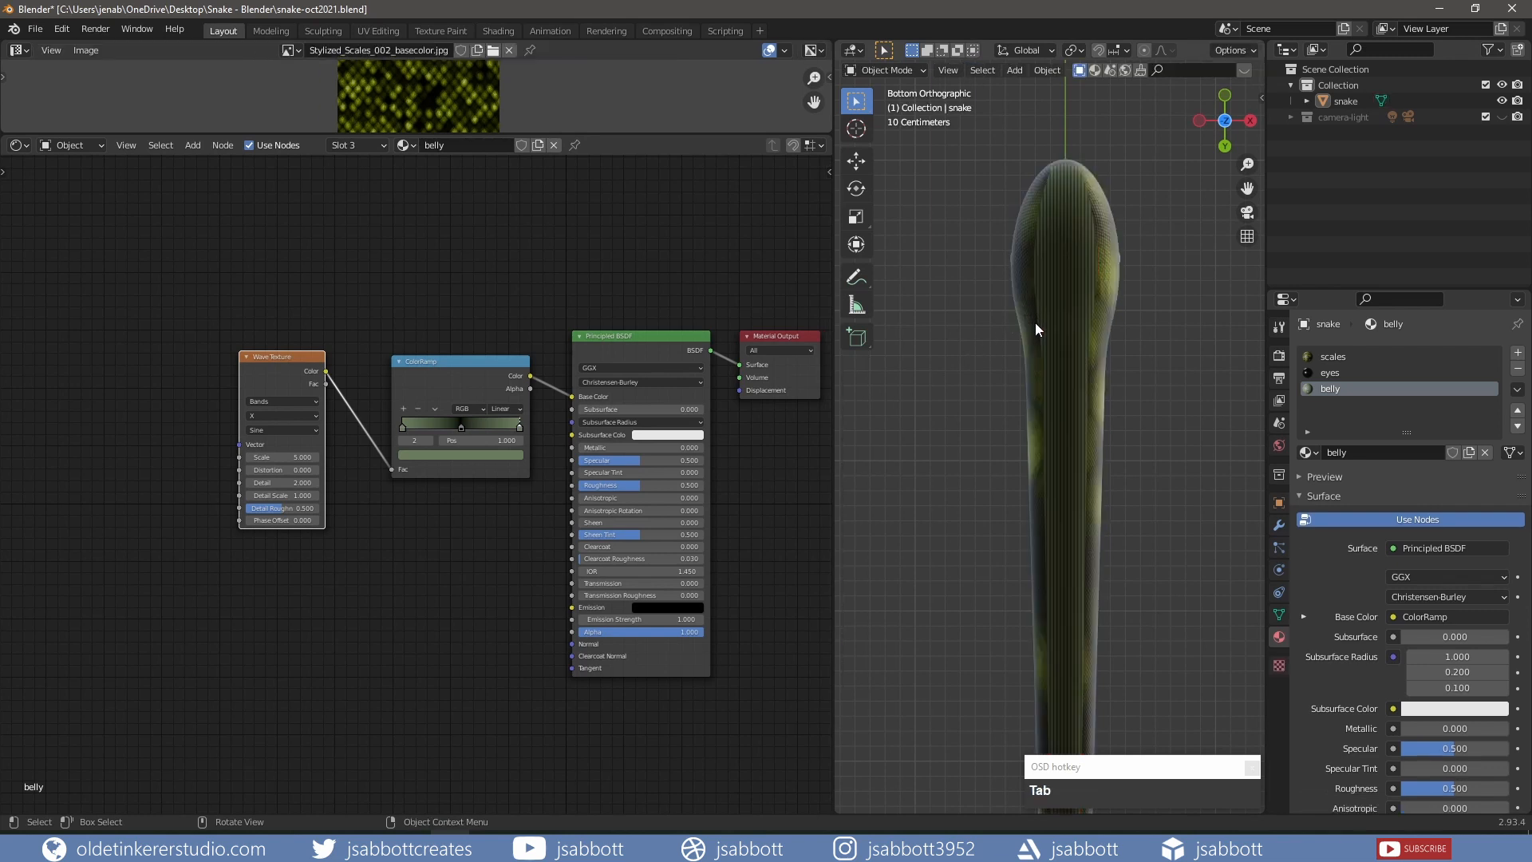
scroll(1032, 332, "up", 3)
middle_click_drag(1032, 332, 1018, 520, "shift")
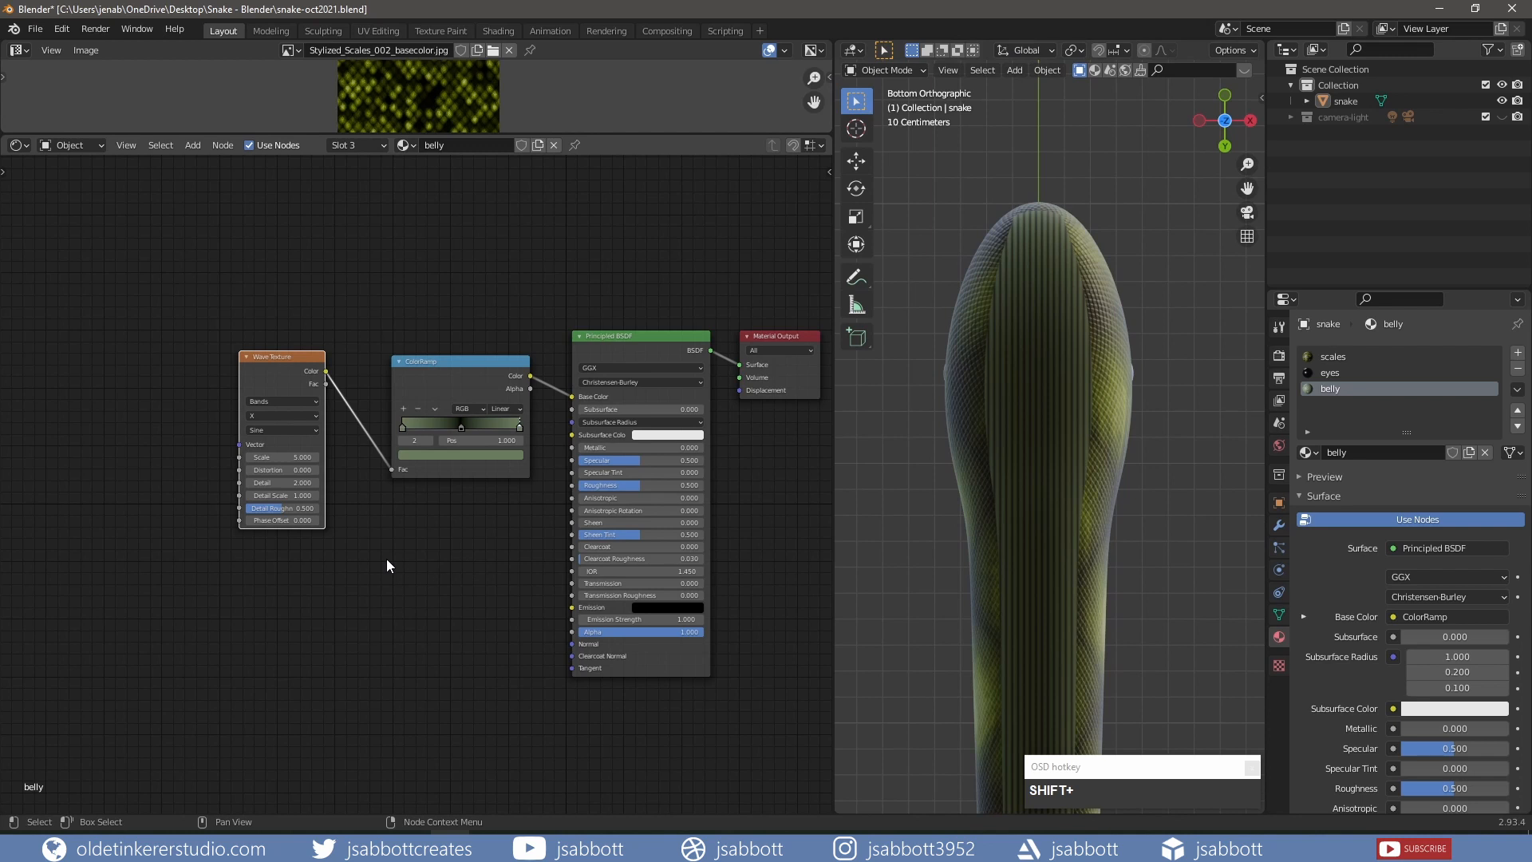
left_click(280, 415)
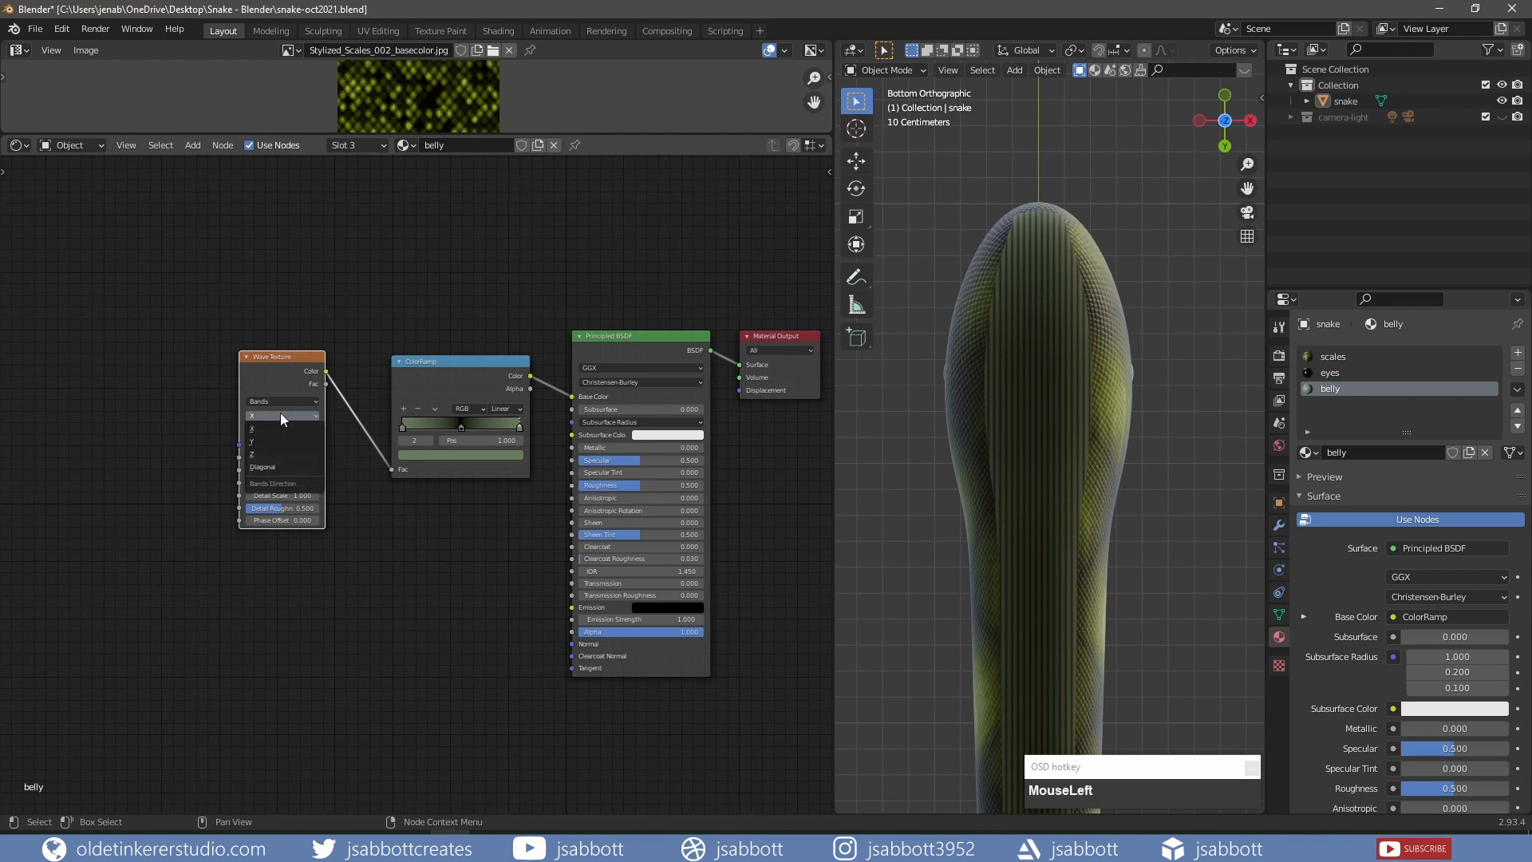
left_click(281, 443)
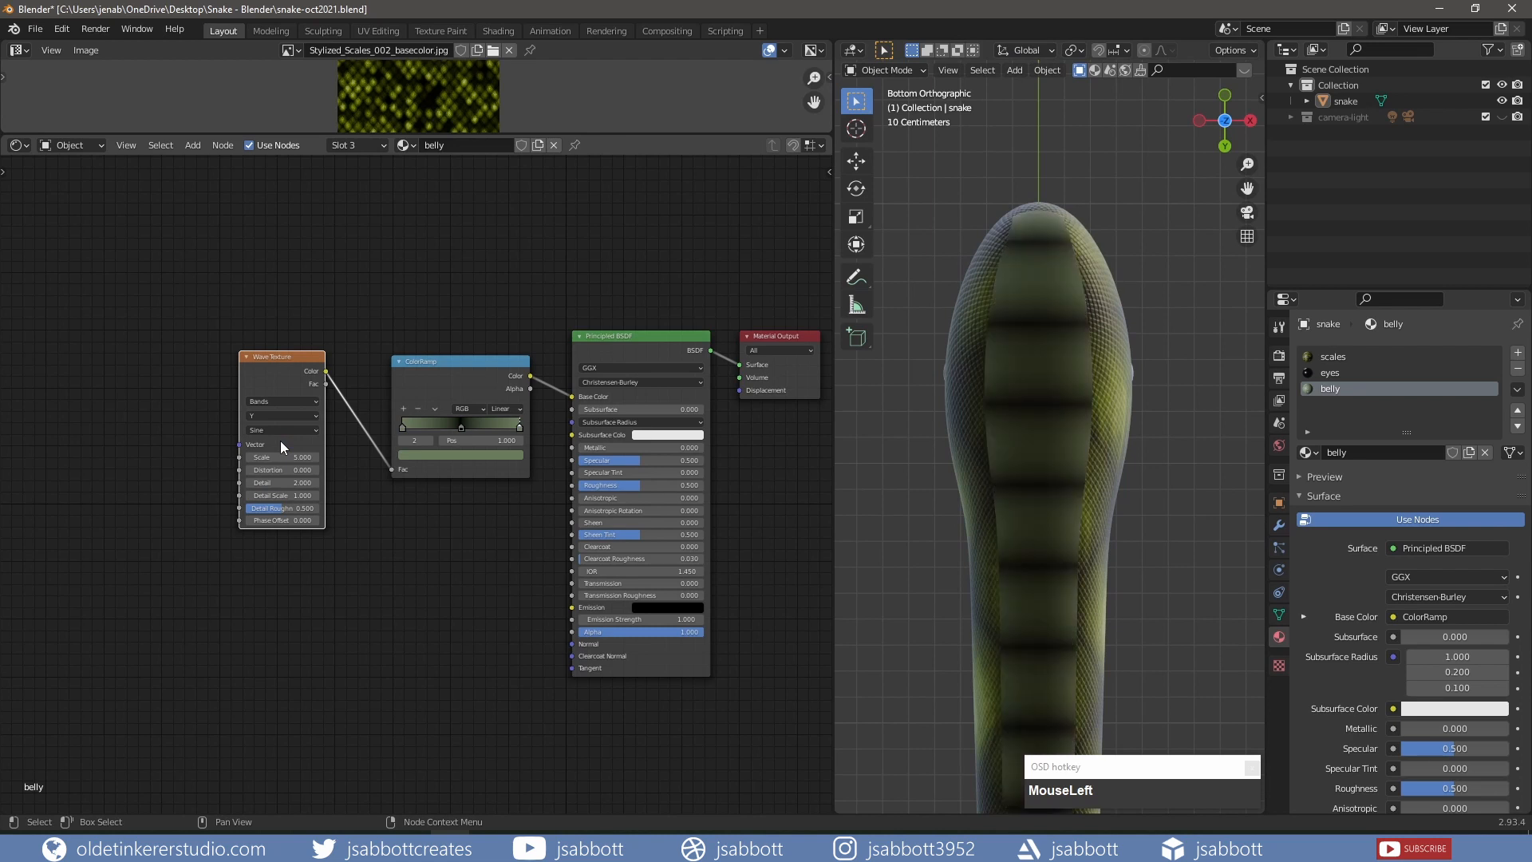
left_click(281, 430)
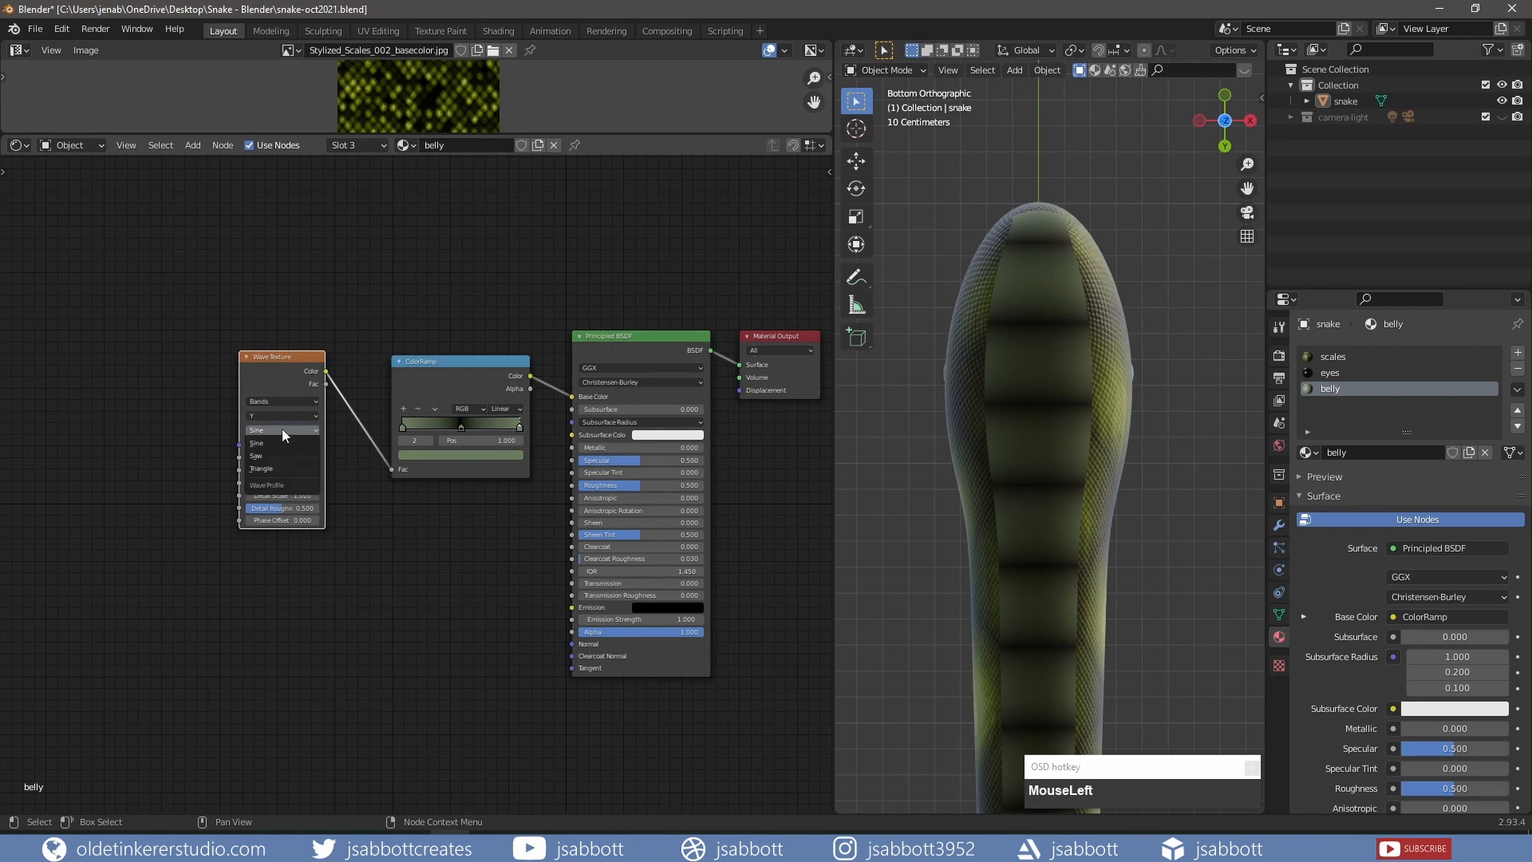
left_click(280, 468)
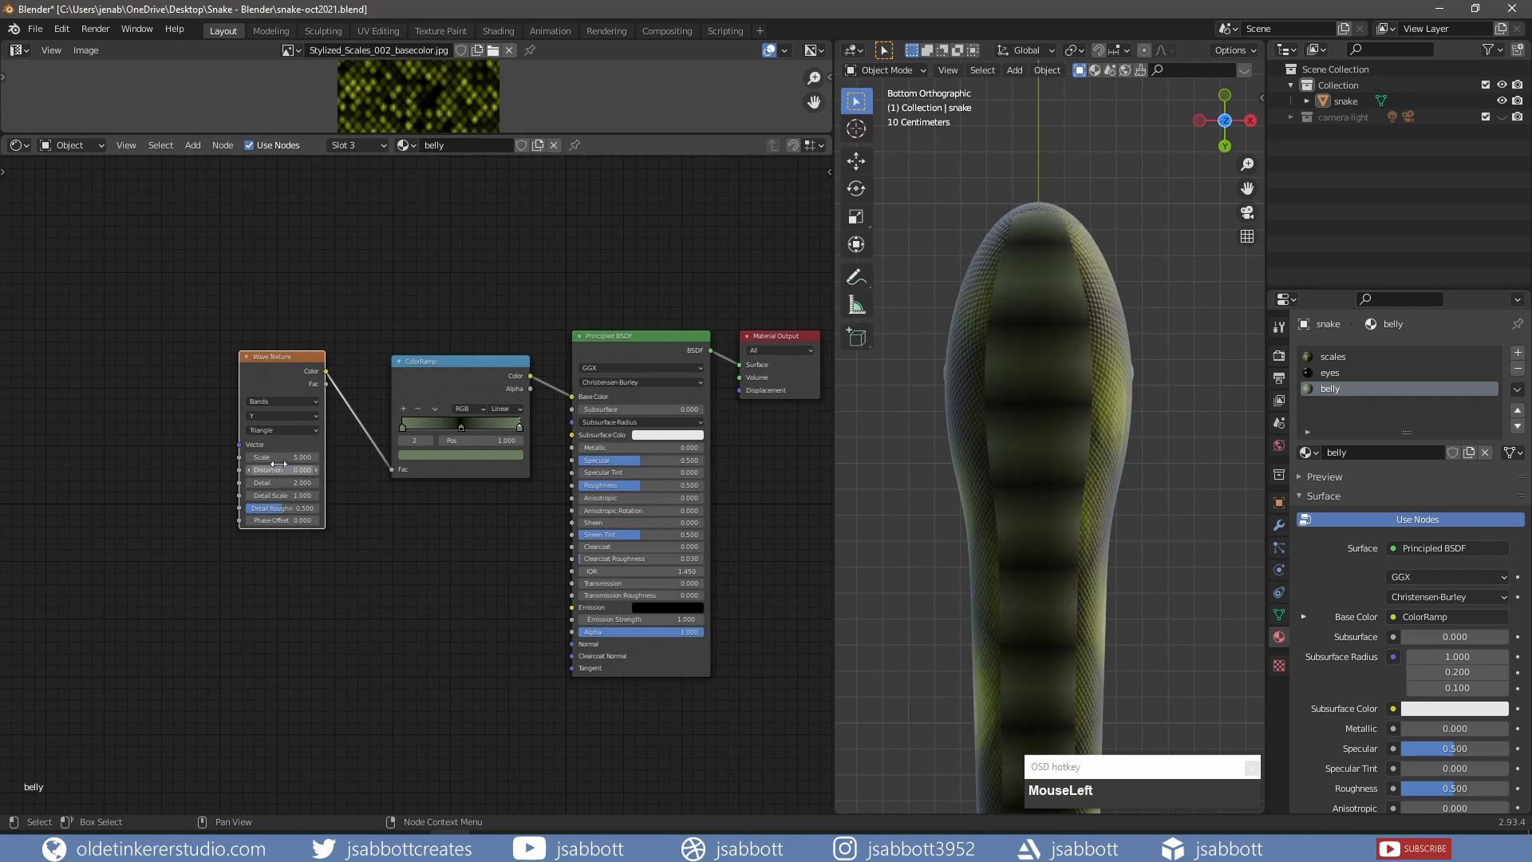
Add a Bump node to the belly material and connect its Normal output to the Principled BSDF's Normal input.
key("shift+a")
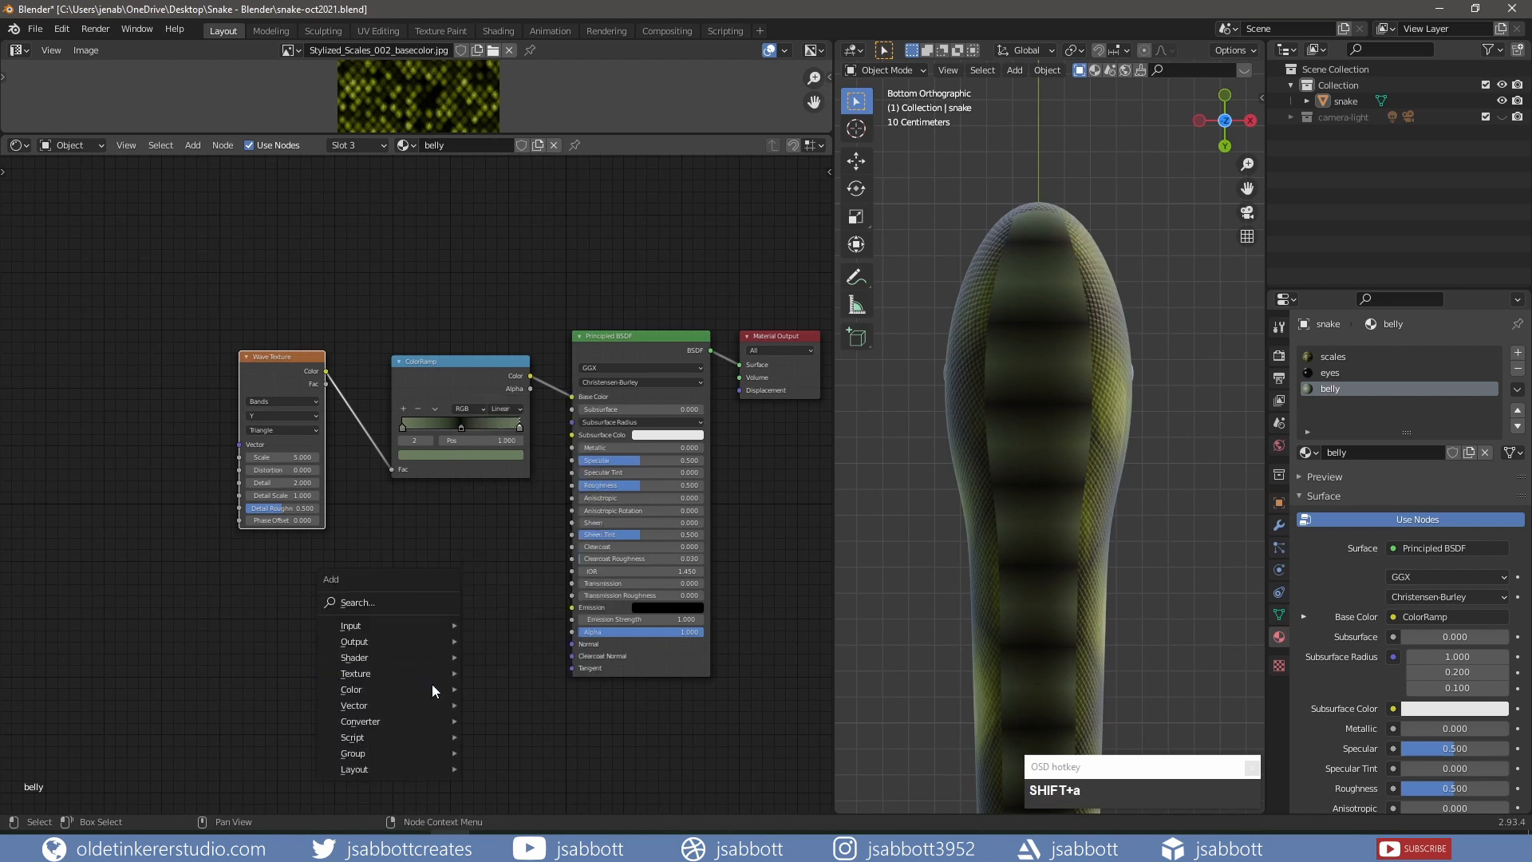
mouse_move(423, 710)
left_click(527, 564)
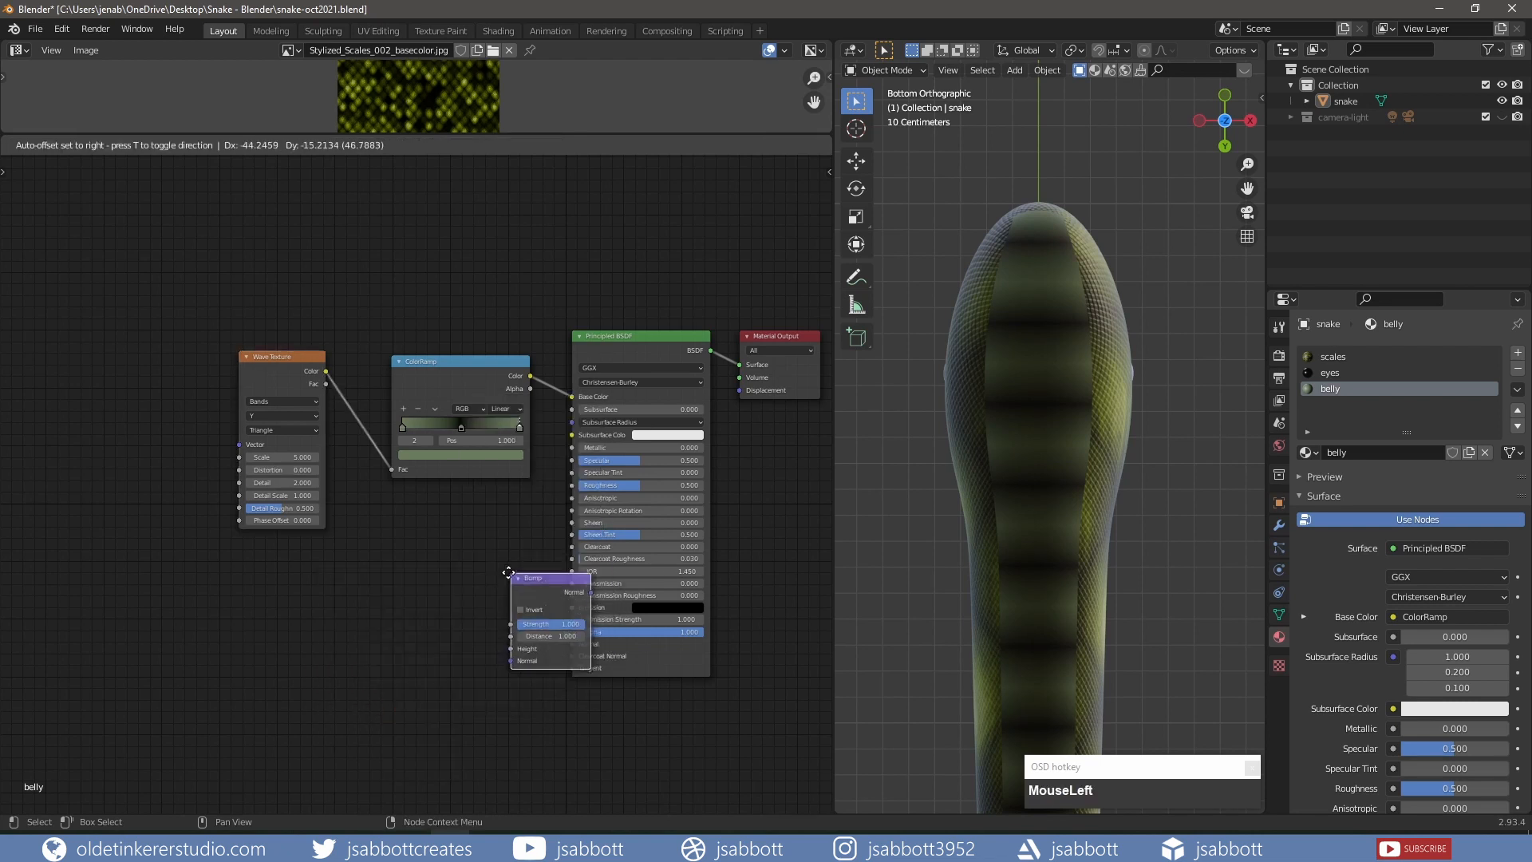
left_click(459, 587)
mouse_move(539, 605)
left_mouse_down()
mouse_move(543, 633)
mouse_move(571, 645)
left_mouse_up()
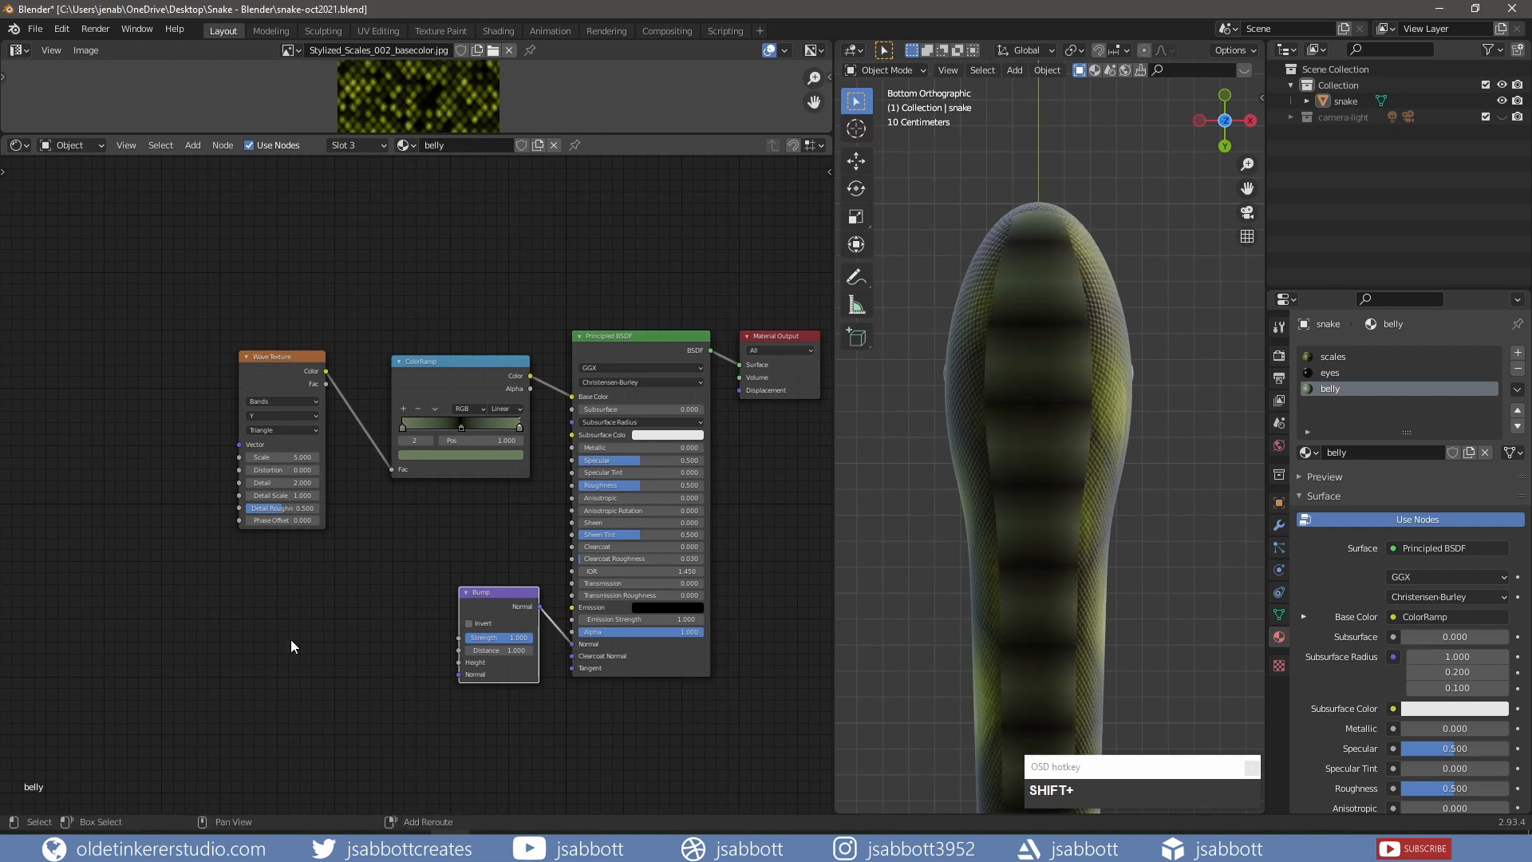
Add a Voronoi Texture node before the Bump node and connect its Color output to the Bump's Height input.
key("shift+a")
mouse_move(291, 639)
mouse_move(292, 605)
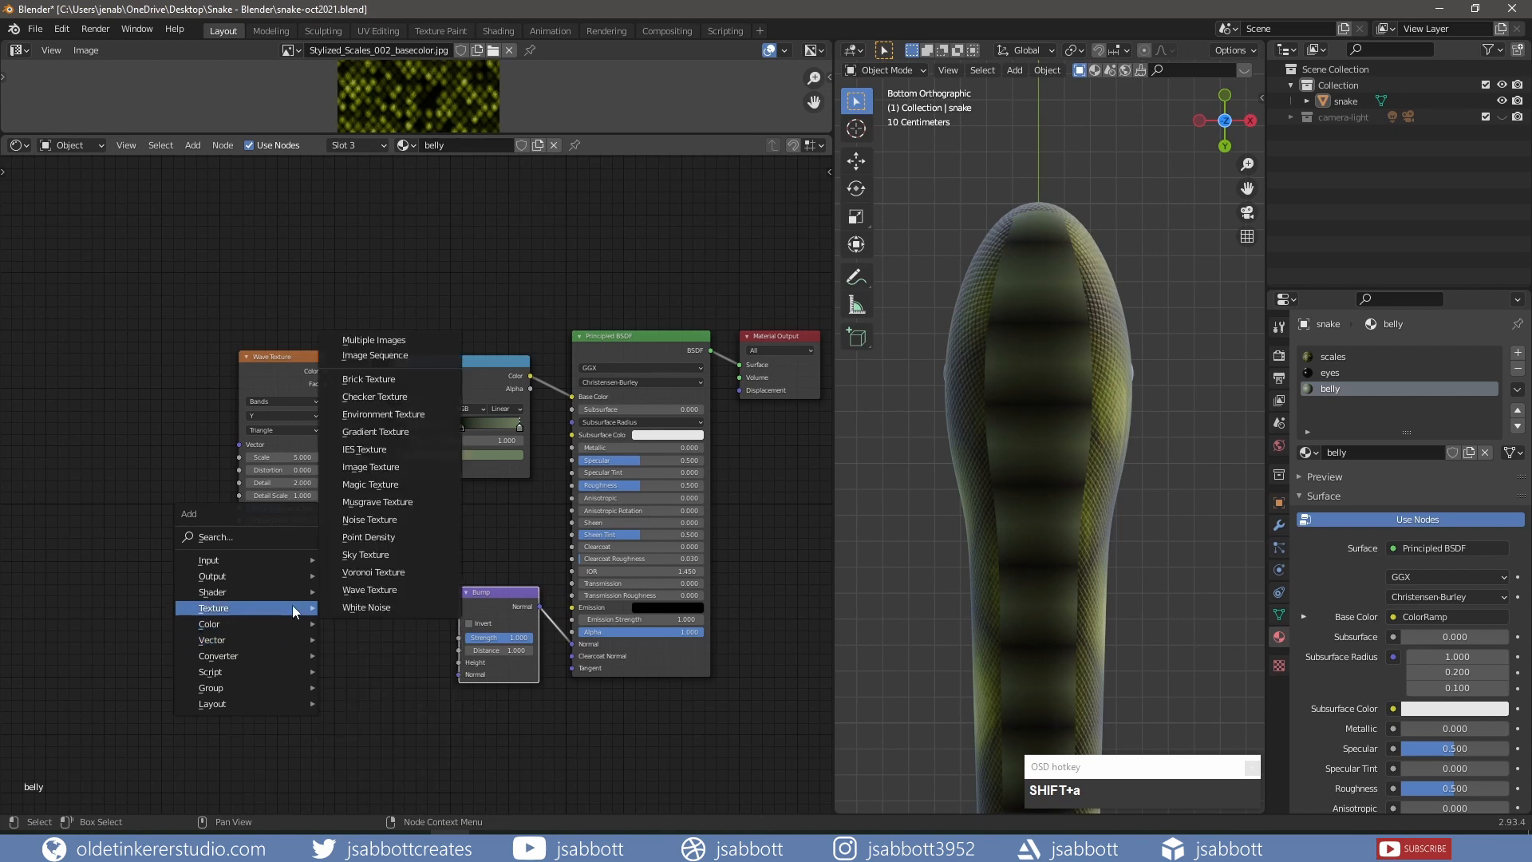
left_click(371, 579)
left_click_drag(366, 584, 327, 602)
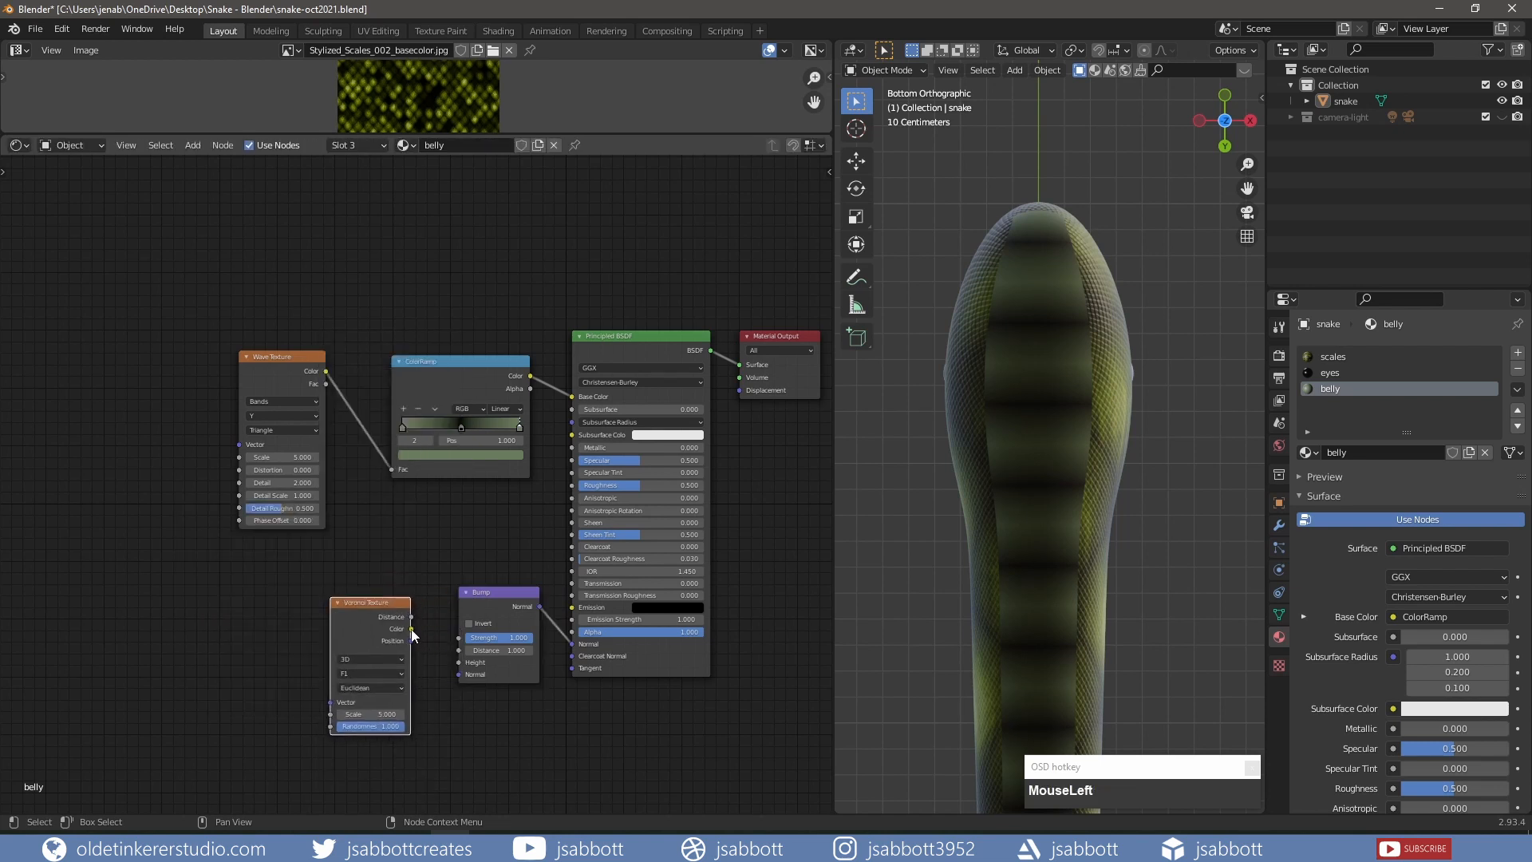
left_click_drag(411, 629, 459, 663)
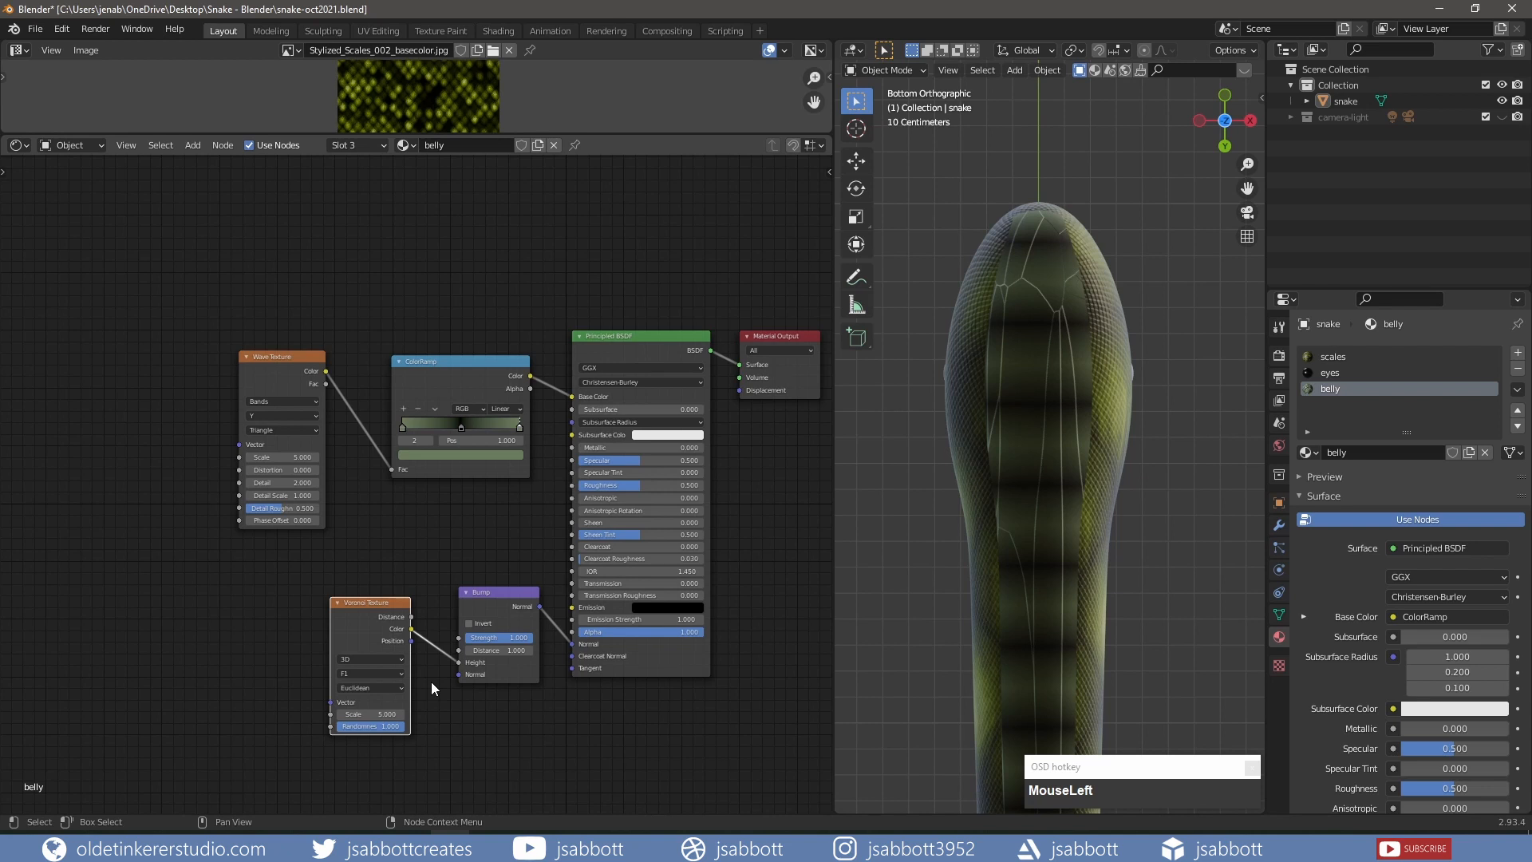
Set the Voronoi Texture to 4D with a Scale of 25 and a Randomness of 0.
left_click(360, 659)
left_click(360, 709)
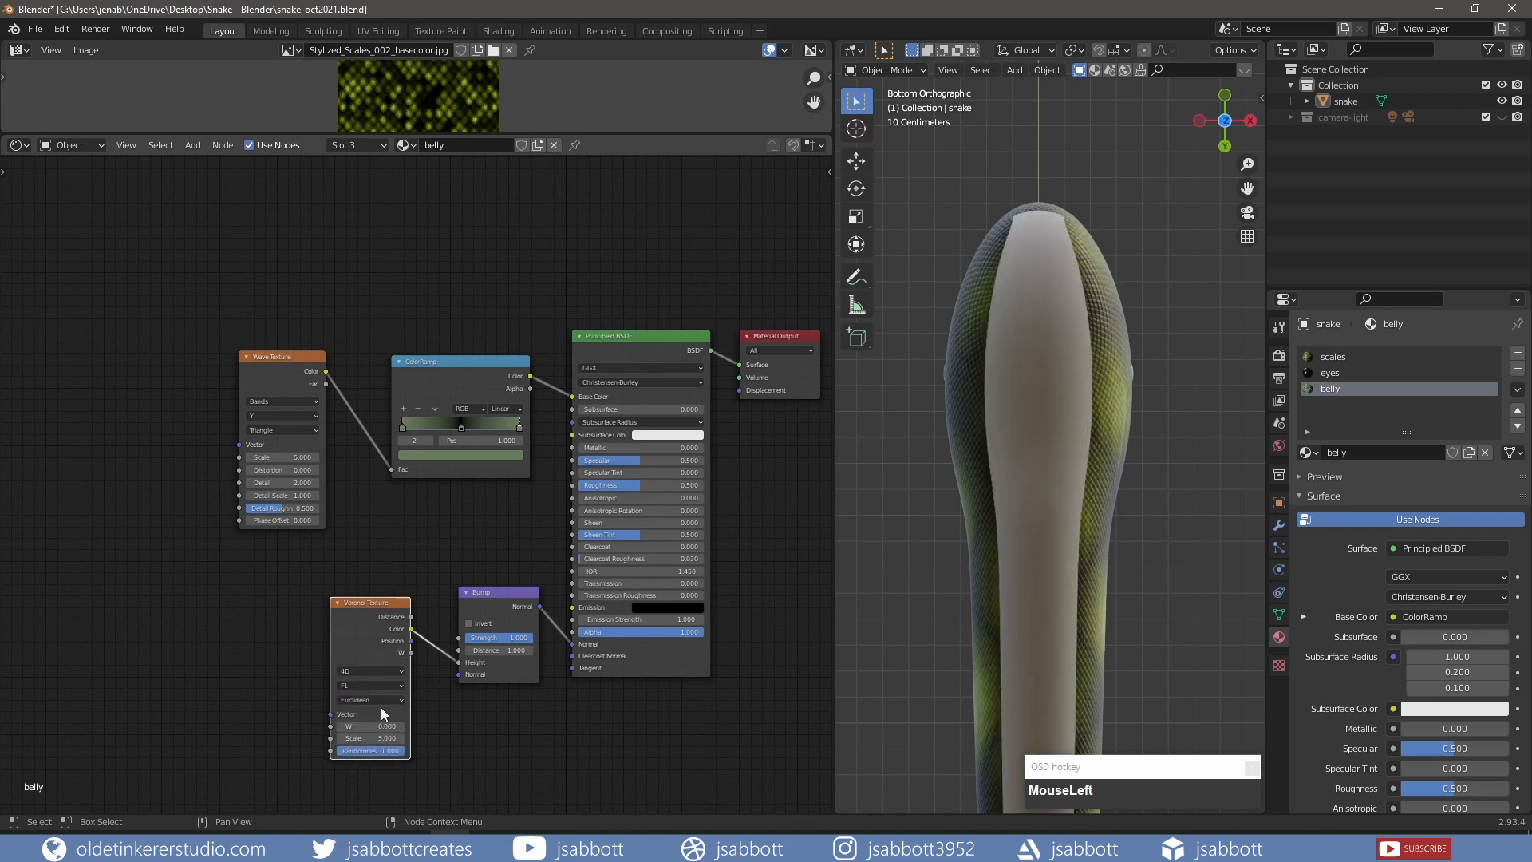
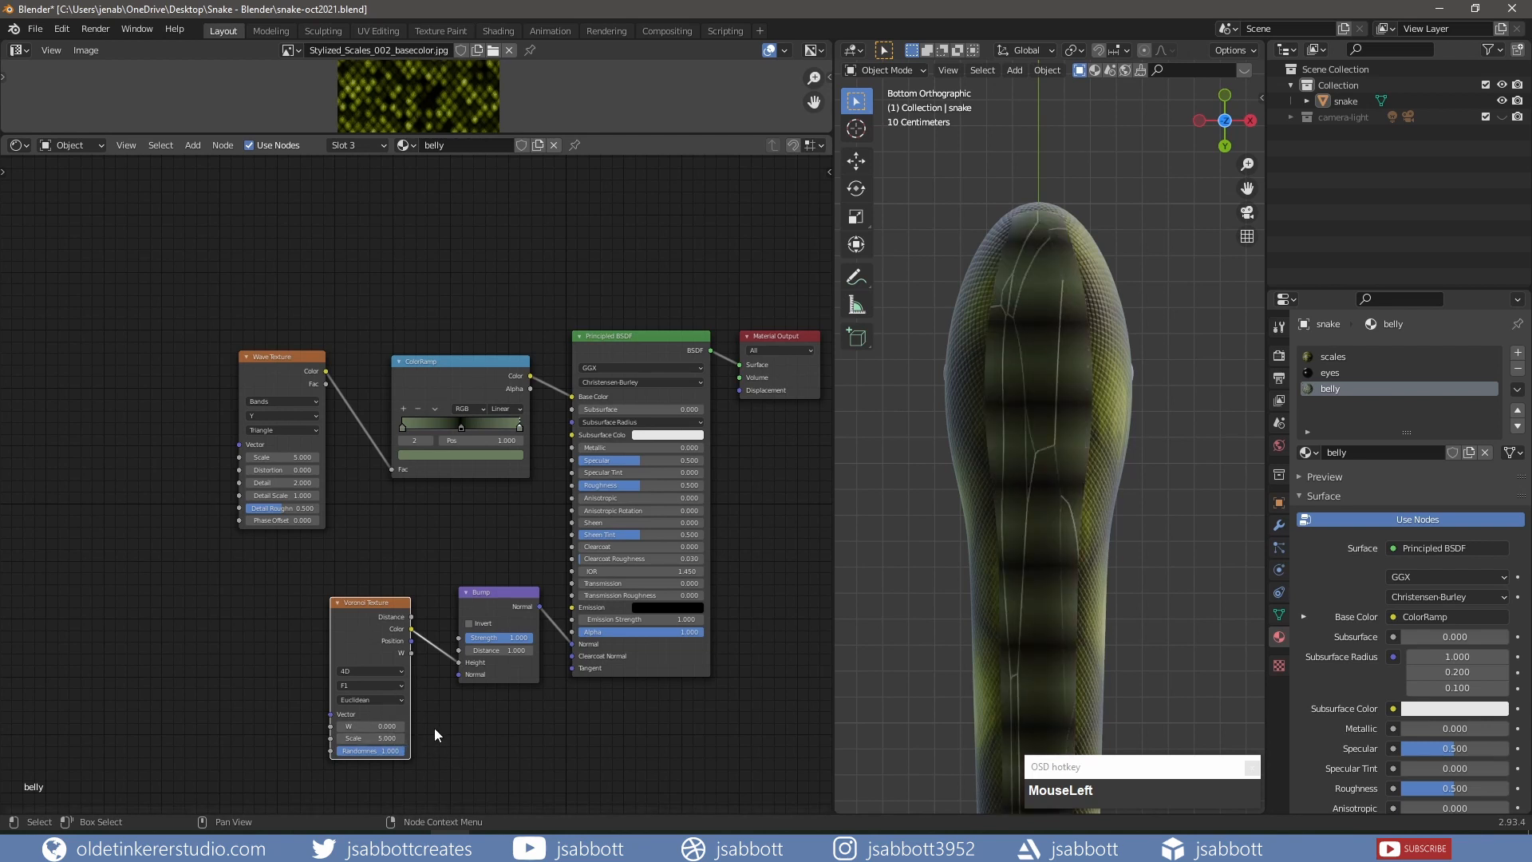
left_click(378, 739)
type("25")
type("0")
key("Return")
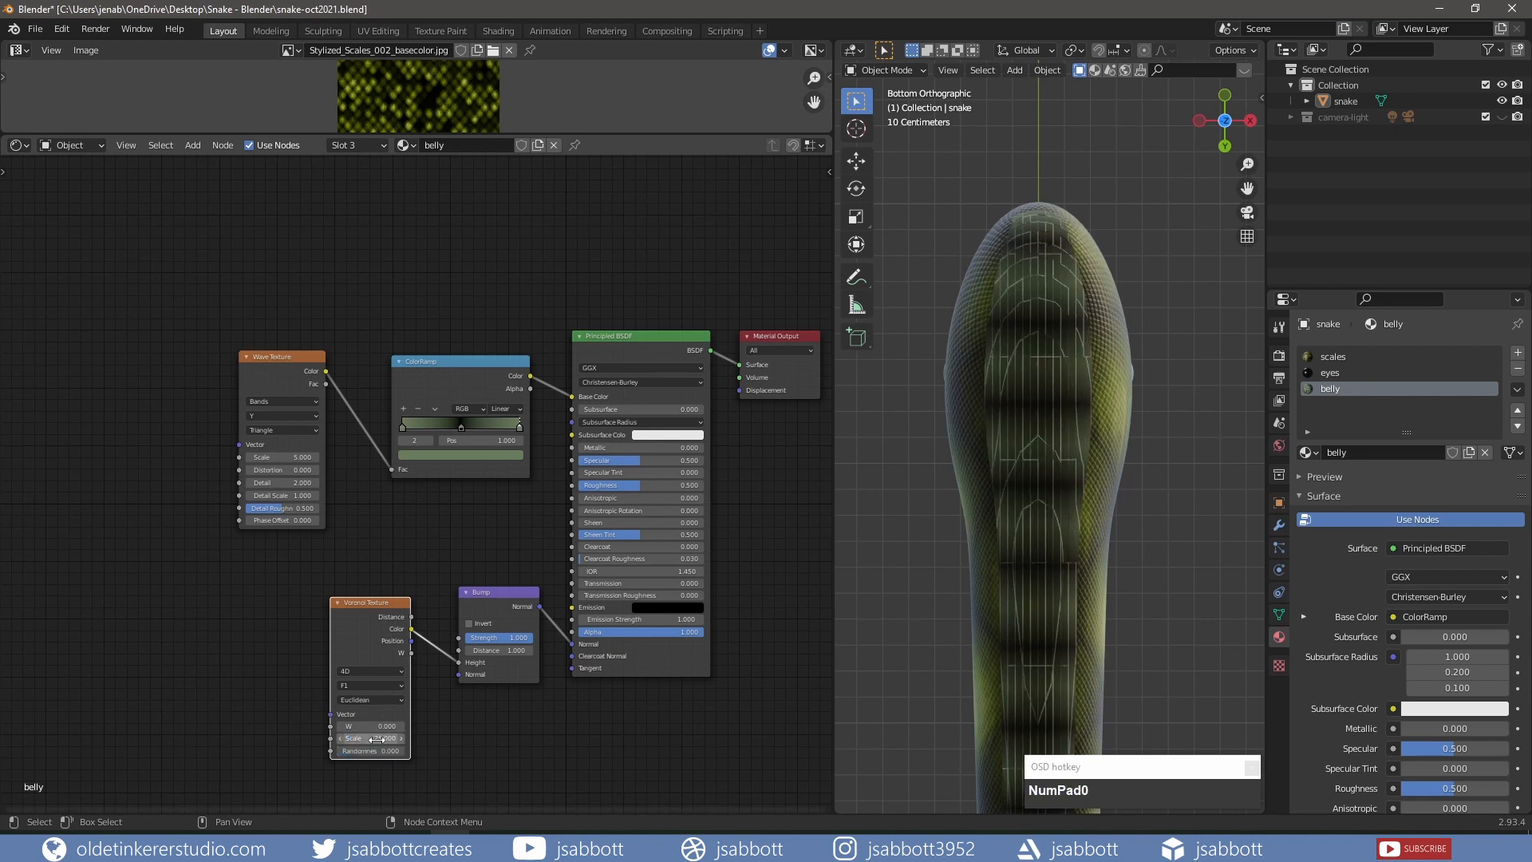
Set the Bump node's Strength to 0.1 and inspect the belly bands on the model.
left_click(501, 638)
type(".1")
key("Return")
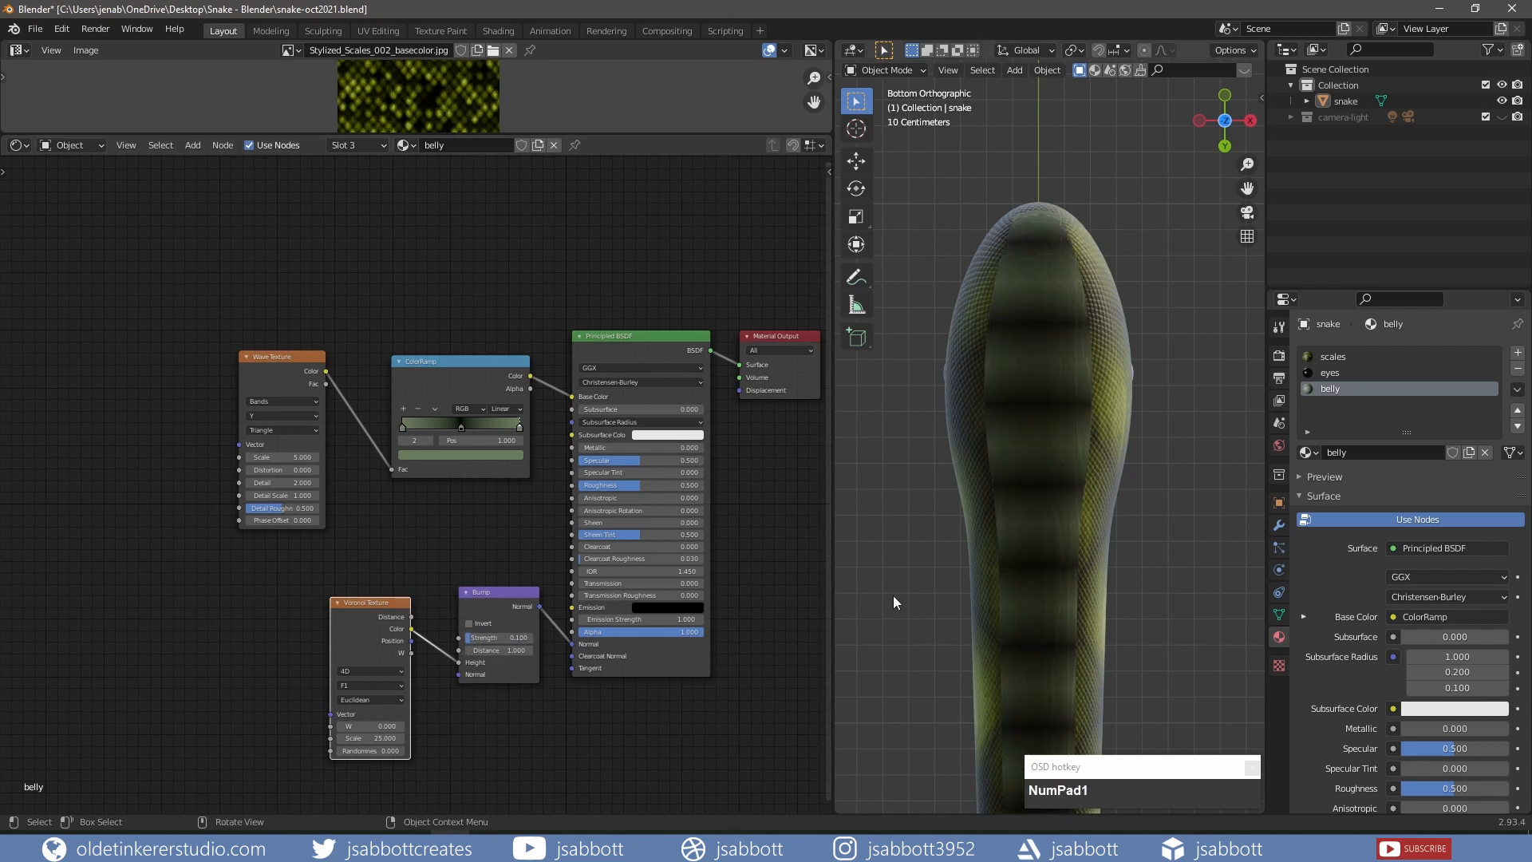
middle_click_drag(1005, 437, 965, 519)
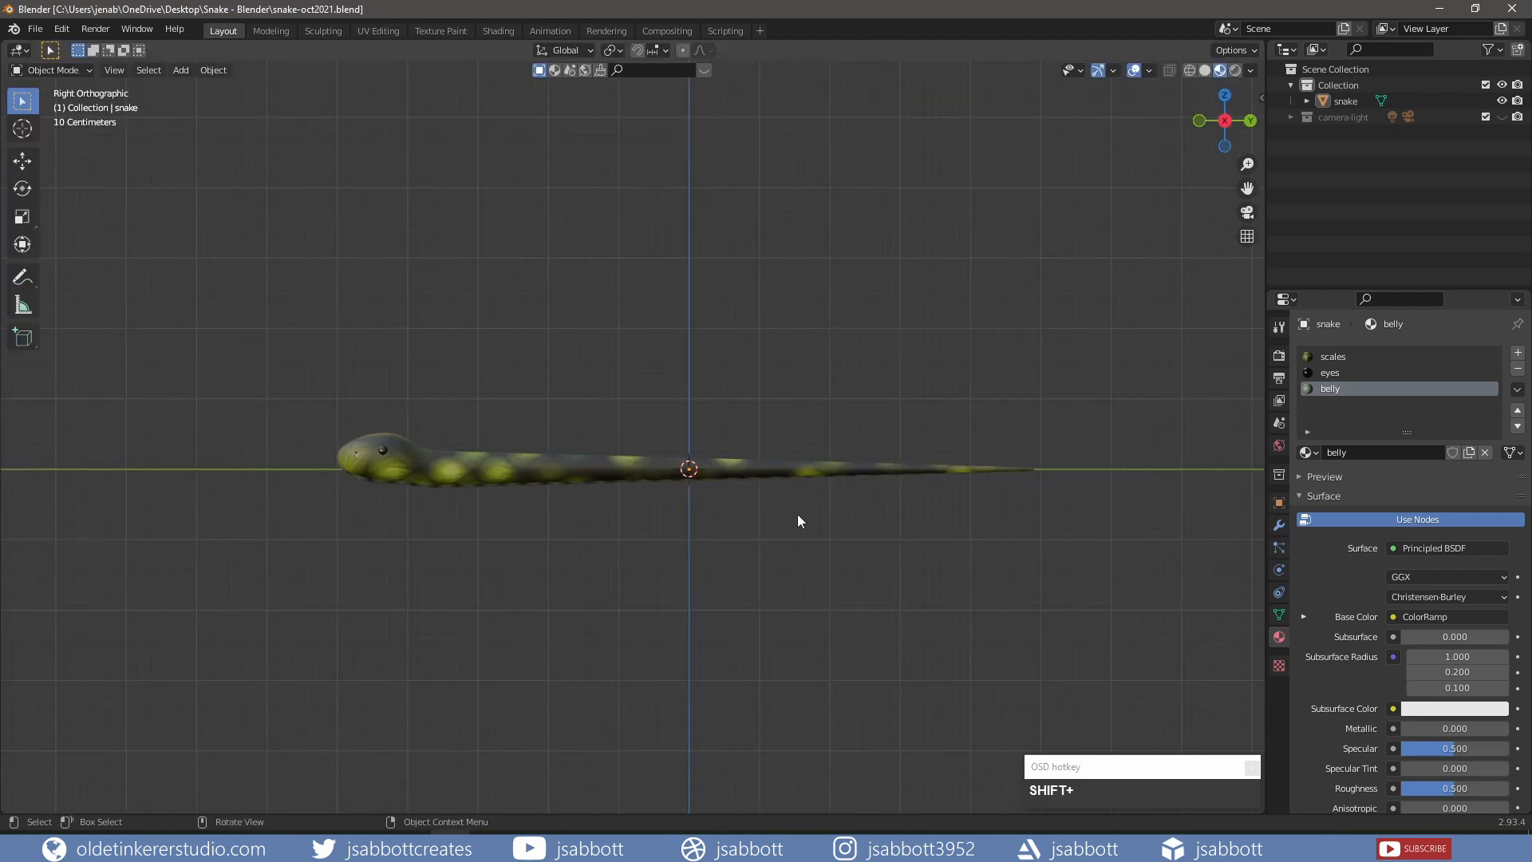
Add a mesh plane and lower it along Z to the underside of the snake.
key("shift+a")
mouse_move(791, 511)
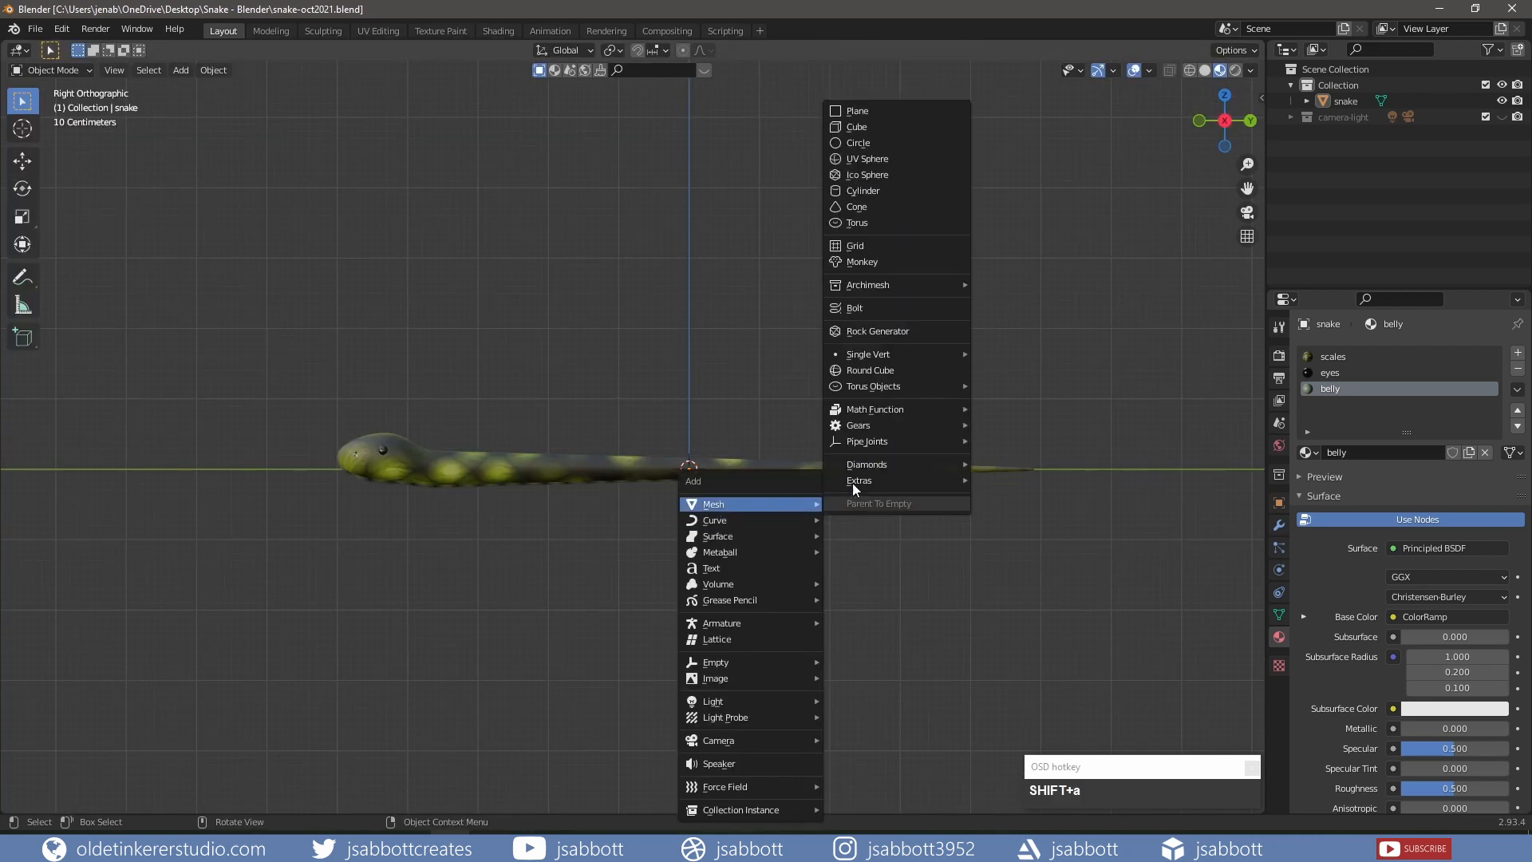
left_click(888, 106)
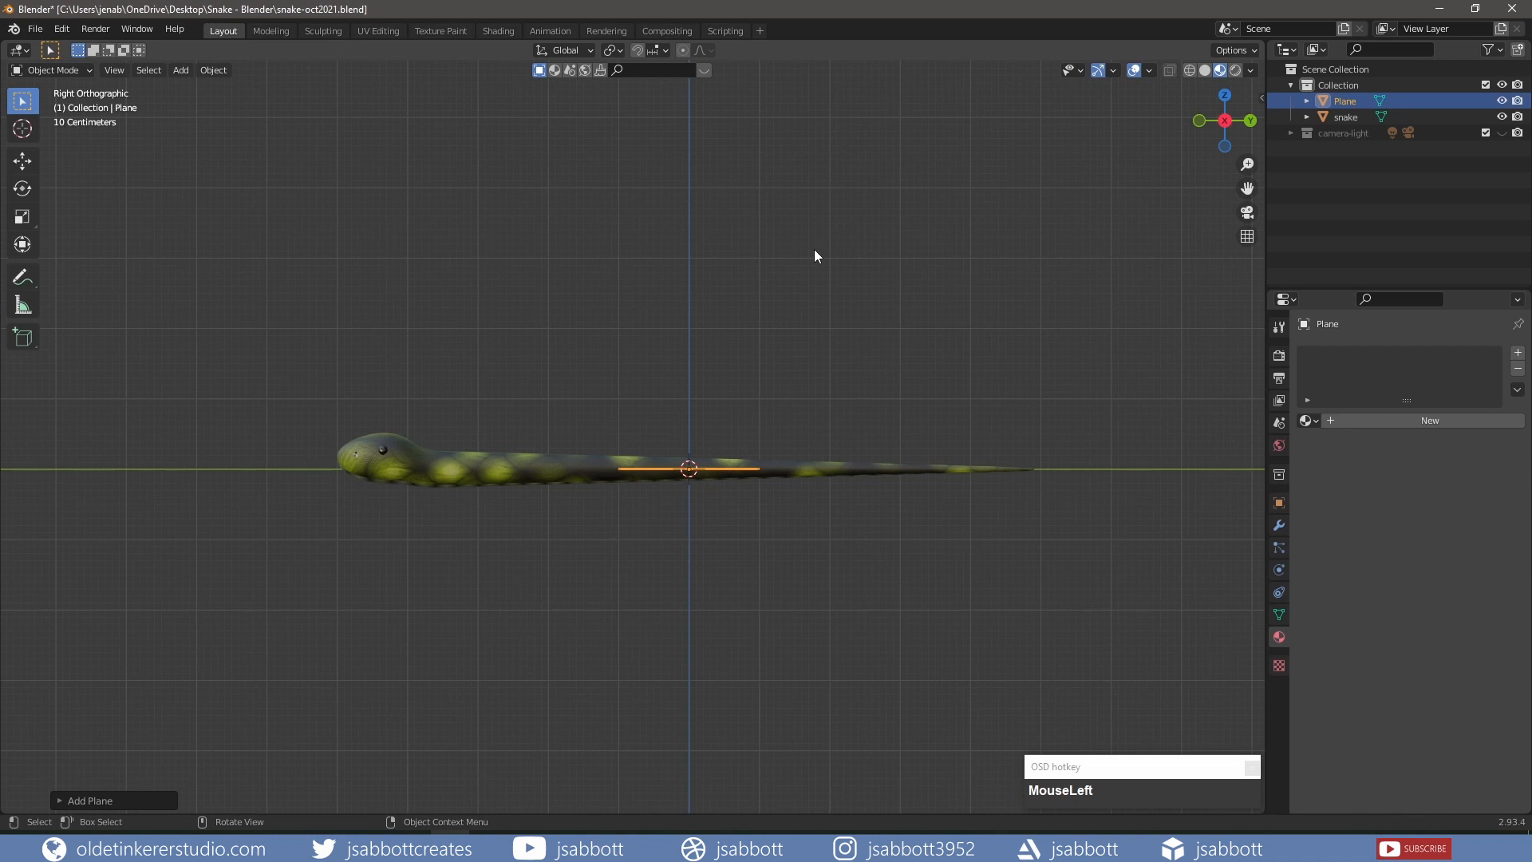
key("g")
key("z")
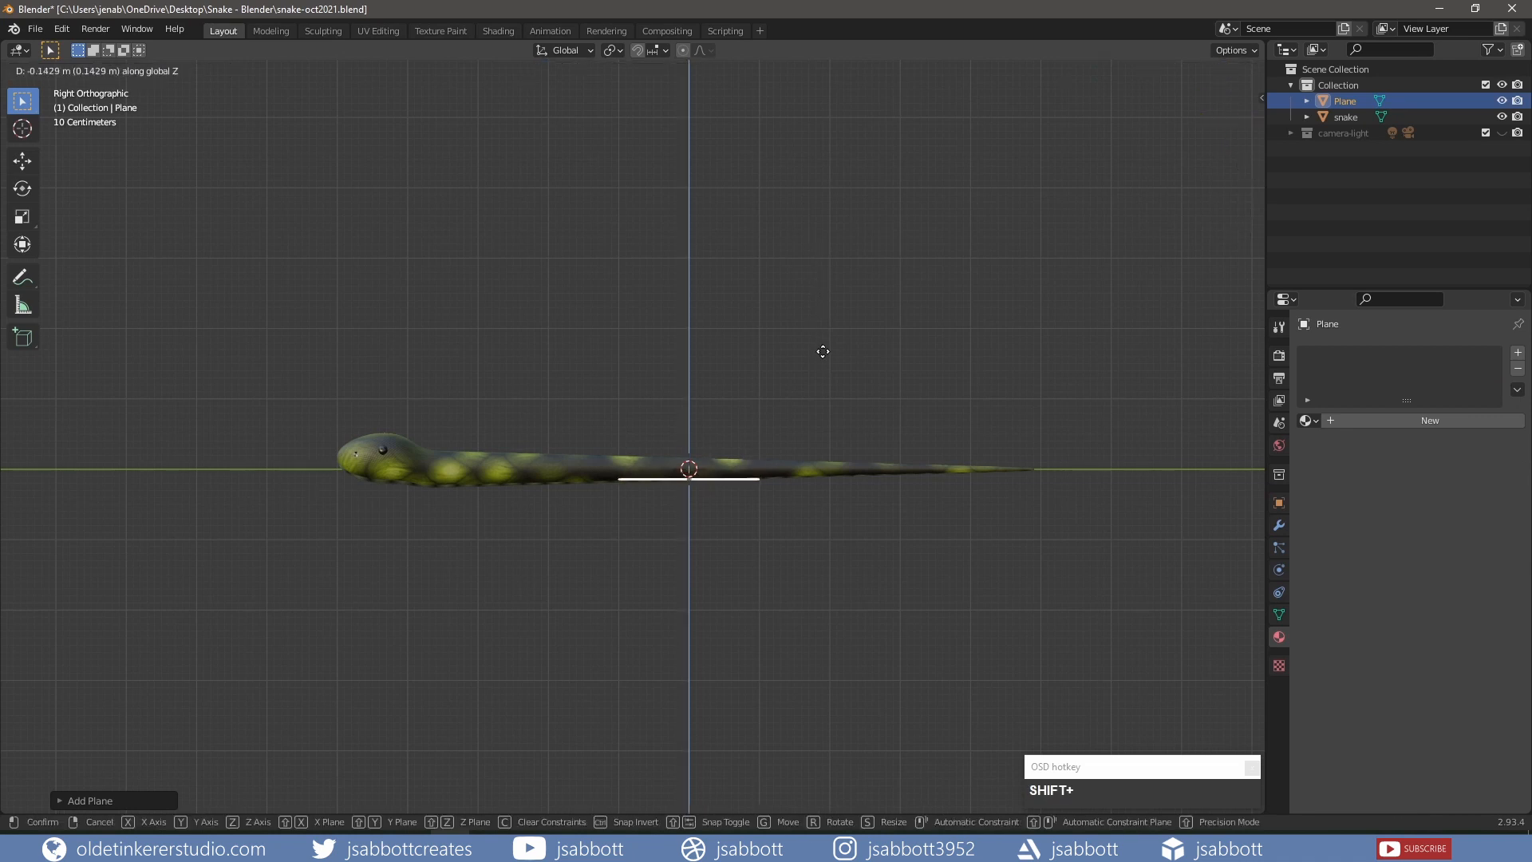
left_click(824, 393)
Scale the plane up by a factor of 10.
key("s")
key("KP_1")
key("KP_0")
left_click(825, 399)
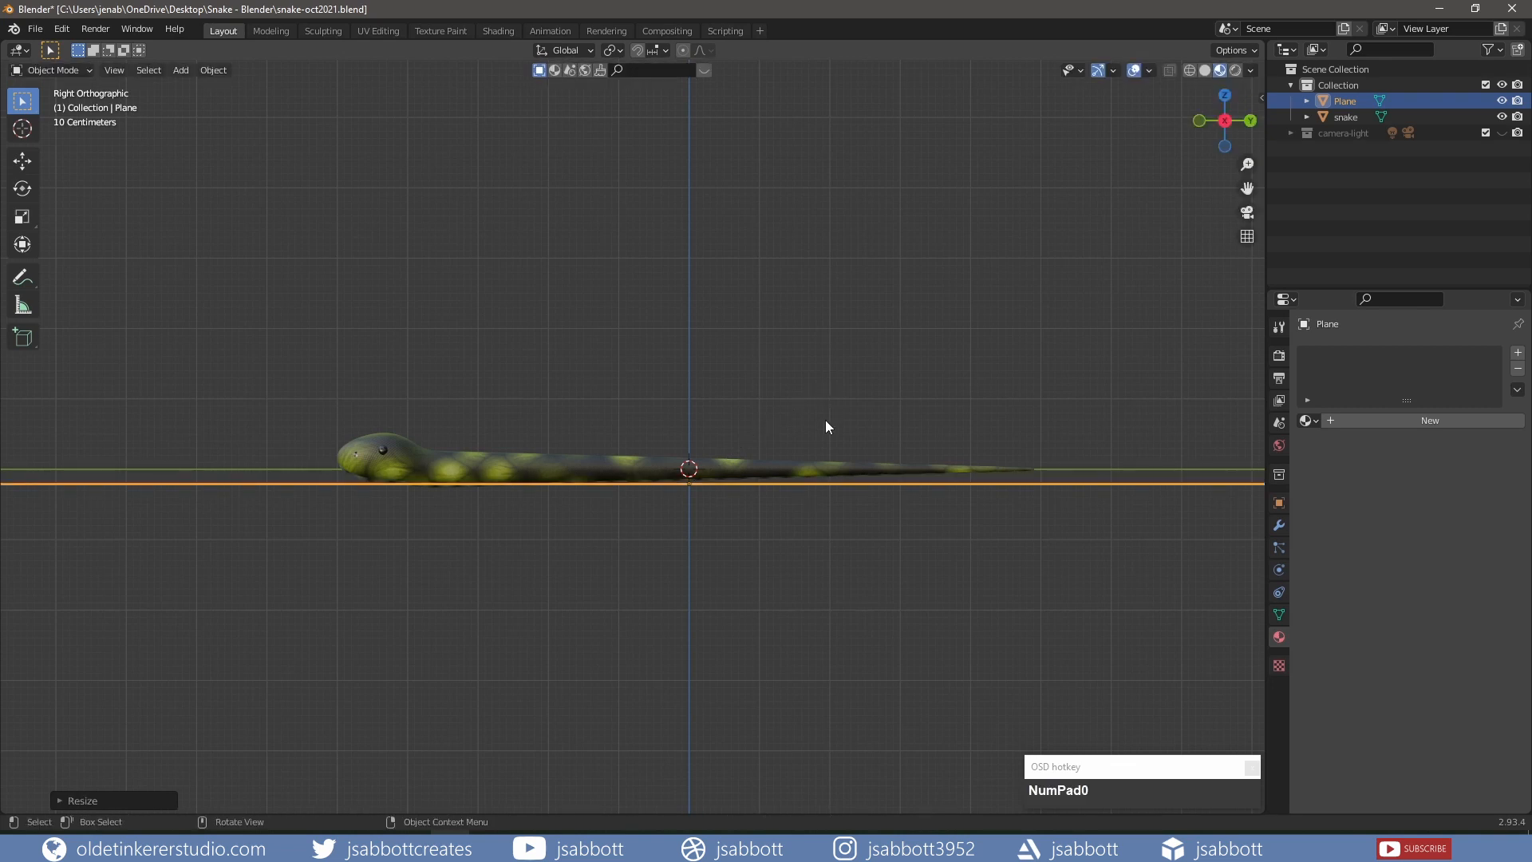
Create a new material on the plane and name it ground.
left_click(1359, 418)
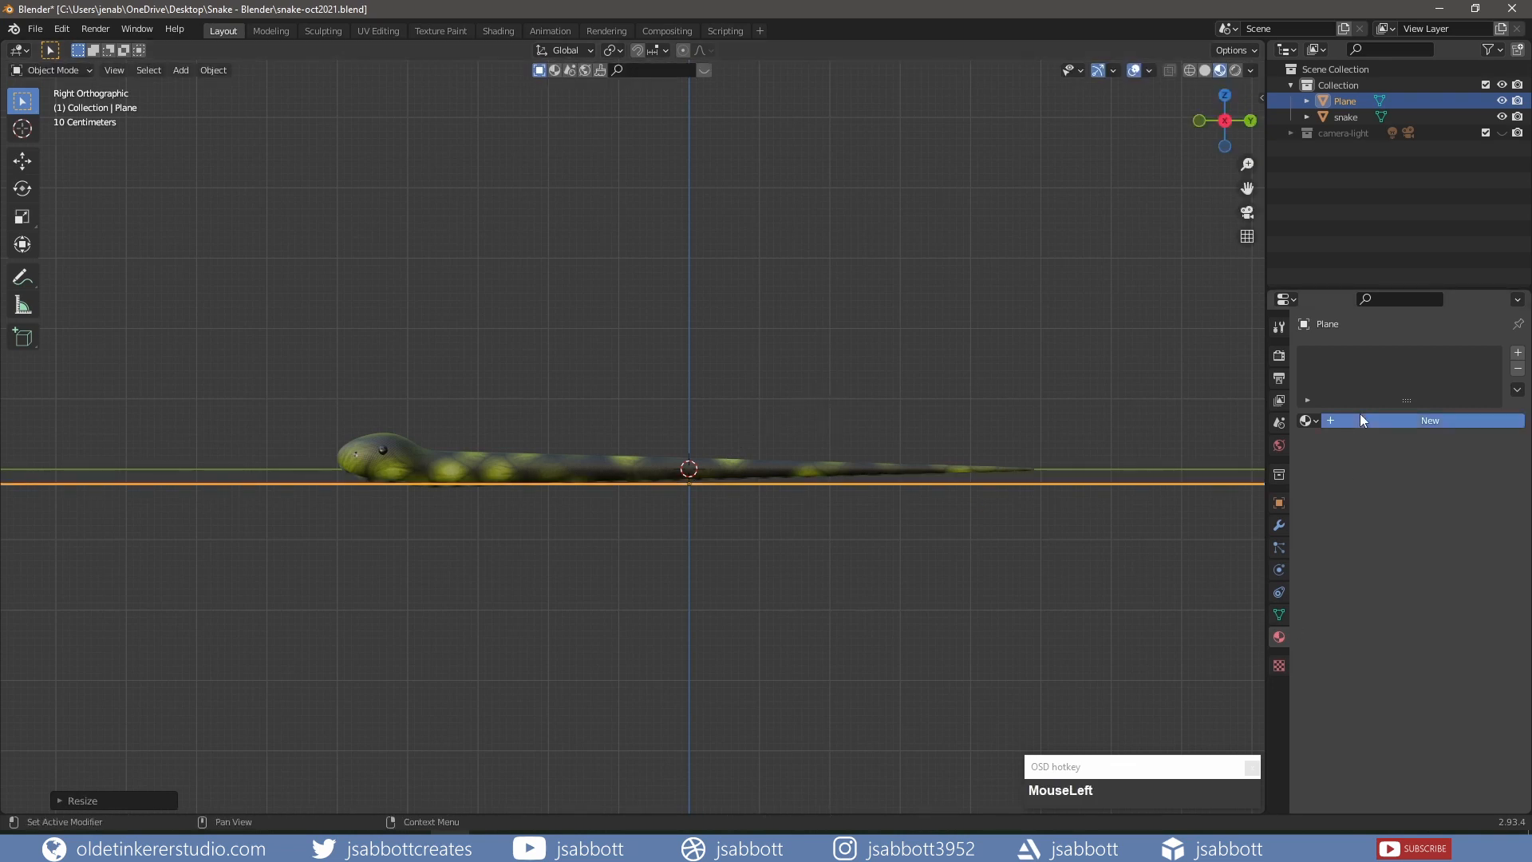
double_click(1385, 422)
type("ground")
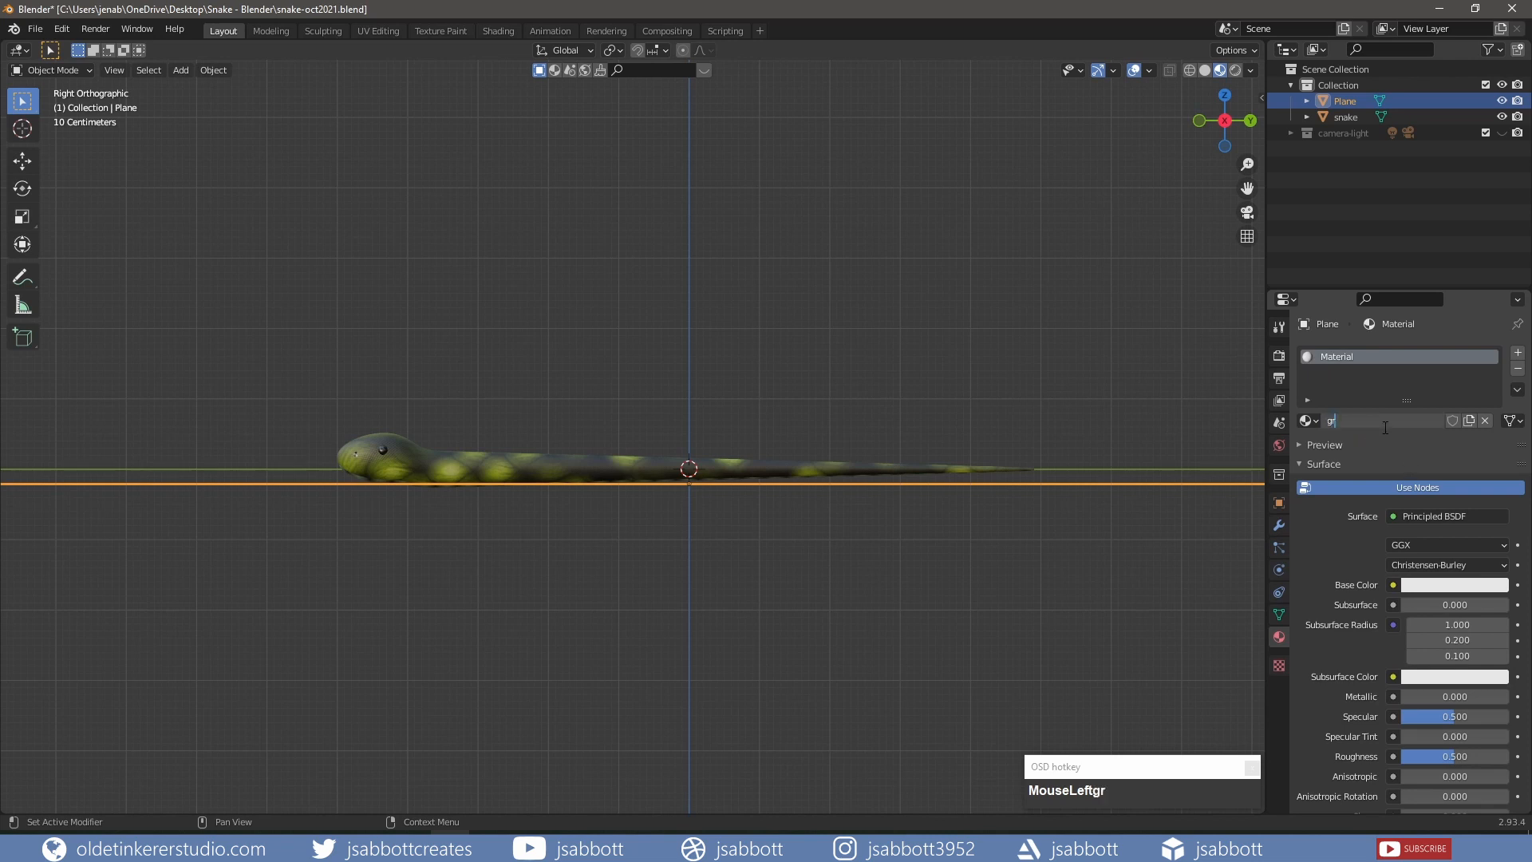
key("Return")
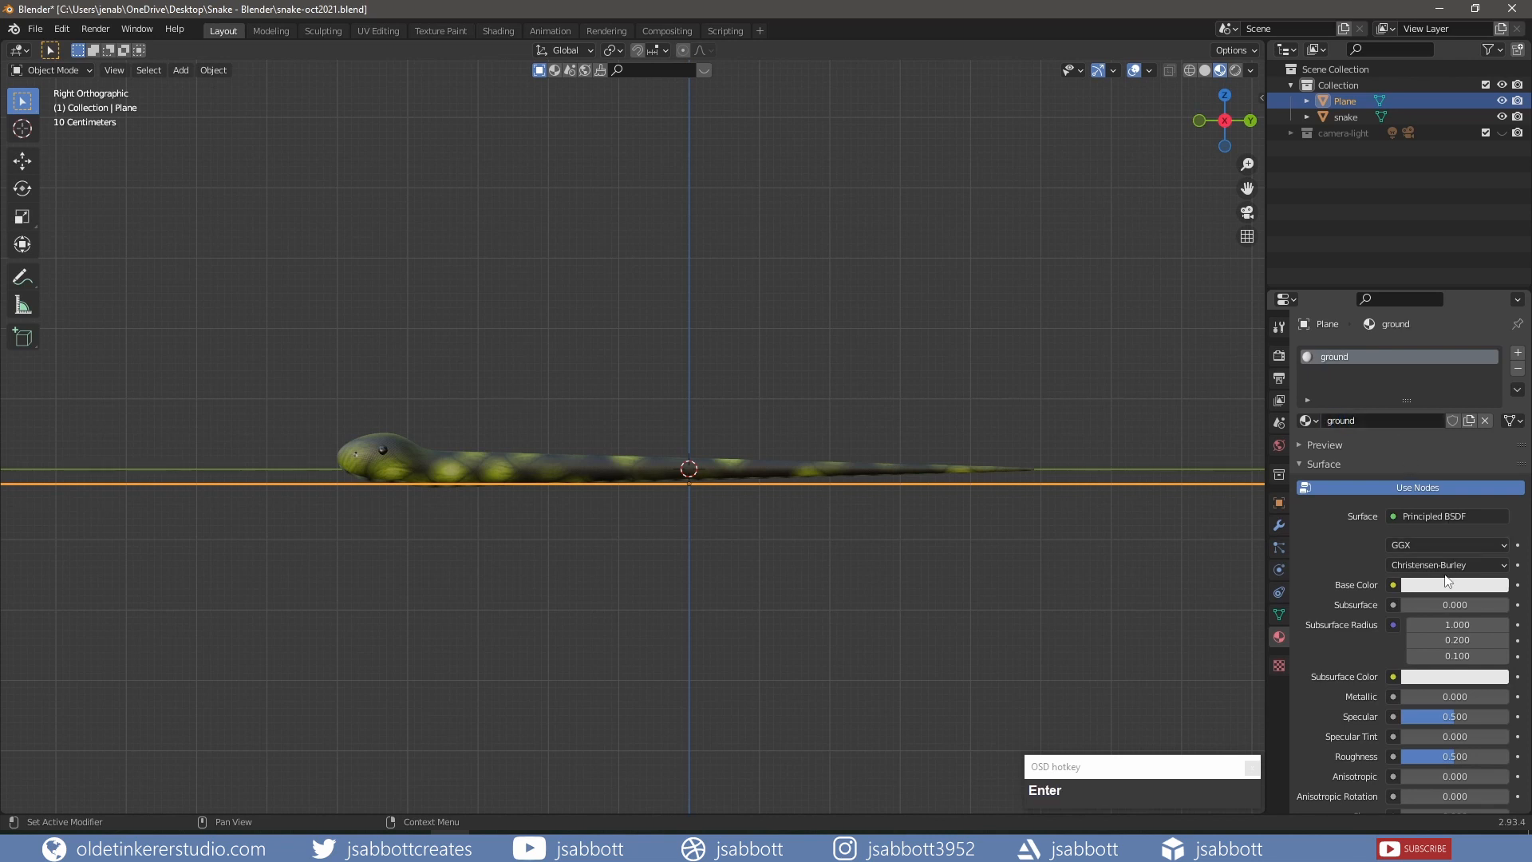
Set the ground material's base color to the muted tan hex 8F8A71 and its roughness to 1.0.
left_click(1448, 585)
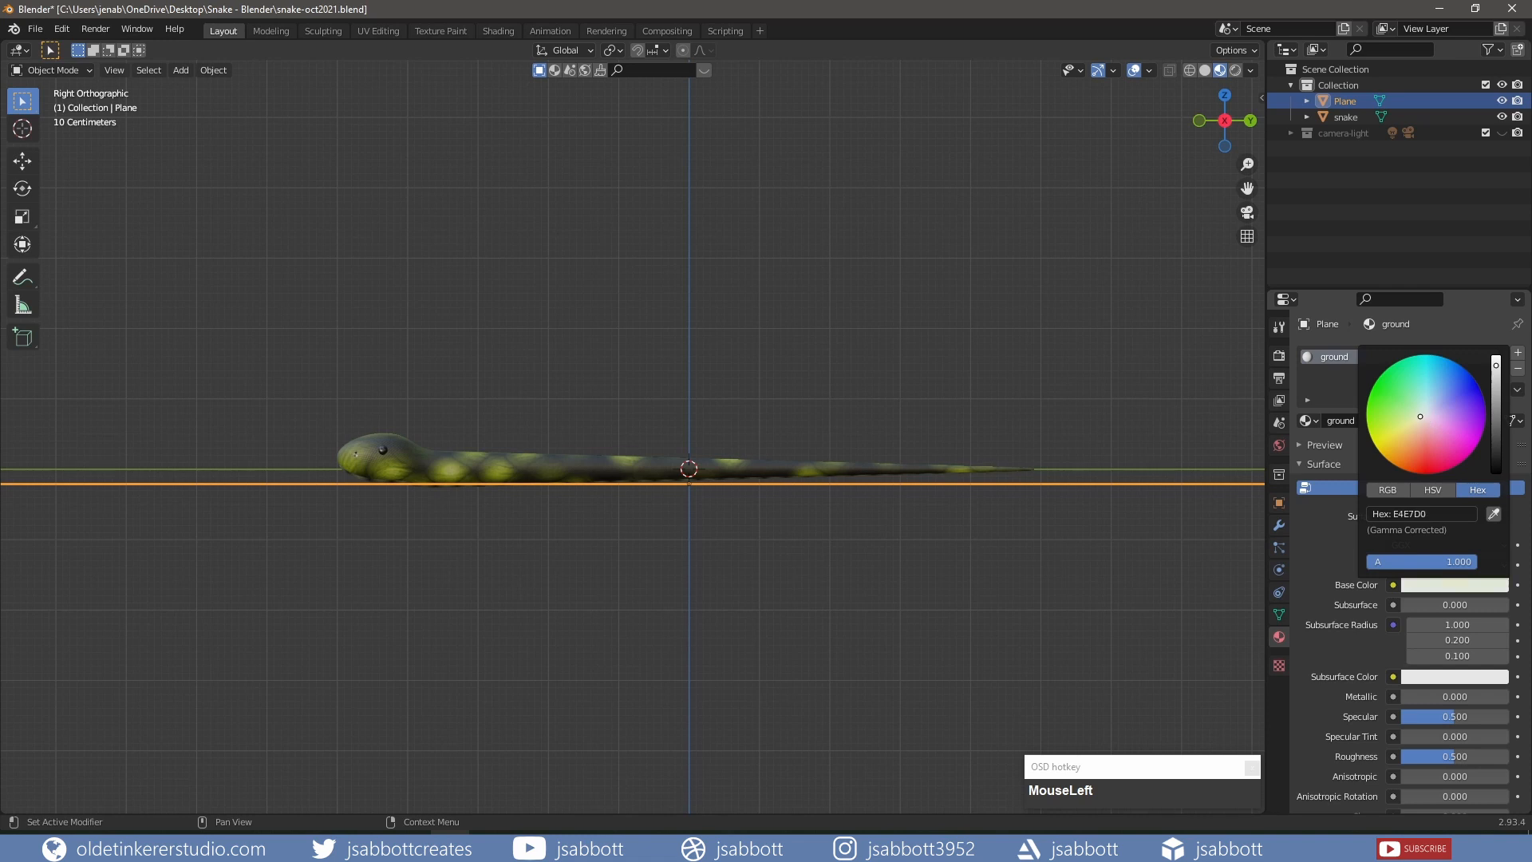
left_click_drag(1496, 365, 1496, 407)
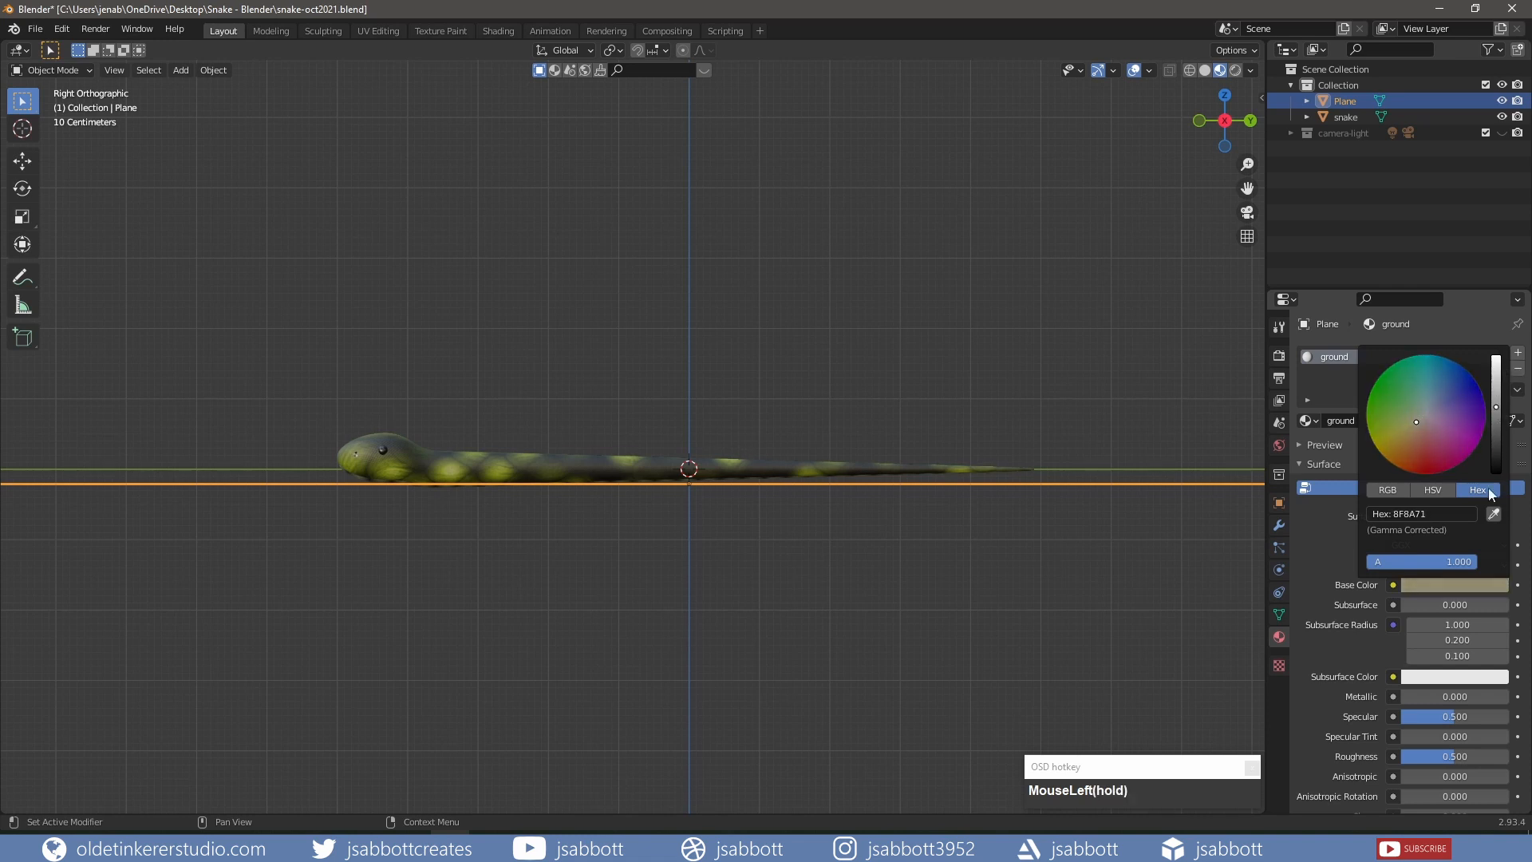
left_click_drag(1436, 755, 1508, 756)
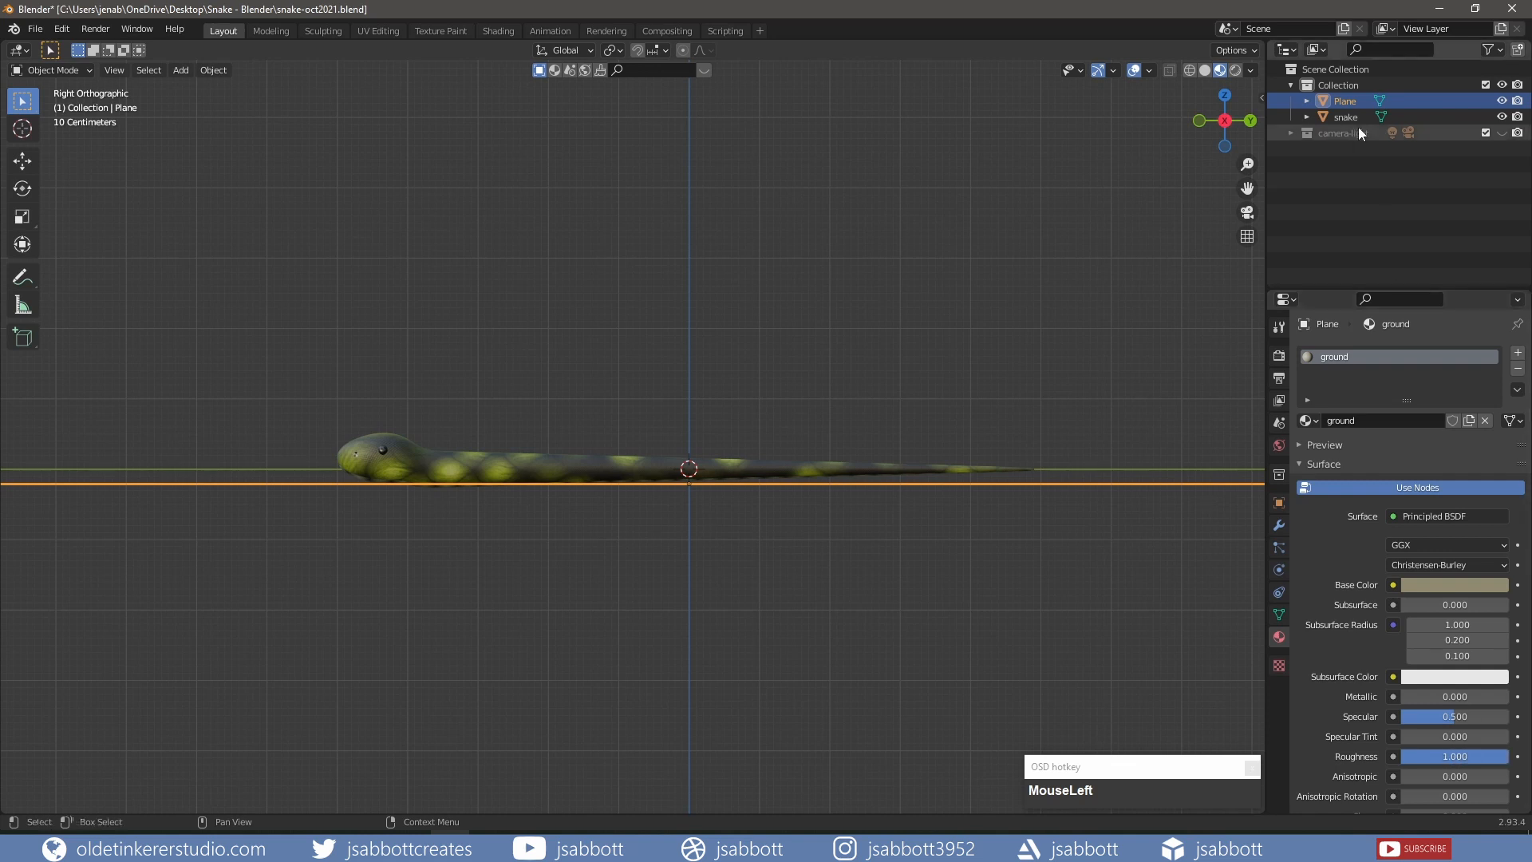
Rename the Plane object to ground.
double_click(1345, 101)
type("ground")
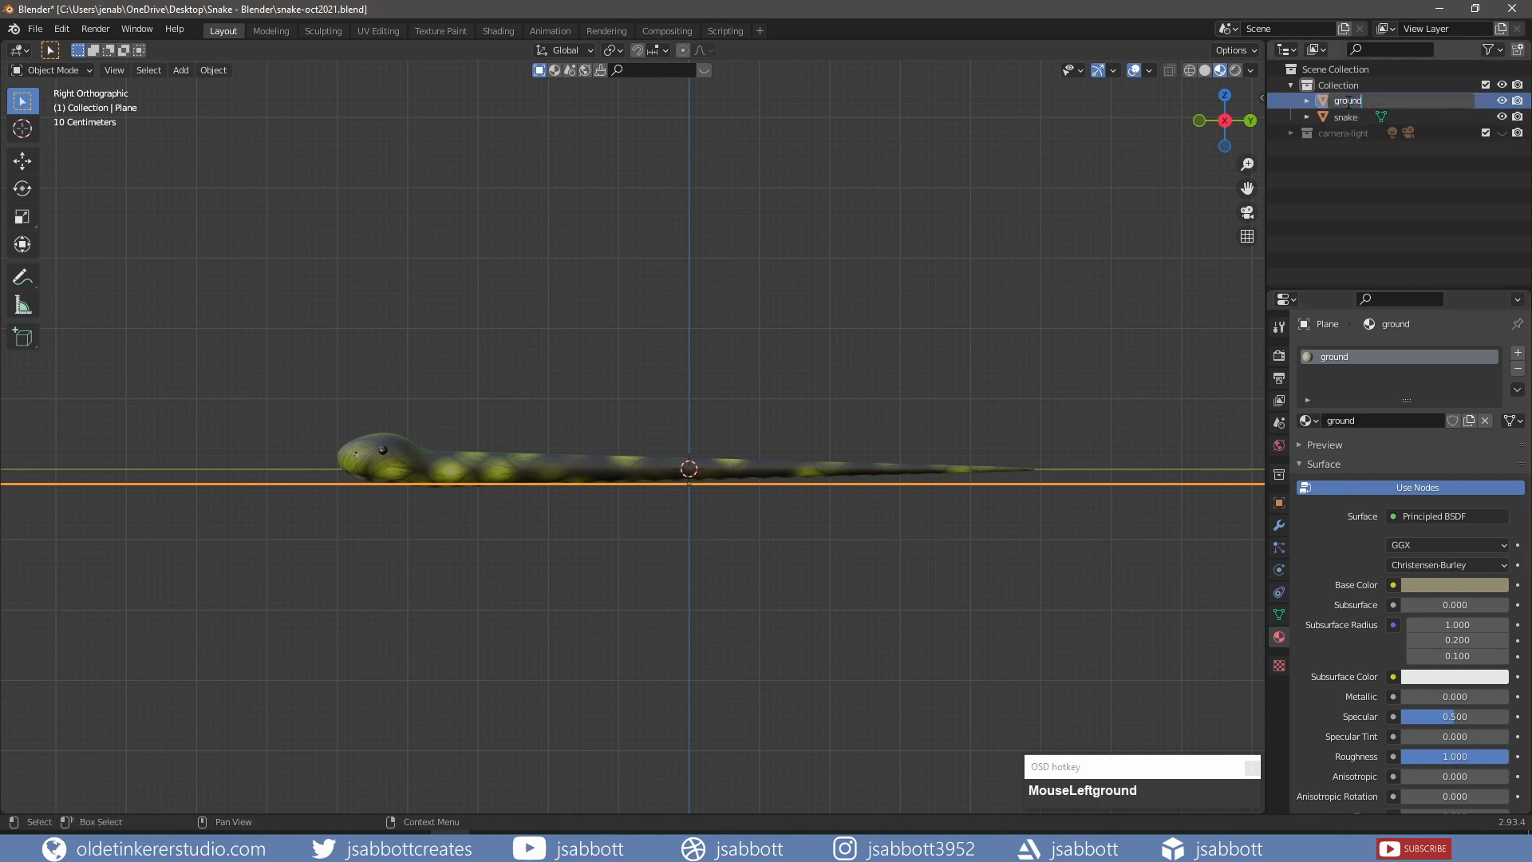
key("Return")
Place the 3D cursor at the centre of the snake's head in front view and set the snake's origin to it.
left_click(1345, 116)
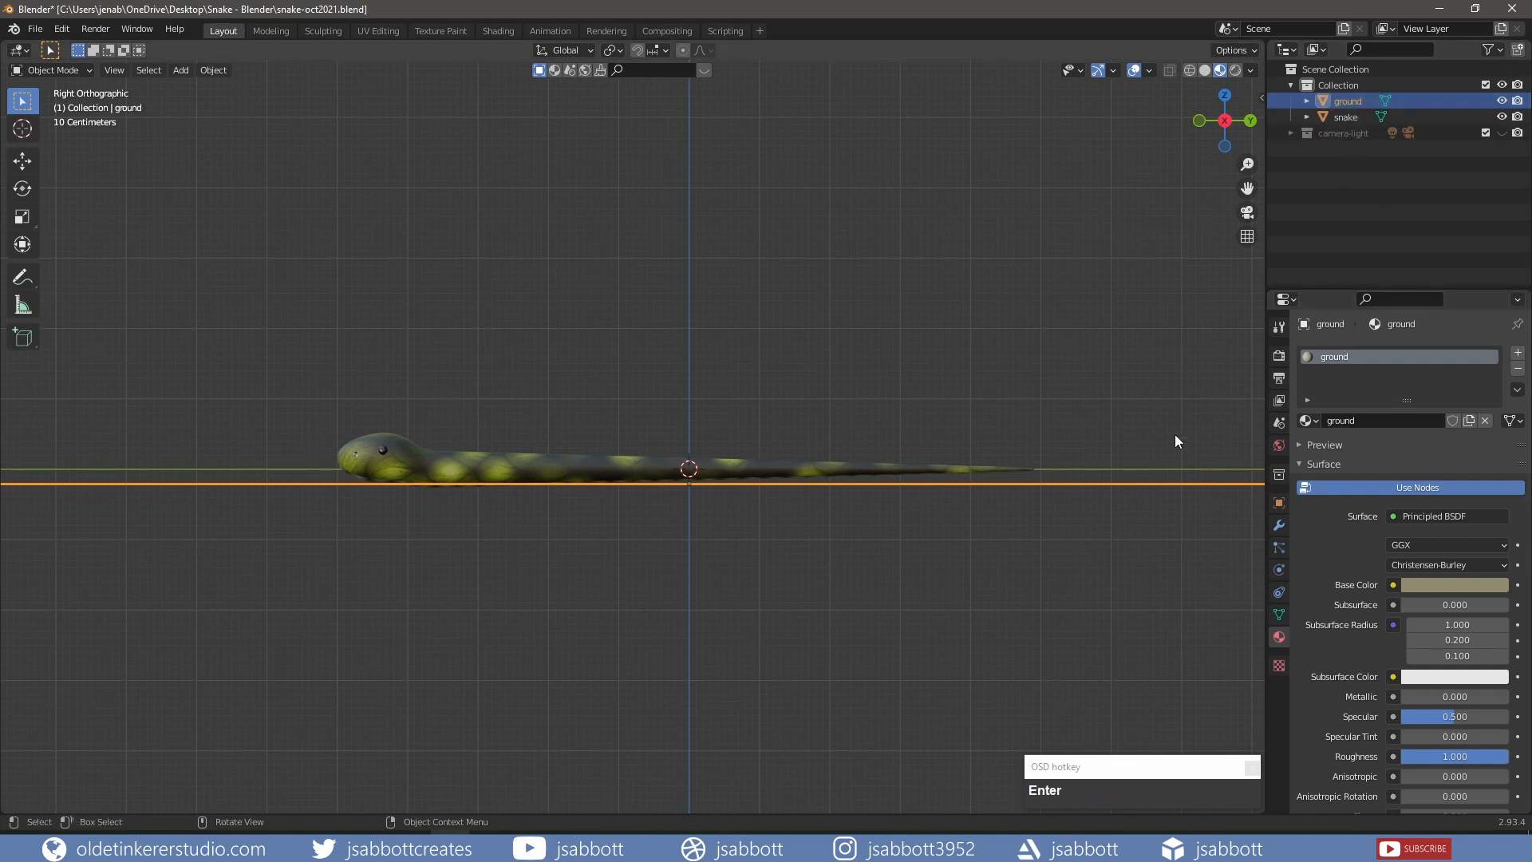
key("KP_1")
scroll(681, 533, "up", 6)
scroll(680, 533, "up", 2)
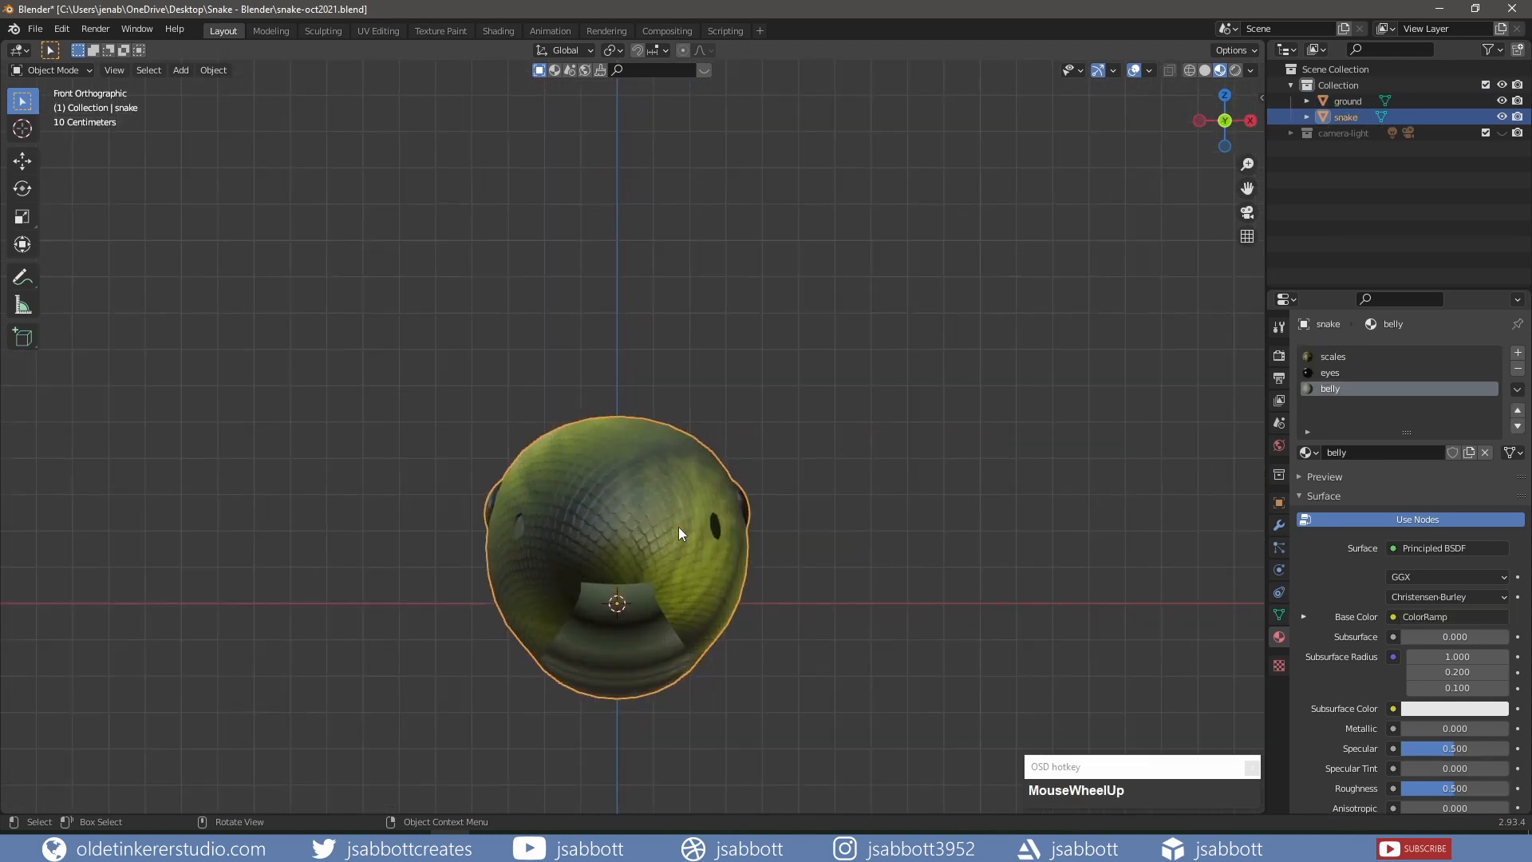
right_click(616, 545, "shift")
right_click(618, 549)
mouse_move(619, 591)
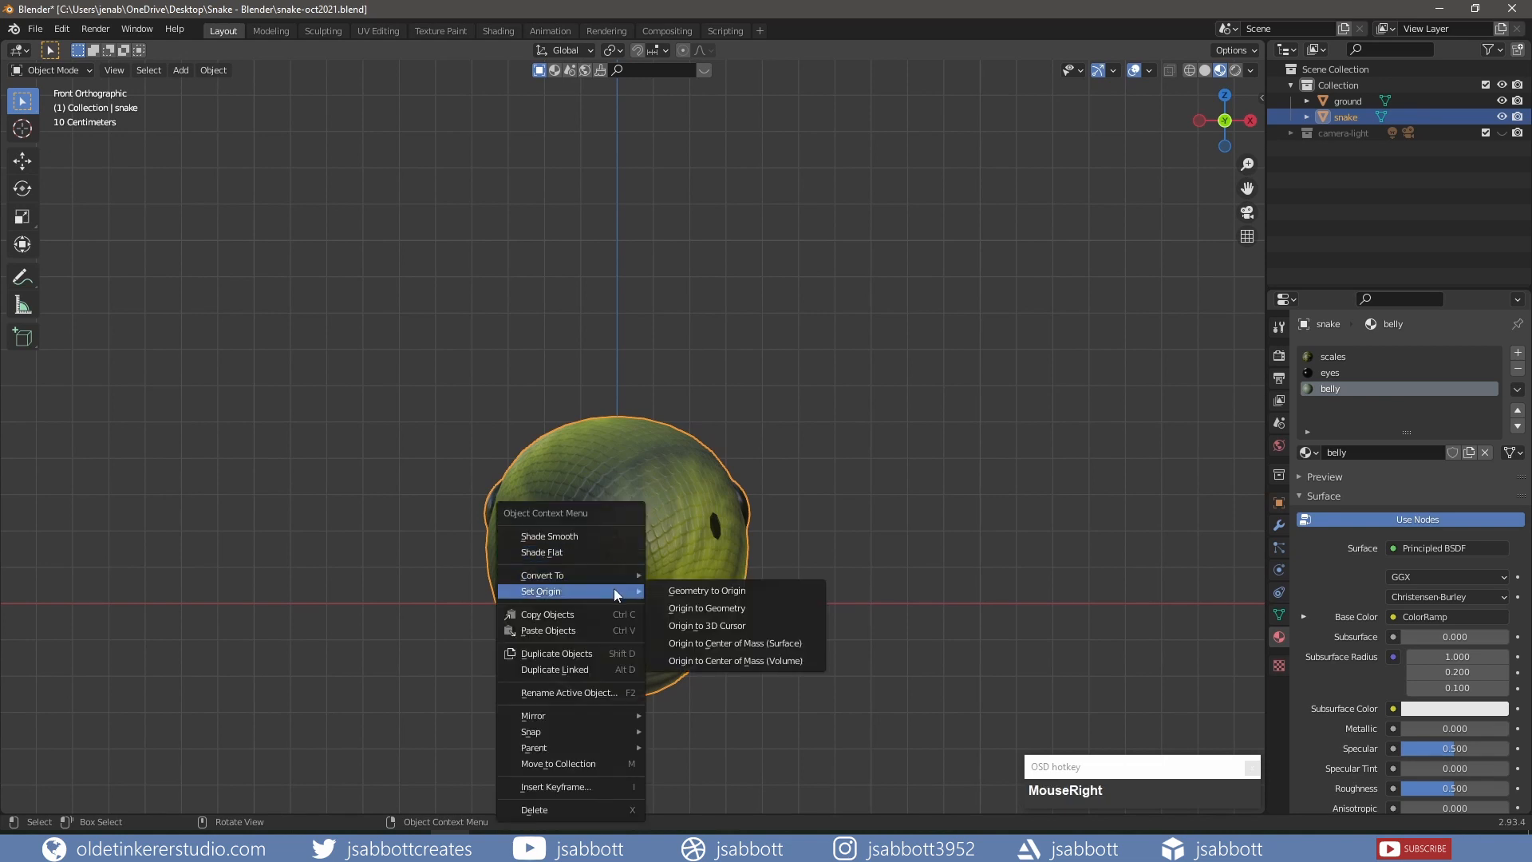
left_click(734, 627)
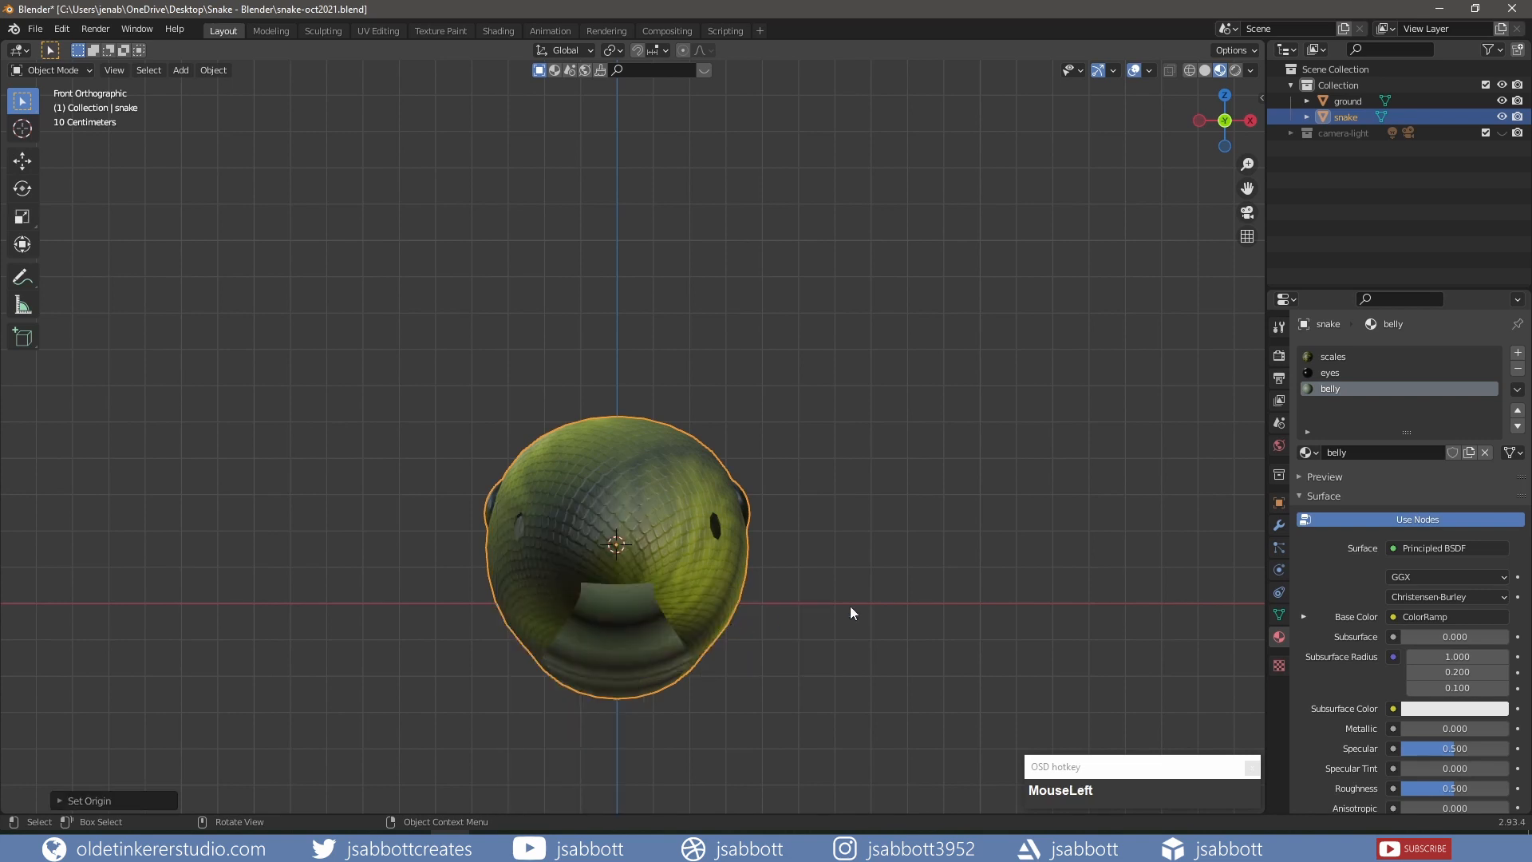
Move the snake along the global Y axis, away from the 3D cursor and towards the far side of the ground plane.
key("KP_3")
scroll(482, 451, "down", 4)
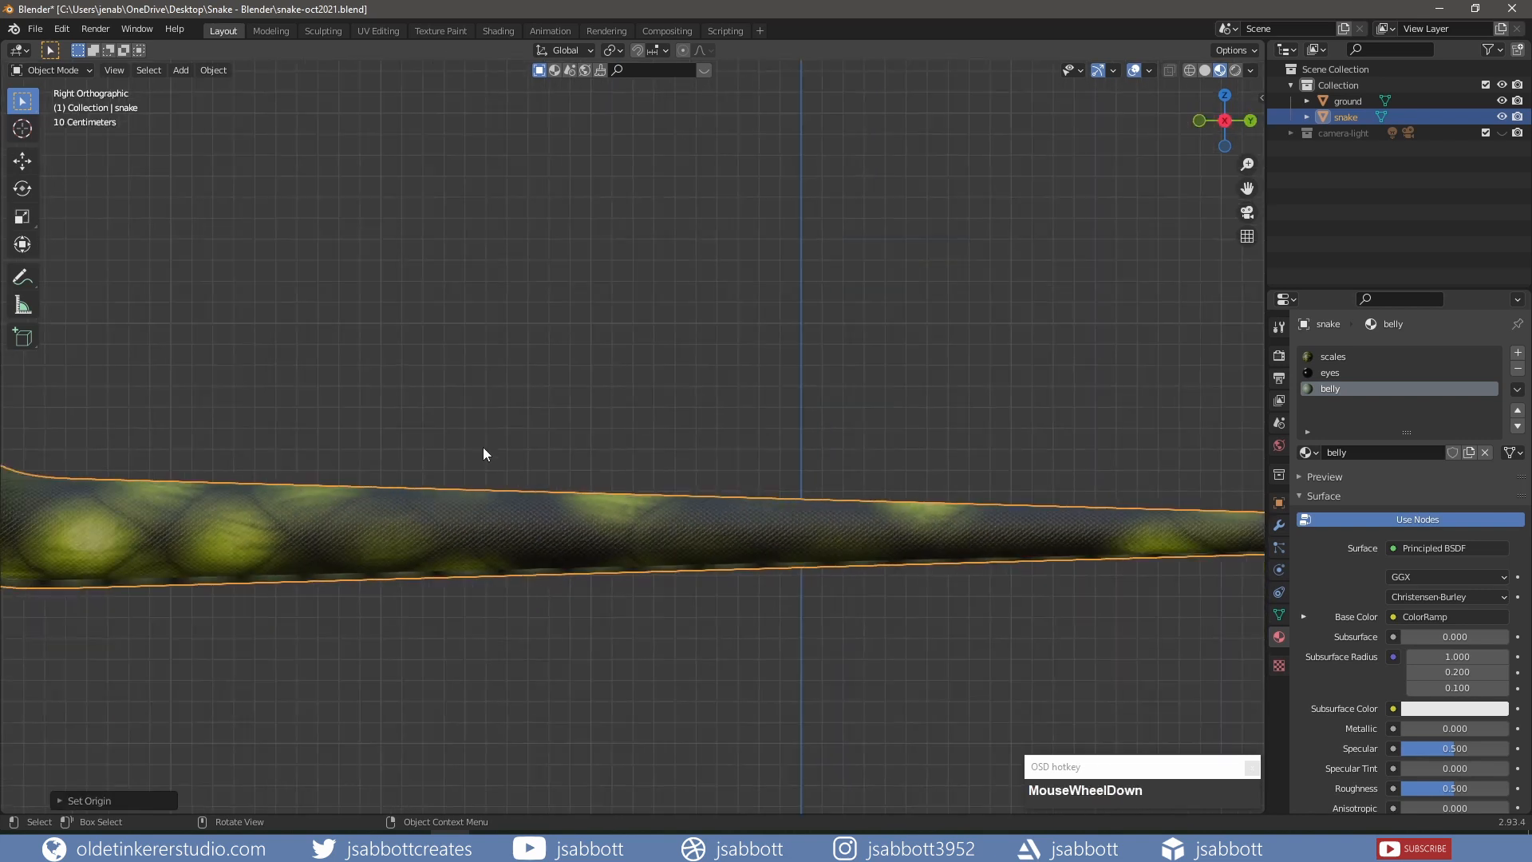
scroll(459, 433, "down", 3)
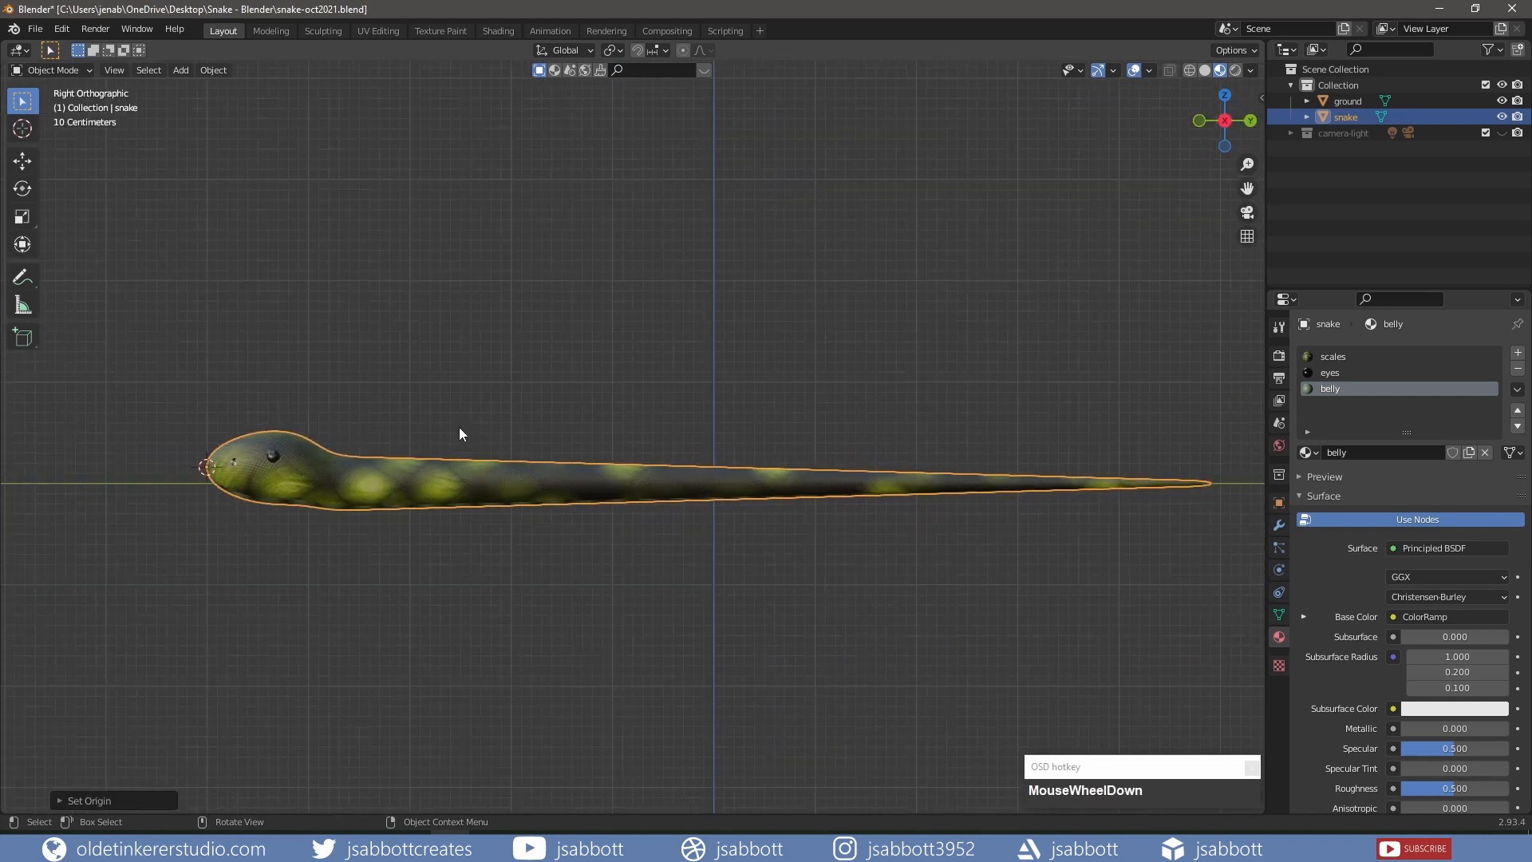
left_click(435, 494)
scroll(519, 361, "down", 3)
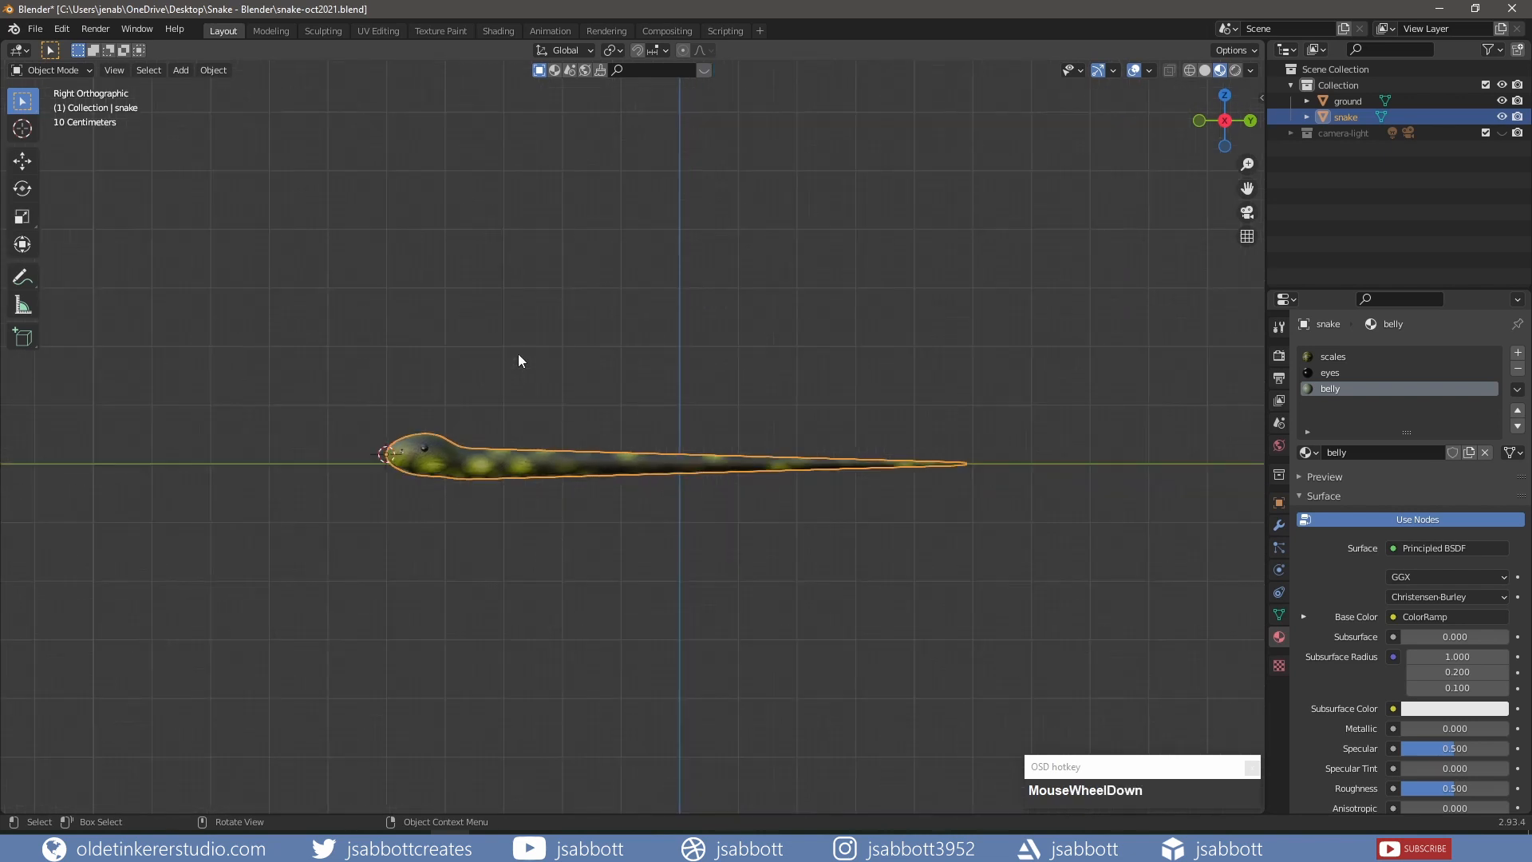
scroll(518, 360, "down", 2)
scroll(516, 358, "down", 1)
mouse_move(516, 358)
middle_mouse_down()
mouse_move(486, 342)
mouse_move(513, 383)
middle_mouse_up()
key("g")
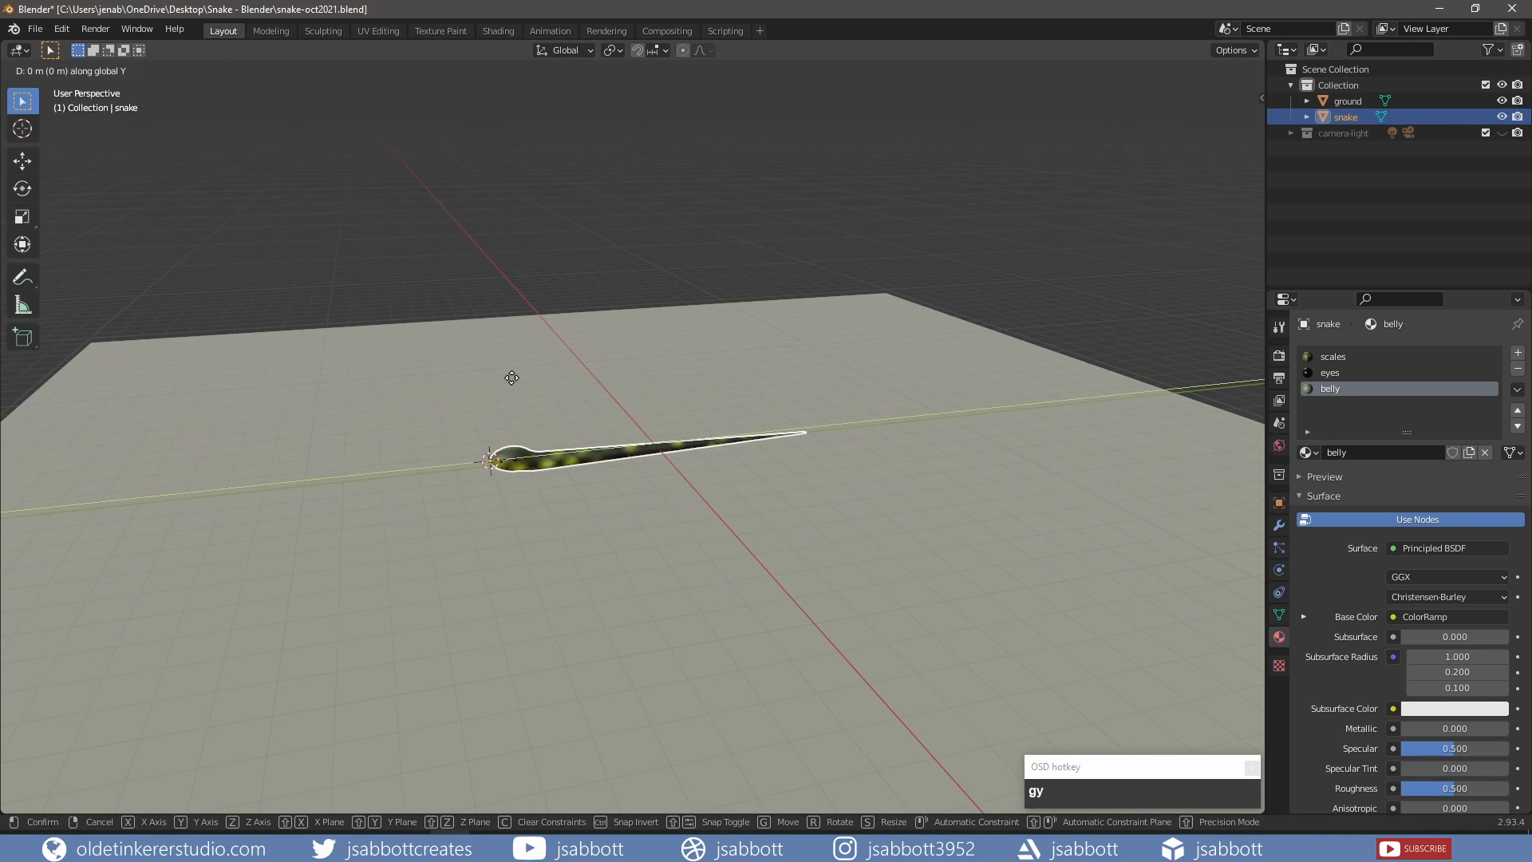
left_click(901, 340)
middle_click_drag(689, 469, 537, 523)
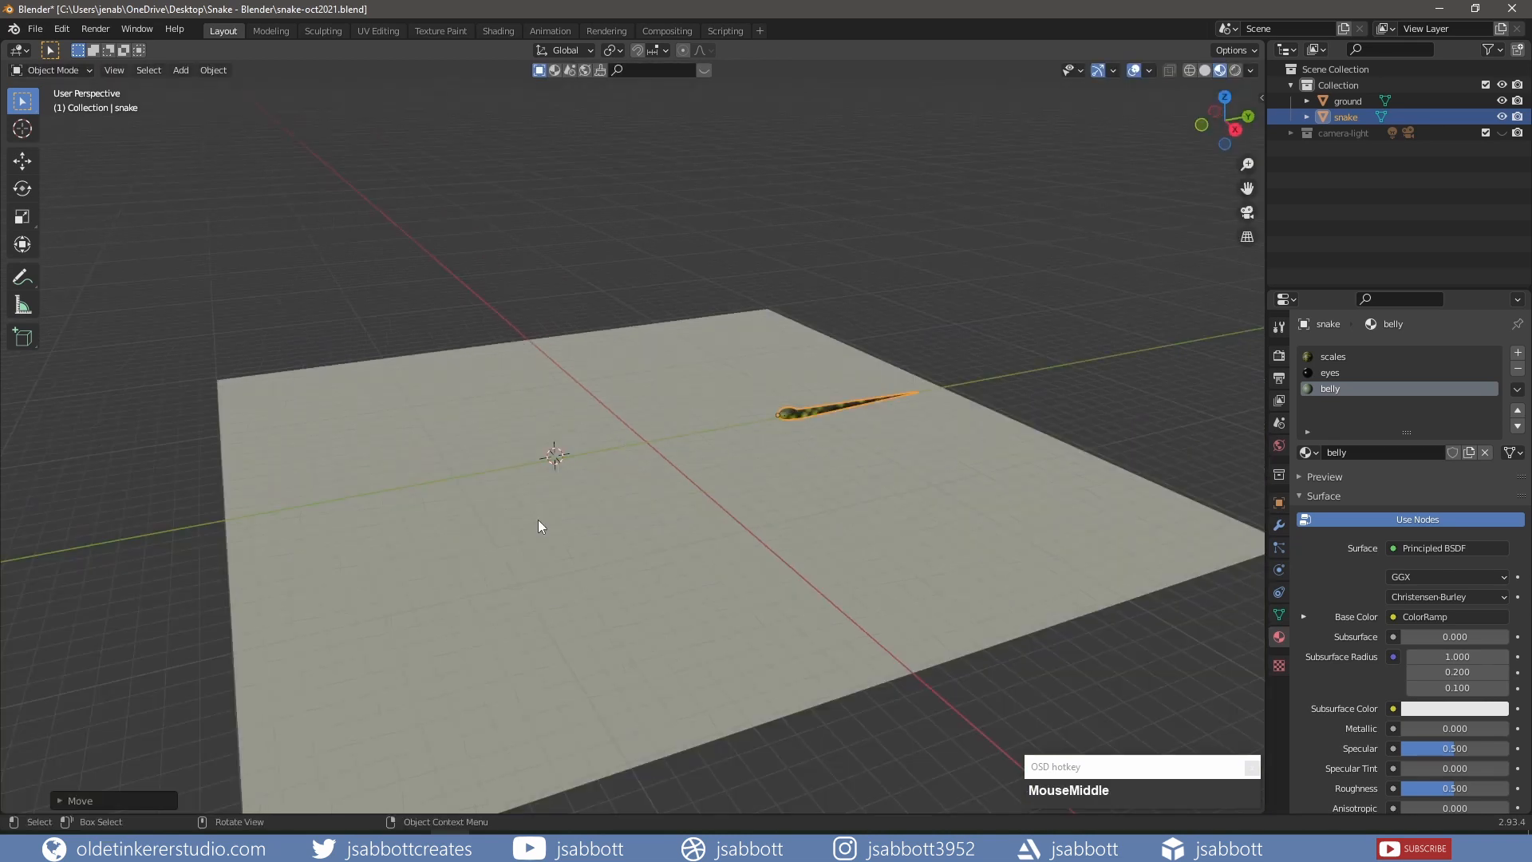
Add a Bezier circle curve at the 3D cursor and scale it by a factor of 3.
key("shift+a")
mouse_move(539, 525)
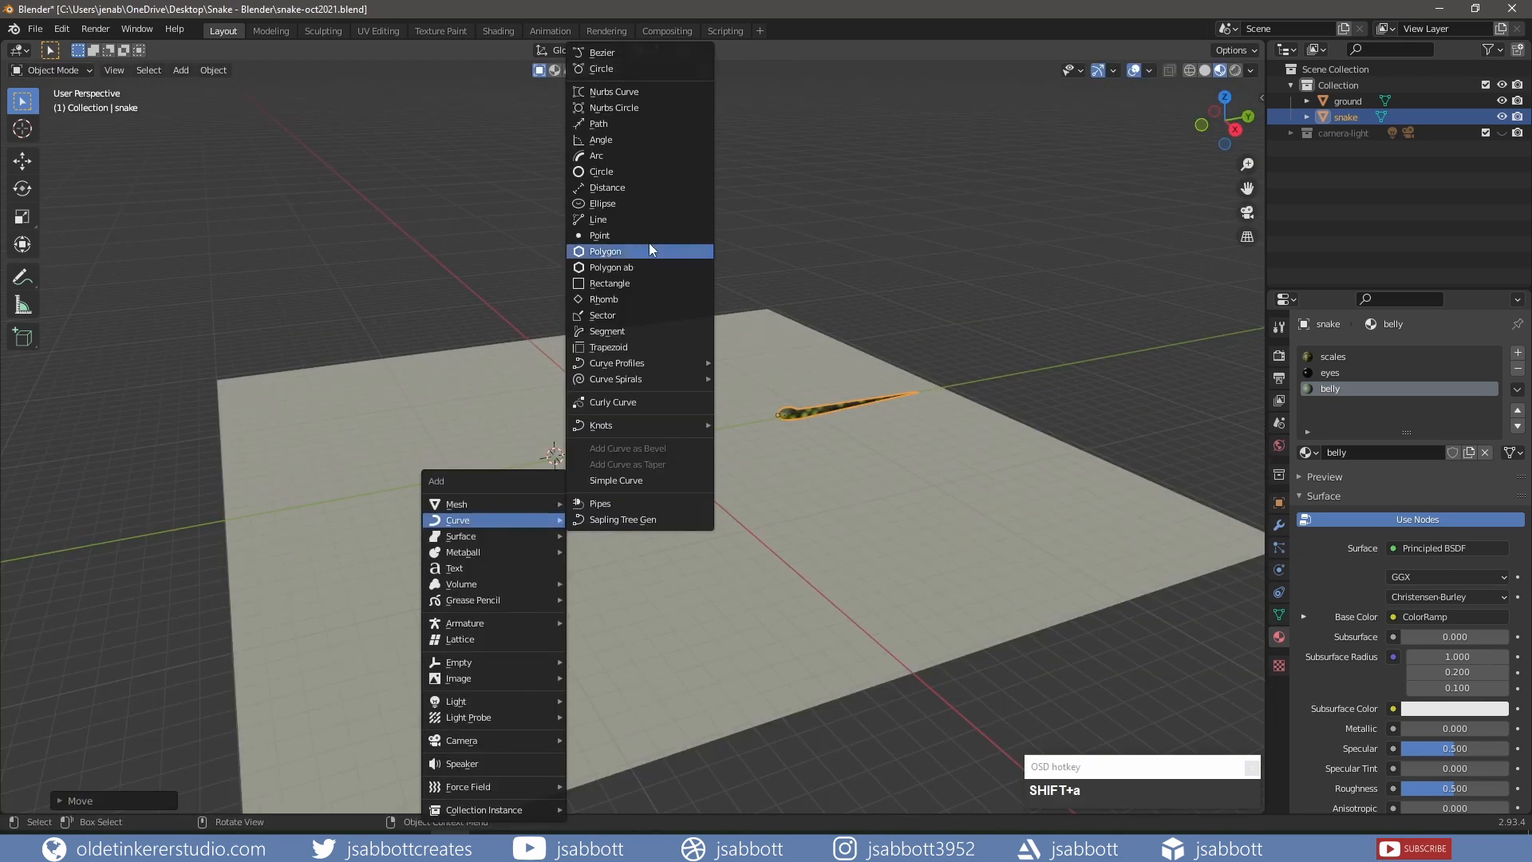
left_click(637, 69)
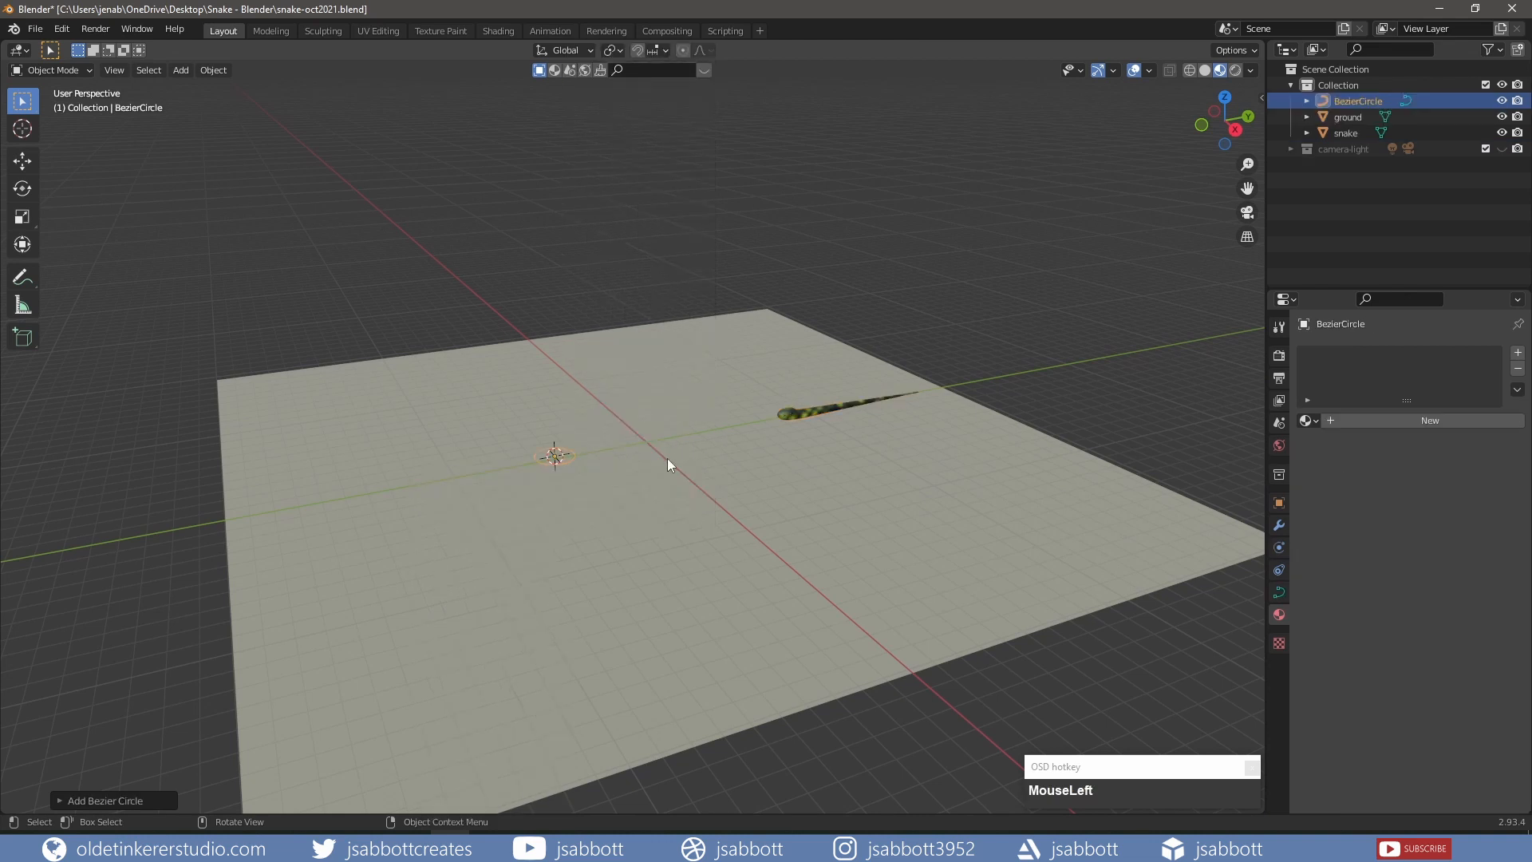
key("s")
key("KP_3")
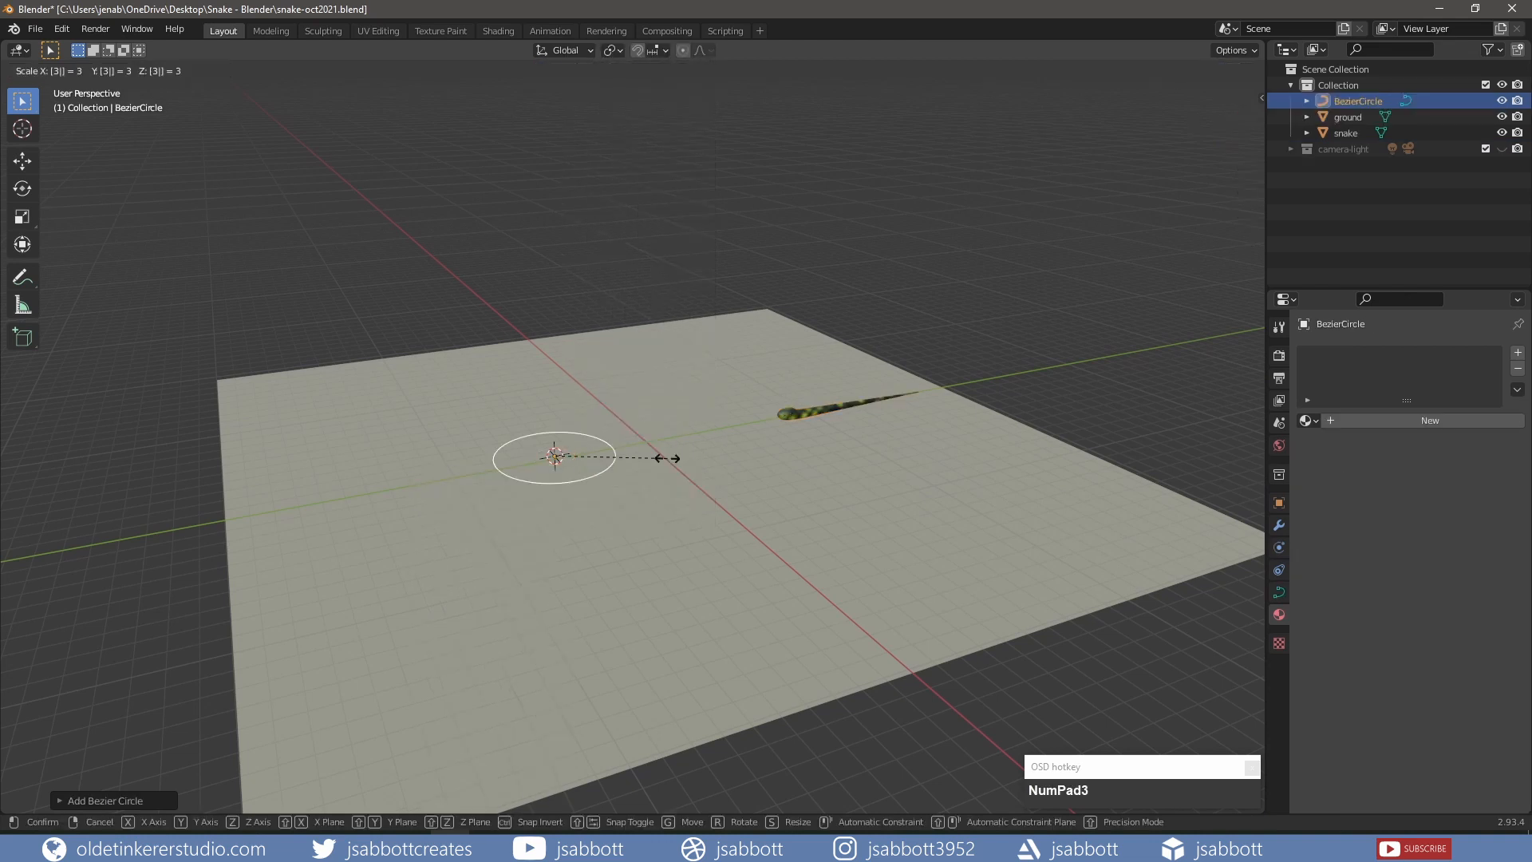
key("Return")
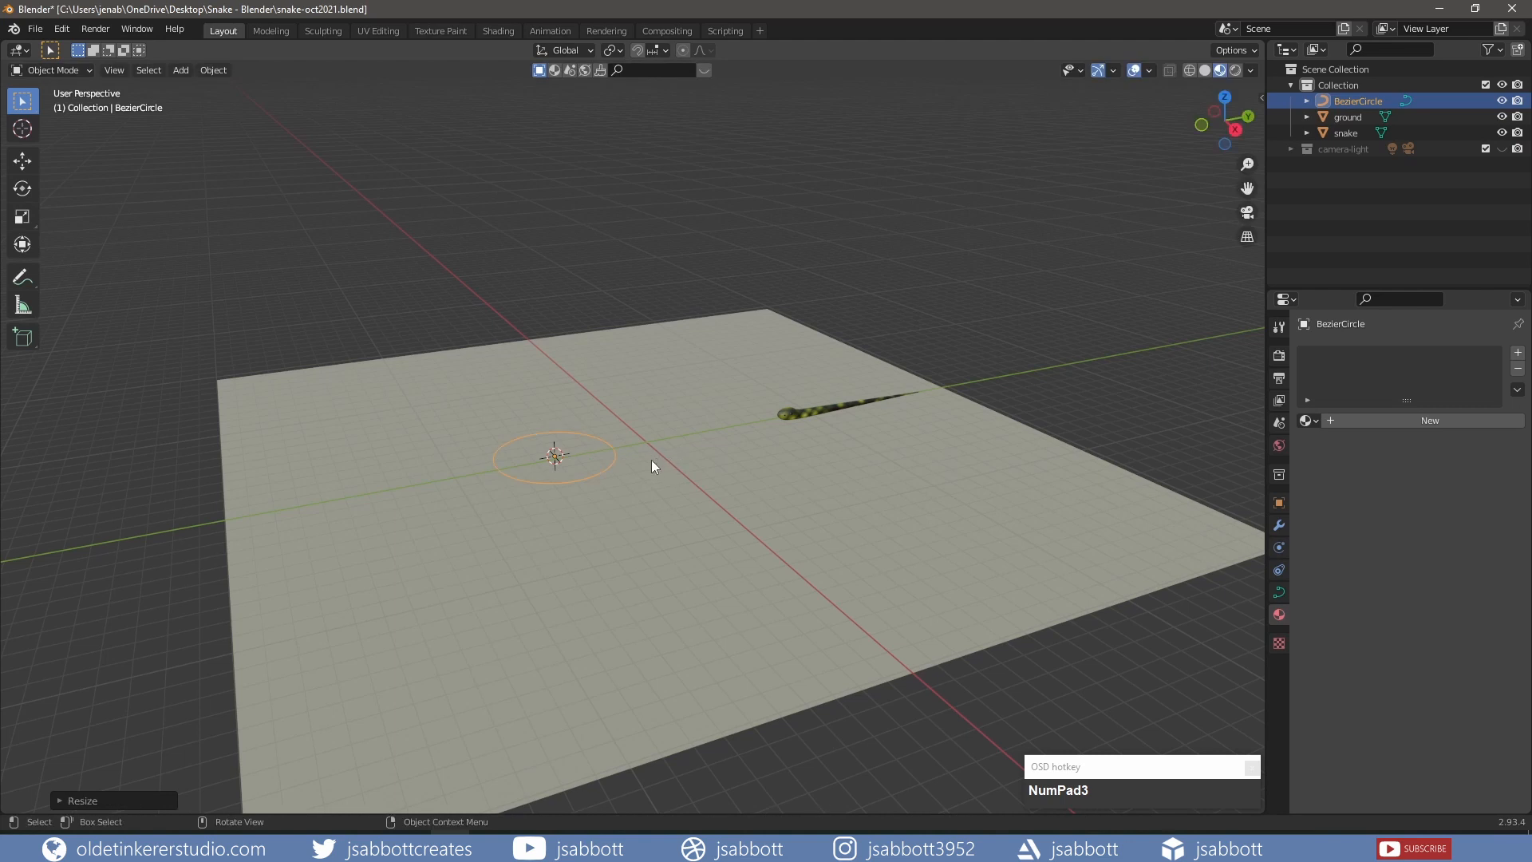
Add a Curve modifier to the snake with BezierCircle as its curve object and Y as the deform axis.
scroll(643, 466, "up", 4)
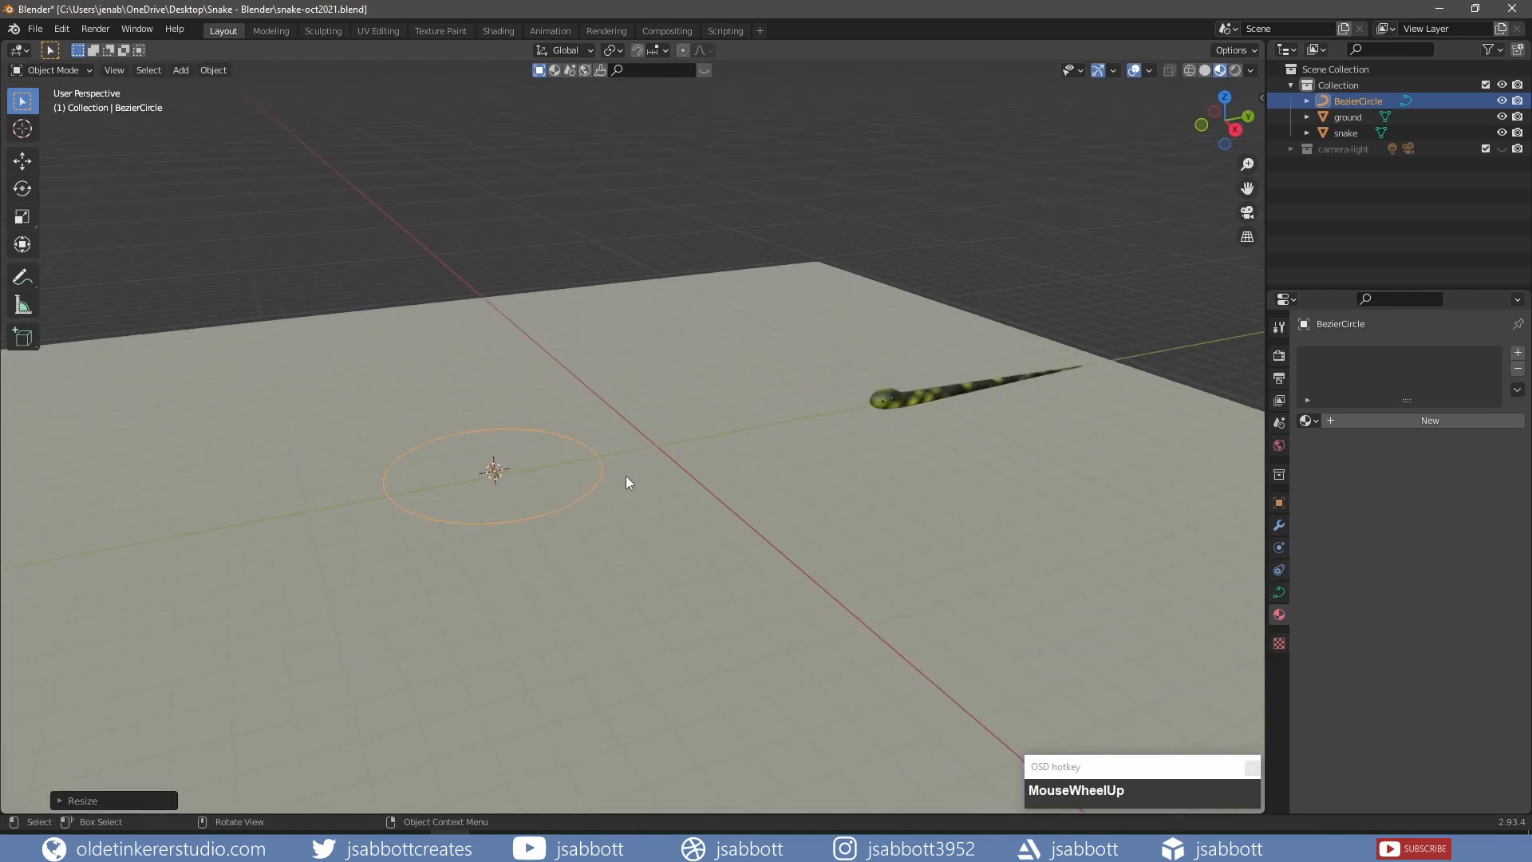
middle_click_drag(626, 475, 593, 519)
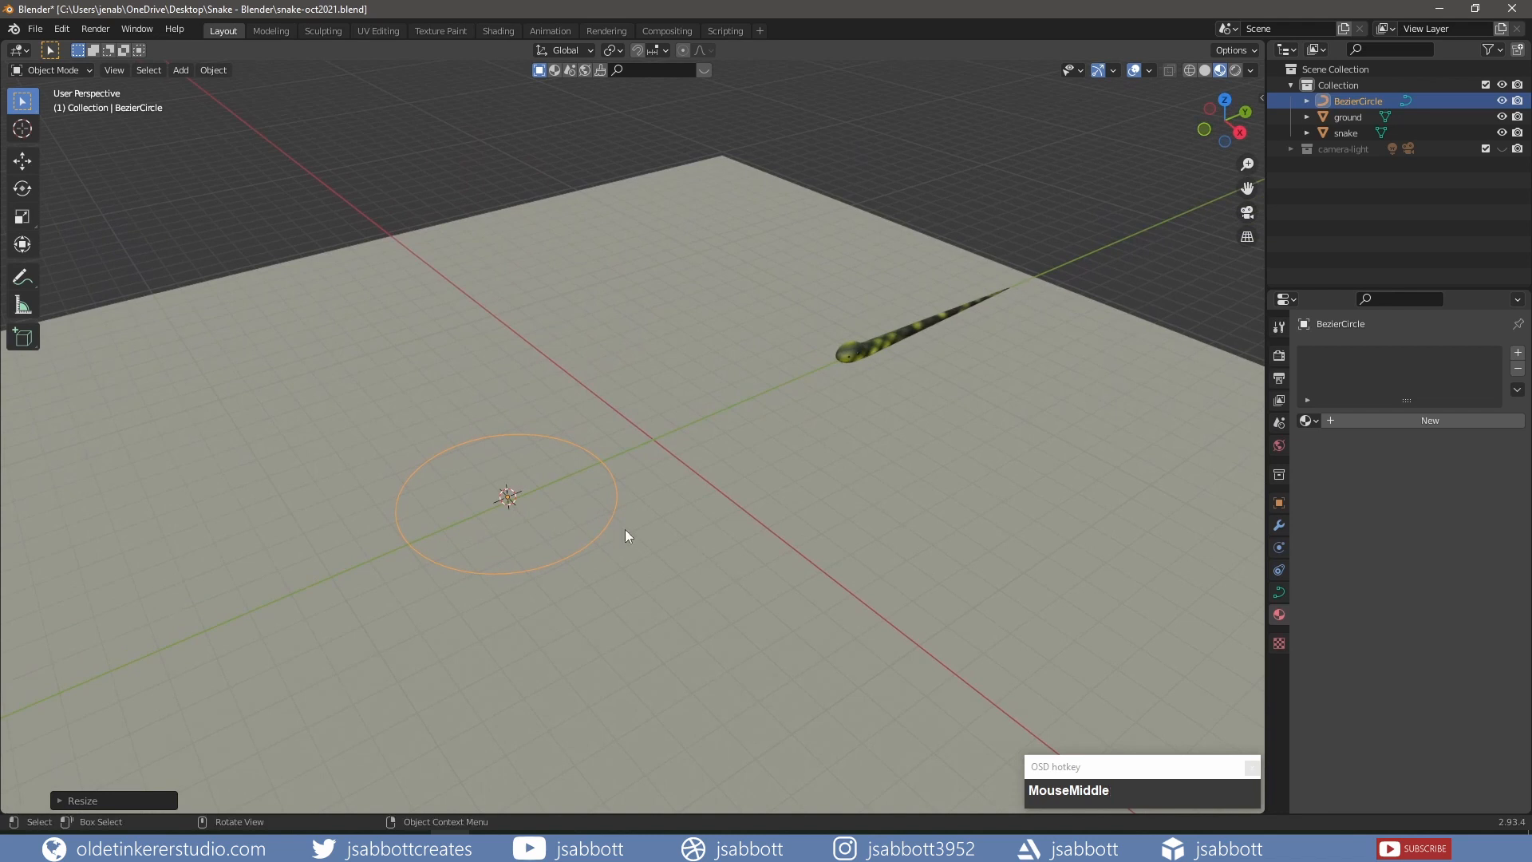
left_click(888, 340)
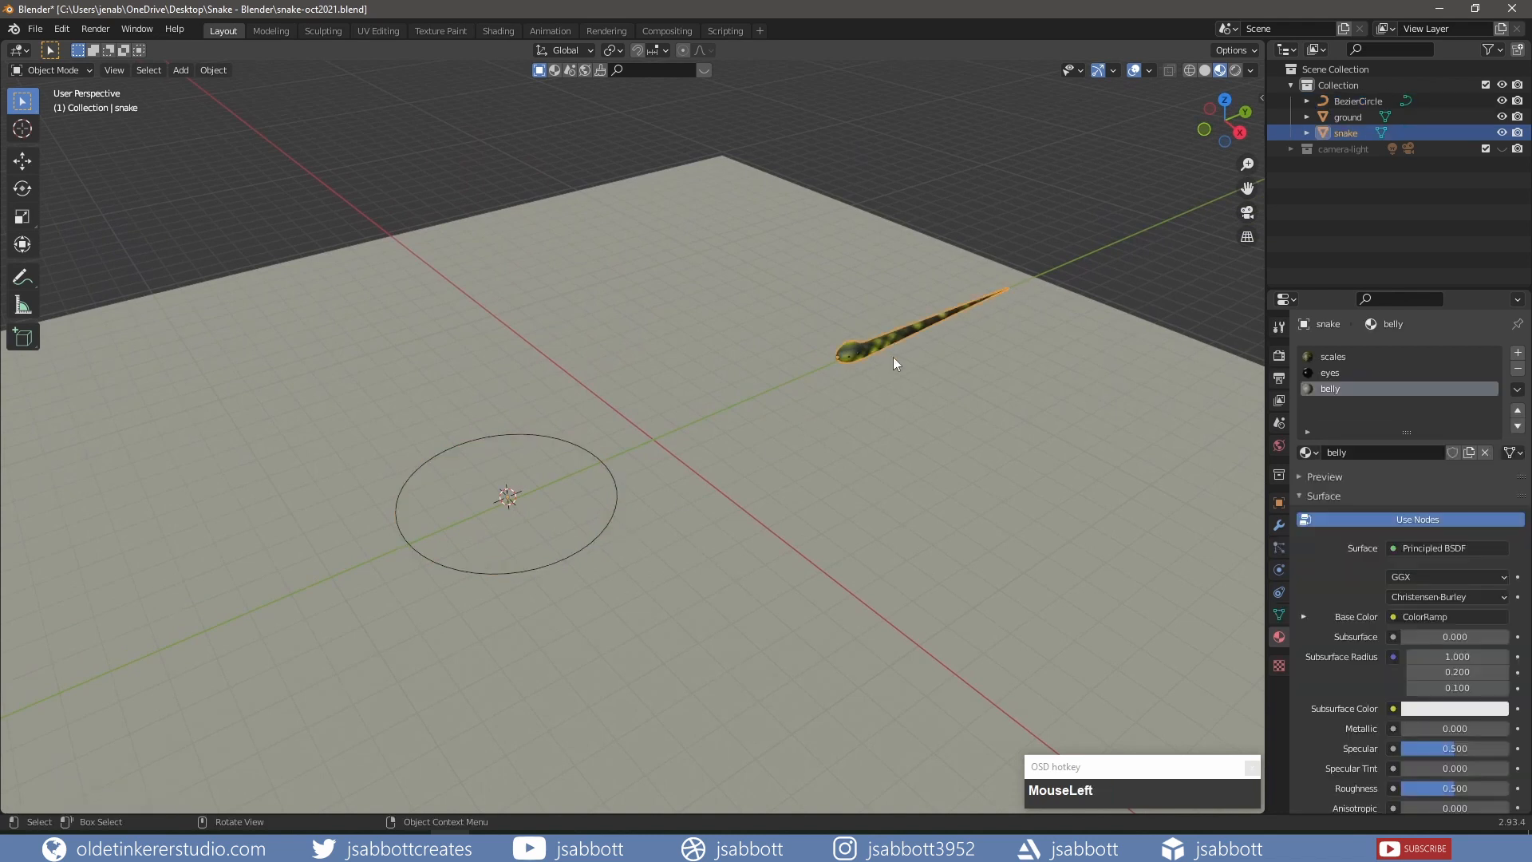
left_click(1279, 524)
left_click(1378, 352)
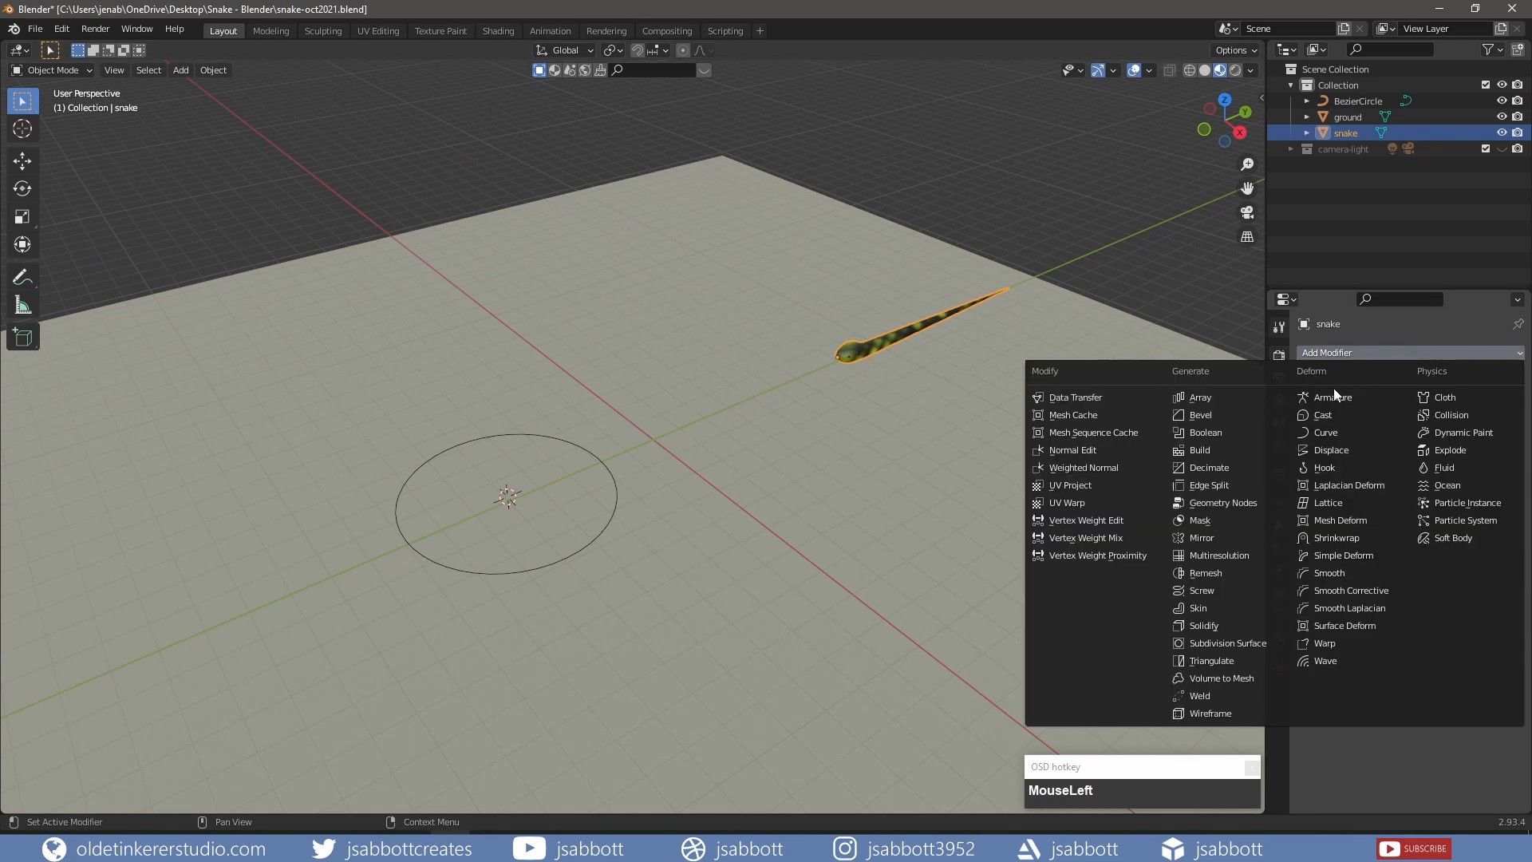
left_click(1328, 432)
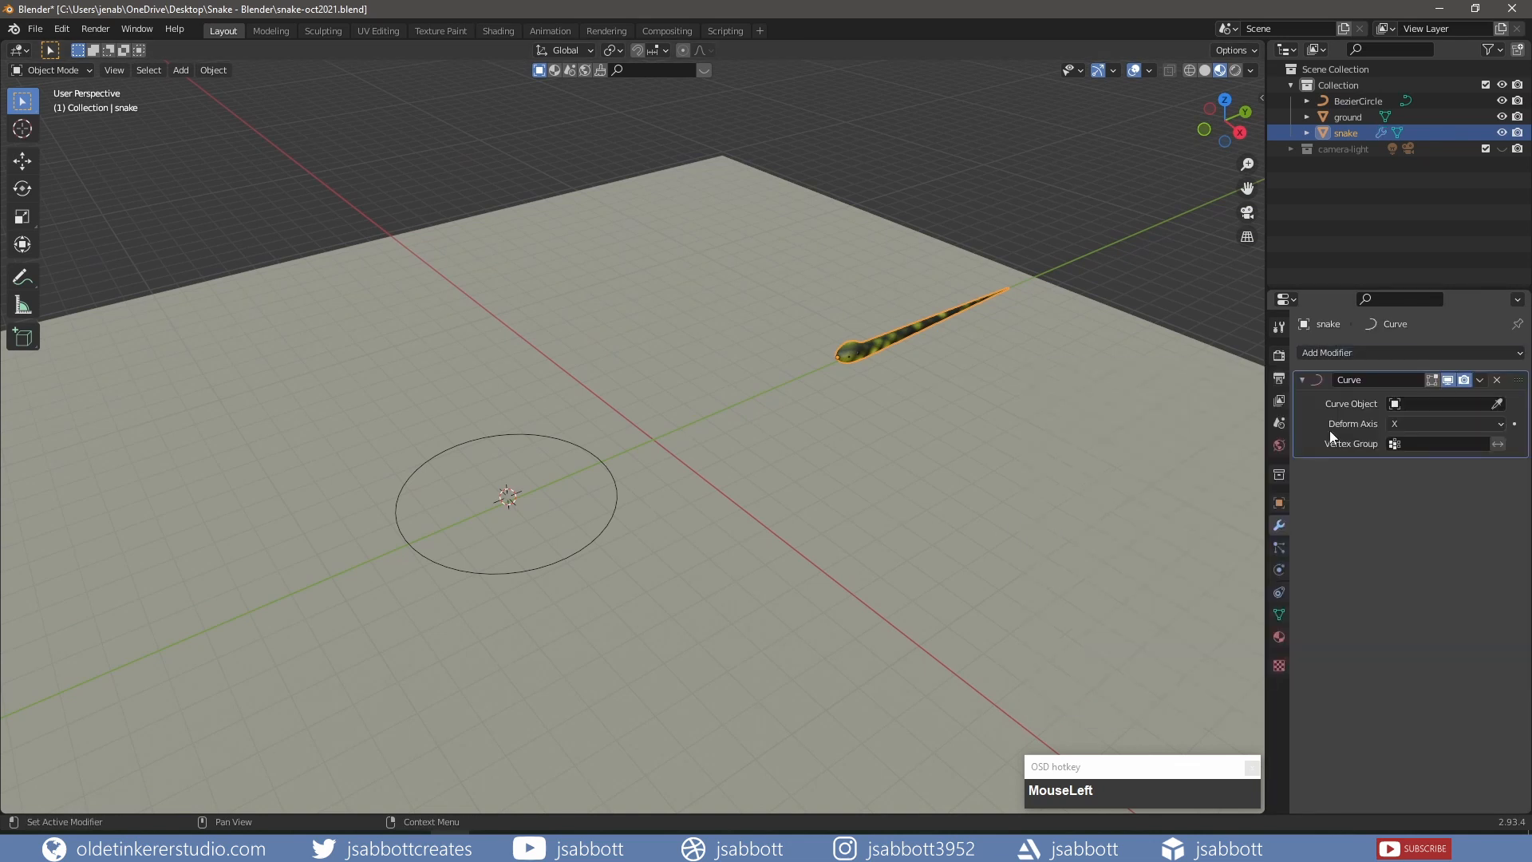
left_click(1429, 404)
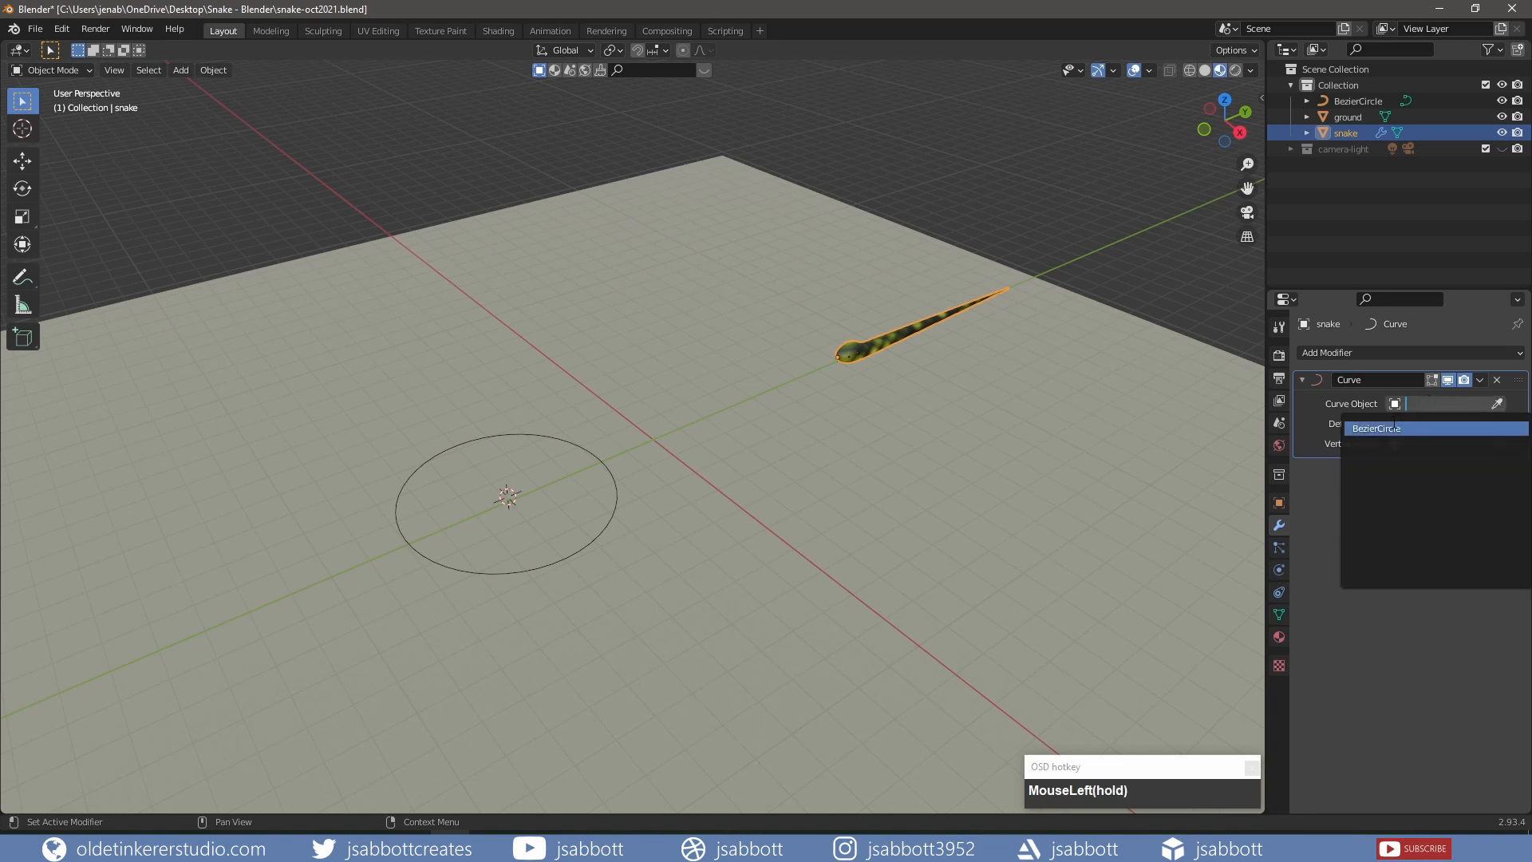
left_click(1386, 429)
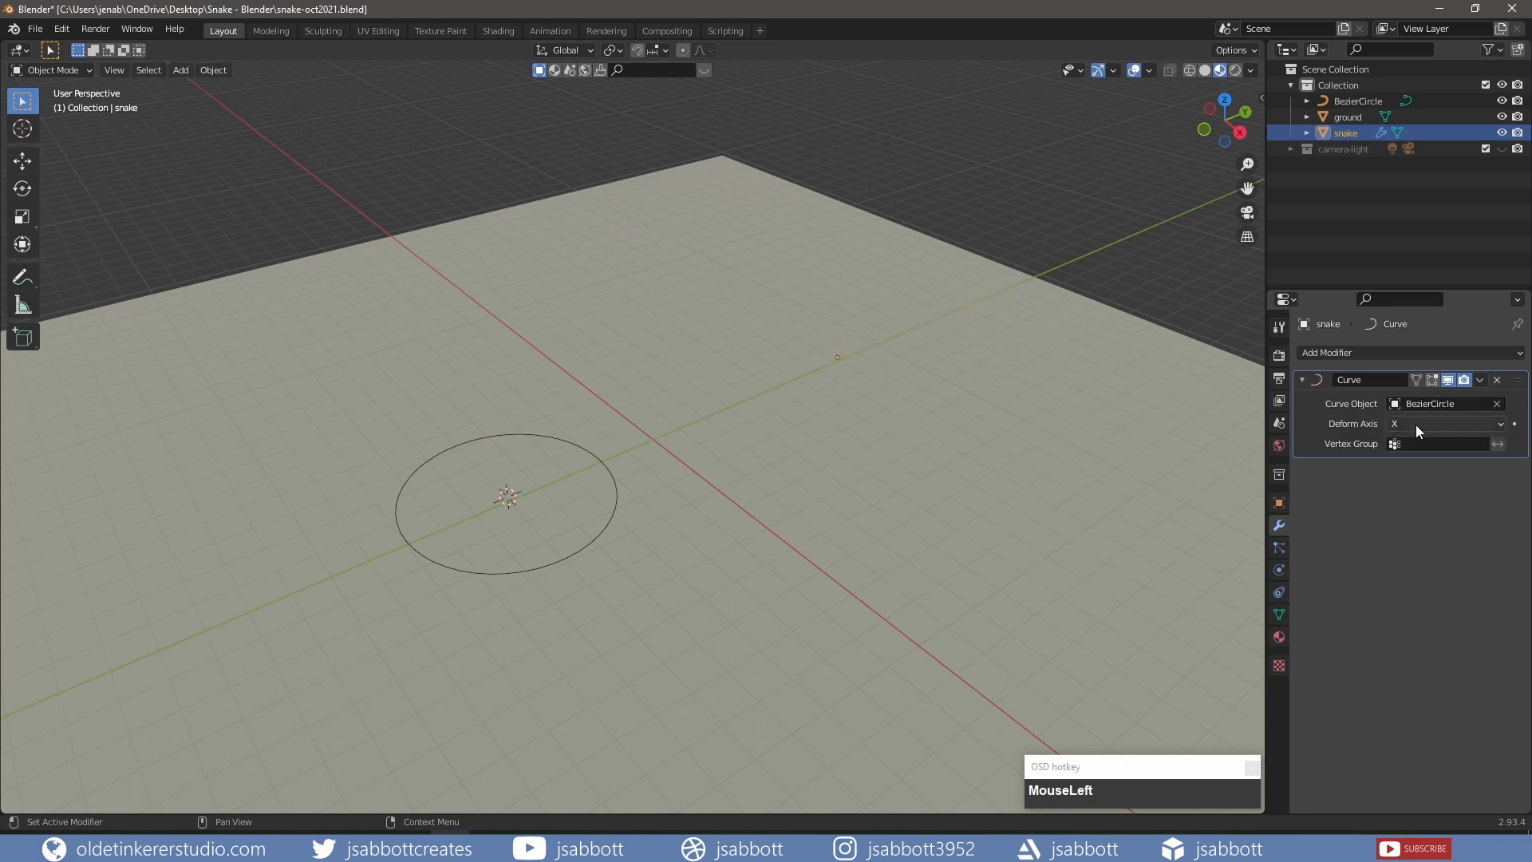
left_click(1415, 425)
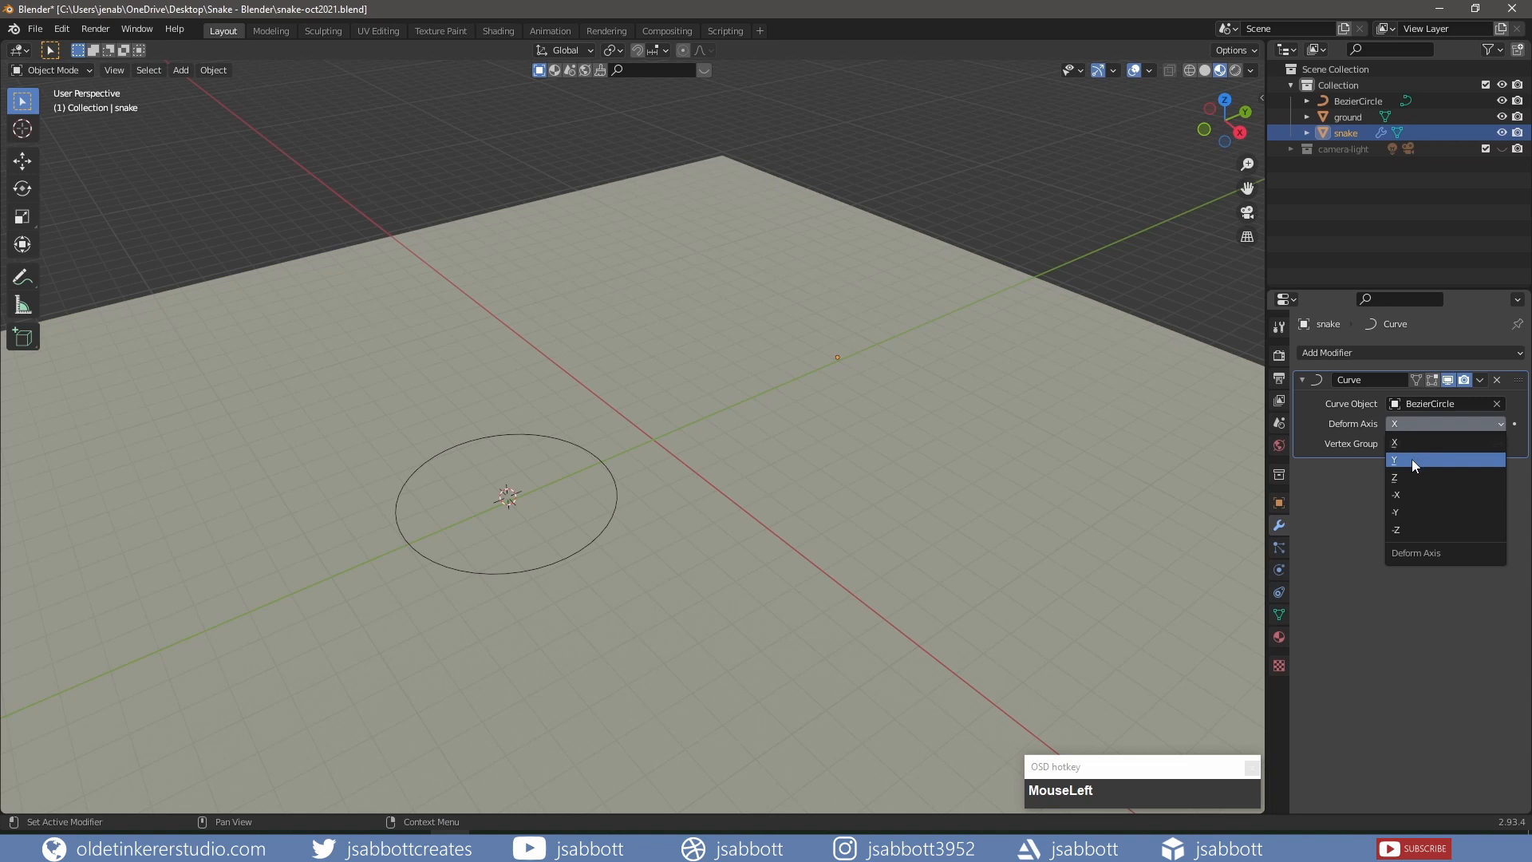
left_click(1410, 460)
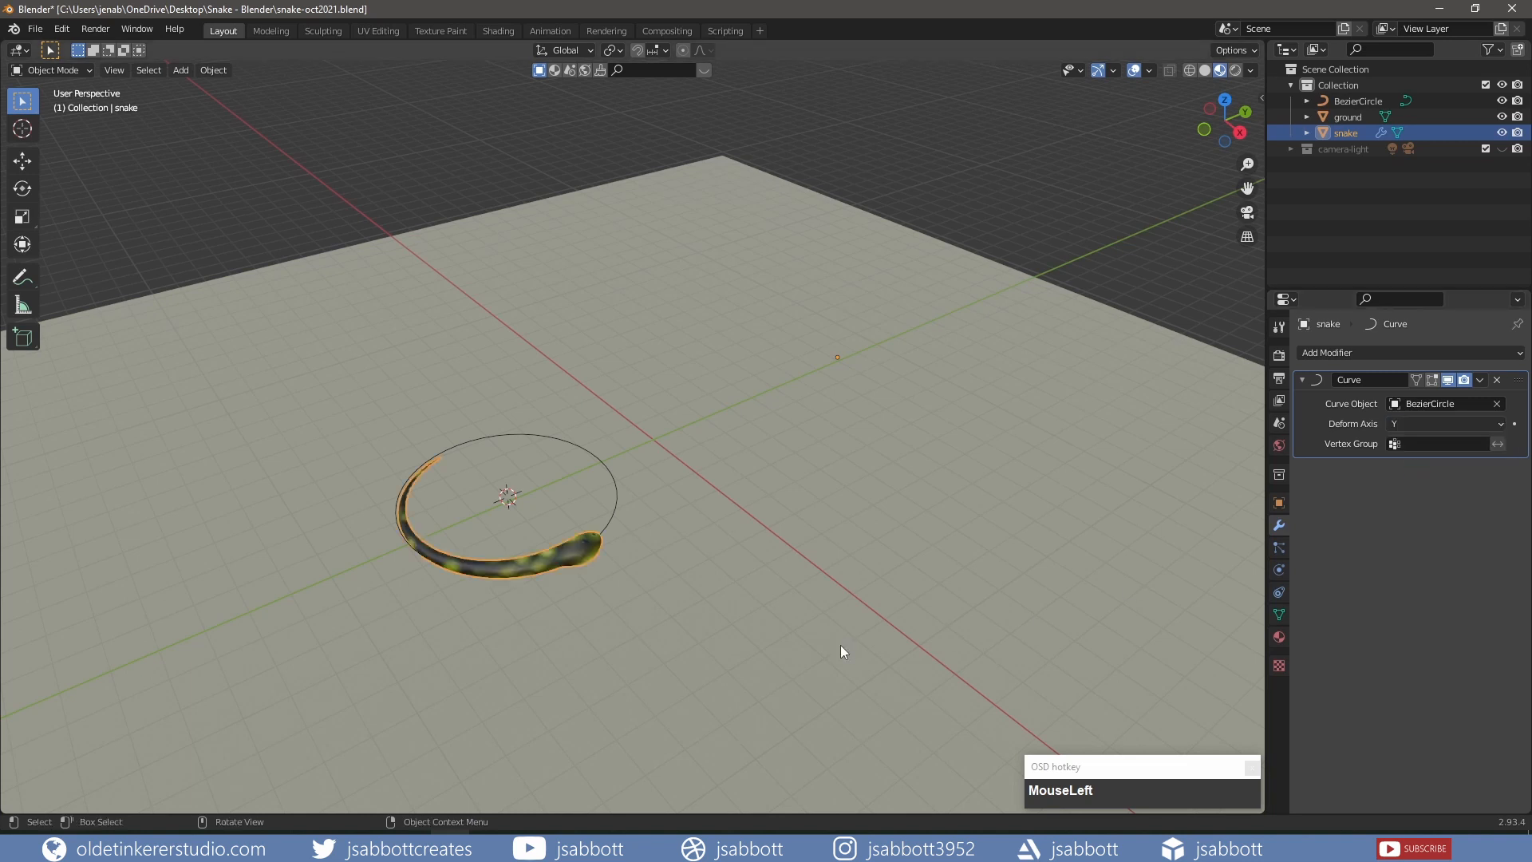
Scale the Bezier circle up freely to about 1.8 times its size.
left_click(613, 508)
key("s")
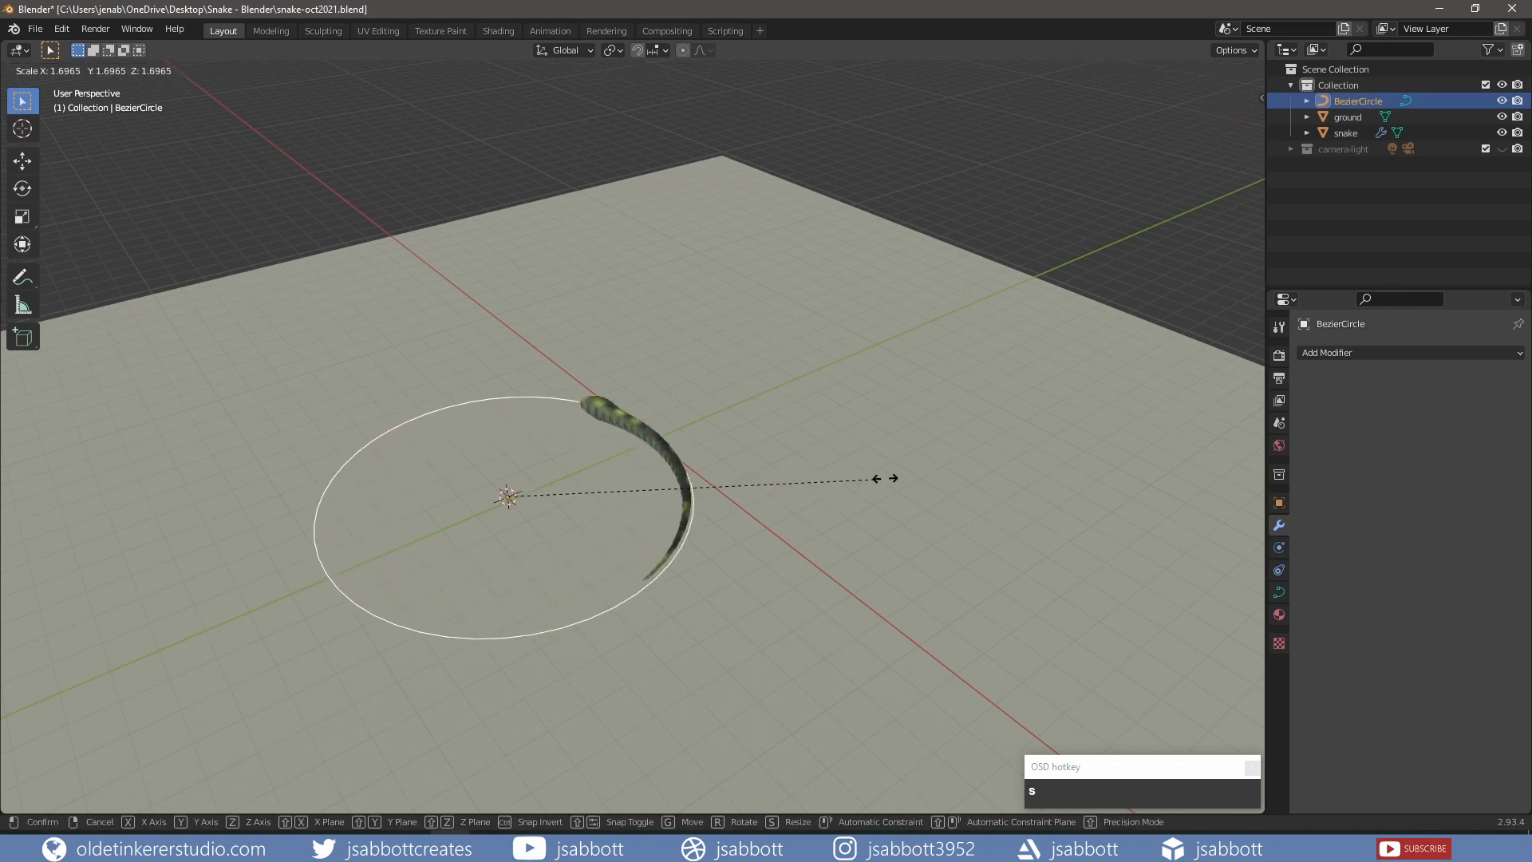
left_click(910, 476)
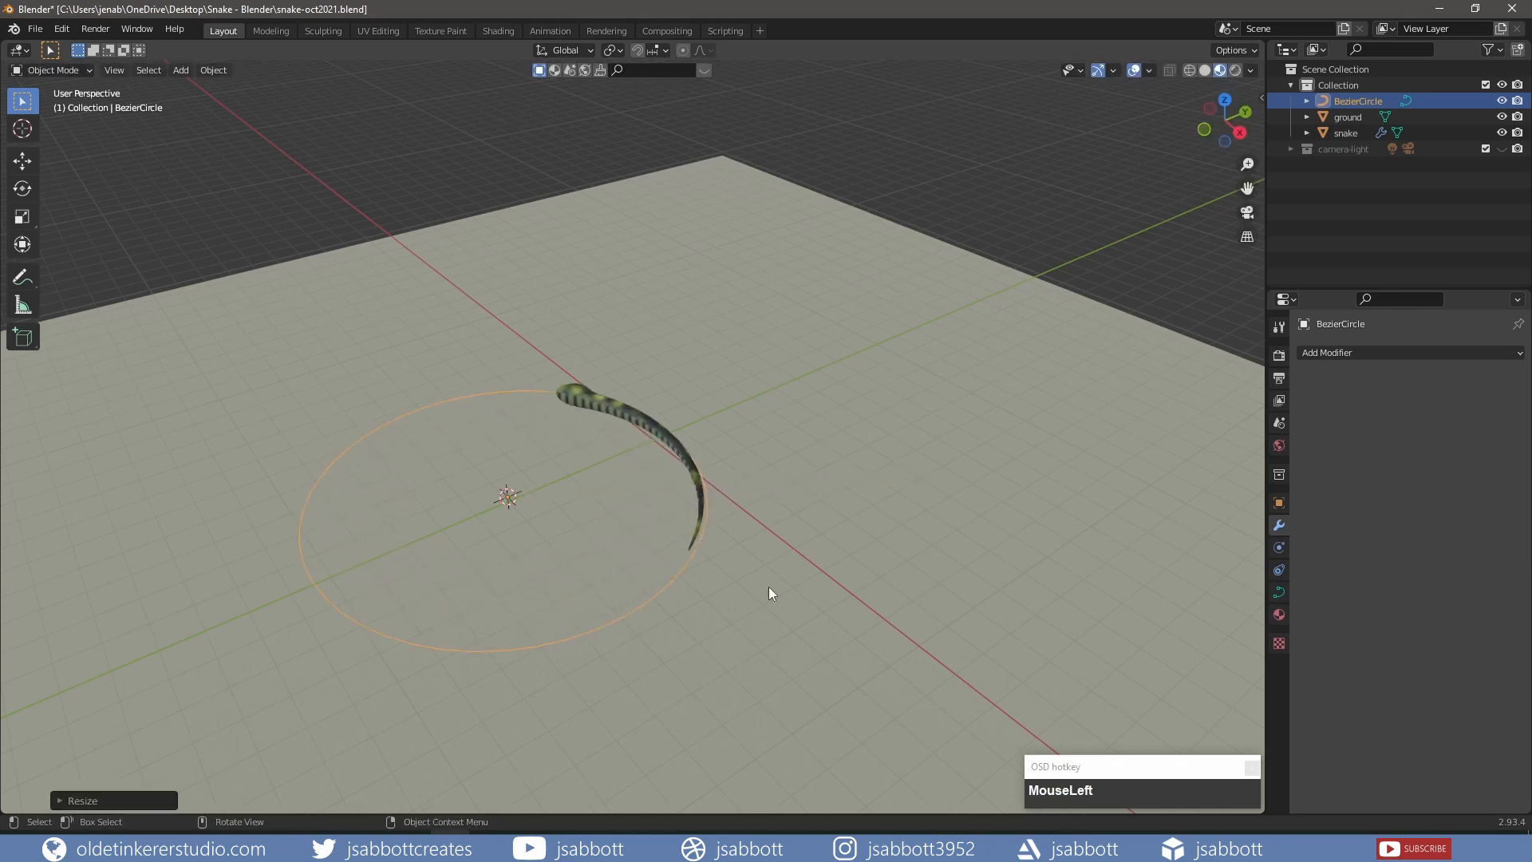
Rotate the snake 90° around the global Y axis so its belly faces the ground.
left_click(582, 399)
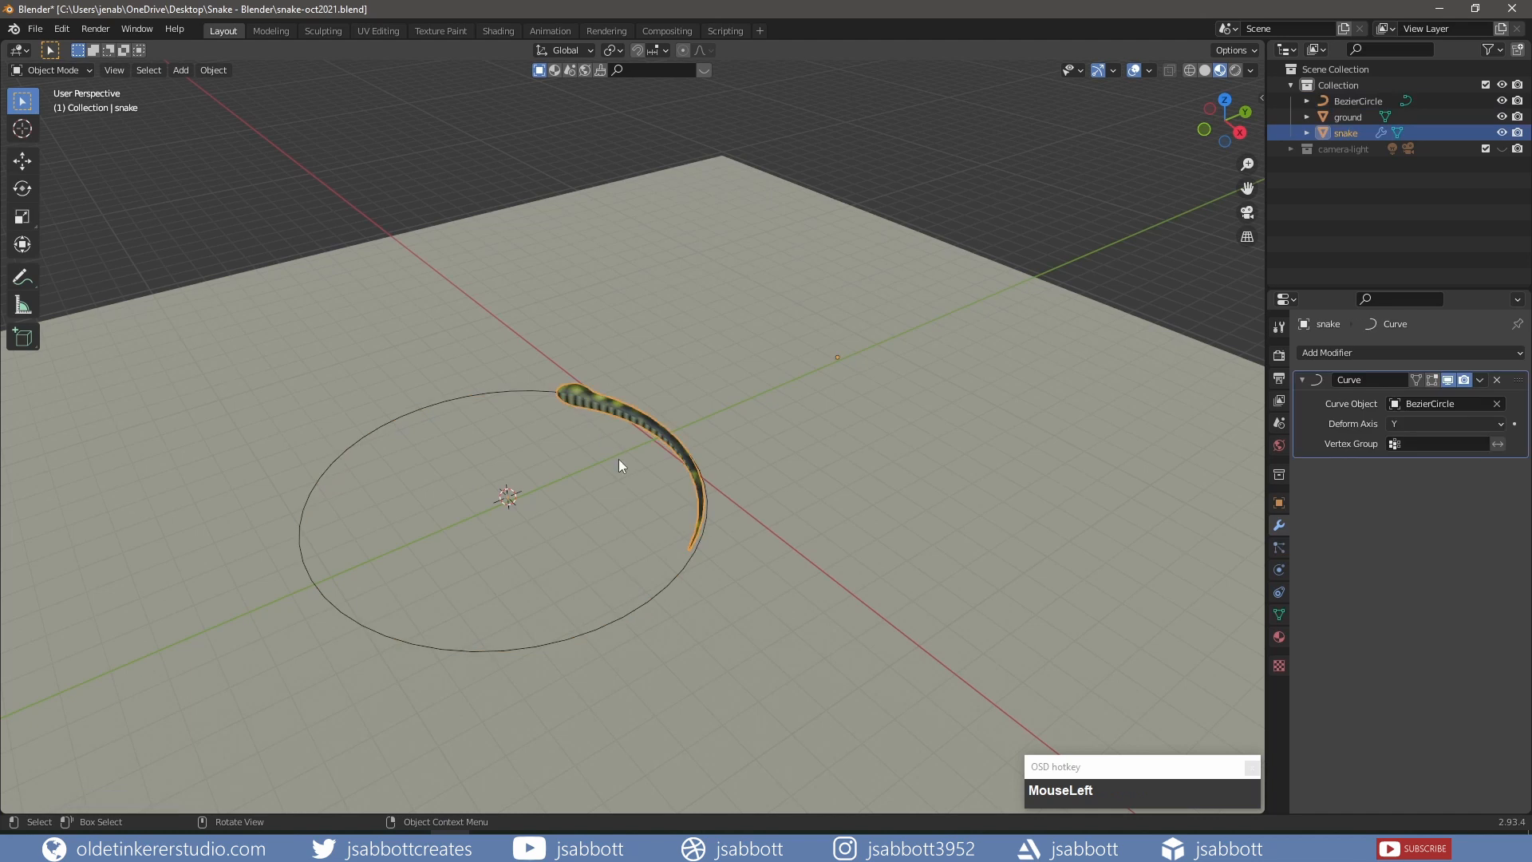
type("ry90")
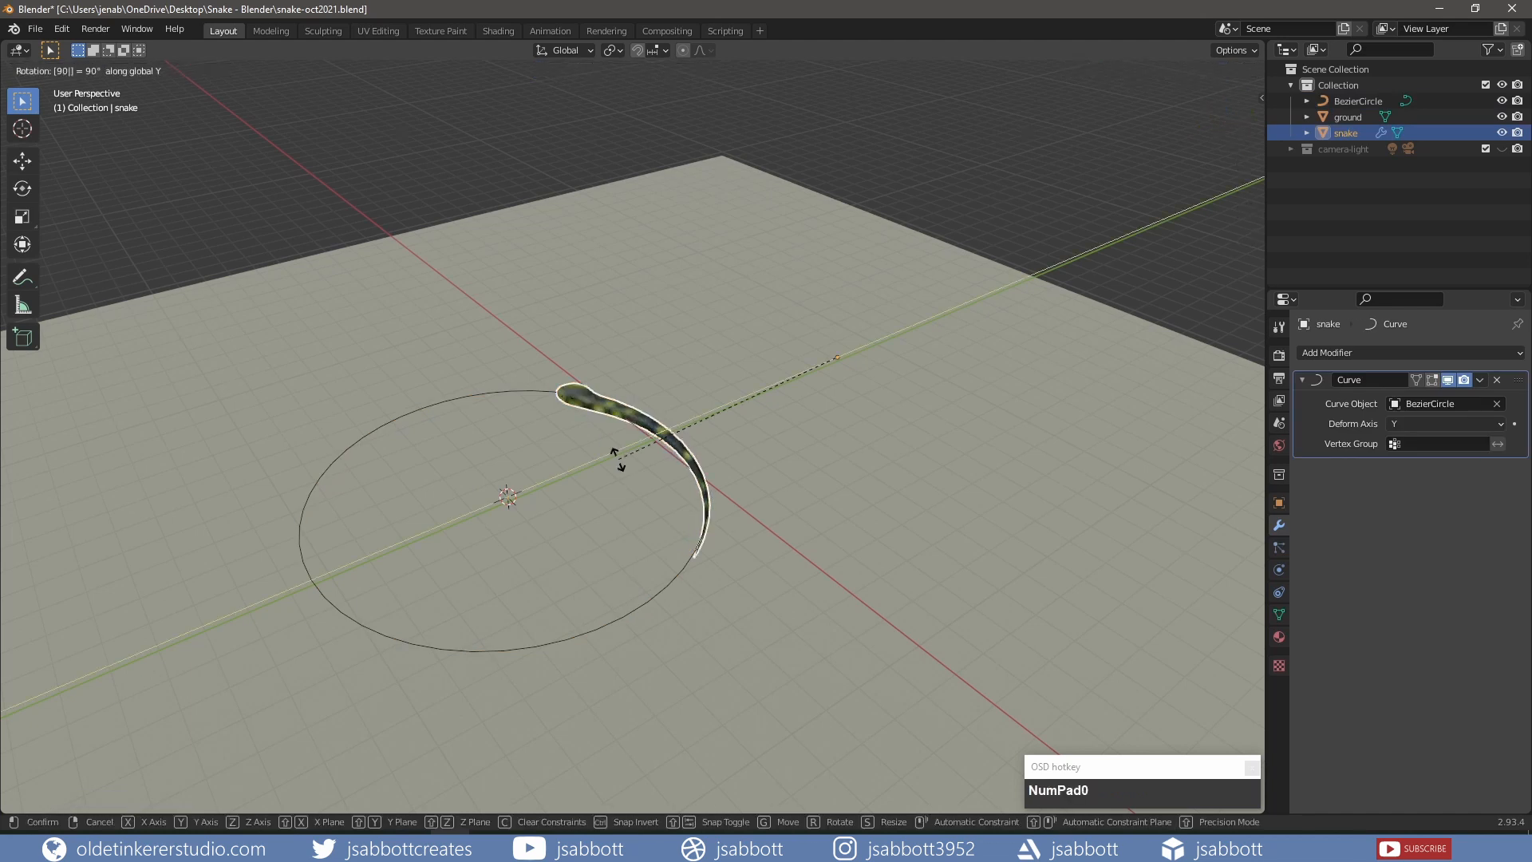
key("Return")
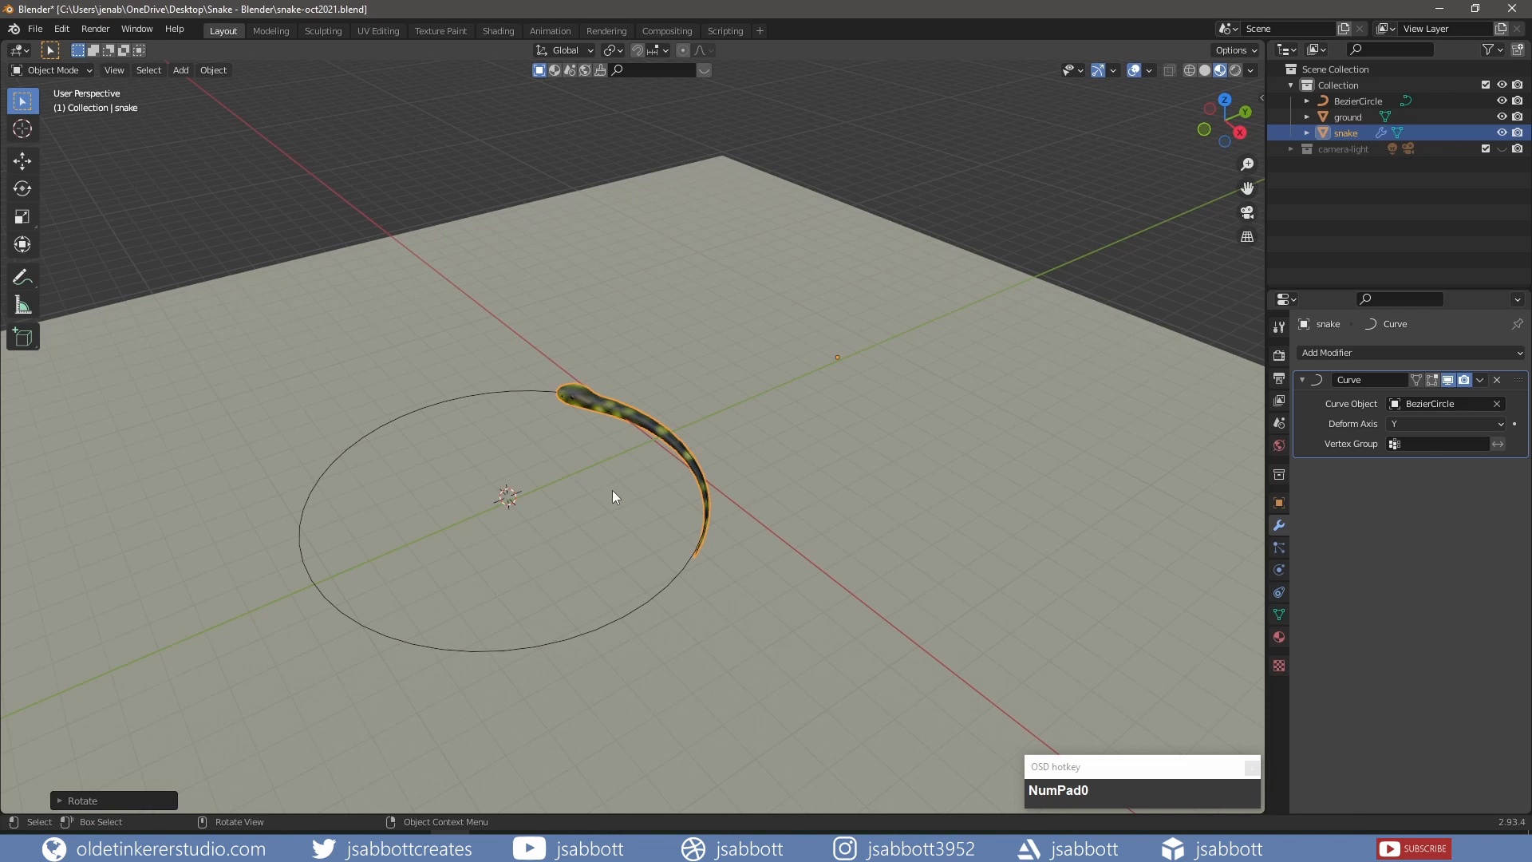
Subdivide all segments of the Bezier circle in Edit Mode with 3 cuts.
left_click(443, 398)
key("Tab")
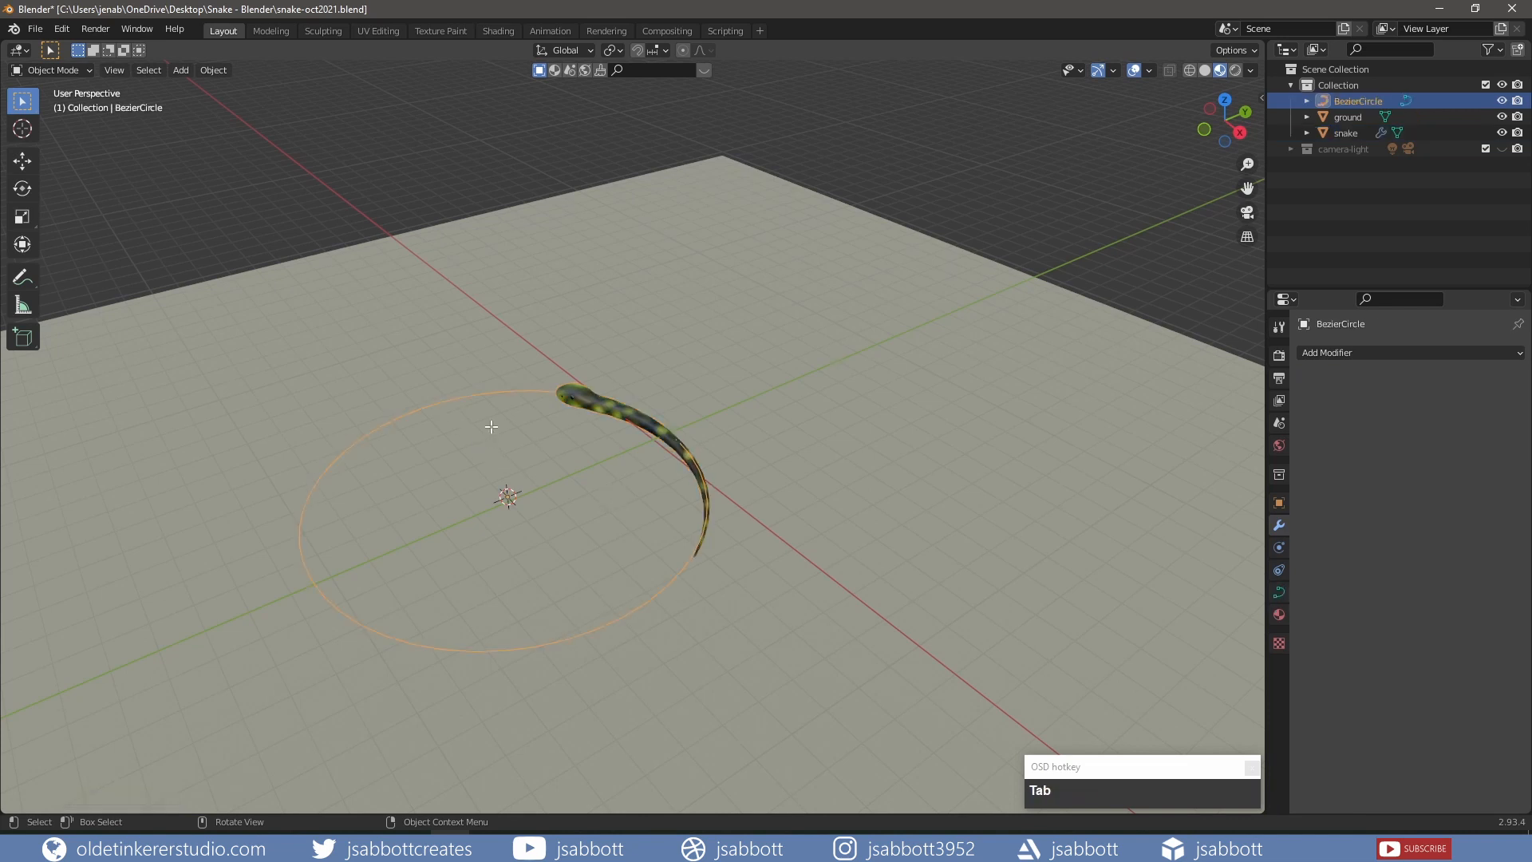
right_click(451, 407)
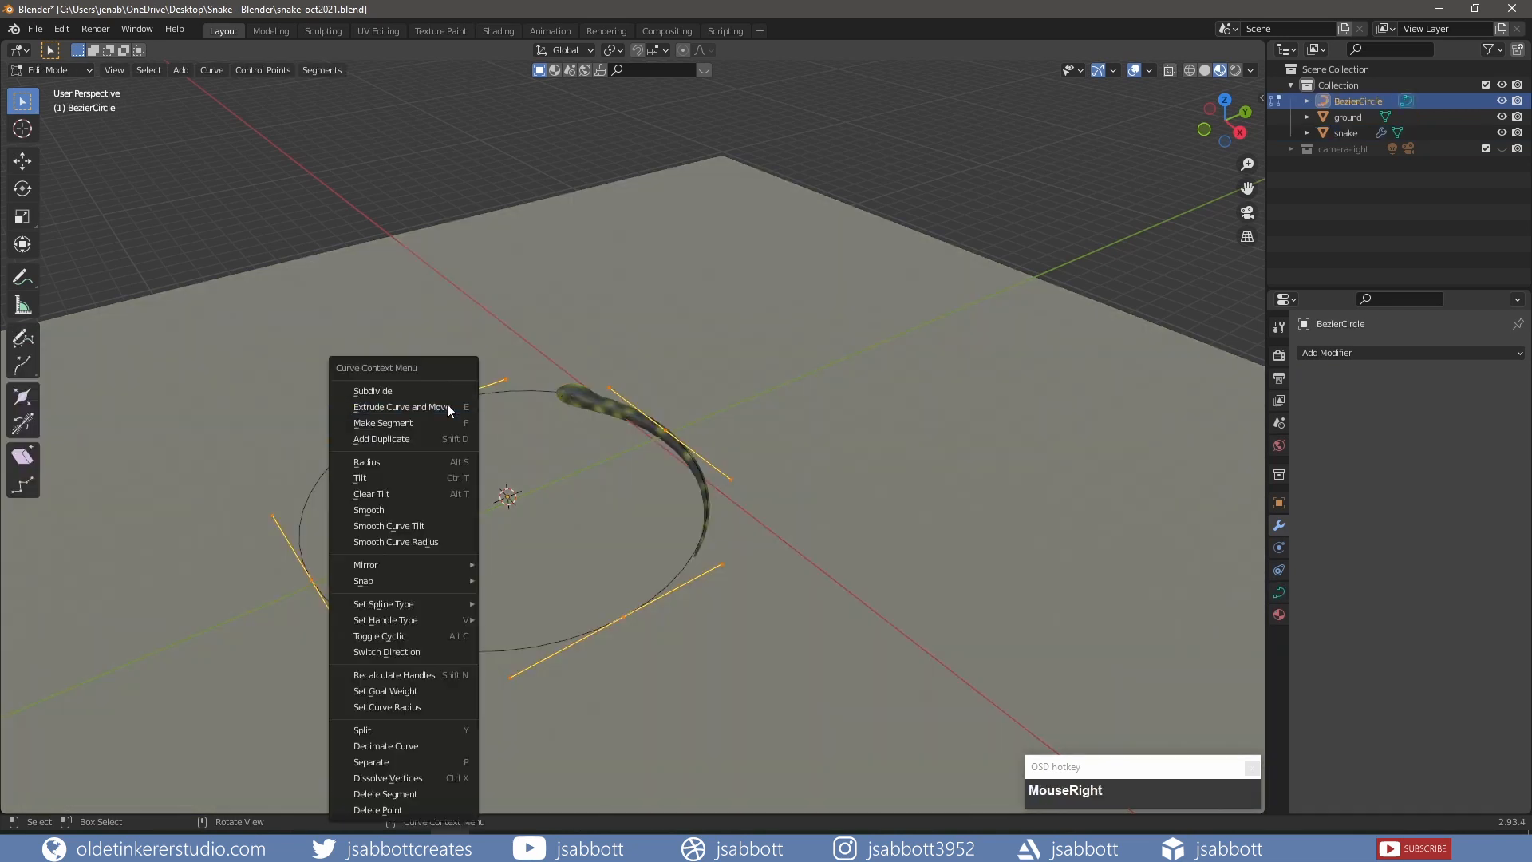
left_click(438, 394)
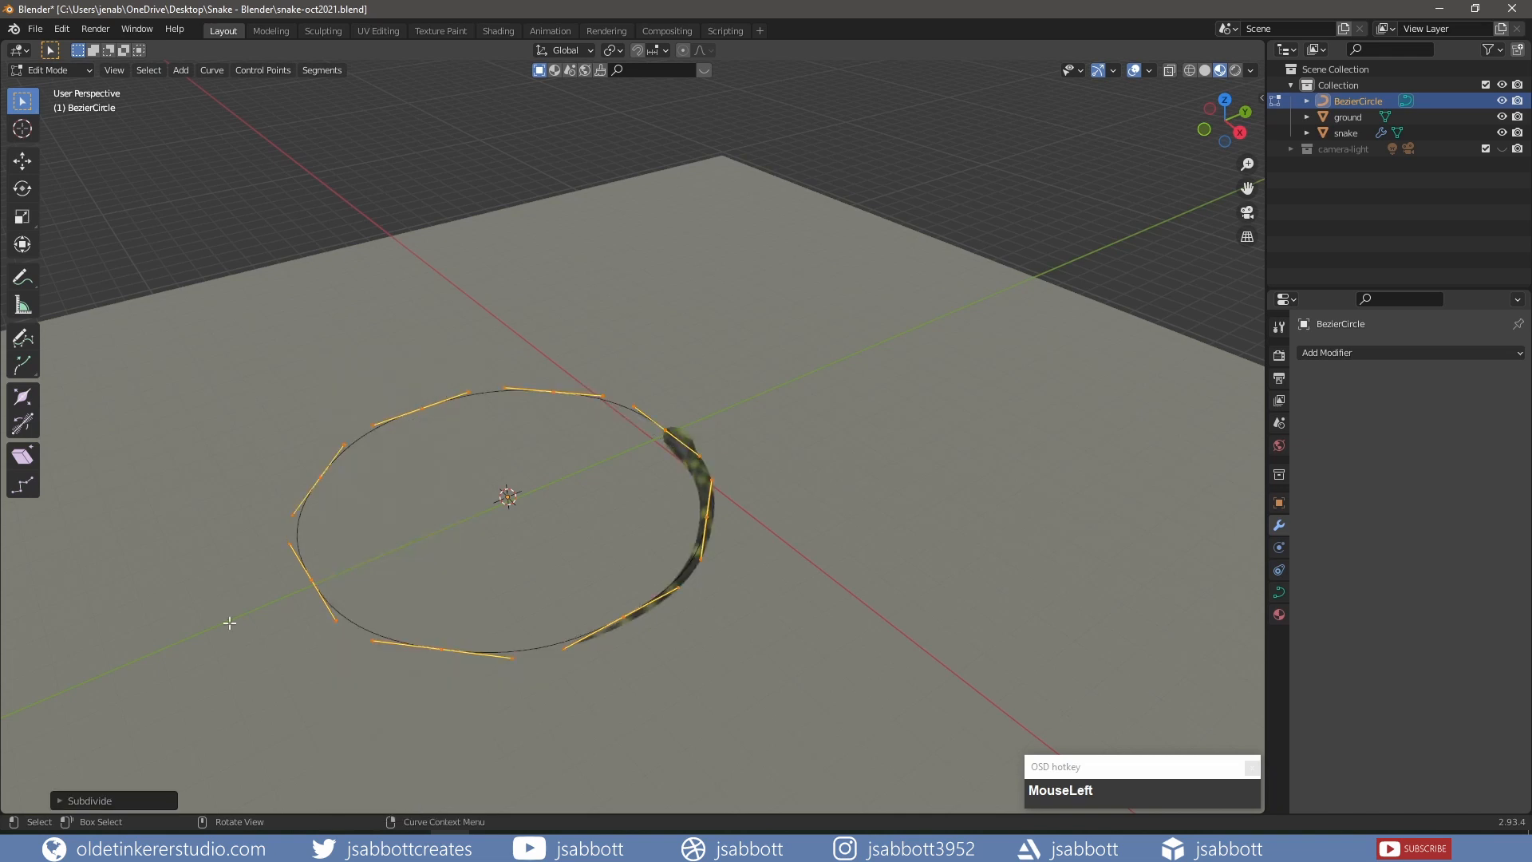
left_click(58, 800)
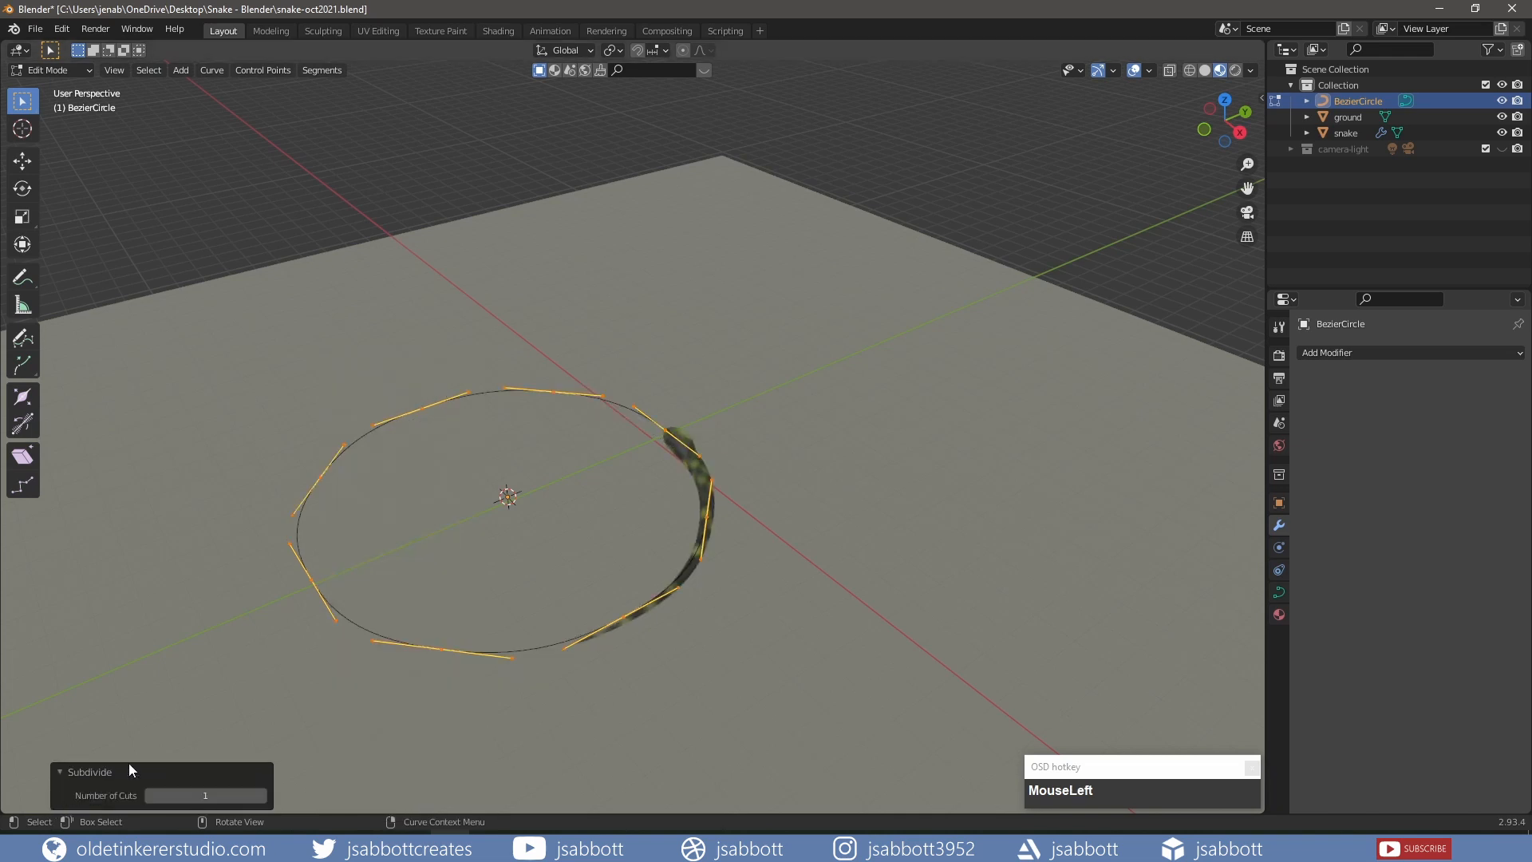
left_click(261, 795)
left_click(261, 795)
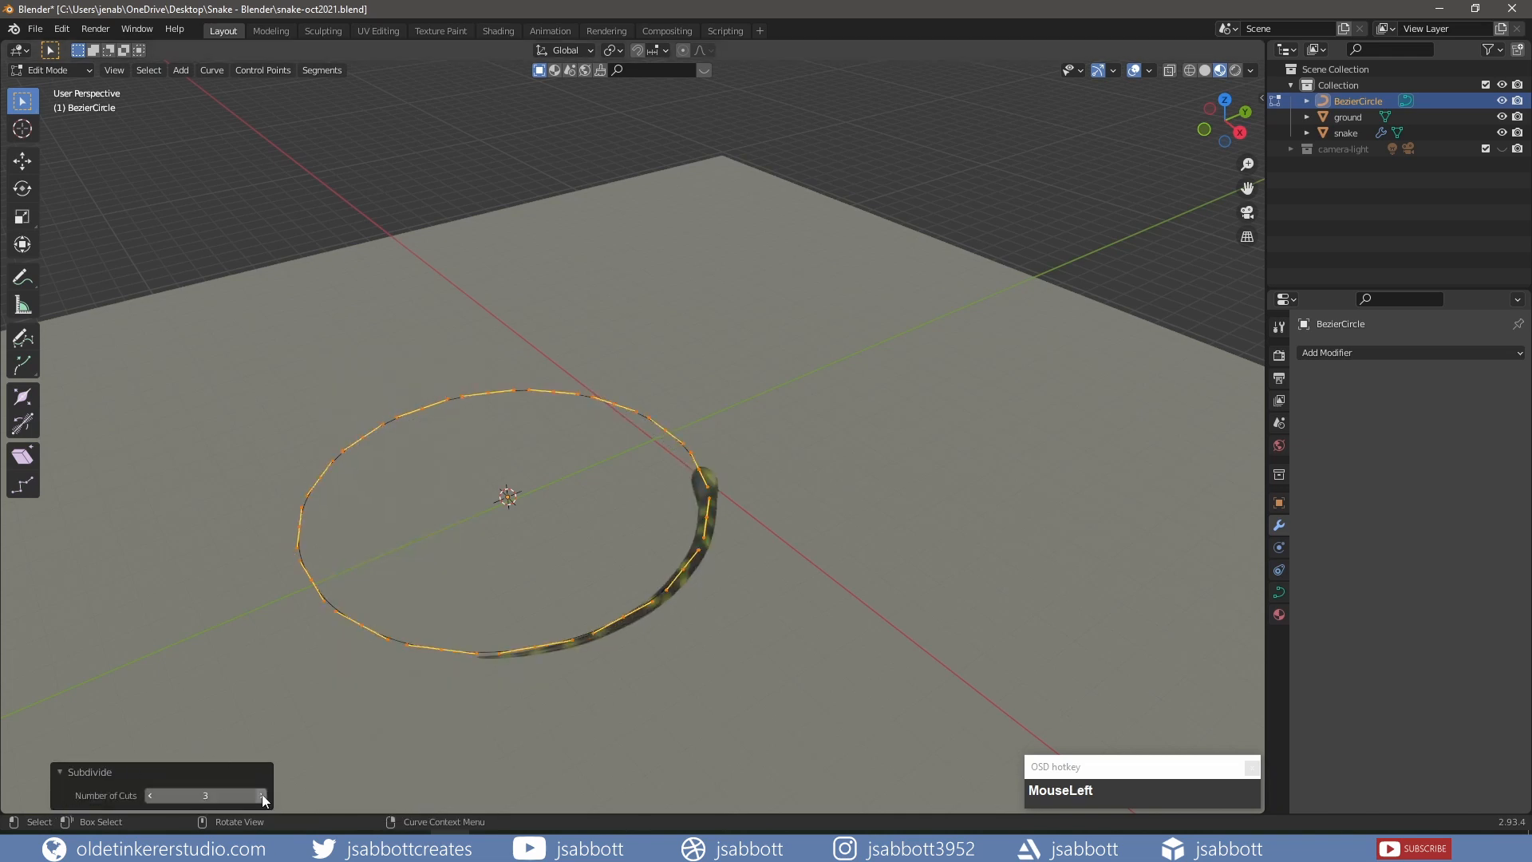
left_click(62, 772)
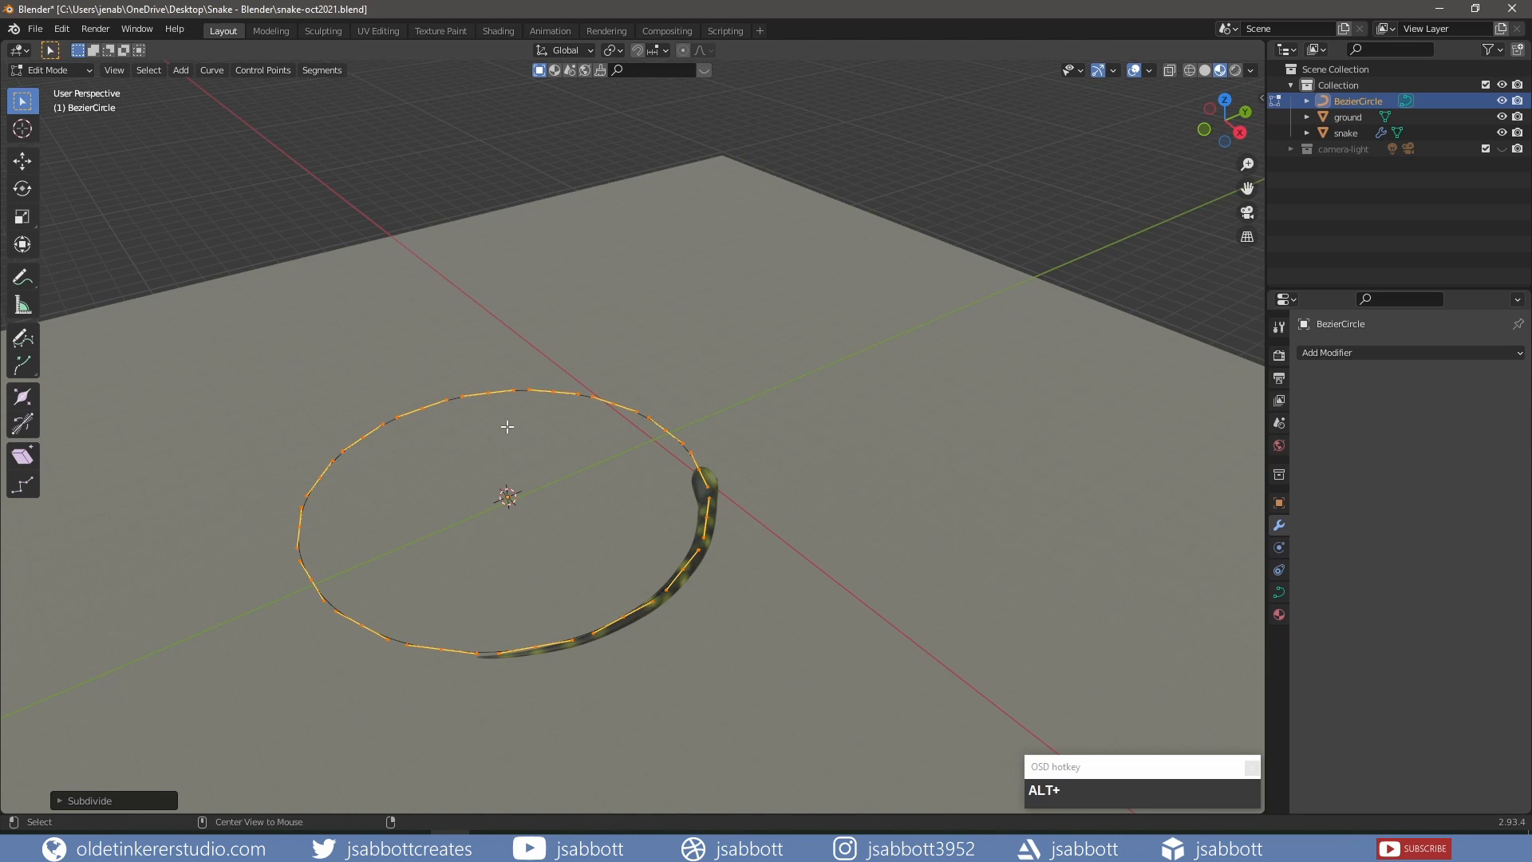
Move two adjacent control points on the circle side opposite the snake outward about 2 m, keeping their height locked.
key("alt+a")
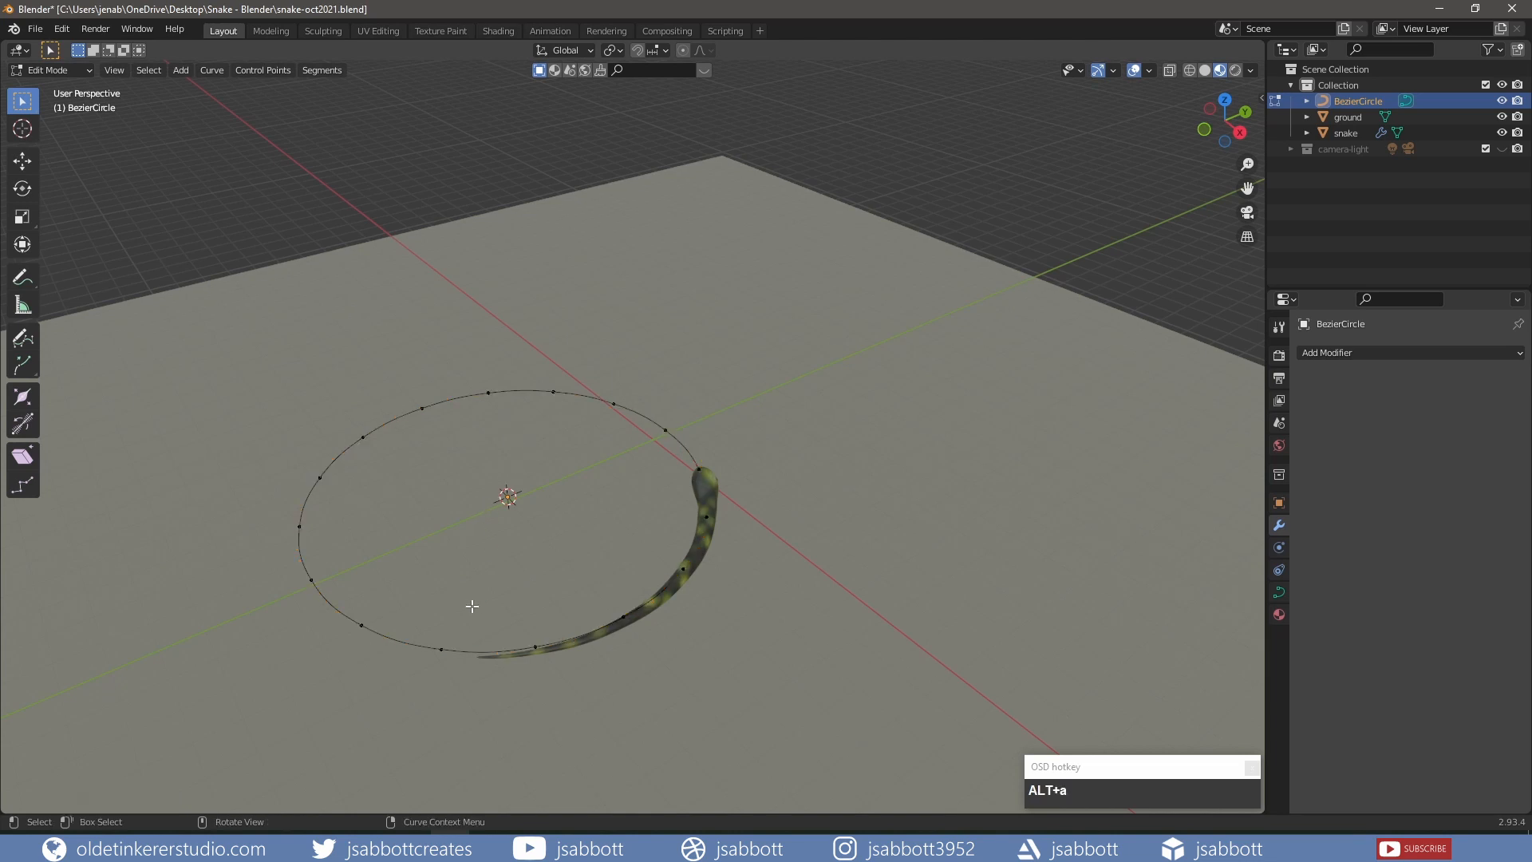
middle_click_drag(471, 606, 488, 530)
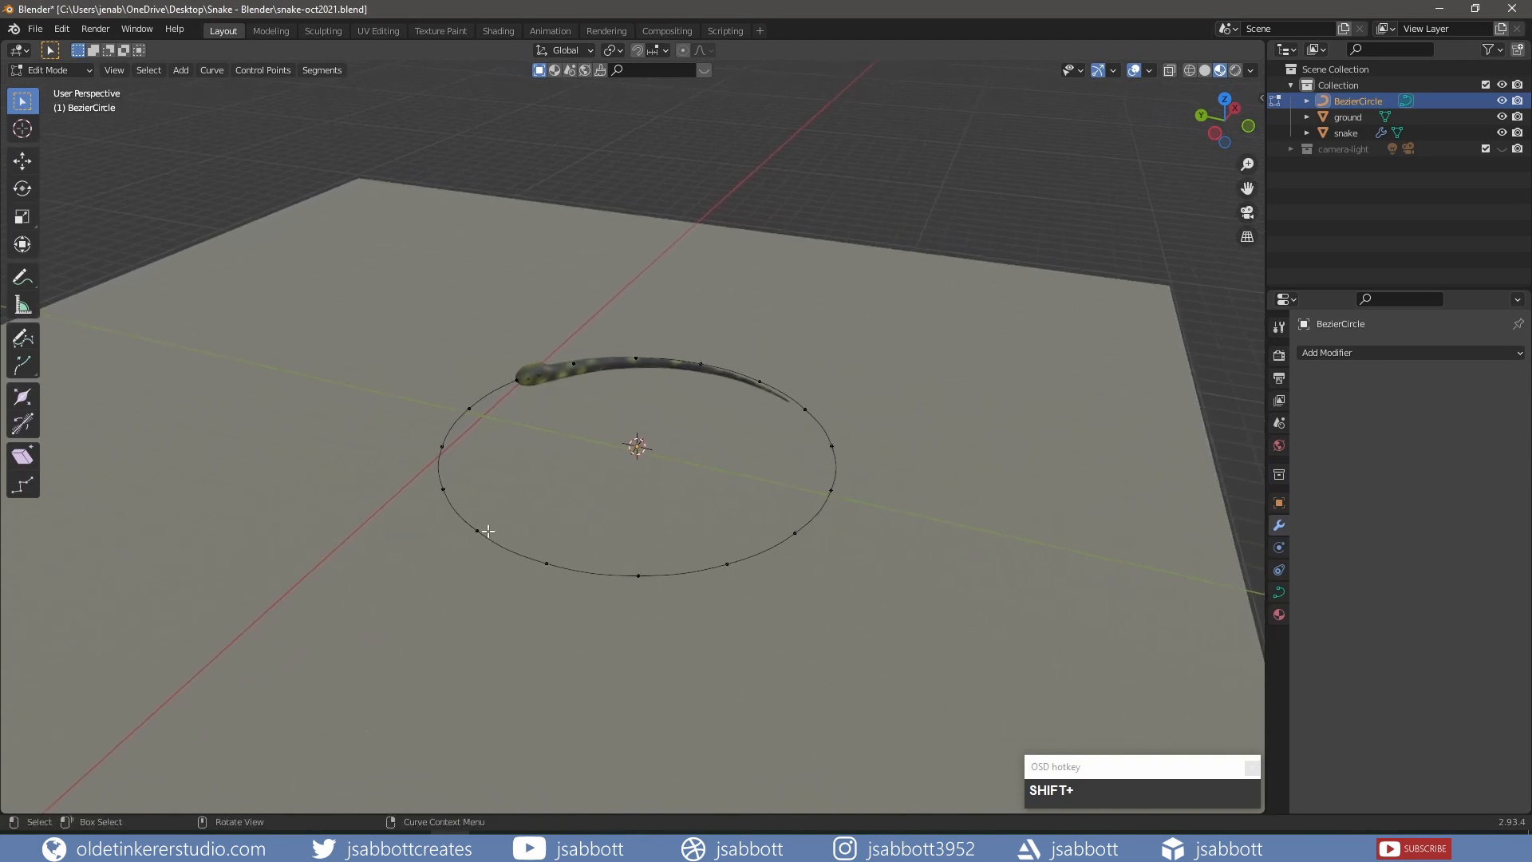
left_click(478, 530)
left_click(546, 564, "shift")
key("g")
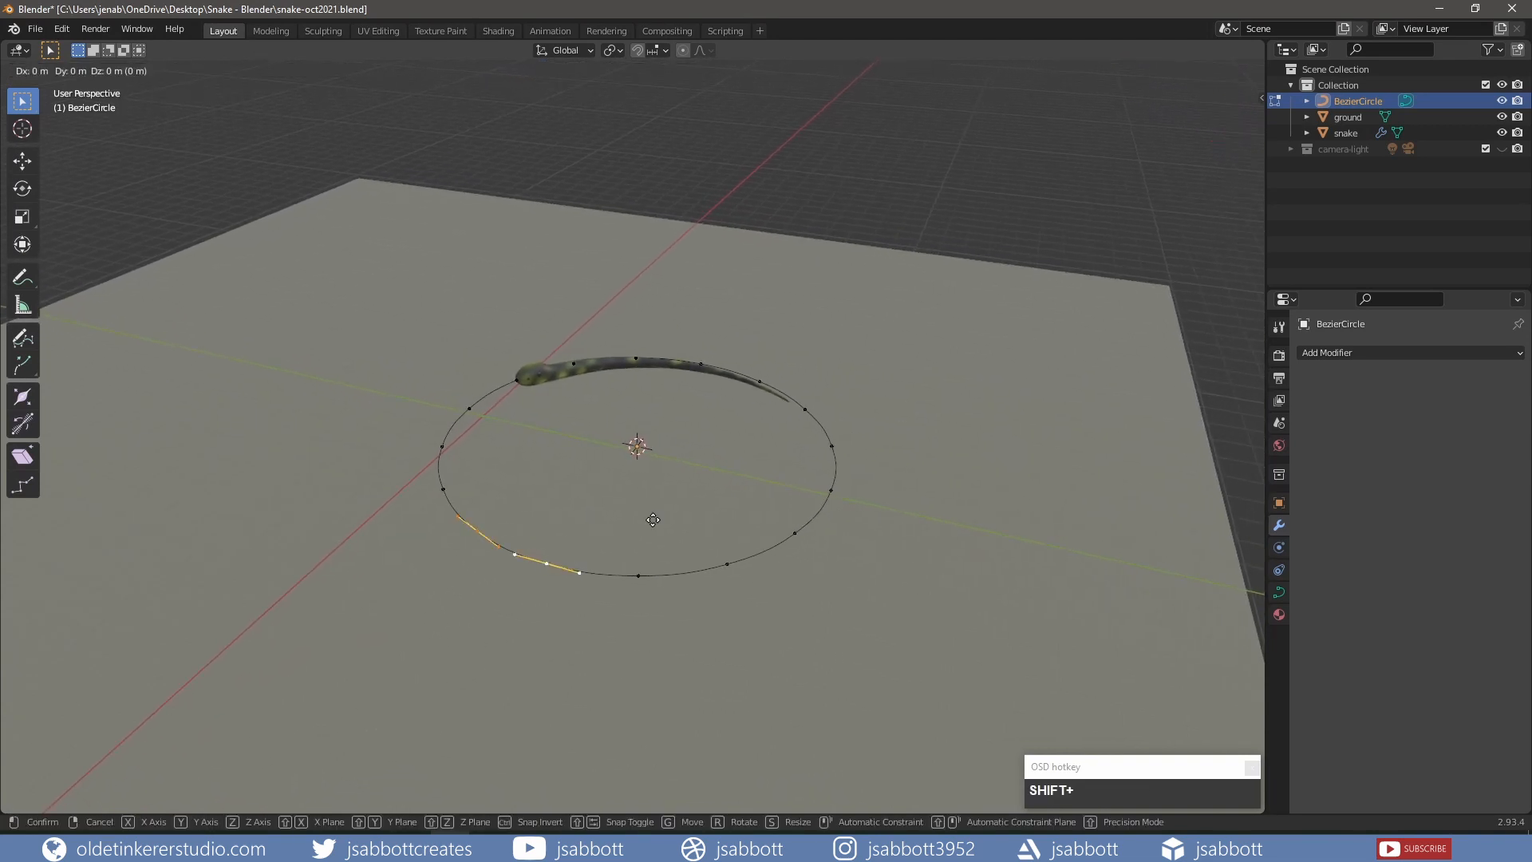
key("shift+z")
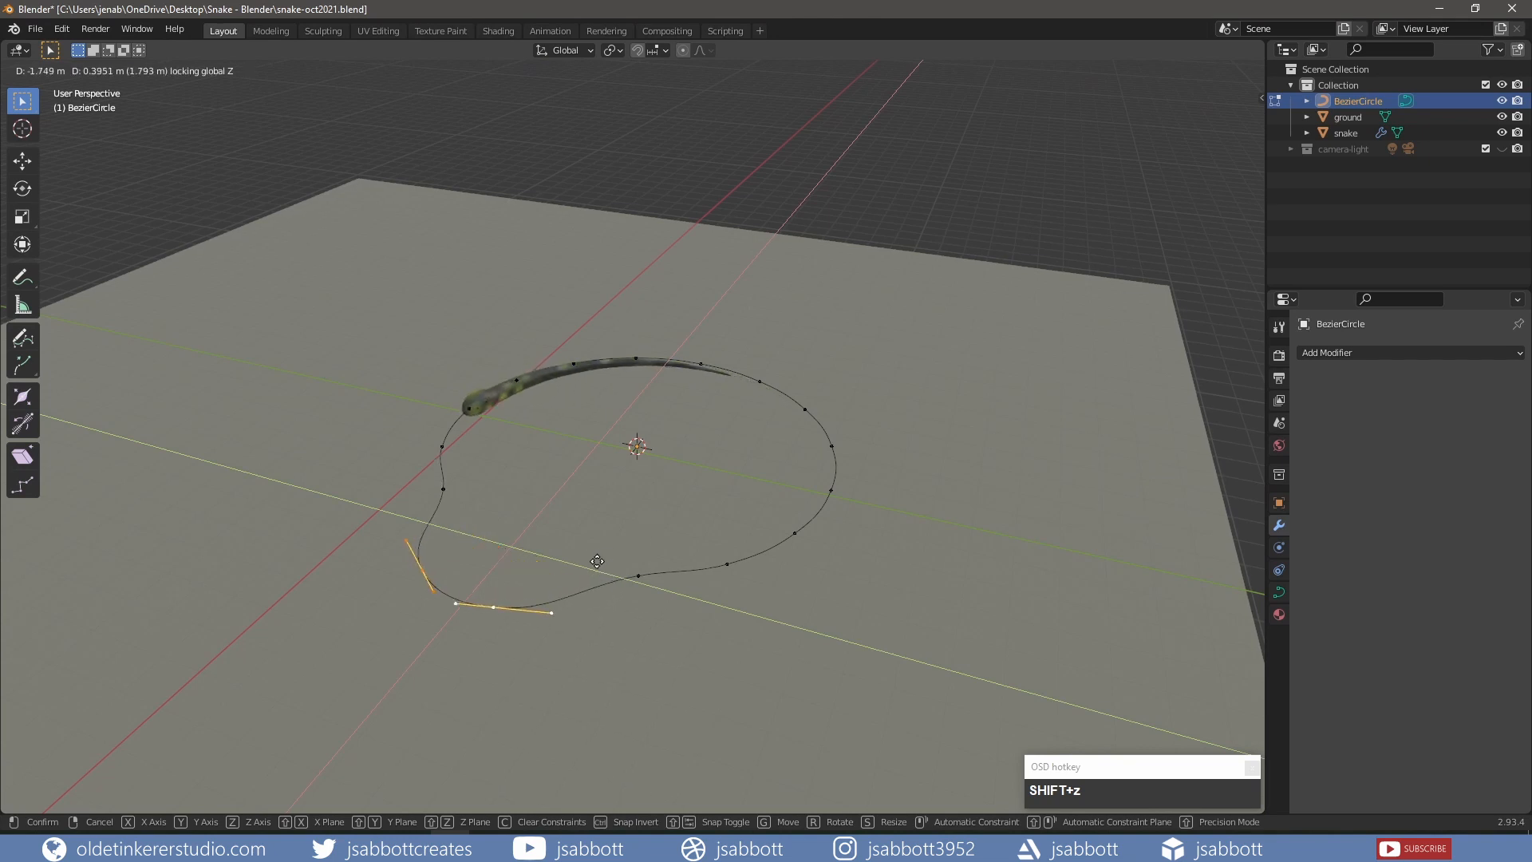
left_click(590, 565)
Move the single control point between the new bulge and the snake's head slightly inward, with Z locked.
left_click(443, 486)
key("g")
key("shift+z")
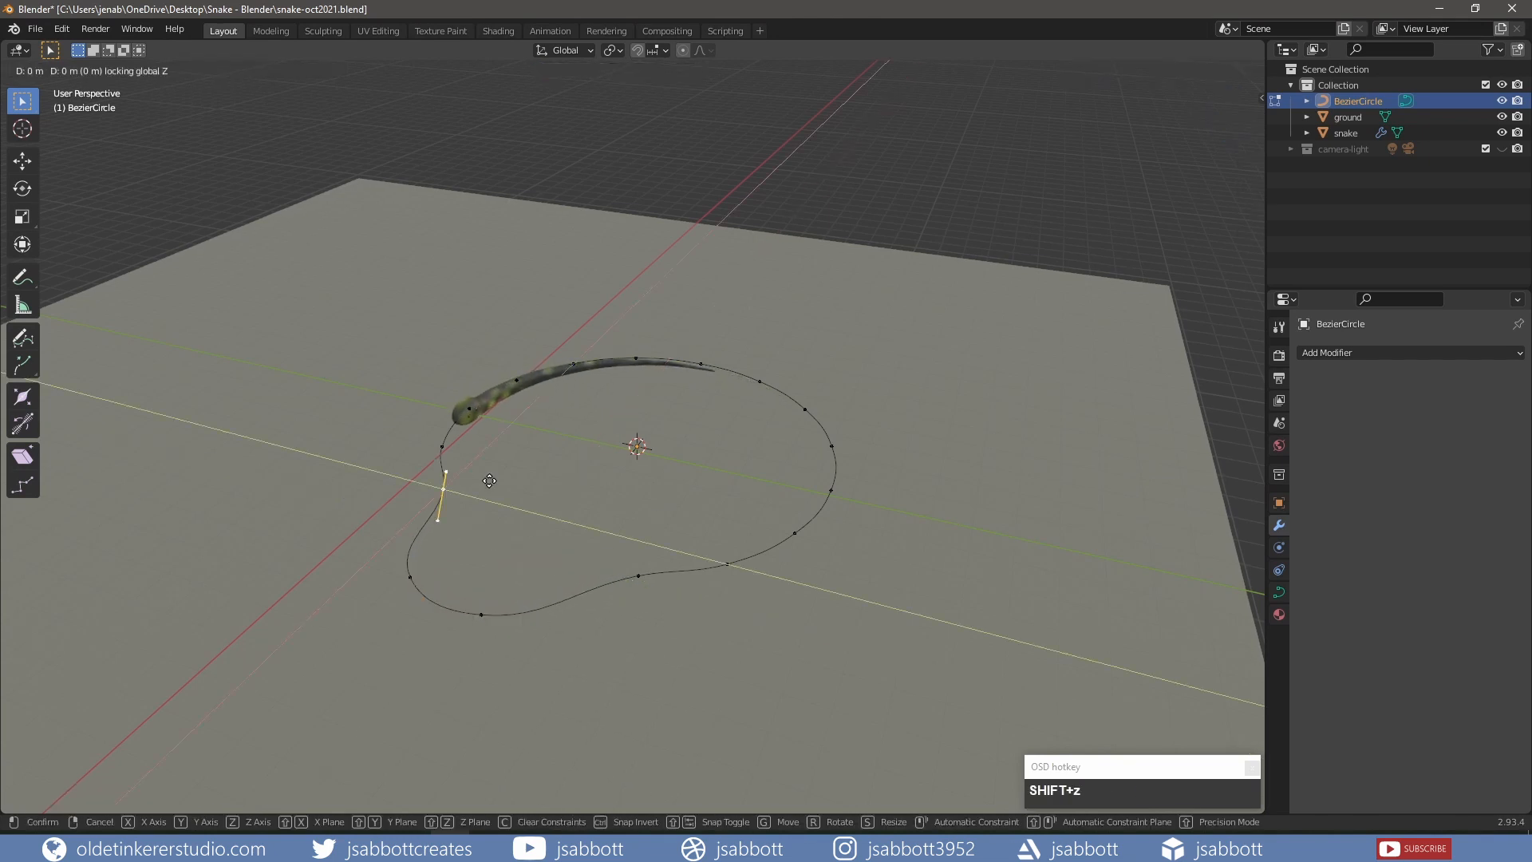
left_click(507, 480)
Move the three adjacent control points on the curve's near right side outward together, keeping their height locked, to form a second bulge.
left_click(638, 575)
left_click(727, 565, "shift")
left_click(795, 533, "shift")
key("g")
key("shift+z")
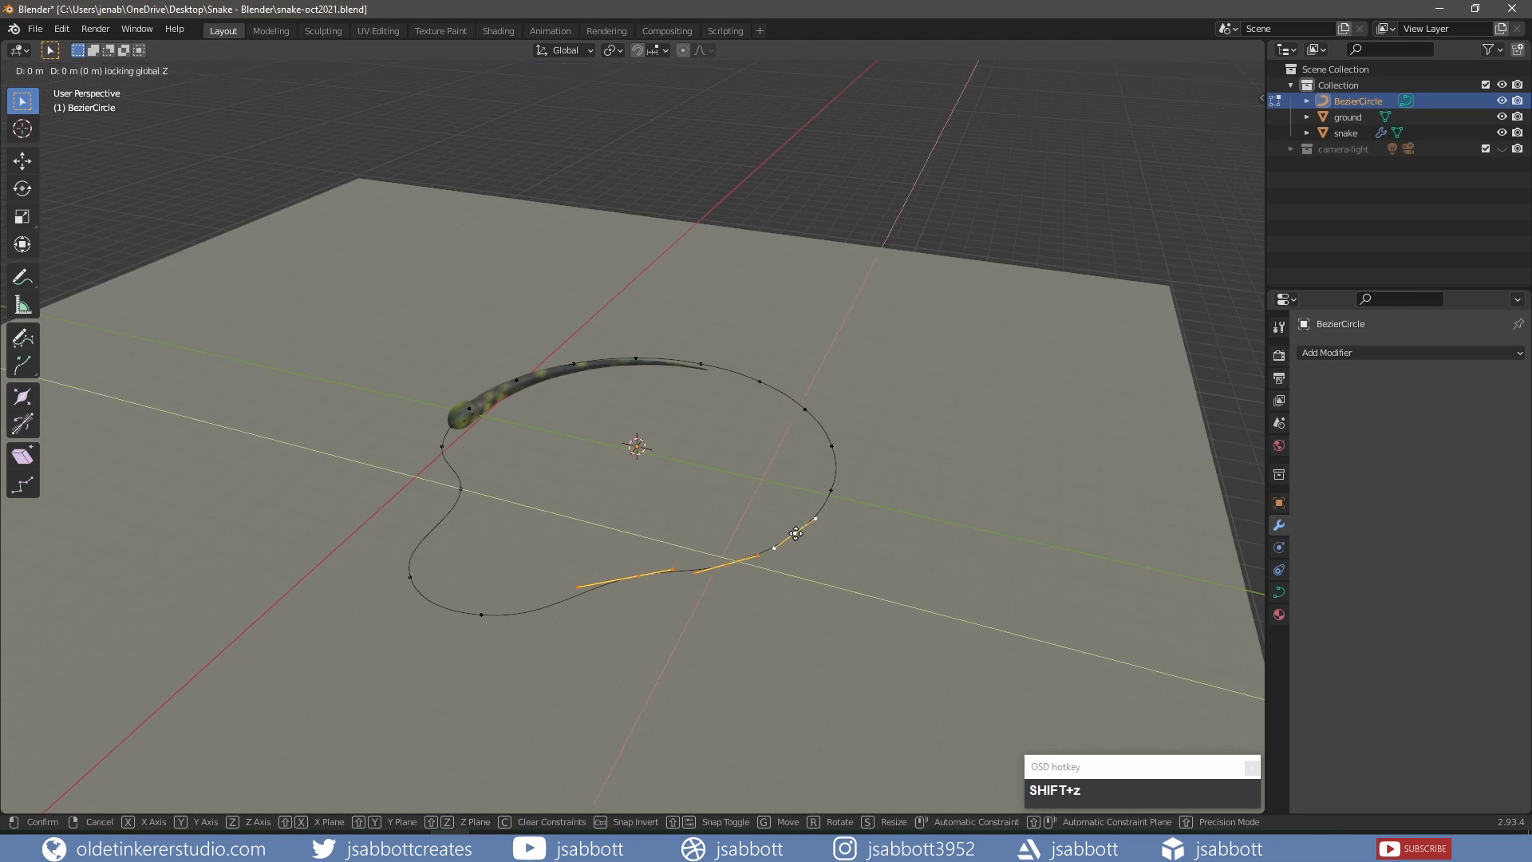
left_click(922, 576)
Move the two adjacent control points on the curve's far right side outward with Z locked to form another bulge.
left_click(779, 389)
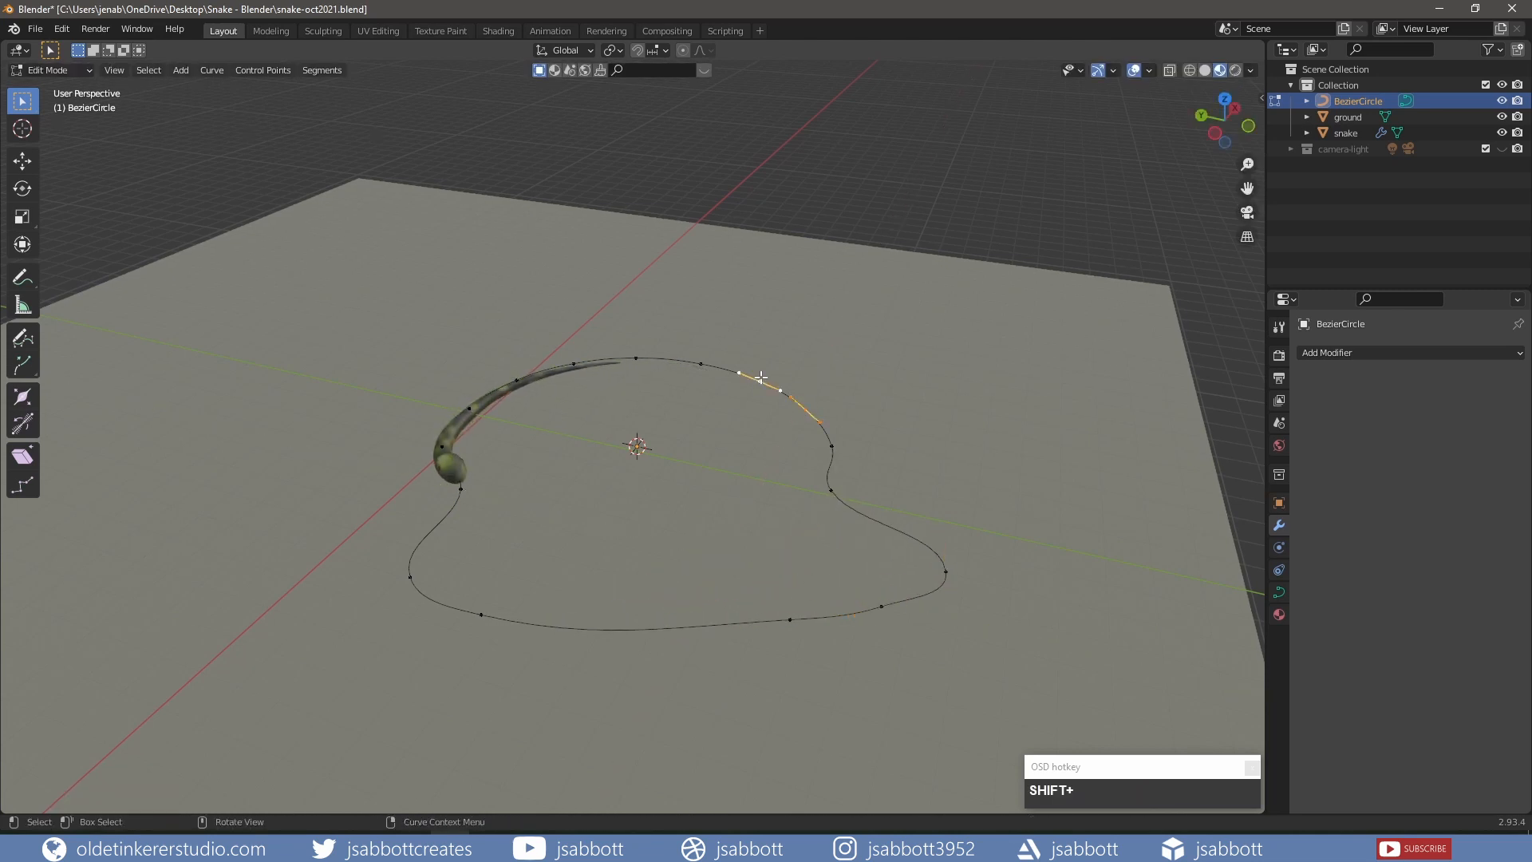
key("g")
key("shift+z")
left_click(790, 313)
Move the control point below the far right bulge outward about 0.9 m and its neighbour in the dip slightly outward, with Z locked.
left_click(832, 445)
key("g")
key("shift+z")
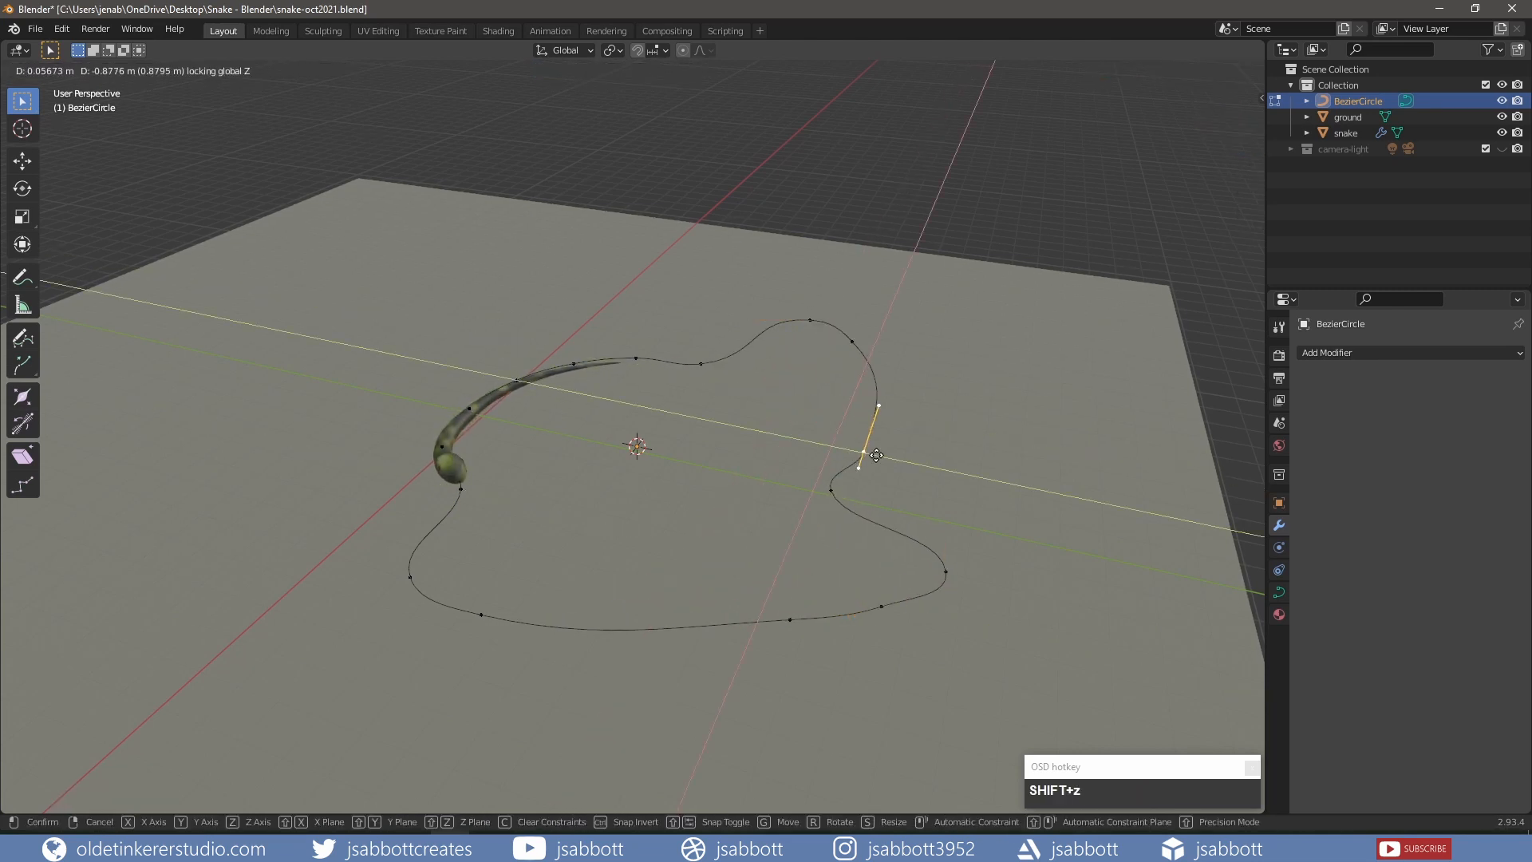
left_click(876, 455)
left_click(830, 491)
key("g")
key("shift+z")
left_click(845, 492)
Move the two control points along the snake's mid-body slightly outward and the one near its tail inward, with Z locked.
left_click(517, 382)
left_click(471, 409, "shift")
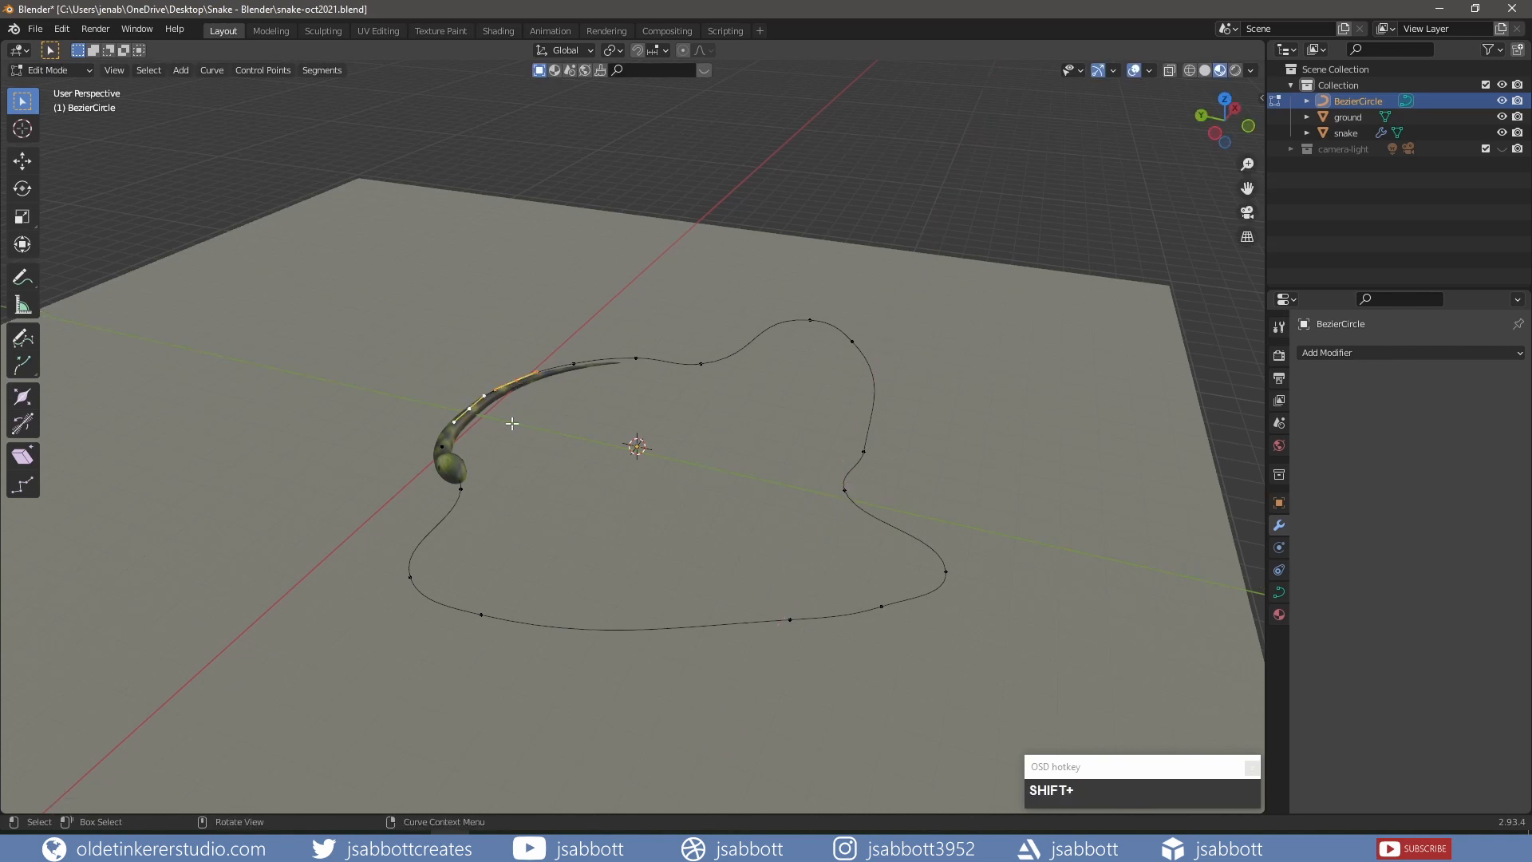
key("g")
key("shift+z")
left_click(621, 326)
key("g")
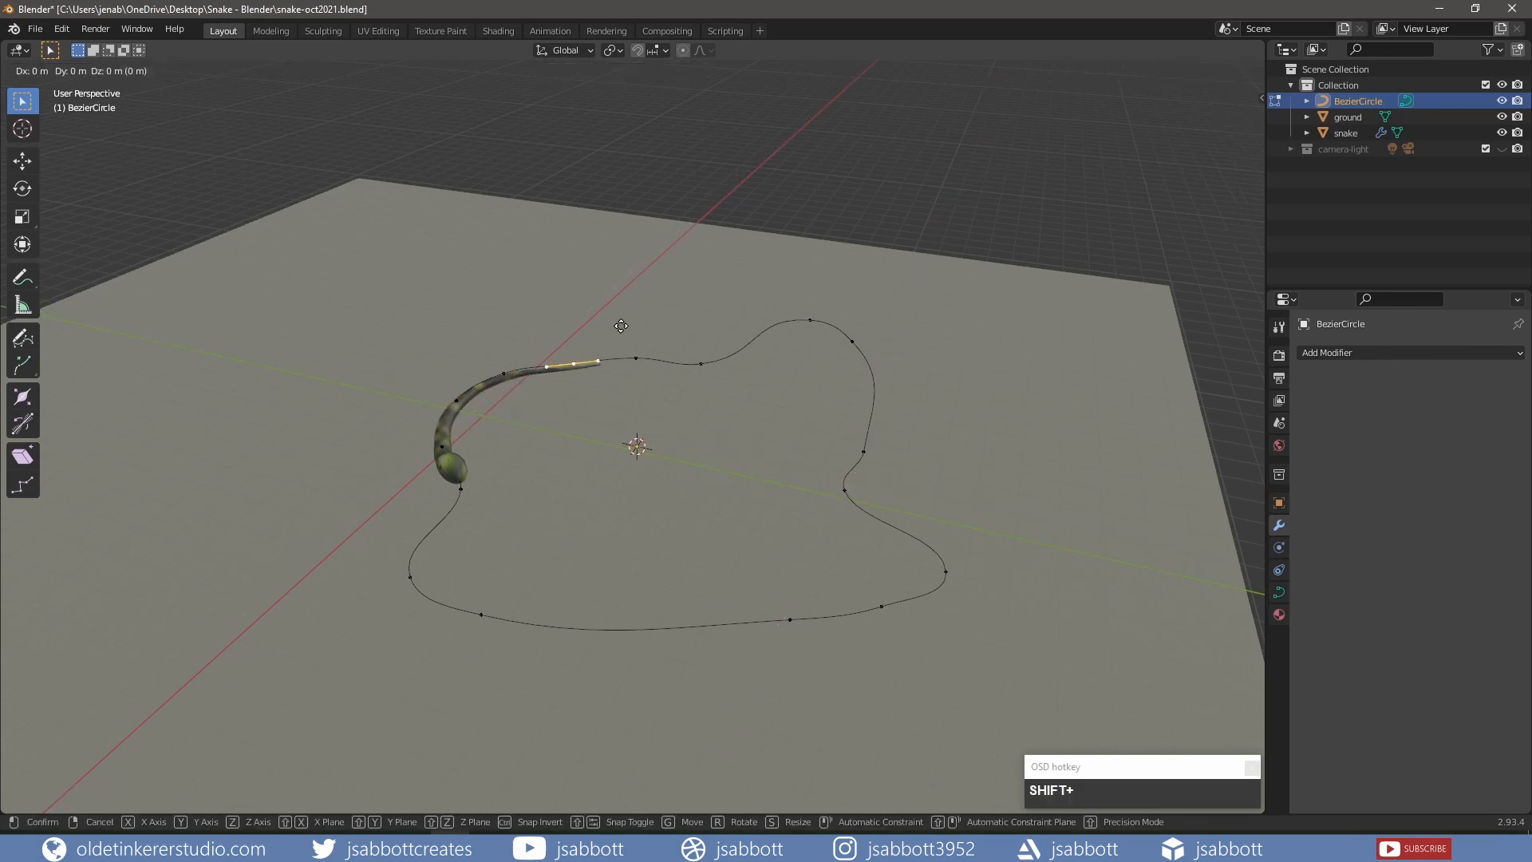
key("shift+z")
left_click(631, 355)
Move the control point just behind the snake's head inward with Z locked and return to Object Mode.
left_click(445, 448)
key("g")
key("shift+z")
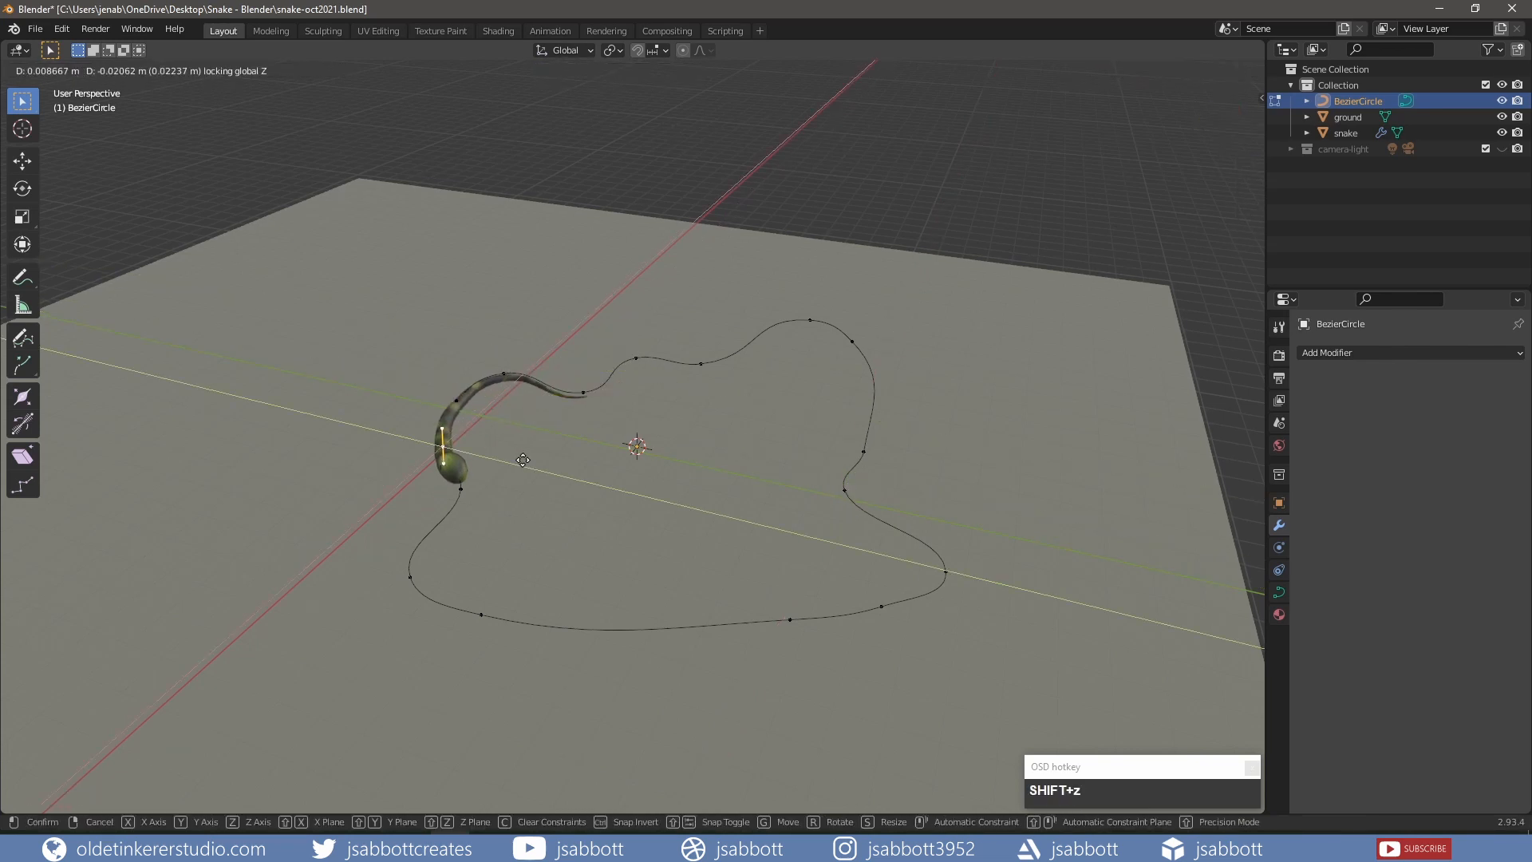
left_click(615, 475)
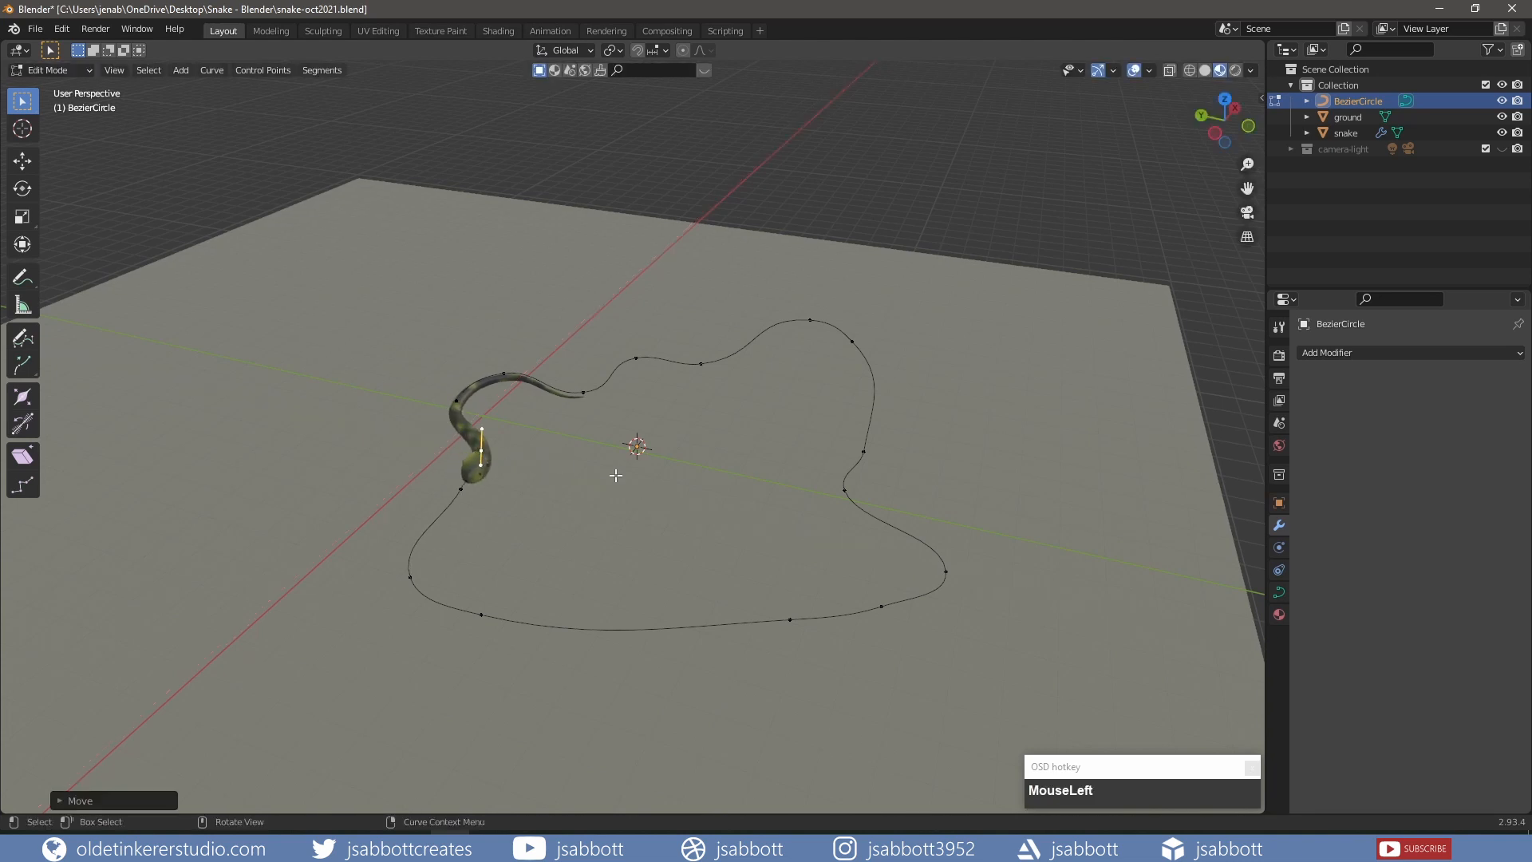
key("Tab")
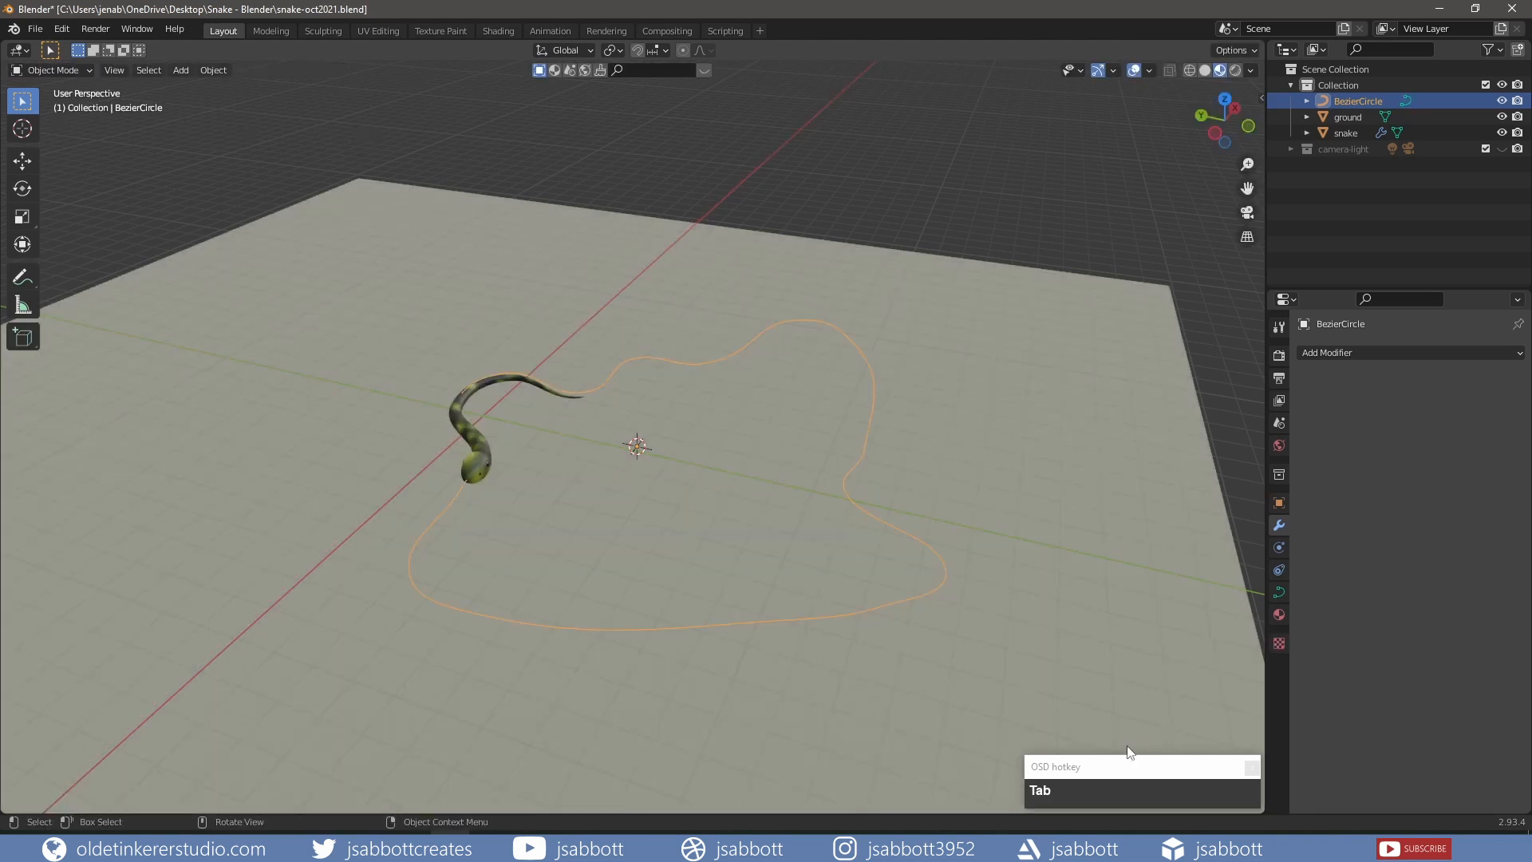
Split a narrow area off below the 3D viewport and turn it into a Dope Sheet.
left_click_drag(1123, 768, 1109, 651)
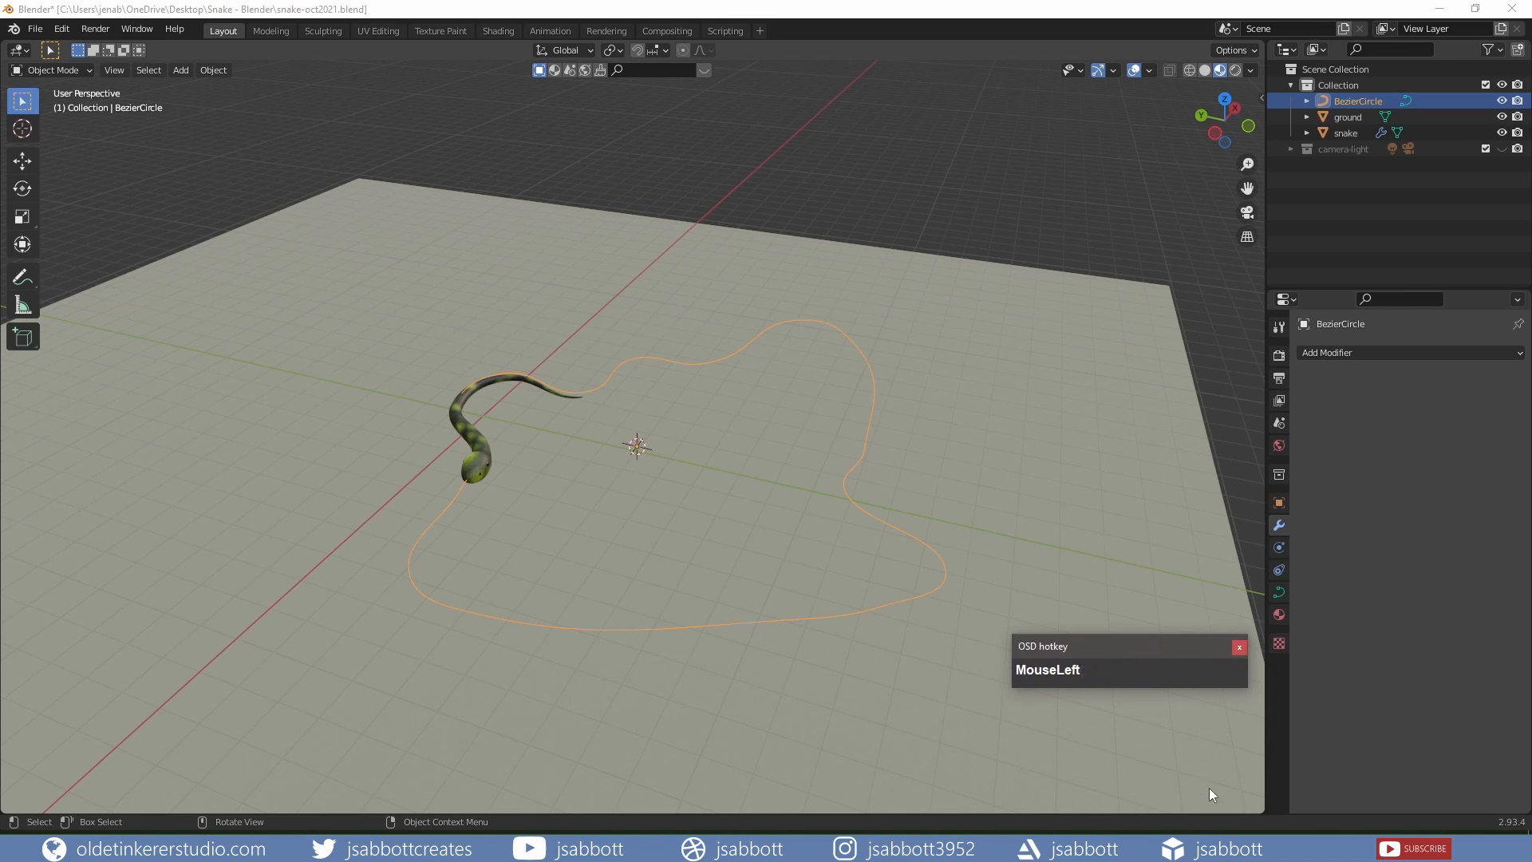
left_click_drag(1262, 812, 1195, 610)
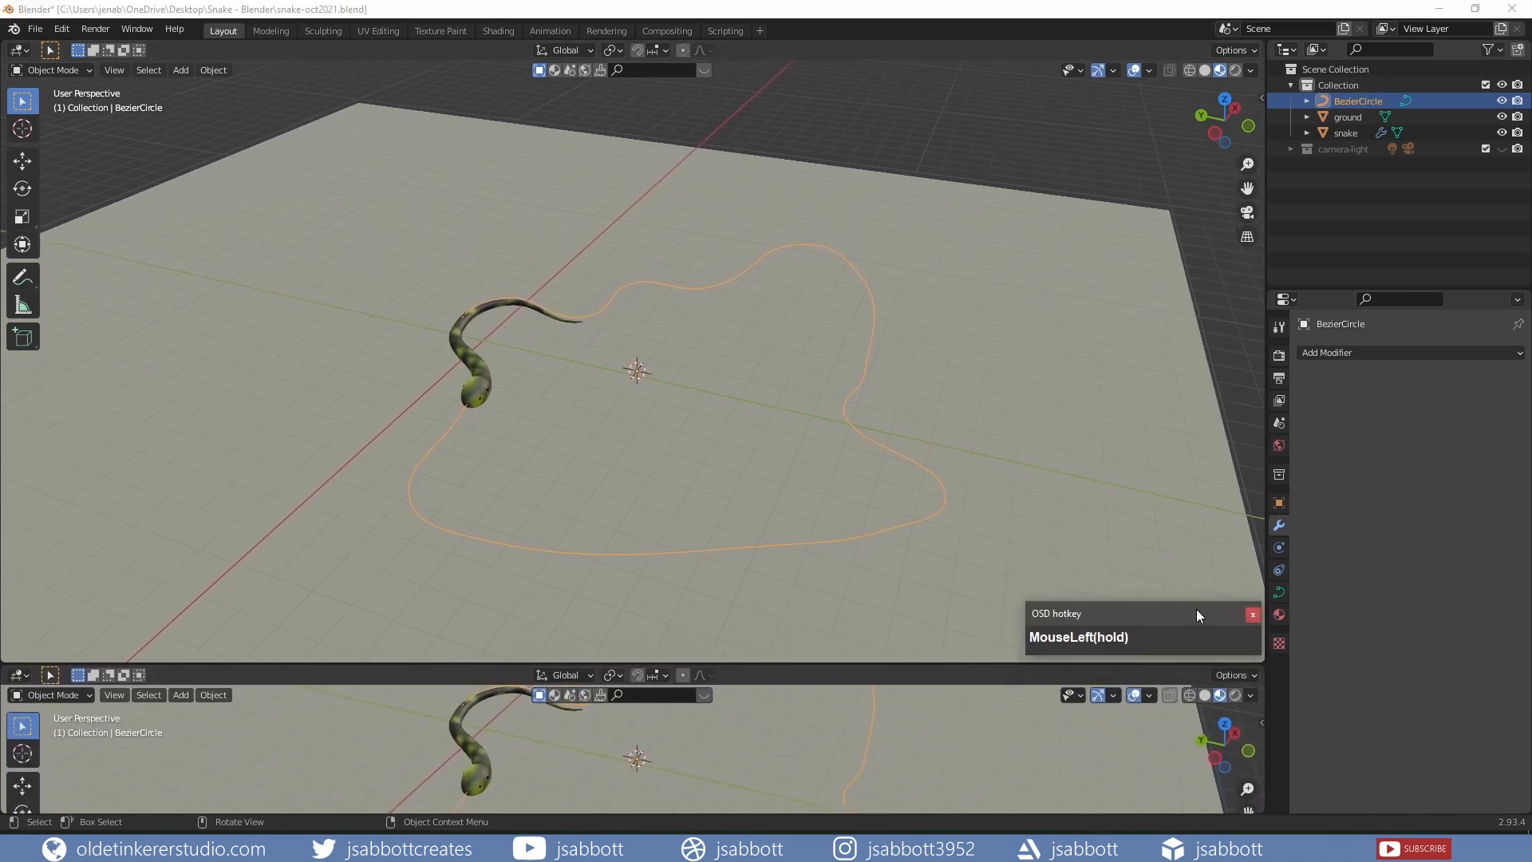
left_click(24, 676)
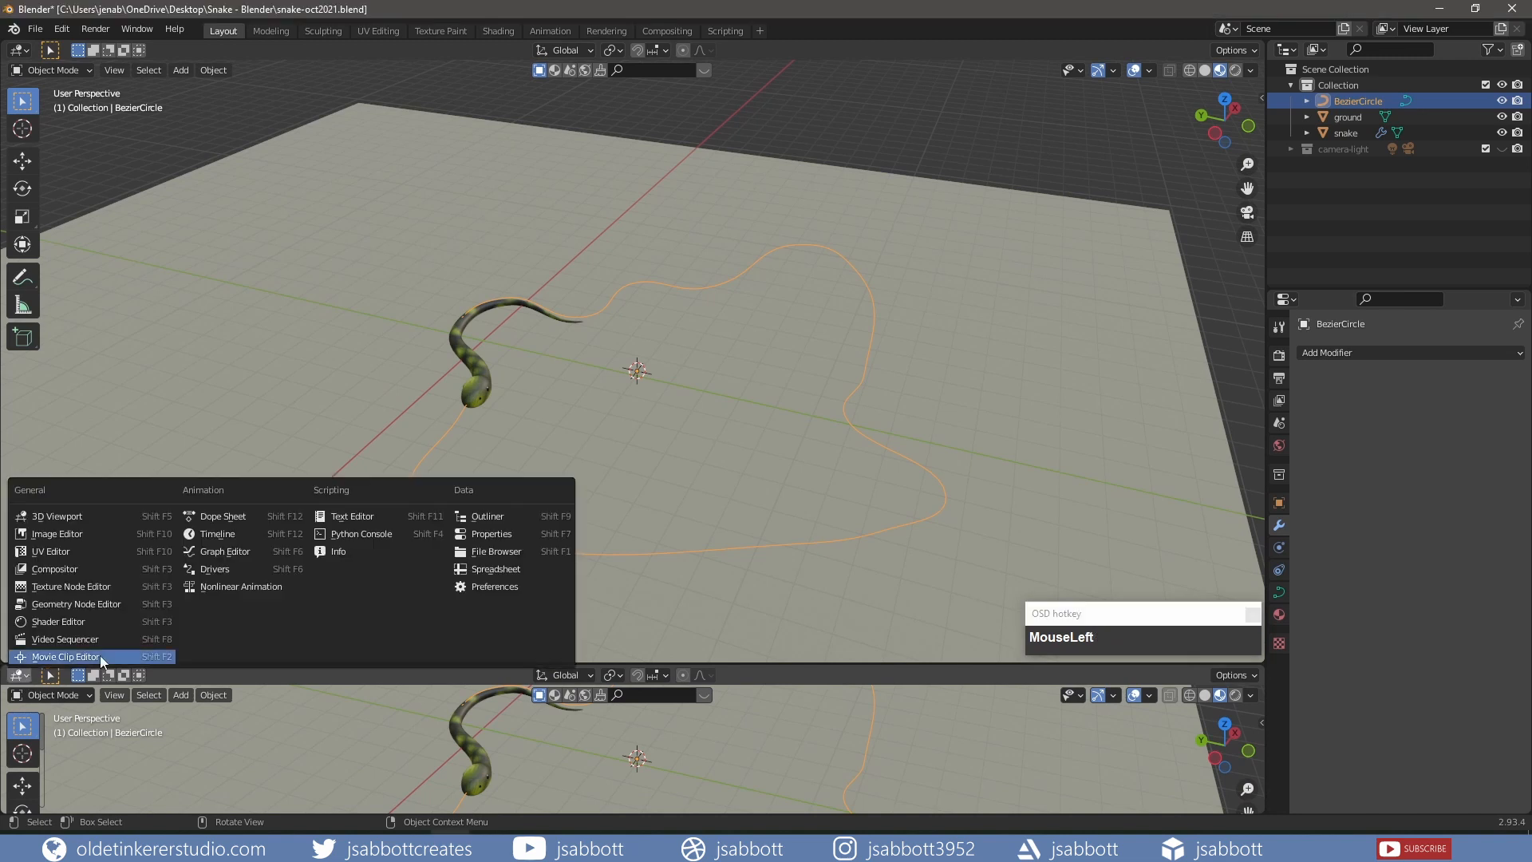
left_click(233, 524)
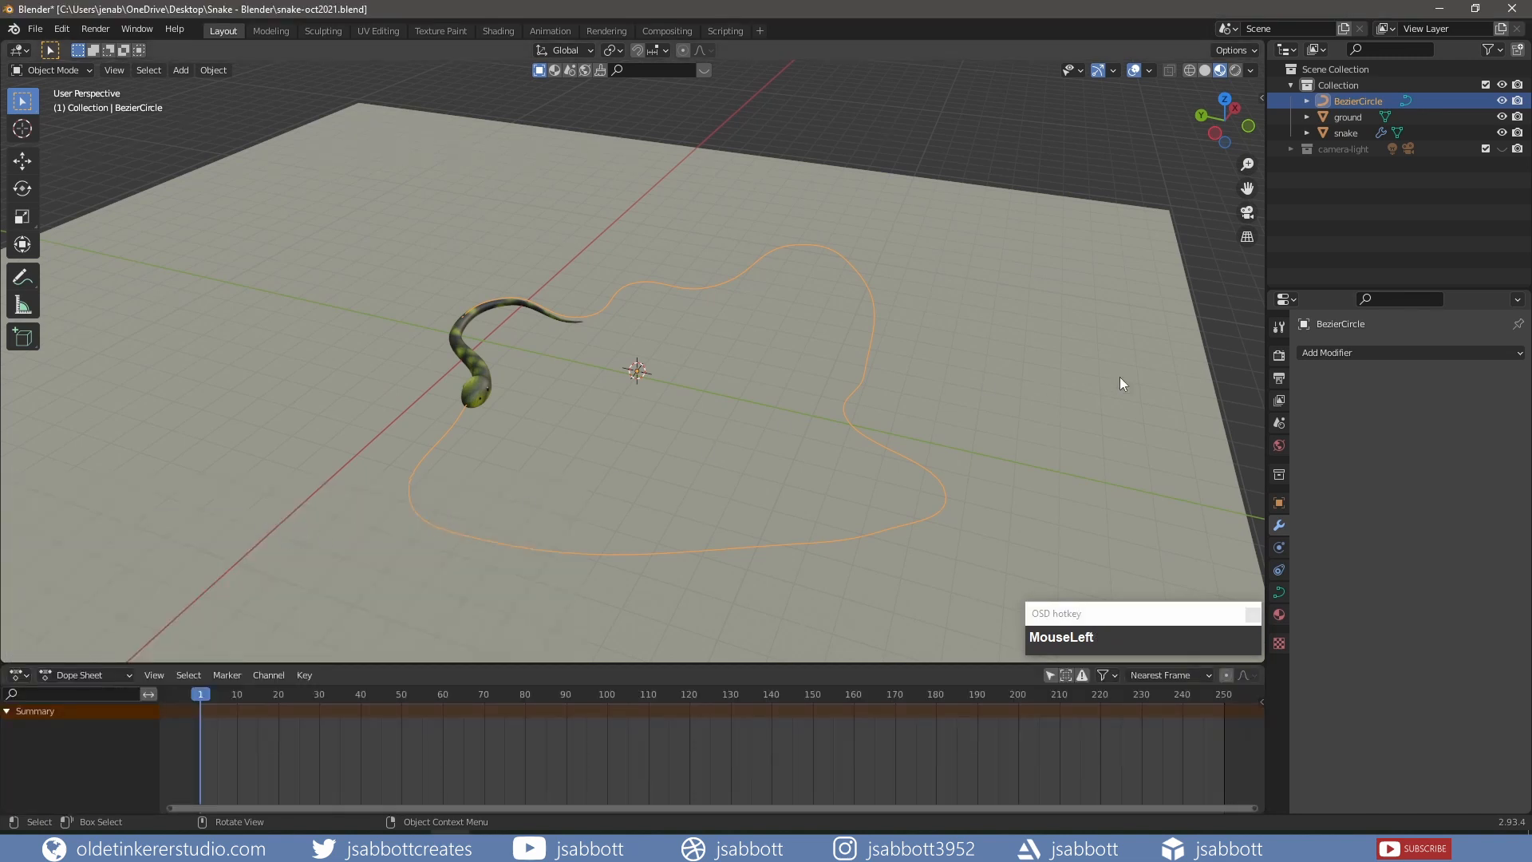
Set the scene's end frame to 100 in the output dimensions.
left_click(1279, 378)
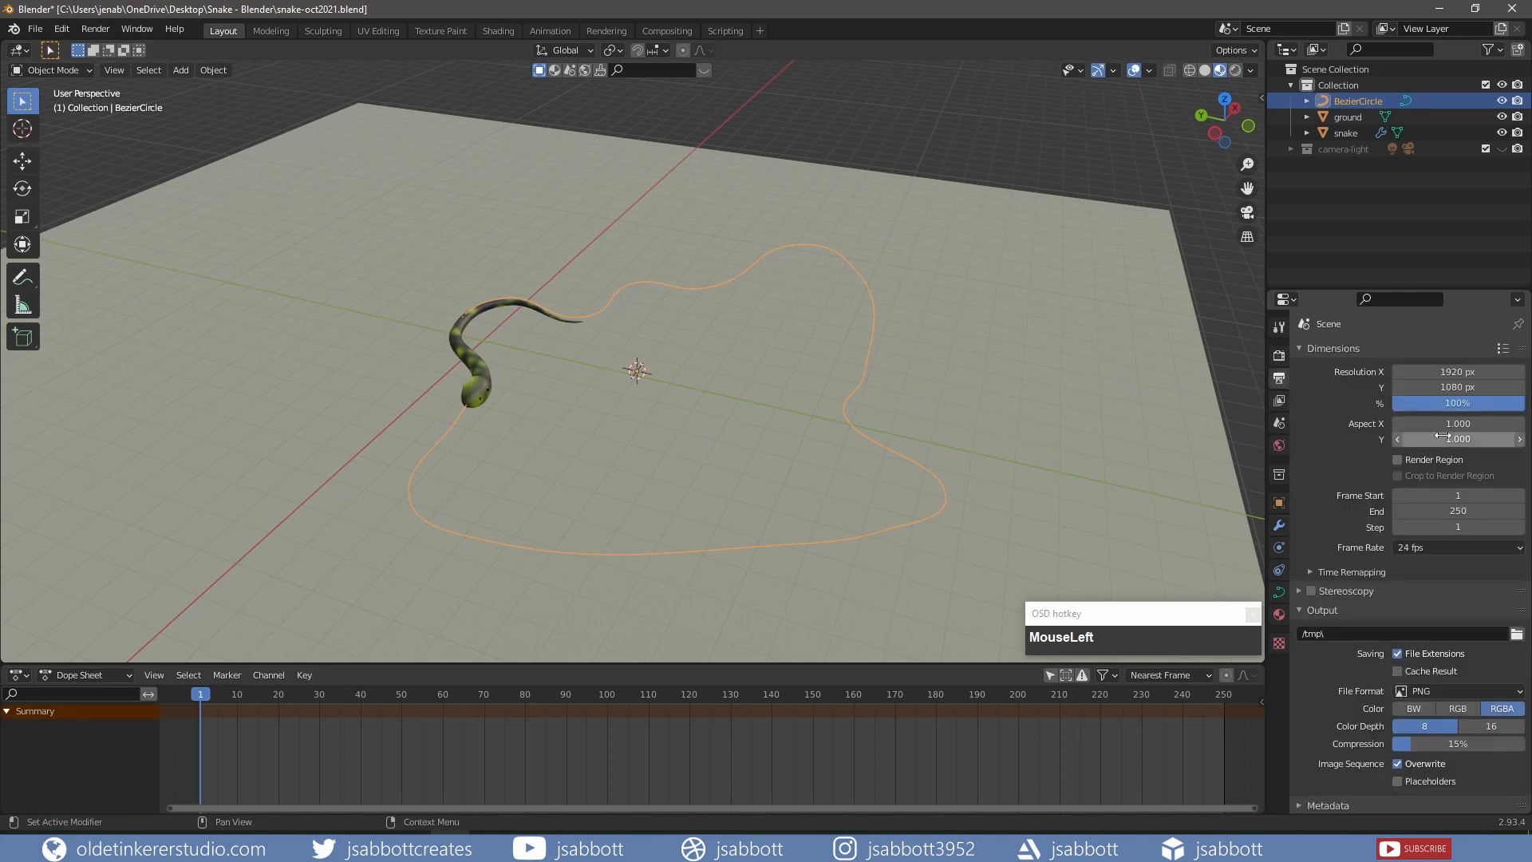
left_click(1456, 511)
type("100")
key("Return")
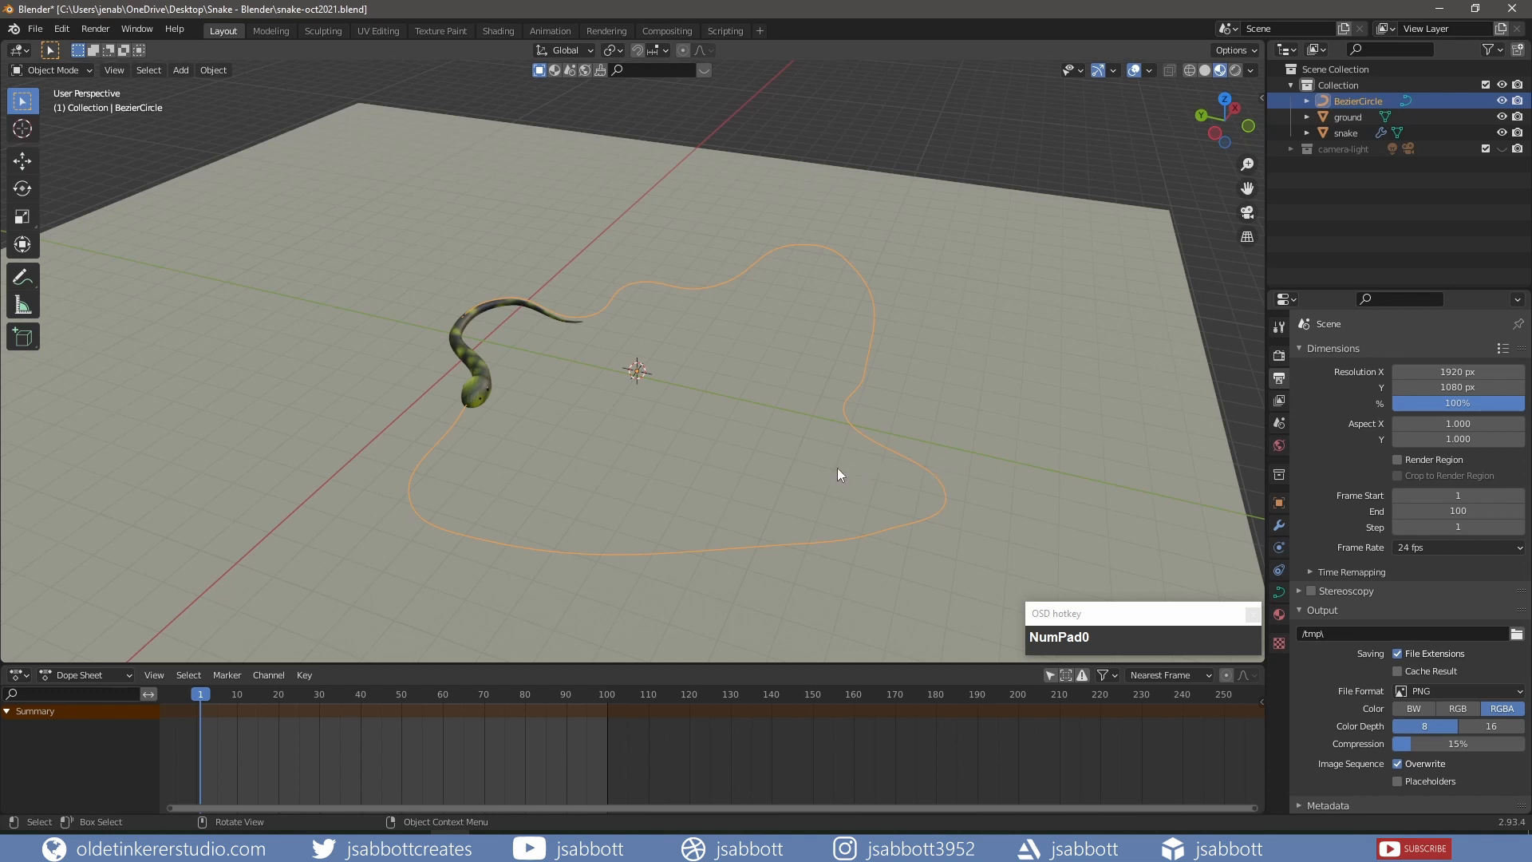
Select the snake and insert a Location & Rotation keyframe at frame 1.
left_click(471, 385)
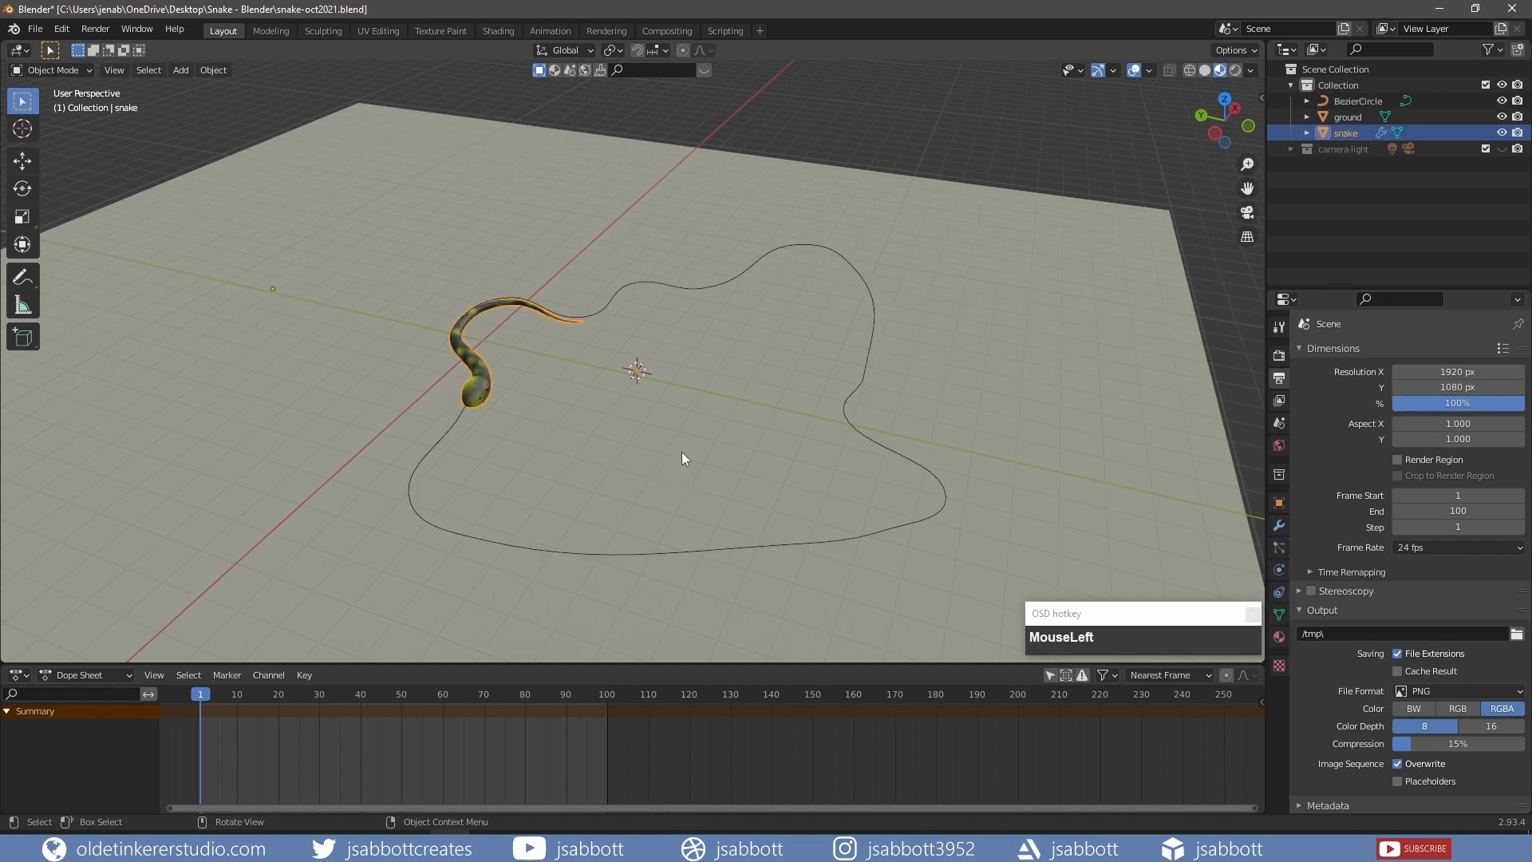
scroll(681, 451, "down", 2)
middle_click_drag(713, 476, 665, 461)
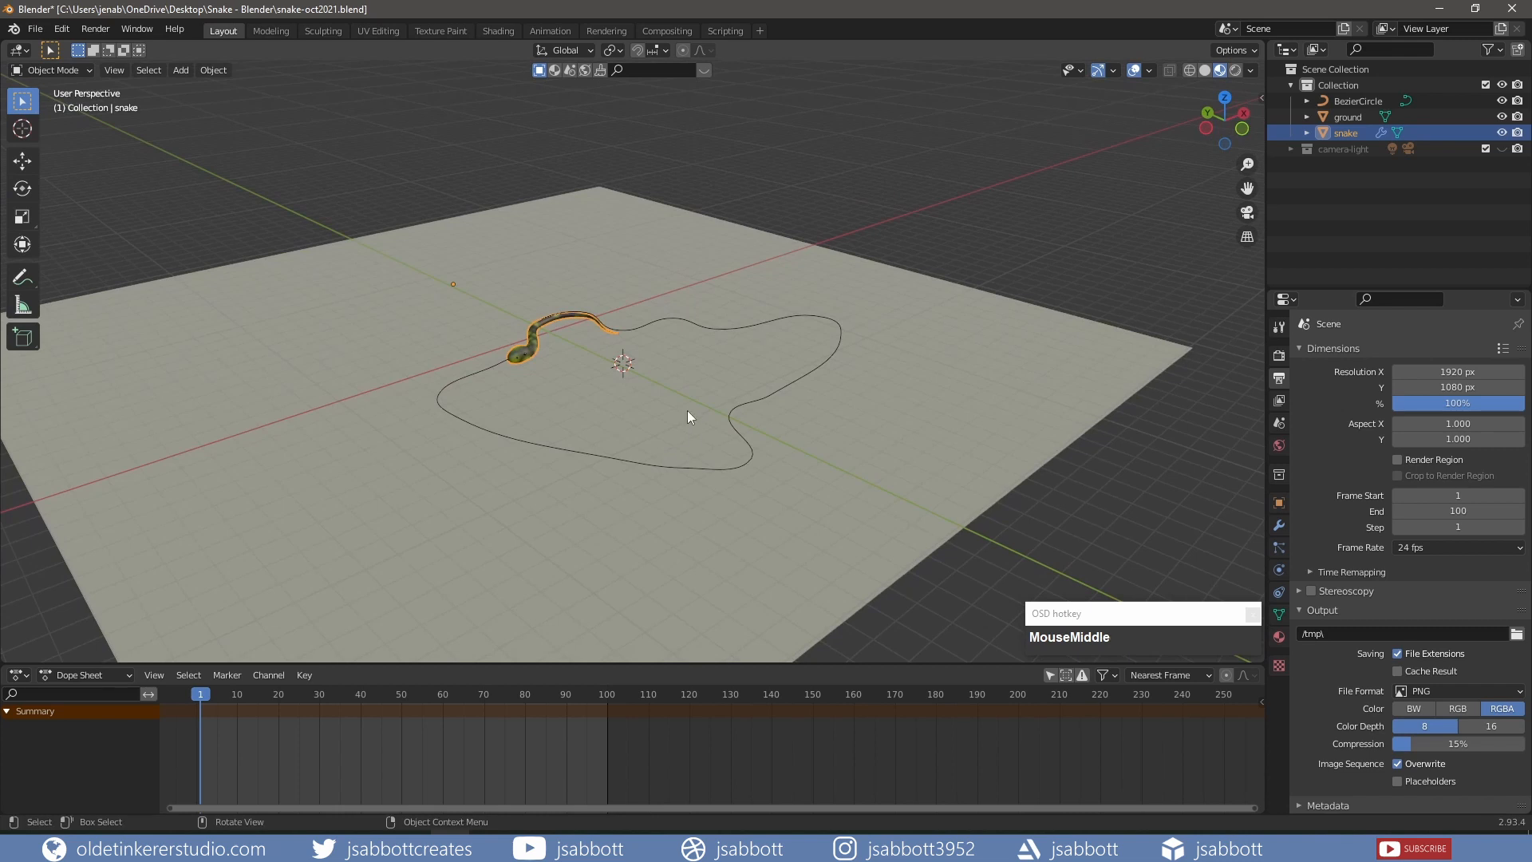
key("i")
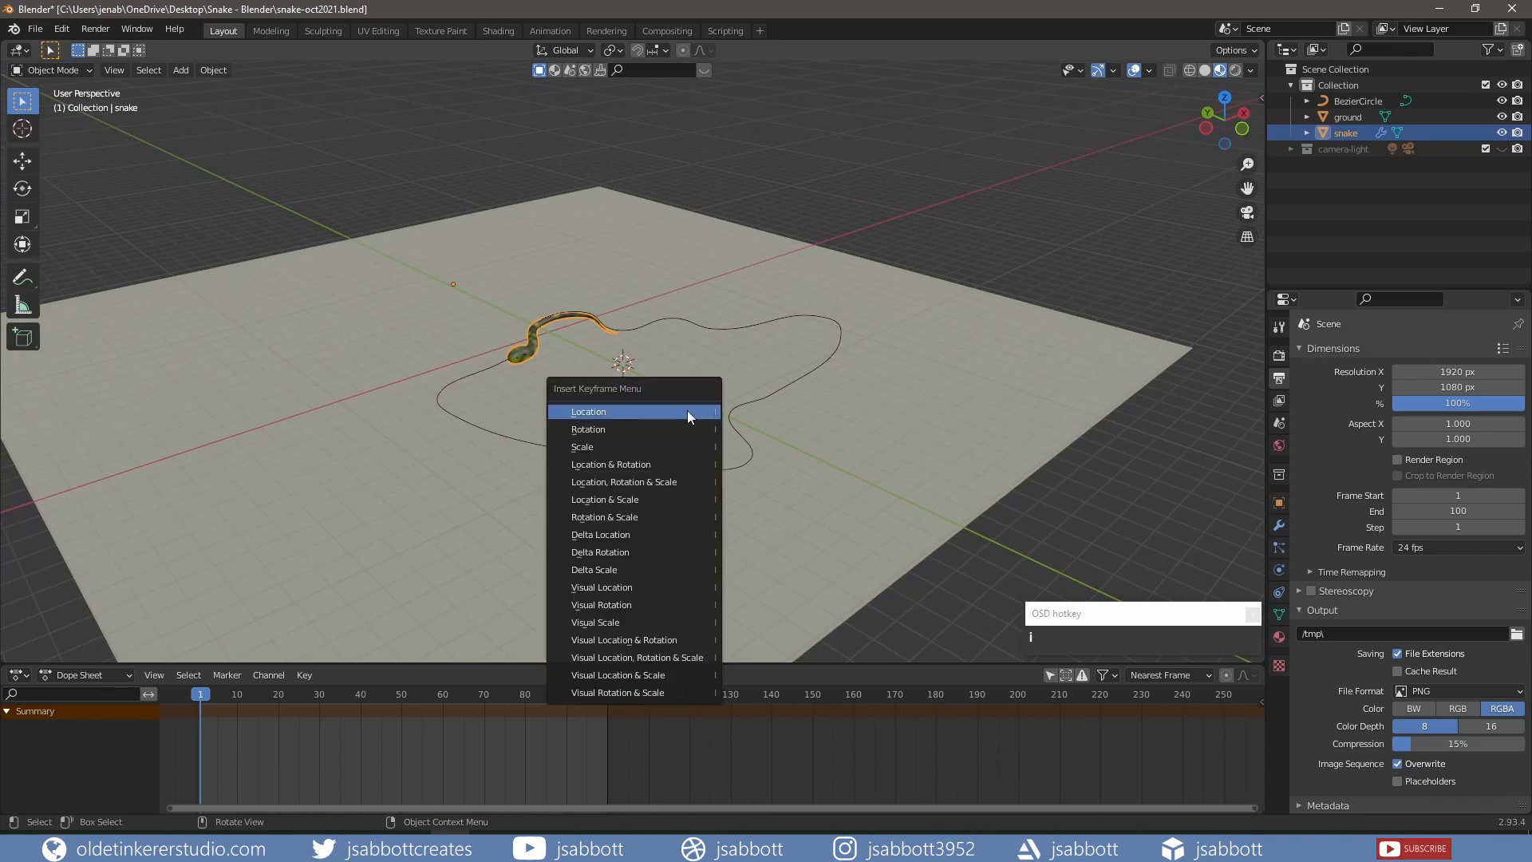
left_click(677, 462)
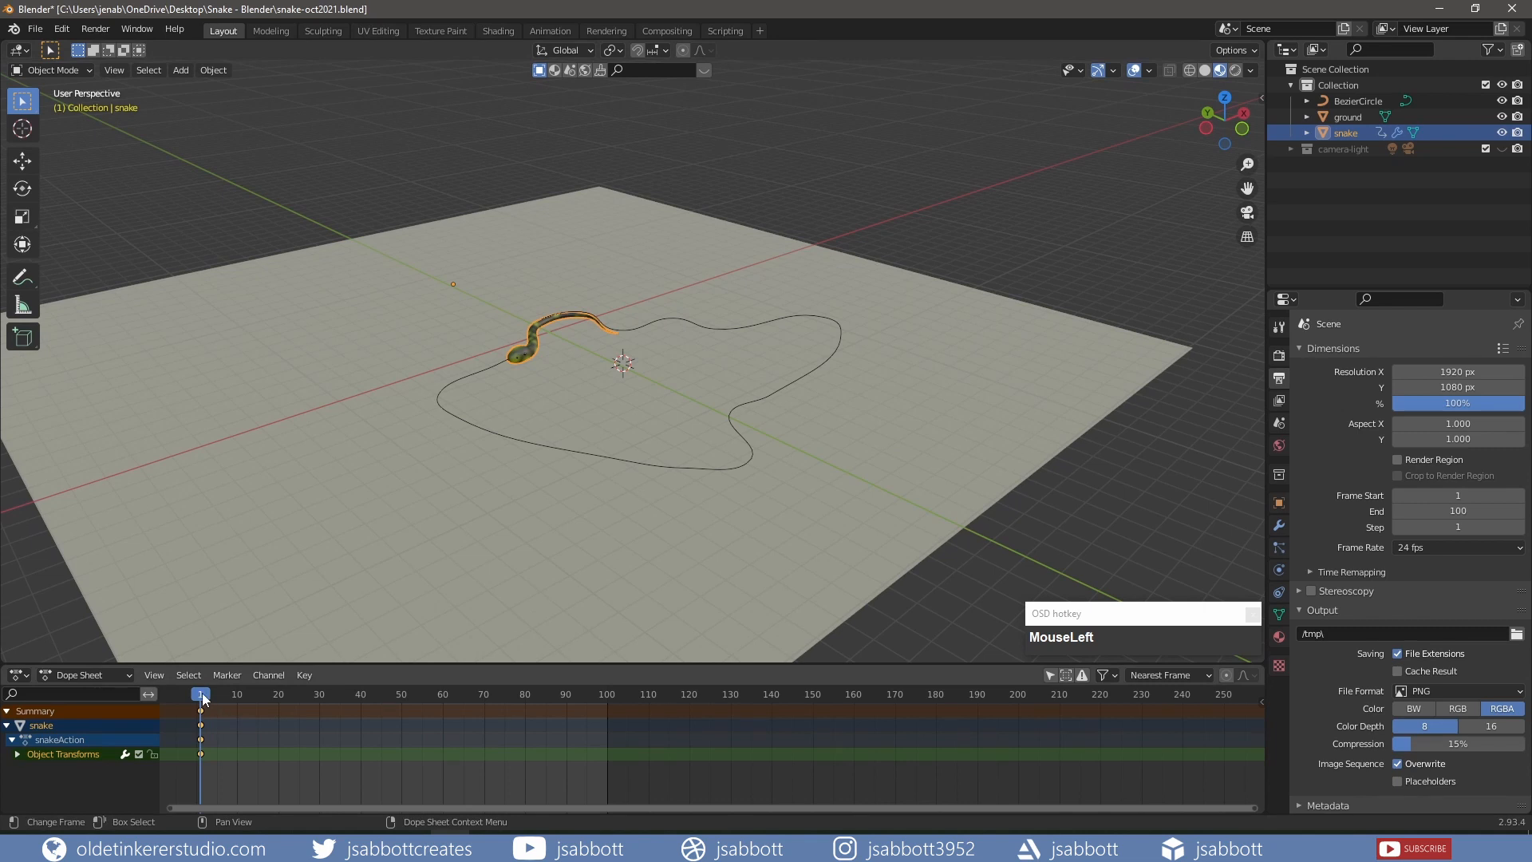
At frame 100, move the snake about 49 m in the negative global Y direction, nearly one lap of the path, and keyframe it.
left_click_drag(204, 700, 607, 710)
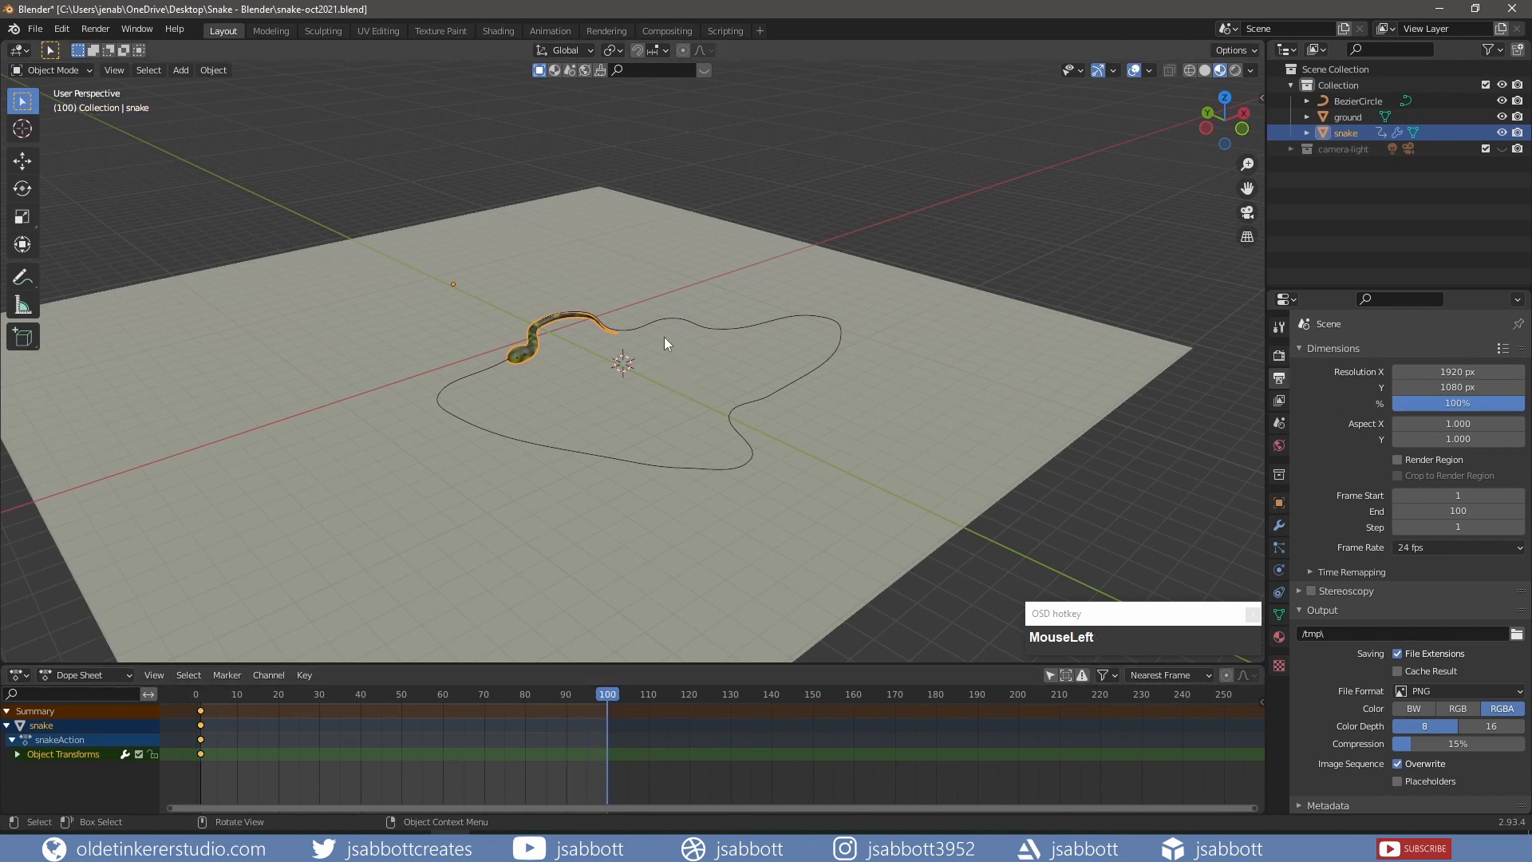
key("g")
key("y")
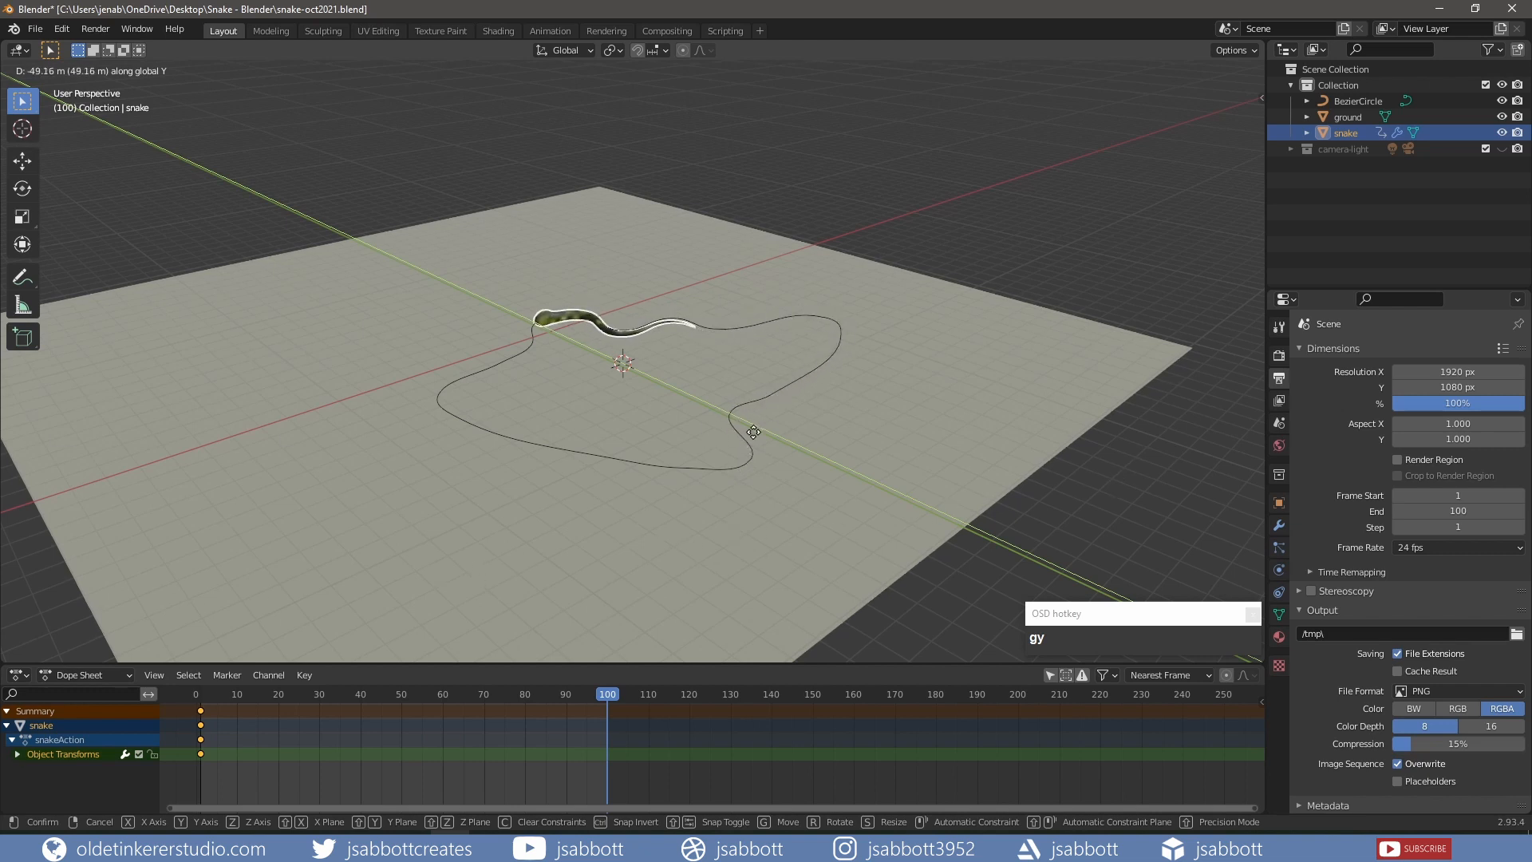
left_click(807, 432)
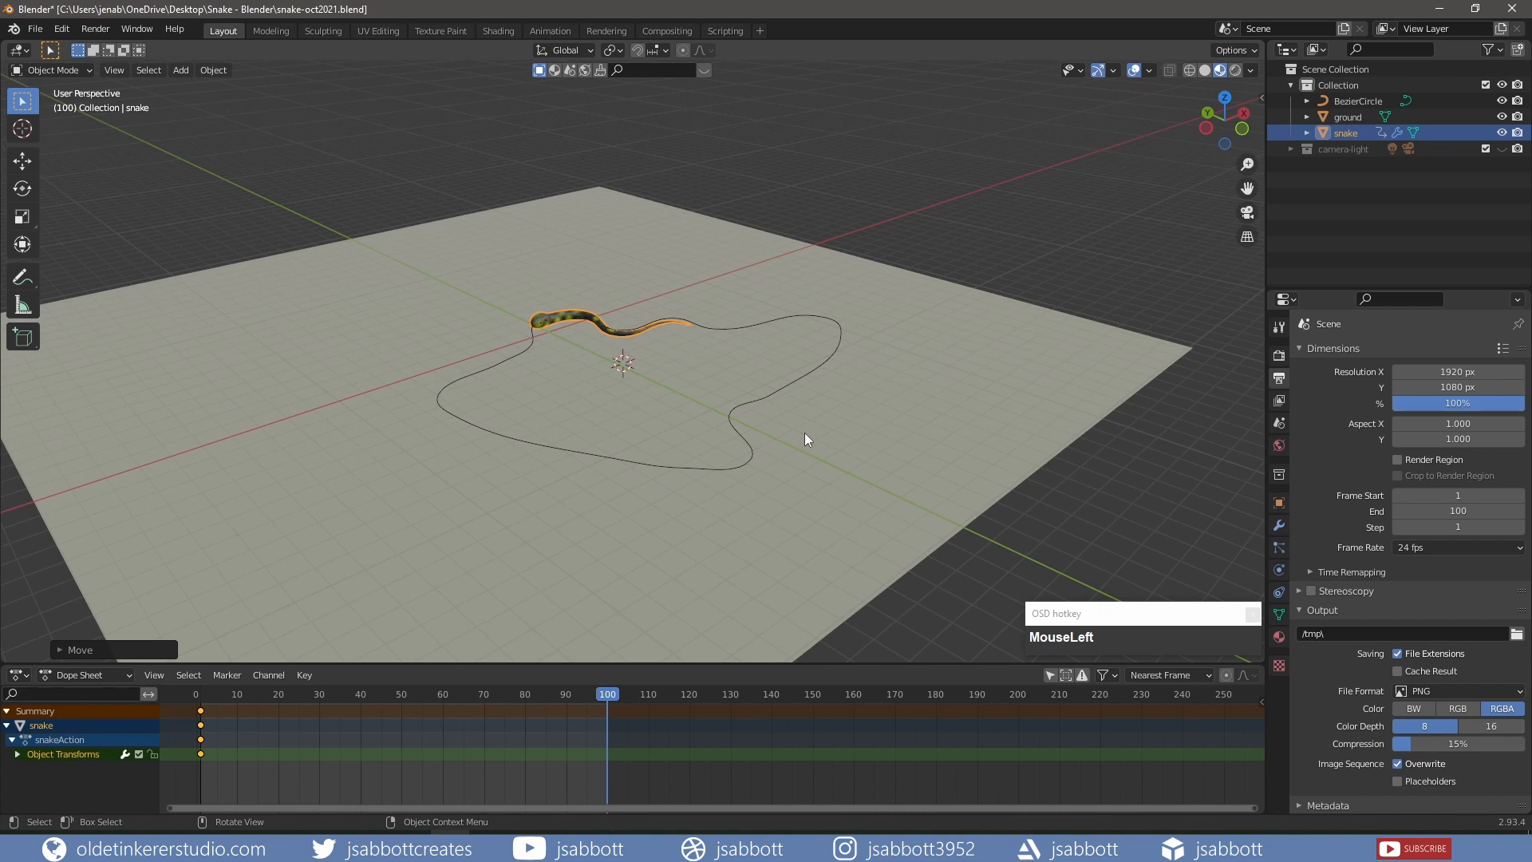
key("i")
left_click(804, 431)
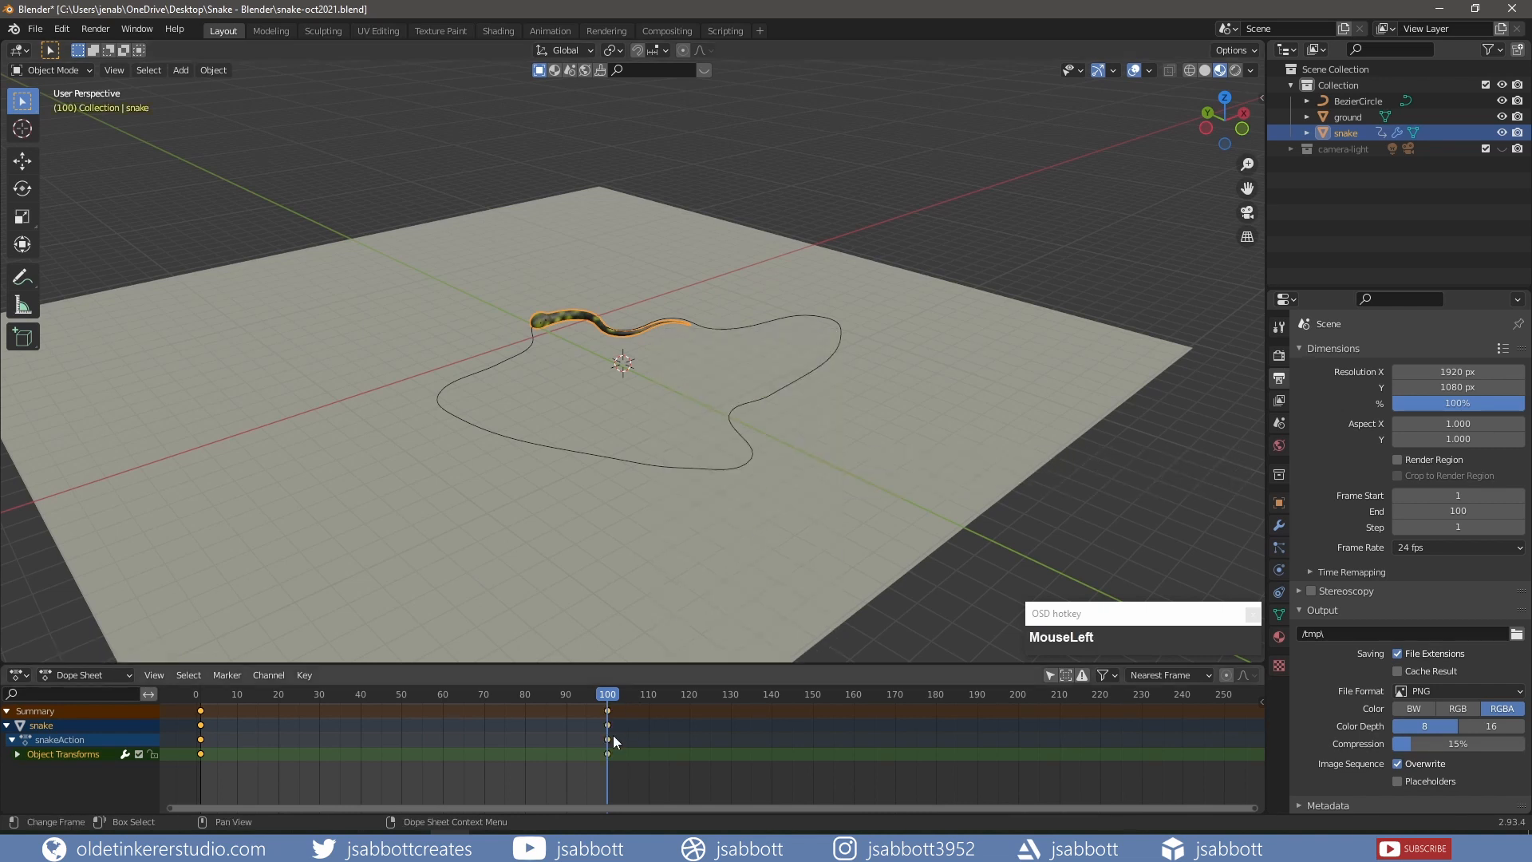
Return to frame 1 and play the animation to examine how the snake travels along the path.
left_click_drag(604, 700, 201, 712)
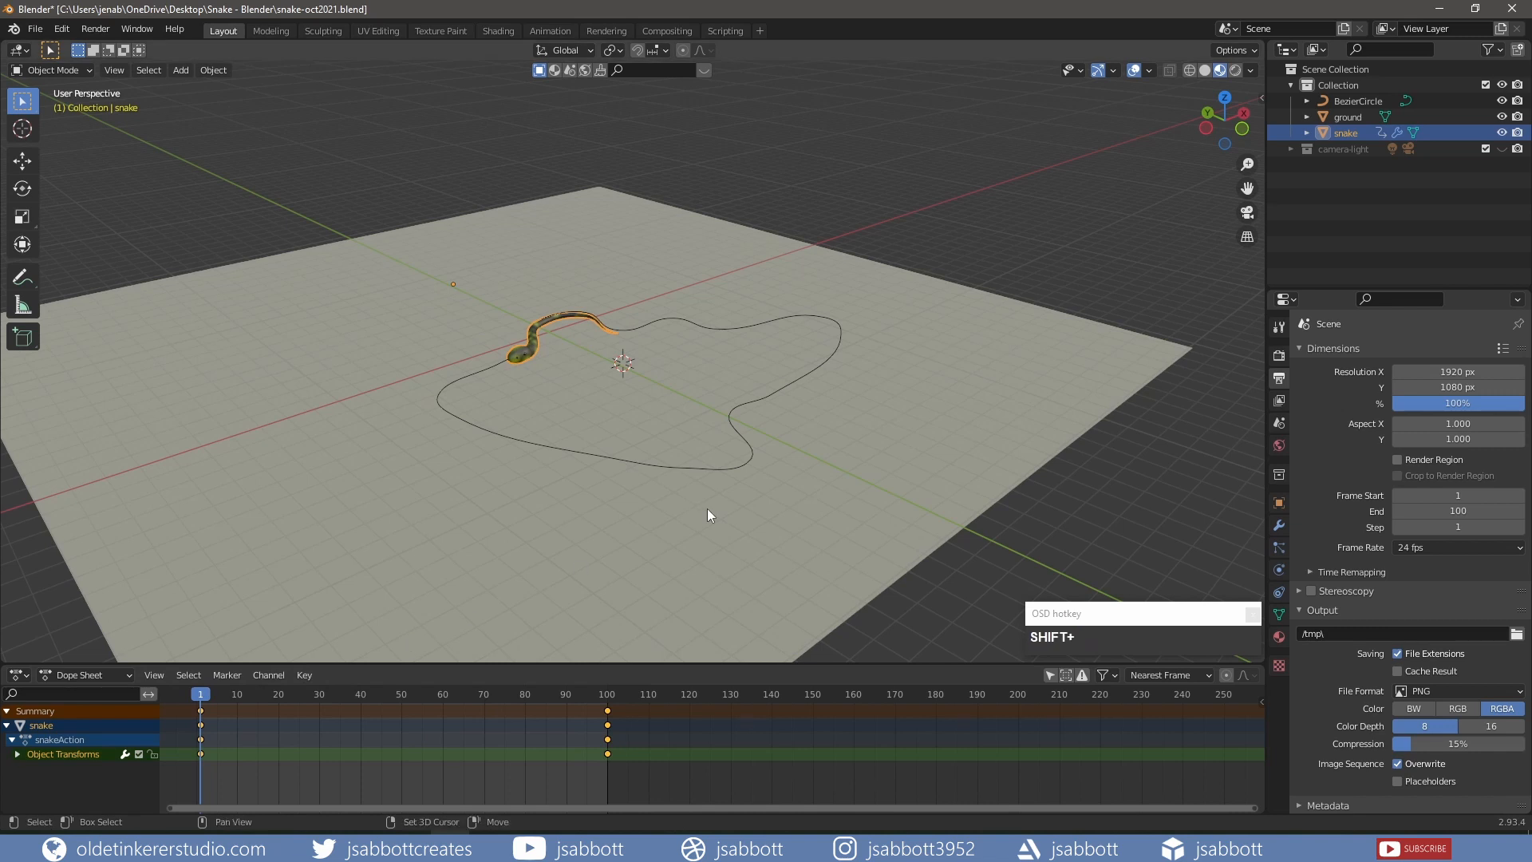
key("shift+space")
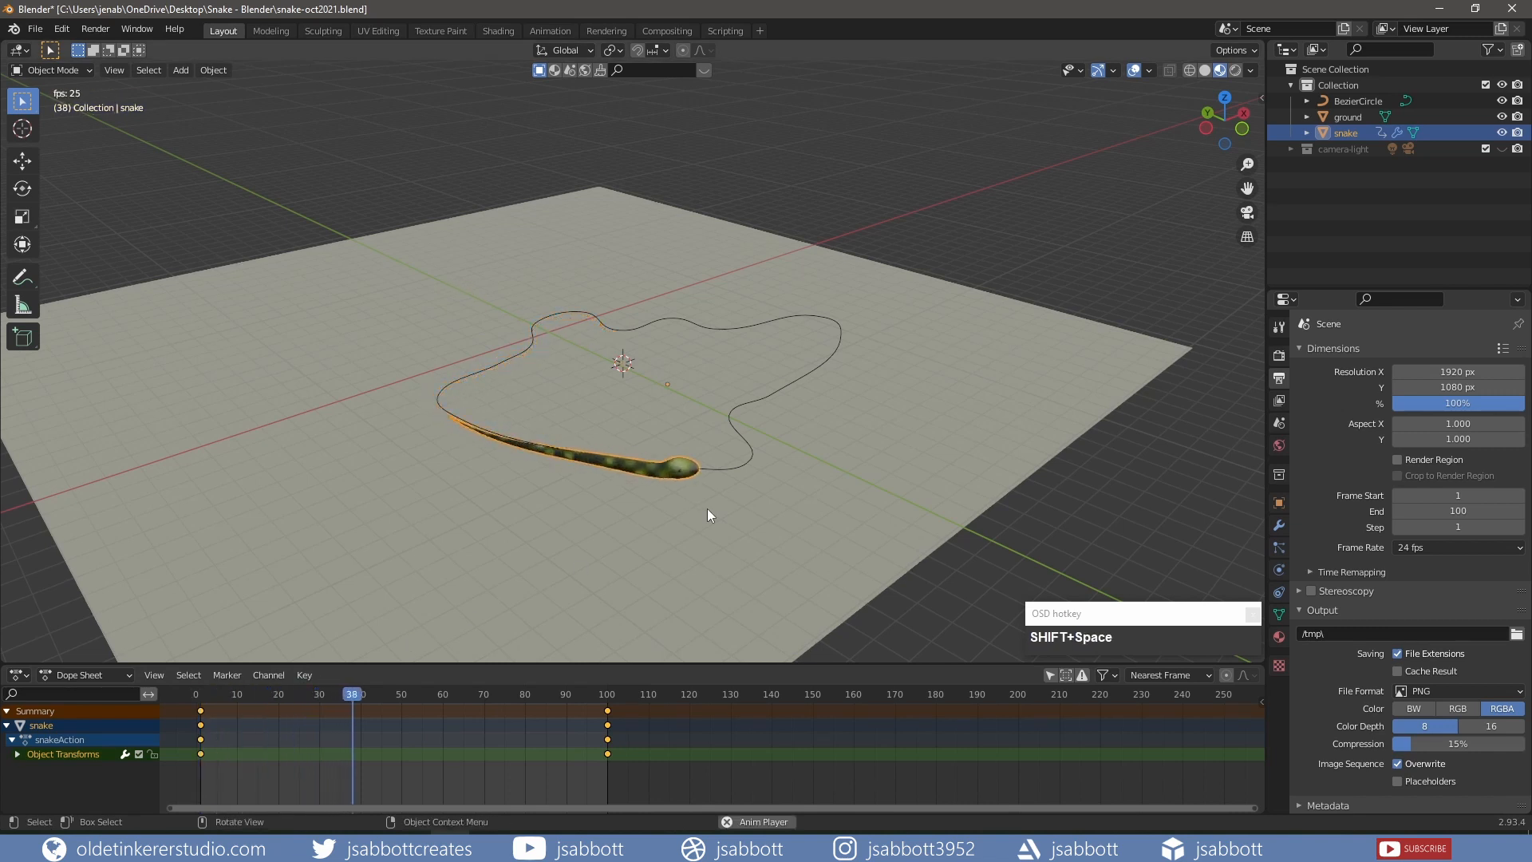